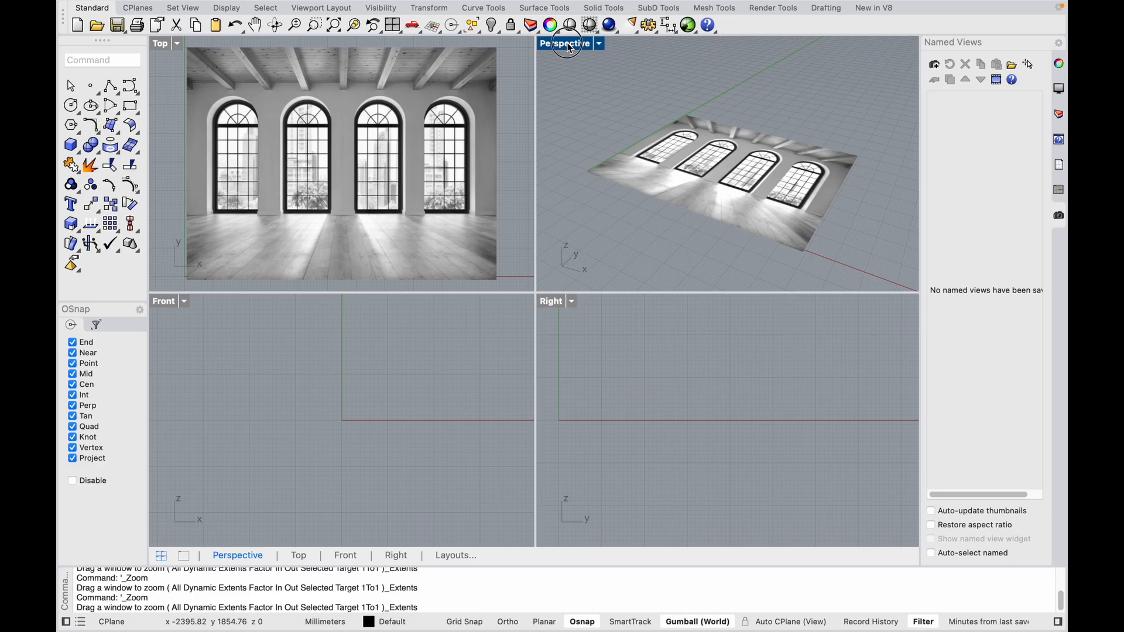
# Inspect the room picture in the maximized Perspective viewport and switch to the Top view
pyautogui.doubleClick(571, 44)
pyautogui.moveTo(446, 273); pyautogui.dragTo(489, 331, button='right')
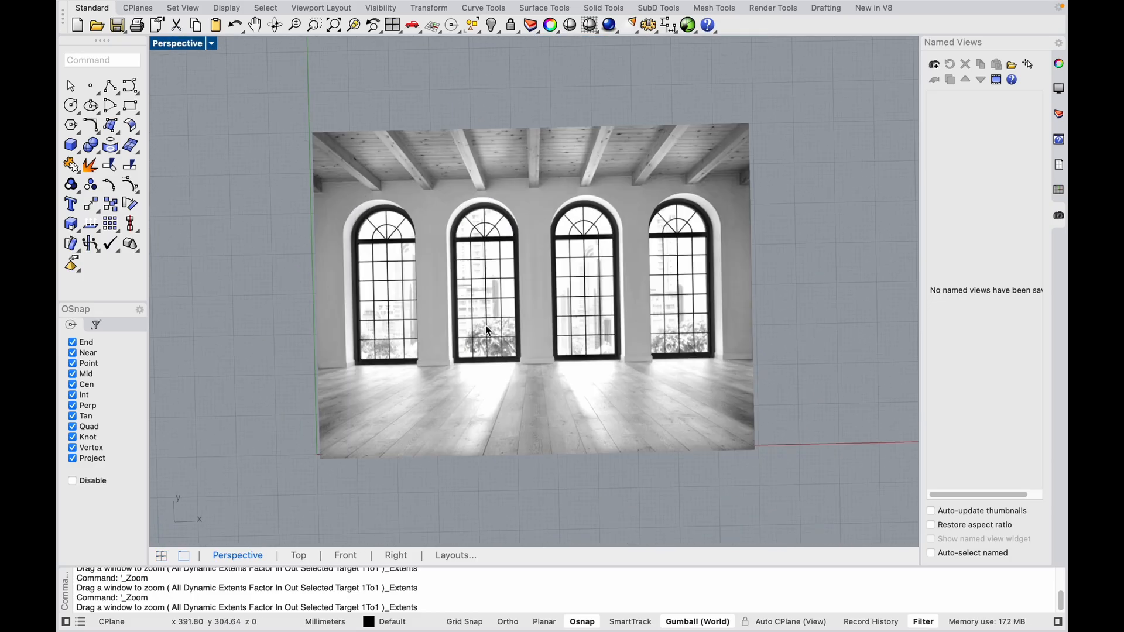
pyautogui.moveTo(600, 316); pyautogui.dragTo(453, 361, button='right')
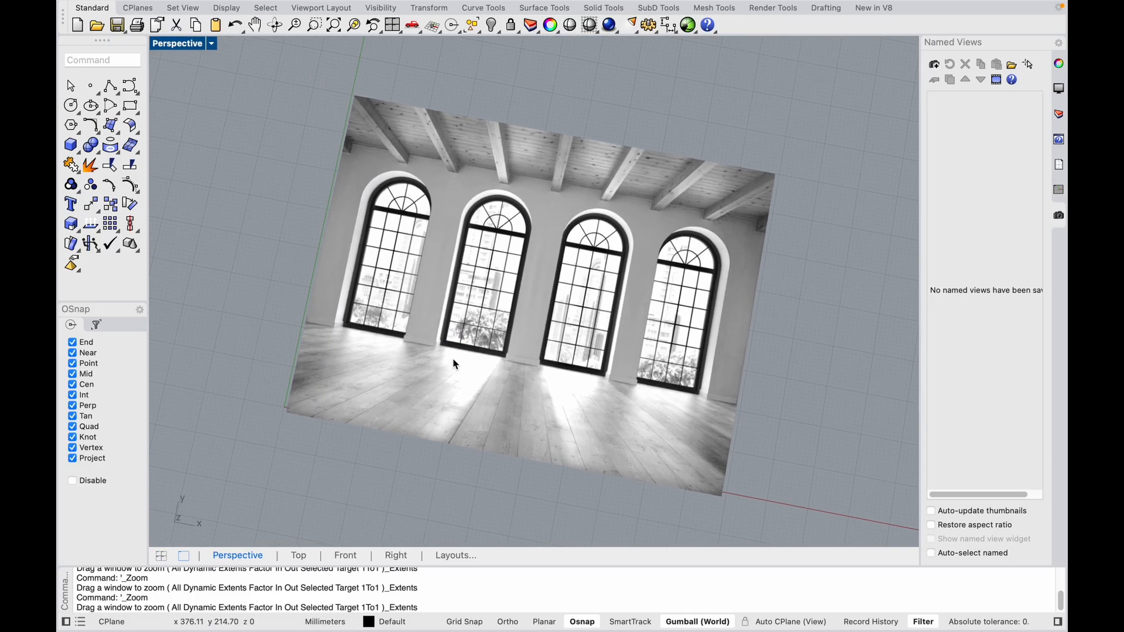
pyautogui.click(300, 558)
# Examine the arched windows and their frames in the picture in the Top view
pyautogui.scroll(3, 626, 218)
pyautogui.scroll(-5, 545, 170)
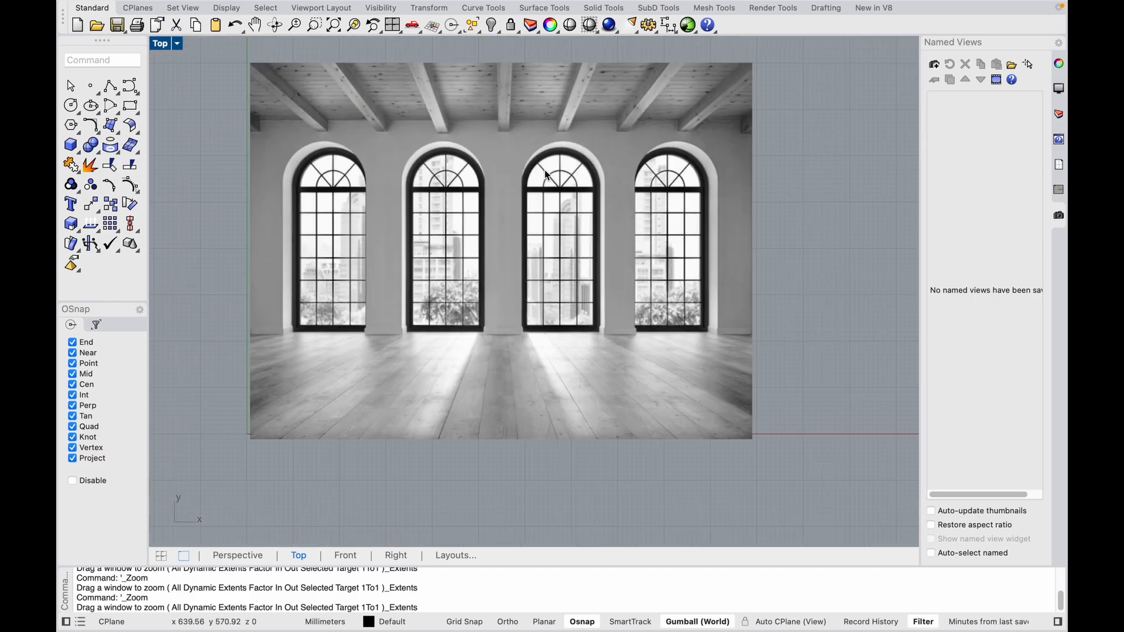
pyautogui.scroll(1, 550, 326)
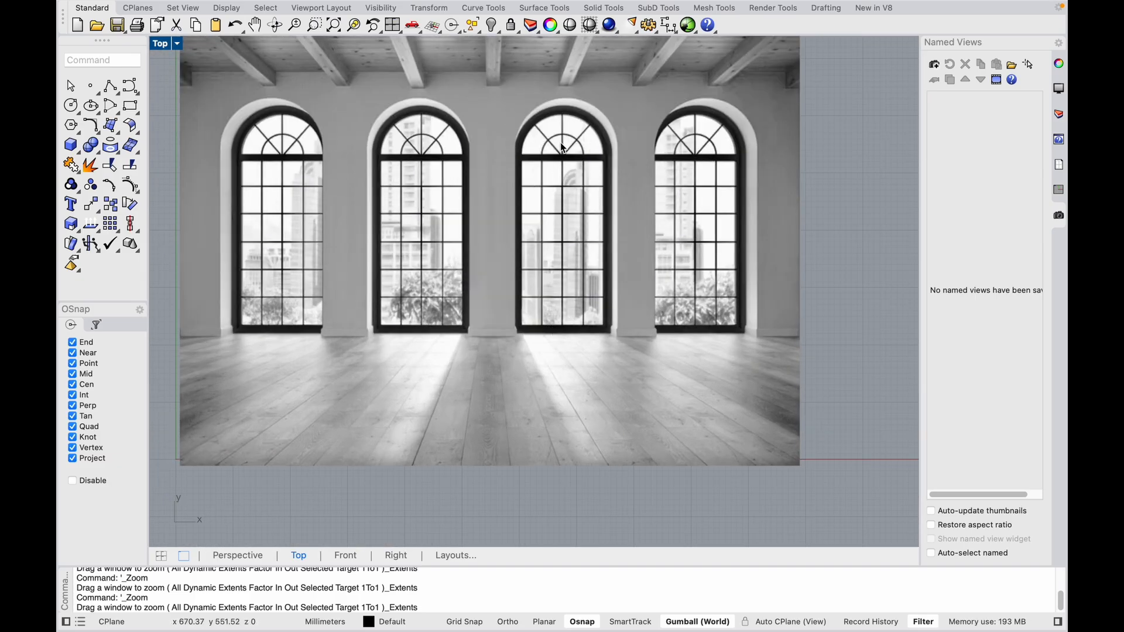
pyautogui.scroll(2, 562, 147)
pyautogui.scroll(-2, 522, 252)
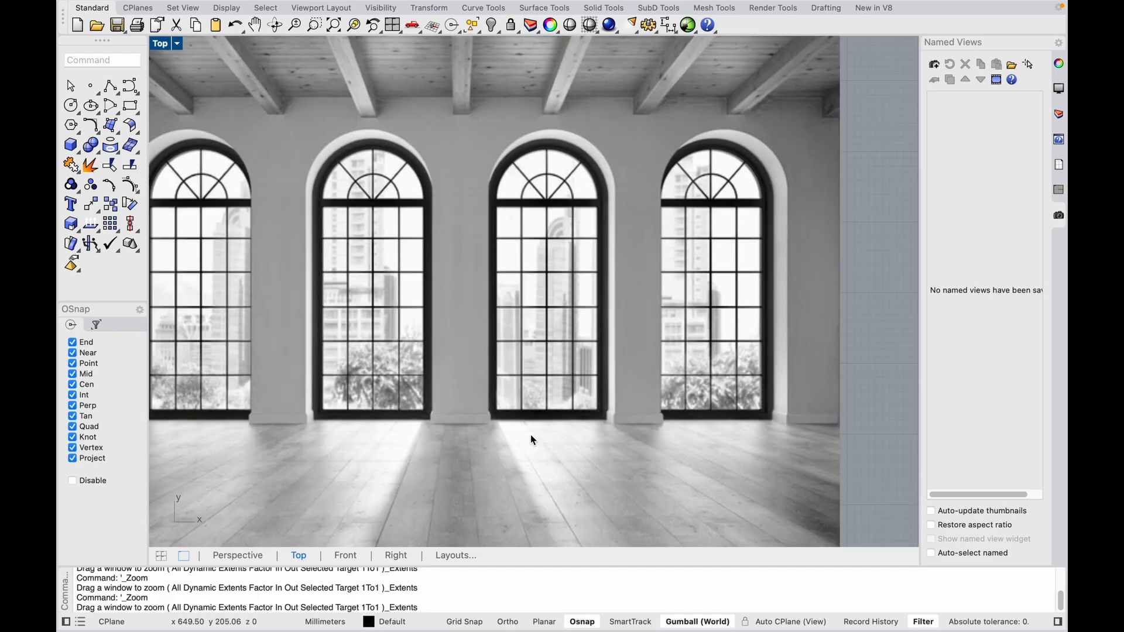
pyautogui.scroll(2, 559, 175)
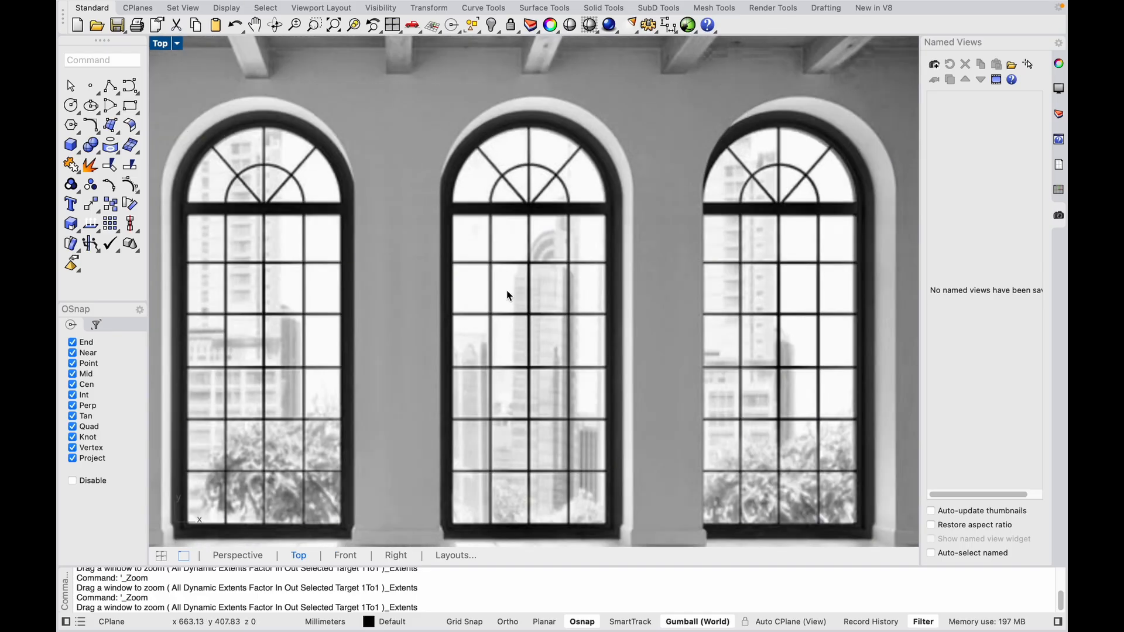
pyautogui.scroll(-5, 509, 296)
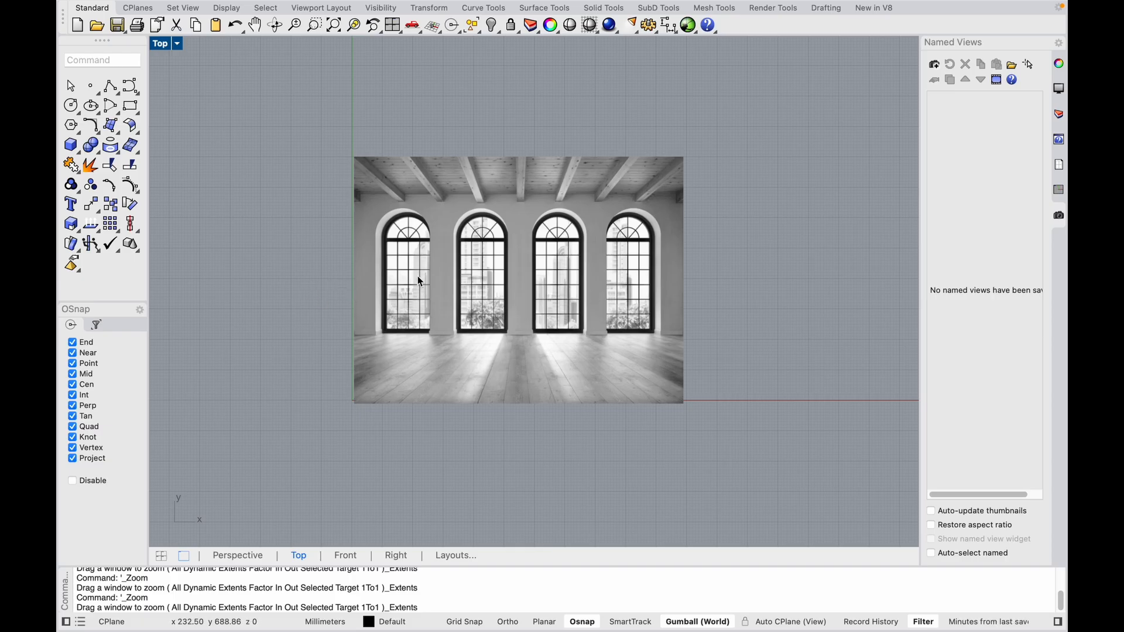
pyautogui.click(465, 322)
pyautogui.scroll(3, 455, 320)
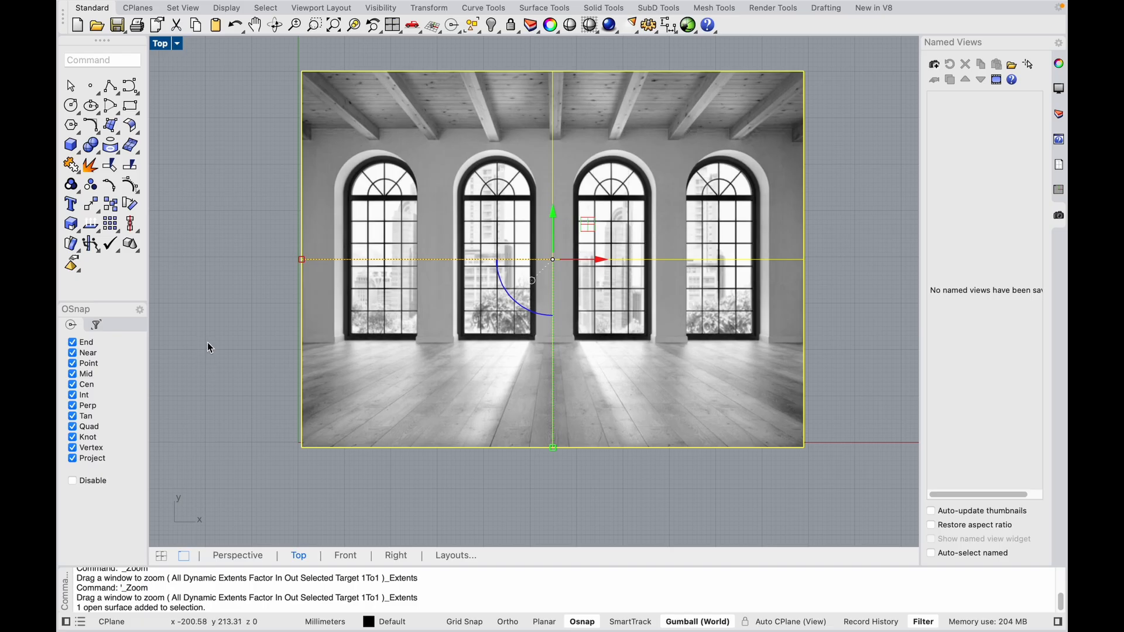
pyautogui.click(220, 354)
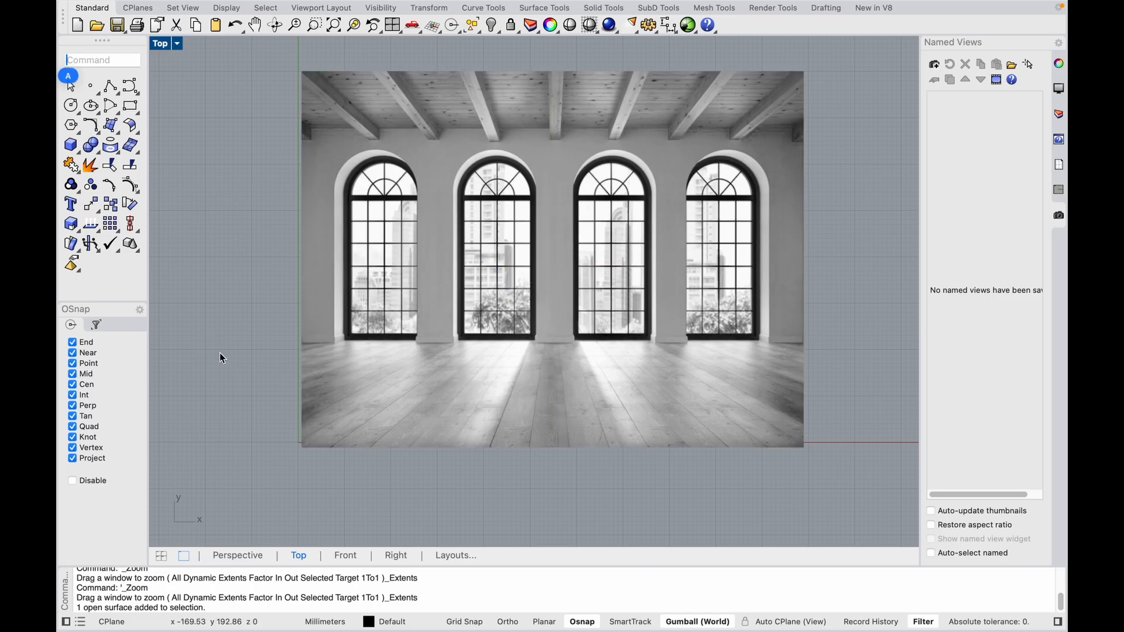
# Draw a vertical reference line 2500 mm long in the empty space to the left of the picture
pyautogui.write('Li')
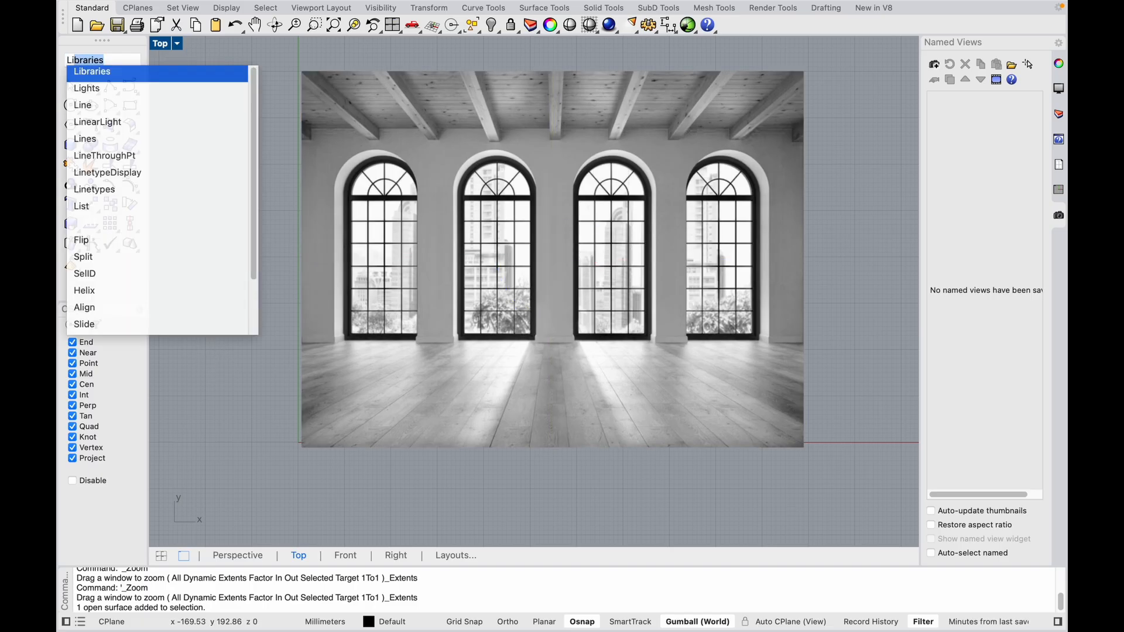
pyautogui.write('n')
pyautogui.press('Return')
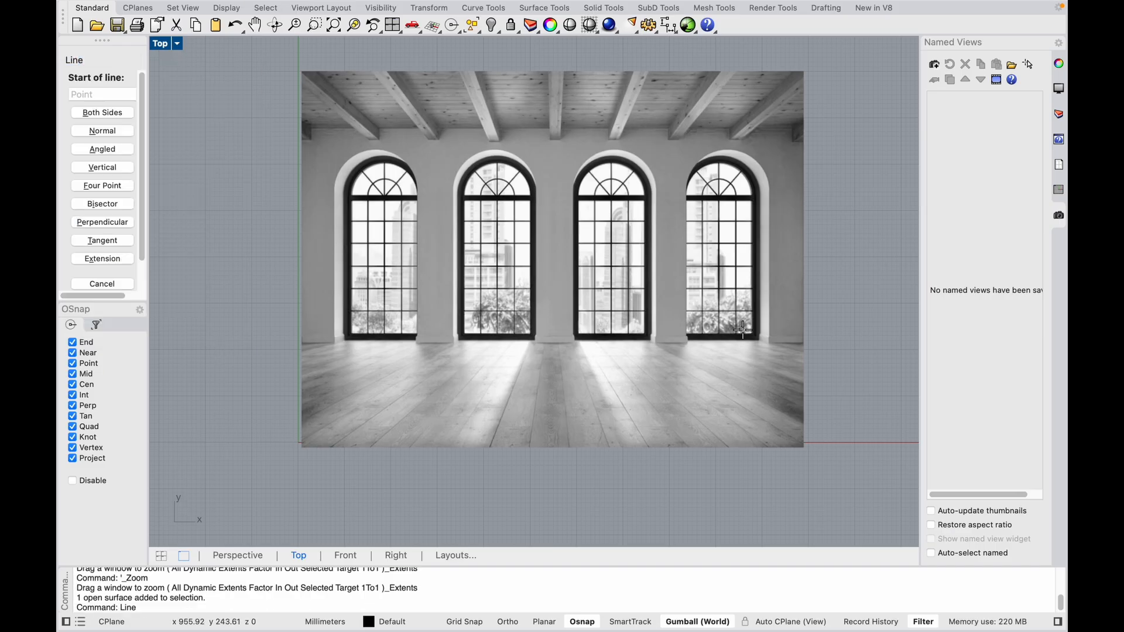
pyautogui.scroll(-3, 645, 338)
pyautogui.scroll(2, 501, 358)
pyautogui.click(338, 335)
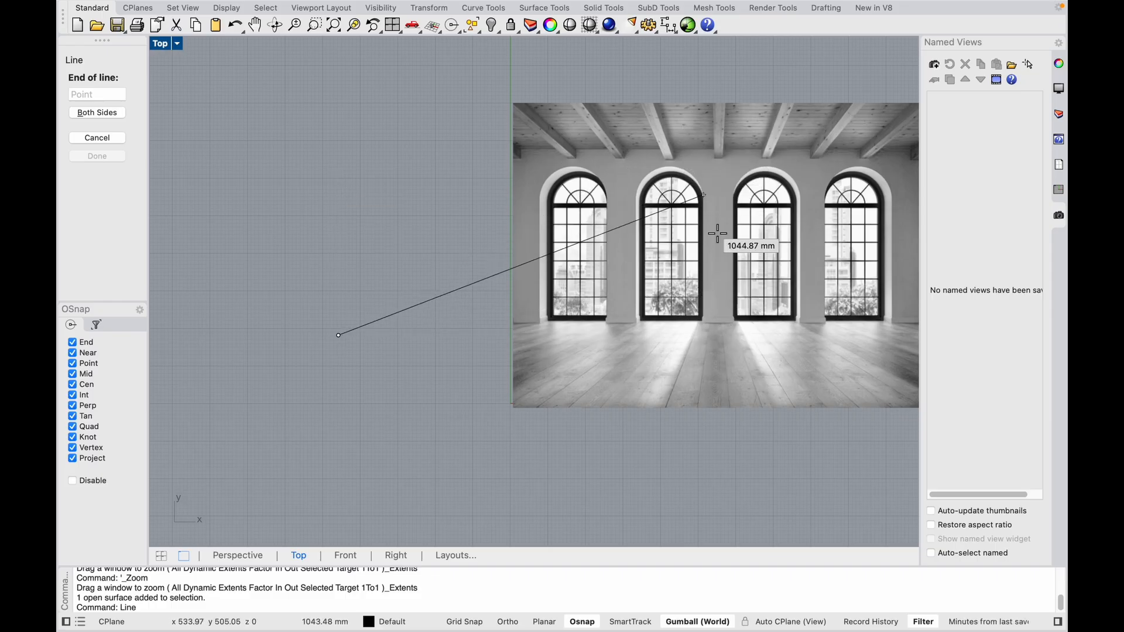
pyautogui.scroll(3, 717, 234)
pyautogui.scroll(-2, 736, 326)
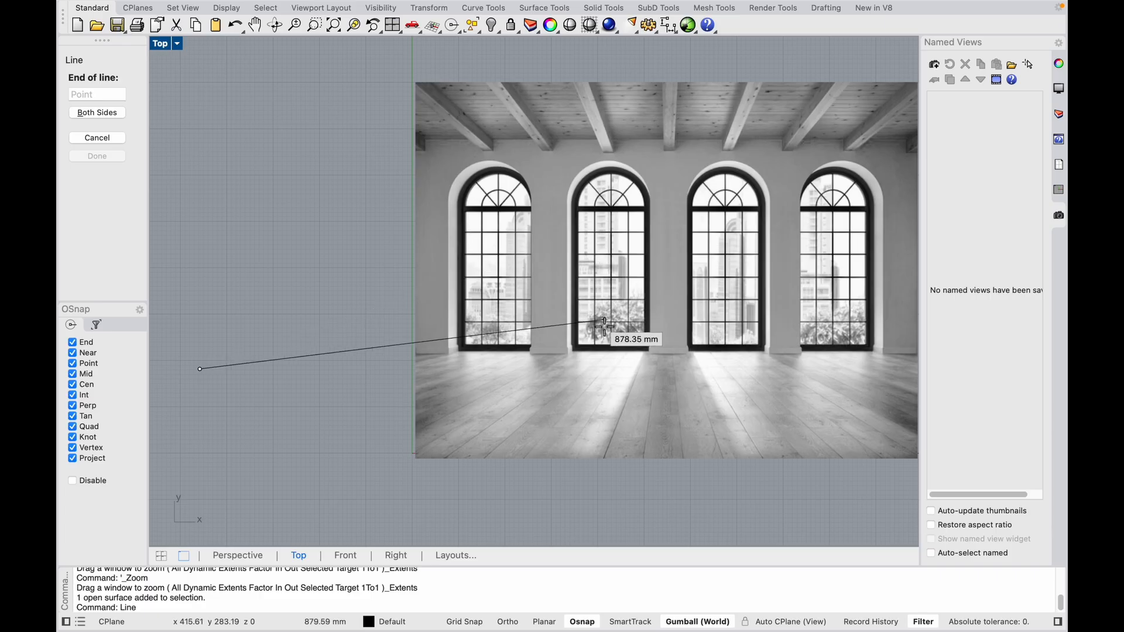
pyautogui.scroll(-7, 721, 338)
pyautogui.scroll(5, 542, 328)
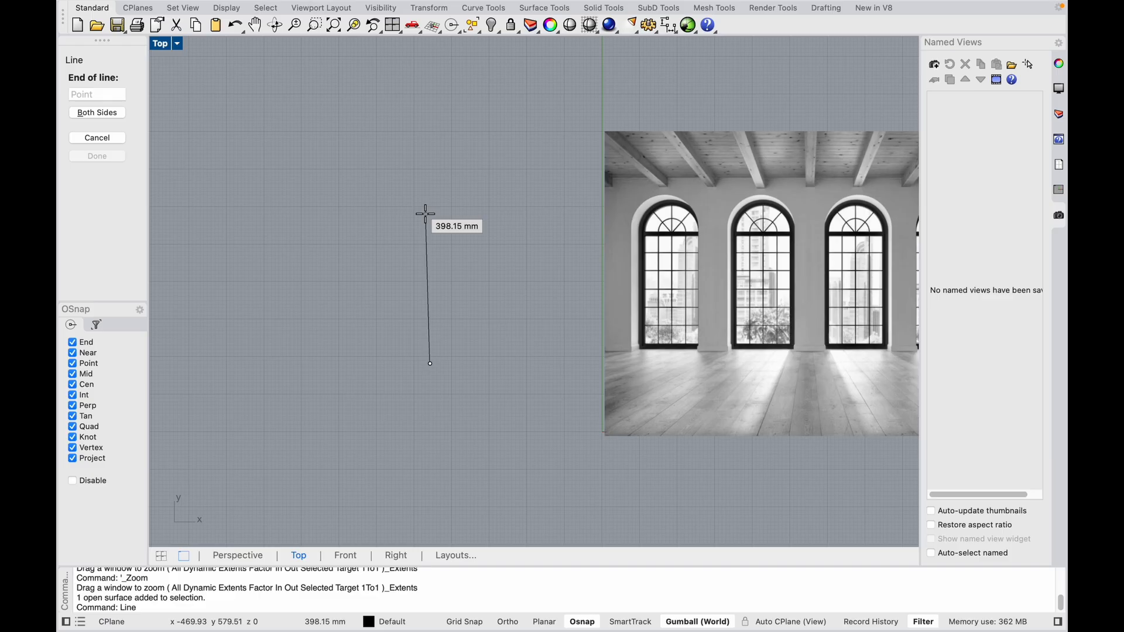
pyautogui.write('2')
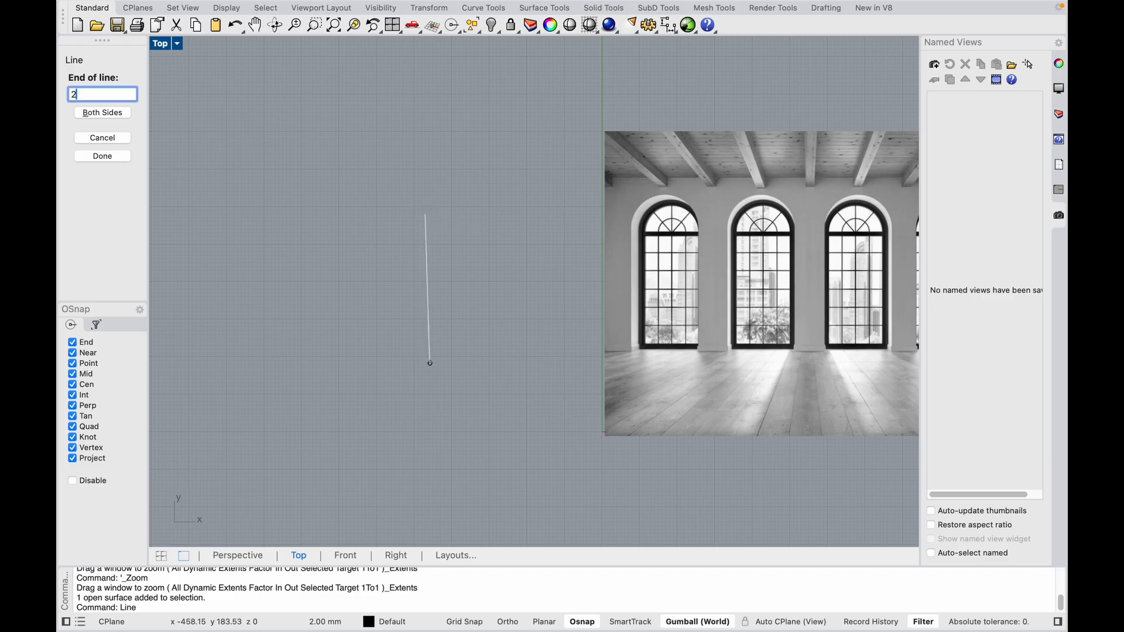
pyautogui.write('500')
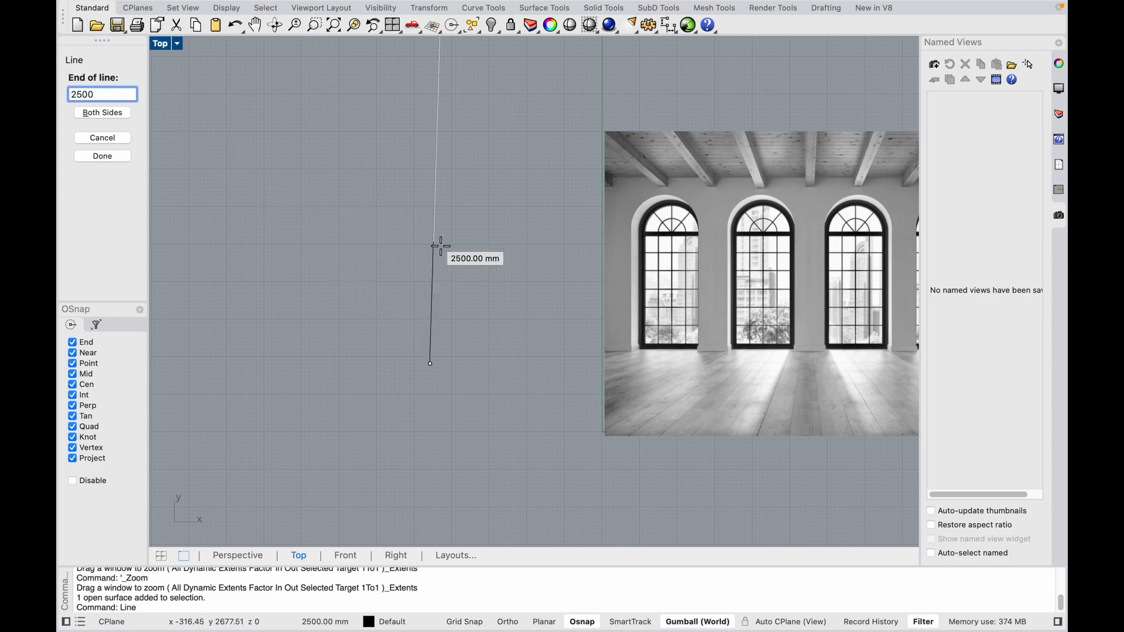
pyautogui.press('Return')
pyautogui.scroll(-5, 424, 349)
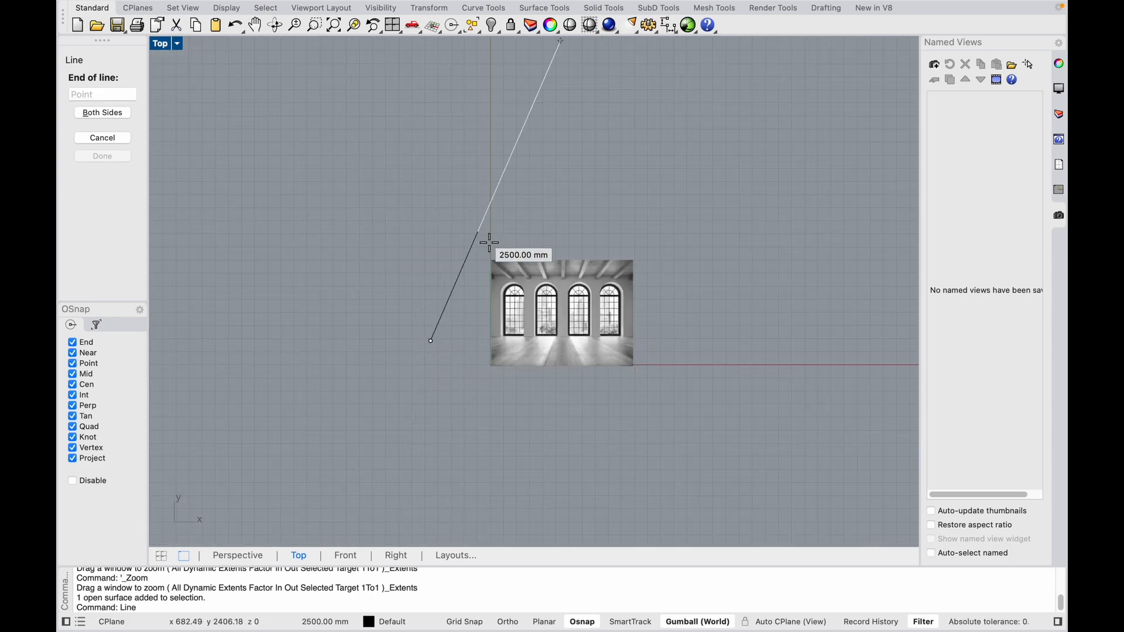
pyautogui.scroll(-5, 484, 239)
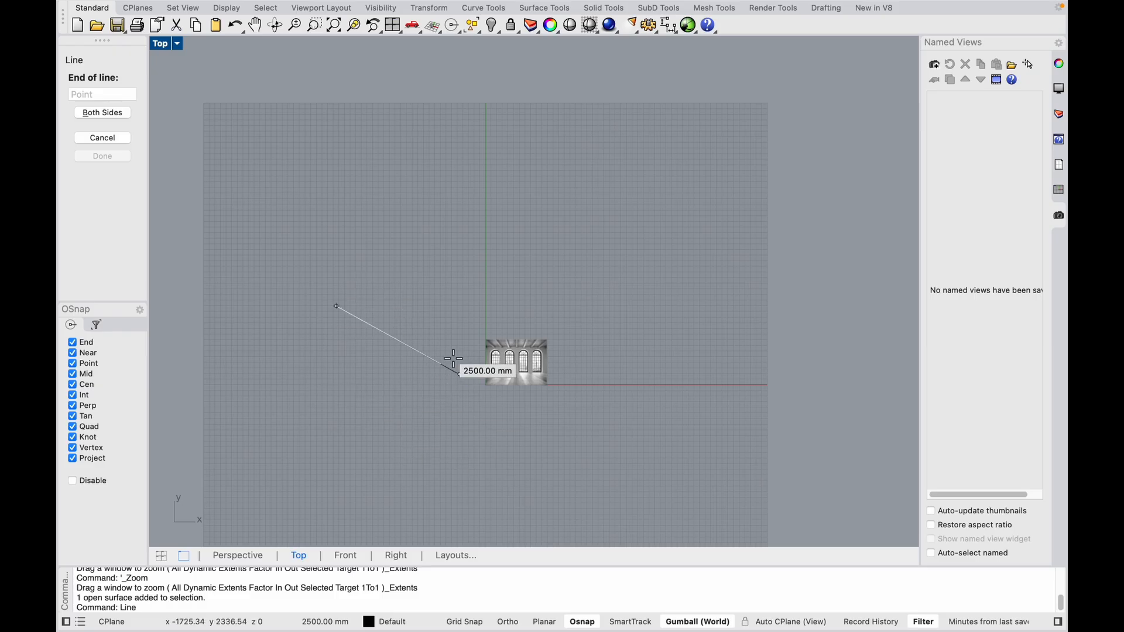
pyautogui.press('F8')
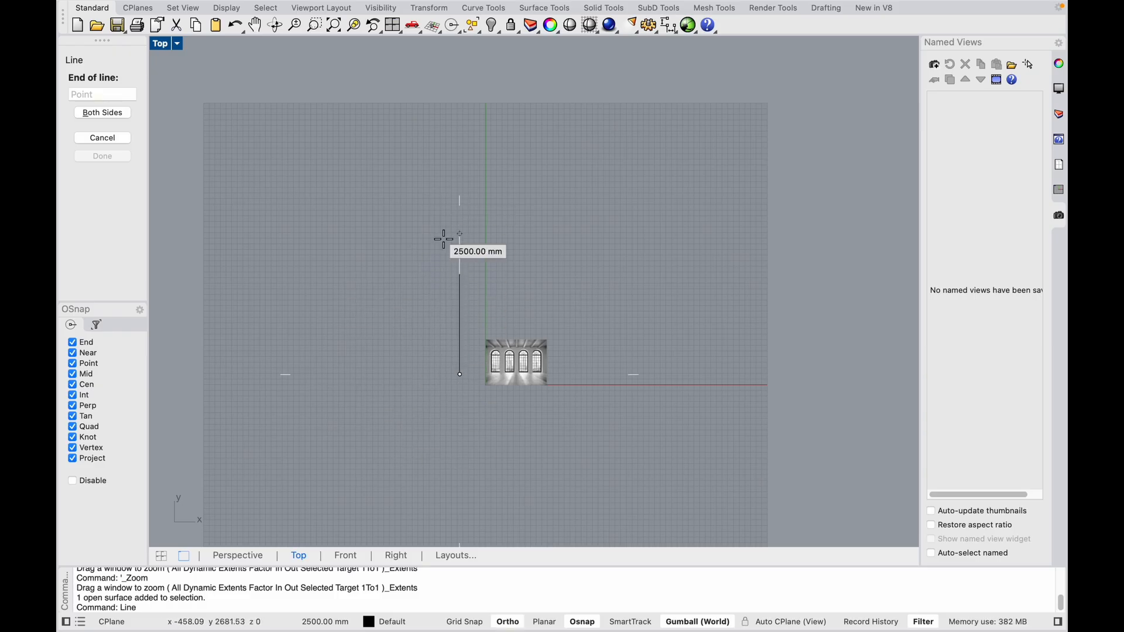
pyautogui.keyDown('shift'); pyautogui.click(438, 204); pyautogui.keyUp('shift')
pyautogui.scroll(3, 465, 403)
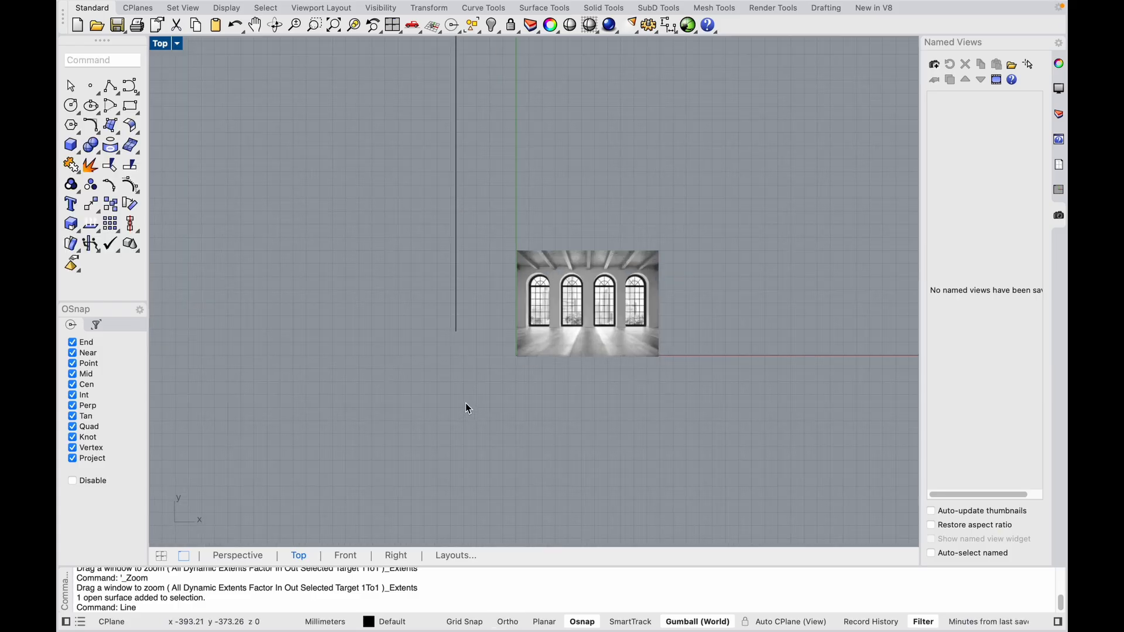
pyautogui.scroll(-1, 582, 442)
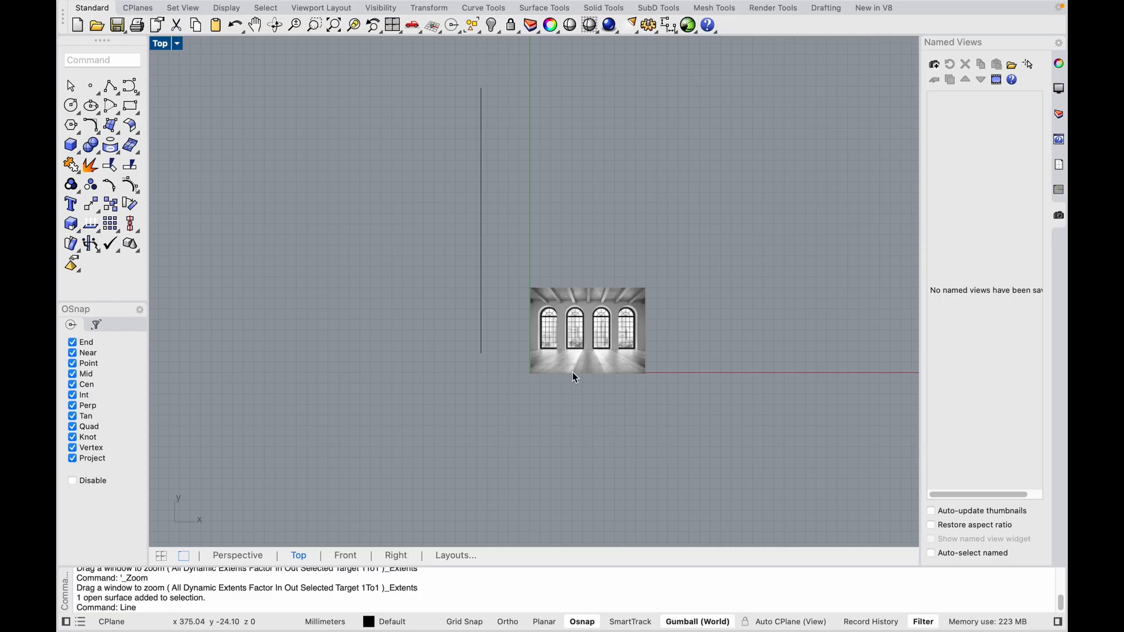
# Move the picture so the lower-left corner of the second window's frame sits on the lower end of the reference line
pyautogui.click(585, 350)
pyautogui.write('move')
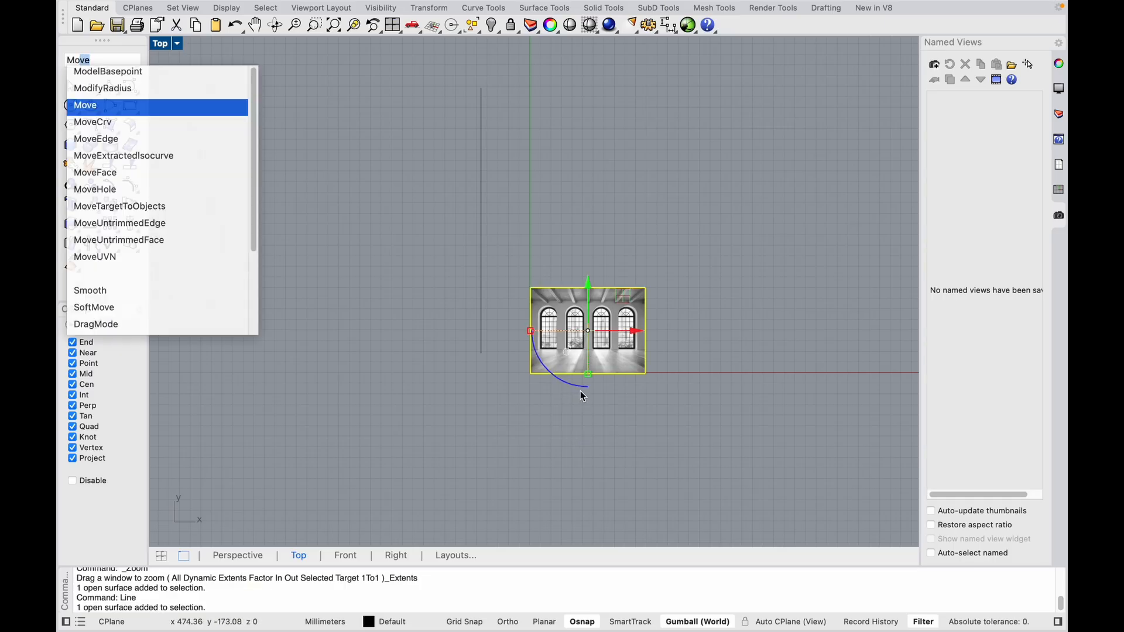
pyautogui.press('Return')
pyautogui.scroll(10, 534, 346)
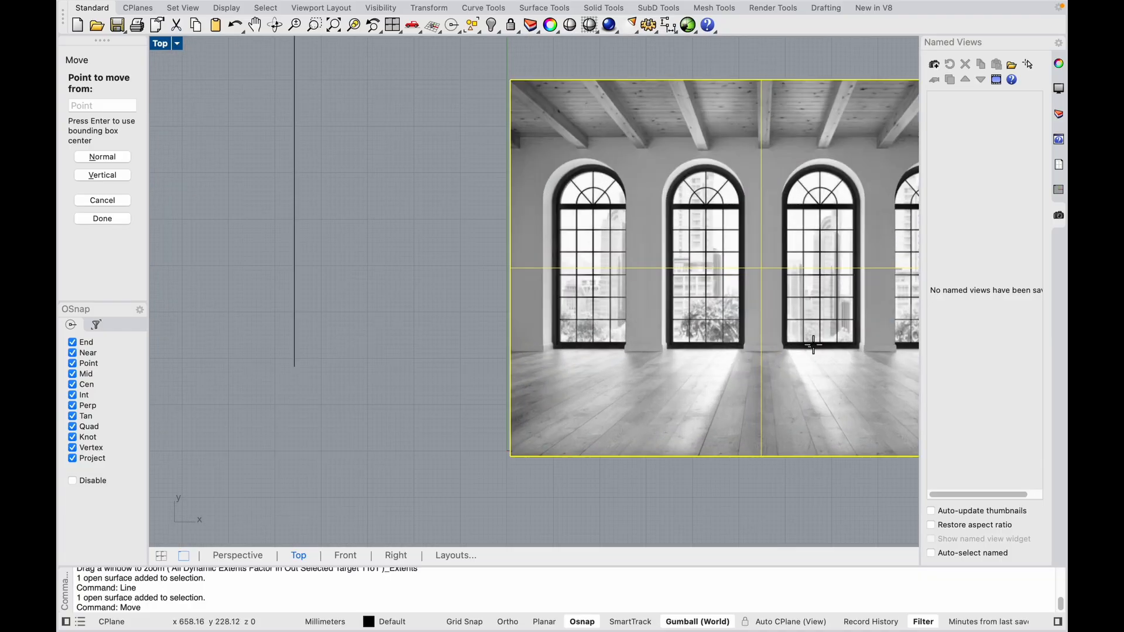
pyautogui.scroll(5, 813, 345)
pyautogui.click(472, 358)
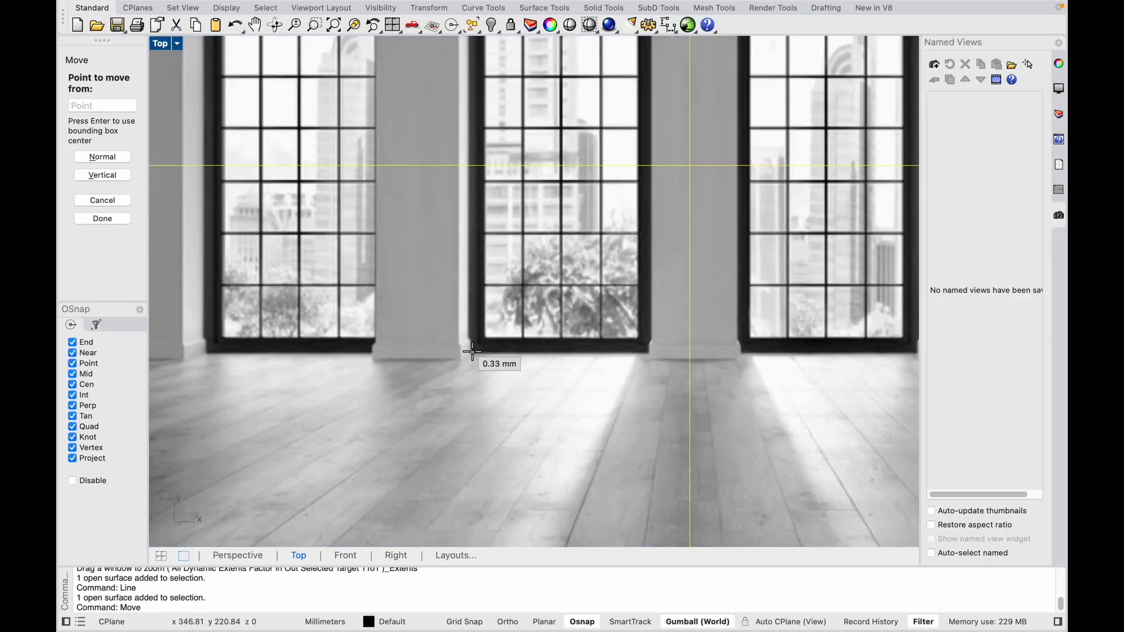
pyautogui.scroll(-8, 472, 358)
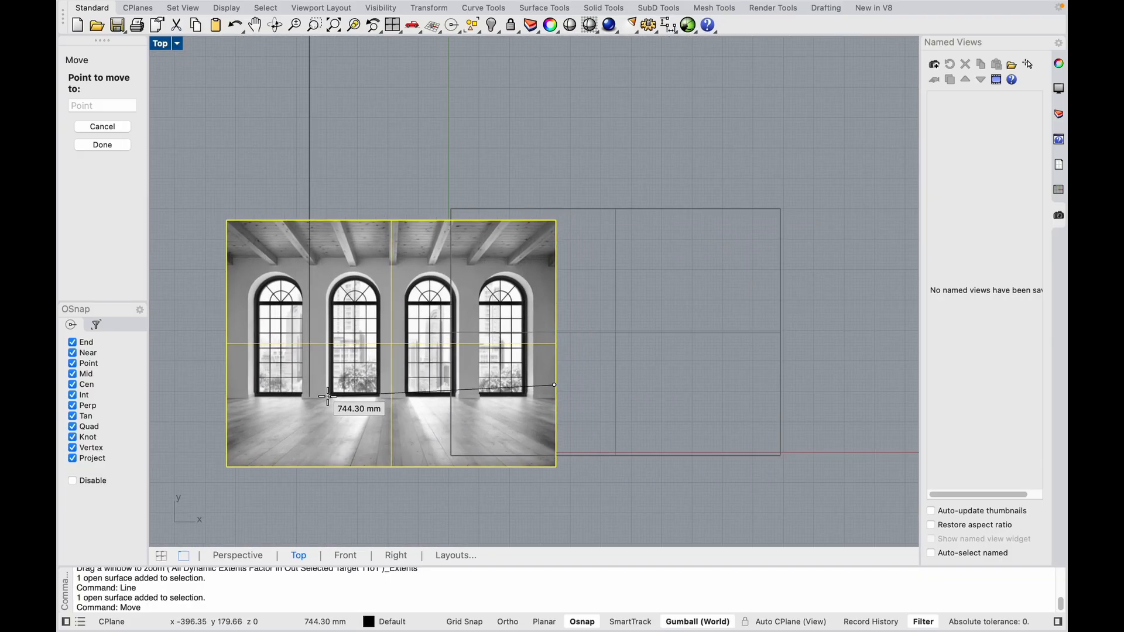
pyautogui.click(310, 397)
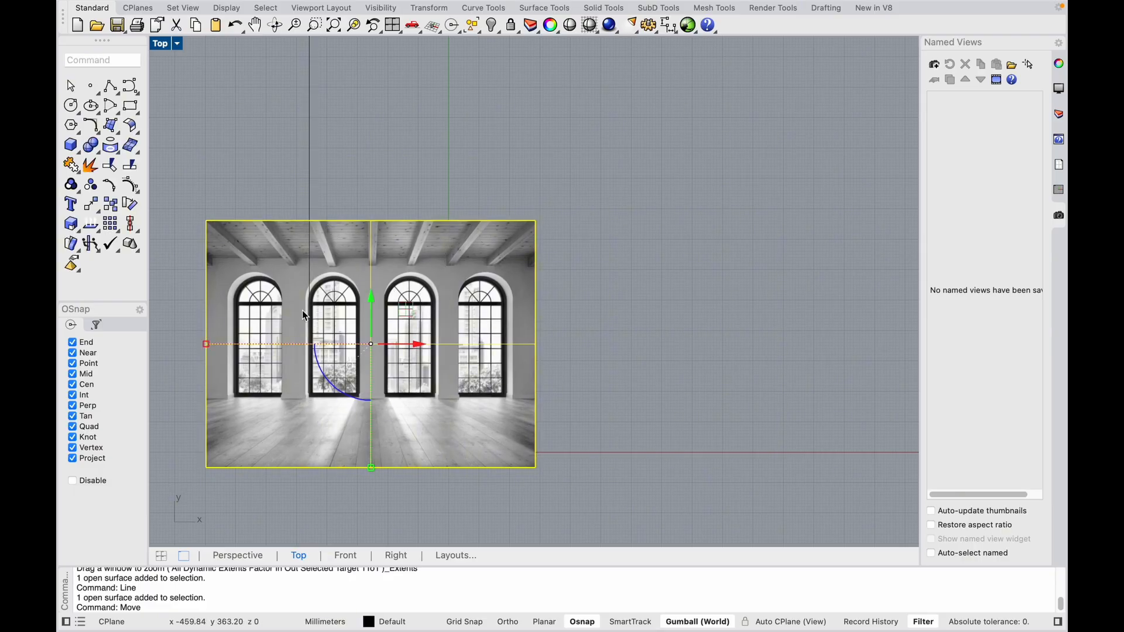
# Start scaling the picture with Scale, using the lower-left corner of the second window's frame as the base point
pyautogui.scroll(3, 299, 360)
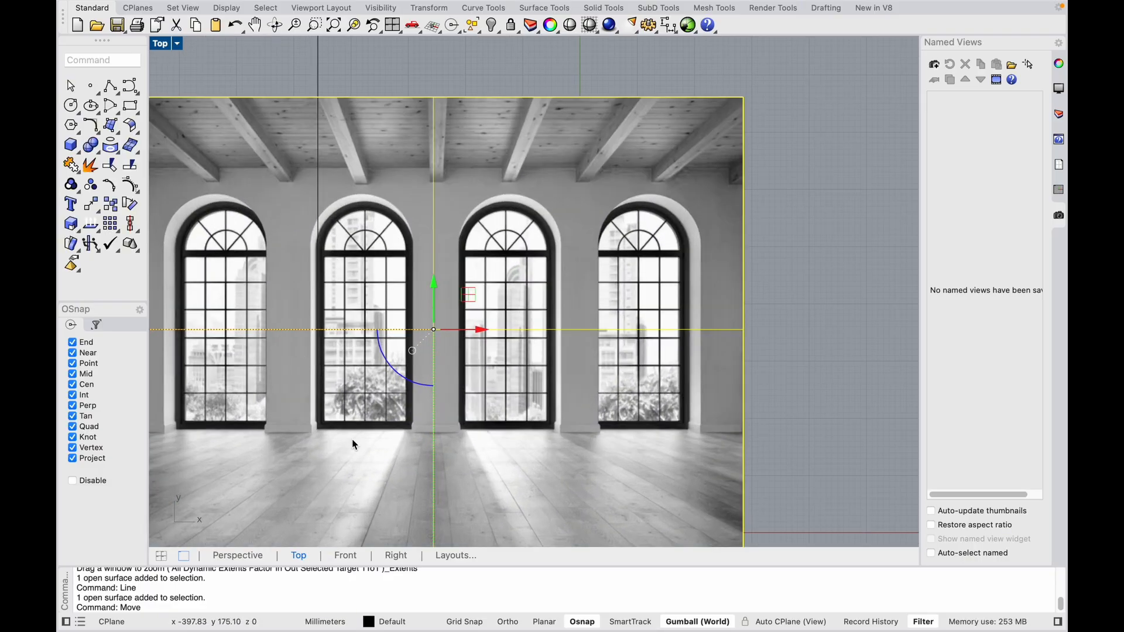
pyautogui.scroll(-3, 511, 396)
pyautogui.scroll(2, 457, 377)
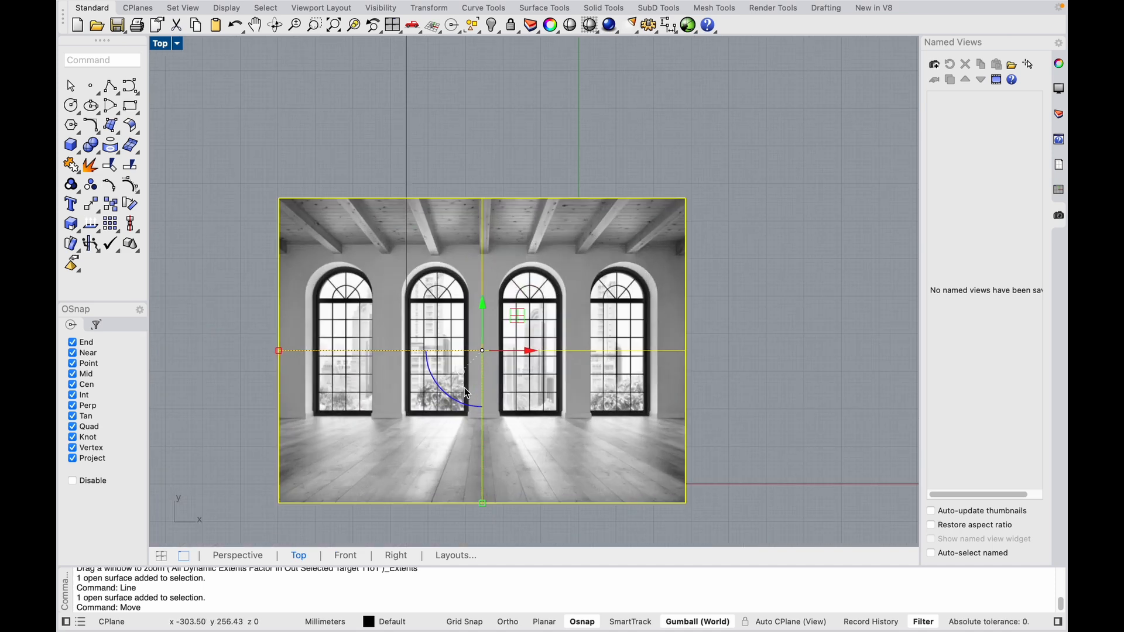
pyautogui.write('Scale1D')
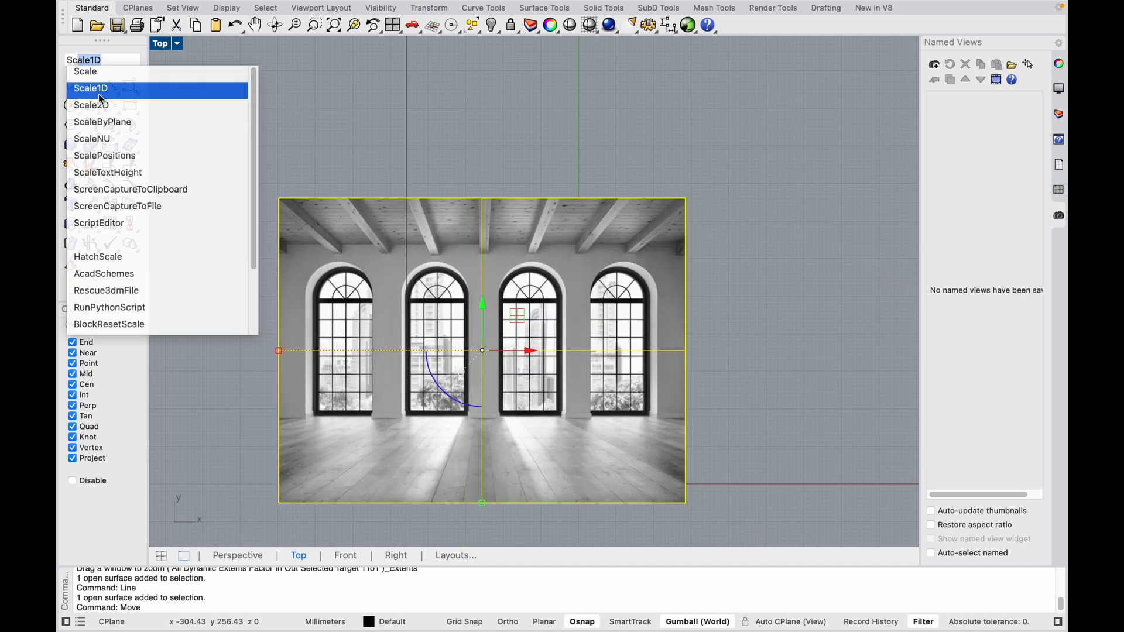
pyautogui.click(101, 73)
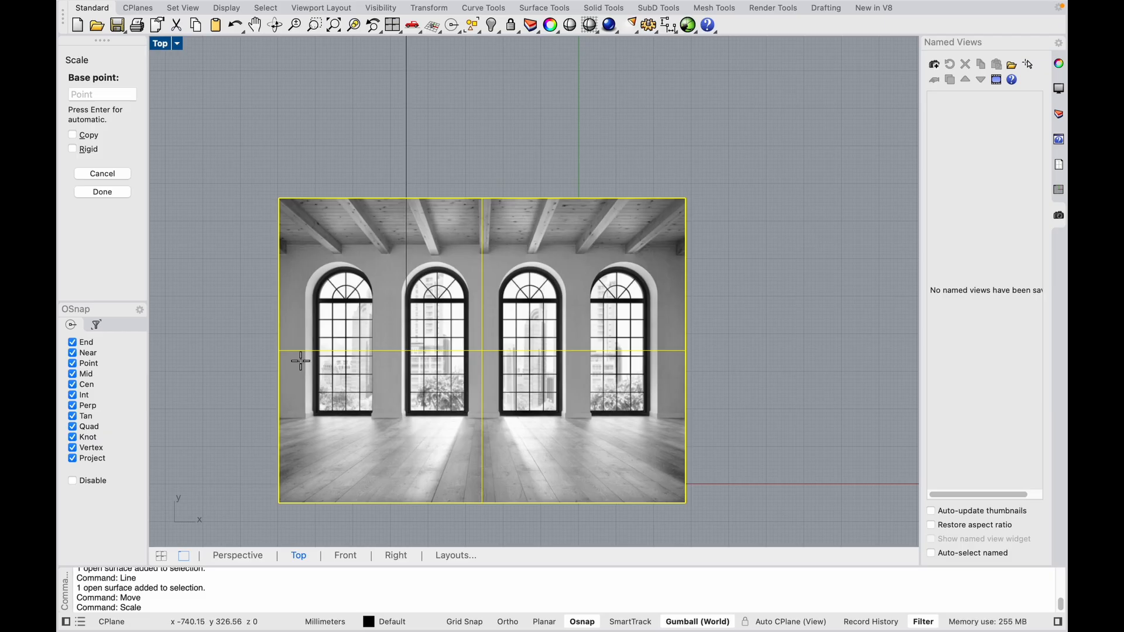
pyautogui.scroll(3, 301, 361)
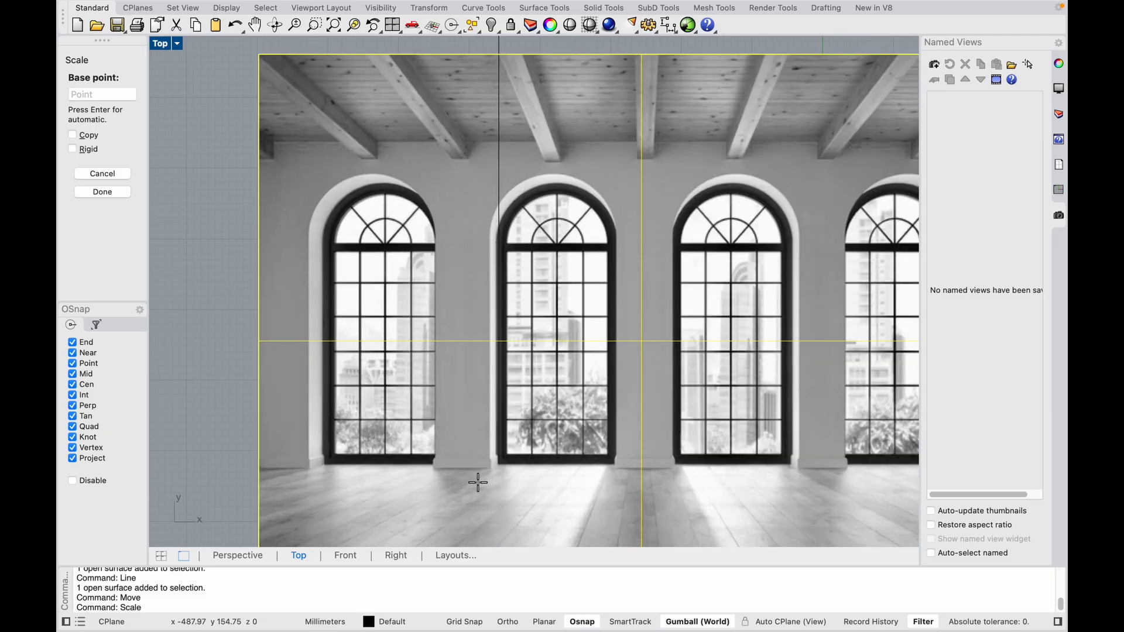
pyautogui.scroll(-8, 504, 287)
pyautogui.scroll(1, 510, 389)
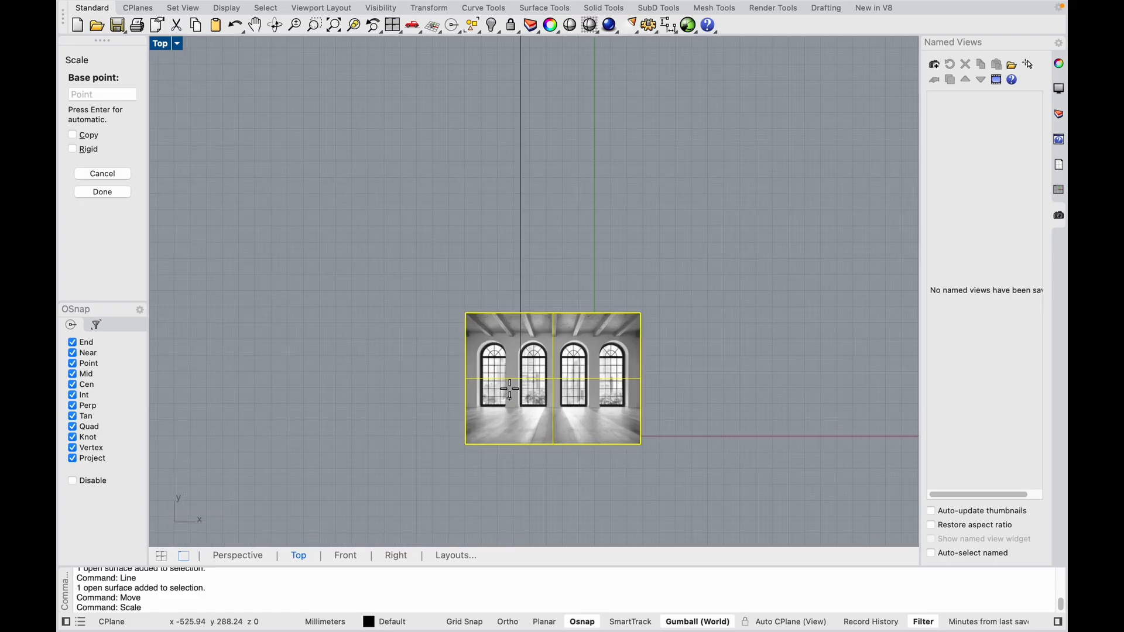
pyautogui.scroll(8, 511, 390)
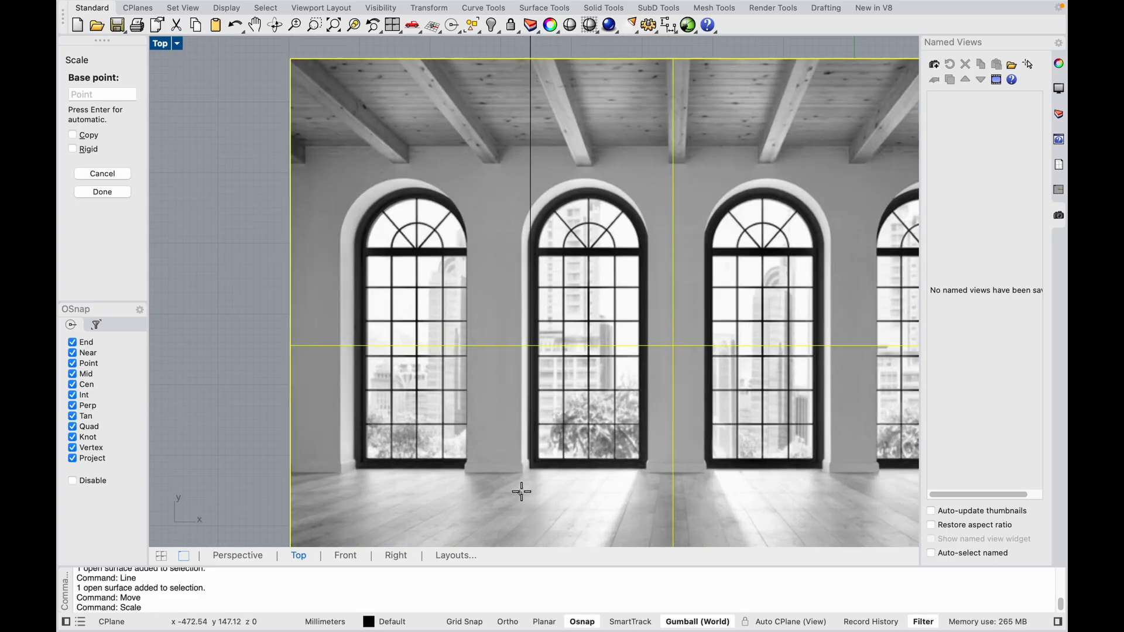
pyautogui.click(529, 469)
# Scale the picture so the top edge of the second window's horizontal crossbar meets the upper end of the 2500 mm reference line
pyautogui.scroll(3, 530, 246)
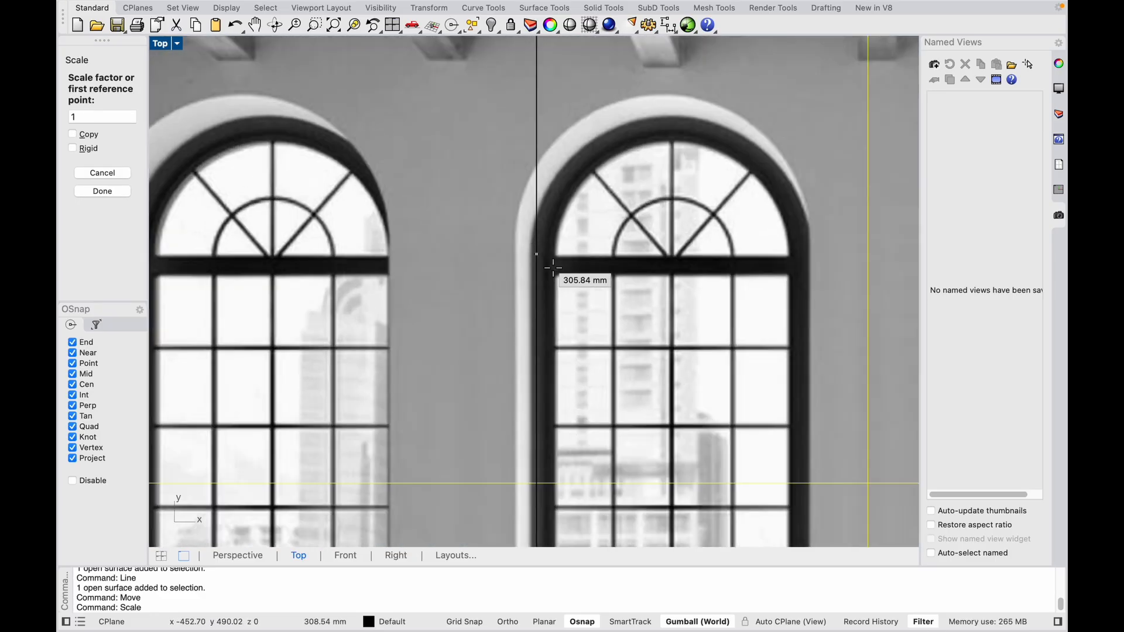
pyautogui.scroll(2, 553, 268)
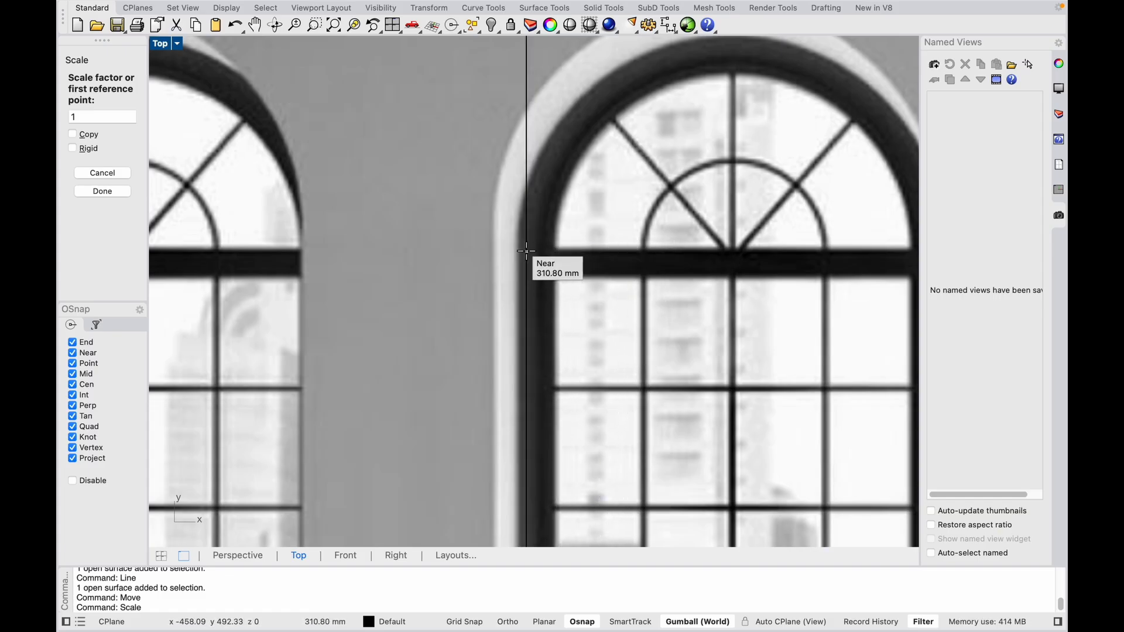
pyautogui.click(527, 250)
pyautogui.scroll(-8, 486, 357)
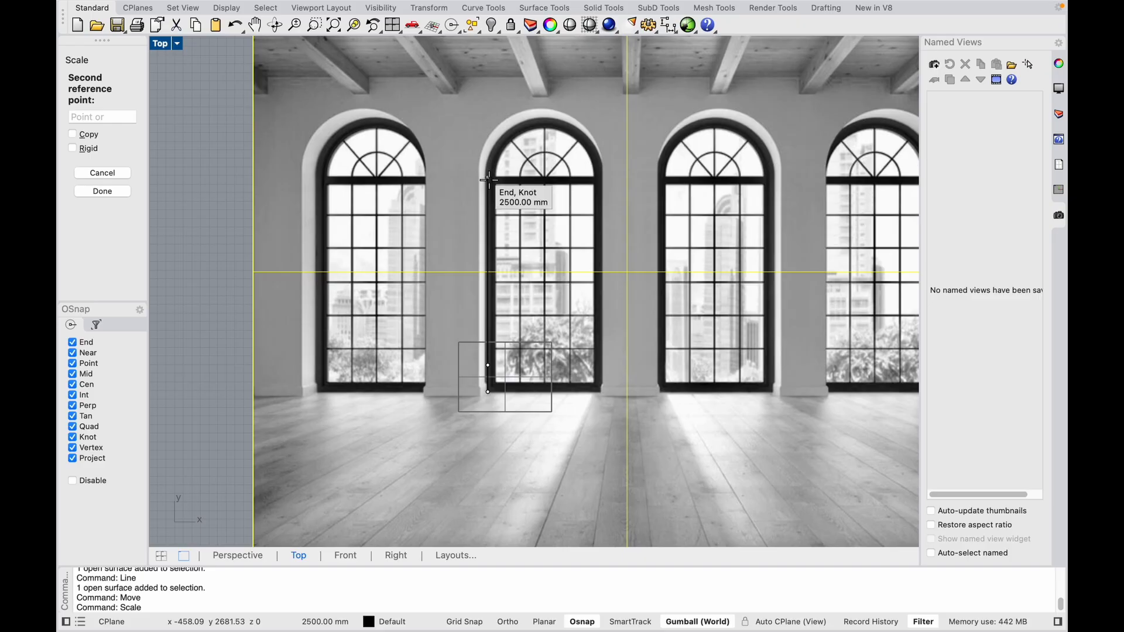
pyautogui.click(488, 178)
pyautogui.scroll(-3, 394, 311)
pyautogui.scroll(2, 399, 313)
pyautogui.click(253, 256)
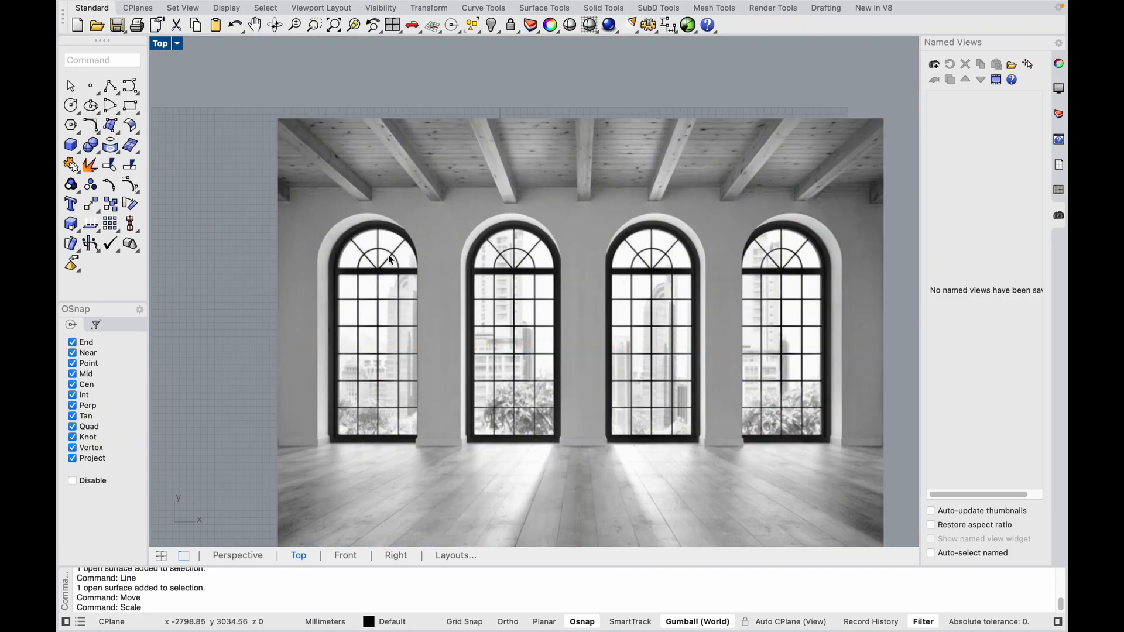
# Make the room picture semi-transparent by raising the object transparency of its material to roughly half
pyautogui.click(549, 206)
pyautogui.click(1060, 64)
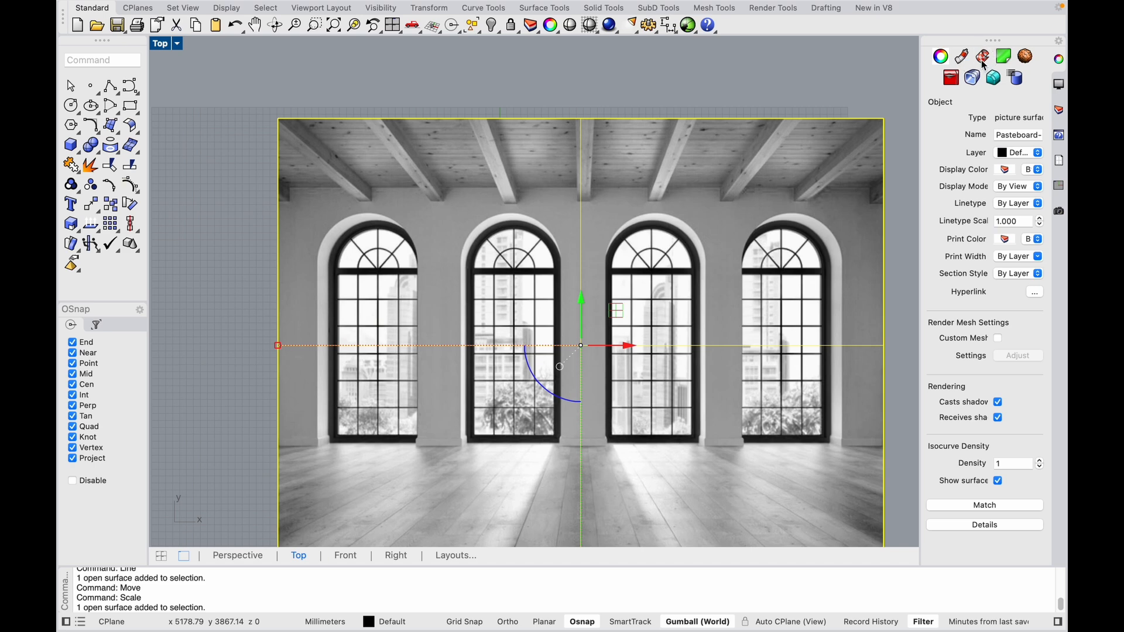
pyautogui.click(964, 57)
pyautogui.click(967, 58)
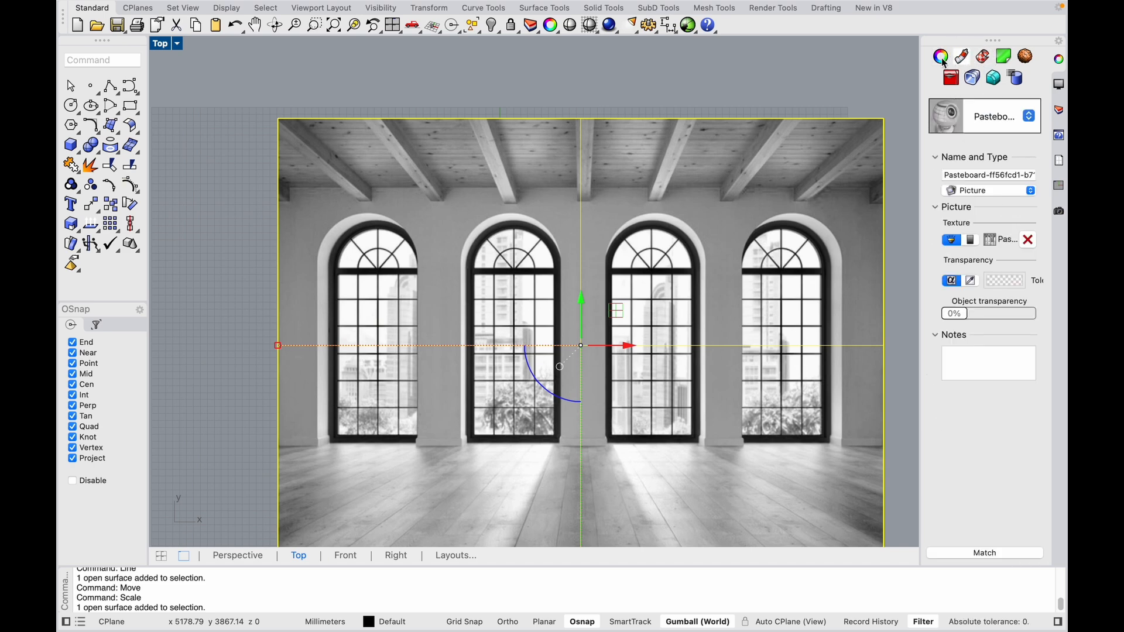
pyautogui.click(943, 56)
pyautogui.click(963, 58)
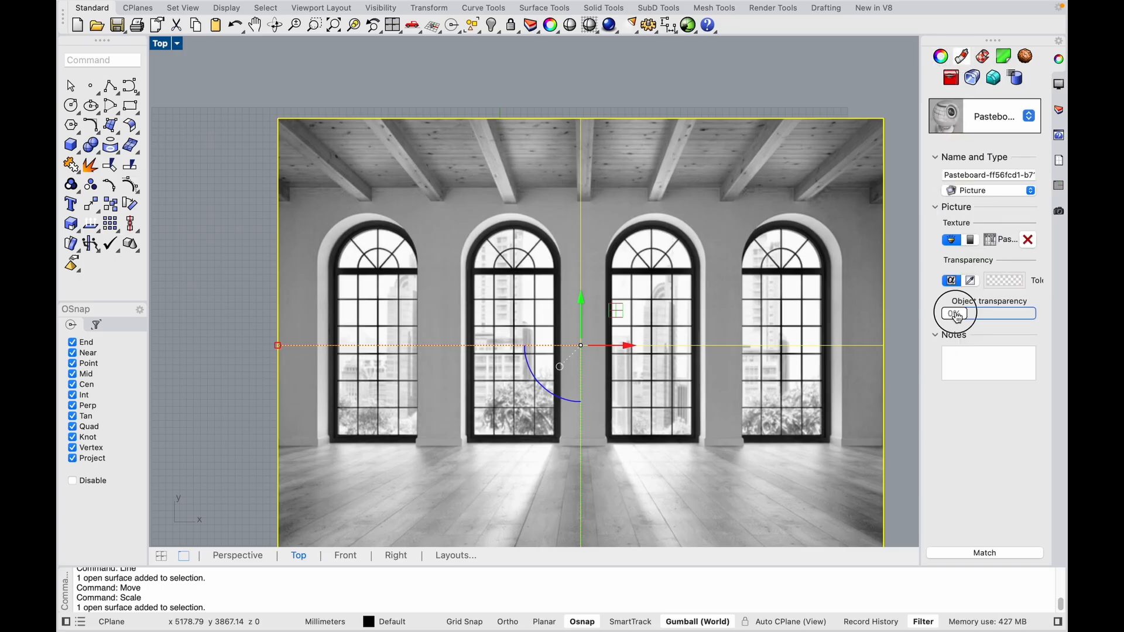
pyautogui.moveTo(955, 313); pyautogui.dragTo(1000, 316)
pyautogui.click(251, 189)
# Set the display color of the vertical reference line to Red
pyautogui.moveTo(236, 183); pyautogui.dragTo(494, 473)
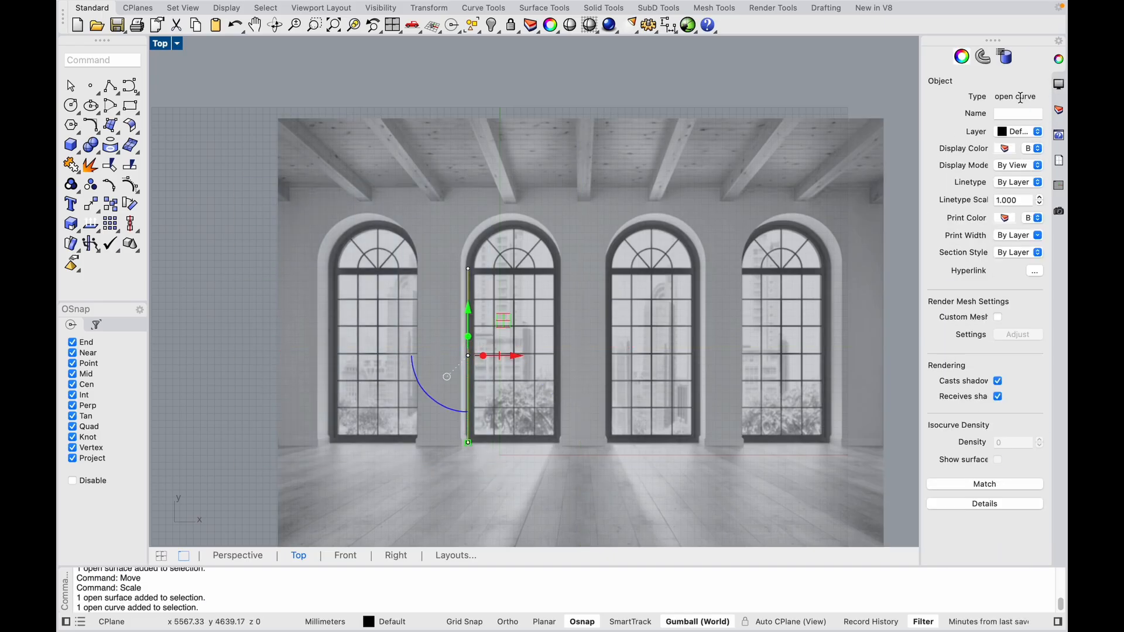
pyautogui.click(1022, 132)
pyautogui.click(1019, 131)
pyautogui.click(1007, 149)
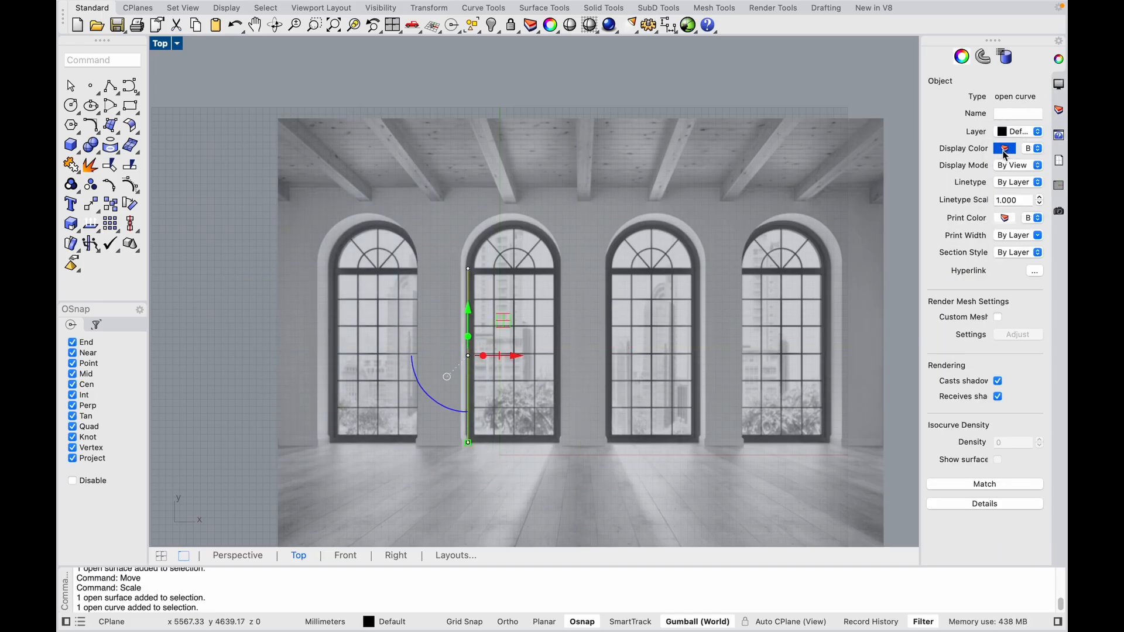
pyautogui.click(381, 279)
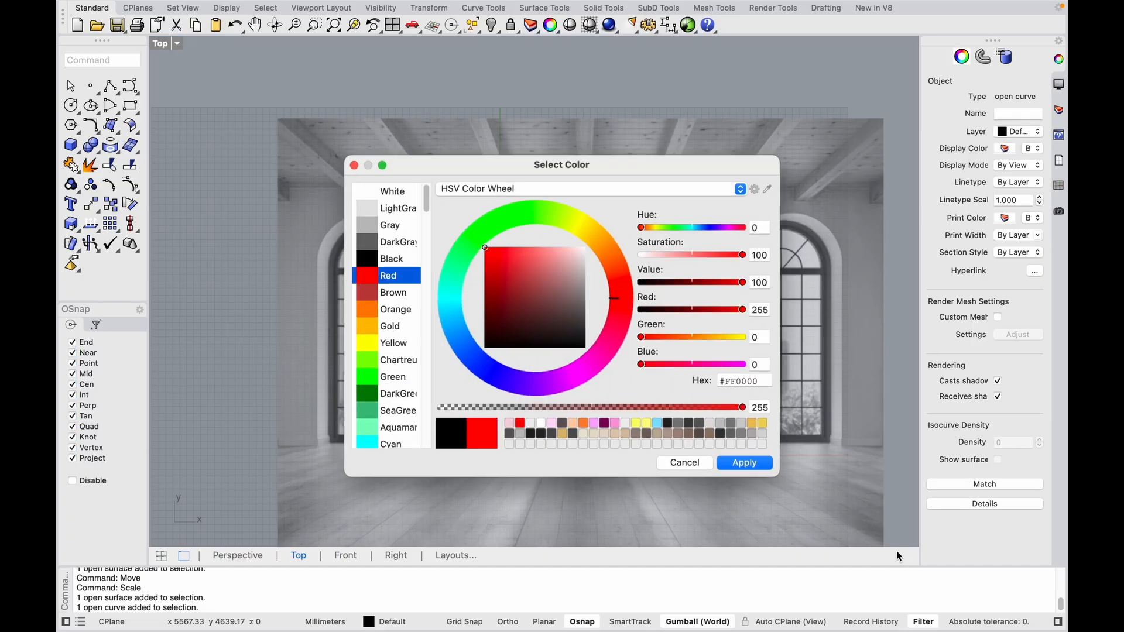
pyautogui.click(755, 464)
pyautogui.click(268, 248)
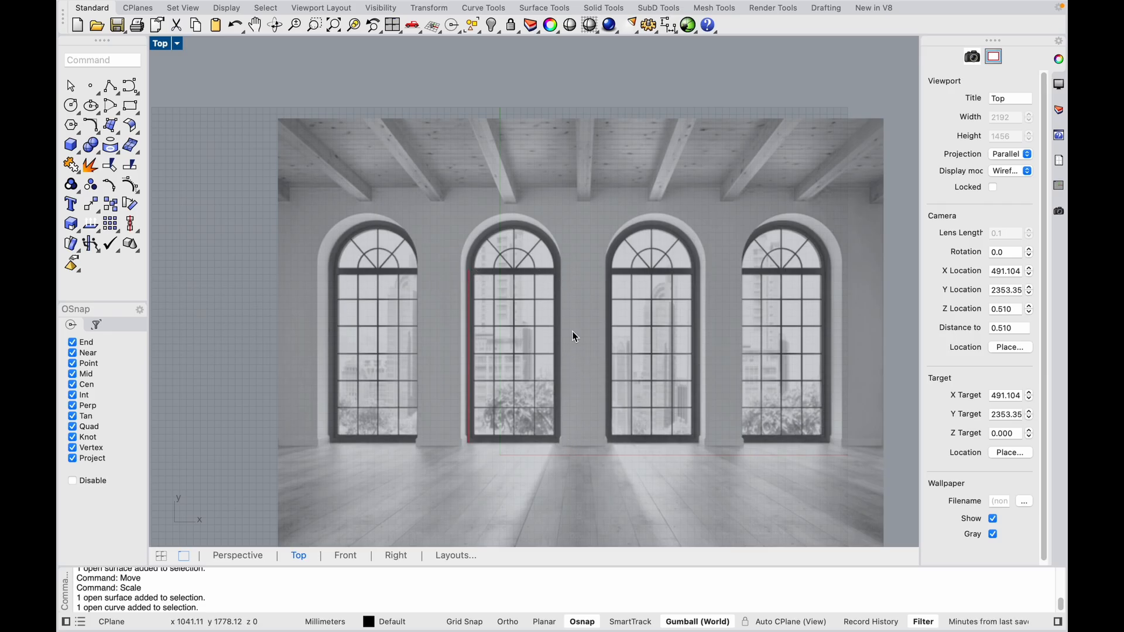
# Check the scaled picture against the red reference line and delete the line
pyautogui.scroll(2, 487, 265)
pyautogui.scroll(2, 487, 265)
pyautogui.scroll(-4, 573, 240)
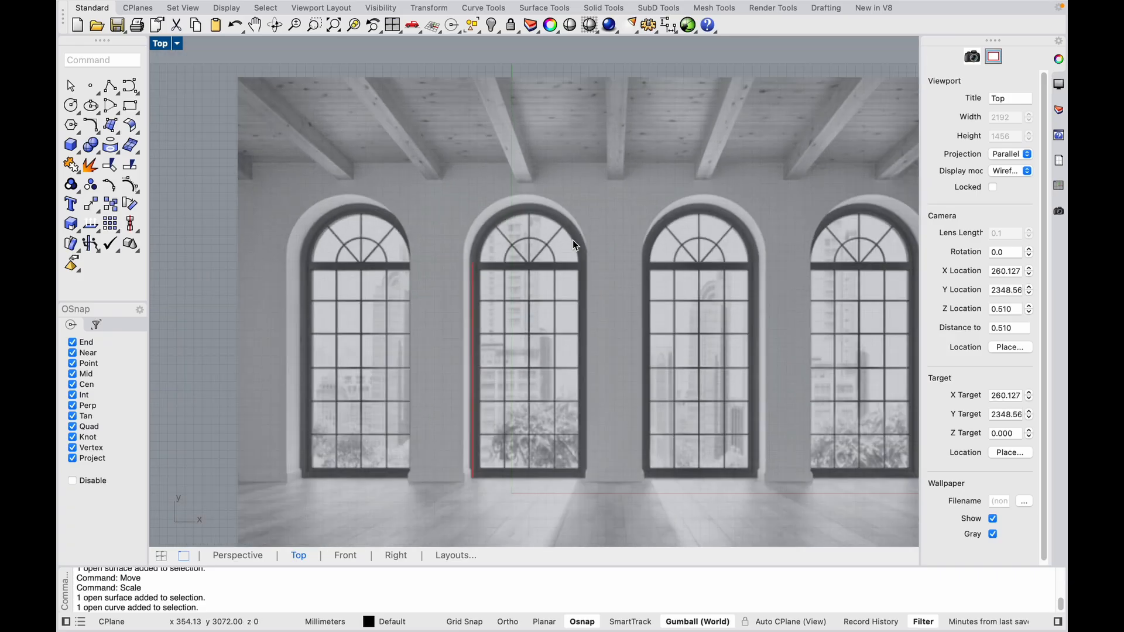
pyautogui.scroll(4, 560, 407)
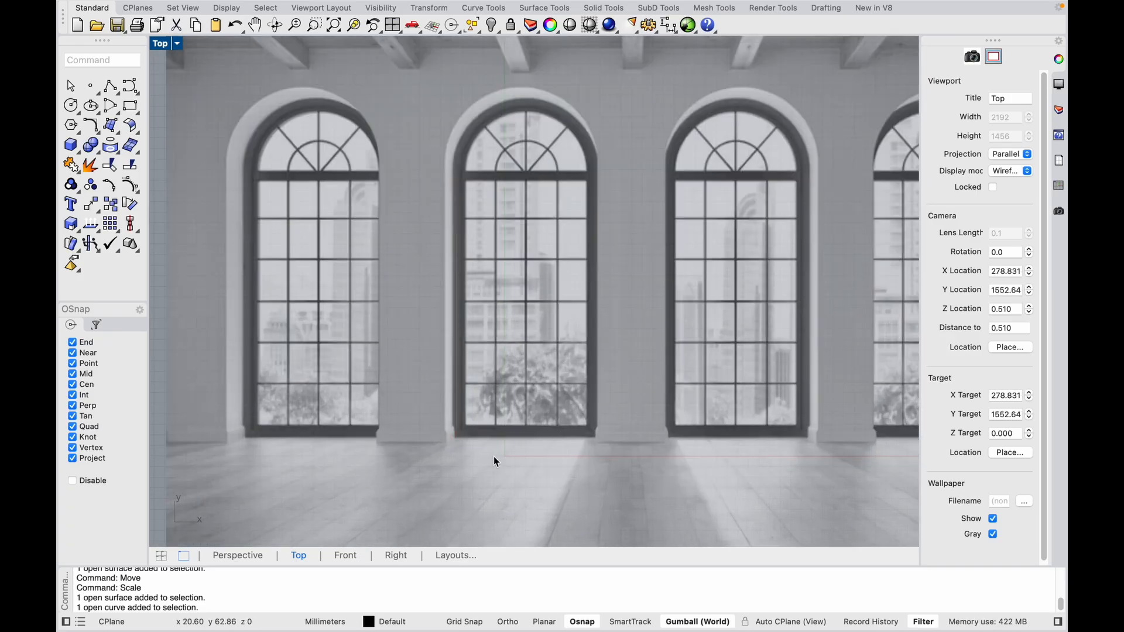
pyautogui.click(457, 230)
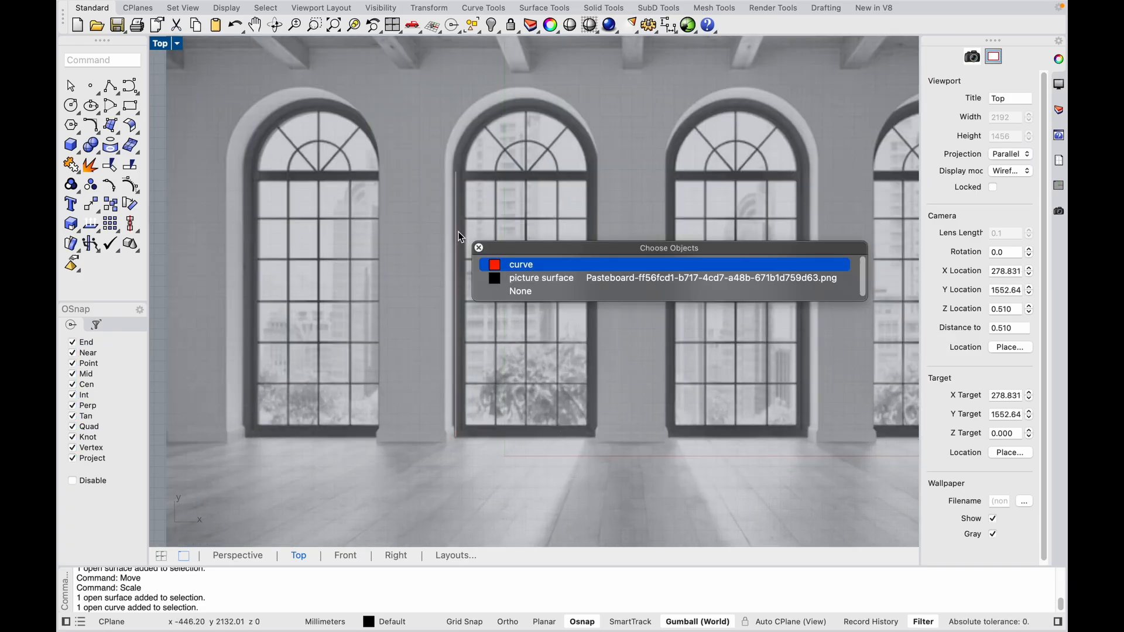
pyautogui.click(571, 267)
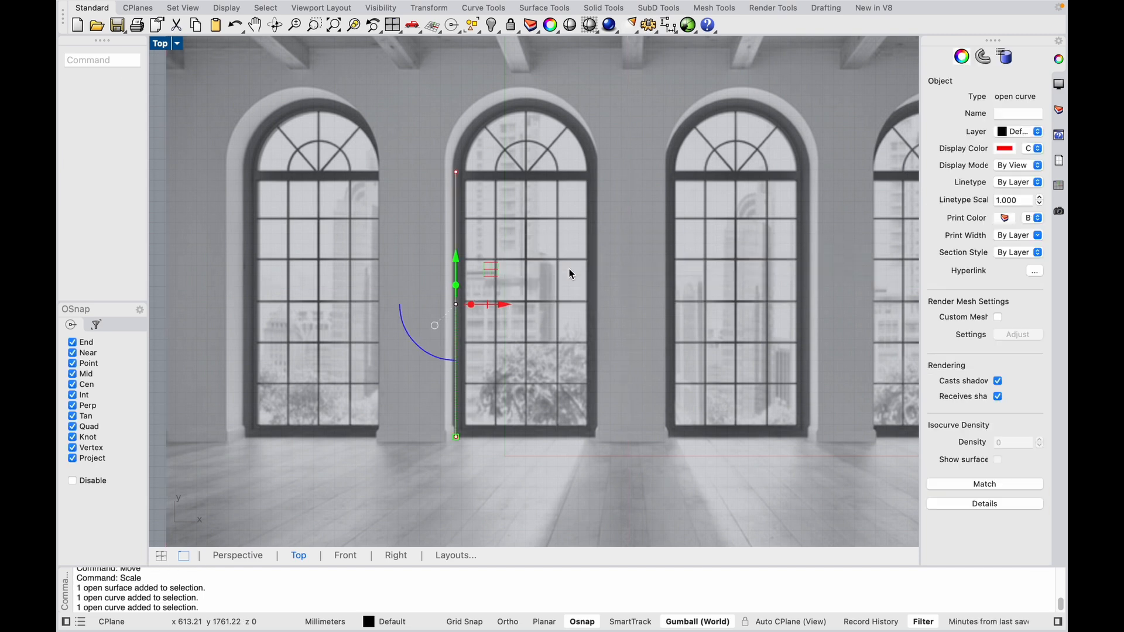
pyautogui.press('Delete')
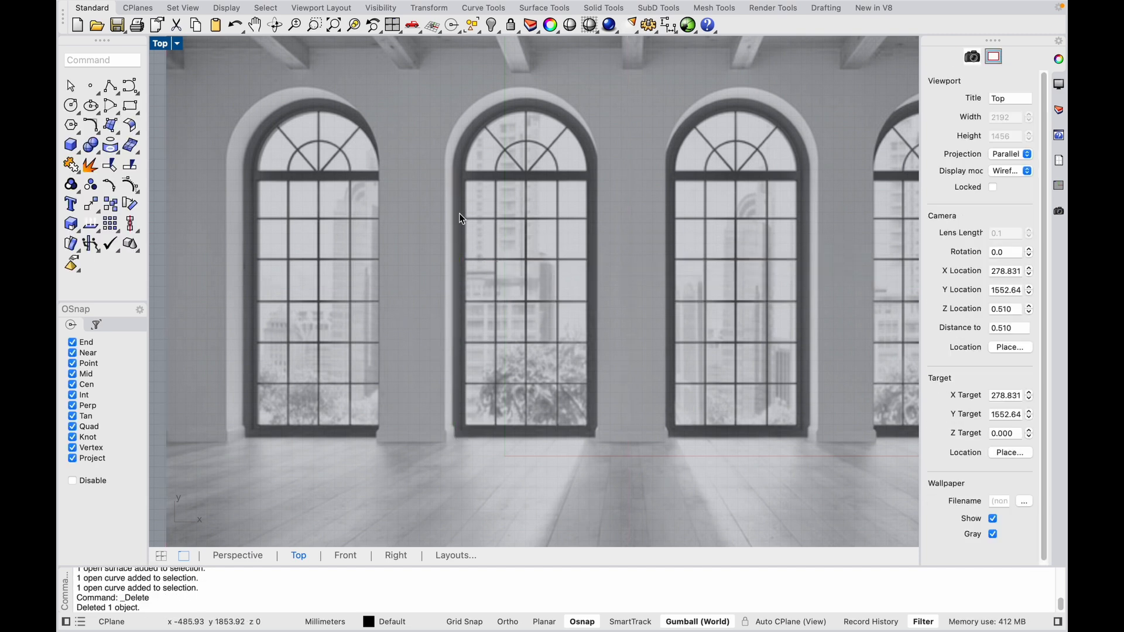
# Start a rectangle with its first corner at the lower-left corner of the second window's frame
pyautogui.scroll(-3, 647, 403)
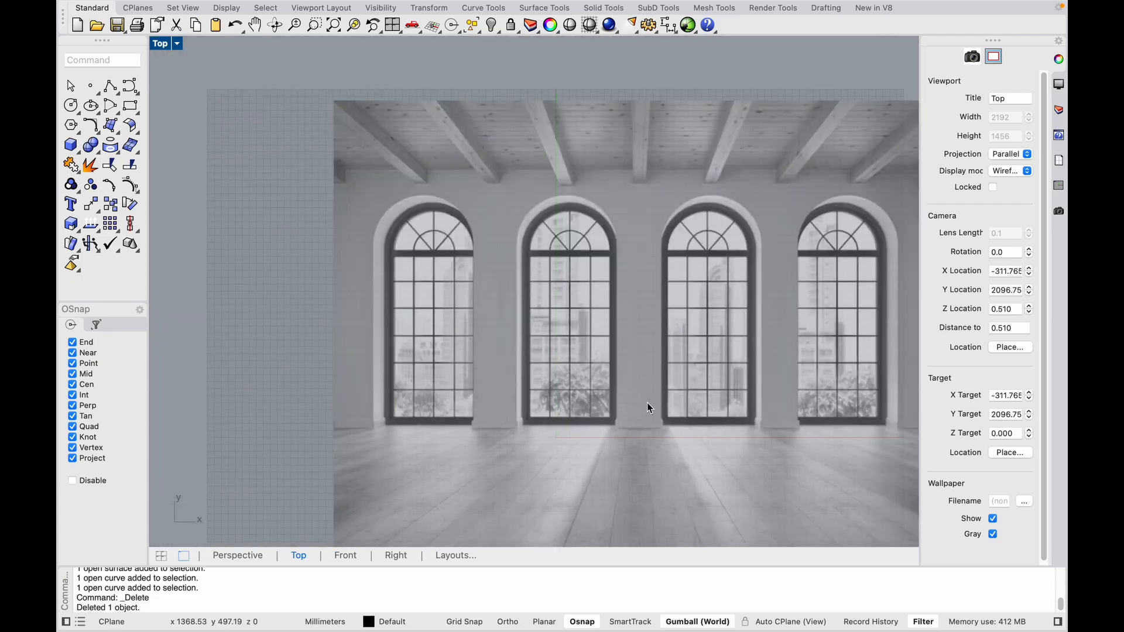
pyautogui.scroll(1, 645, 402)
pyautogui.scroll(-2, 599, 286)
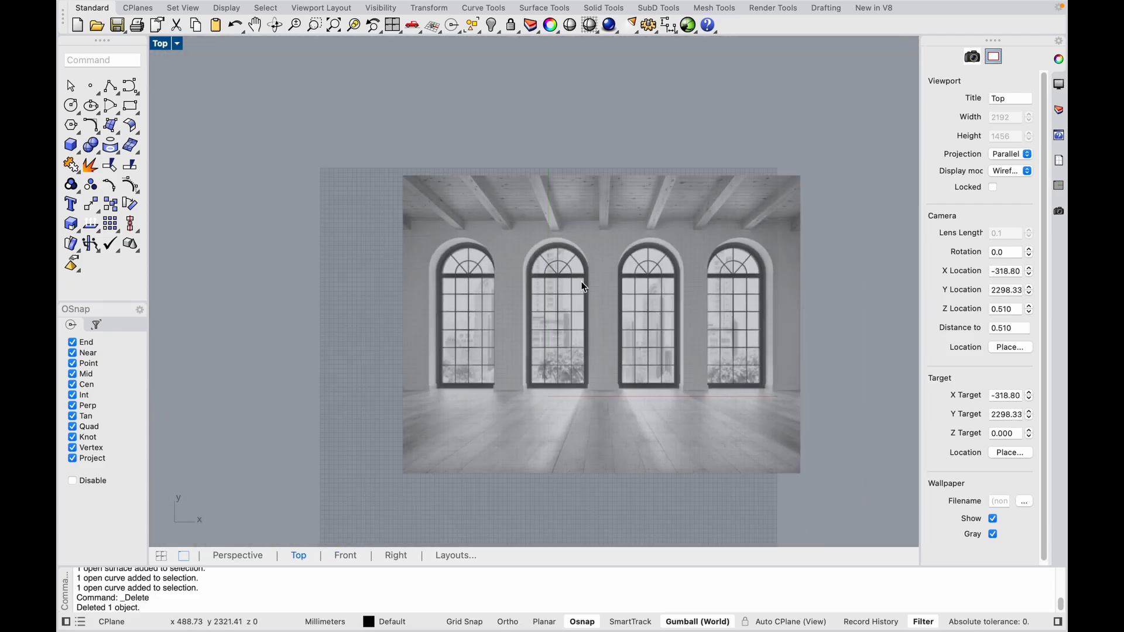
pyautogui.scroll(1, 585, 284)
pyautogui.scroll(2, 532, 353)
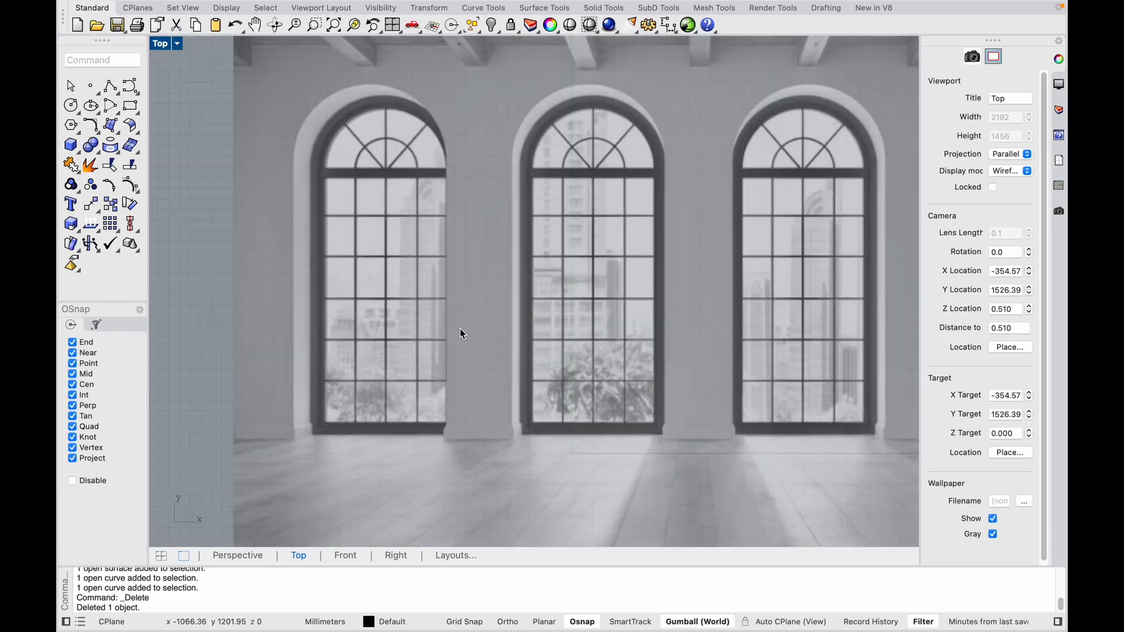
pyautogui.scroll(1, 568, 314)
pyautogui.write('Rectangle')
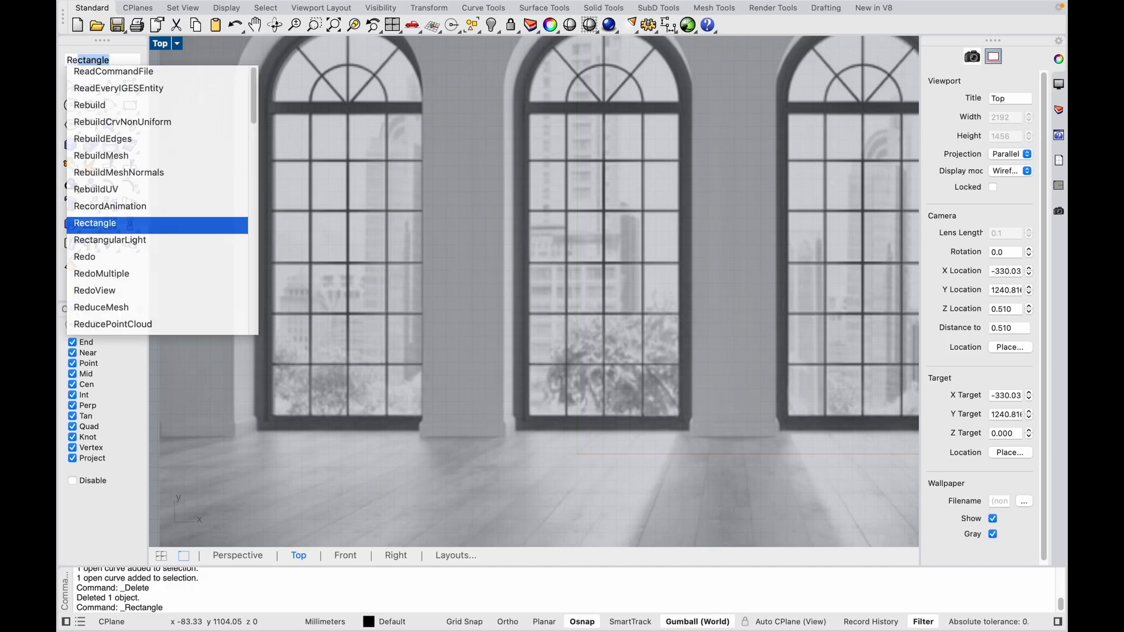
pyautogui.press('Return')
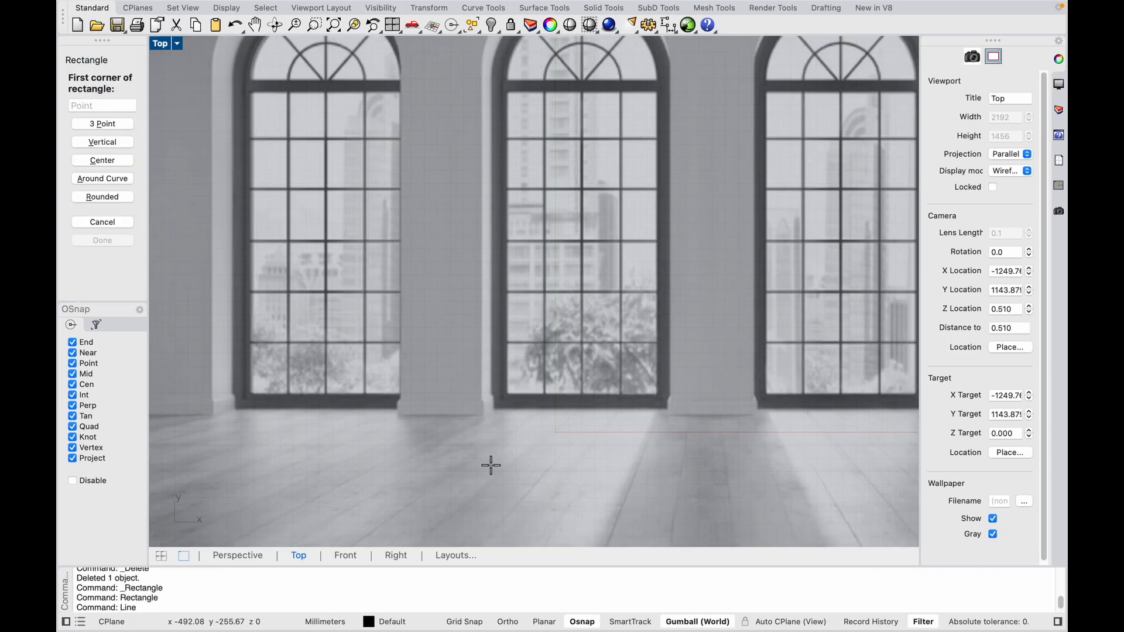
pyautogui.scroll(-1, 495, 473)
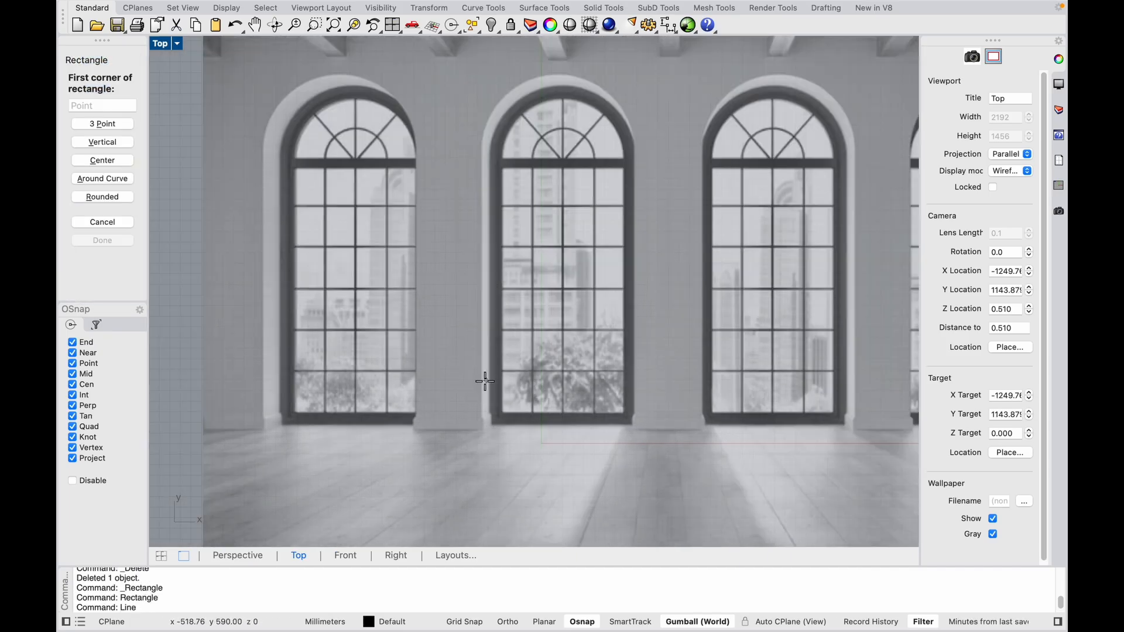
pyautogui.scroll(1, 498, 421)
pyautogui.click(492, 436)
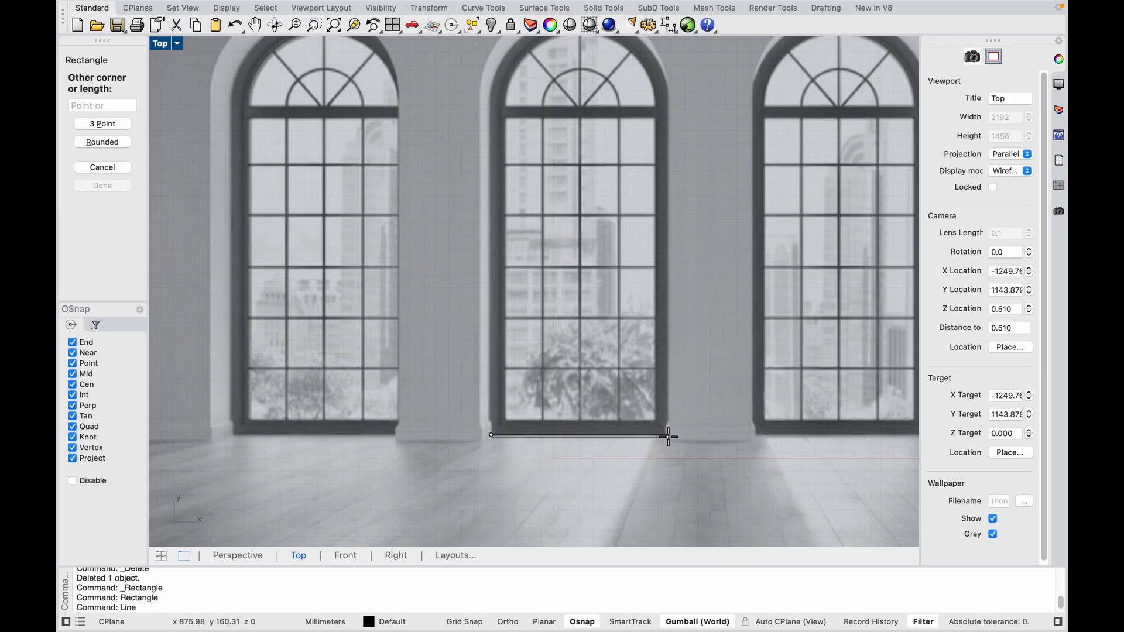
pyautogui.write('2')
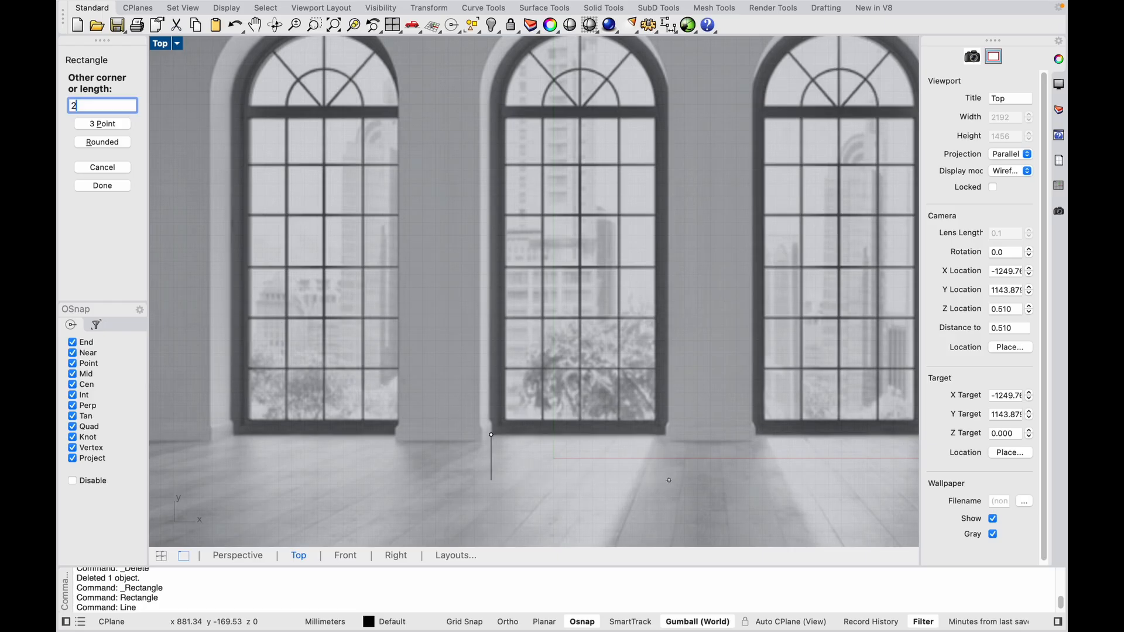
pyautogui.press('BackSpace')
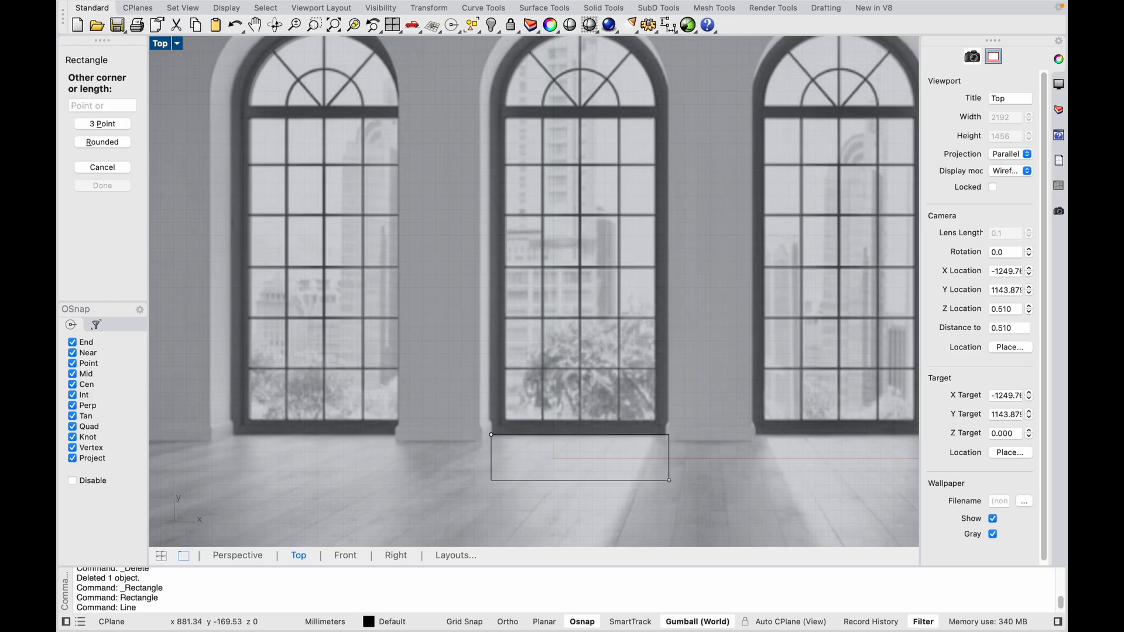
pyautogui.write('1500')
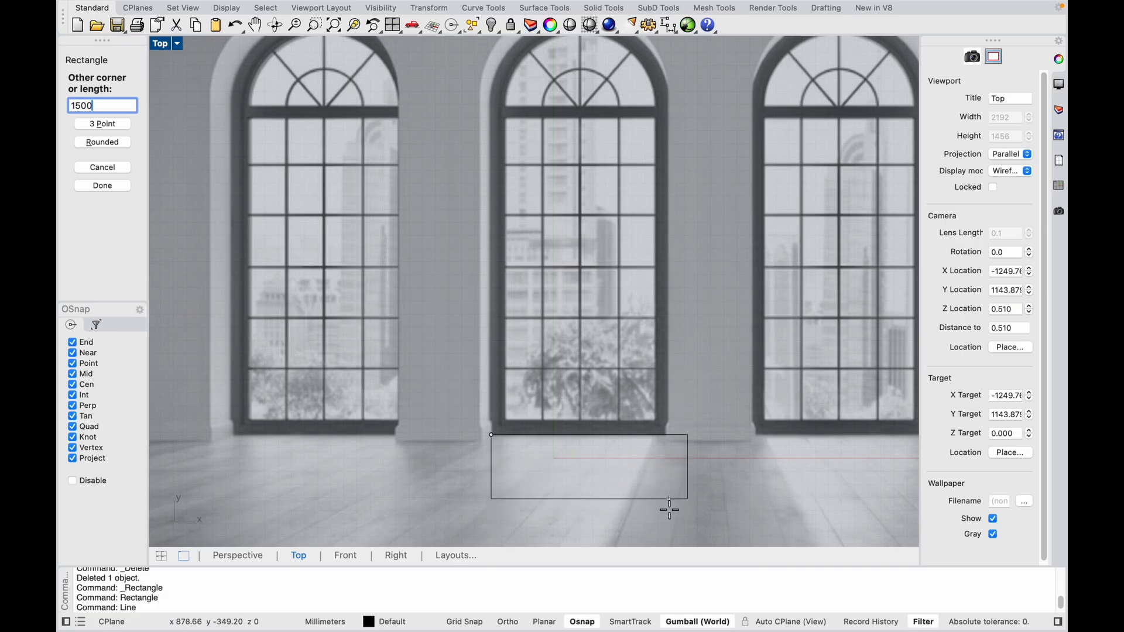
pyautogui.press('BackSpace')
pyautogui.press('BackSpace')
pyautogui.press('BackSpace')
pyautogui.press('BackSpace')
# Complete the rectangle over the second window with a length of 1400 mm and a width of 2500 mm
pyautogui.write('1')
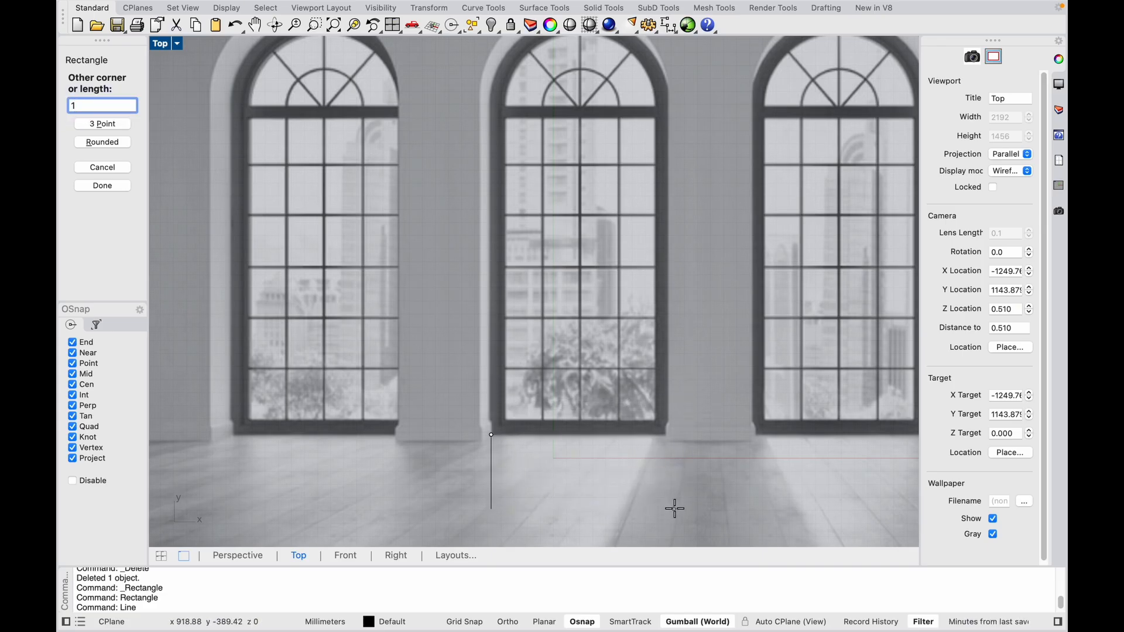
pyautogui.write('400')
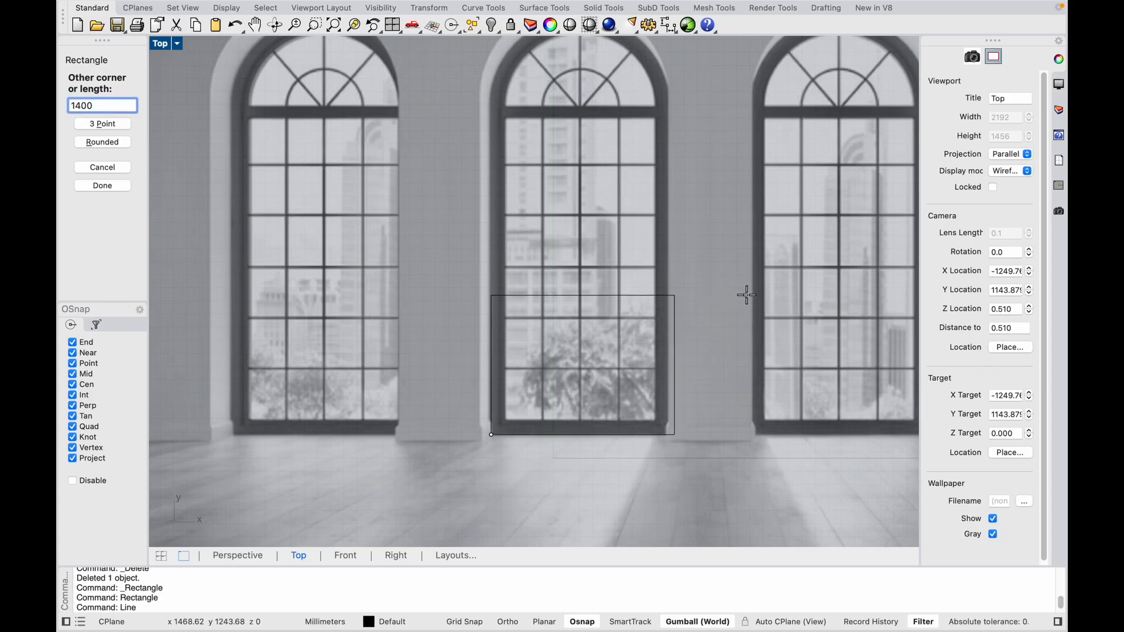
pyautogui.press('Return')
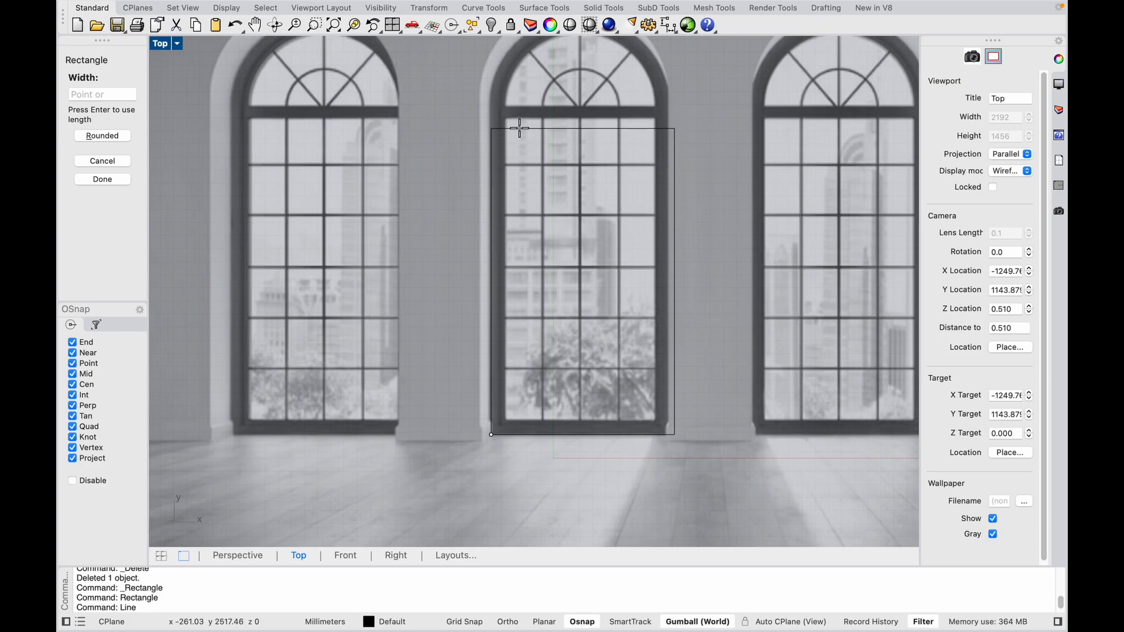
pyautogui.write('2500')
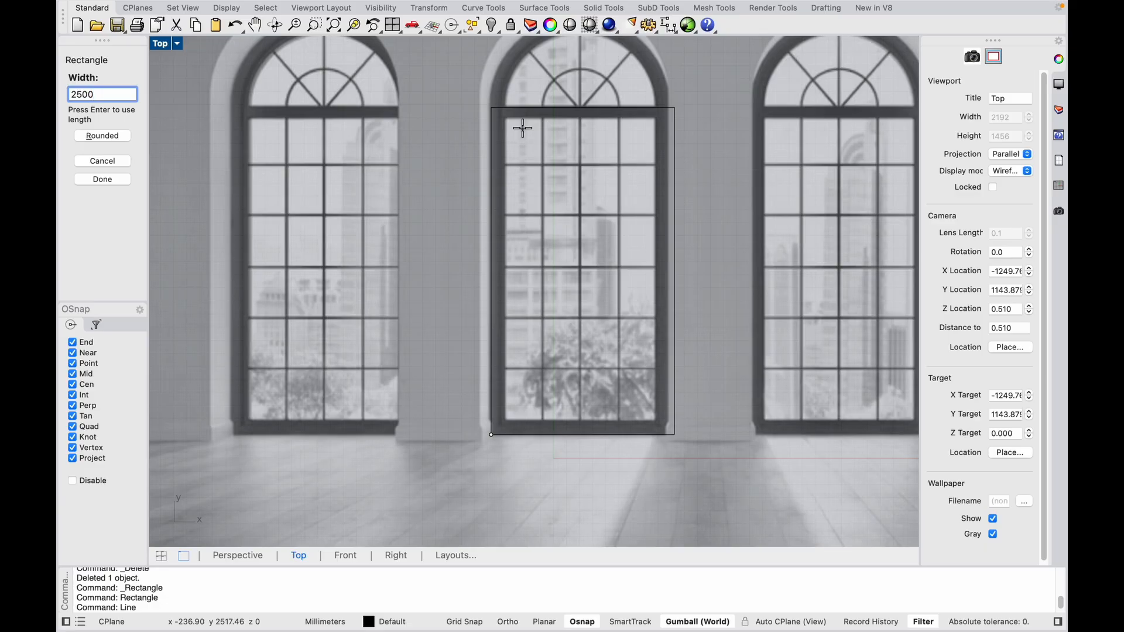
pyautogui.press('Return')
pyautogui.click(612, 110)
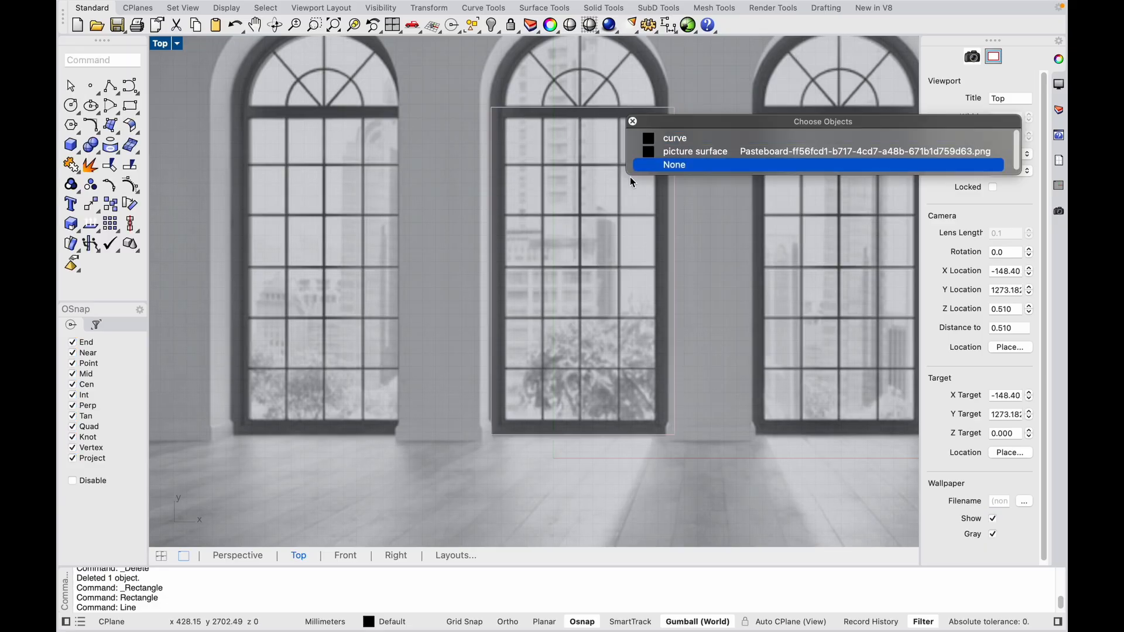
pyautogui.click(662, 136)
pyautogui.scroll(-2, 579, 280)
pyautogui.scroll(2, 579, 280)
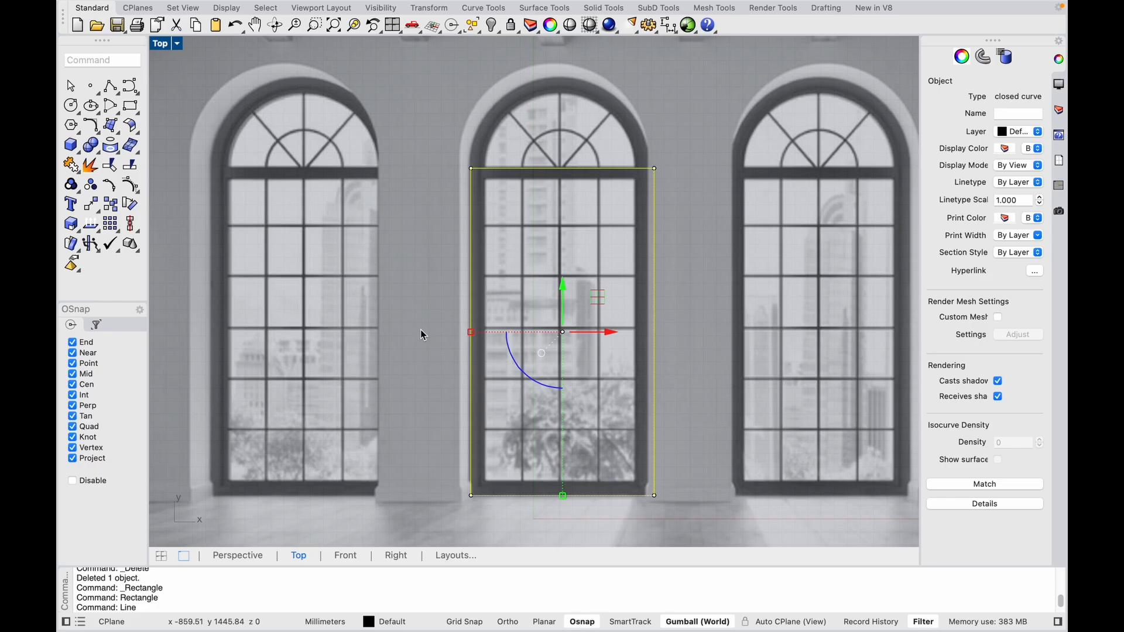
pyautogui.click(592, 225)
pyautogui.press('Escape')
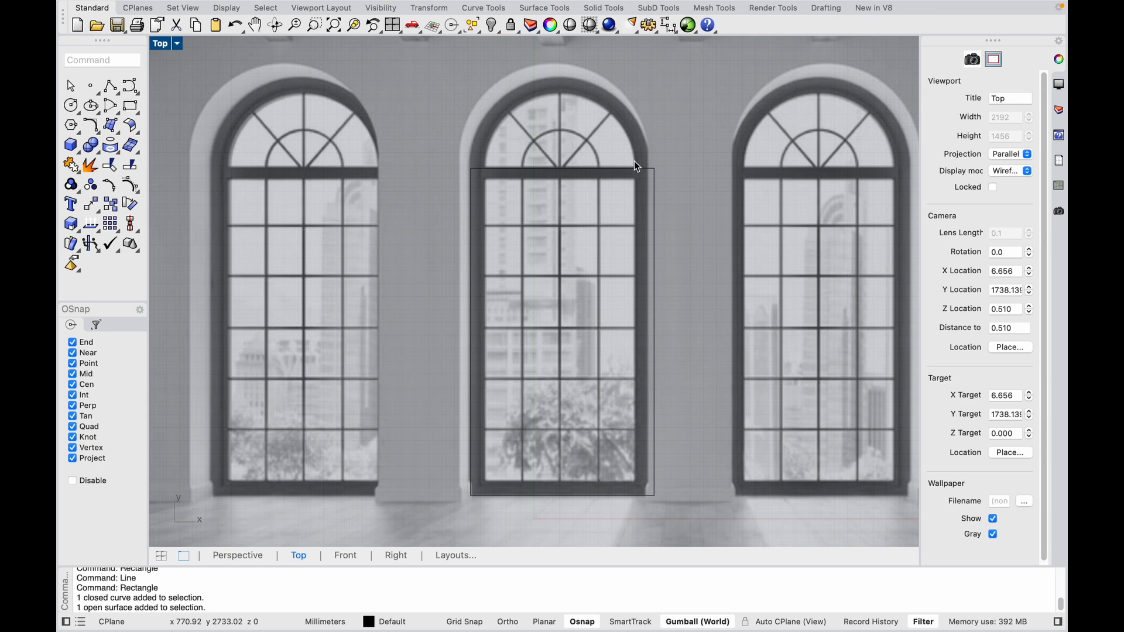
# Draw a circle centred on the midpoint of the rectangle's top edge with its radius reaching the rectangle's upper corner
pyautogui.write('ci')
pyautogui.press('Return')
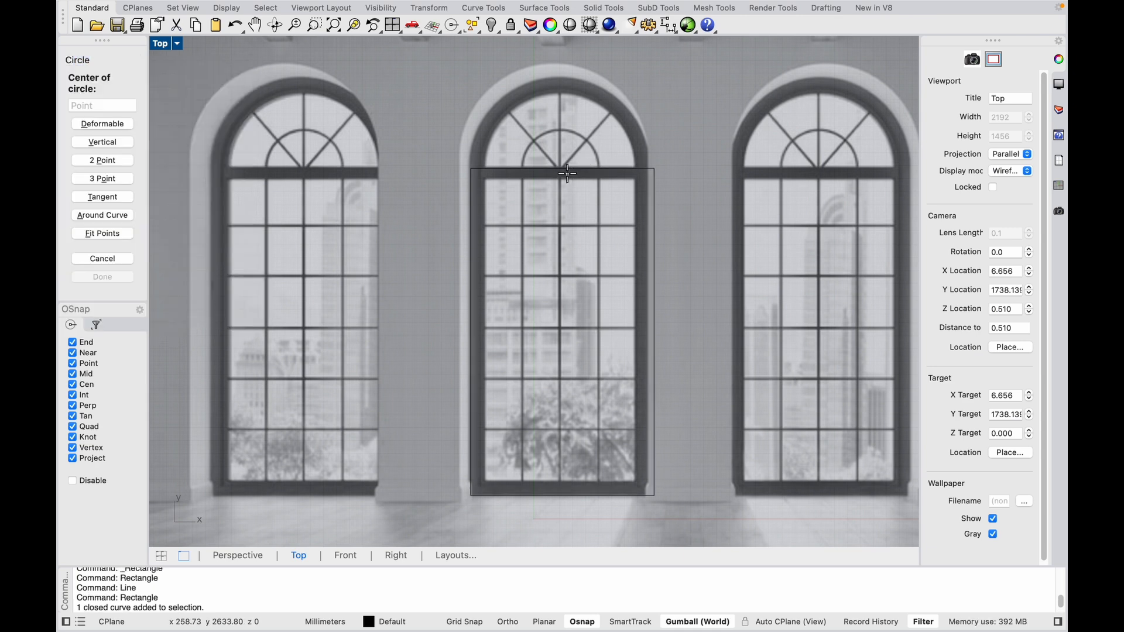
pyautogui.click(562, 168)
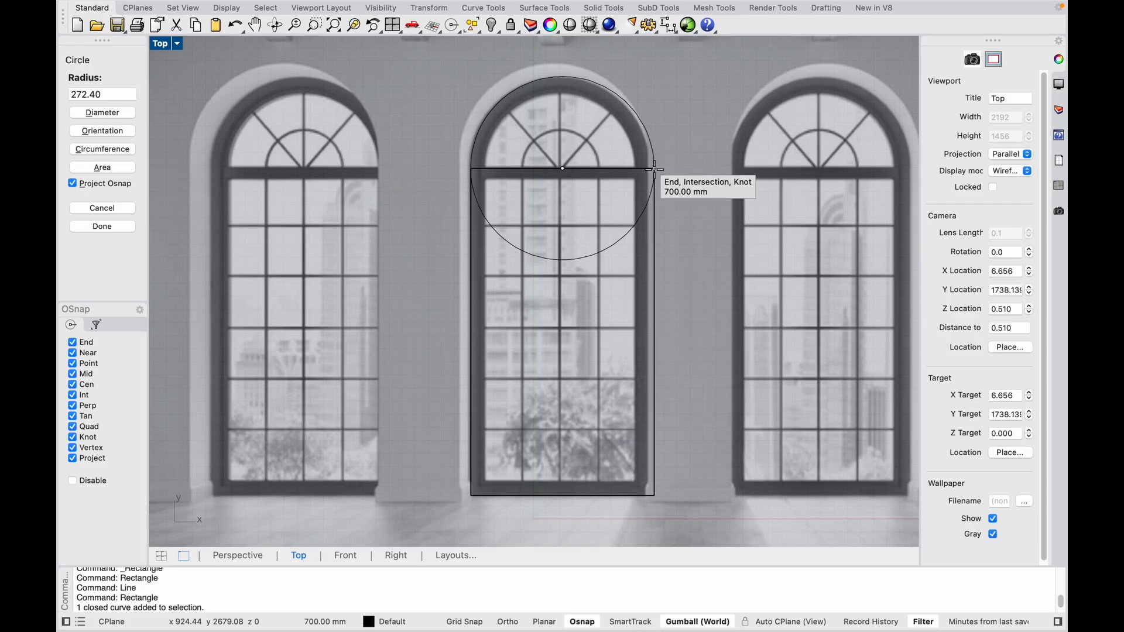
pyautogui.click(655, 169)
# Move the room picture horizontally to the right, clear of the traced rectangle and circle, and deselect it
pyautogui.scroll(-3, 631, 273)
pyautogui.scroll(-2, 631, 273)
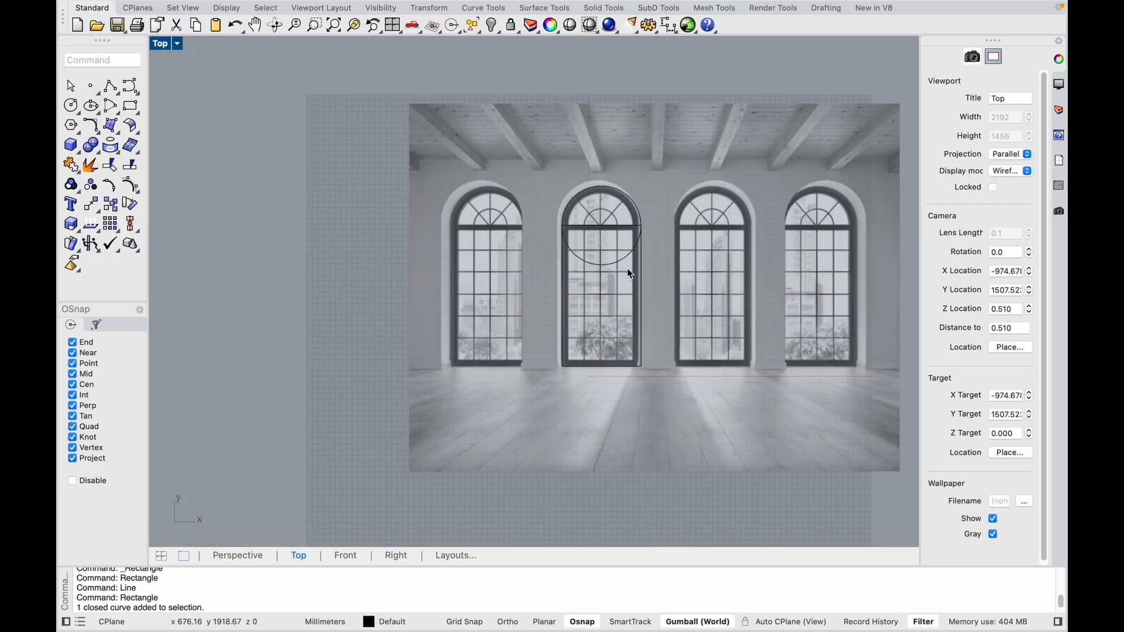
pyautogui.click(471, 338)
pyautogui.scroll(-2, 471, 338)
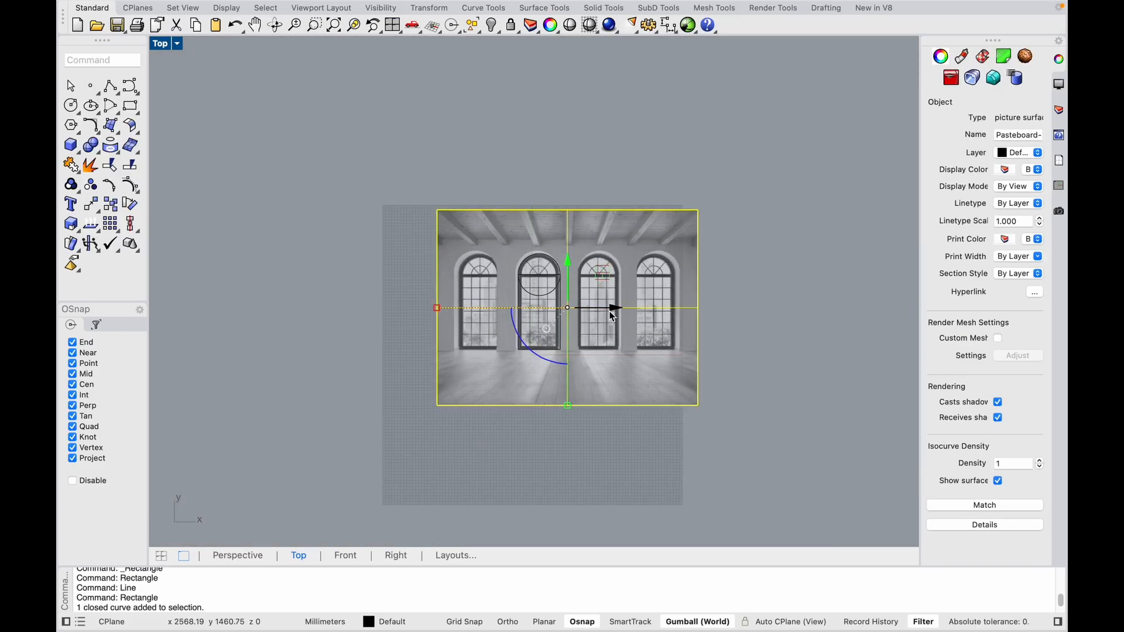
pyautogui.moveTo(615, 308); pyautogui.dragTo(807, 313)
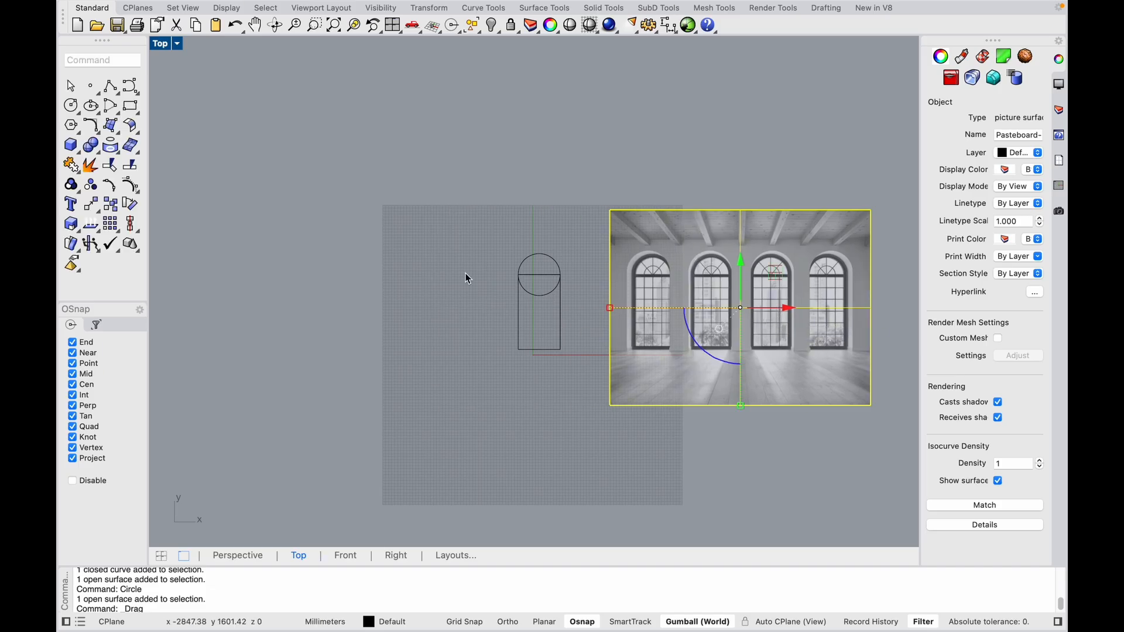
pyautogui.scroll(3, 586, 248)
pyautogui.press('Escape')
# Trim away the lower half of the circle and the rectangle's top edge, using the two curves as each other's cutters
pyautogui.scroll(5, 585, 286)
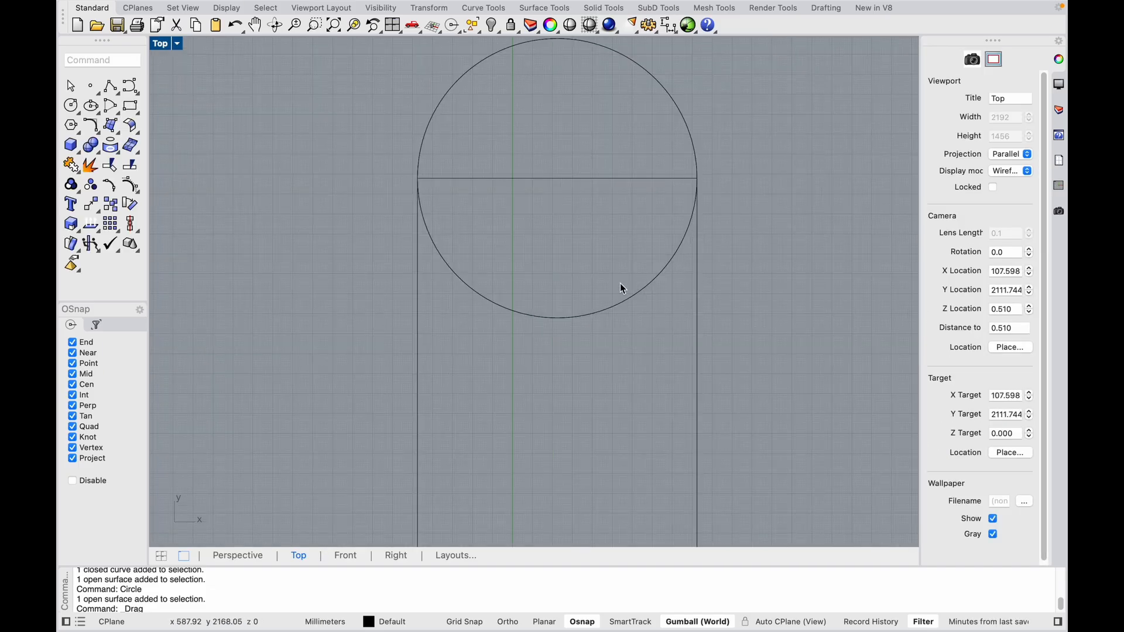
pyautogui.moveTo(621, 284); pyautogui.dragTo(589, 331, button='right')
pyautogui.moveTo(743, 167); pyautogui.dragTo(284, 406)
pyautogui.write('tr')
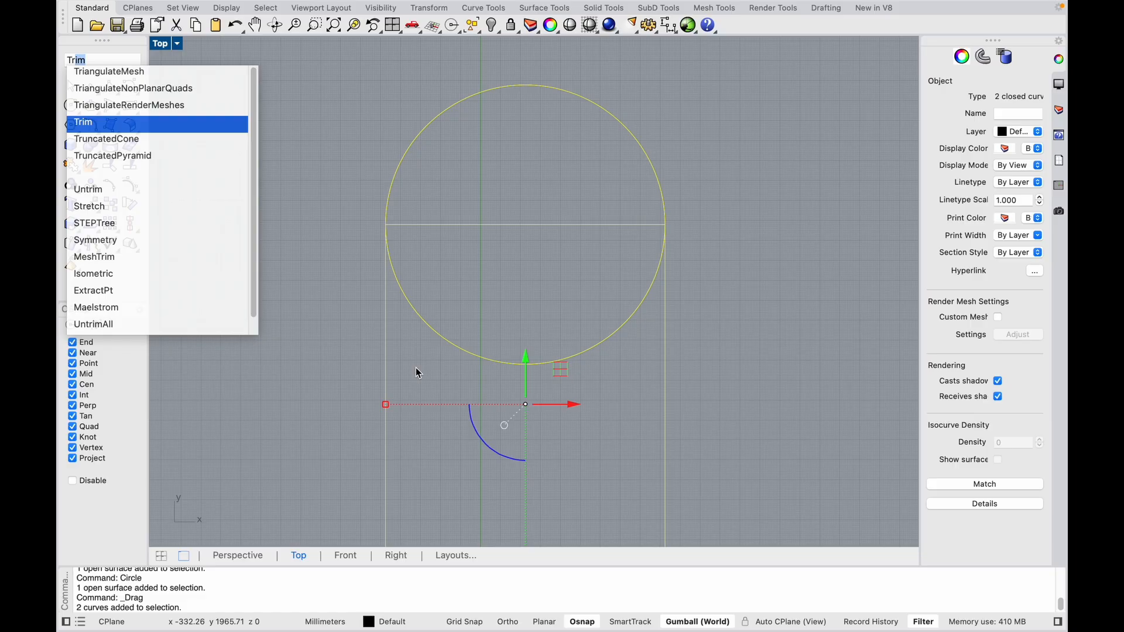
pyautogui.press('Return')
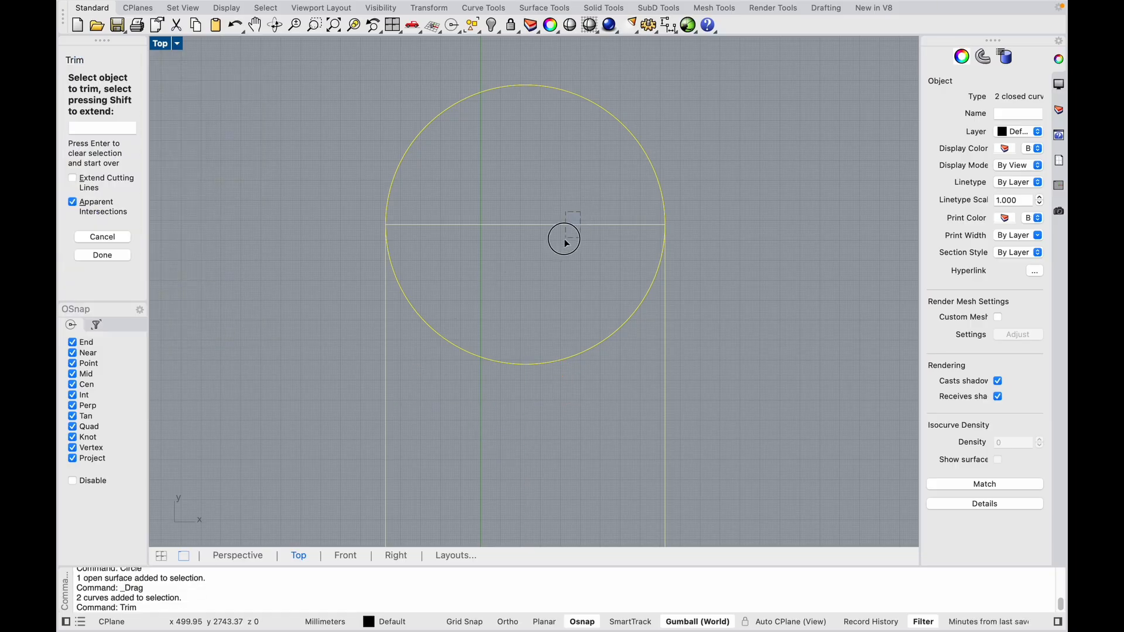
pyautogui.click(612, 338)
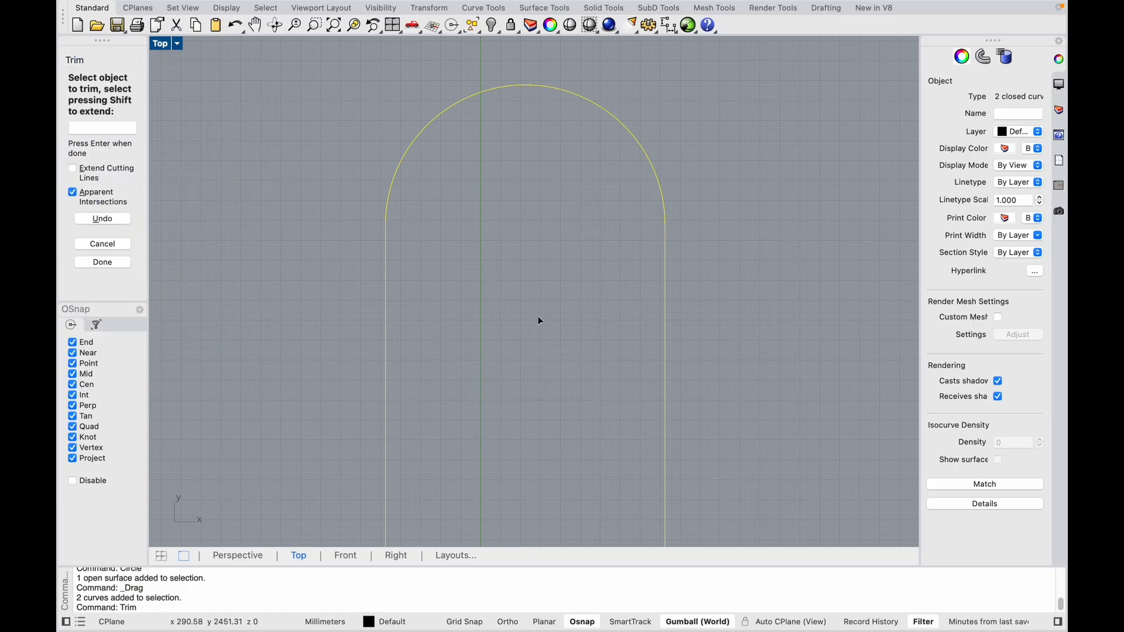
pyautogui.scroll(-3, 539, 319)
pyautogui.press('Return')
# Check the top arc and the lower three-sided outline by selecting each one in turn
pyautogui.scroll(-6, 468, 269)
pyautogui.moveTo(571, 334); pyautogui.dragTo(386, 362, button='right')
pyautogui.click(312, 195)
pyautogui.click(312, 255)
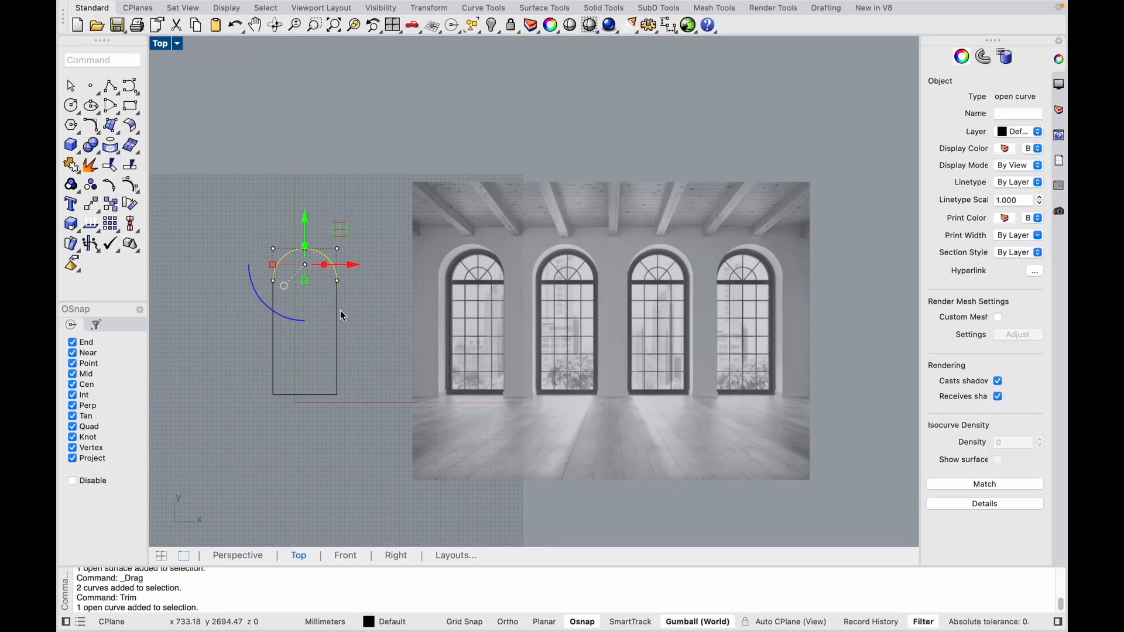
pyautogui.click(338, 343)
pyautogui.moveTo(306, 490); pyautogui.dragTo(329, 490, button='right')
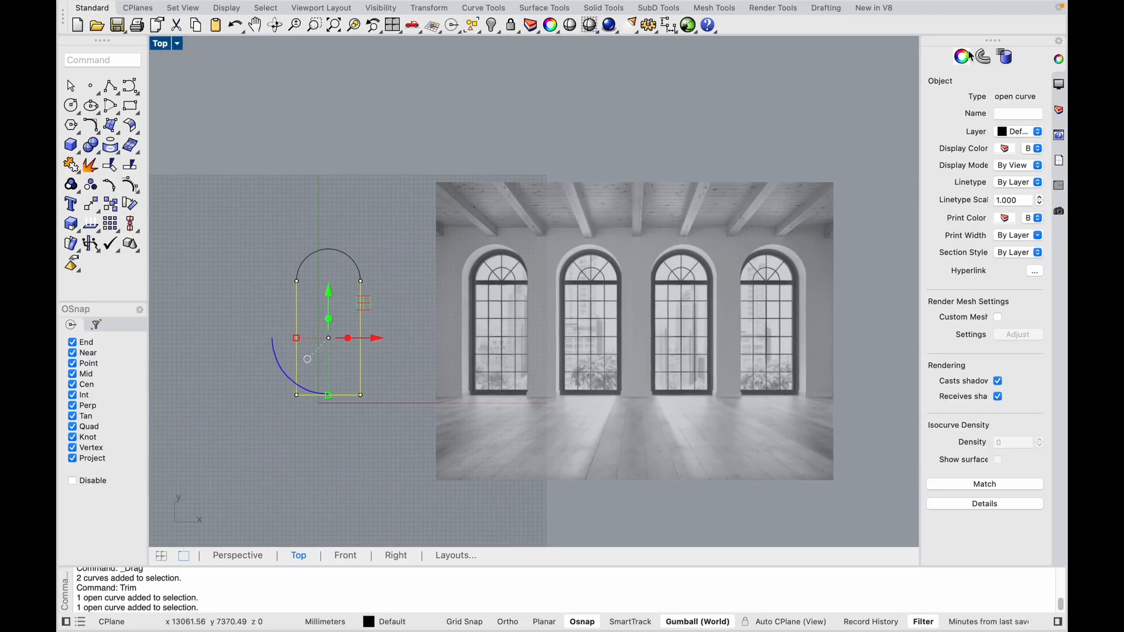
pyautogui.click(280, 258)
pyautogui.moveTo(301, 299); pyautogui.dragTo(354, 282, button='right')
# Join the top arc and the lower outline into one closed curve and check it by selecting it
pyautogui.moveTo(471, 166); pyautogui.dragTo(271, 438)
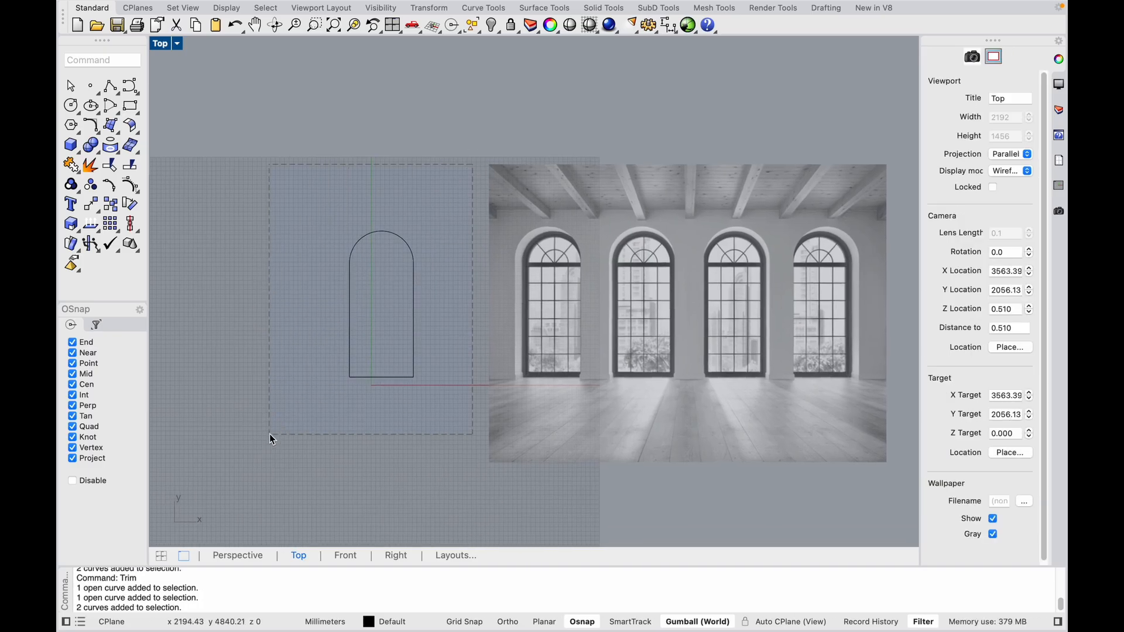
pyautogui.write('Join')
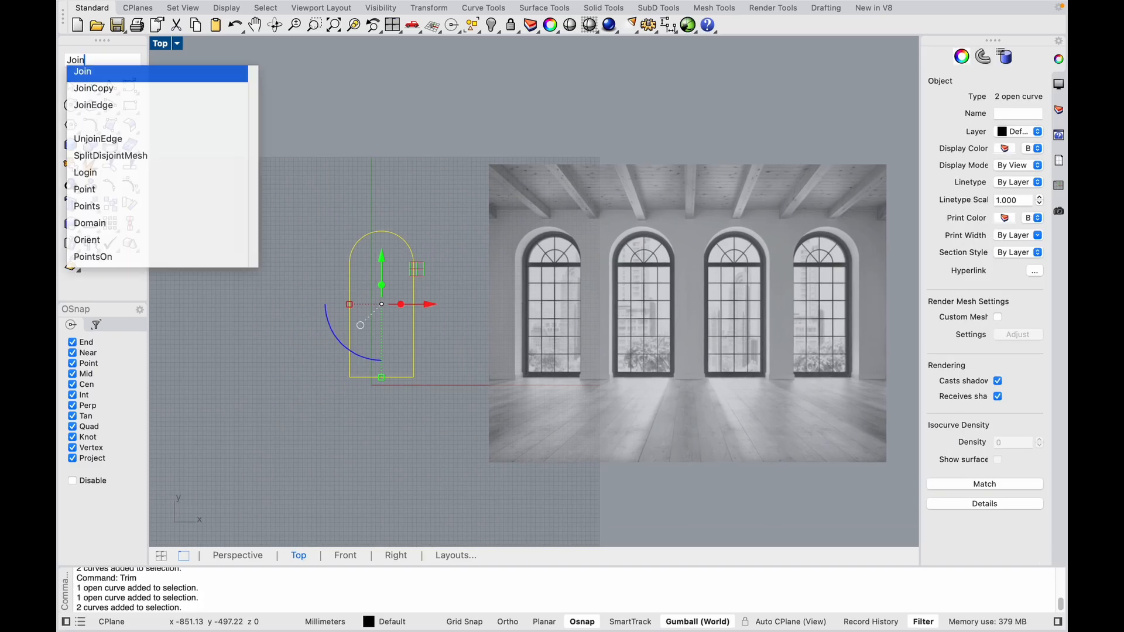
pyautogui.press('Return')
pyautogui.press('Escape')
pyautogui.scroll(3, 403, 250)
pyautogui.click(406, 236)
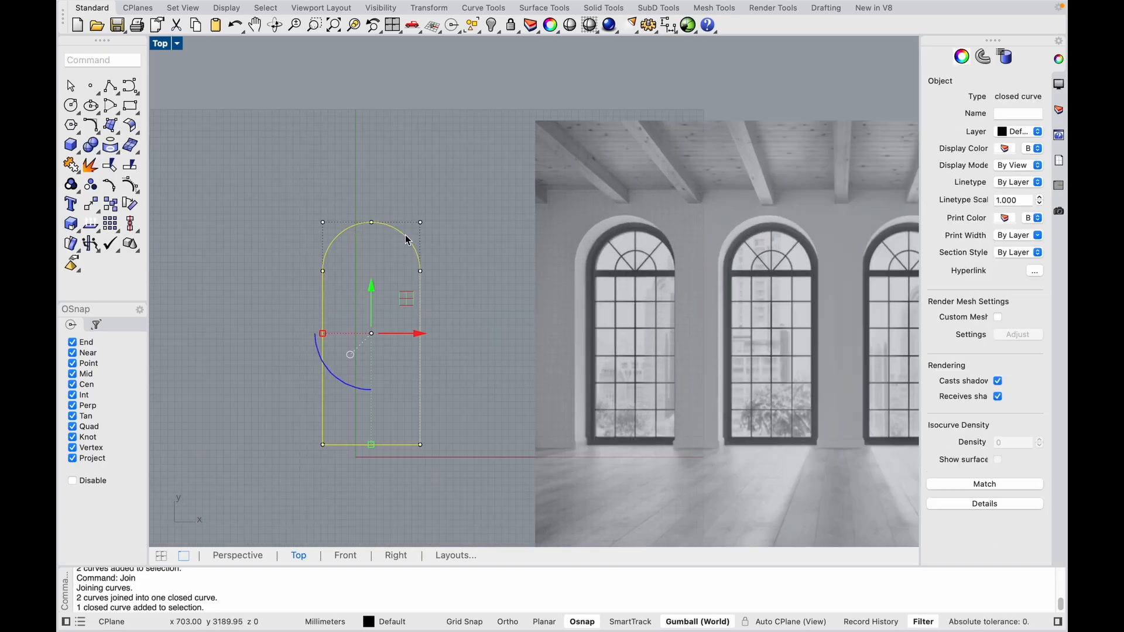
pyautogui.click(357, 270)
# Examine the frames and glazing bars of the windows in the picture against the traced arched outline
pyautogui.scroll(-6, 357, 270)
pyautogui.scroll(8, 659, 276)
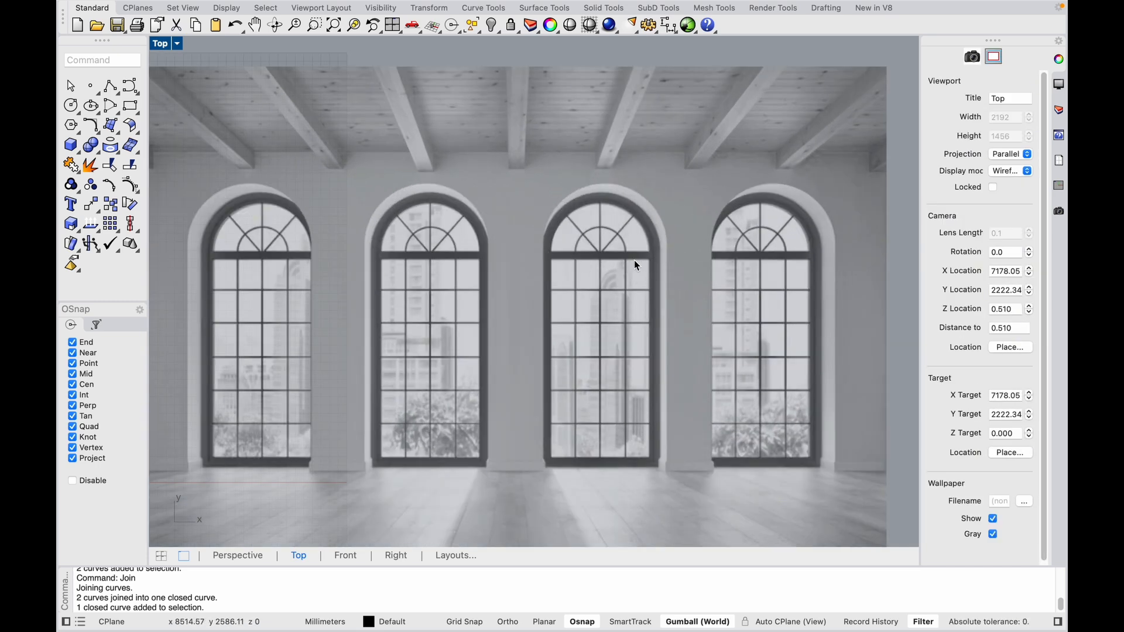
pyautogui.scroll(-3, 670, 259)
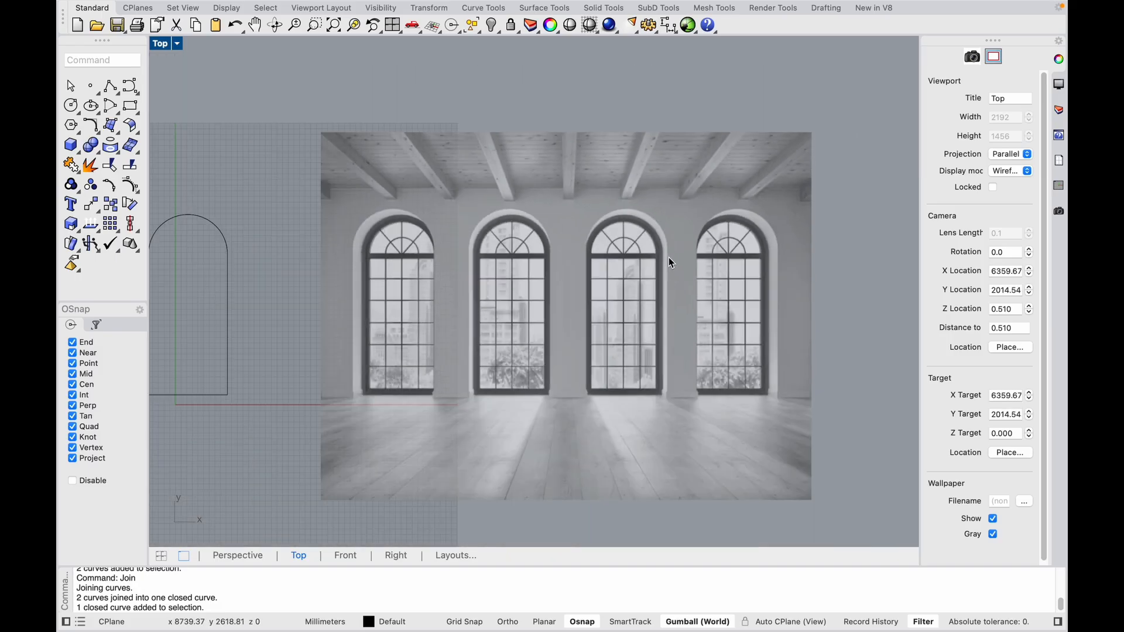
pyautogui.scroll(4, 234, 310)
pyautogui.scroll(-2, 380, 234)
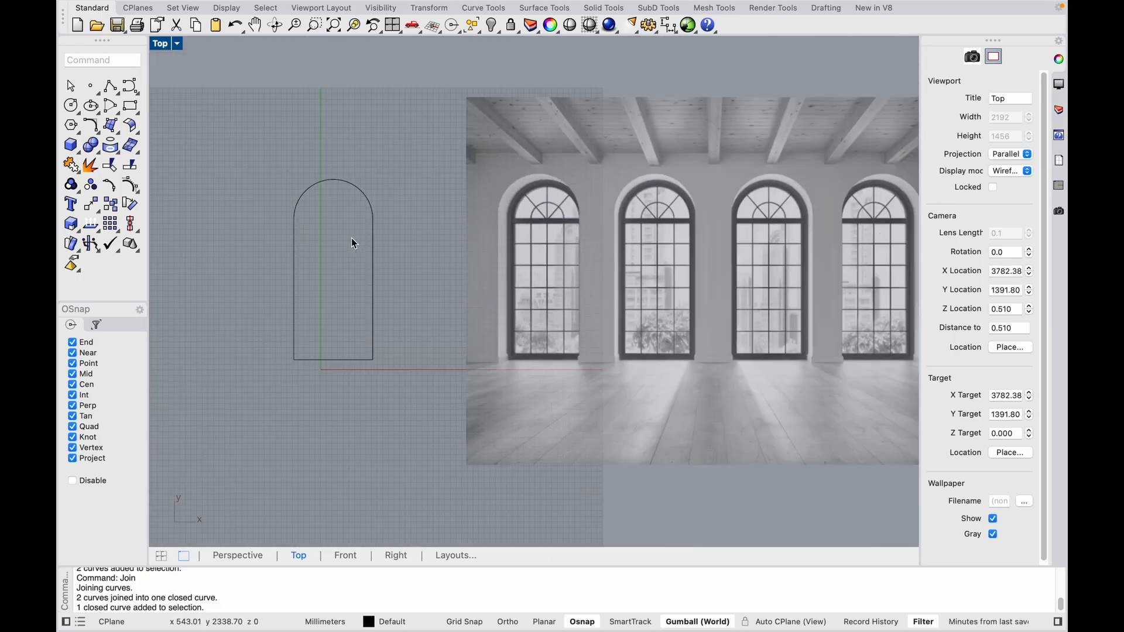
pyautogui.scroll(6, 808, 220)
pyautogui.scroll(3, 702, 129)
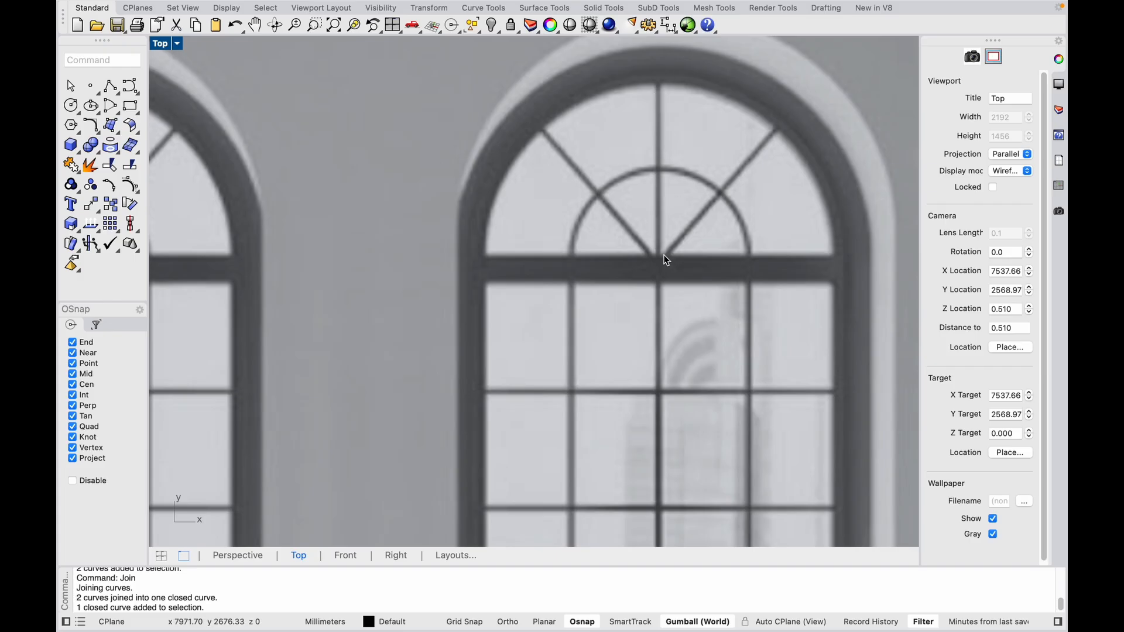
pyautogui.scroll(-10, 648, 279)
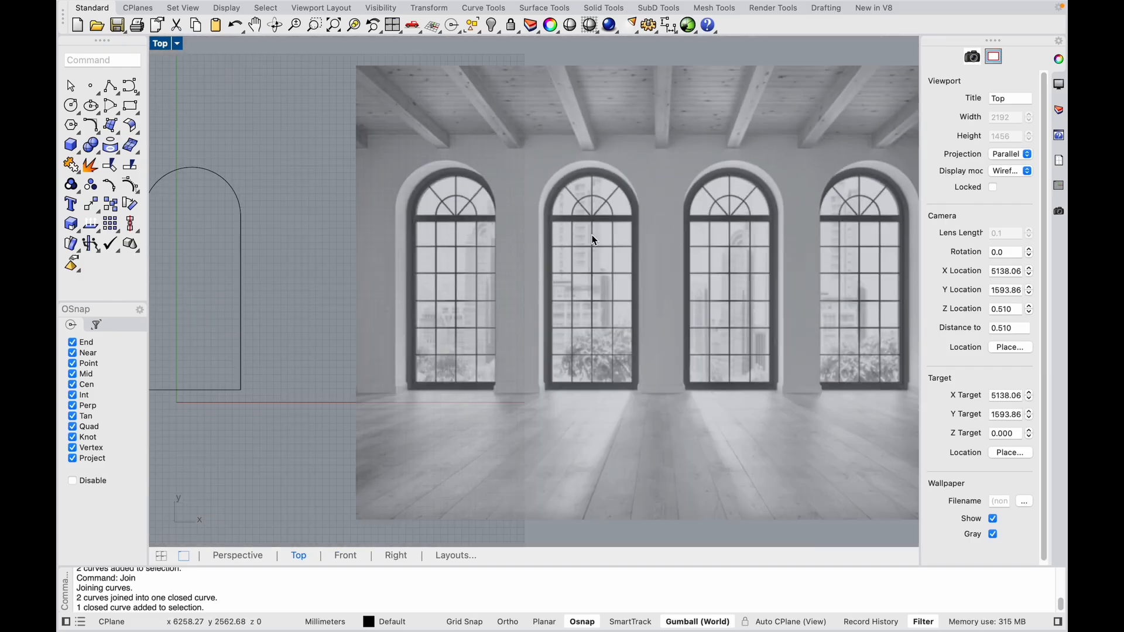
# Start offsetting the closed arched outline and try an inward offset distance of 100 mm
pyautogui.click(394, 196)
pyautogui.scroll(4, 390, 202)
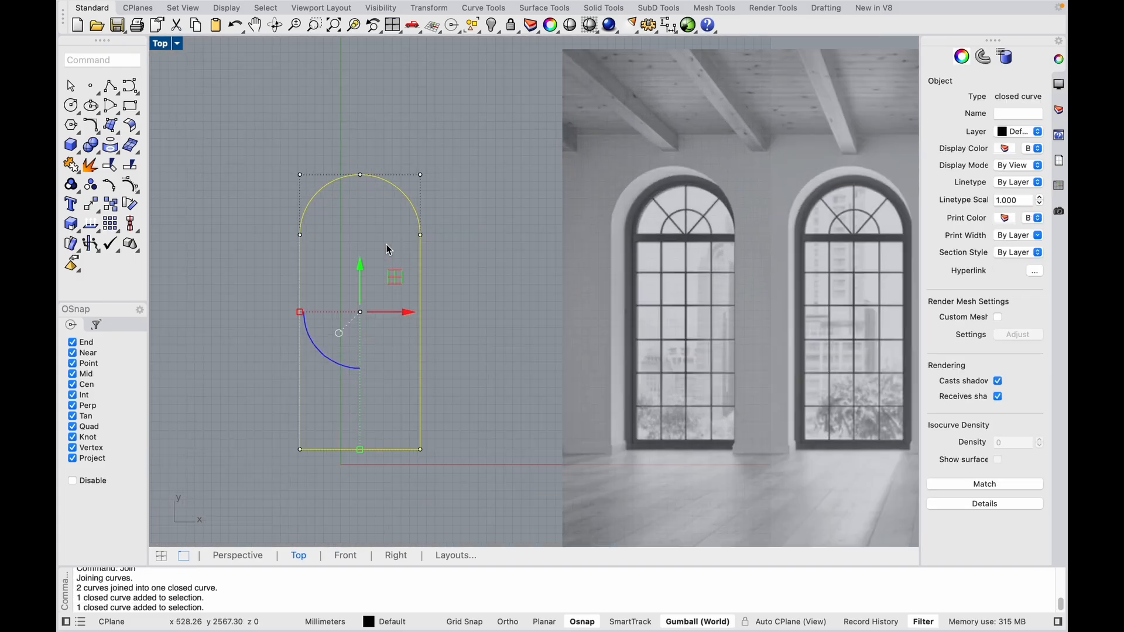
pyautogui.scroll(-4, 436, 214)
pyautogui.write('Offset')
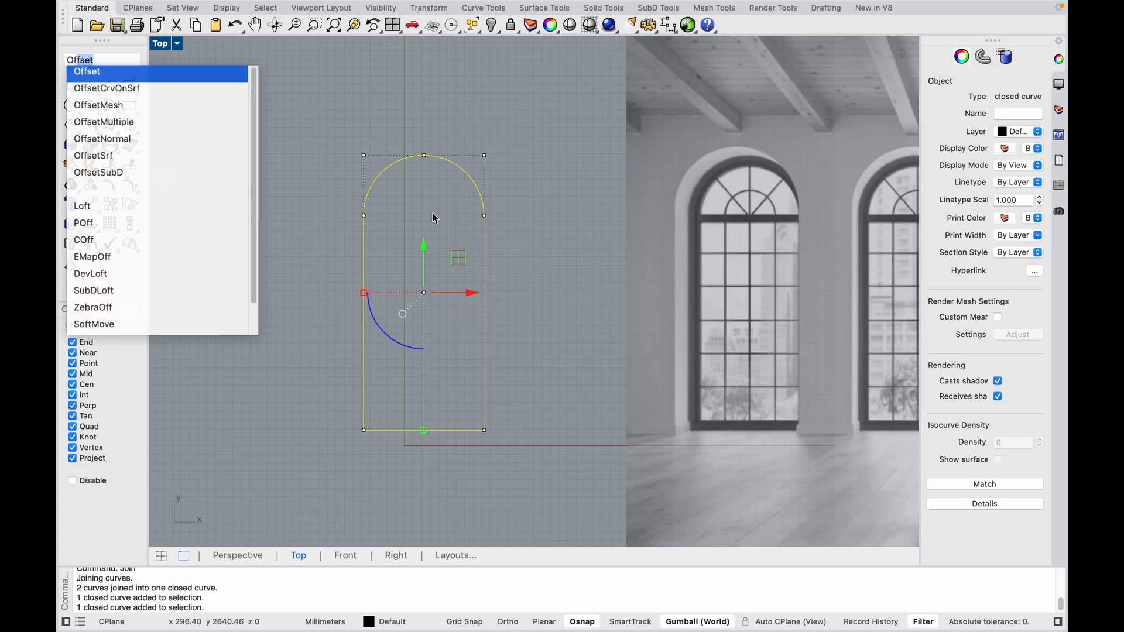
pyautogui.press('Return')
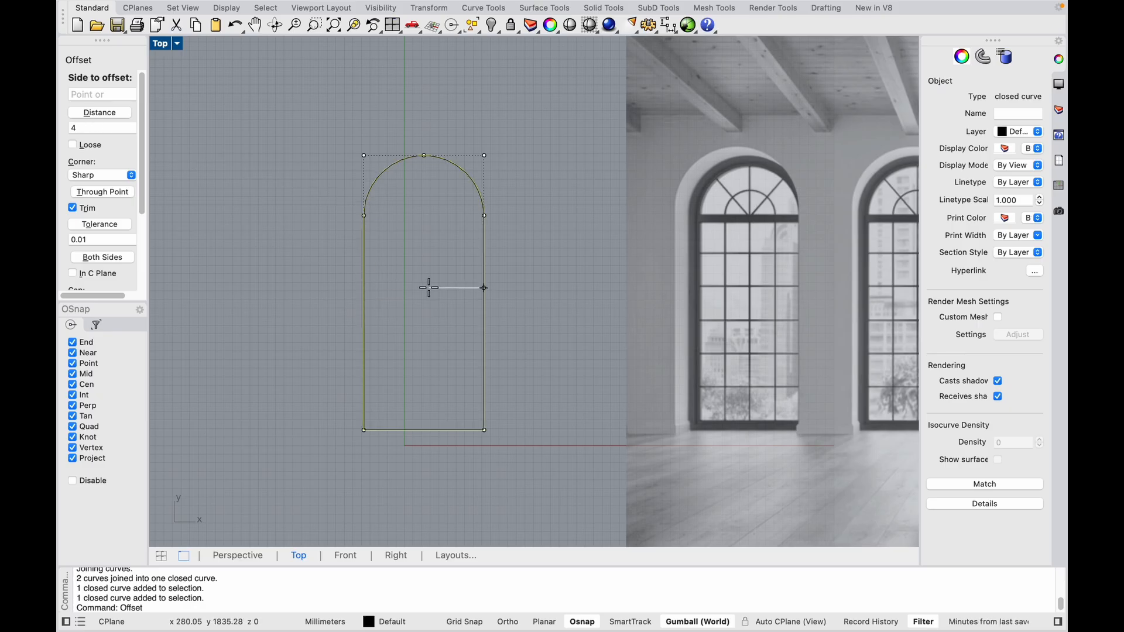
pyautogui.write('d')
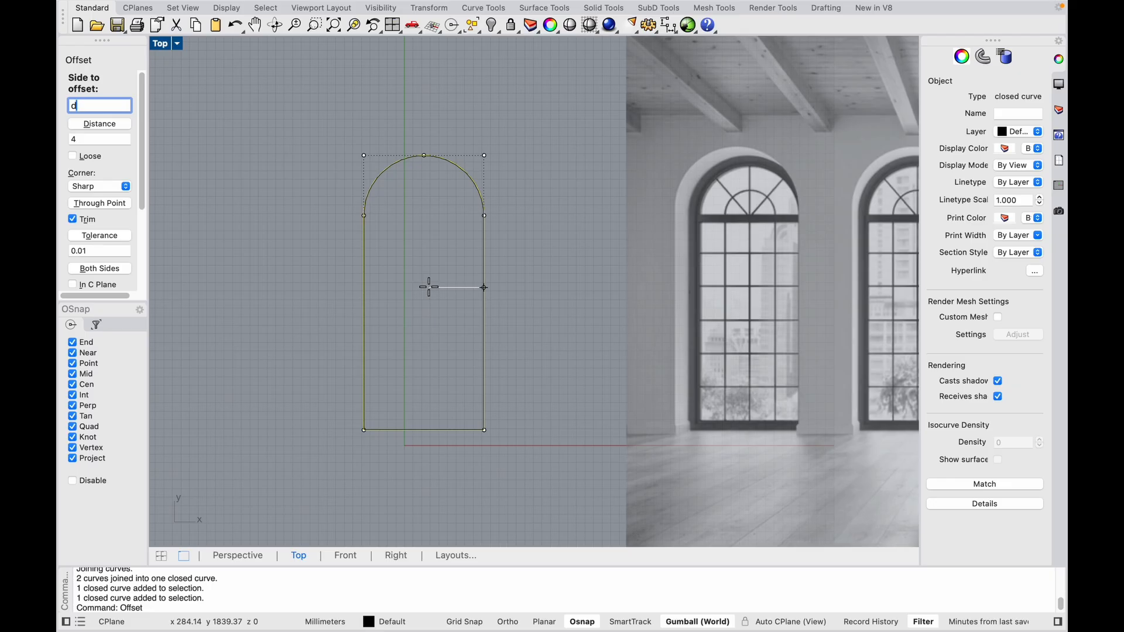
pyautogui.press('Return')
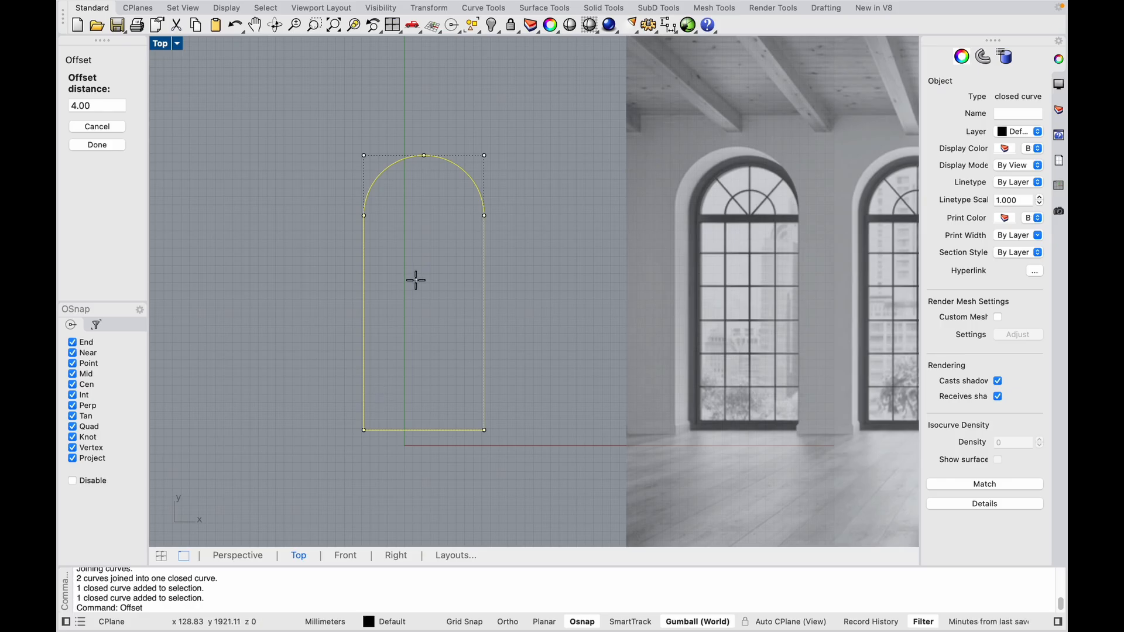
pyautogui.write('100')
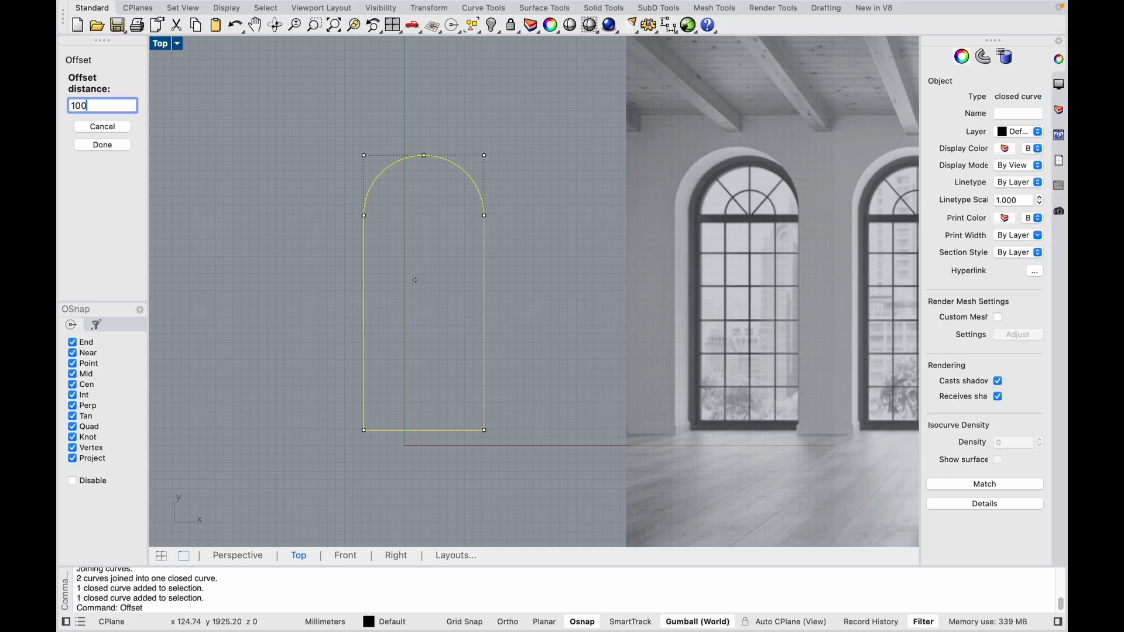
pyautogui.press('Return')
pyautogui.scroll(4, 437, 253)
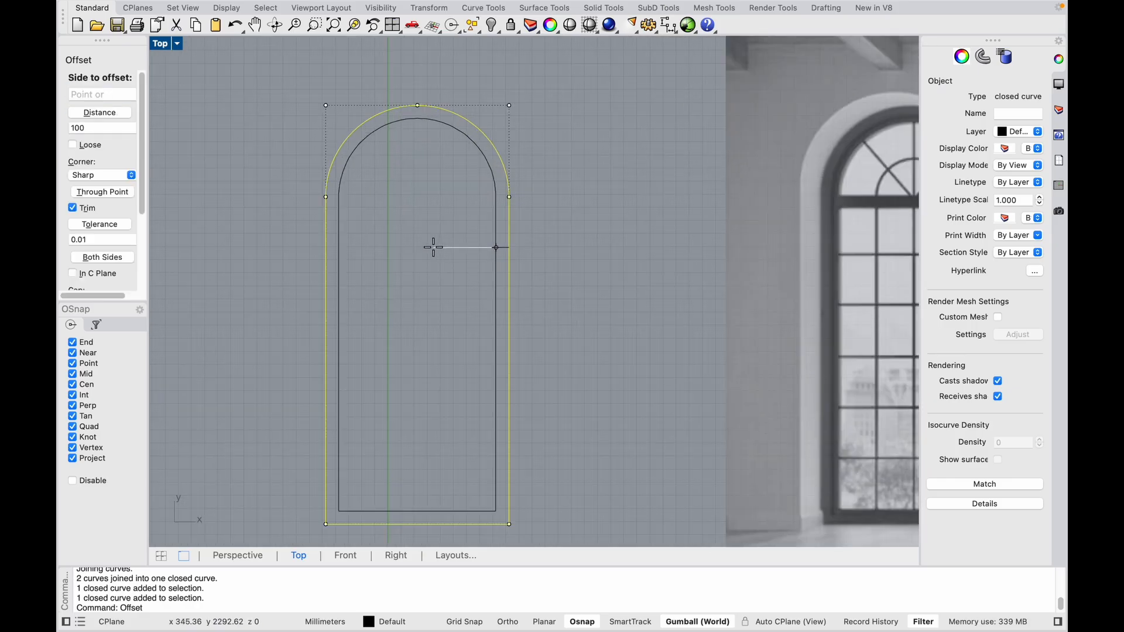
# Try a 60 mm distance for the arched outline's offset and compare the preview with the windows in the picture
pyautogui.write('d')
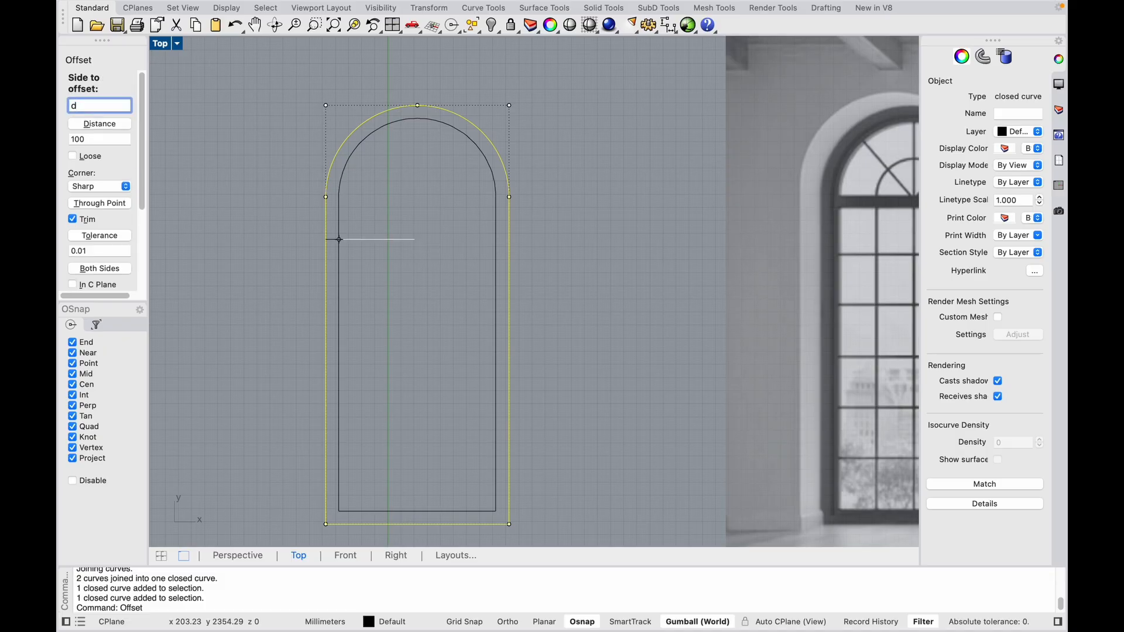
pyautogui.press('Return')
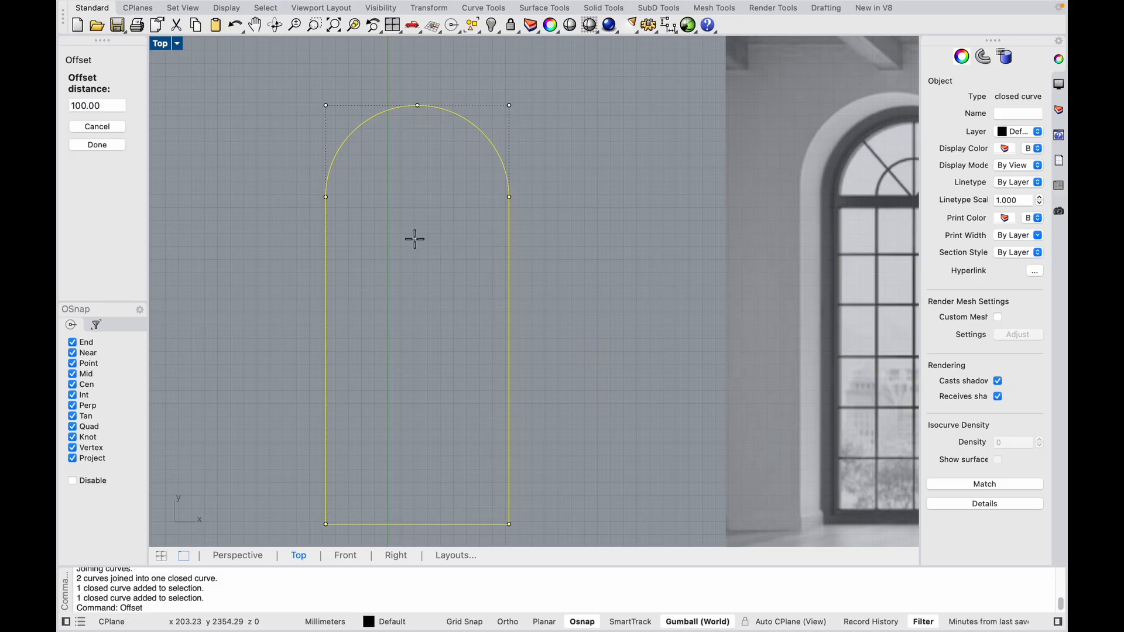
pyautogui.write('60')
pyautogui.press('Return')
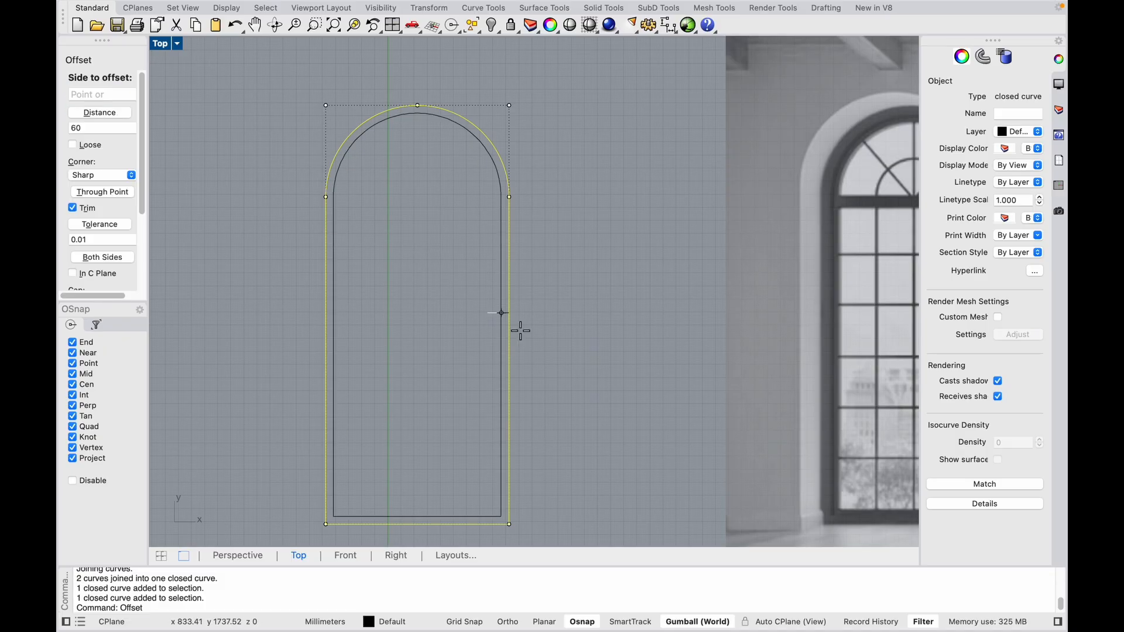
pyautogui.scroll(-4, 448, 251)
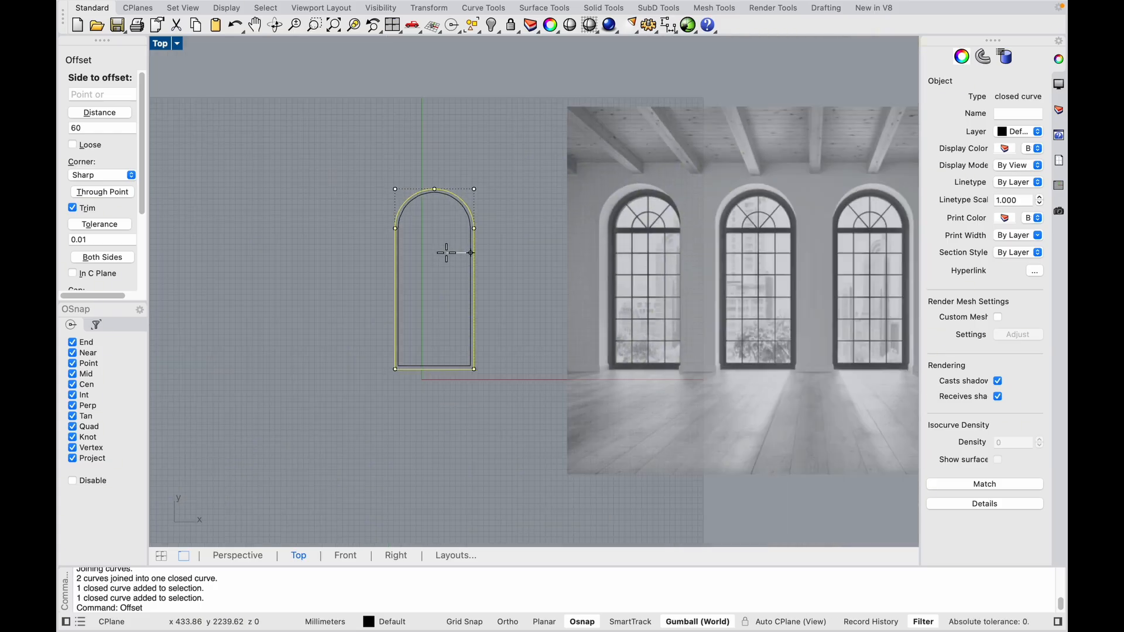
pyautogui.scroll(4, 447, 251)
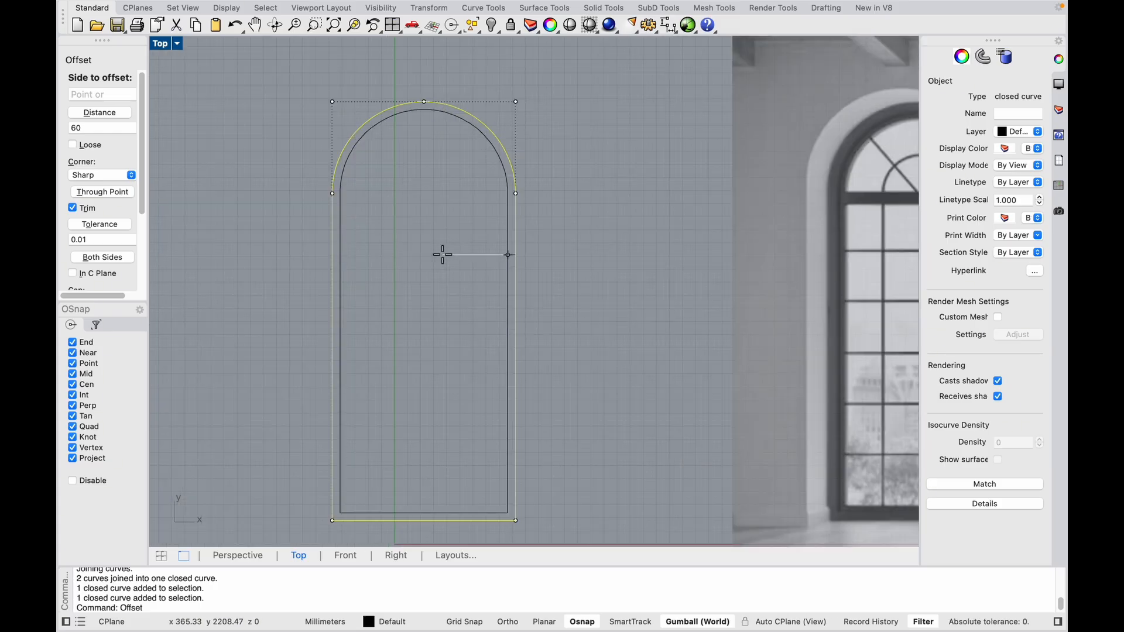
# Set the offset distance to 50 mm and place the offset curve inside the arched outline
pyautogui.write('d')
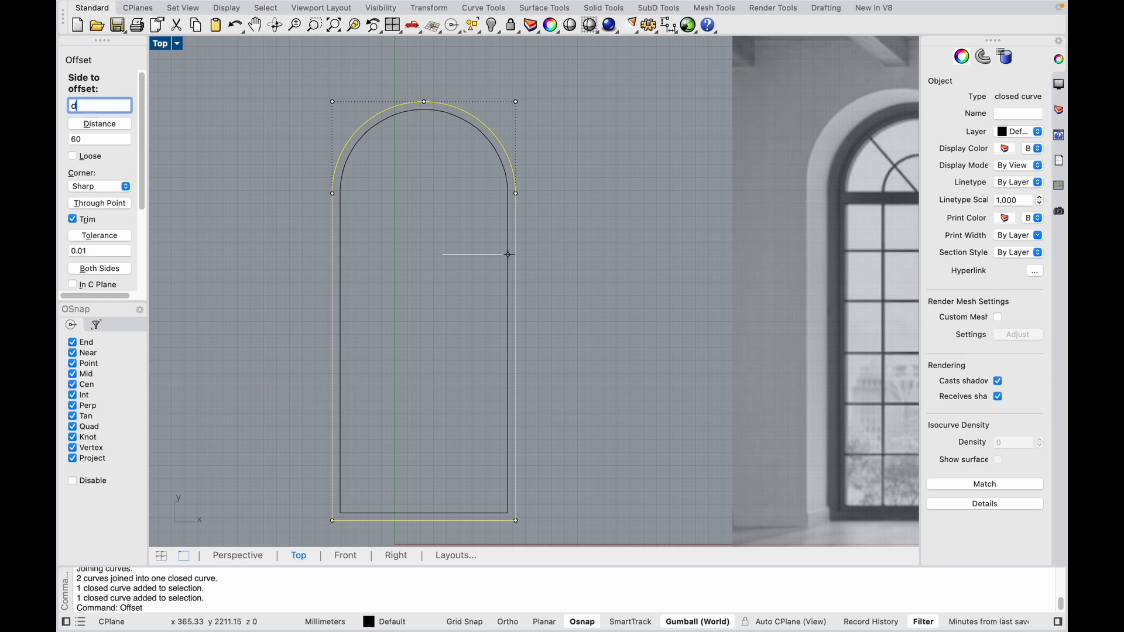
pyautogui.press('Return')
pyautogui.write('50')
pyautogui.press('Return')
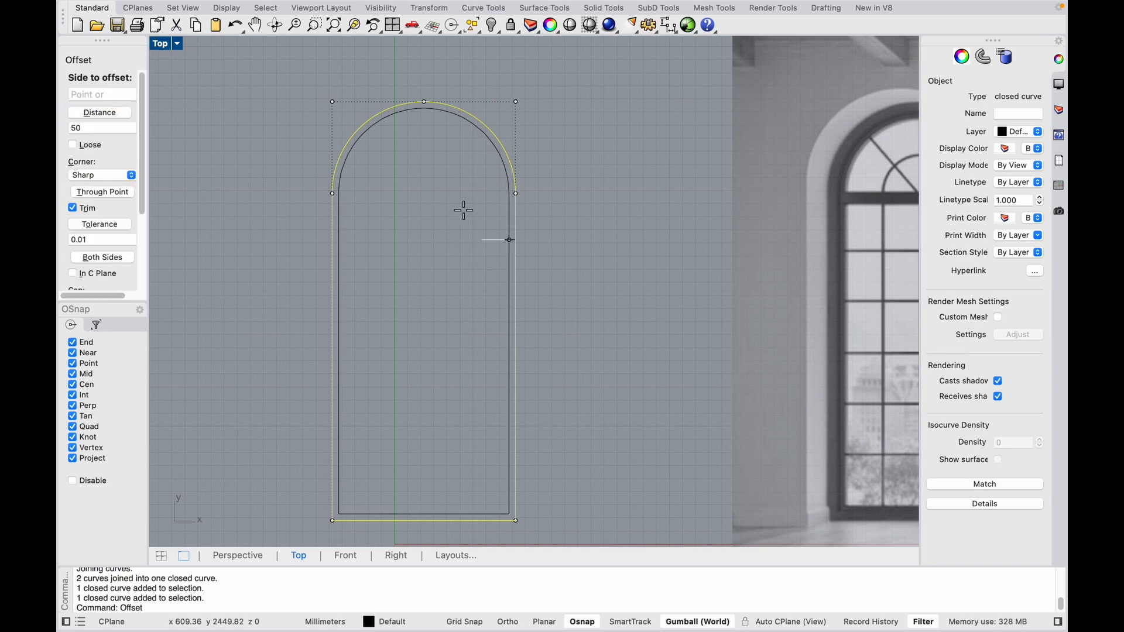
pyautogui.click(462, 209)
# Compare the frame width between the two arched curves with the dark window frames in the picture
pyautogui.scroll(-2, 608, 193)
pyautogui.scroll(6, 726, 194)
pyautogui.scroll(-6, 728, 198)
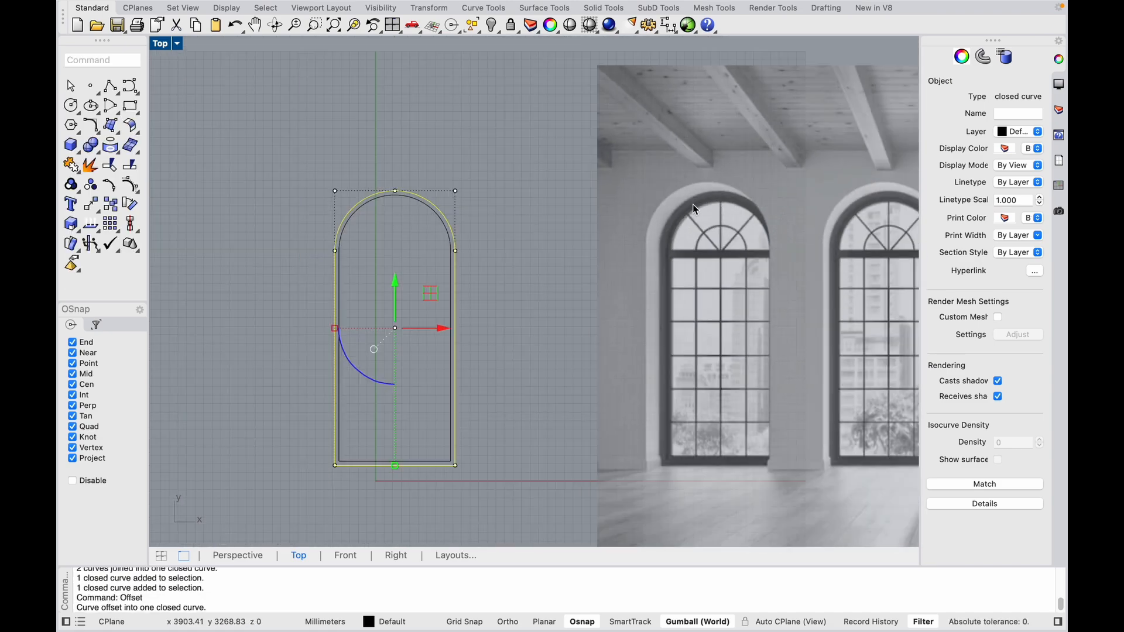
pyautogui.scroll(4, 394, 243)
pyautogui.scroll(-5, 392, 251)
pyautogui.scroll(7, 308, 314)
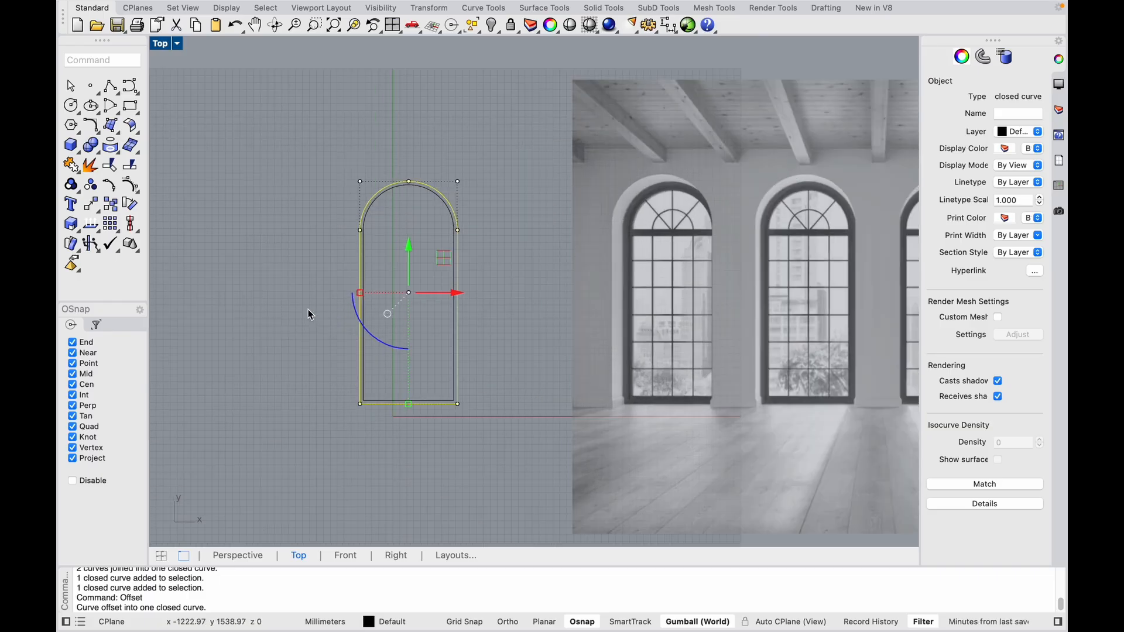
pyautogui.click(458, 184)
pyautogui.scroll(-5, 455, 188)
pyautogui.scroll(1, 454, 186)
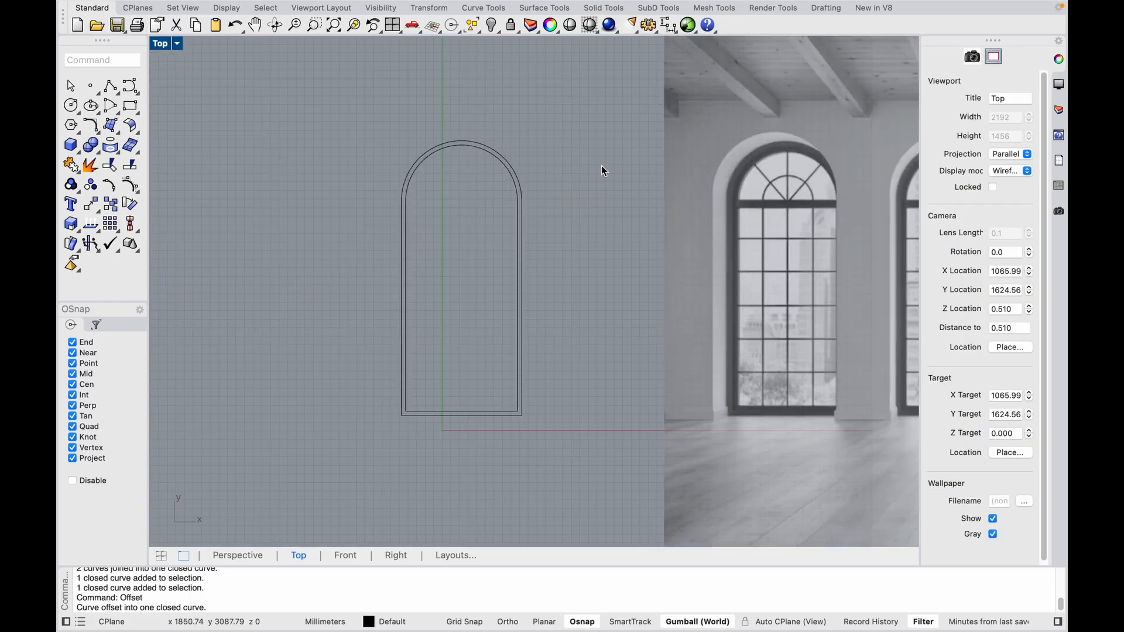
pyautogui.scroll(5, 485, 155)
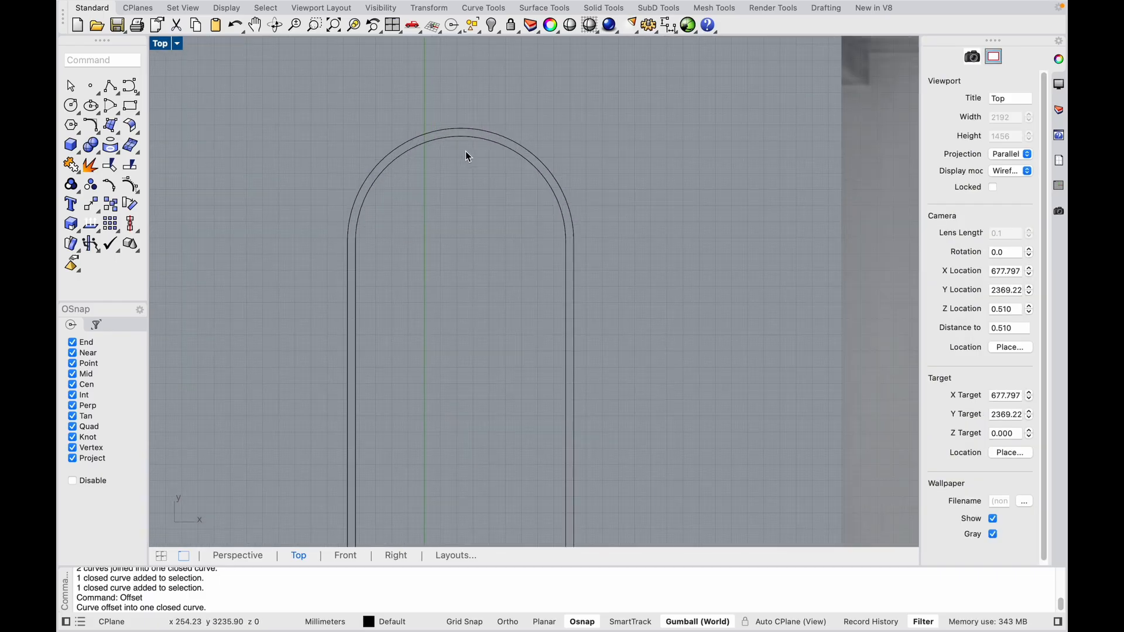
pyautogui.scroll(-4, 347, 277)
pyautogui.scroll(8, 767, 246)
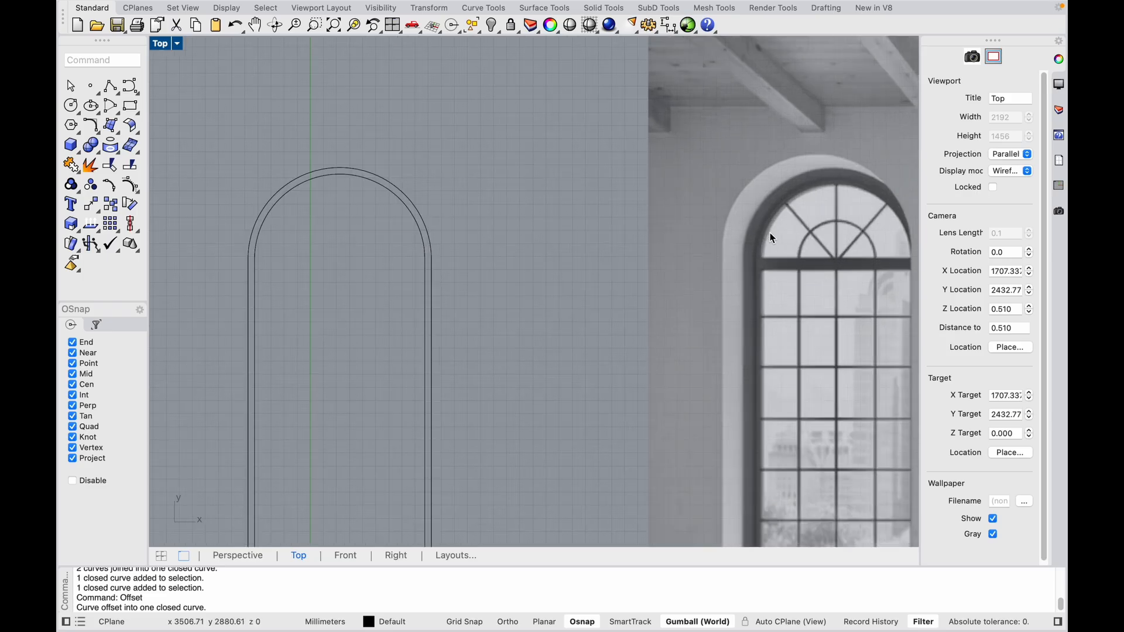
pyautogui.scroll(-6, 759, 269)
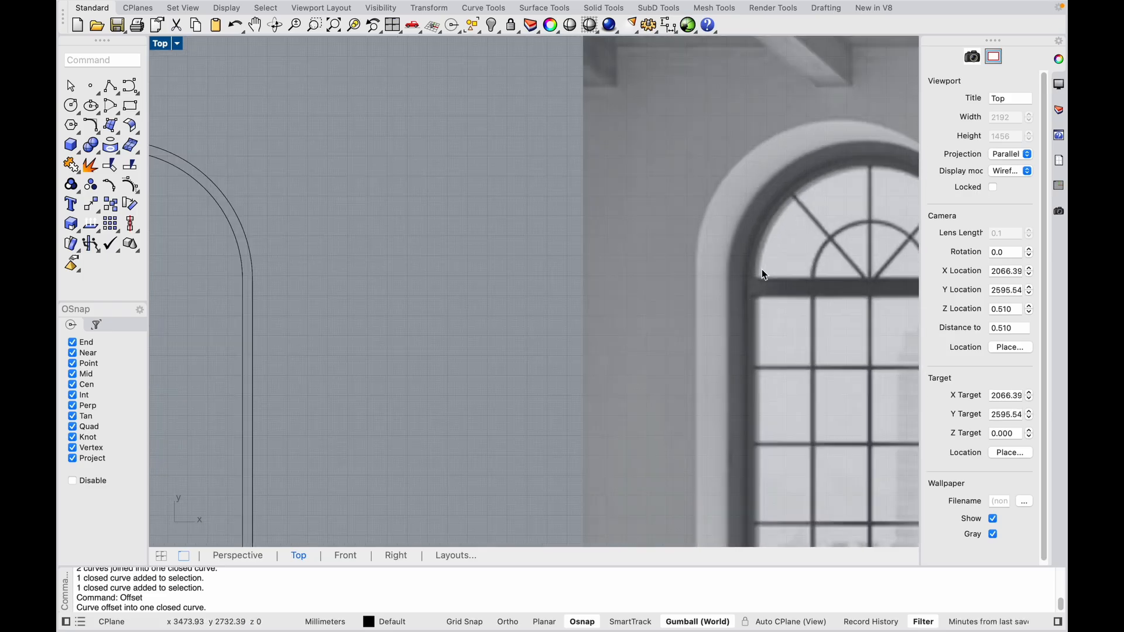
pyautogui.scroll(3, 326, 214)
# Delete the inner offset curve and offset the arched outline inward by 60 mm instead
pyautogui.click(335, 194)
pyautogui.press('Delete')
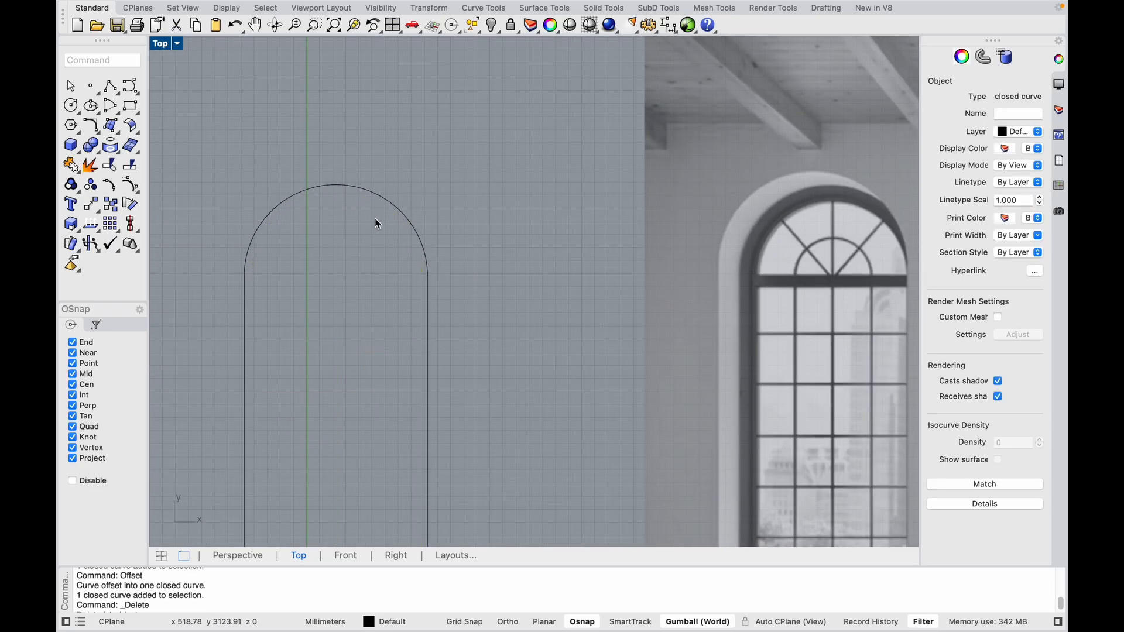
pyautogui.moveTo(395, 163); pyautogui.dragTo(351, 239)
pyautogui.write('offset')
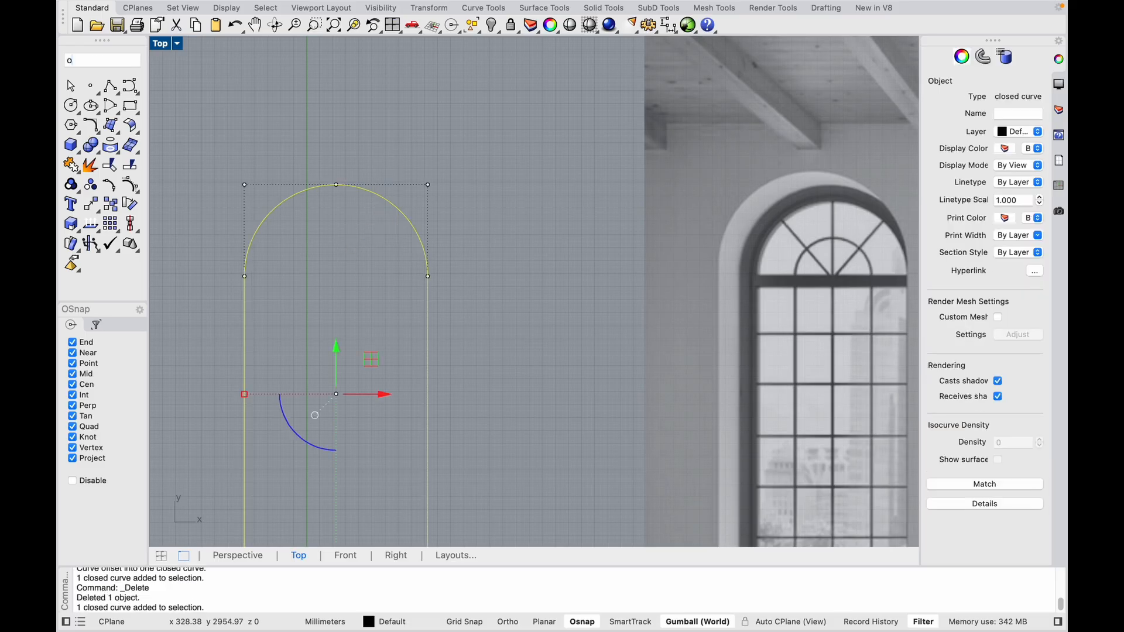
pyautogui.press('Return')
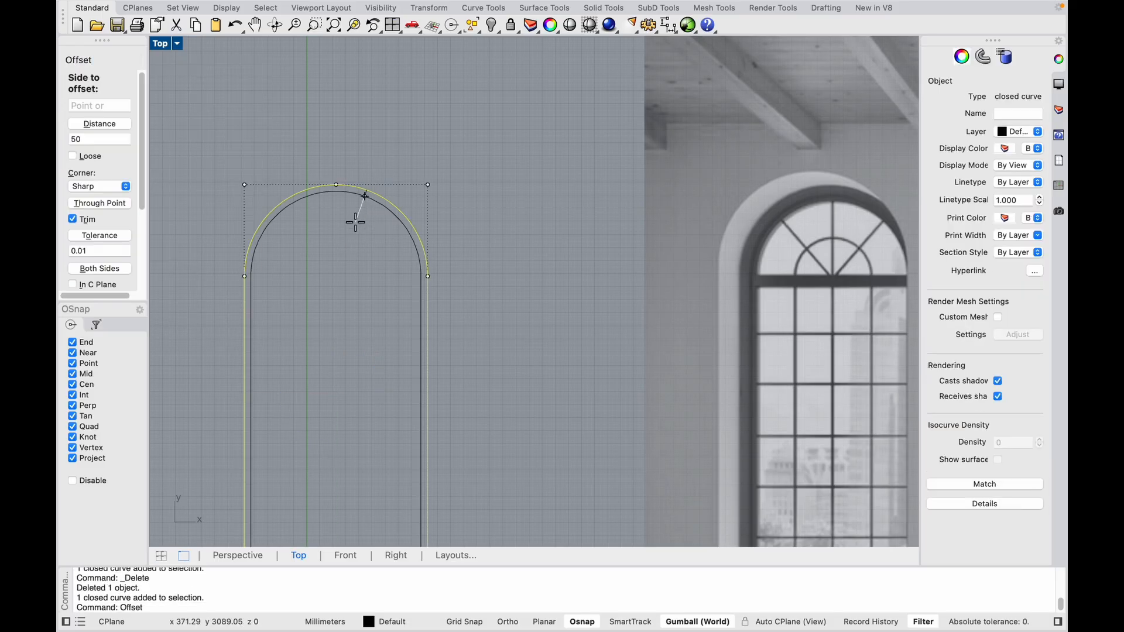
pyautogui.click(354, 227)
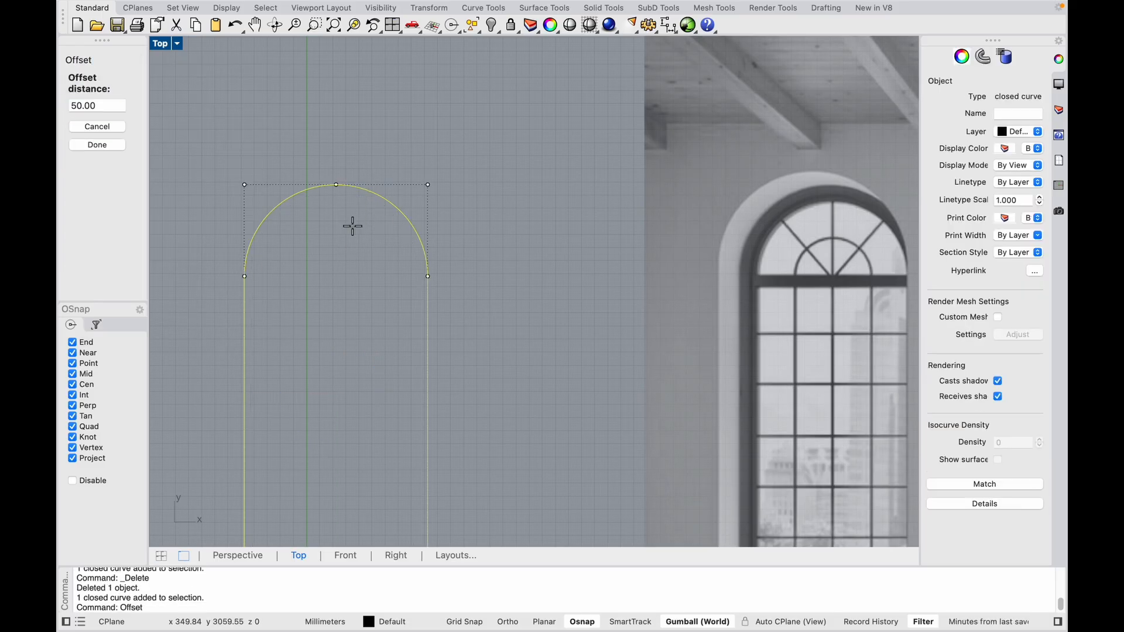
pyautogui.write('60')
pyautogui.press('Return')
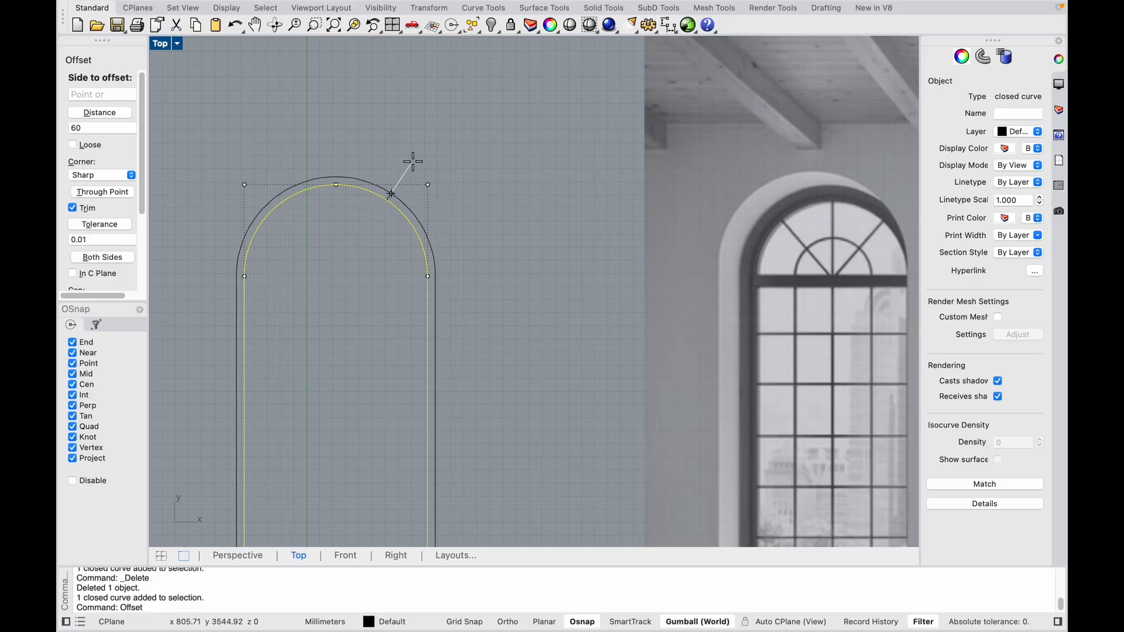
pyautogui.scroll(5, 418, 158)
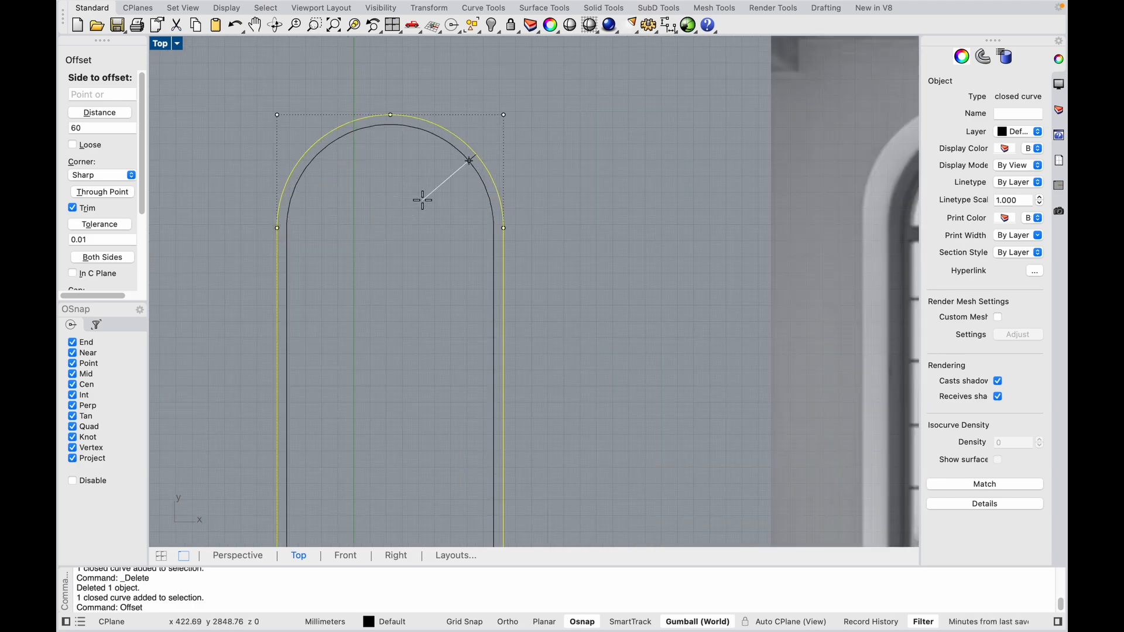
pyautogui.click(417, 202)
pyautogui.scroll(-5, 387, 241)
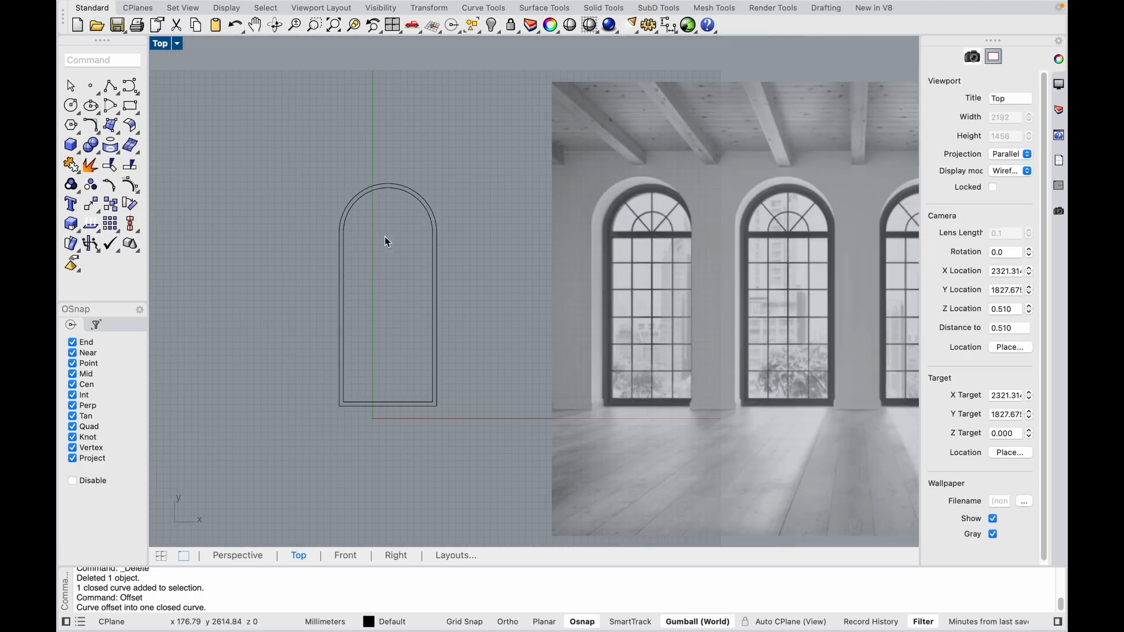
# Start an Offset and compare the two arched curves with the inner edge of the dark window frame in the picture
pyautogui.scroll(2, 386, 242)
pyautogui.write('Offset')
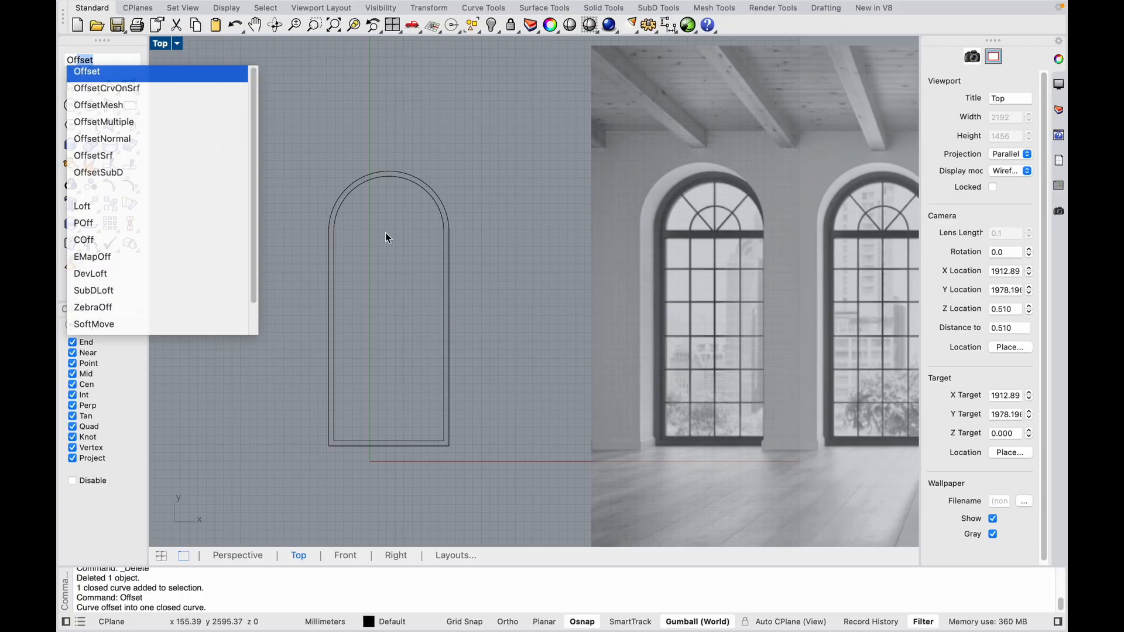
pyautogui.press('Return')
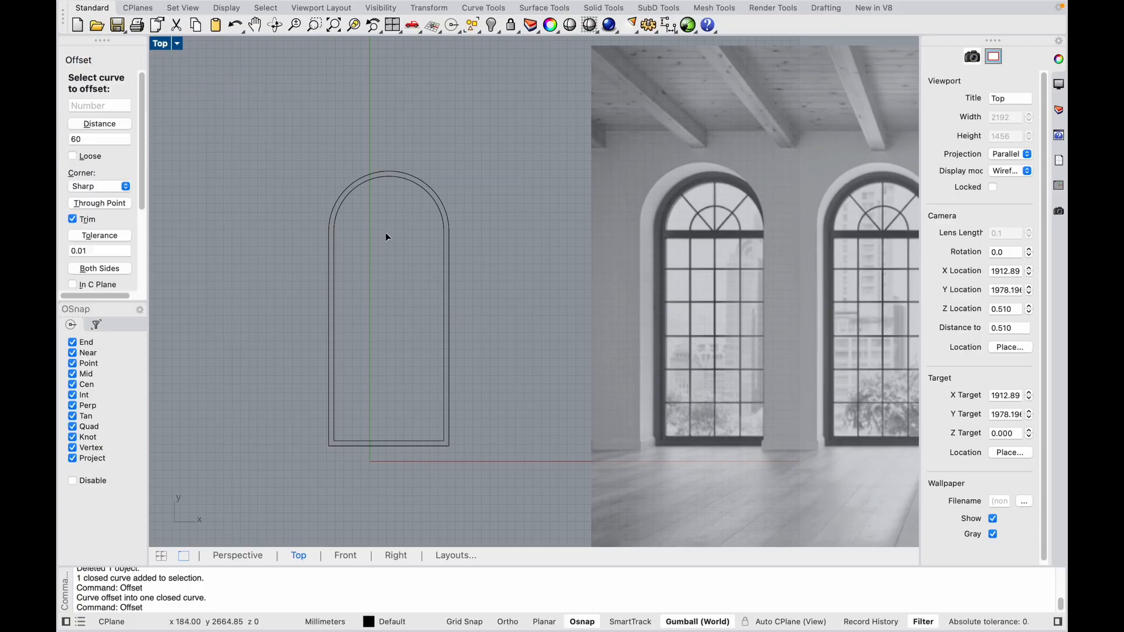
pyautogui.scroll(5, 665, 153)
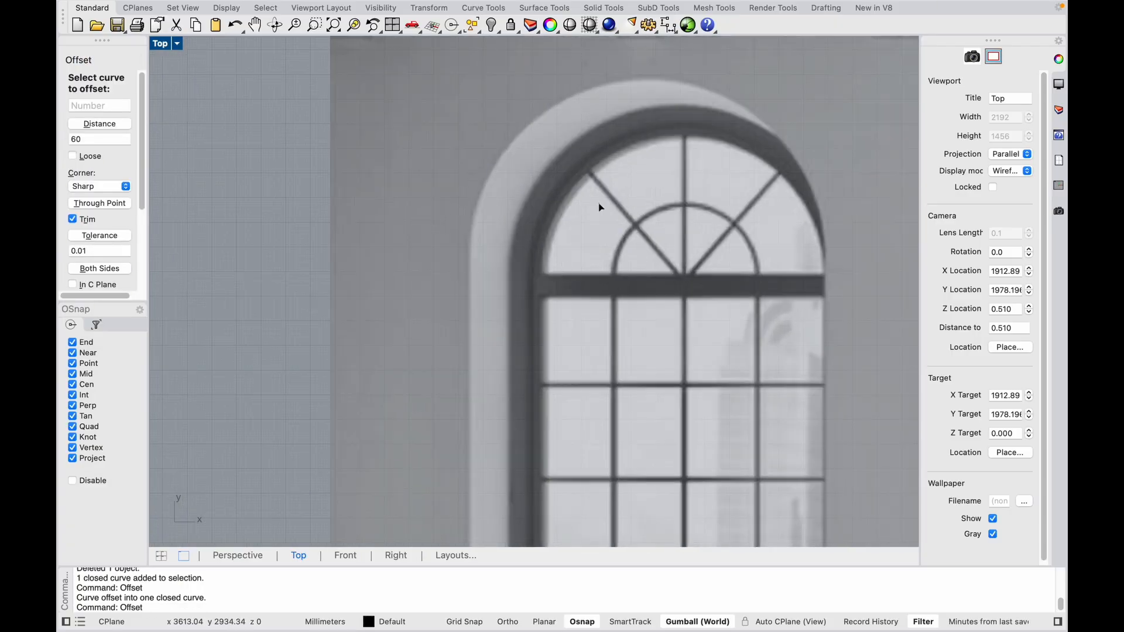
pyautogui.scroll(-6, 599, 207)
pyautogui.scroll(5, 410, 189)
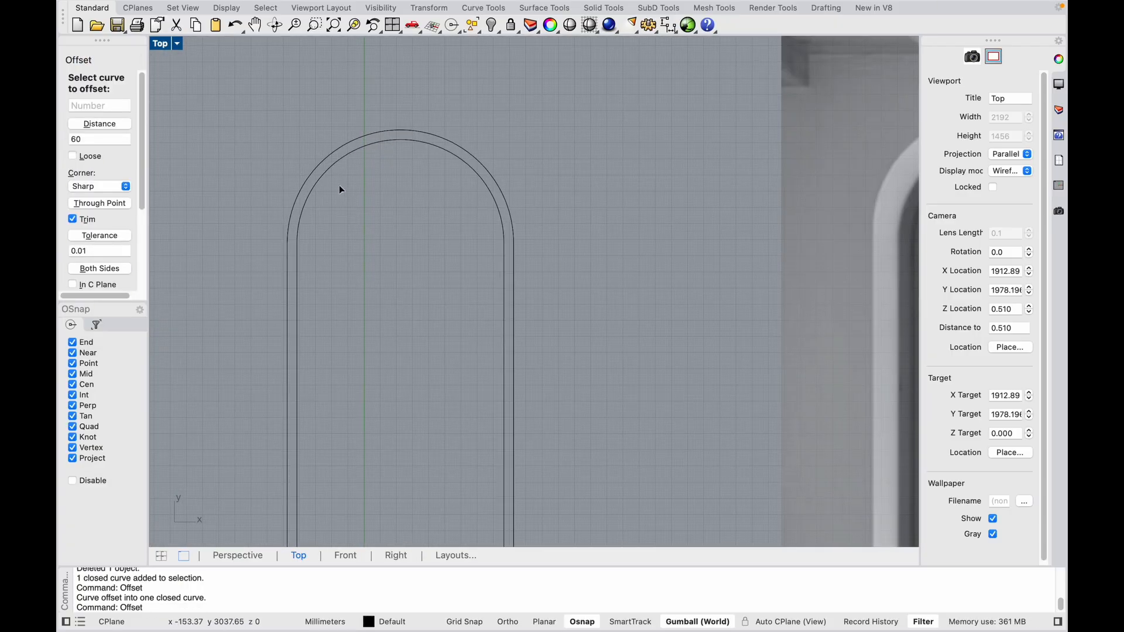
pyautogui.scroll(-3, 464, 234)
pyautogui.scroll(3, 735, 267)
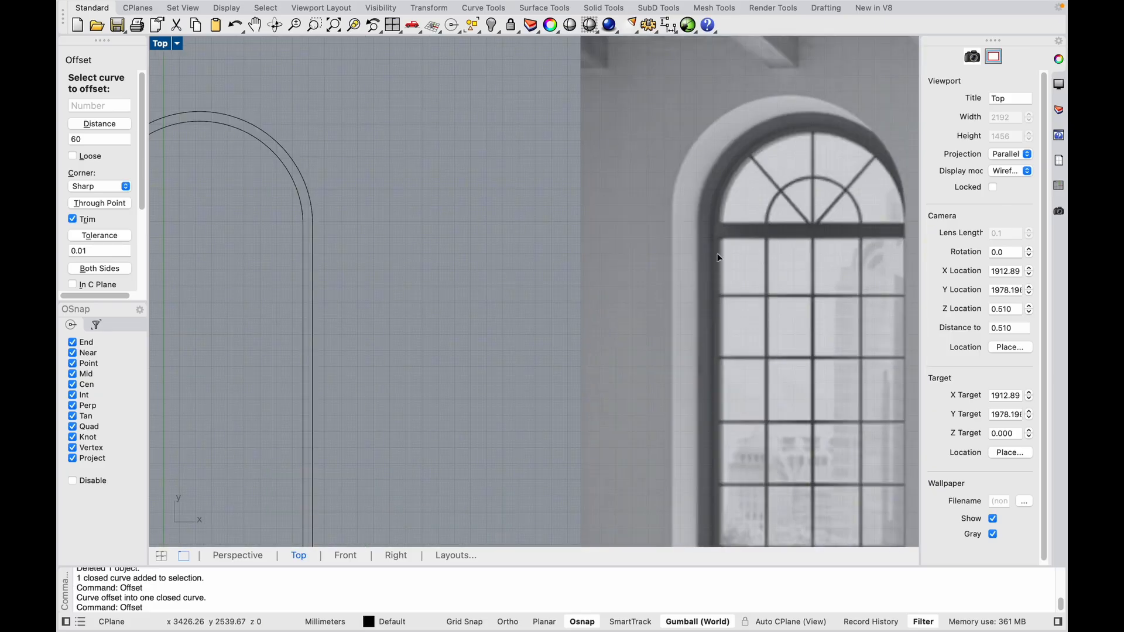
pyautogui.scroll(4, 719, 258)
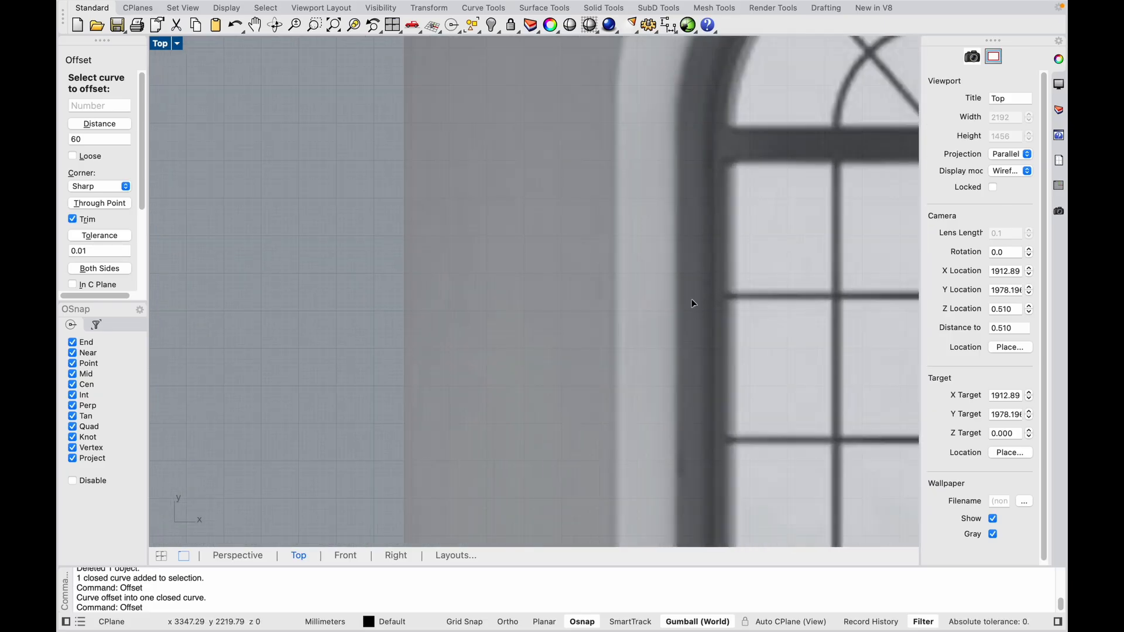
pyautogui.scroll(-2, 695, 281)
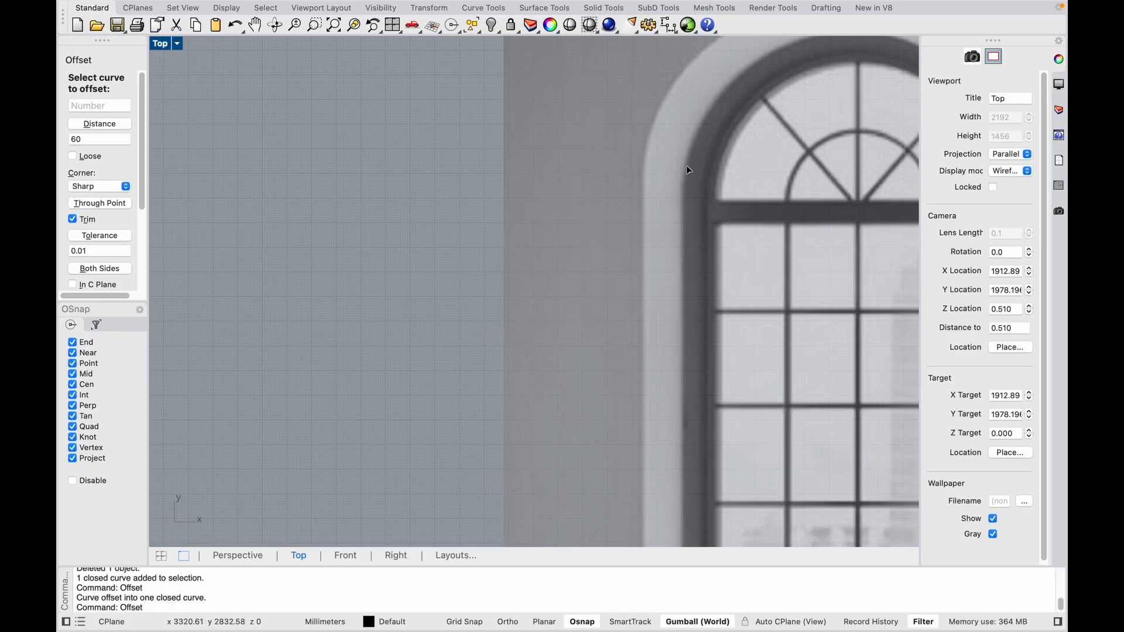
pyautogui.scroll(-4, 689, 168)
# Set the offset distance to 20 mm and pick the inner arched curve to preview the offset
pyautogui.write('d')
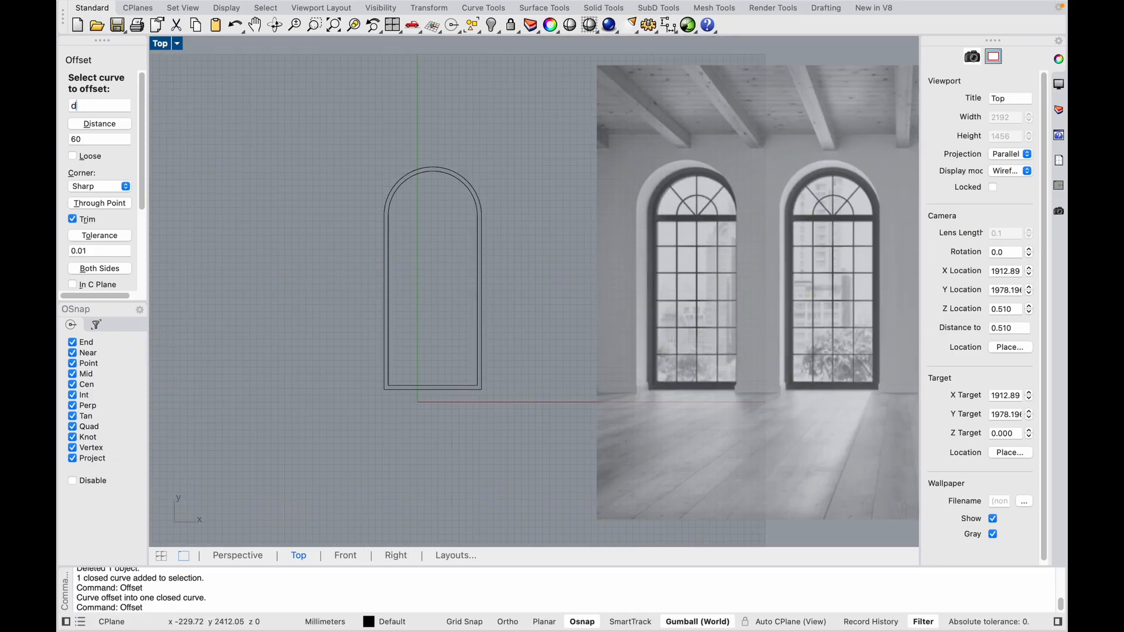
pyautogui.press('Return')
pyautogui.write('20')
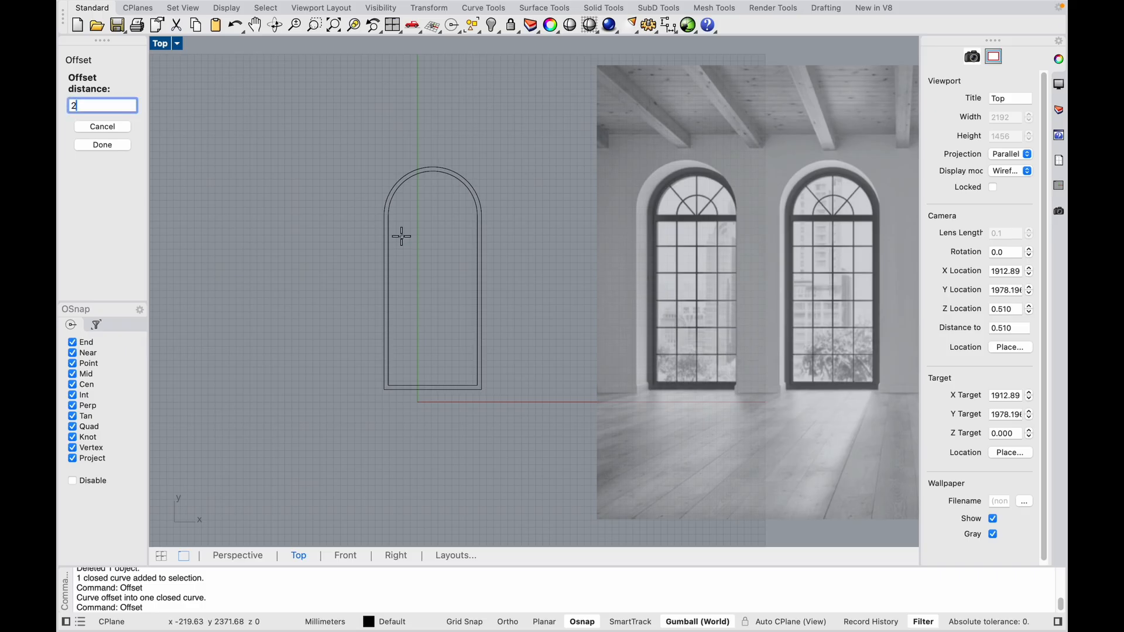
pyautogui.press('Return')
pyautogui.scroll(4, 419, 226)
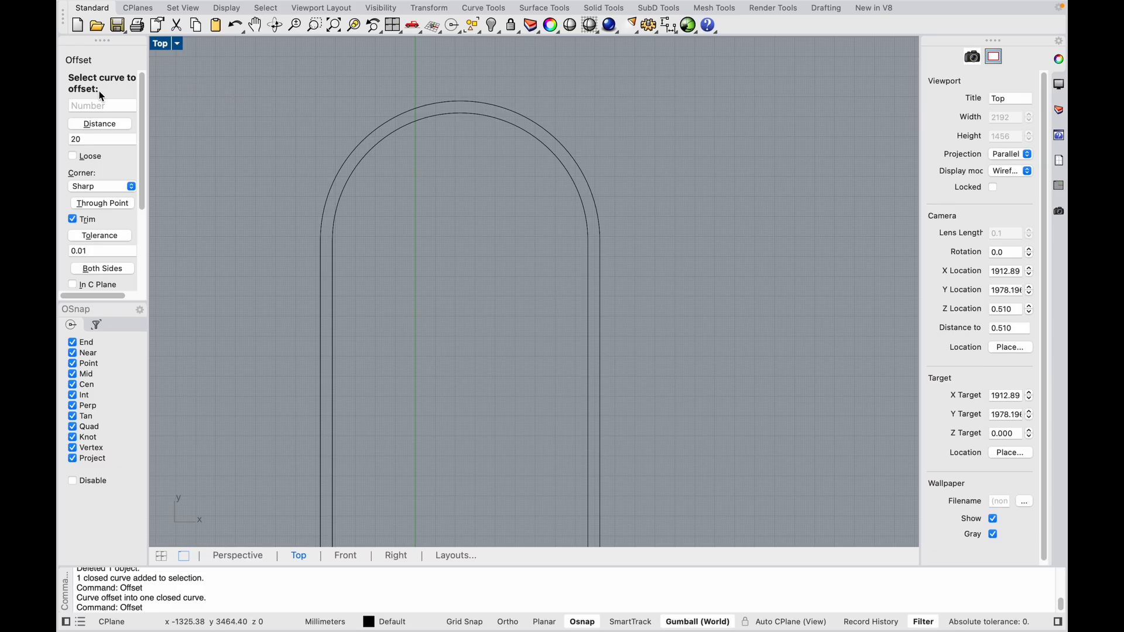
pyautogui.click(383, 143)
pyautogui.scroll(2, 430, 187)
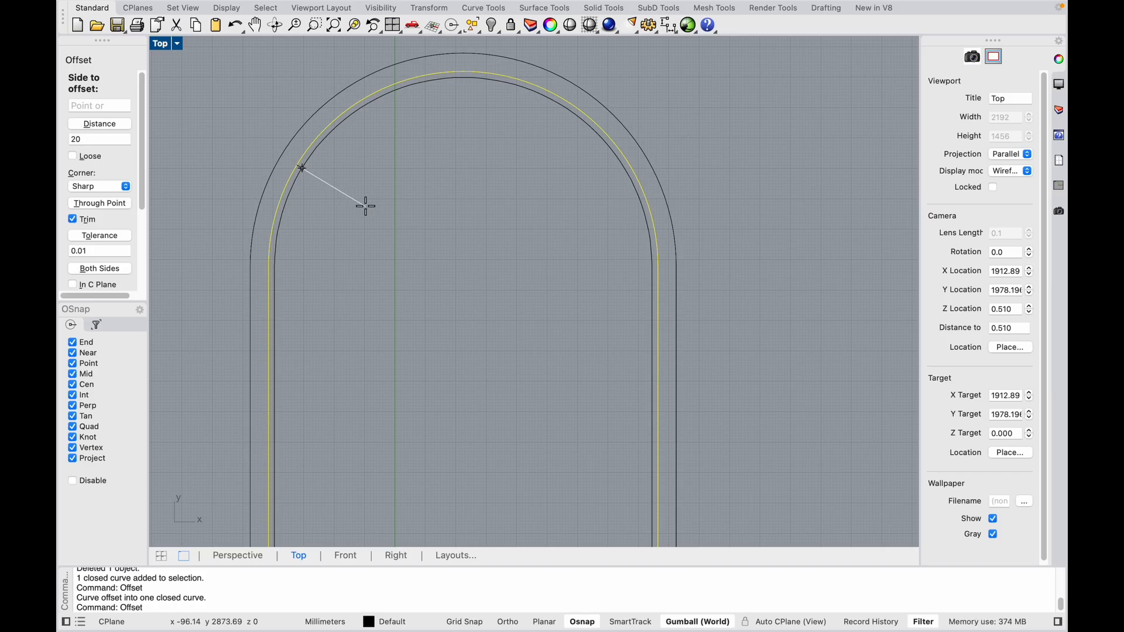
# Change the offset distance to 25 mm and place the new curve inside the inner arched curve
pyautogui.write('d')
pyautogui.press('Return')
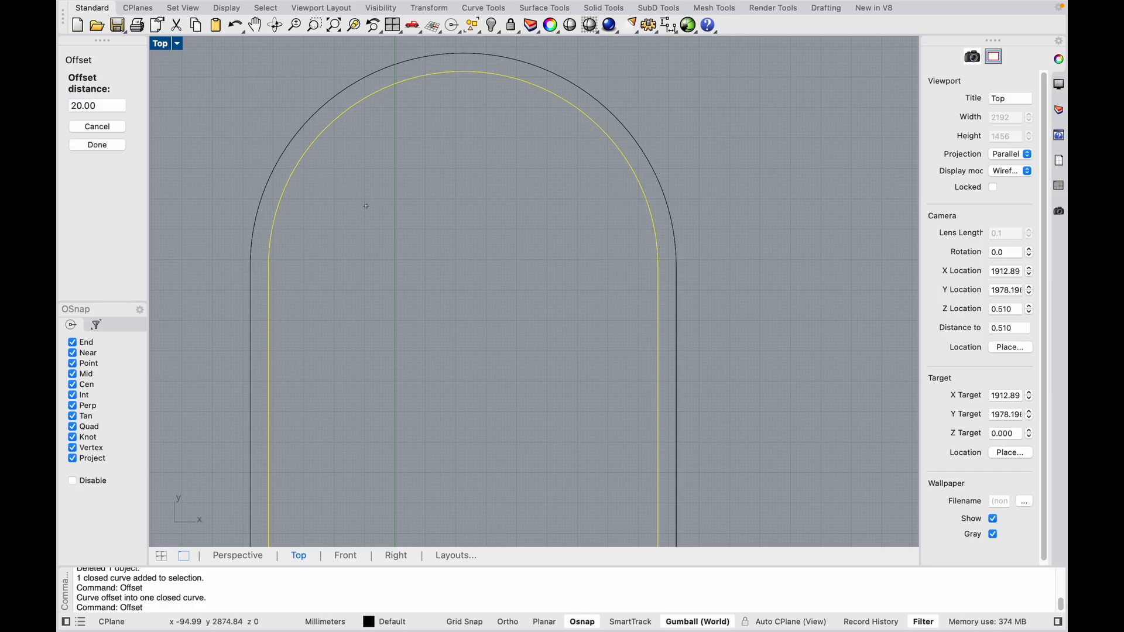
pyautogui.write('25')
pyautogui.press('Return')
pyautogui.click(387, 220)
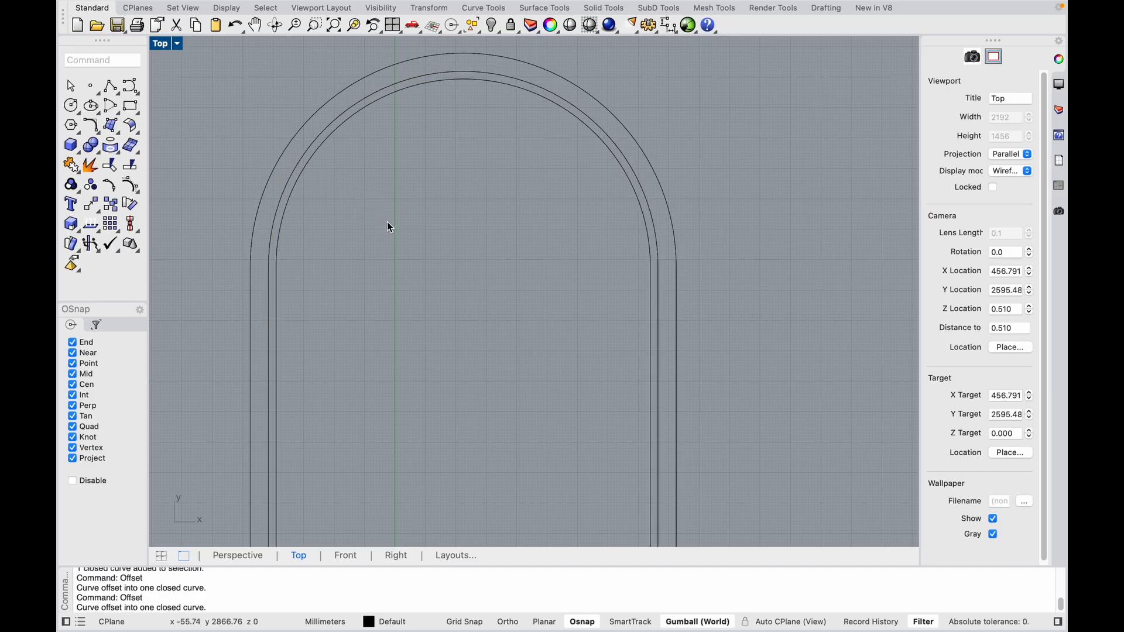
# Draw a horizontal line across the innermost arched curve, joining the two points where the arch meets the straight sides
pyautogui.scroll(-3, 385, 211)
pyautogui.moveTo(438, 275); pyautogui.dragTo(326, 257, button='right')
pyautogui.scroll(-4, 327, 257)
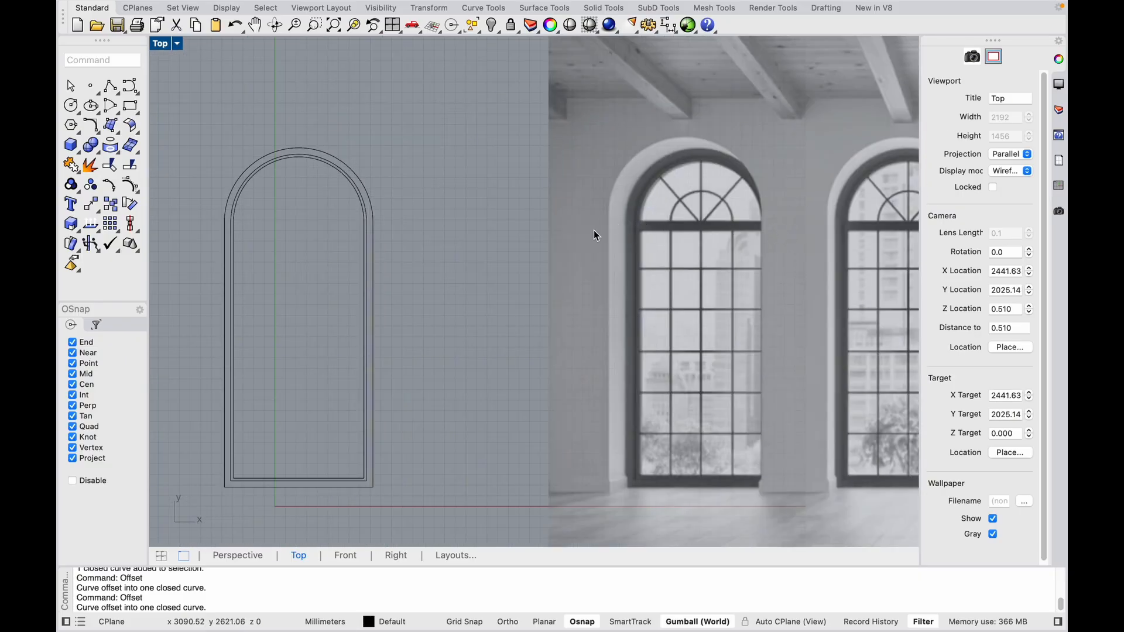
pyautogui.scroll(4, 339, 272)
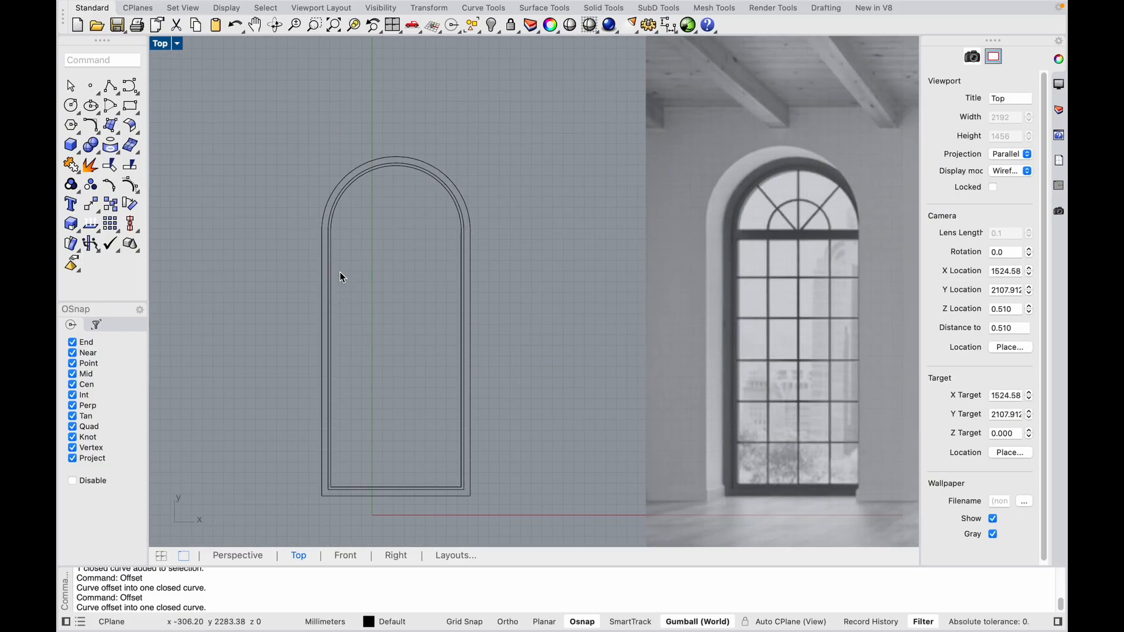
pyautogui.write('line')
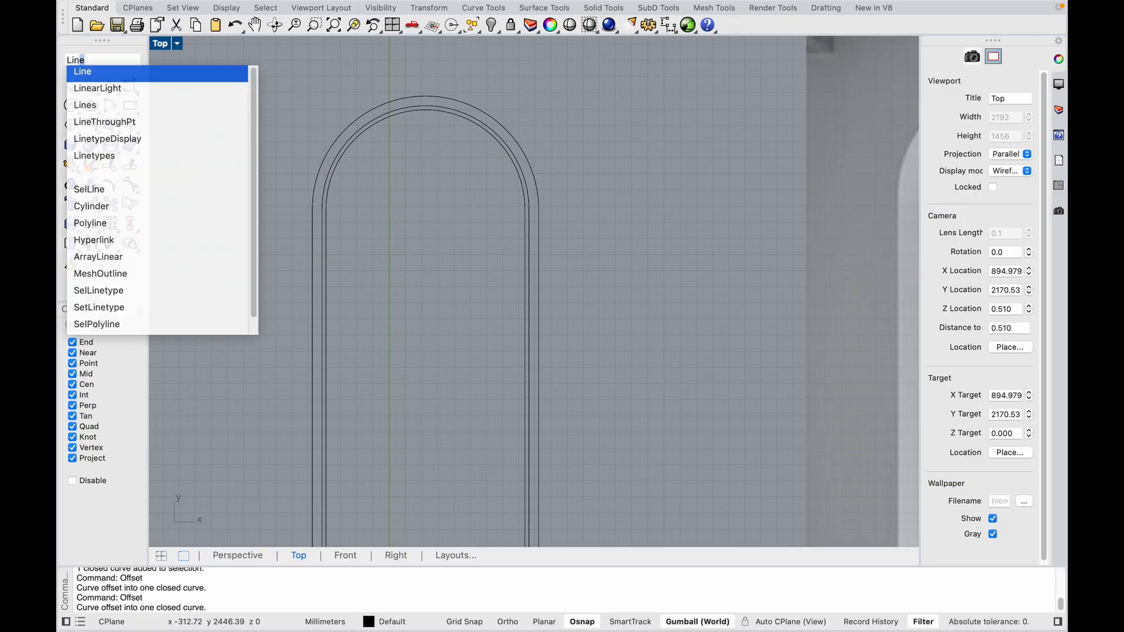
pyautogui.press('Return')
pyautogui.scroll(4, 326, 209)
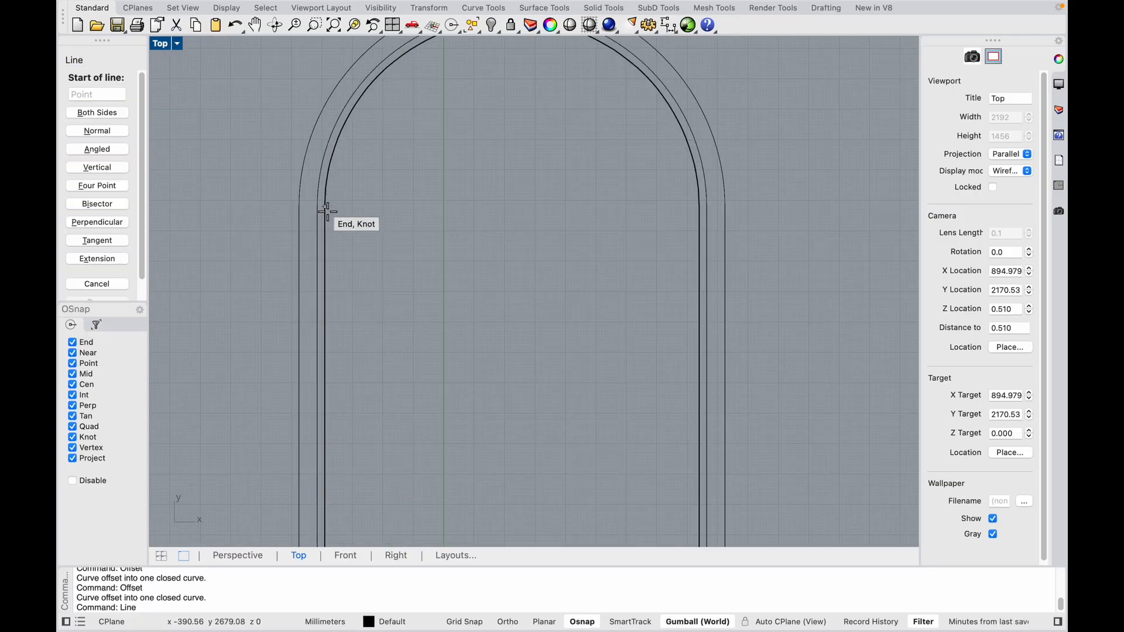
pyautogui.click(325, 205)
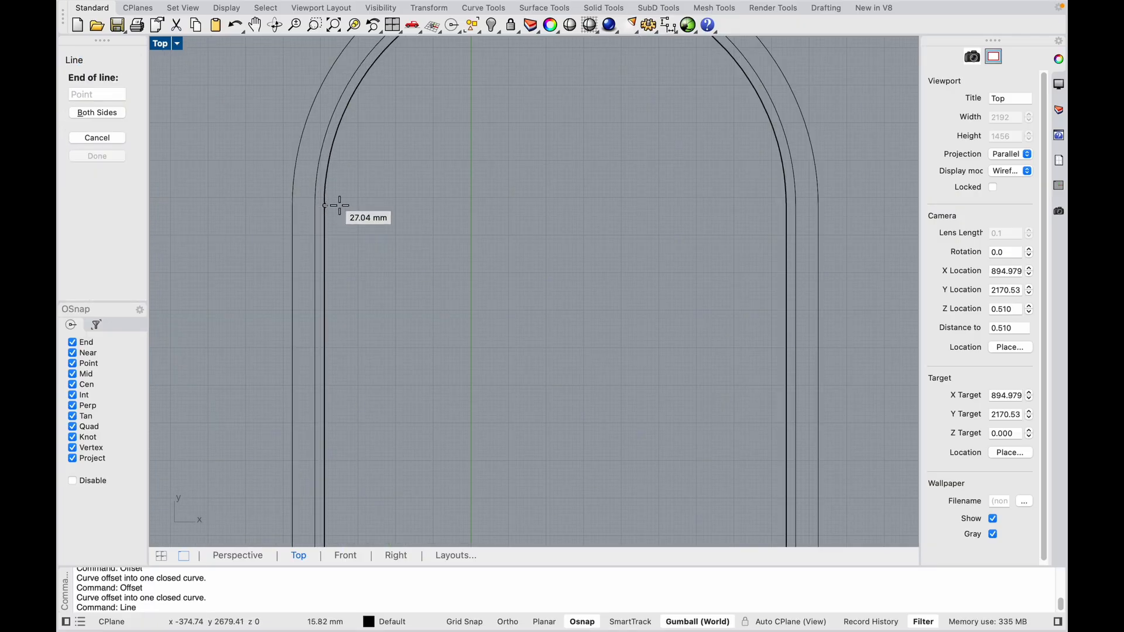
pyautogui.click(785, 205)
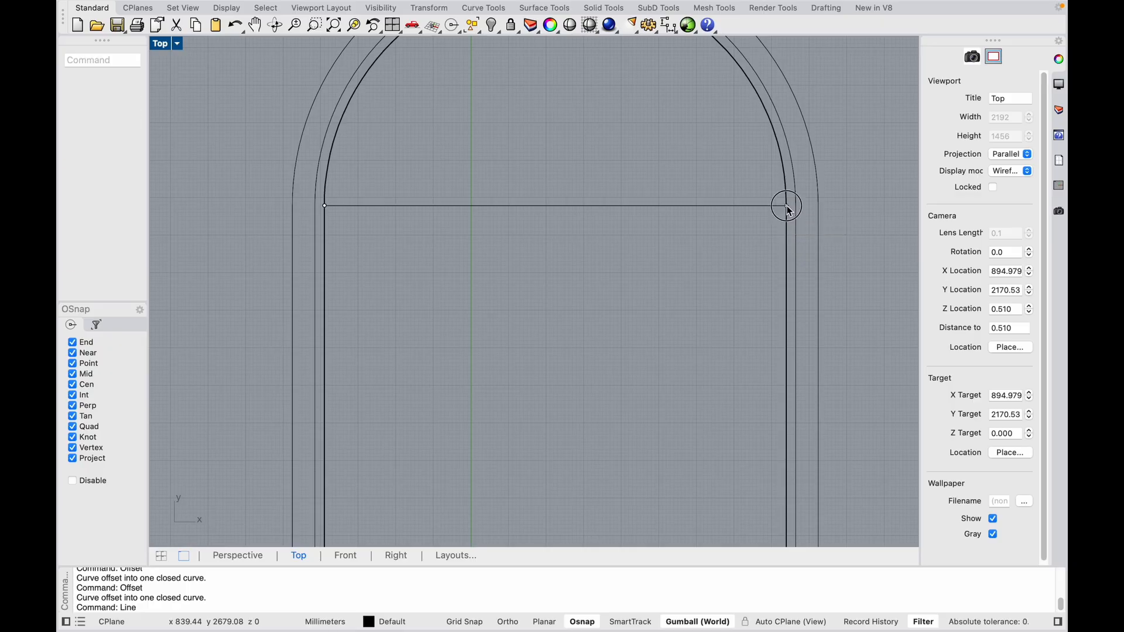
# Select the horizontal line and make sure the Gumball is switched on
pyautogui.click(588, 209)
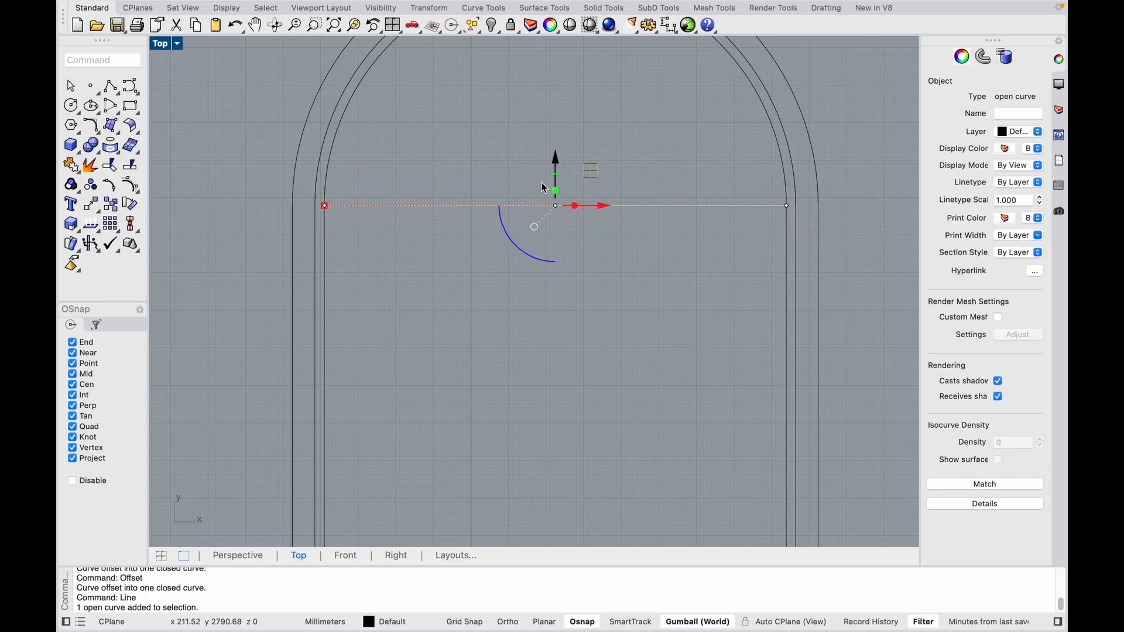
pyautogui.scroll(-2, 439, 286)
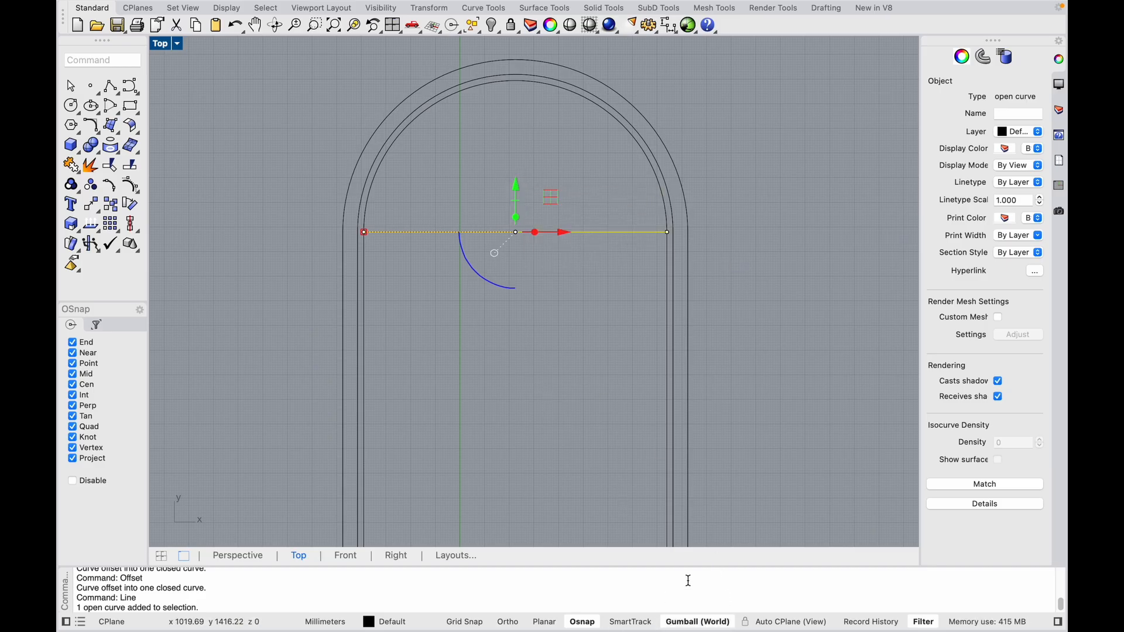
pyautogui.write('Gum')
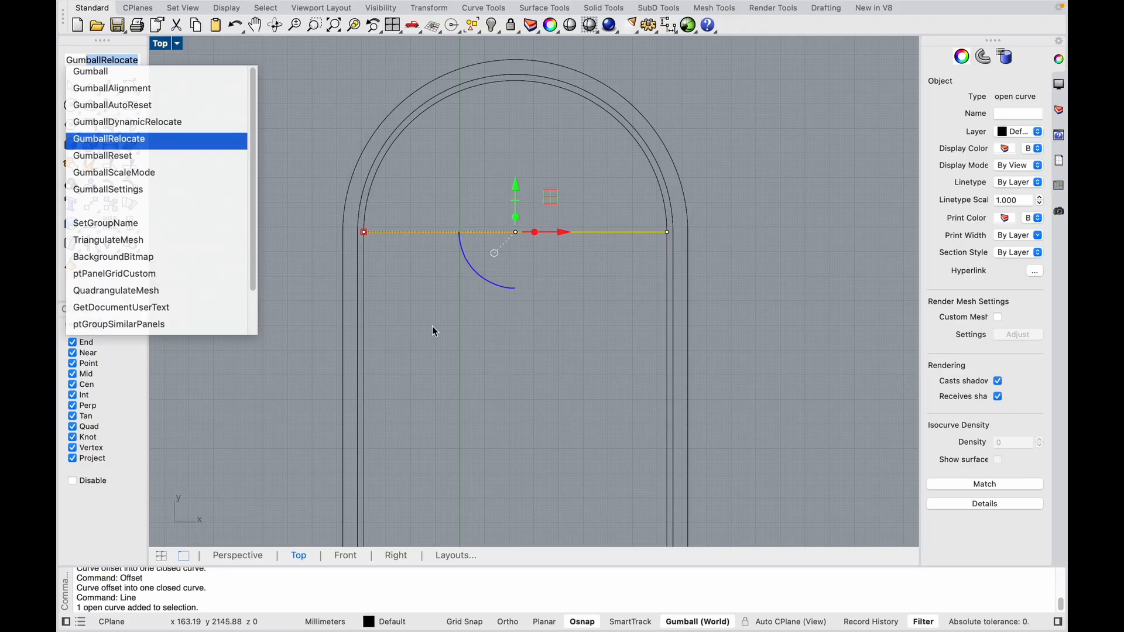
pyautogui.write('ball')
pyautogui.press('Return')
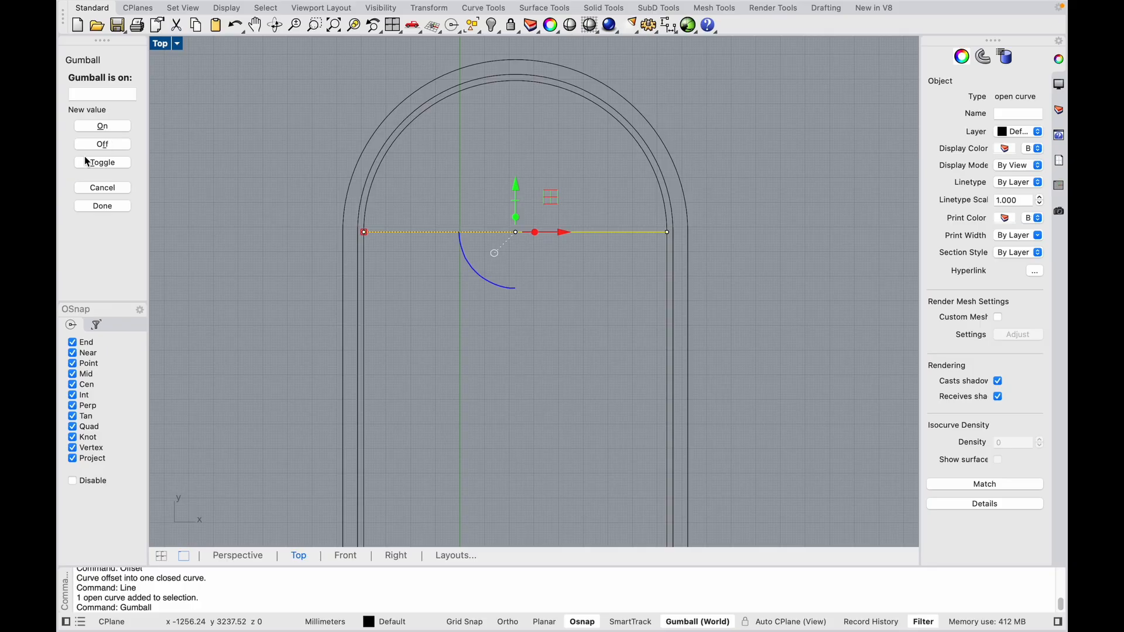
pyautogui.click(105, 205)
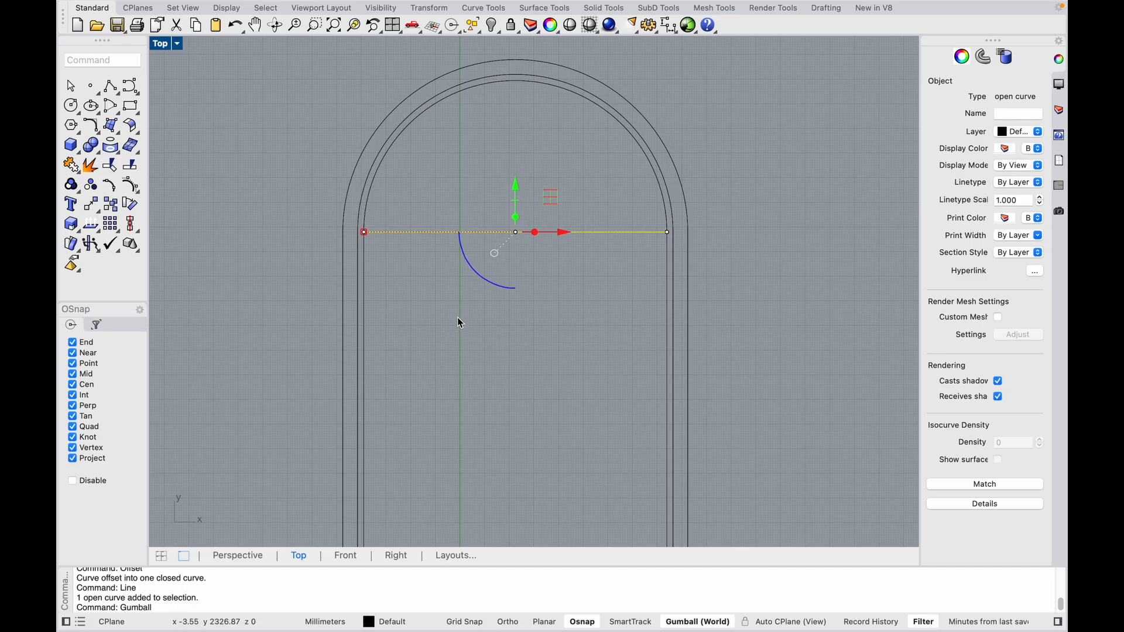
# Copy the horizontal line by -50 mm in the Y direction to form the crossbar, and clear the selection
pyautogui.click(516, 185)
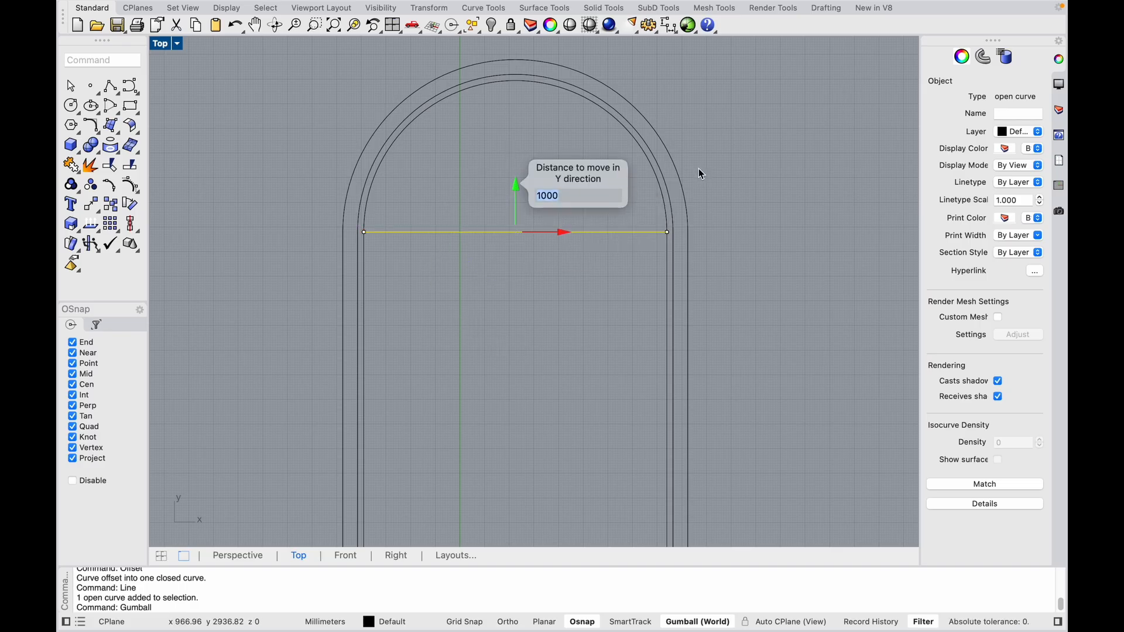
pyautogui.write('-50')
pyautogui.press('Return')
pyautogui.click(481, 291)
# Compare the drawn crossbar and frame with the thick horizontal bar and glazing bars of the window in the picture
pyautogui.scroll(-3, 378, 267)
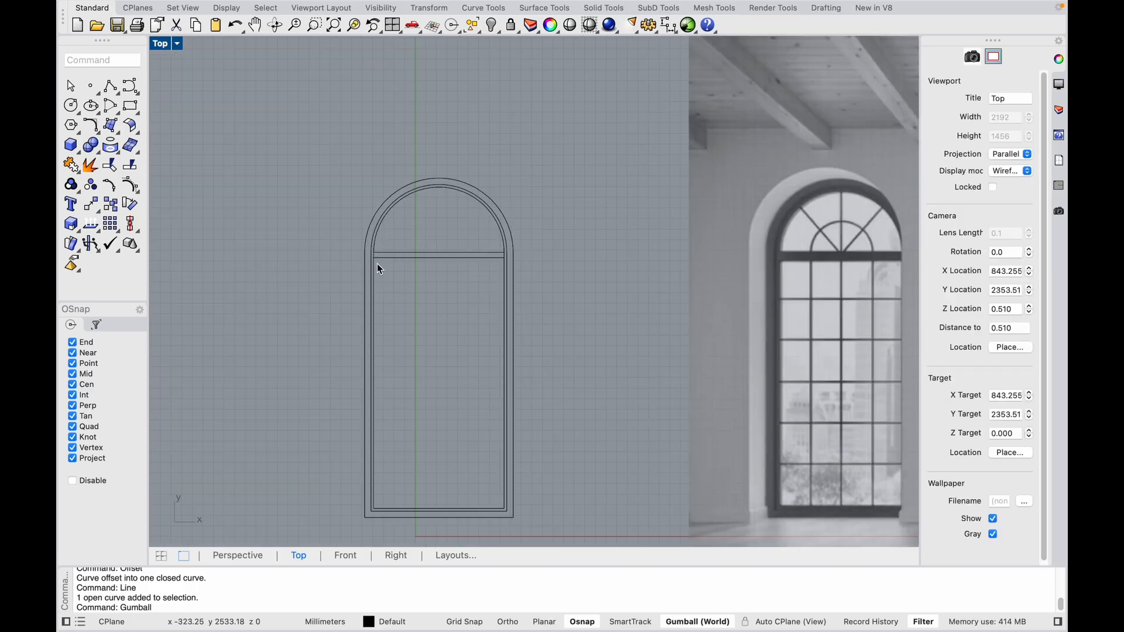
pyautogui.scroll(5, 749, 261)
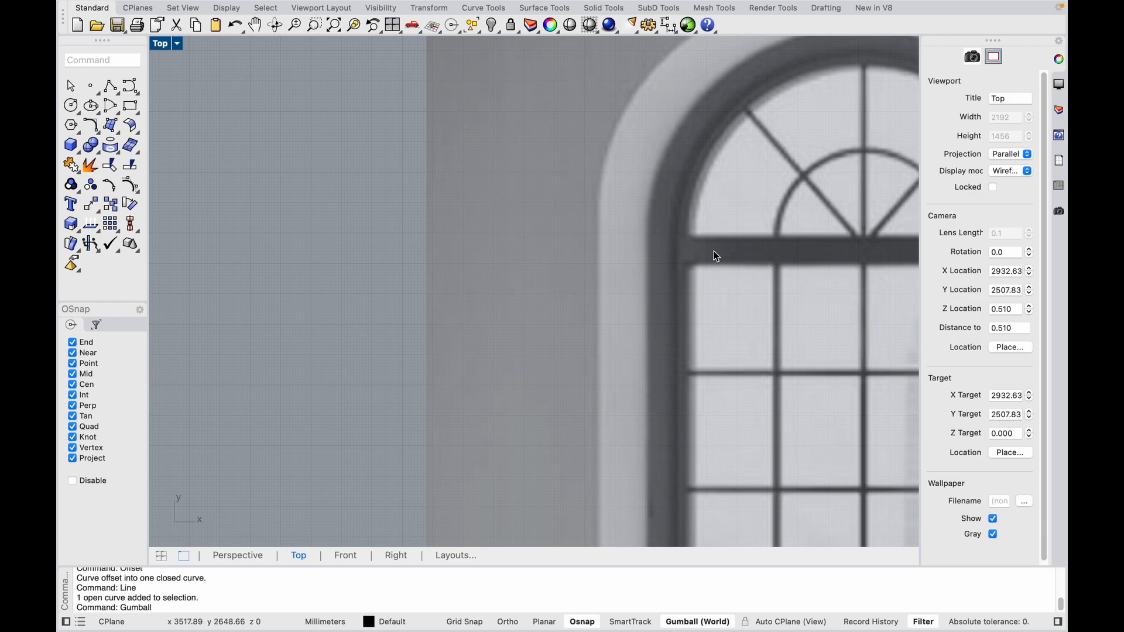
pyautogui.scroll(-4, 655, 248)
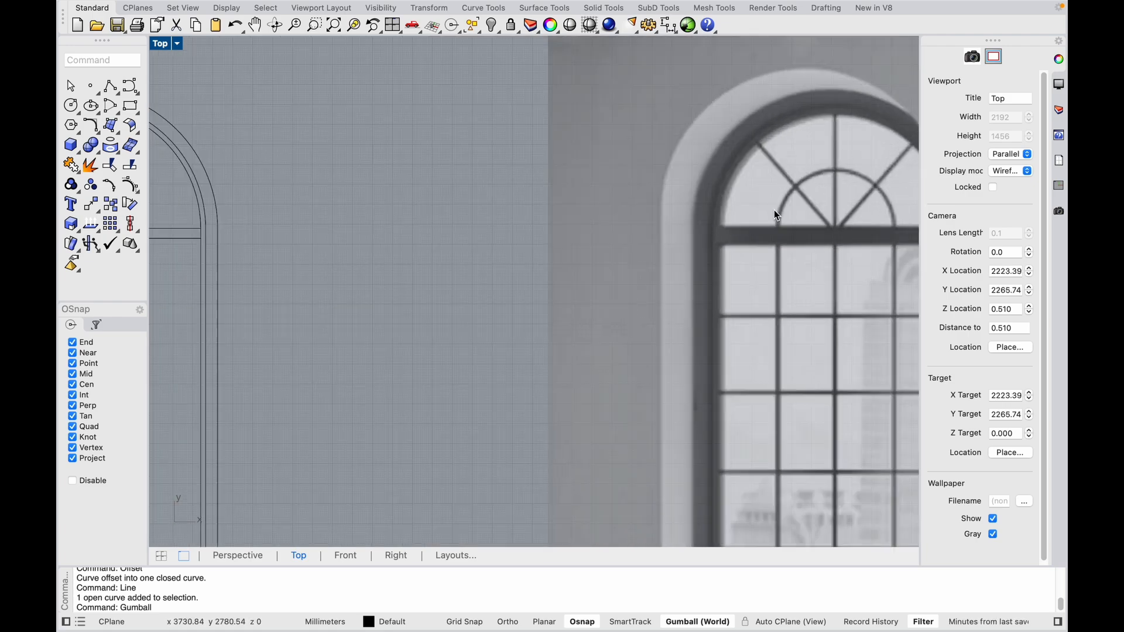
pyautogui.scroll(4, 358, 231)
pyautogui.scroll(-2, 348, 283)
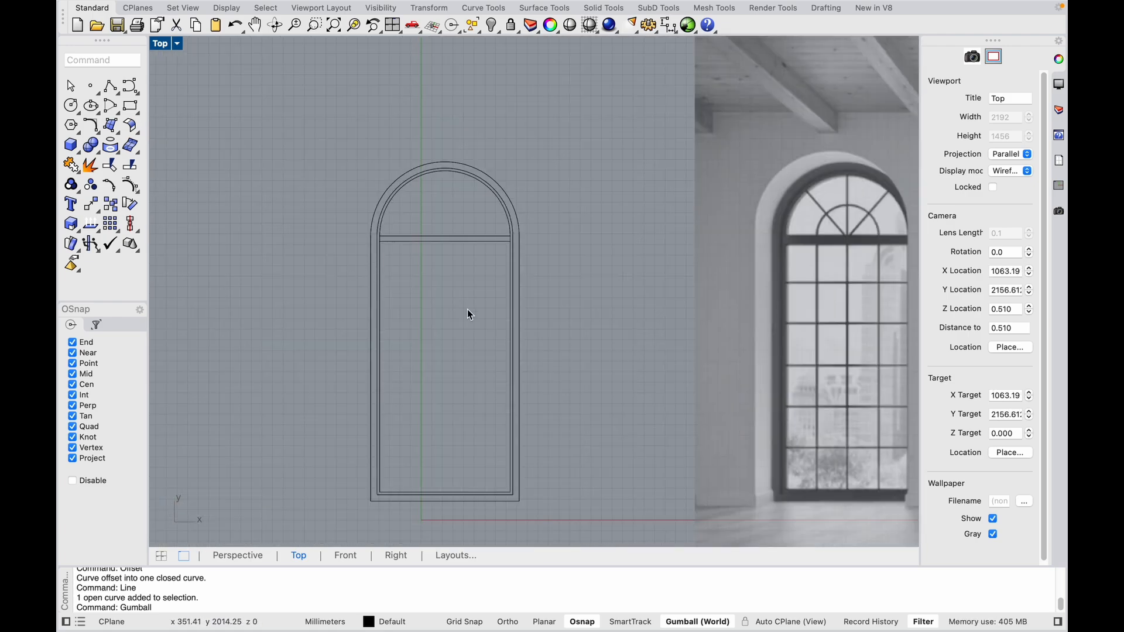
pyautogui.scroll(3, 472, 244)
pyautogui.scroll(-4, 753, 276)
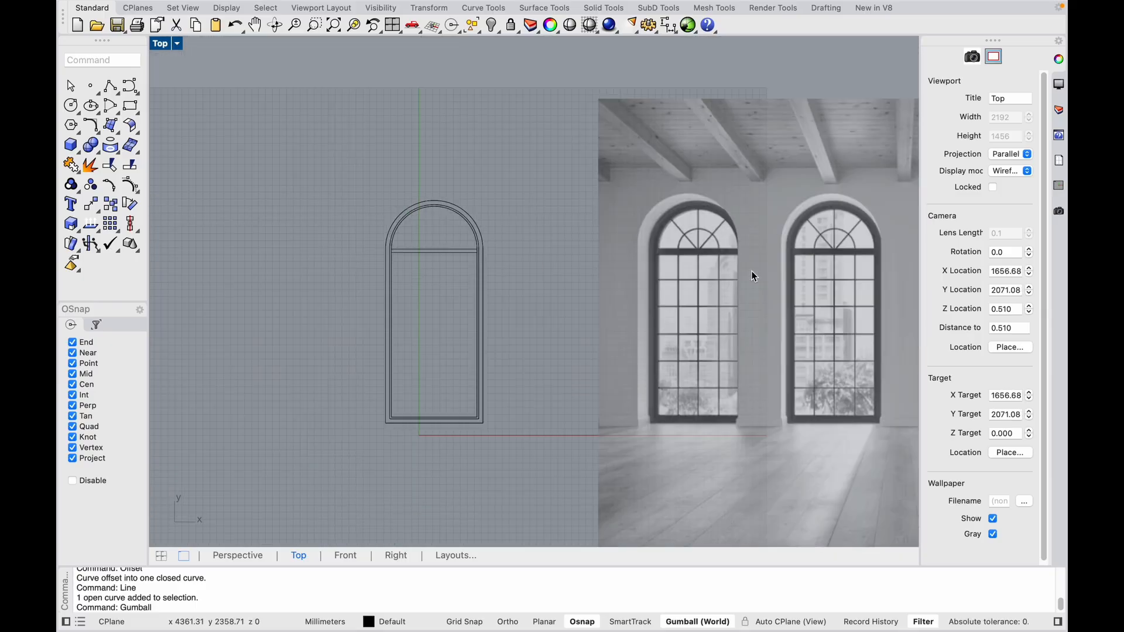
pyautogui.scroll(6, 490, 239)
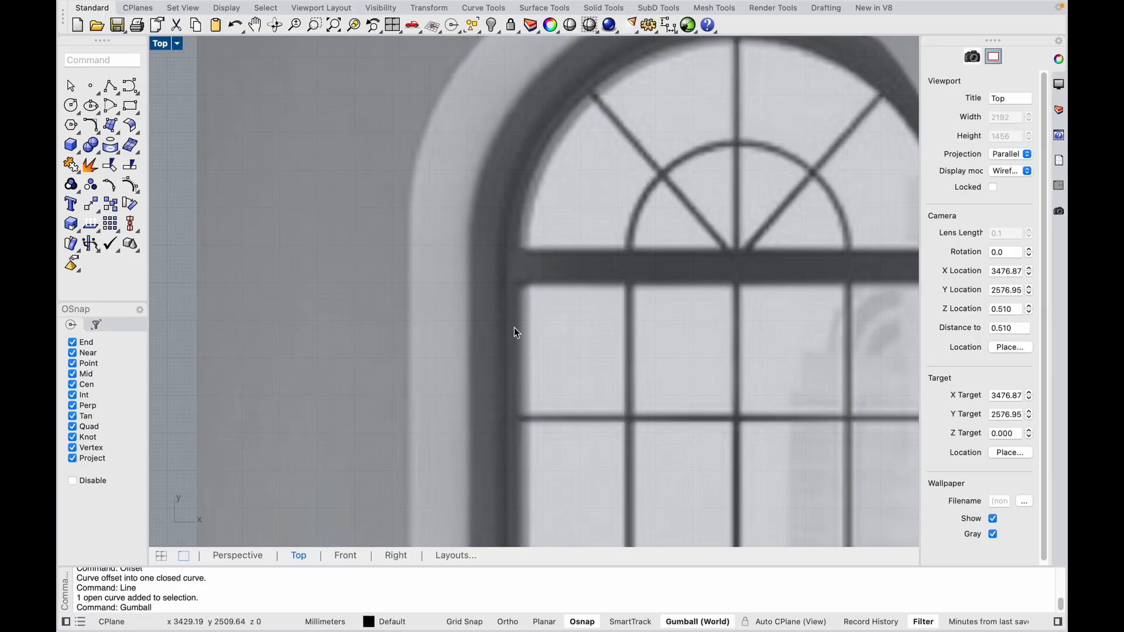
pyautogui.scroll(-1, 586, 297)
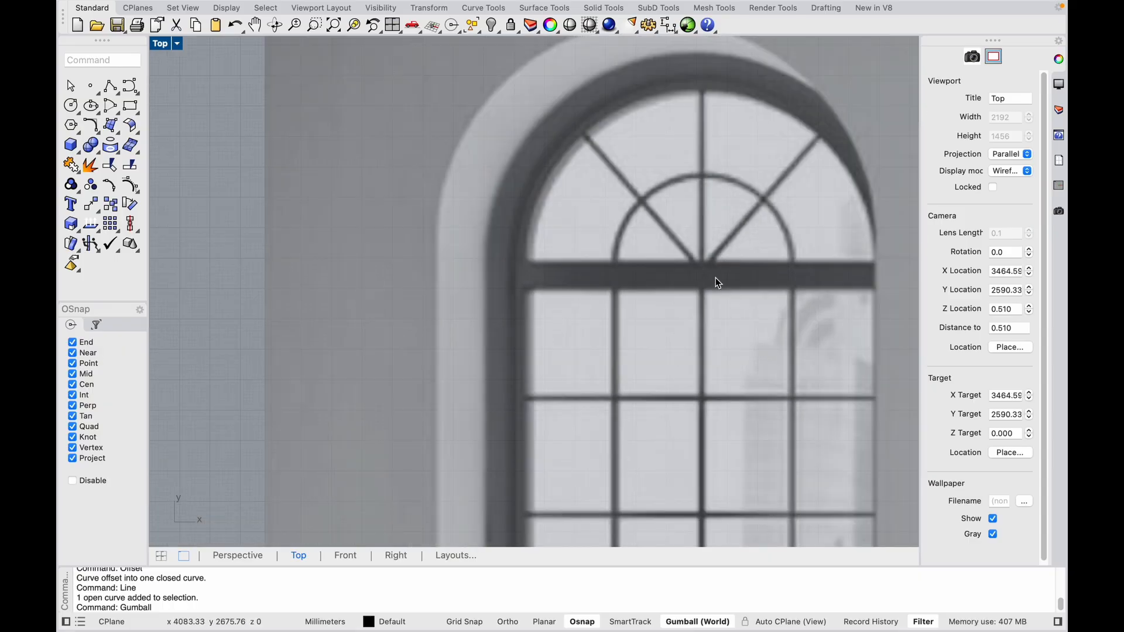
pyautogui.scroll(2, 712, 285)
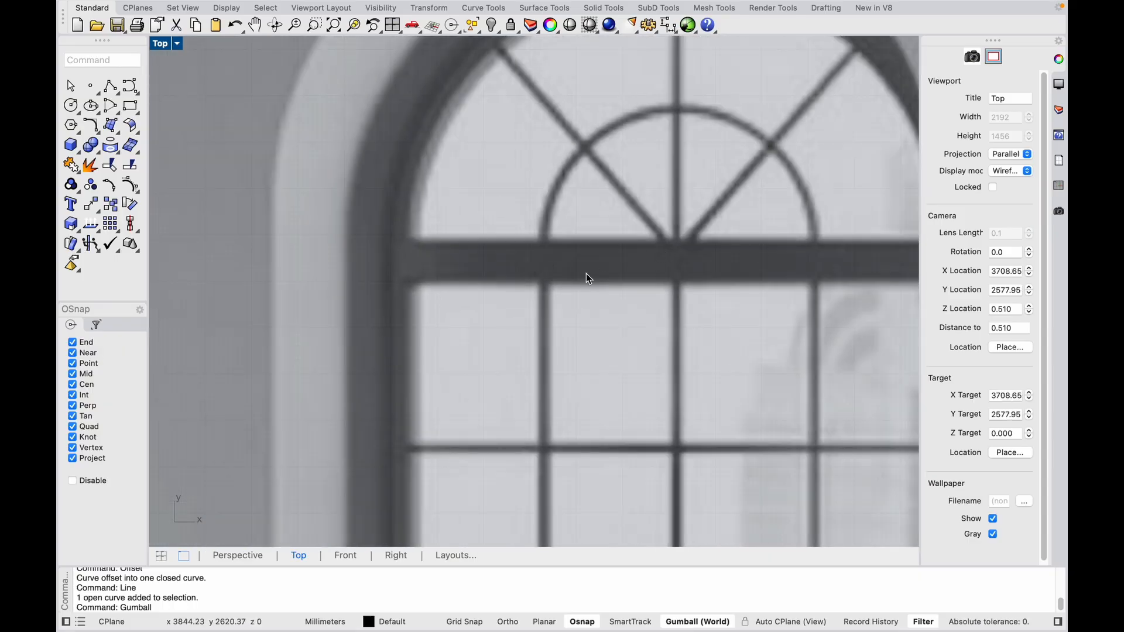
pyautogui.scroll(-1, 573, 272)
pyautogui.scroll(-1, 539, 272)
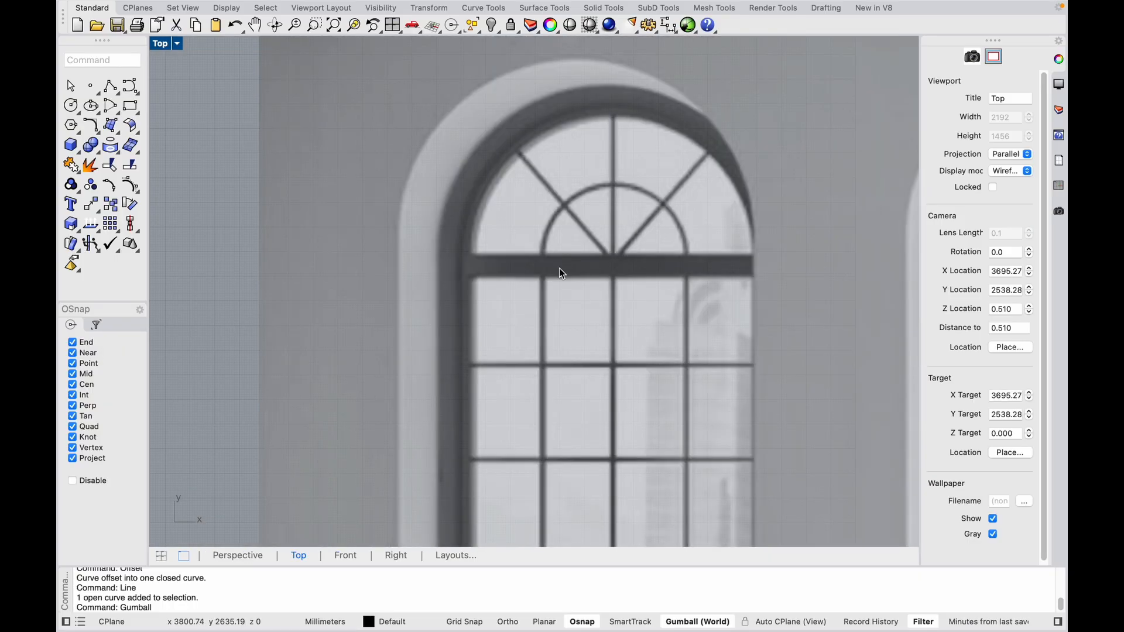
pyautogui.scroll(2, 560, 268)
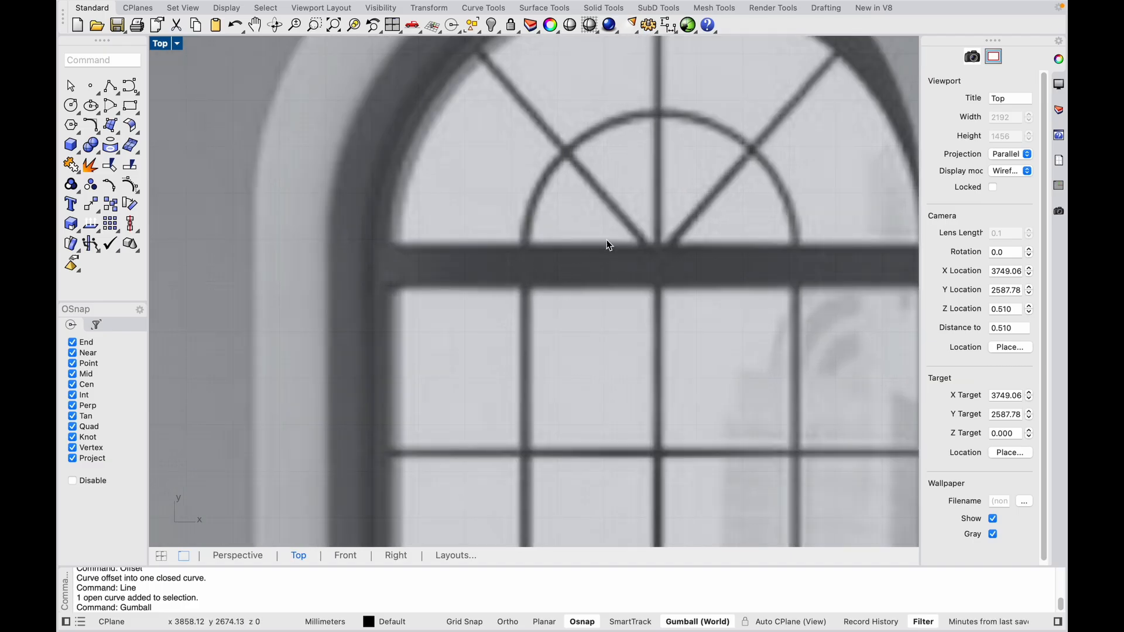
# Compare the upper and lower pane divisions of the picture's window with the drawn frame and crossbar
pyautogui.scroll(-1, 609, 245)
pyautogui.scroll(-1, 605, 272)
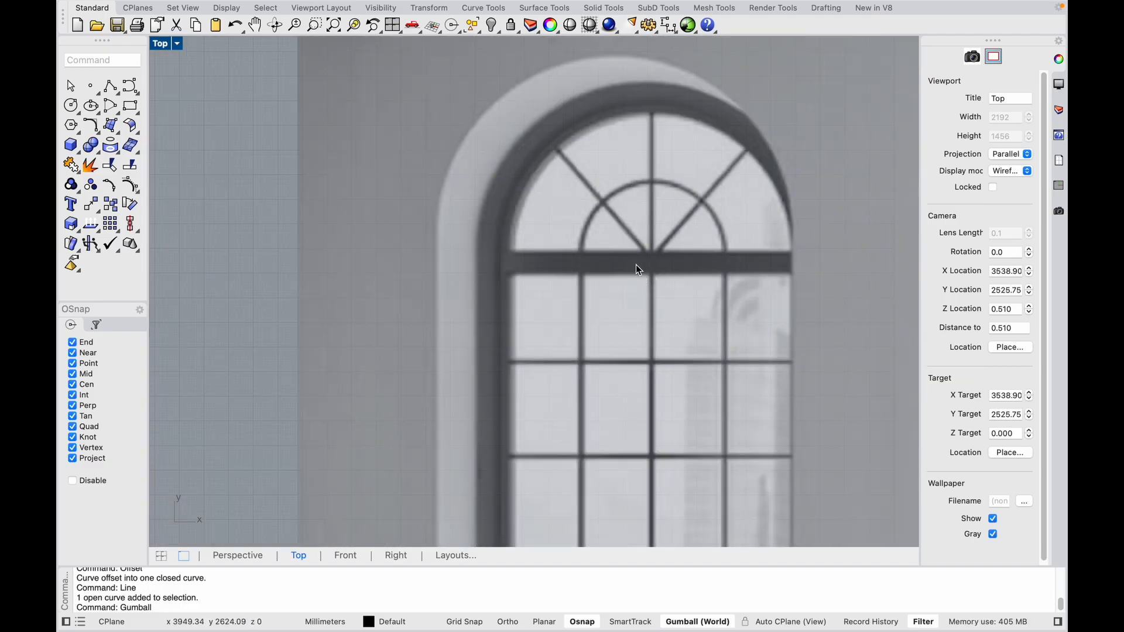
pyautogui.scroll(-1, 638, 244)
pyautogui.scroll(-2, 700, 202)
pyautogui.scroll(2, 346, 281)
pyautogui.scroll(-1, 371, 250)
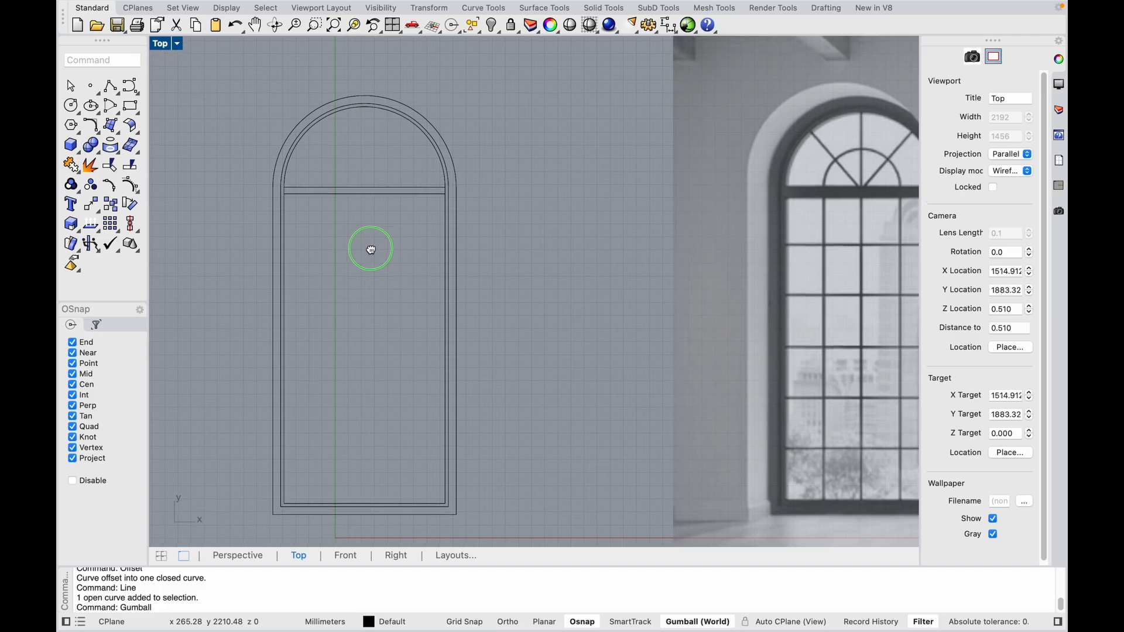
pyautogui.moveTo(371, 250); pyautogui.dragTo(372, 250, button='right')
pyautogui.scroll(2, 338, 198)
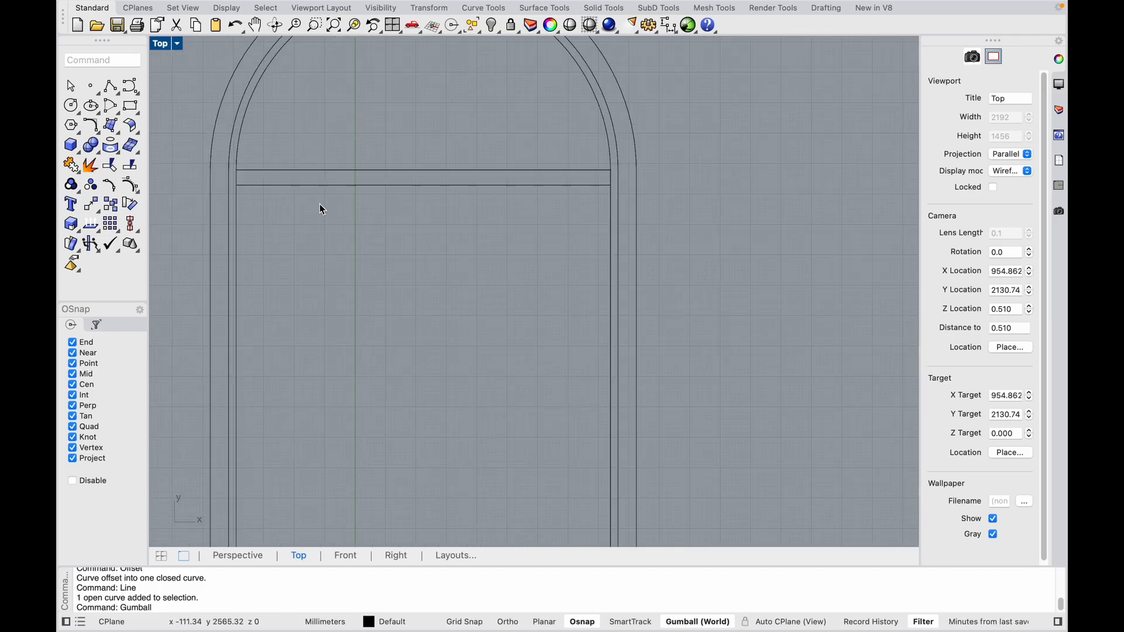
pyautogui.scroll(-1, 297, 199)
pyautogui.scroll(-3, 298, 205)
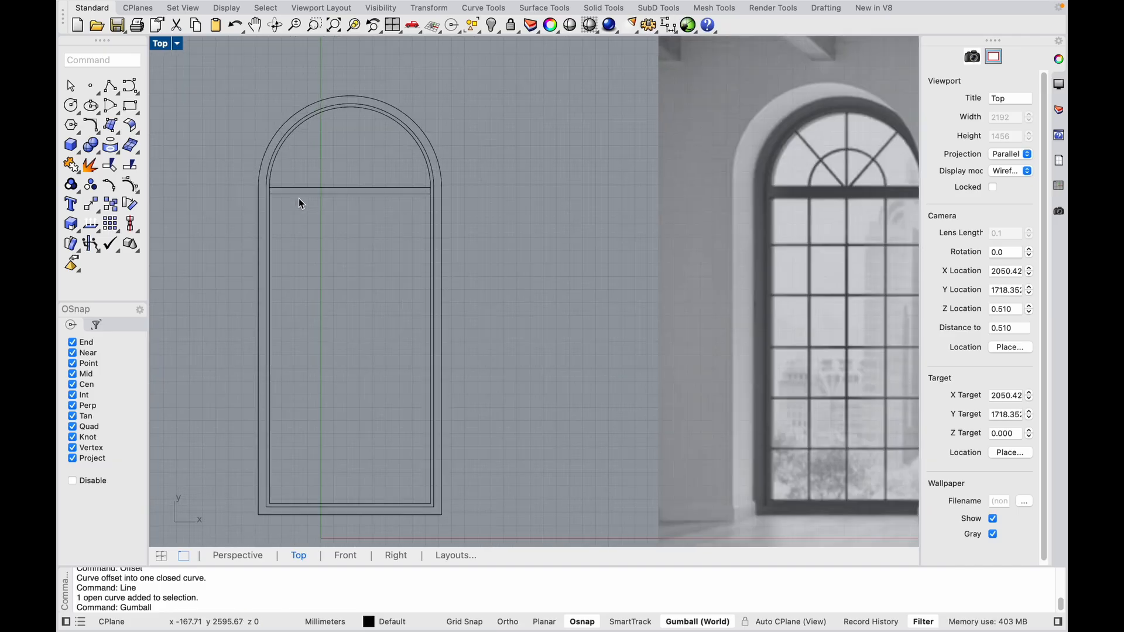
pyautogui.scroll(1, 299, 199)
pyautogui.scroll(2, 785, 199)
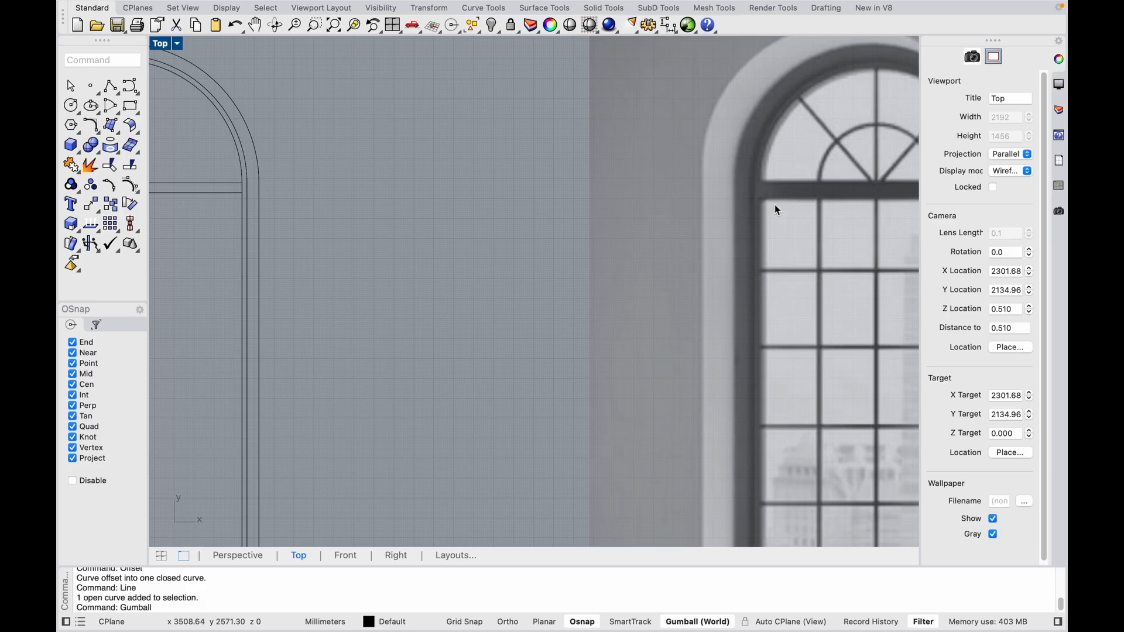
pyautogui.scroll(-2, 739, 215)
pyautogui.scroll(2, 358, 206)
# Trim away the left piece of the innermost frame curve between the crossbar lines, using both lines and the curve as cutting objects
pyautogui.click(336, 142)
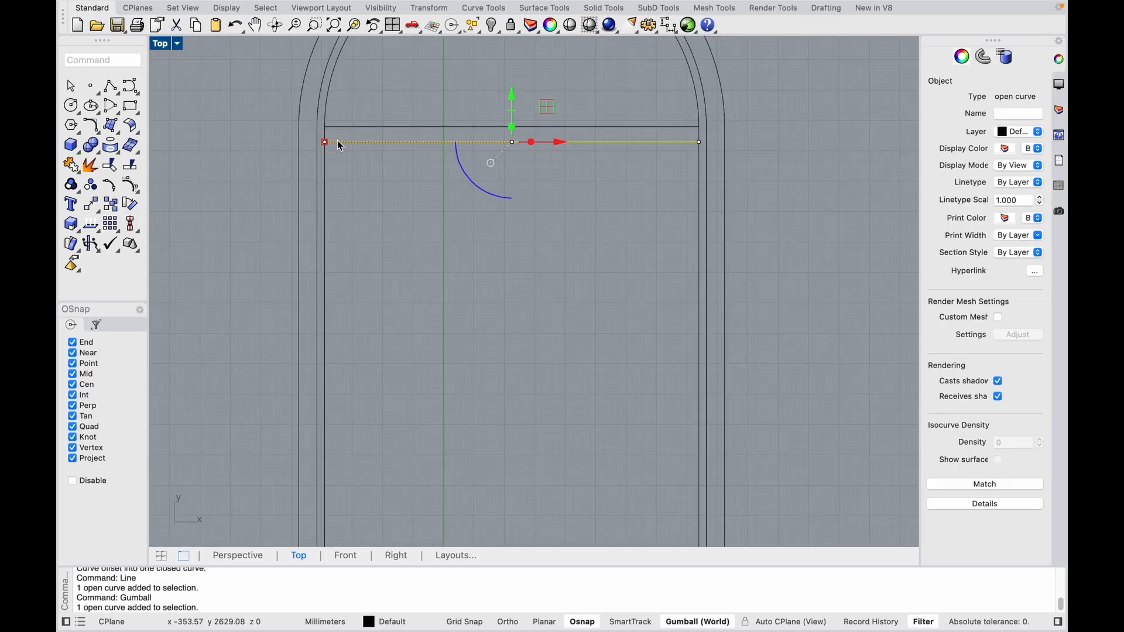
pyautogui.keyDown('shift'); pyautogui.click(335, 126); pyautogui.keyUp('shift')
pyautogui.keyDown('shift'); pyautogui.click(328, 110); pyautogui.keyUp('shift')
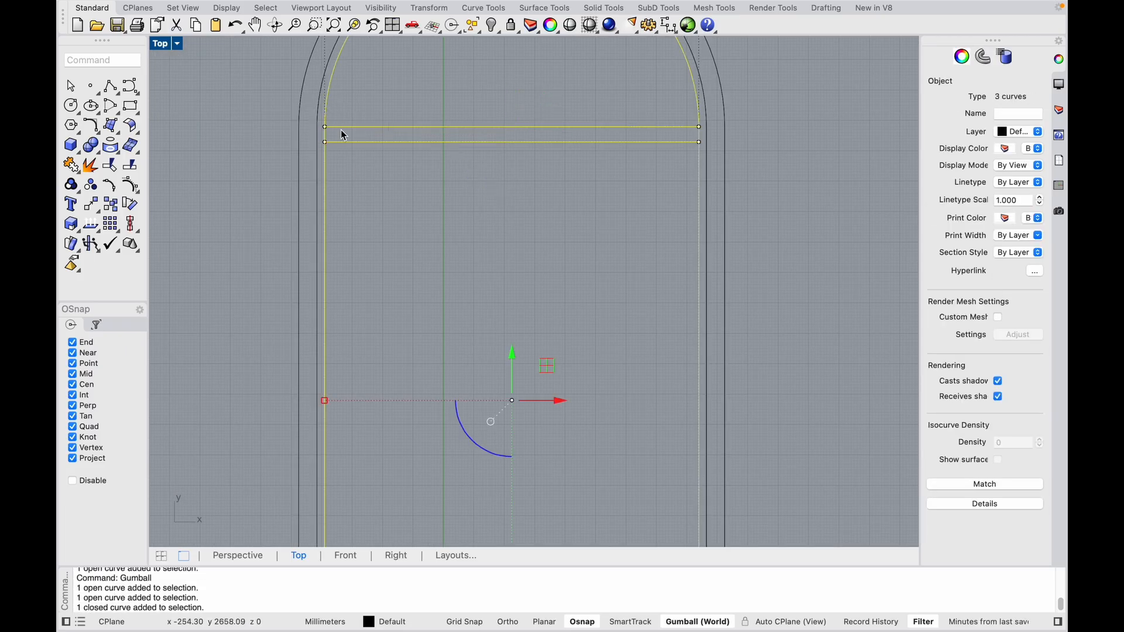
pyautogui.moveTo(405, 230); pyautogui.dragTo(471, 307, button='right')
pyautogui.write('tr')
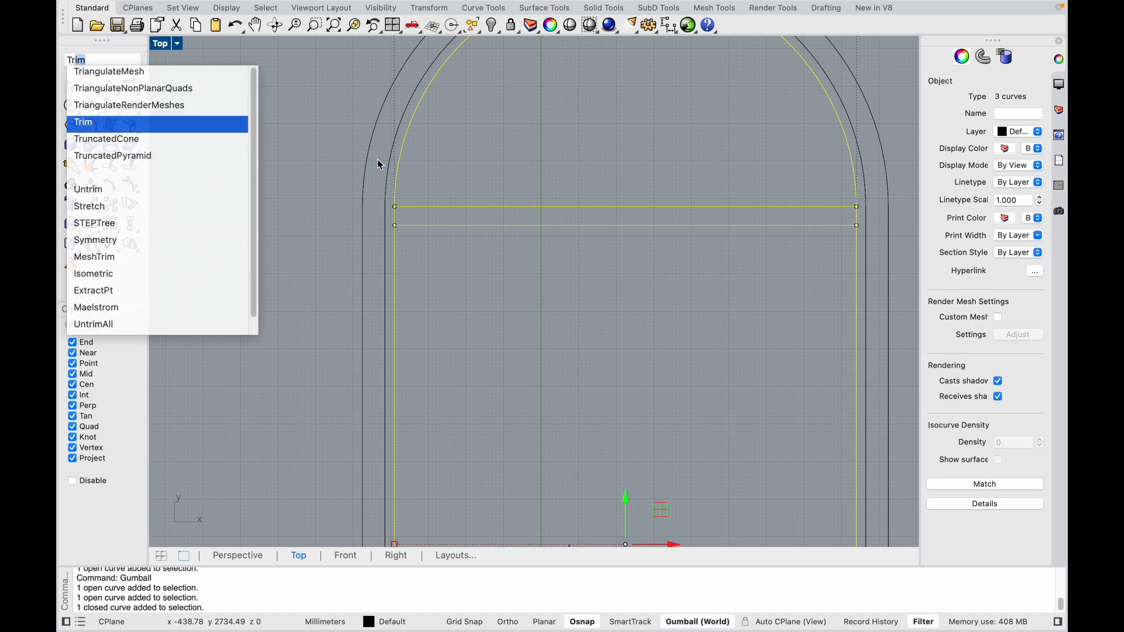
pyautogui.press('Return')
pyautogui.scroll(3, 384, 196)
pyautogui.click(406, 225)
pyautogui.scroll(-6, 623, 237)
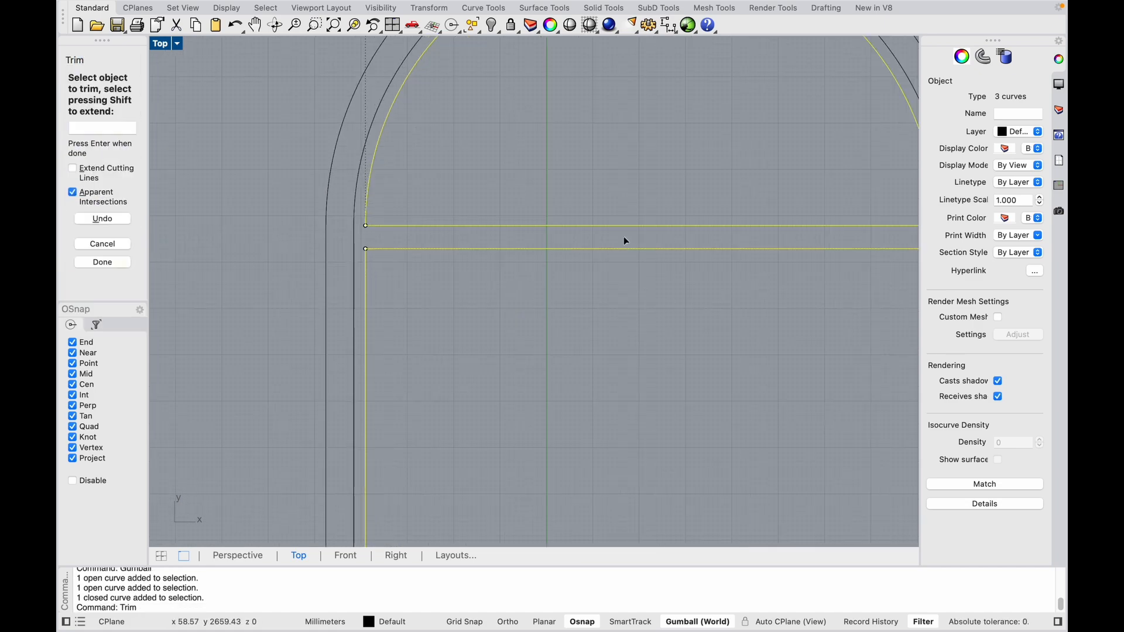
# Trim away the matching right piece of the innermost frame curve between the crossbar lines, and finish the Trim
pyautogui.scroll(6, 767, 225)
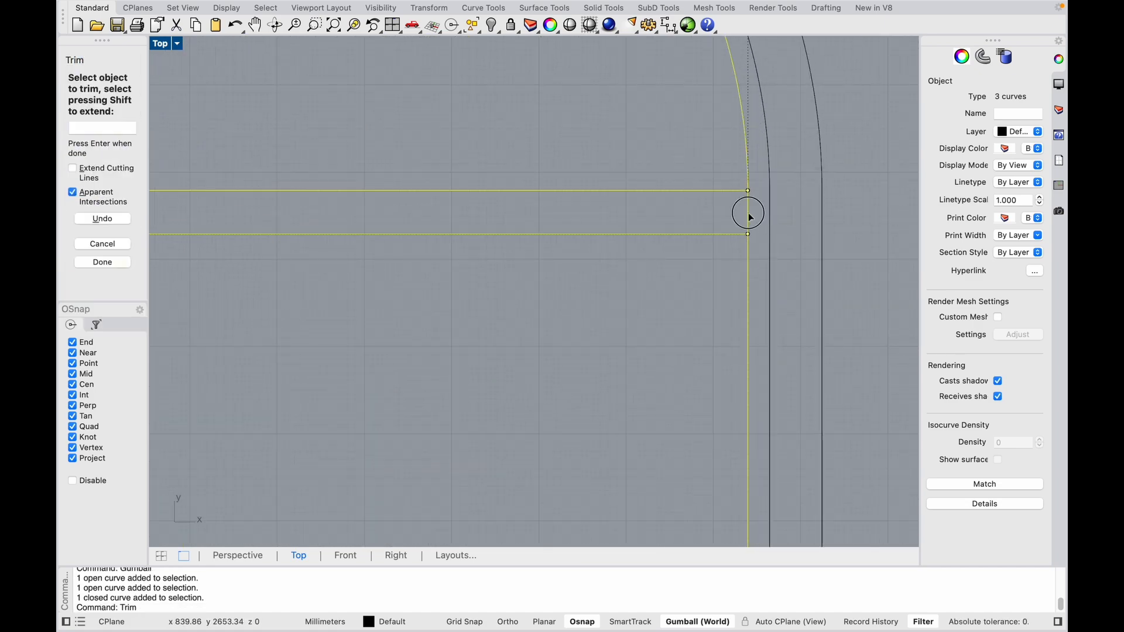
pyautogui.click(749, 214)
pyautogui.scroll(-5, 552, 341)
pyautogui.press('Return')
pyautogui.scroll(-8, 603, 206)
pyautogui.click(544, 277)
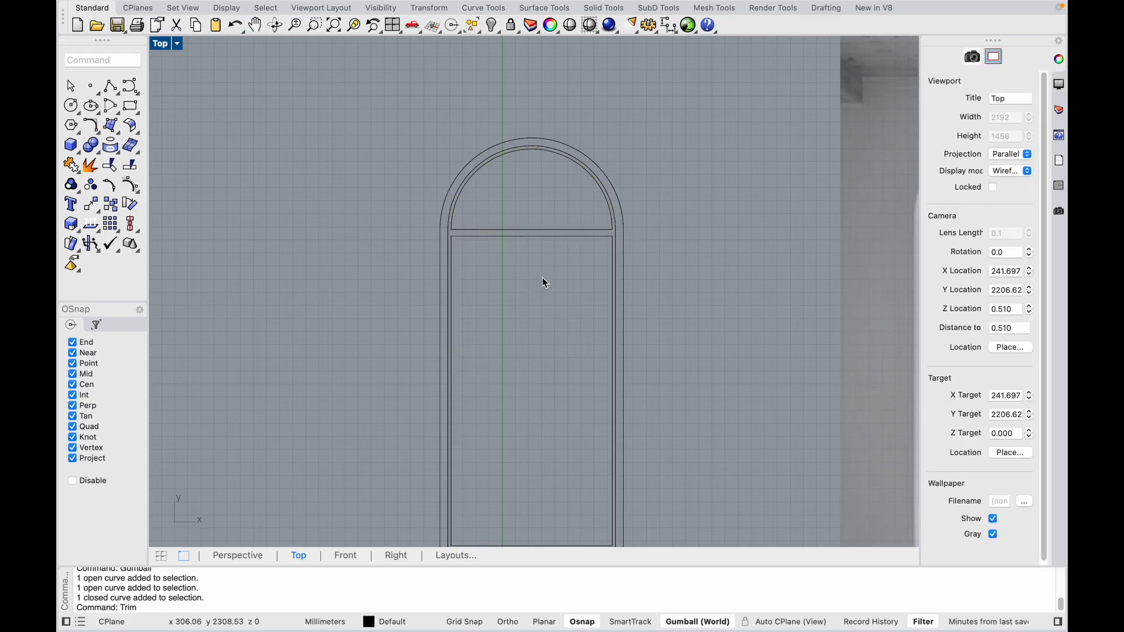
pyautogui.scroll(-3, 542, 278)
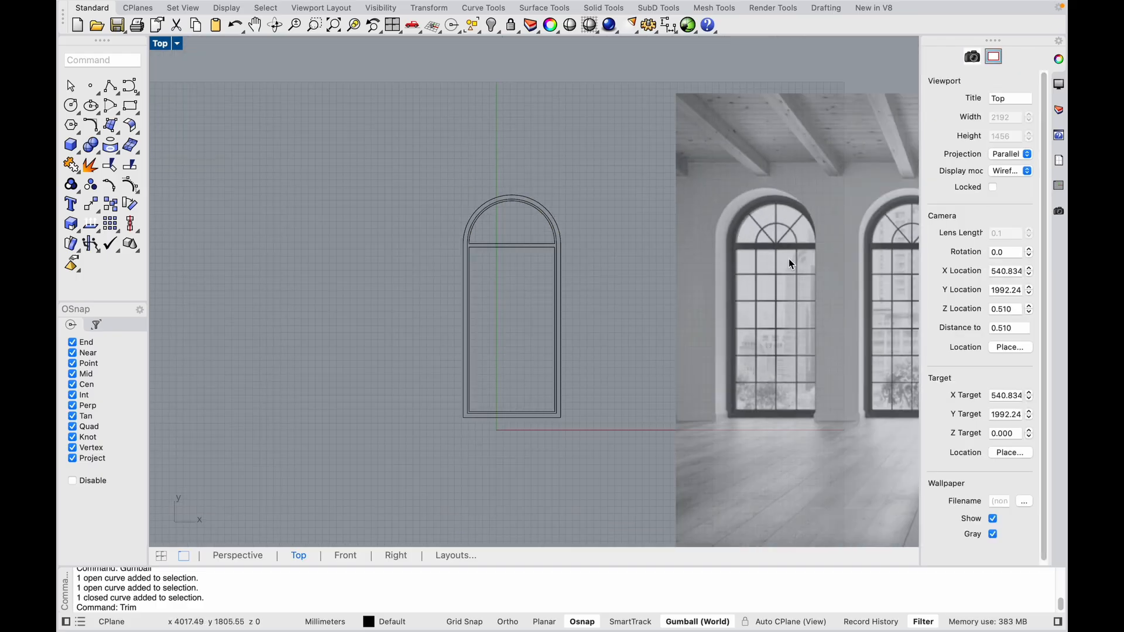
pyautogui.scroll(2, 630, 275)
pyautogui.scroll(-1, 595, 300)
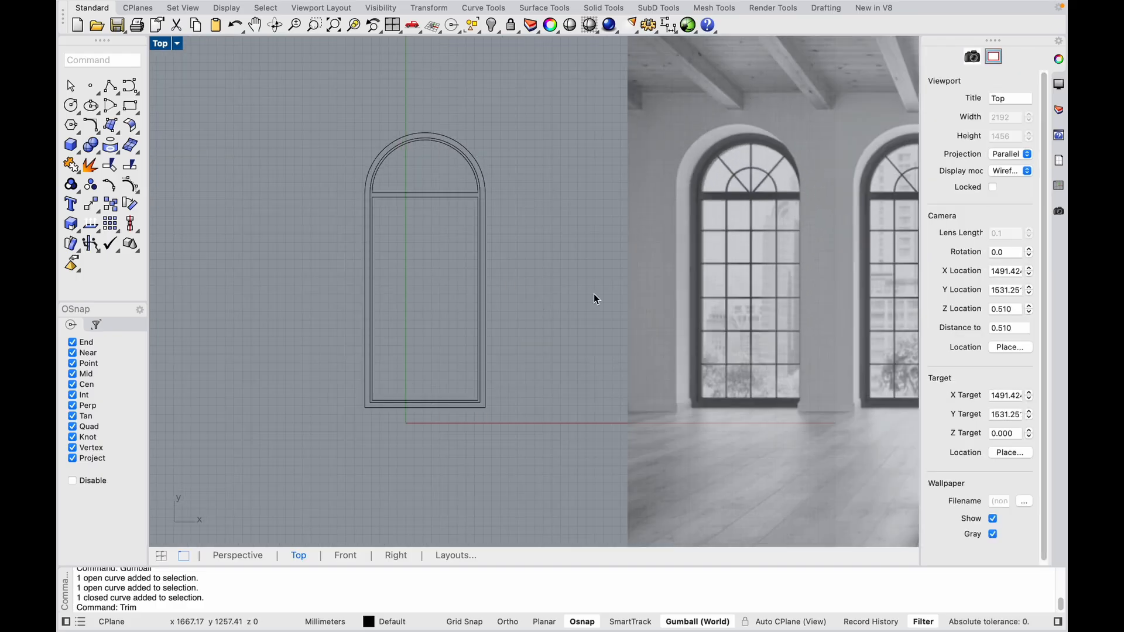
pyautogui.write('li')
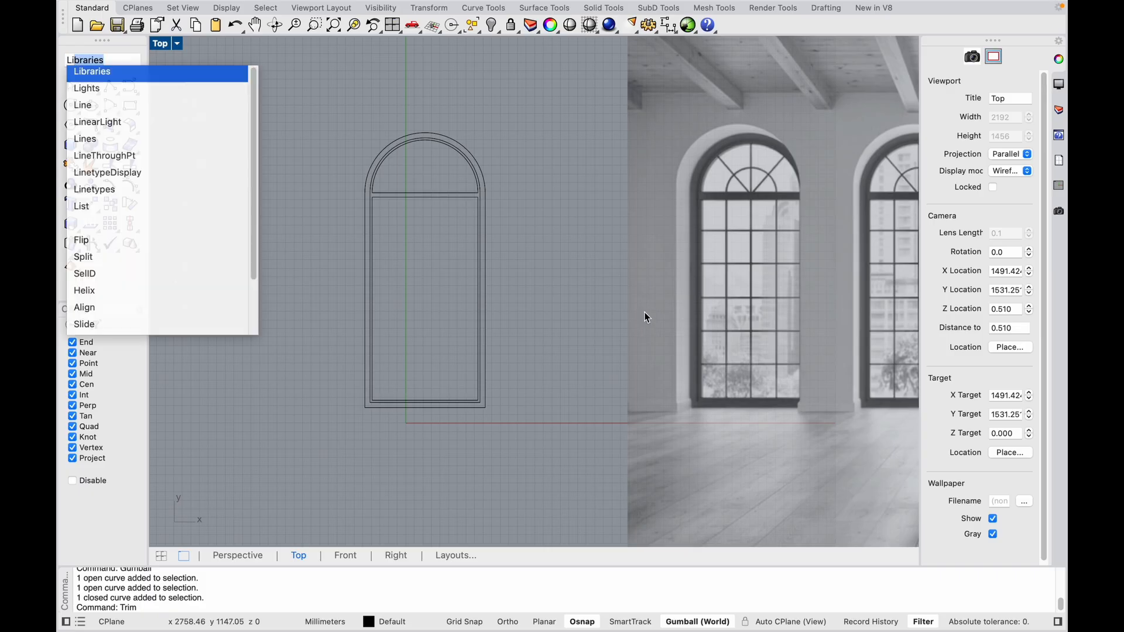
pyautogui.write('ne')
pyautogui.press('Return')
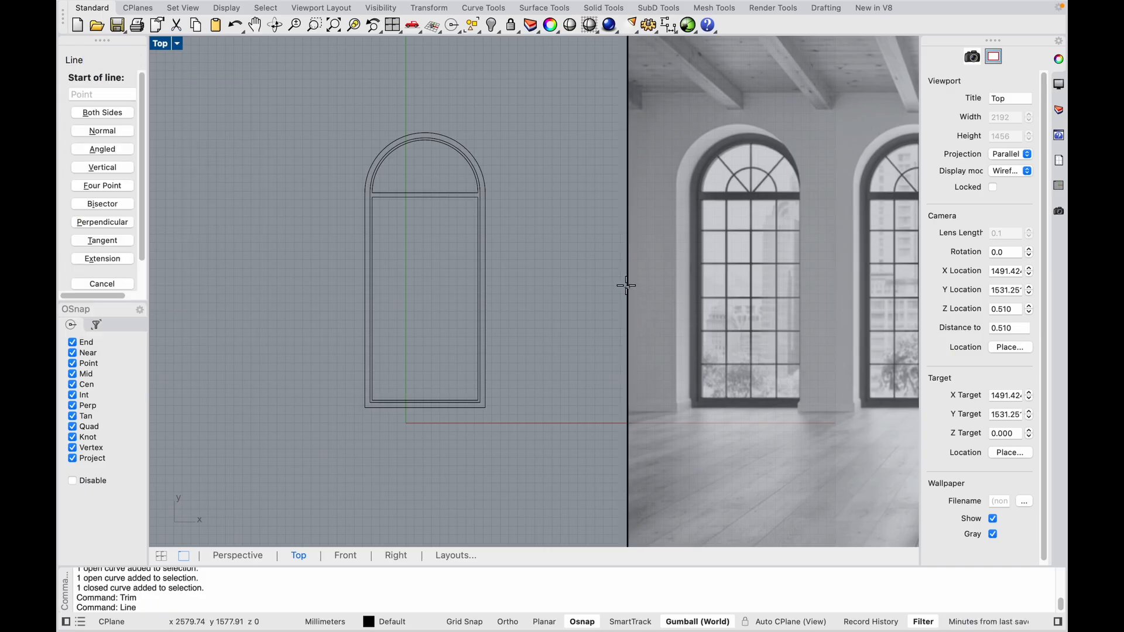
pyautogui.scroll(2, 430, 221)
pyautogui.click(424, 186)
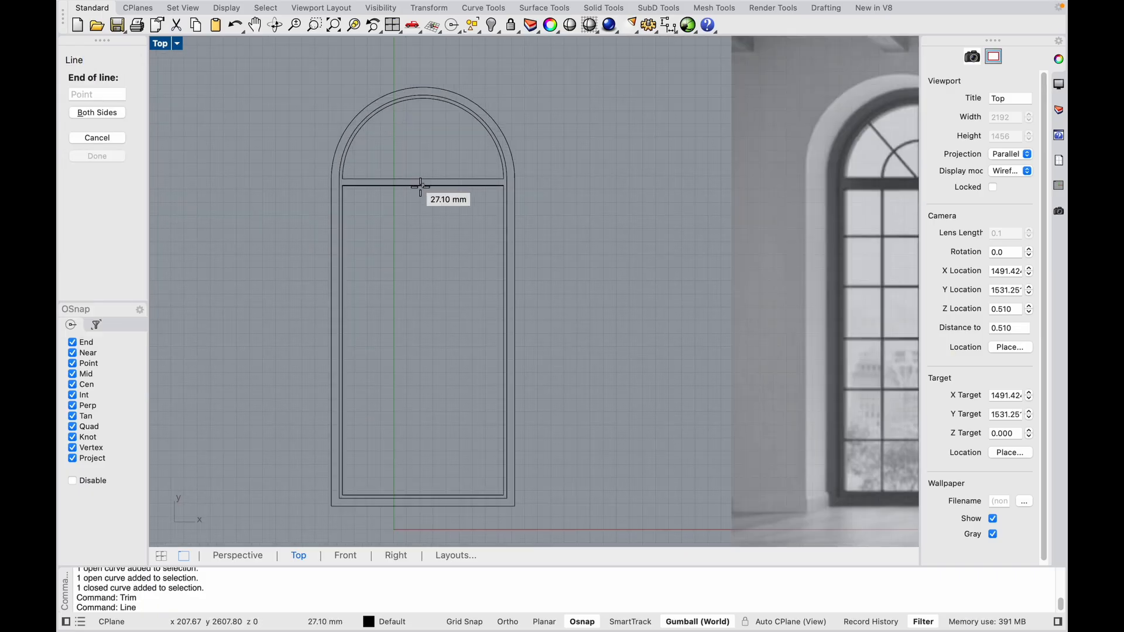
pyautogui.scroll(-2, 398, 398)
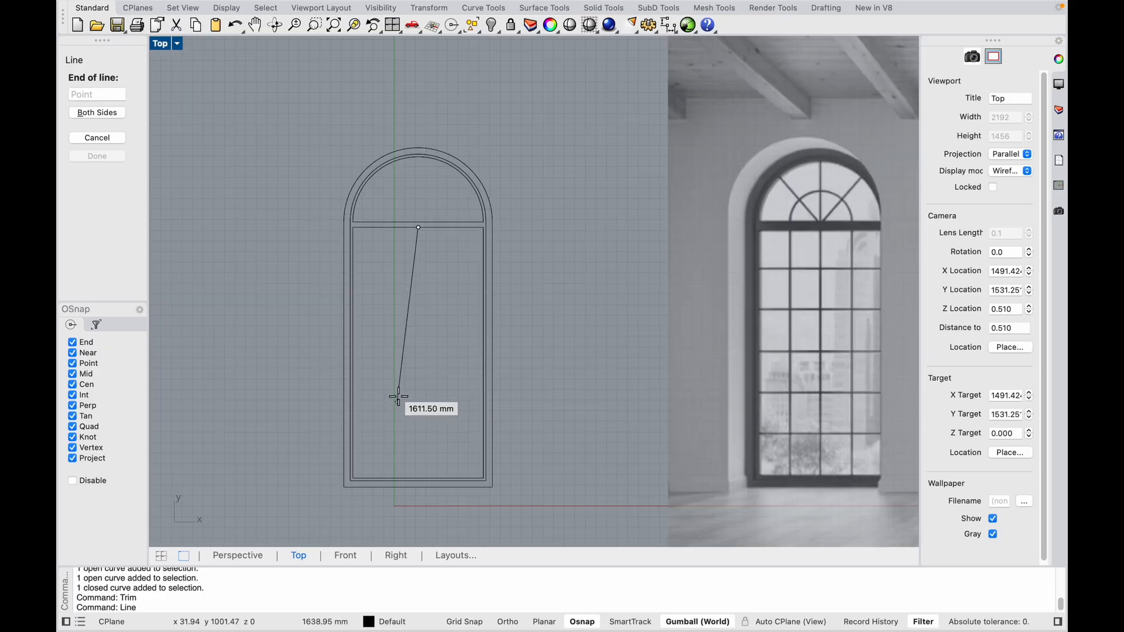
pyautogui.press('Escape')
# Examine how the vertical glazing bars divide the width of the lower part of the picture's window
pyautogui.scroll(4, 653, 401)
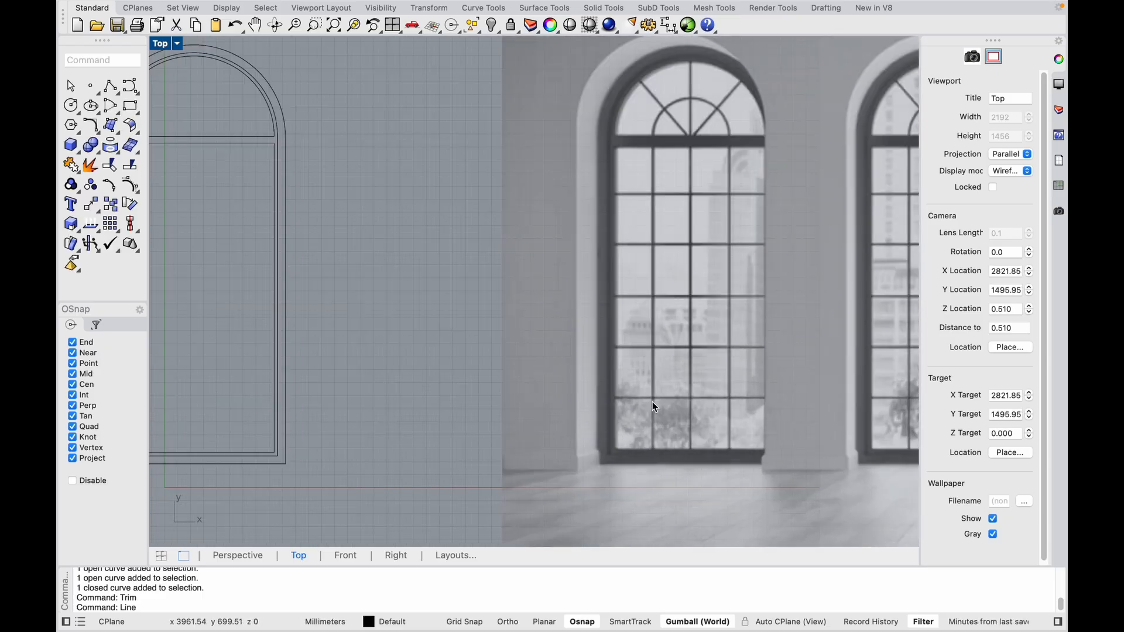
pyautogui.scroll(-2, 630, 427)
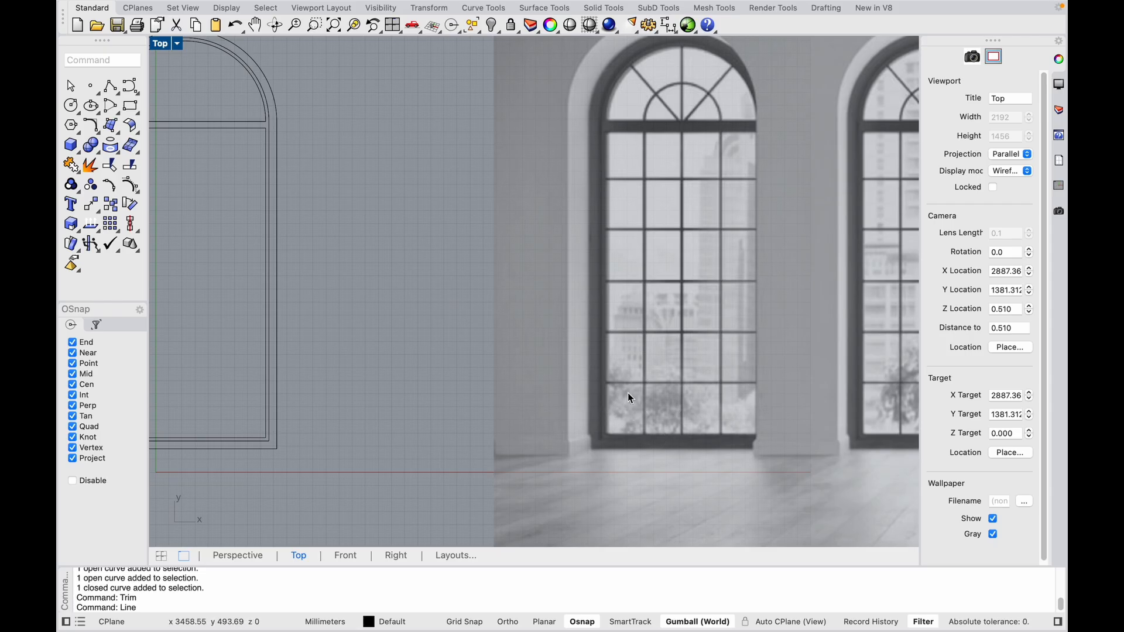
pyautogui.scroll(-2, 631, 399)
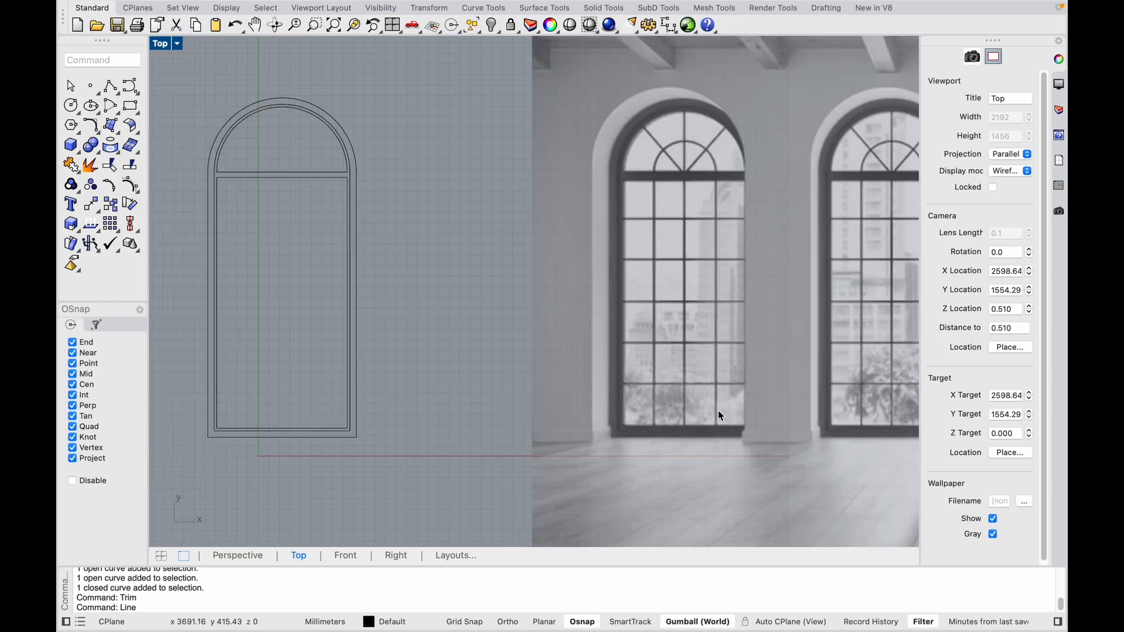
pyautogui.scroll(7, 679, 405)
pyautogui.scroll(-6, 532, 413)
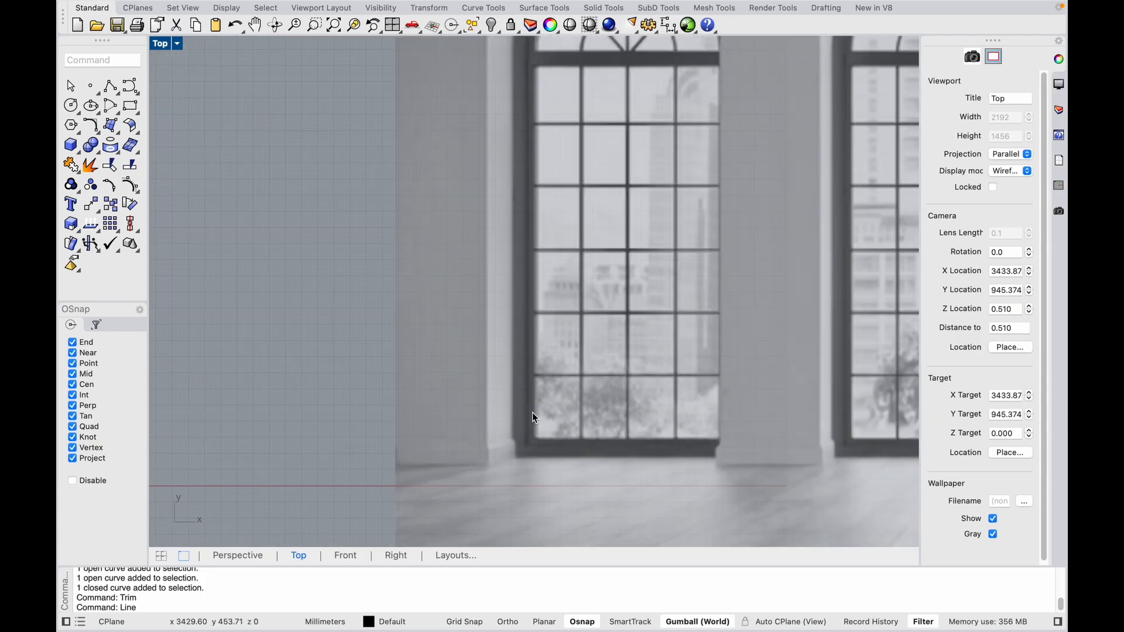
pyautogui.scroll(2, 621, 404)
pyautogui.scroll(-4, 603, 396)
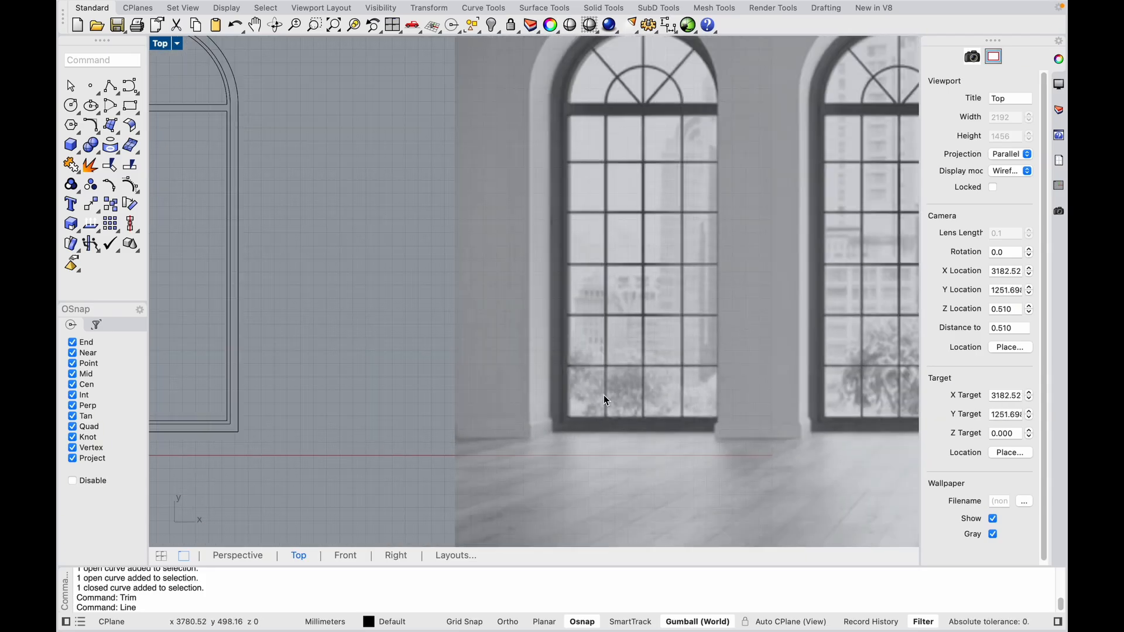
pyautogui.moveTo(508, 384); pyautogui.dragTo(576, 367, button='right')
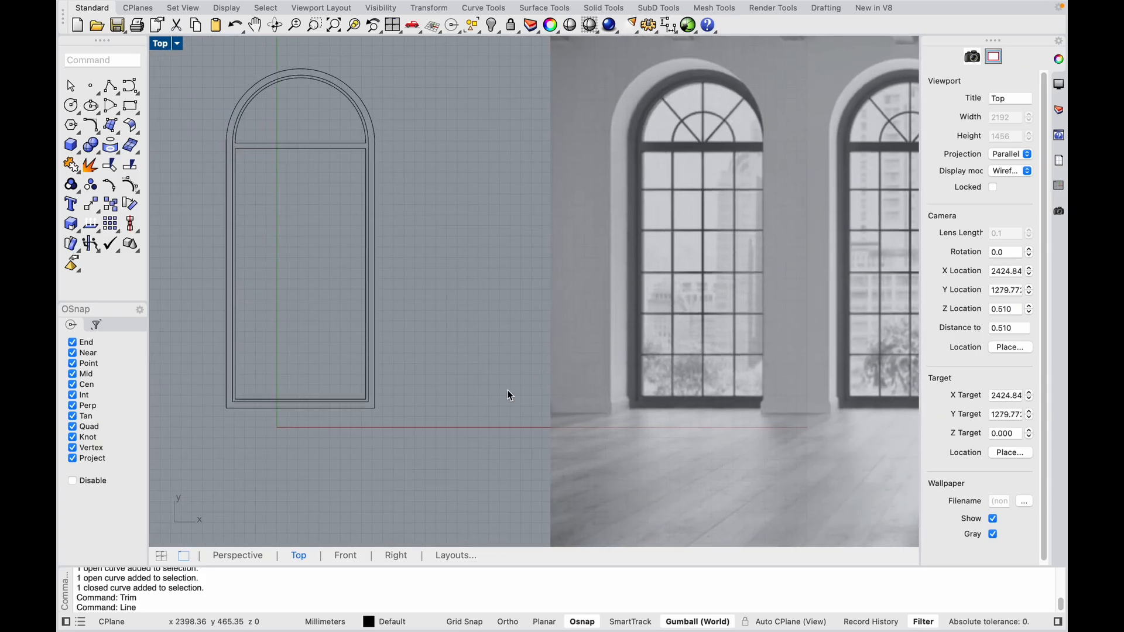
pyautogui.scroll(-2, 473, 394)
pyautogui.scroll(4, 469, 395)
pyautogui.scroll(-2, 361, 414)
pyautogui.moveTo(451, 428); pyautogui.dragTo(541, 400, button='right')
# Divide the bottom segment of the innermost frame curve into 4 segments with Mark Ends on
pyautogui.scroll(6, 387, 378)
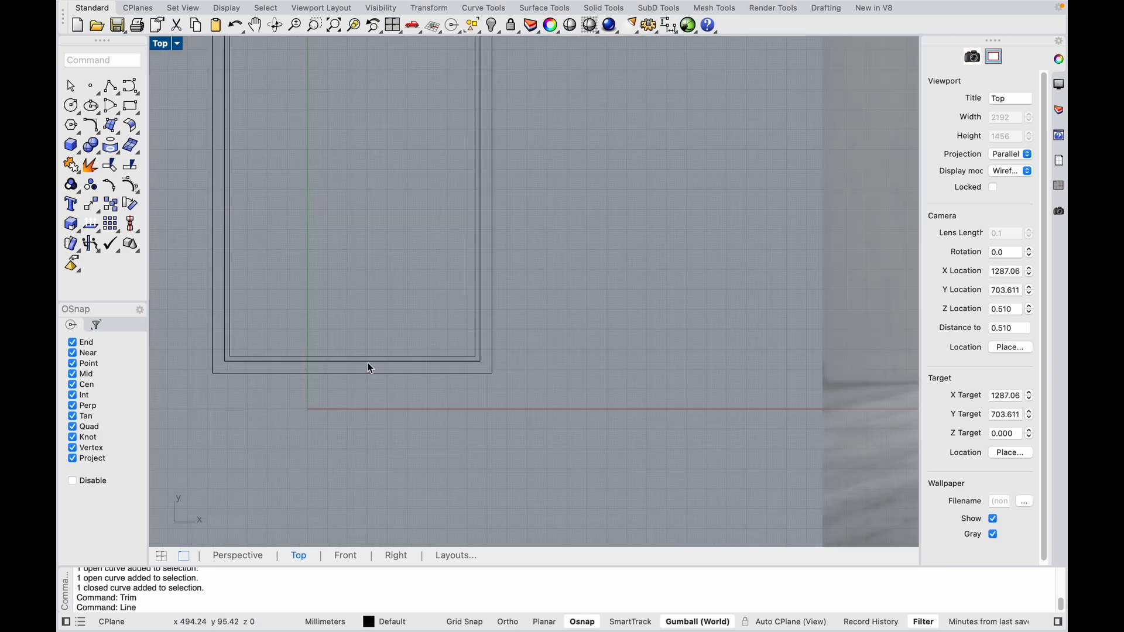
pyautogui.moveTo(417, 437); pyautogui.dragTo(535, 457, button='right')
pyautogui.scroll(2, 364, 359)
pyautogui.scroll(2, 364, 360)
pyautogui.scroll(-4, 356, 378)
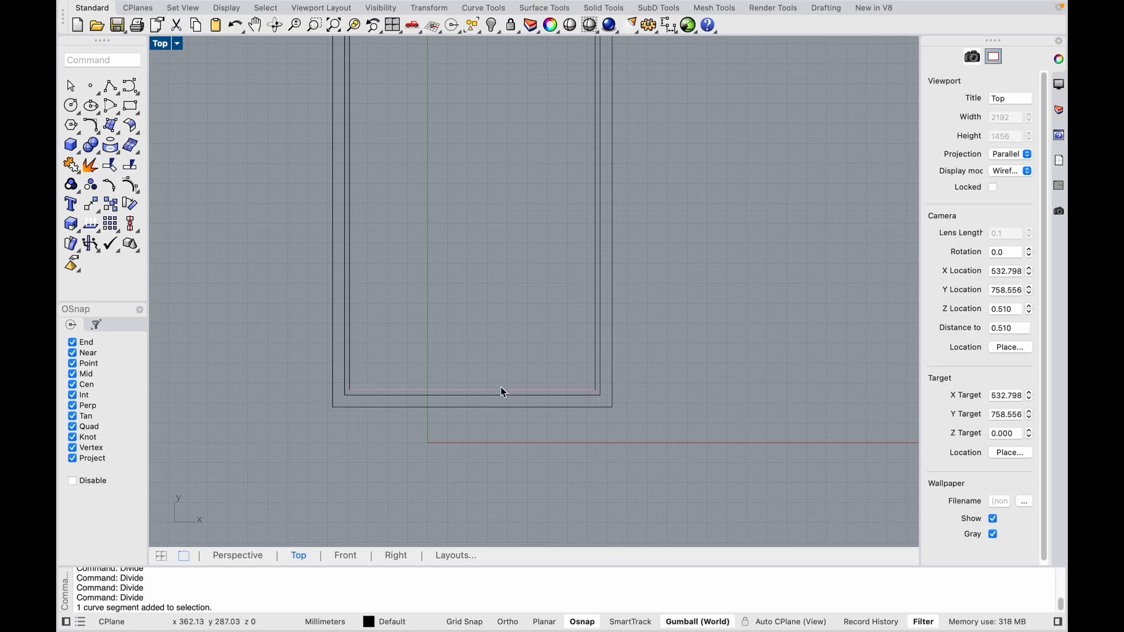
pyautogui.click(508, 391)
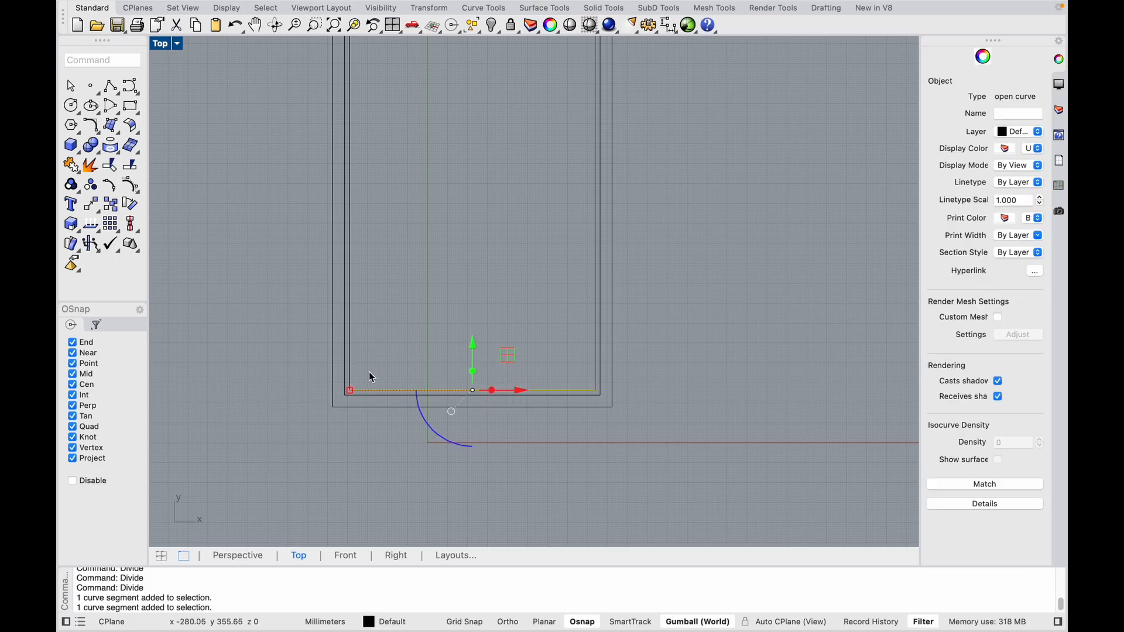
pyautogui.write('divide')
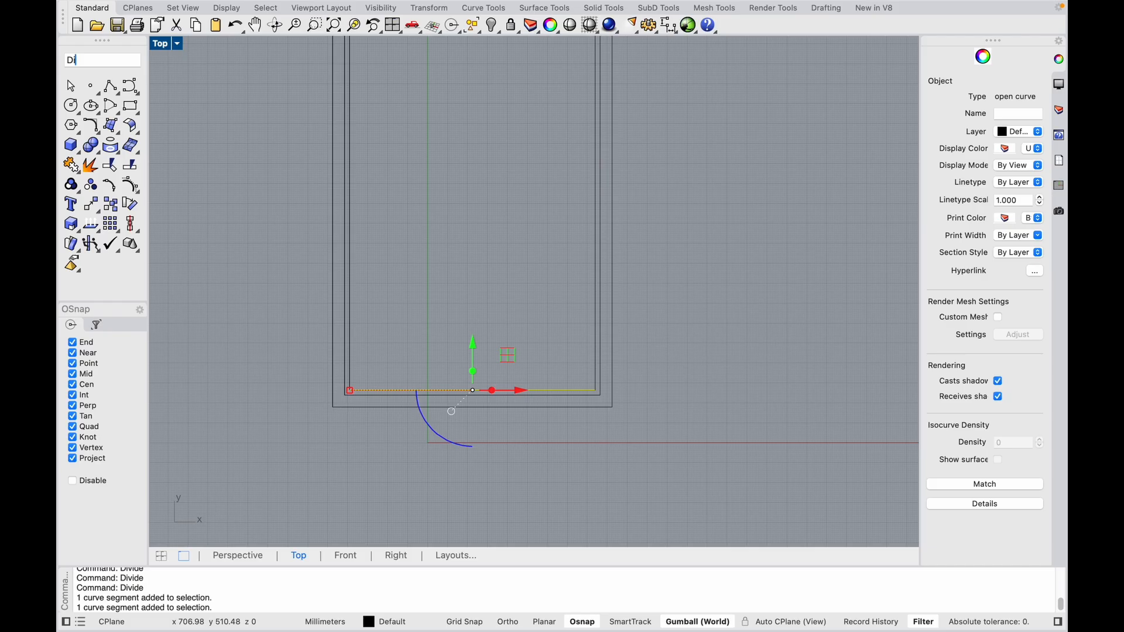
pyautogui.press('Return')
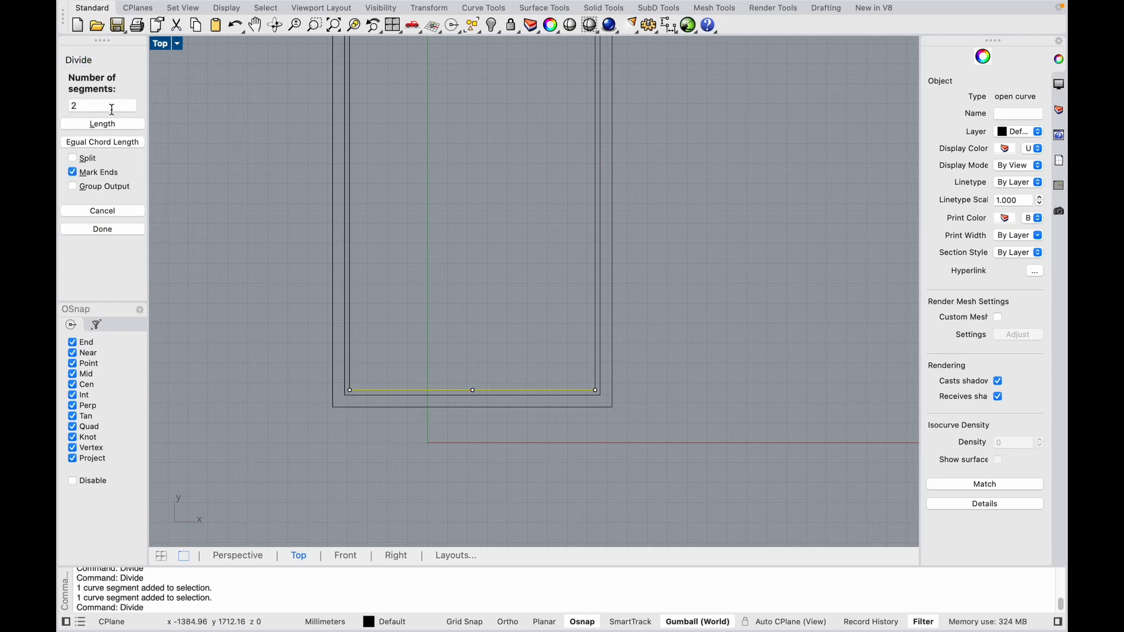
pyautogui.scroll(-12, 311, 442)
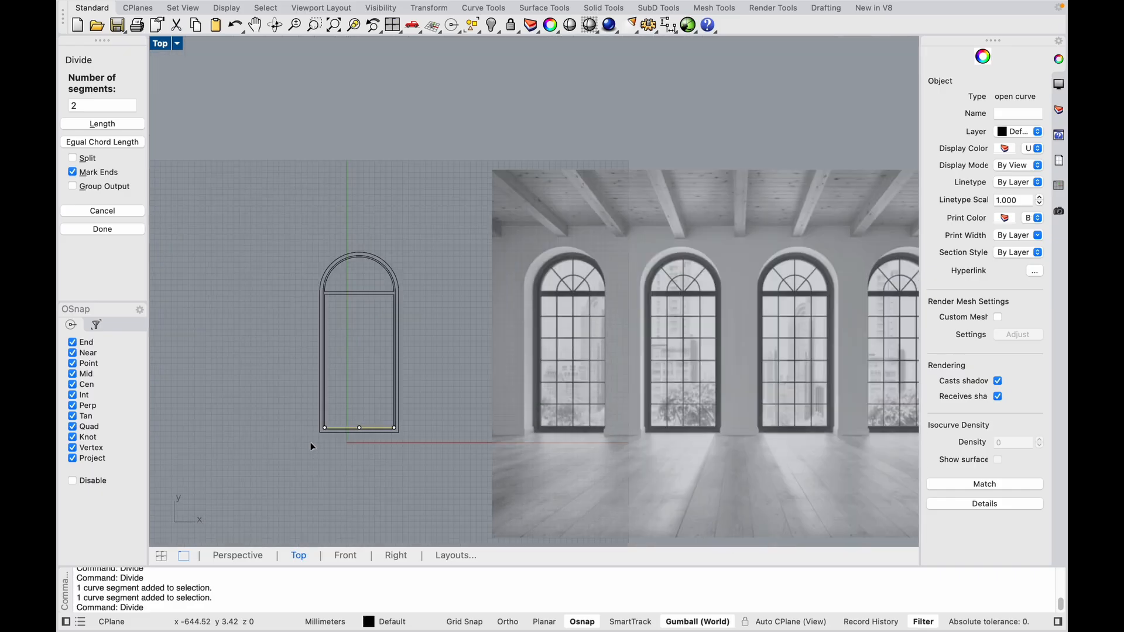
pyautogui.scroll(8, 261, 354)
pyautogui.write('4')
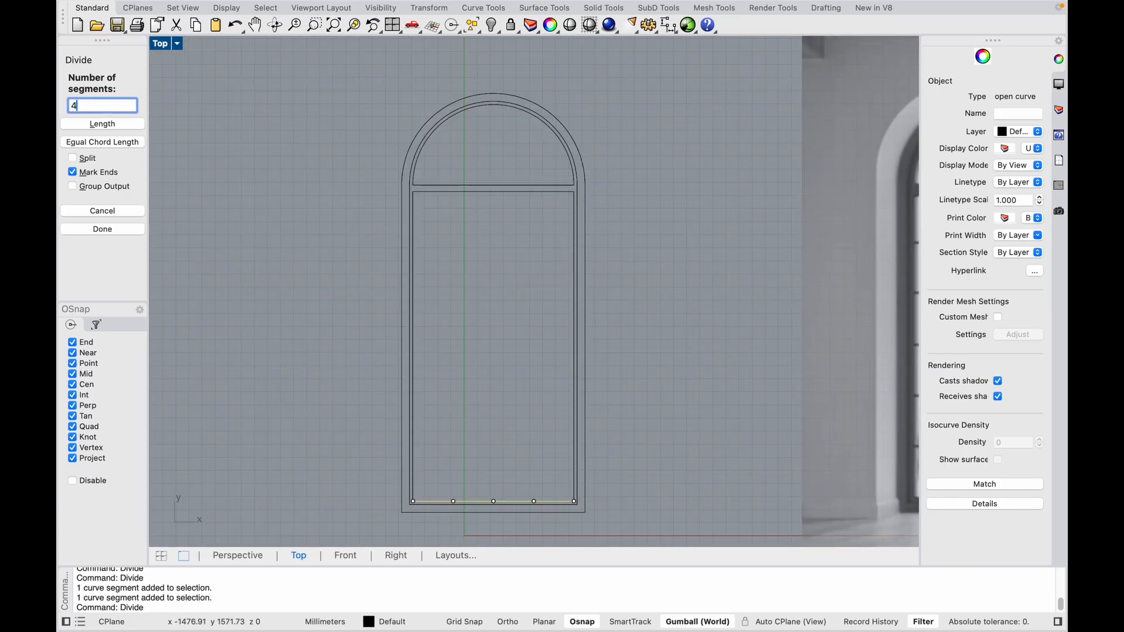
pyautogui.press('Return')
# Extrude the three intermediate division points upward in the Y direction into vertical lines for the glazing bars
pyautogui.scroll(-4, 451, 348)
pyautogui.scroll(10, 432, 450)
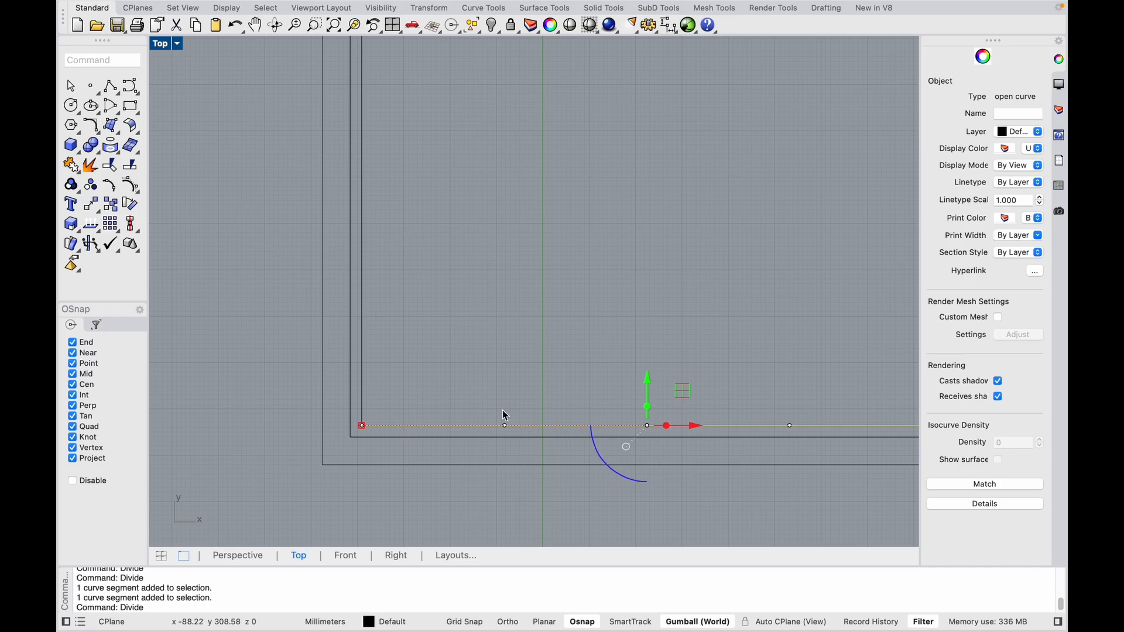
pyautogui.press('Escape')
pyautogui.scroll(-4, 488, 397)
pyautogui.moveTo(469, 349); pyautogui.dragTo(720, 451)
pyautogui.moveTo(593, 401); pyautogui.dragTo(521, 264)
pyautogui.click(442, 280)
pyautogui.scroll(8, 486, 415)
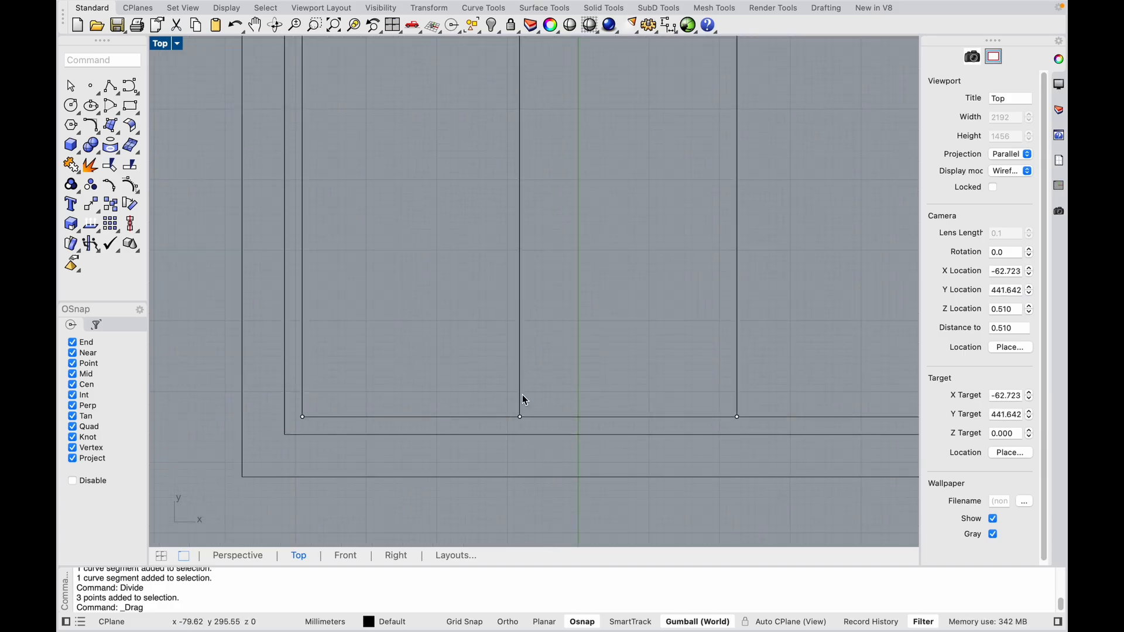
# Offset copies of the leftmost vertical bar line 15 mm to each side in the X direction
pyautogui.scroll(-4, 356, 403)
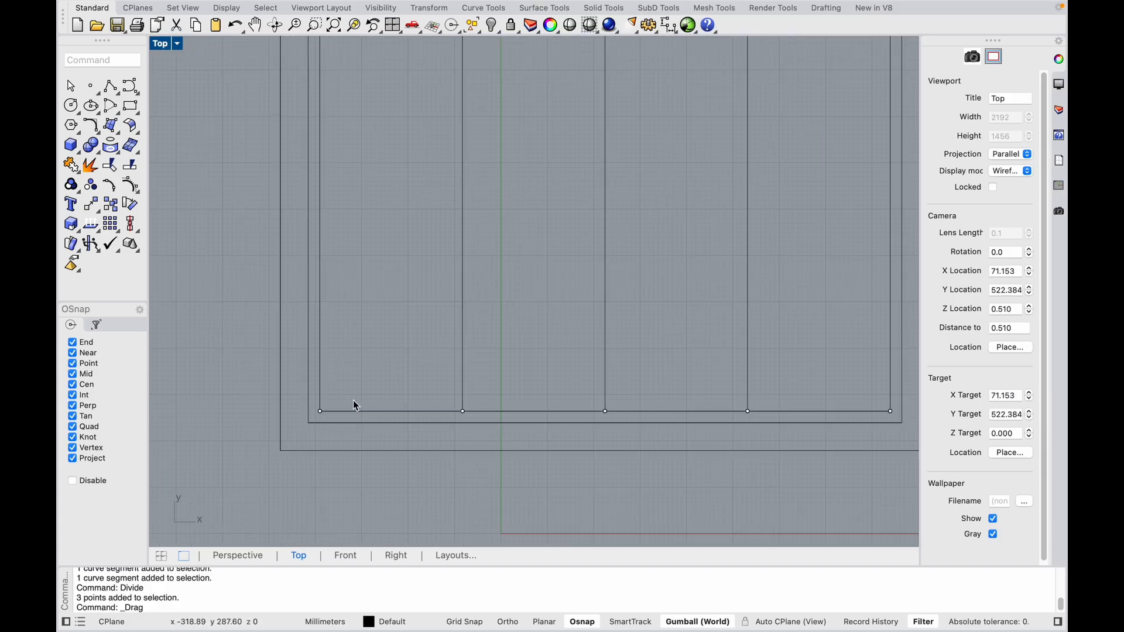
pyautogui.click(465, 370)
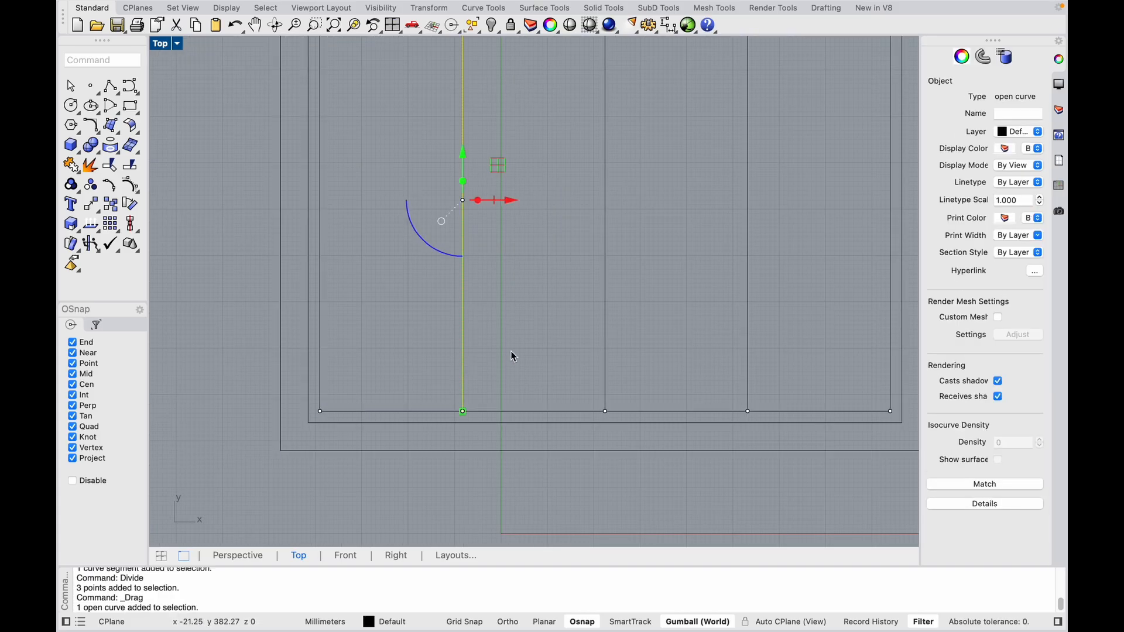
pyautogui.click(513, 201)
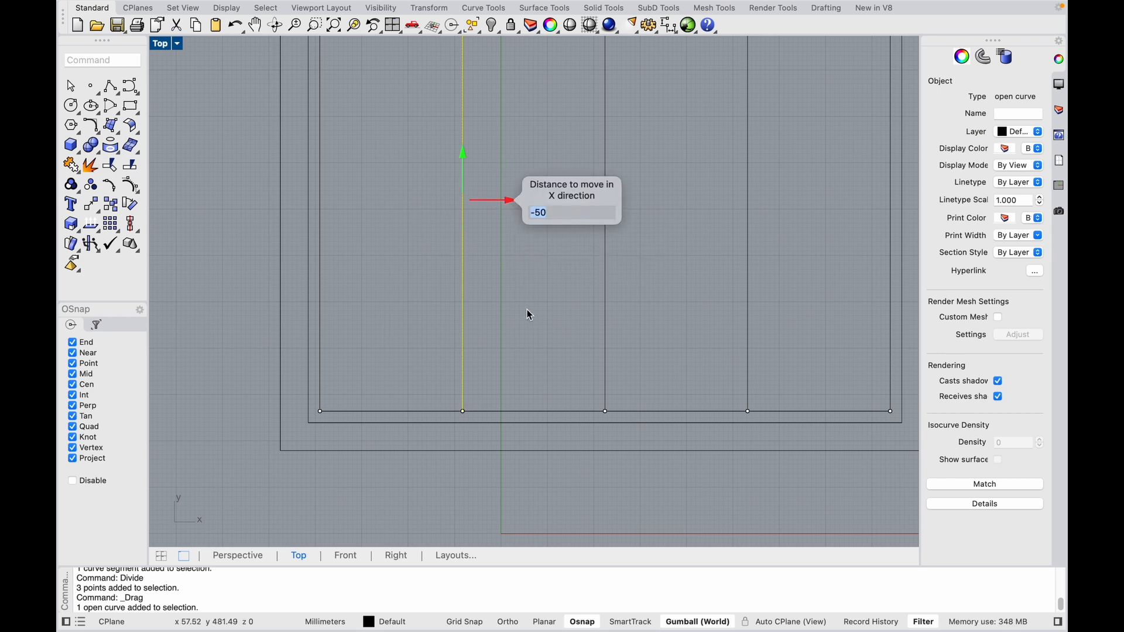
pyautogui.write('10')
pyautogui.press('Return')
pyautogui.click(493, 367)
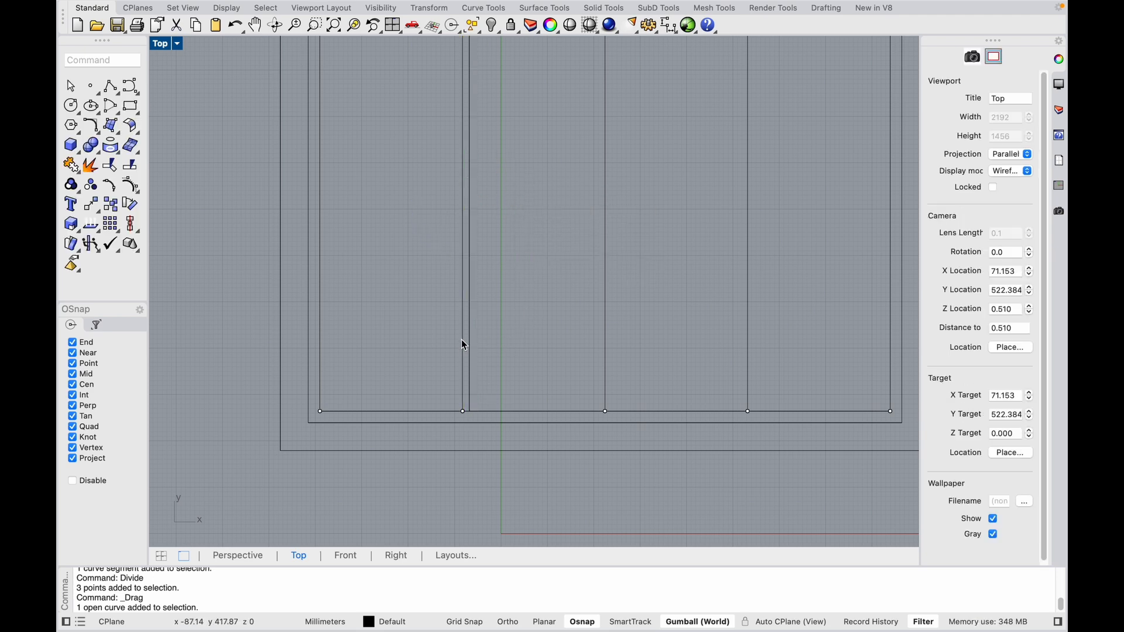
pyautogui.click(462, 341)
pyautogui.click(508, 198)
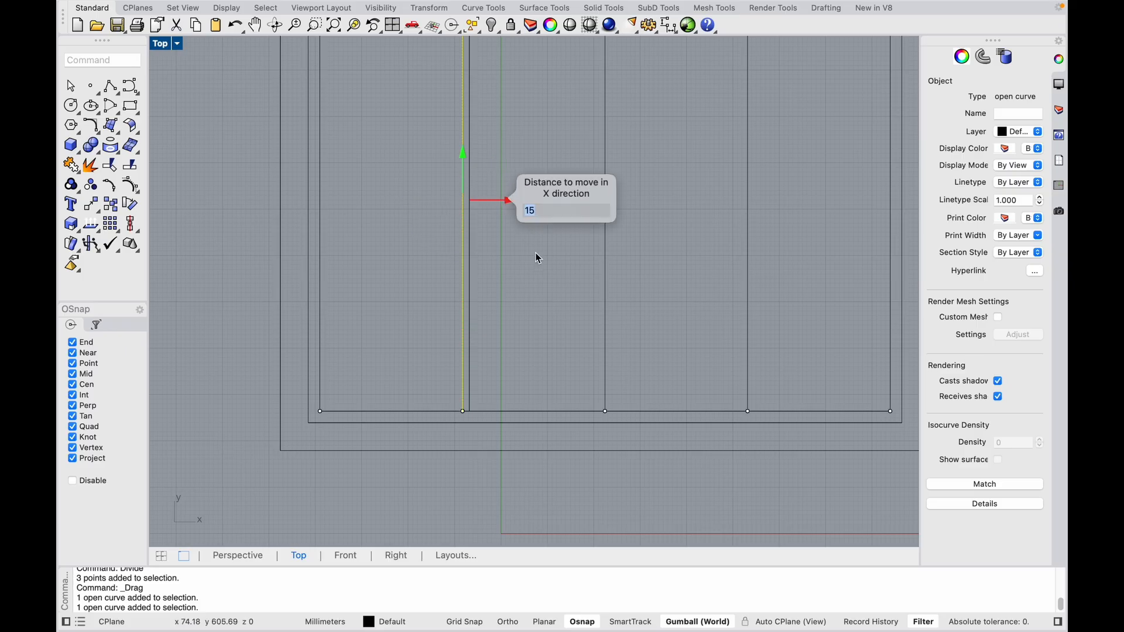
pyautogui.write('-15')
pyautogui.press('Return')
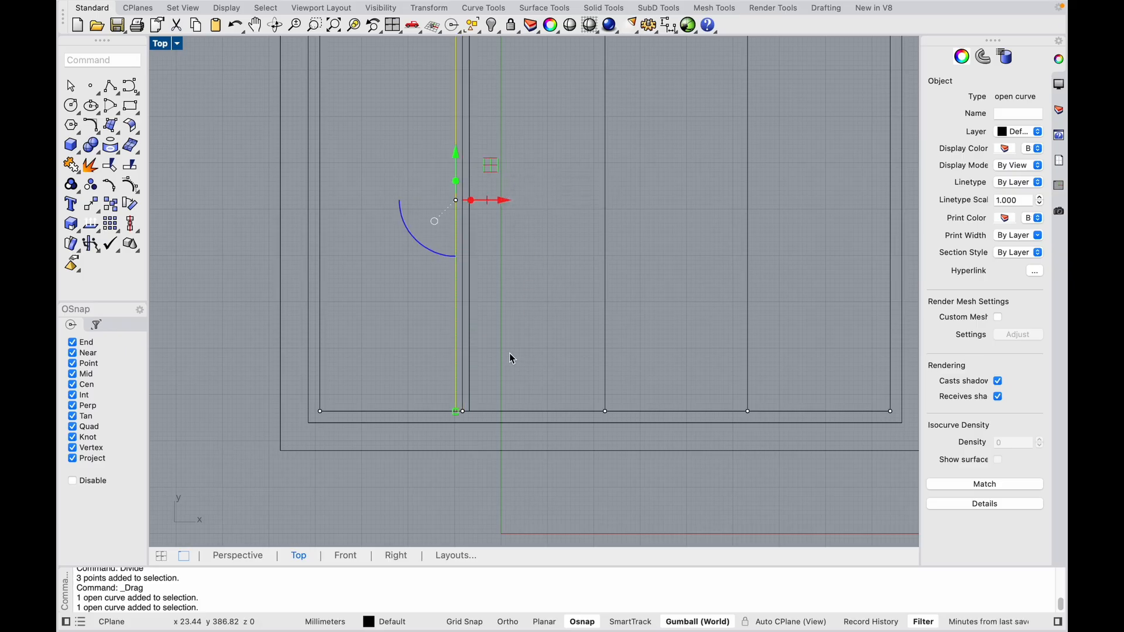
# Copy the pair of offset bar lines from the first division point to the middle and right division points
pyautogui.keyDown('shift'); pyautogui.click(469, 357); pyautogui.keyUp('shift')
pyautogui.write('copy')
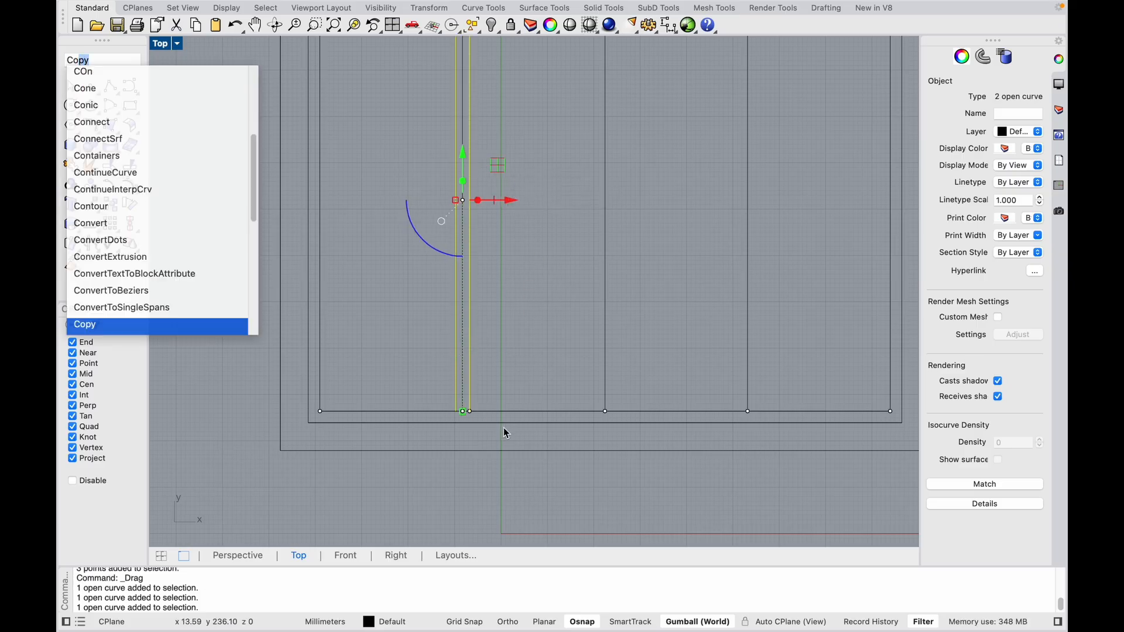
pyautogui.press('Return')
pyautogui.click(462, 412)
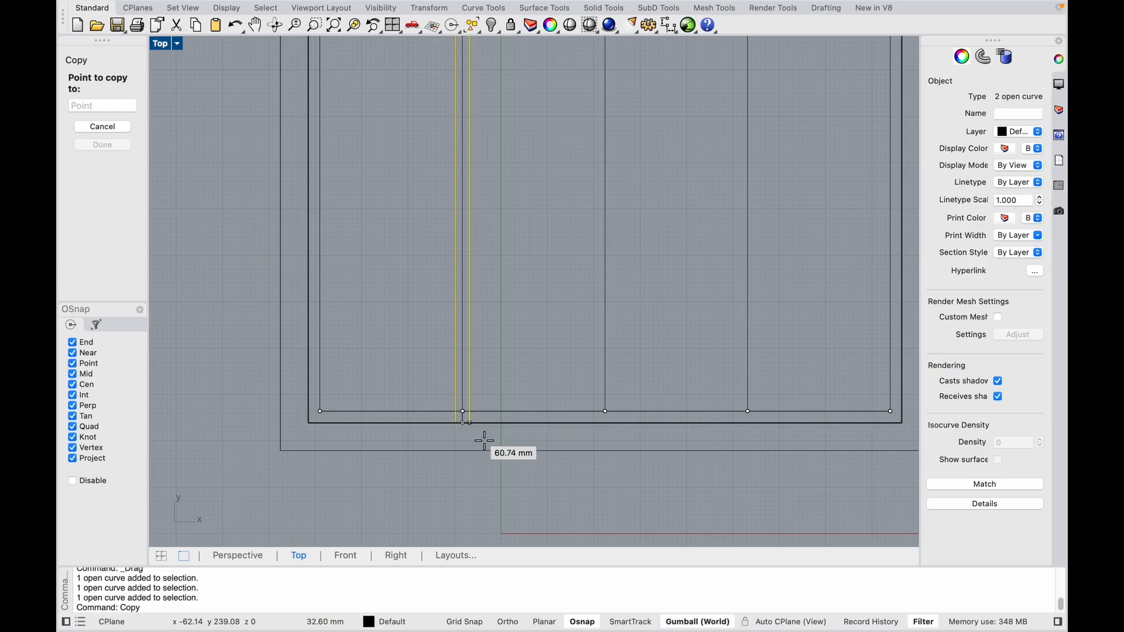
pyautogui.click(606, 411)
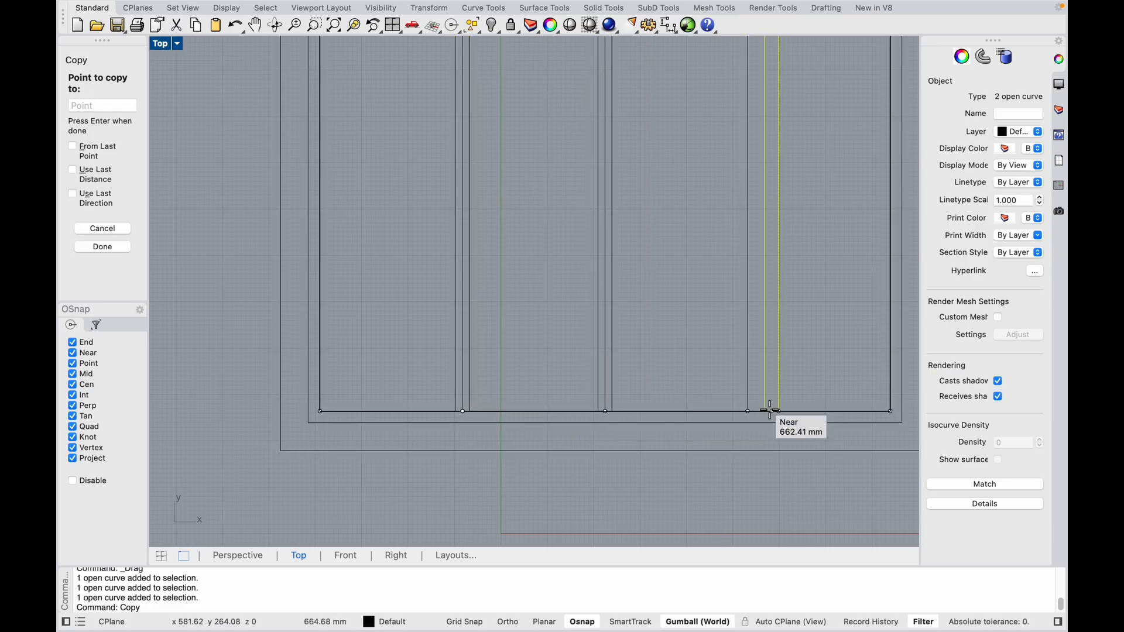
pyautogui.click(748, 412)
pyautogui.press('Return')
pyautogui.scroll(-4, 601, 392)
pyautogui.click(560, 358)
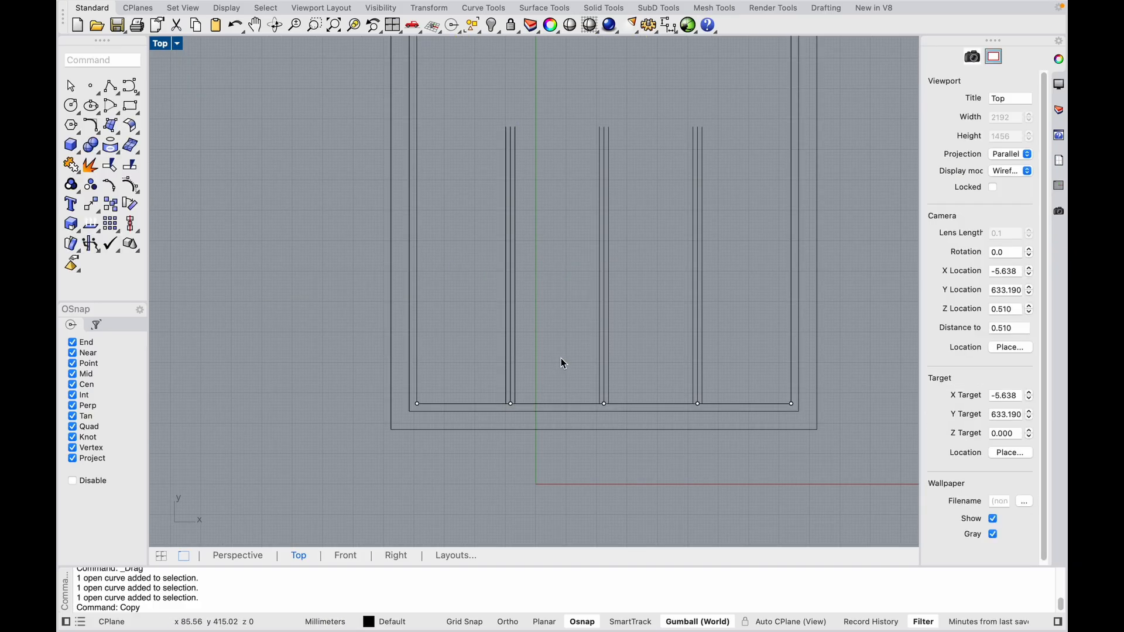
# Measure the clear widths of the second bay and the leftmost bay along the bottom edge using Line
pyautogui.scroll(6, 510, 386)
pyautogui.scroll(-5, 503, 398)
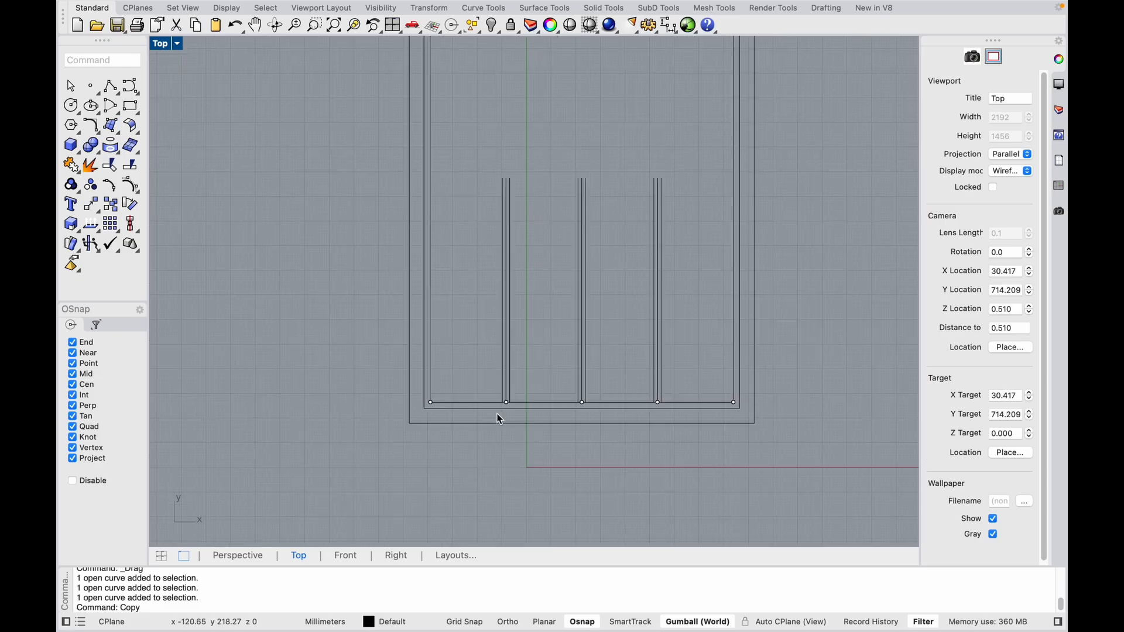
pyautogui.scroll(5, 504, 404)
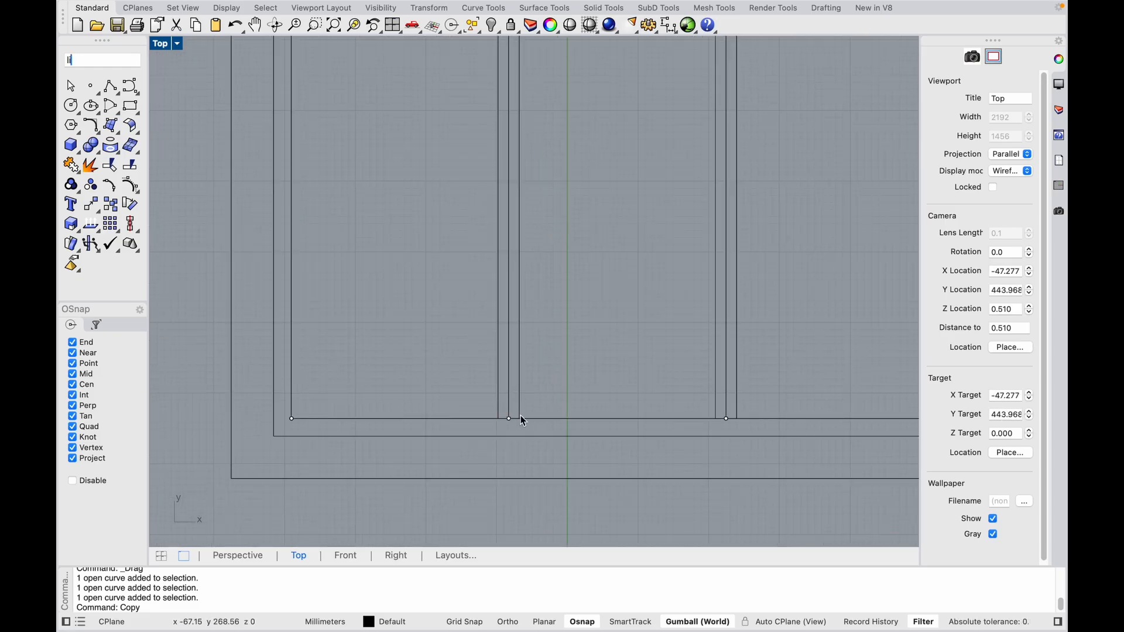
pyautogui.write('ne')
pyautogui.press('Return')
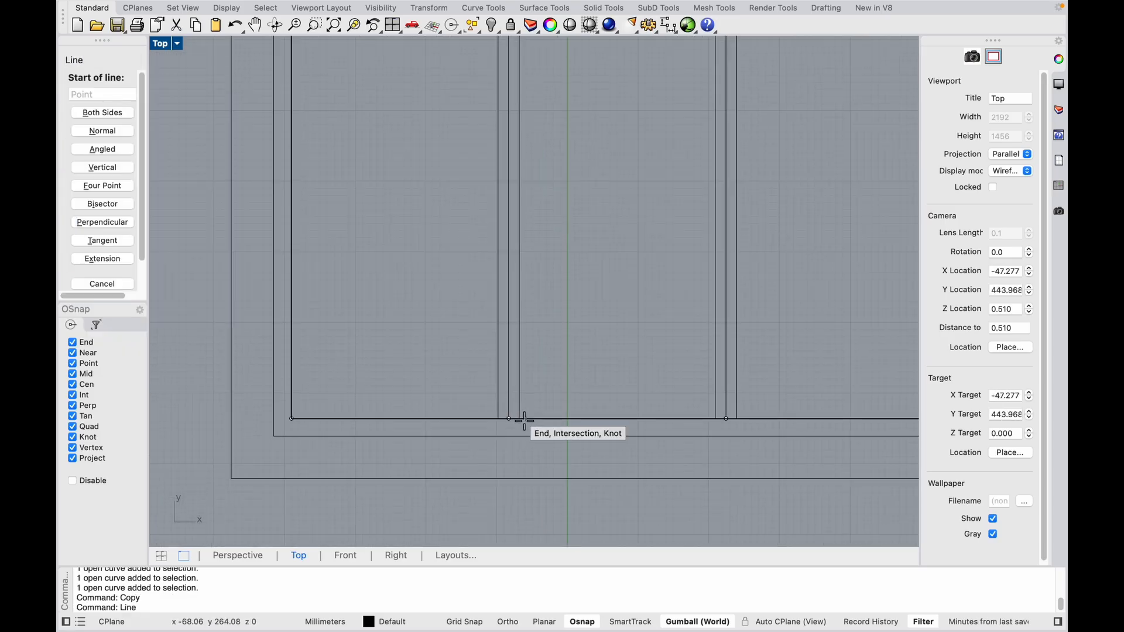
pyautogui.click(524, 419)
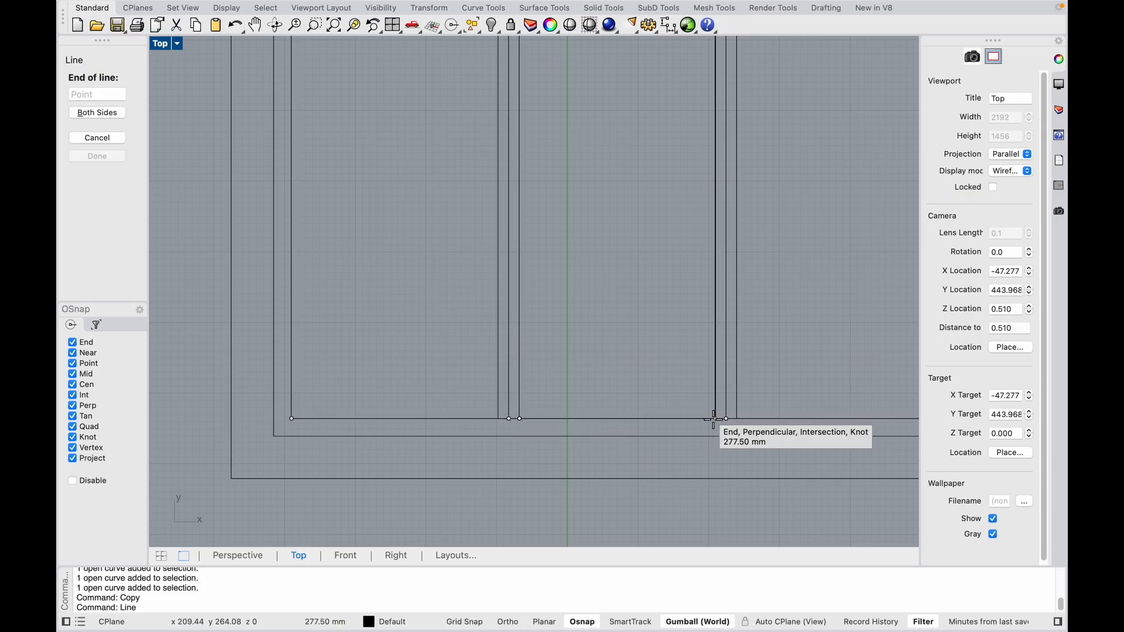
pyautogui.click(714, 419)
pyautogui.press('Return')
pyautogui.click(497, 419)
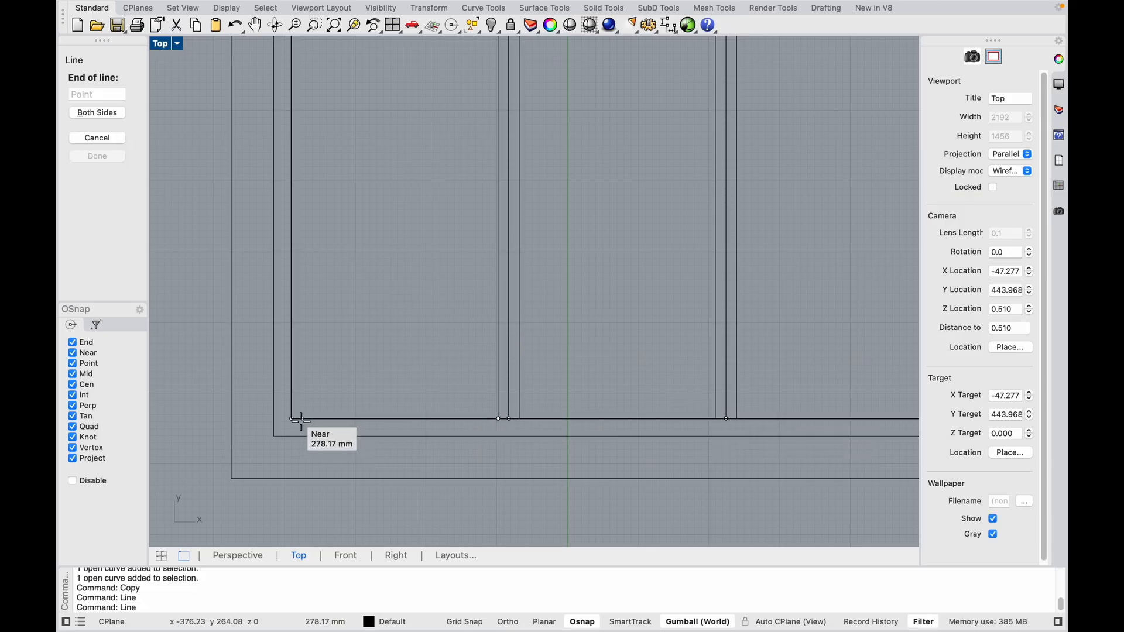
pyautogui.click(296, 419)
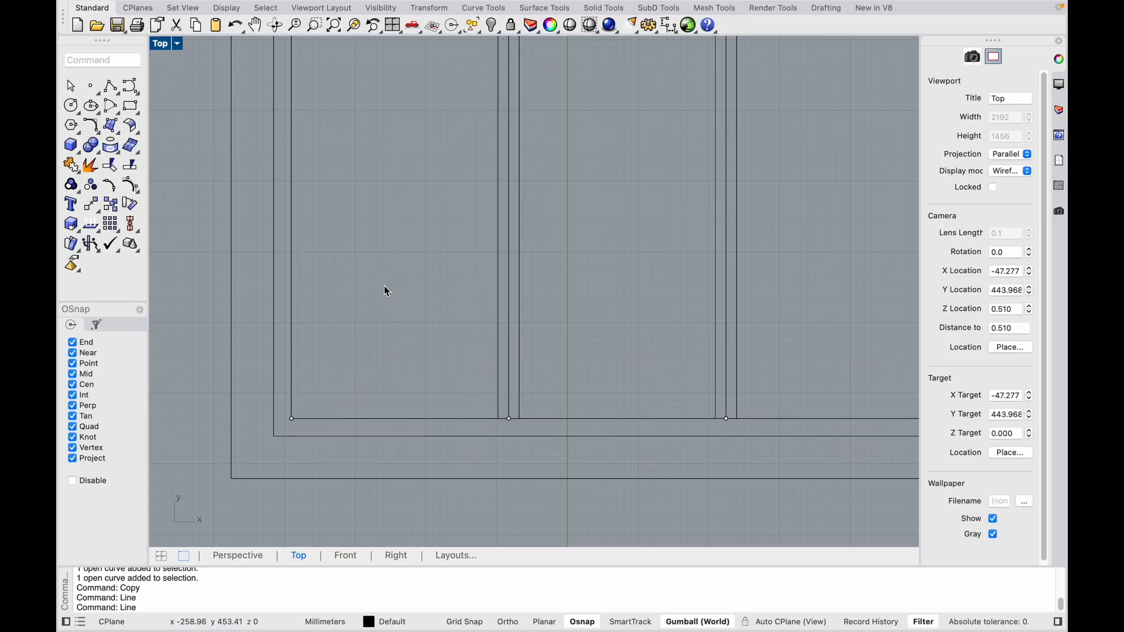
# Repeat the Line measurement between the first two bars, and measure the leftmost bay up to the frame's inner corner
pyautogui.write('Line')
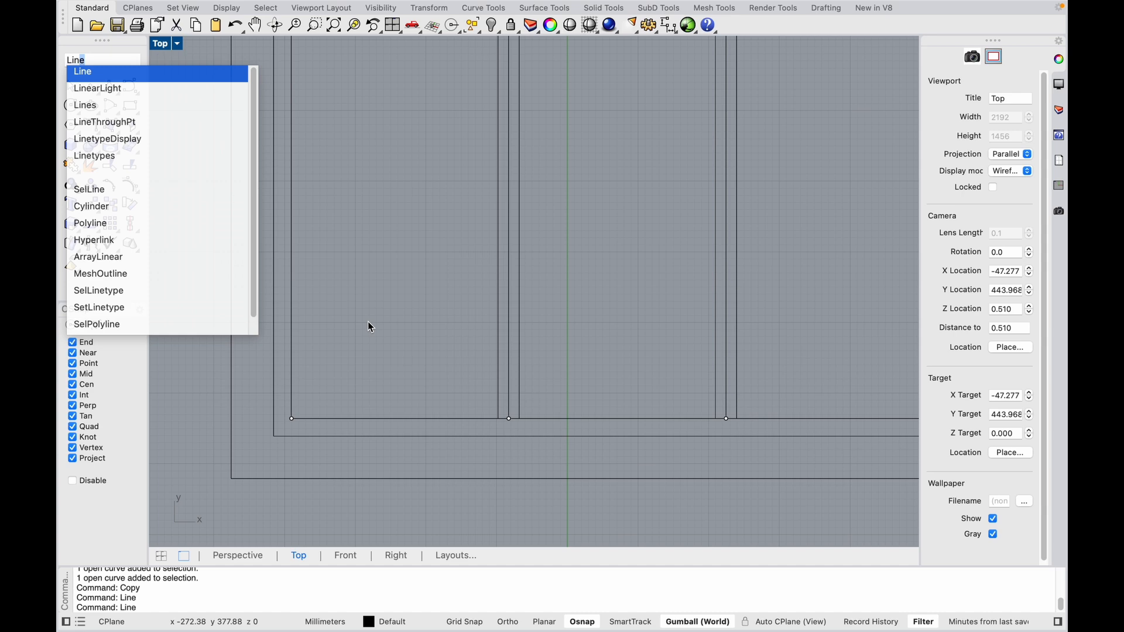
pyautogui.press('Return')
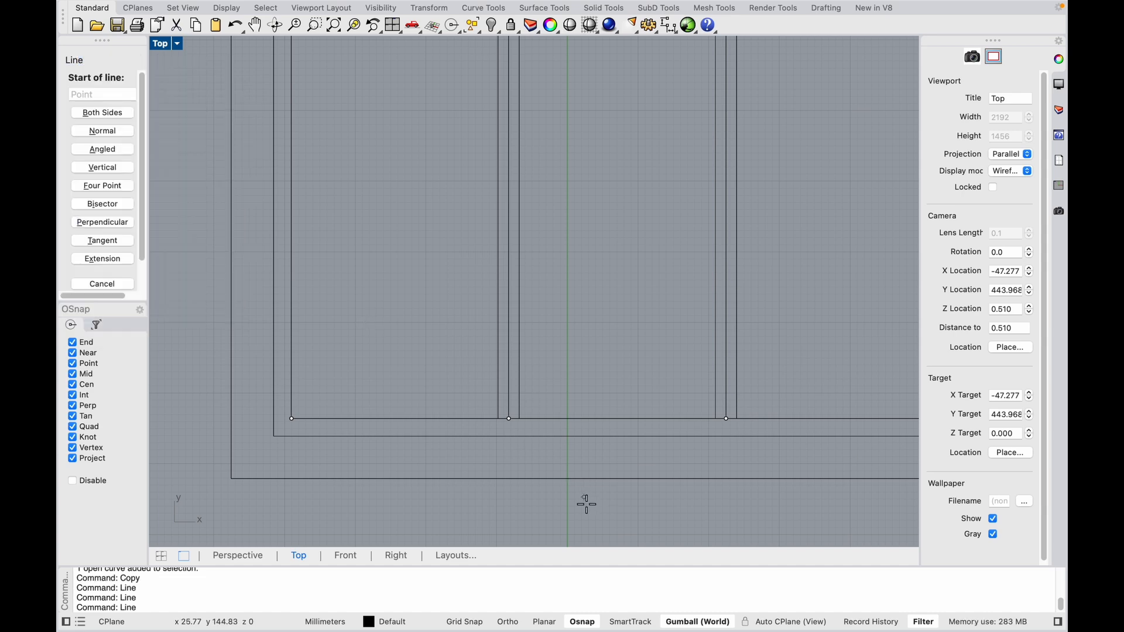
pyautogui.click(509, 420)
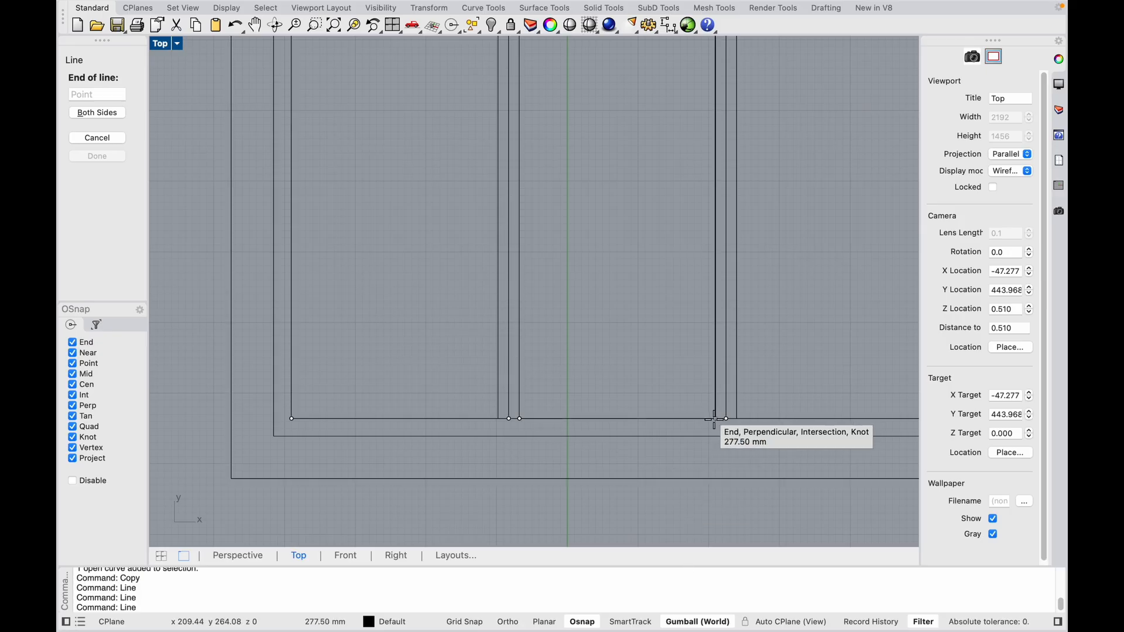
pyautogui.press('Escape')
pyautogui.press('Return')
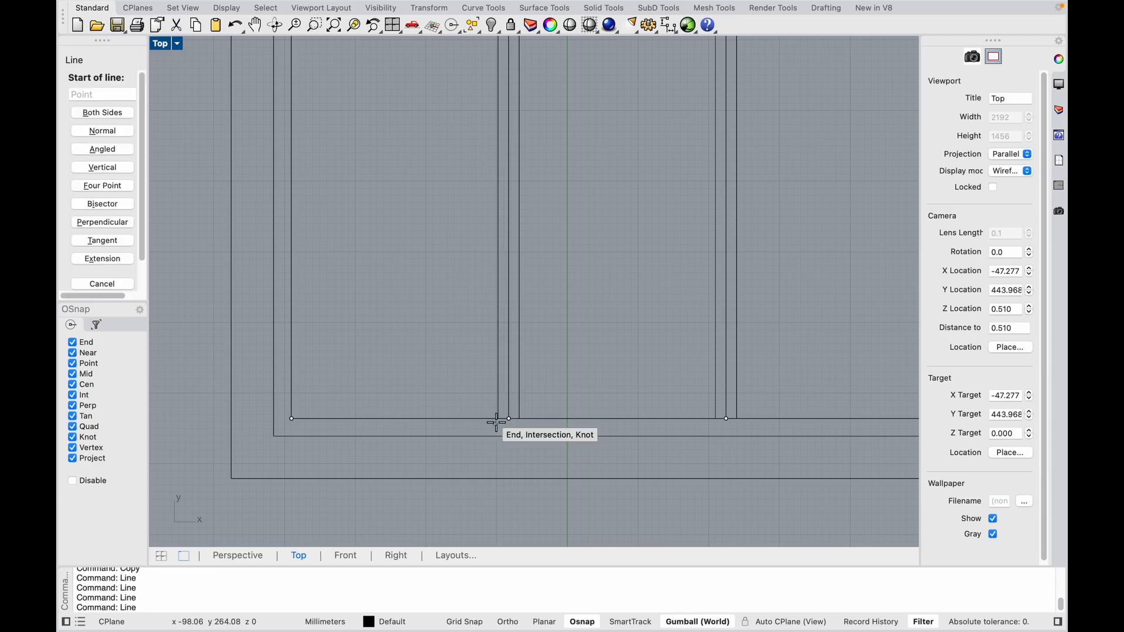
pyautogui.click(498, 420)
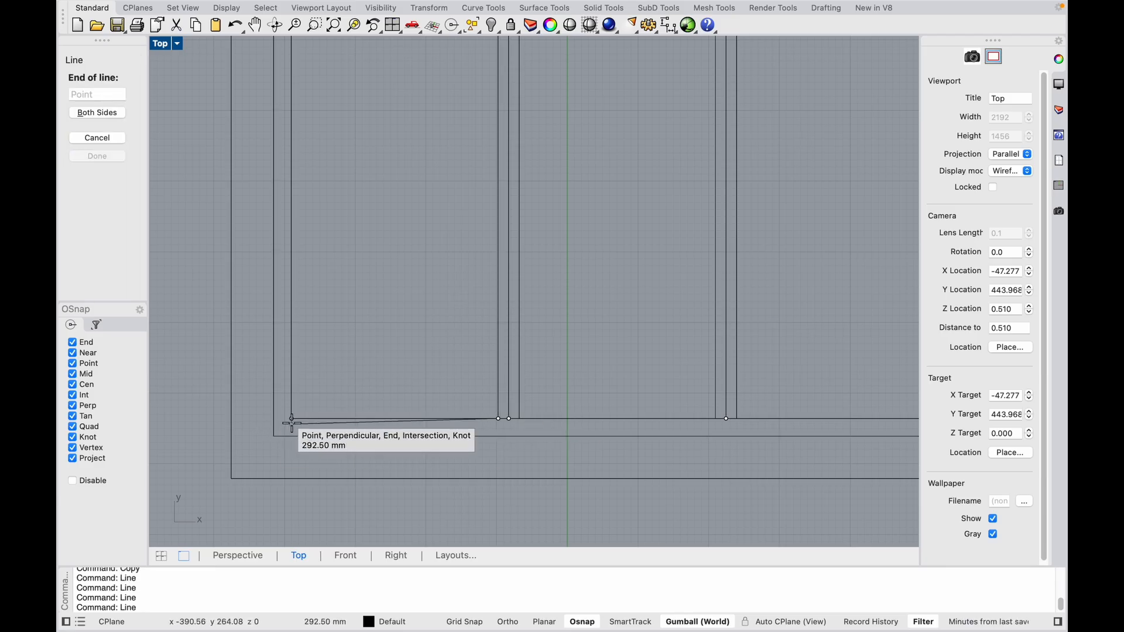
pyautogui.click(292, 419)
# Copy the first bar's right edge line from its division point to the division point at the frame's lower left corner
pyautogui.scroll(-3, 468, 421)
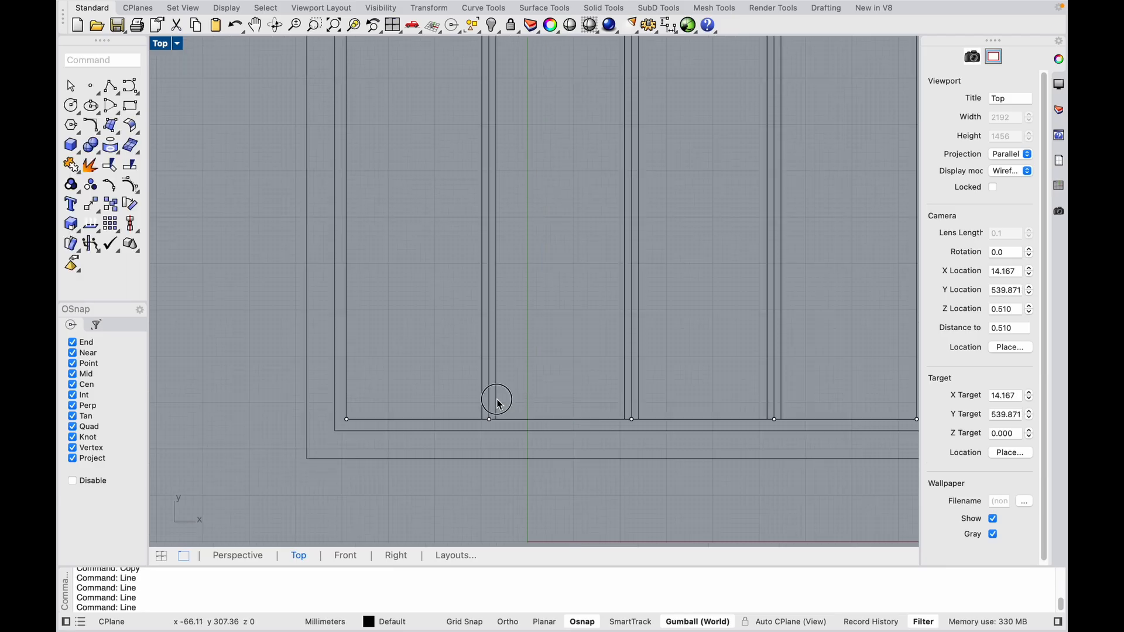
pyautogui.click(500, 404)
pyautogui.write('Copy')
pyautogui.press('Return')
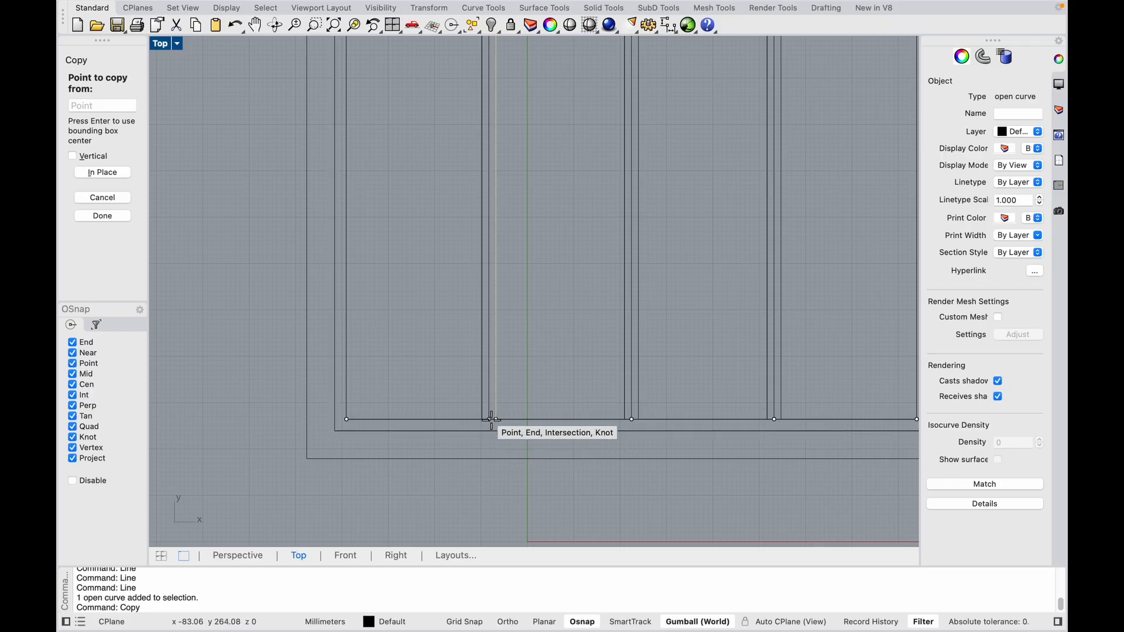
pyautogui.click(489, 420)
pyautogui.click(346, 420)
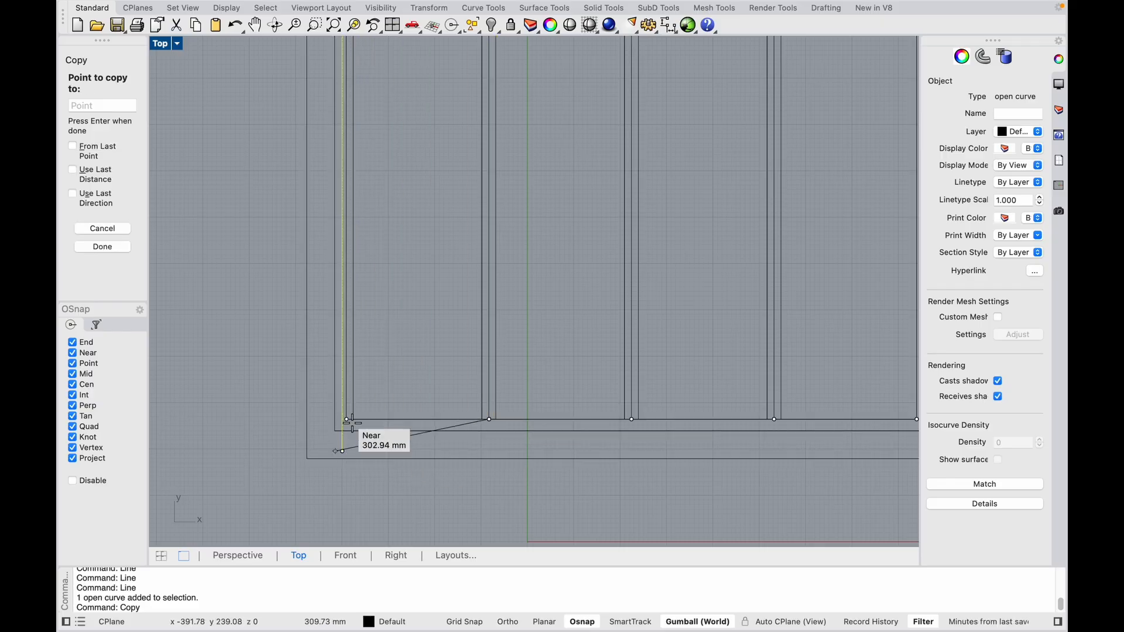
pyautogui.scroll(-2, 361, 416)
pyautogui.press('Return')
pyautogui.scroll(3, 365, 399)
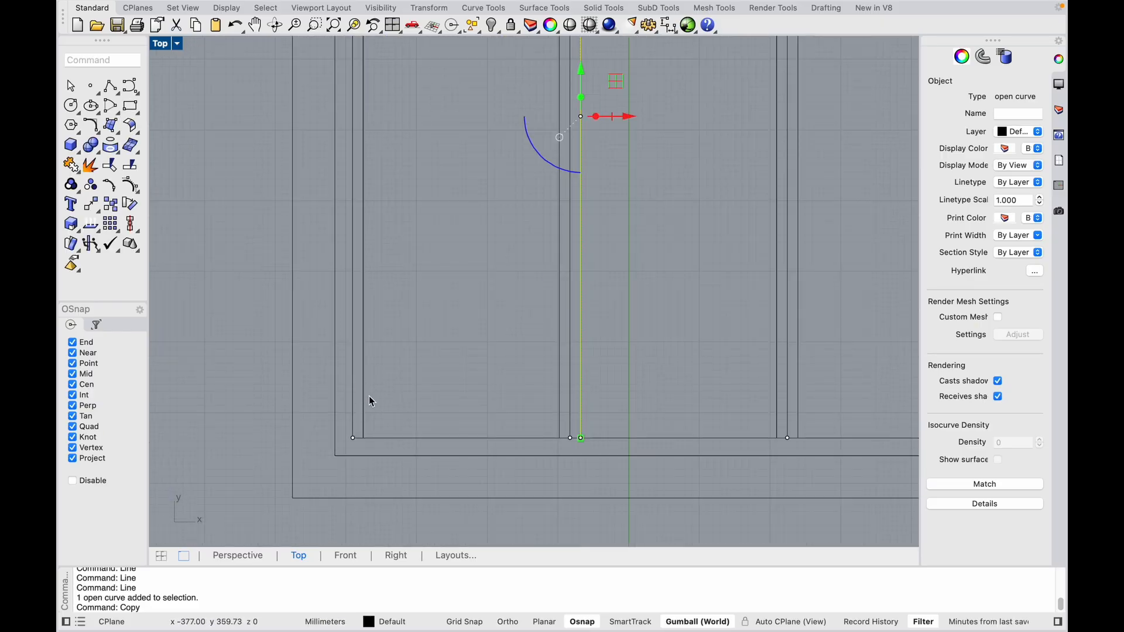
pyautogui.click(439, 356)
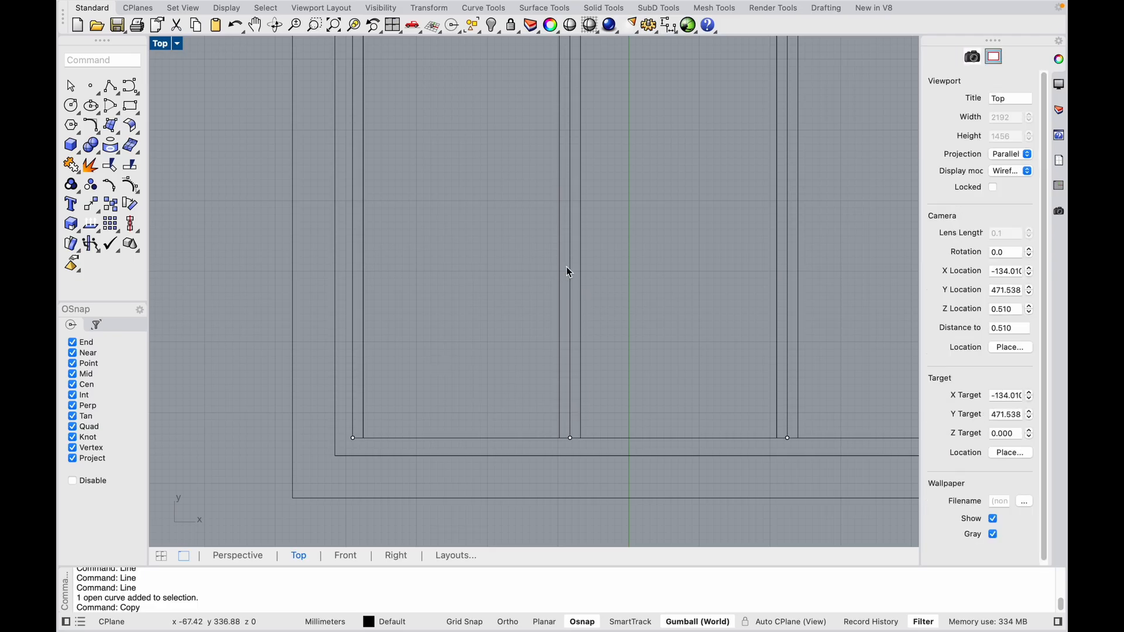
# Examine how the glazing bars and the extra line beside the left frame divide the window's width
pyautogui.scroll(-3, 530, 393)
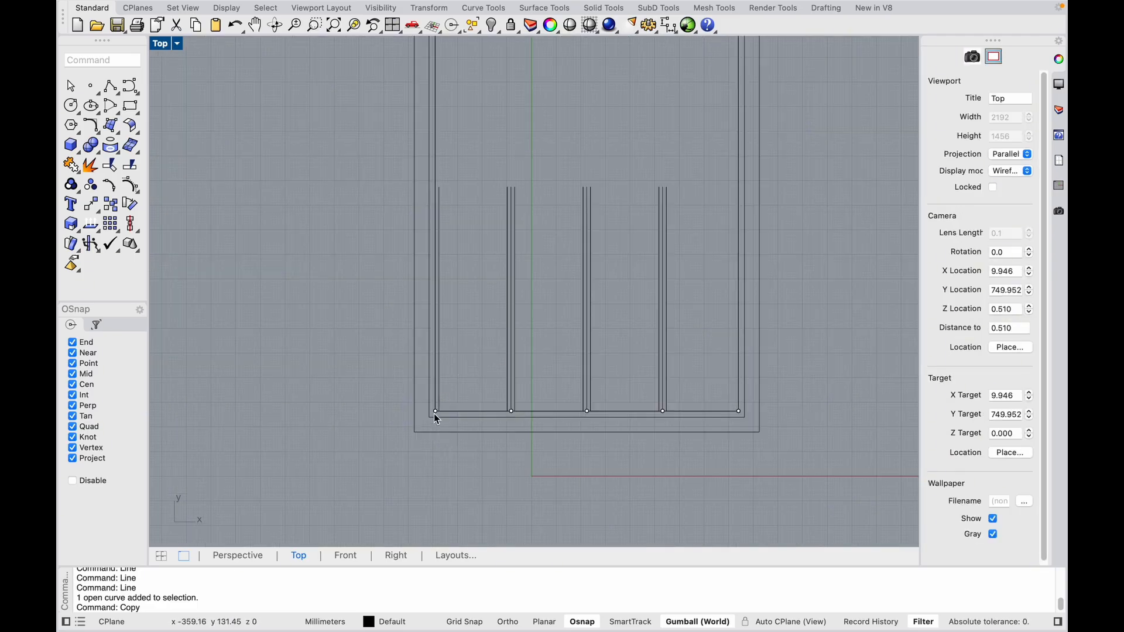
pyautogui.scroll(-2, 444, 347)
pyautogui.scroll(6, 433, 354)
pyautogui.scroll(-8, 447, 444)
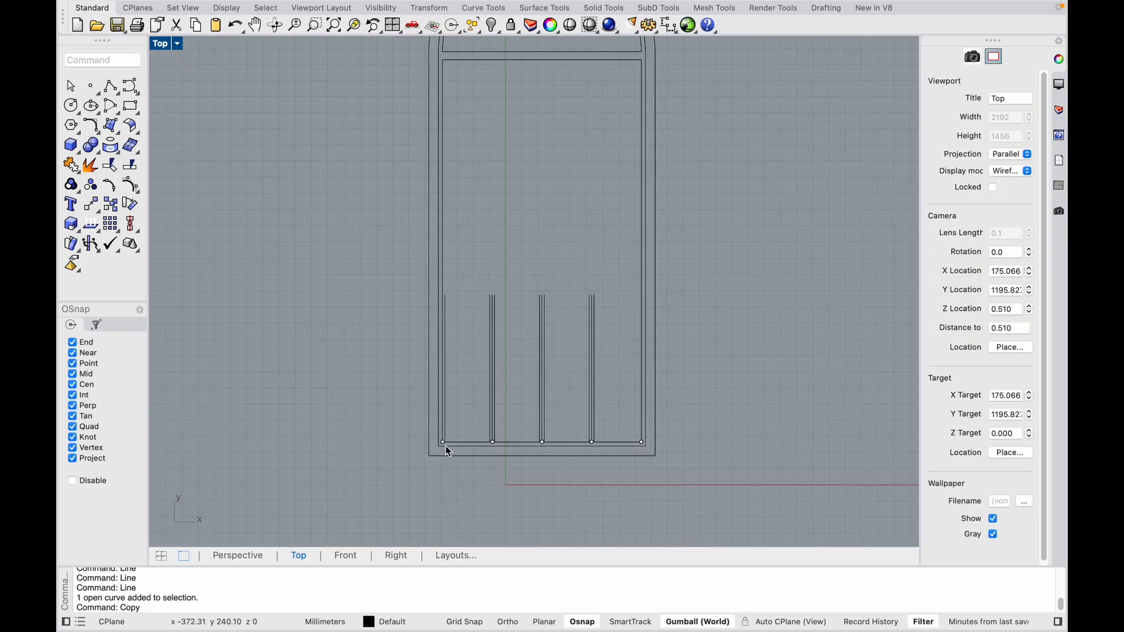
pyautogui.scroll(8, 447, 445)
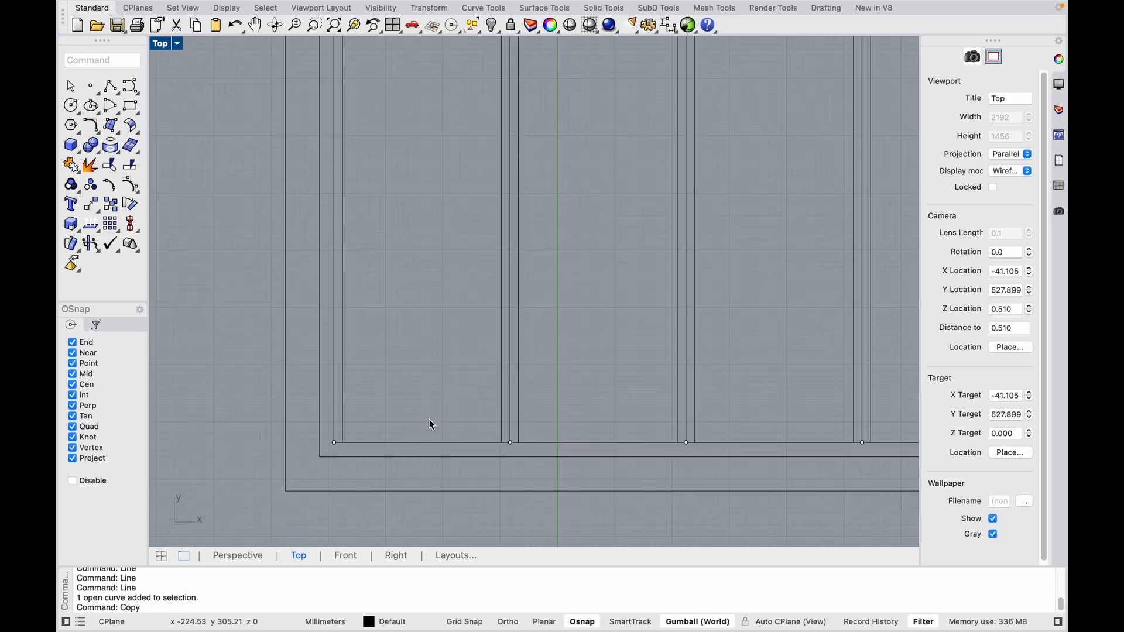
pyautogui.scroll(-5, 431, 445)
pyautogui.scroll(3, 431, 443)
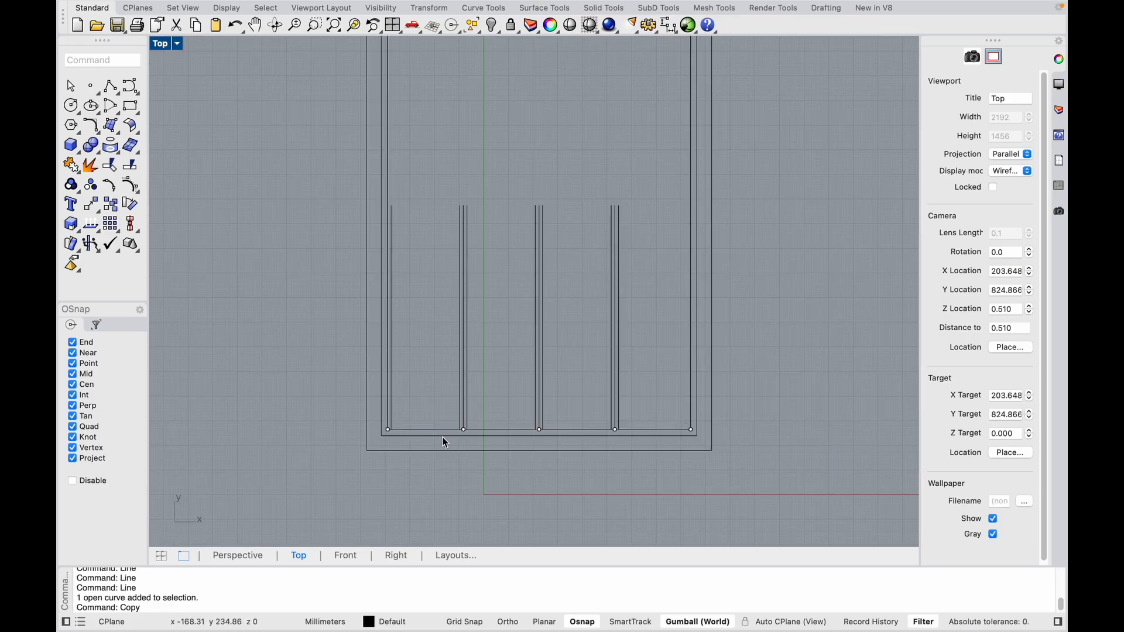
pyautogui.scroll(-5, 533, 443)
pyautogui.scroll(4, 532, 438)
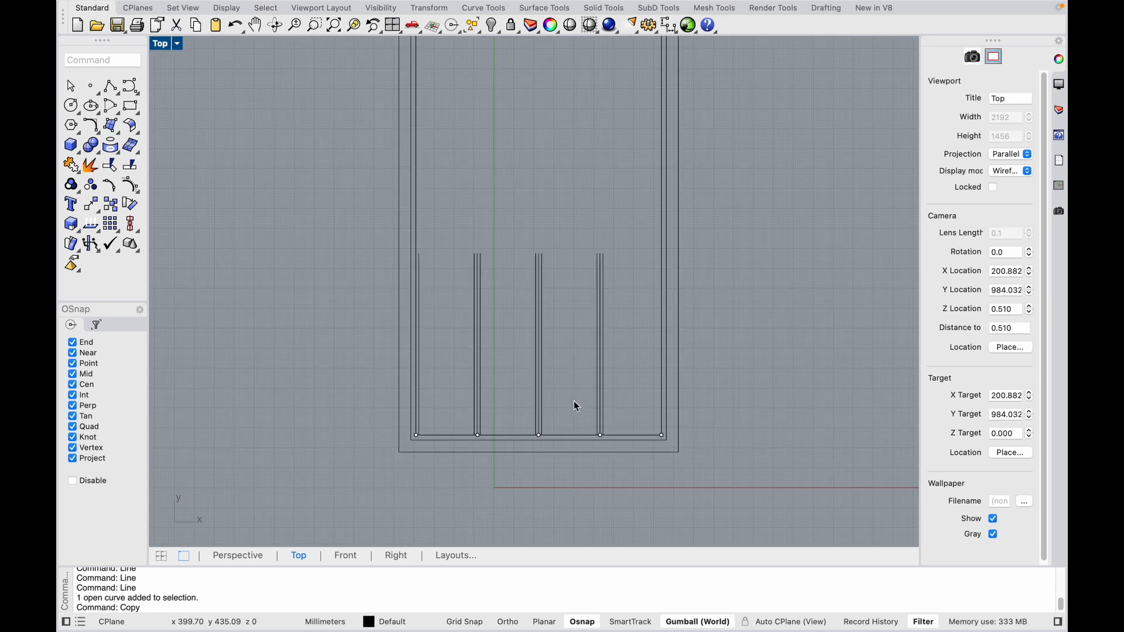
pyautogui.scroll(3, 457, 427)
pyautogui.scroll(-2, 476, 434)
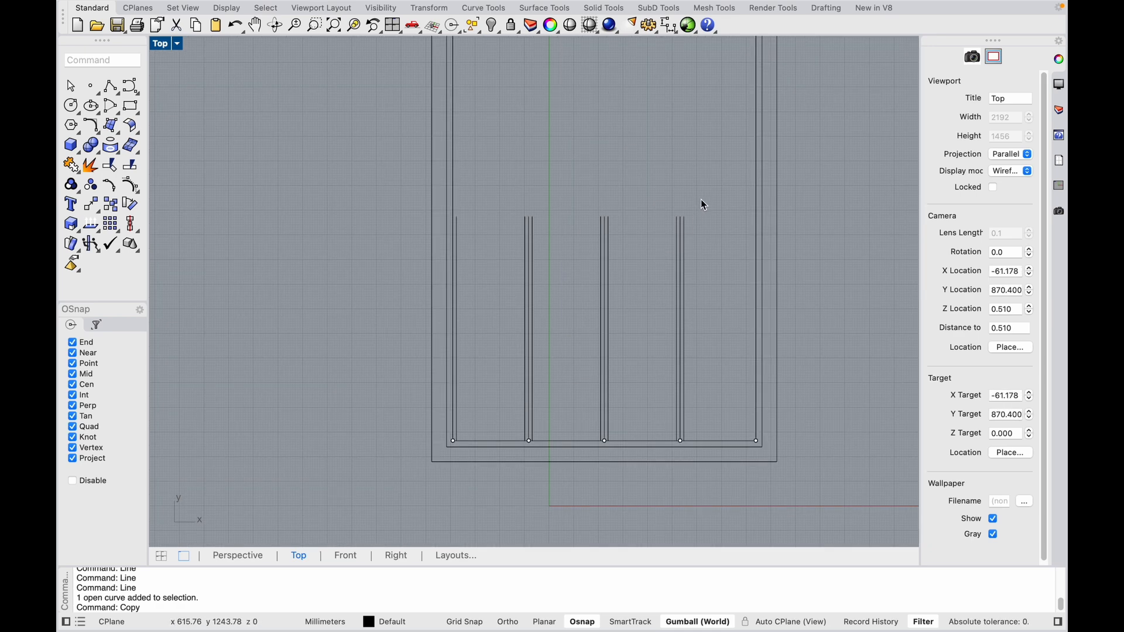
# Delete all the vertical glazing bar lines and the extra line beside the left frame, keeping the division points
pyautogui.moveTo(701, 200); pyautogui.dragTo(485, 314)
pyautogui.press('Delete')
pyautogui.click(456, 290)
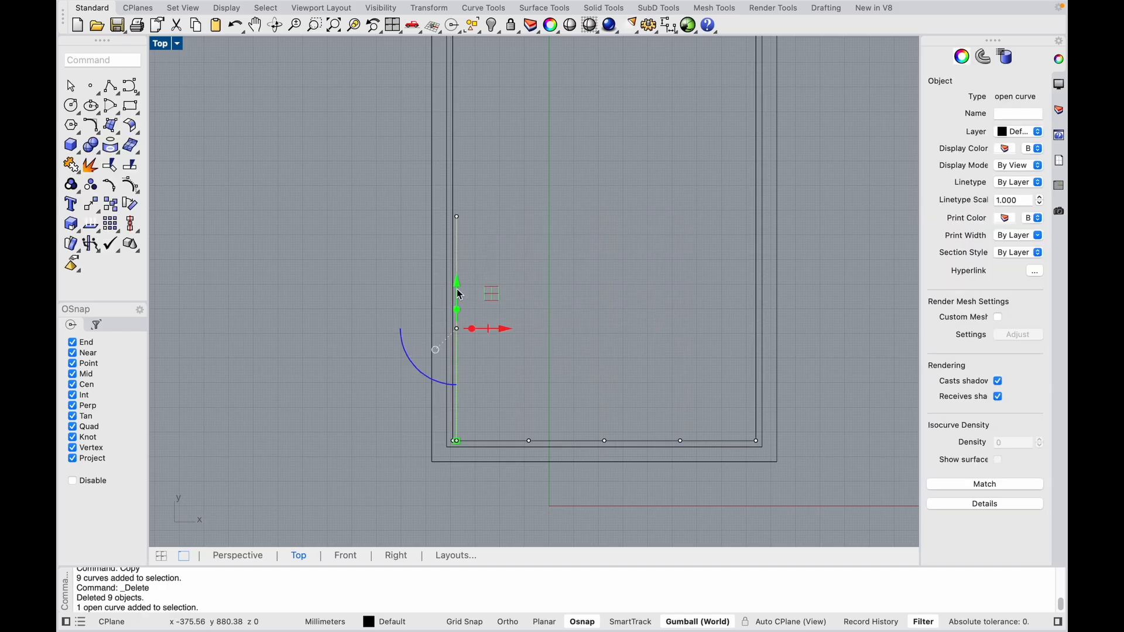
pyautogui.press('Delete')
# Extrude the three intermediate division points upward in the Y direction into vertical lines reaching past the crossbar
pyautogui.moveTo(507, 427); pyautogui.dragTo(733, 497)
pyautogui.scroll(-3, 609, 484)
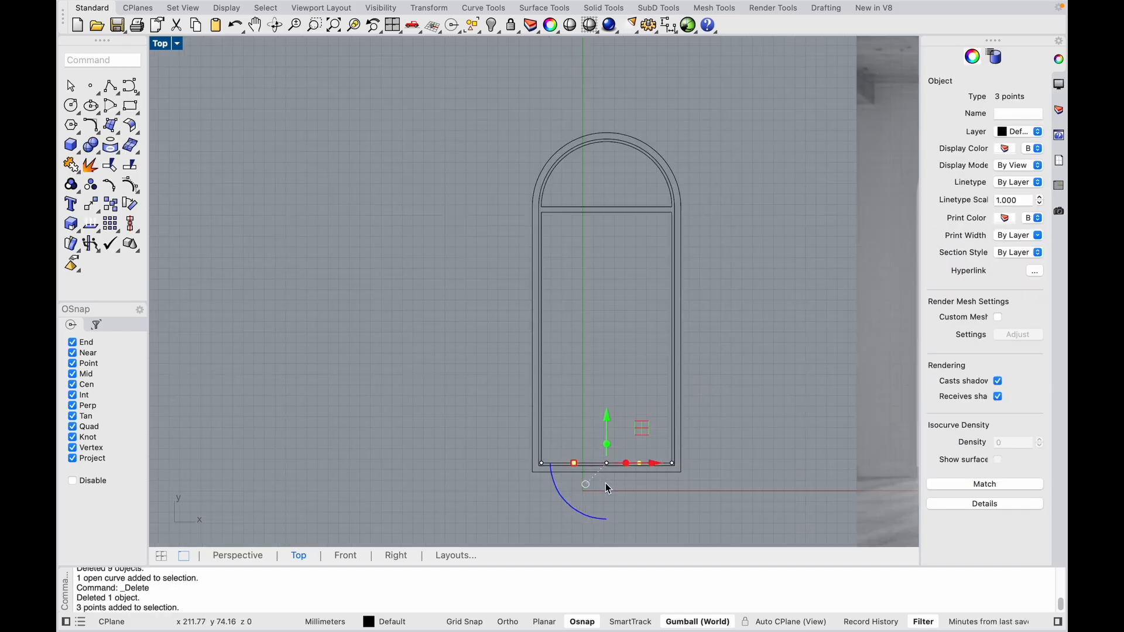
pyautogui.scroll(2, 613, 436)
pyautogui.keyDown('ctrl'); pyautogui.moveTo(606, 452); pyautogui.dragTo(580, 54); pyautogui.keyUp('ctrl')
pyautogui.click(543, 188)
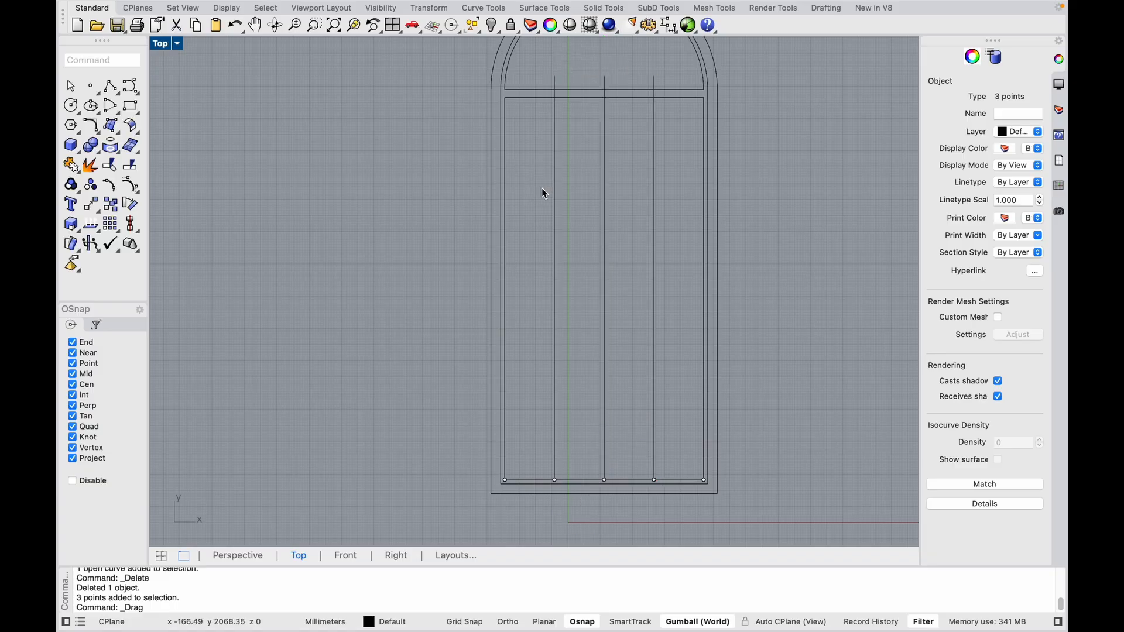
# Divide the lower frame's inner left edge into 6 equal segments with division points, including the ends
pyautogui.keyDown('ctrl'); pyautogui.keyDown('shift'); pyautogui.click(510, 166); pyautogui.keyUp('shift'); pyautogui.keyUp('ctrl')
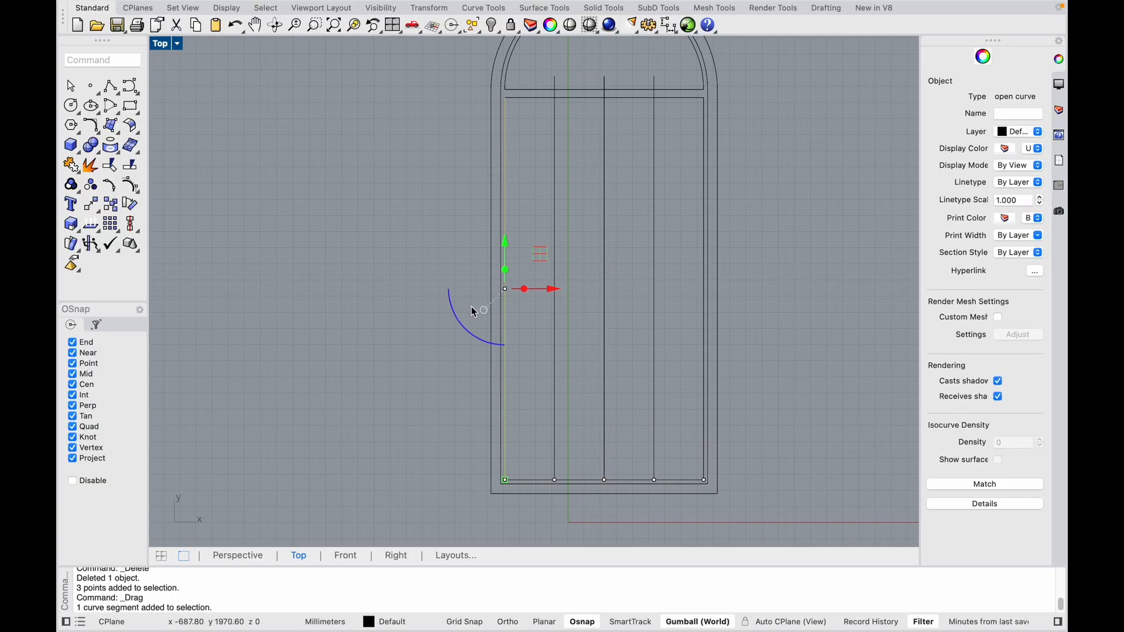
pyautogui.write('d: Divide')
pyautogui.press('Return')
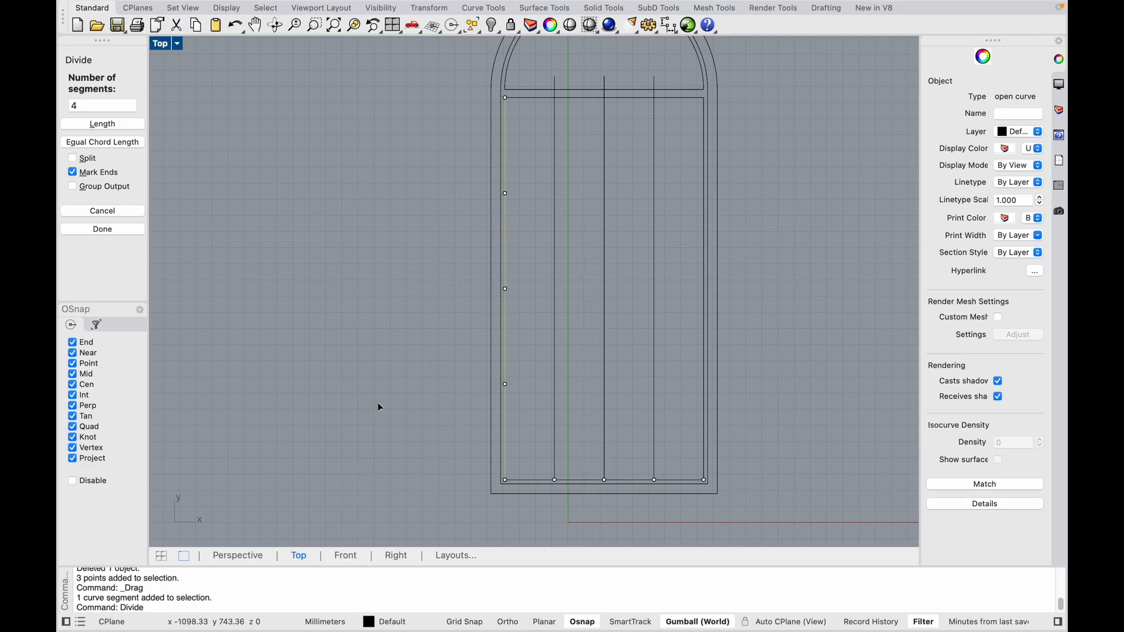
pyautogui.scroll(-3, 377, 403)
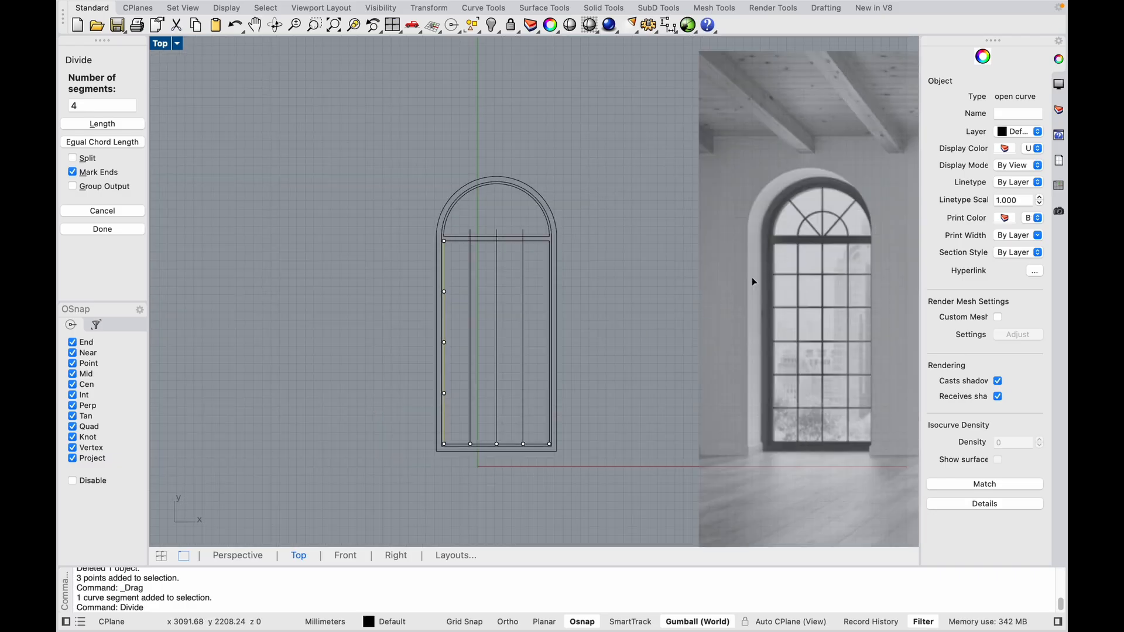
pyautogui.write('6')
pyautogui.press('Return')
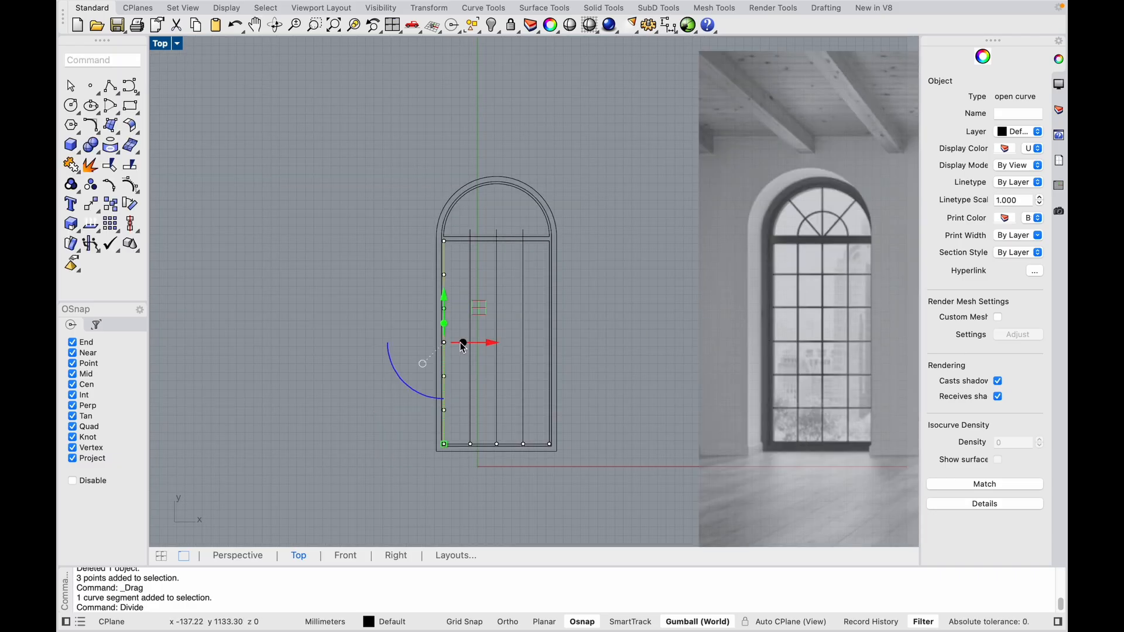
# Extrude the five intermediate division points on the left edge in the X direction into horizontal lines reaching past the right frame
pyautogui.scroll(6, 436, 366)
pyautogui.scroll(-4, 410, 340)
pyautogui.moveTo(360, 225); pyautogui.dragTo(452, 432)
pyautogui.moveTo(455, 324); pyautogui.dragTo(671, 419)
pyautogui.click(671, 335)
pyautogui.scroll(6, 472, 243)
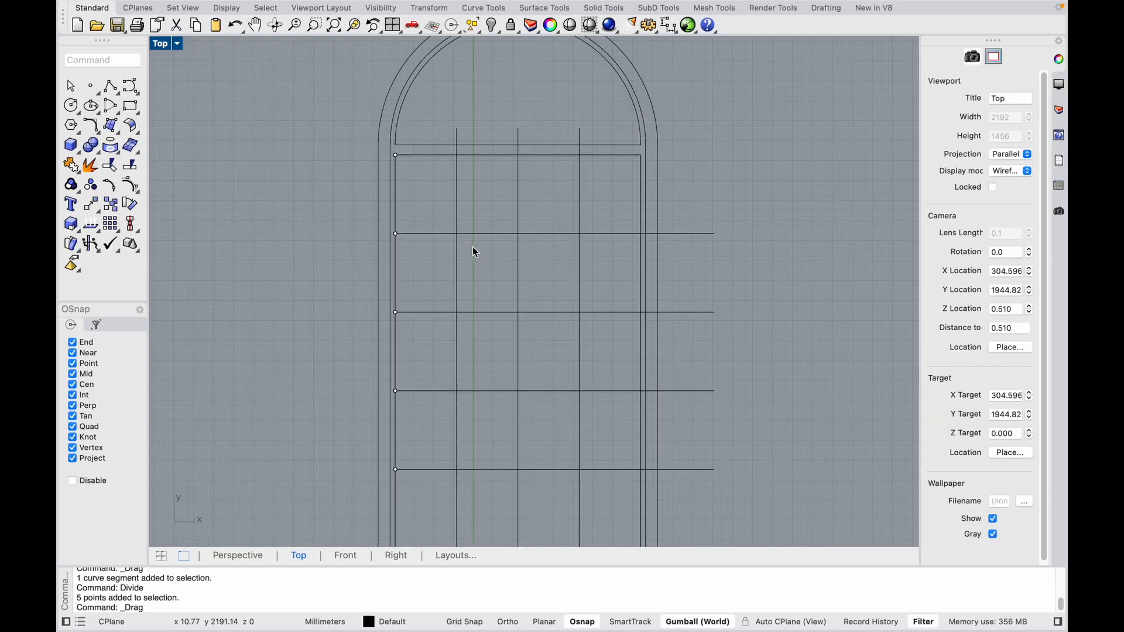
# Draw a rectangle around the lower-left grid cell, from the lowest intermediate left division point to the first intermediate bottom division point
pyautogui.scroll(-6, 470, 256)
pyautogui.scroll(6, 488, 427)
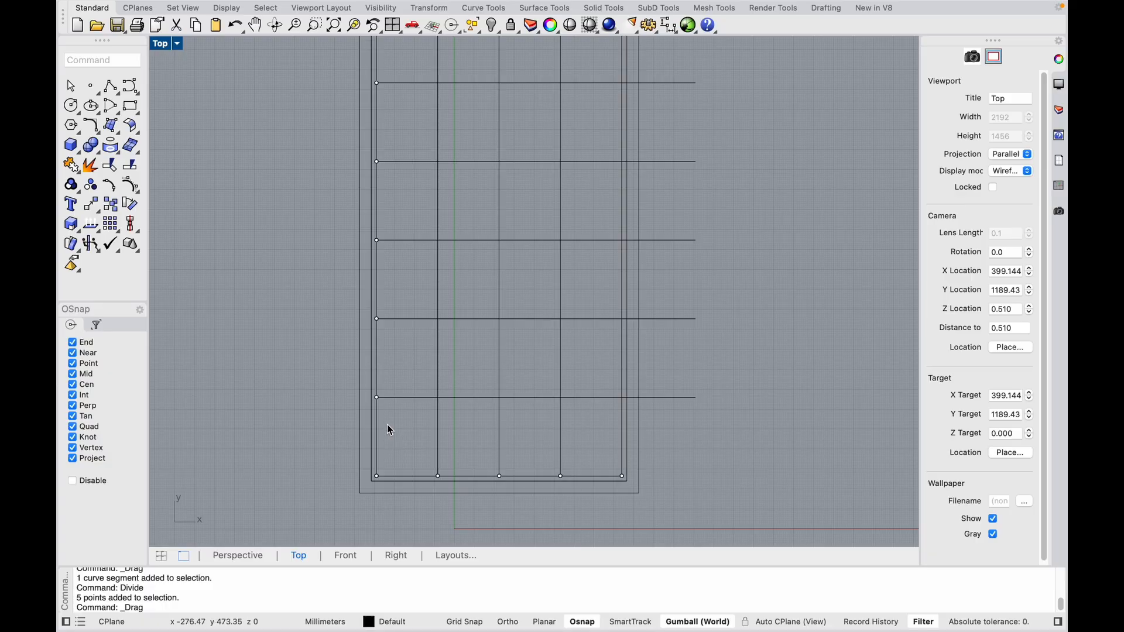
pyautogui.scroll(3, 389, 399)
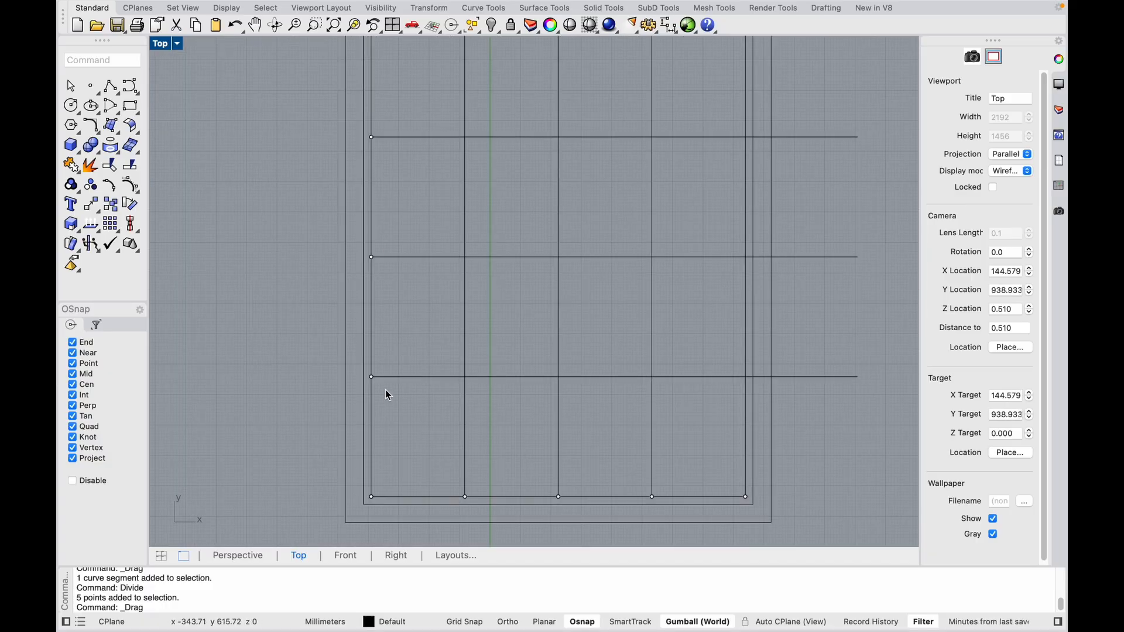
pyautogui.write('rec')
pyautogui.press('Return')
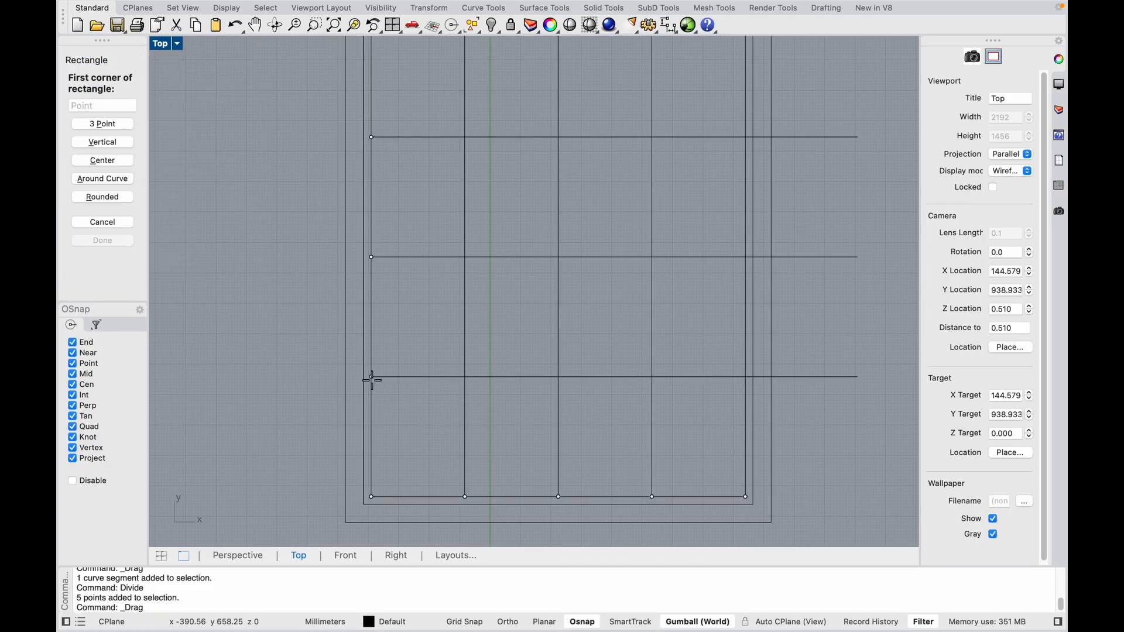
pyautogui.click(372, 377)
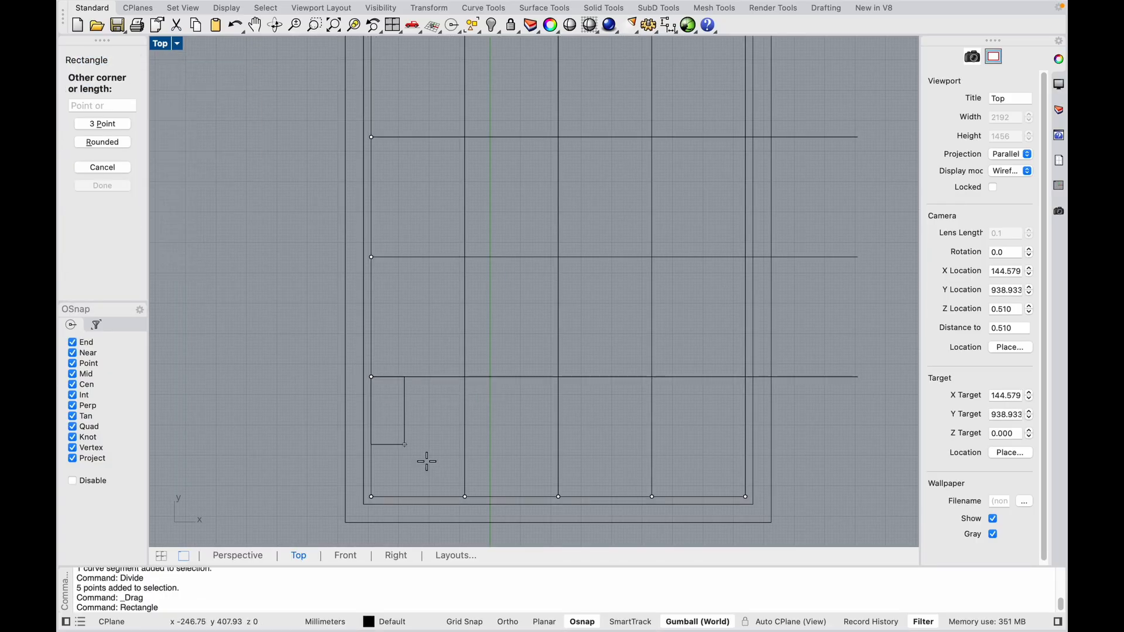
pyautogui.click(465, 497)
# Offset the lower-left cell rectangle inward by 10 mm
pyautogui.click(464, 431)
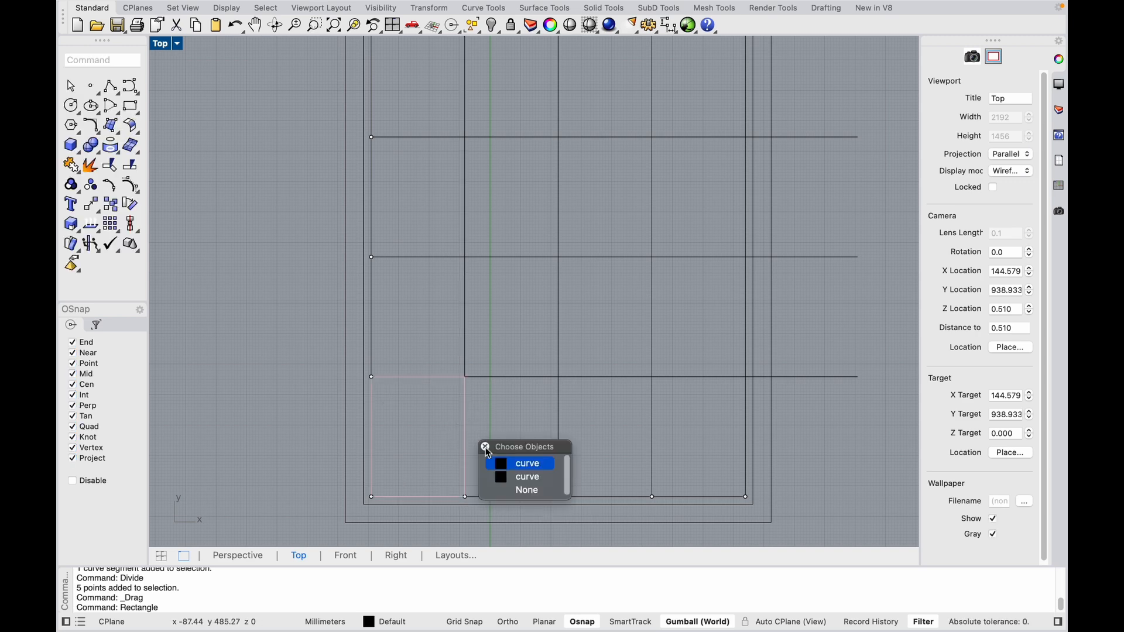
pyautogui.click(498, 476)
pyautogui.write('Offset')
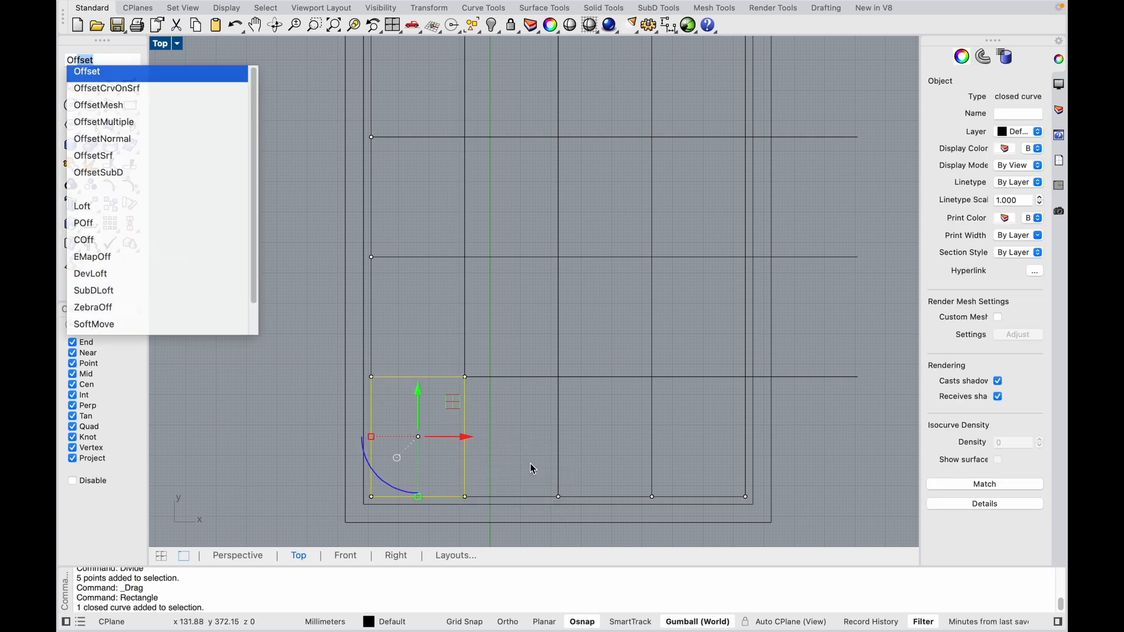
pyautogui.press('Return')
pyautogui.write('d')
pyautogui.press('Return')
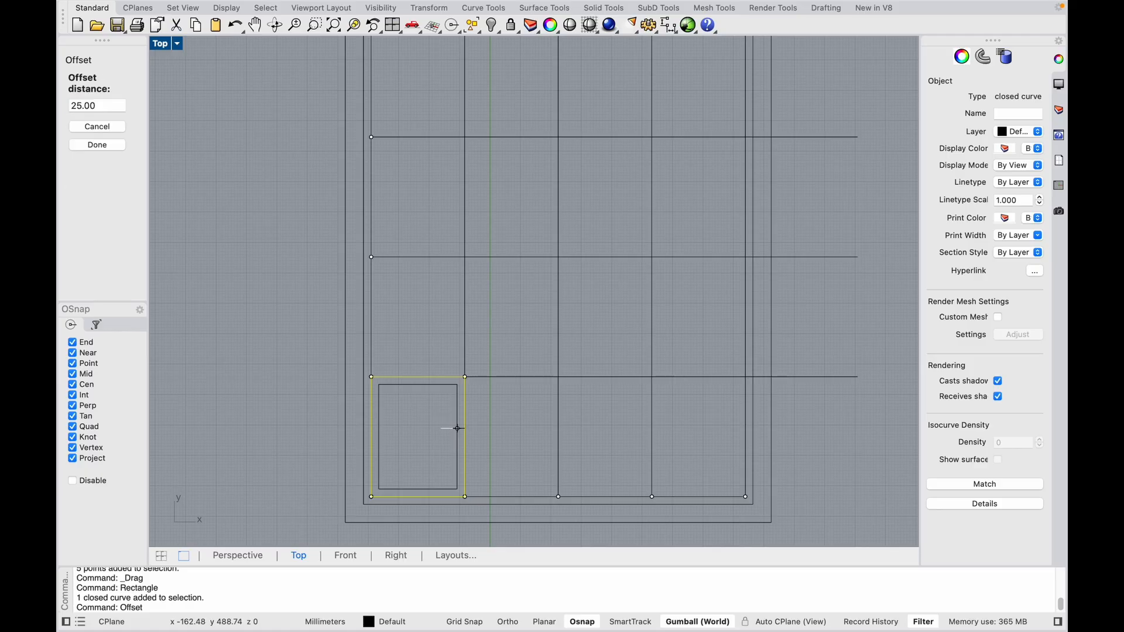
pyautogui.write('10')
pyautogui.press('Return')
pyautogui.click(441, 428)
# Copy the inset pane rectangle from its cell corner into the second and third cells of the bottom row
pyautogui.scroll(5, 447, 416)
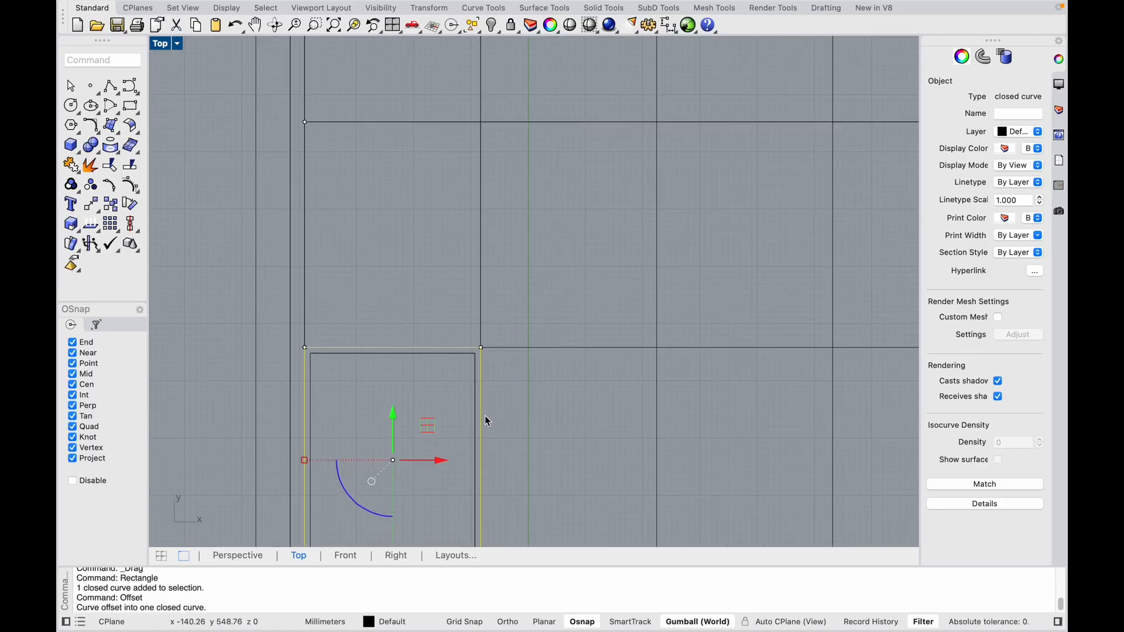
pyautogui.press('Escape')
pyautogui.click(477, 383)
pyautogui.write('copy')
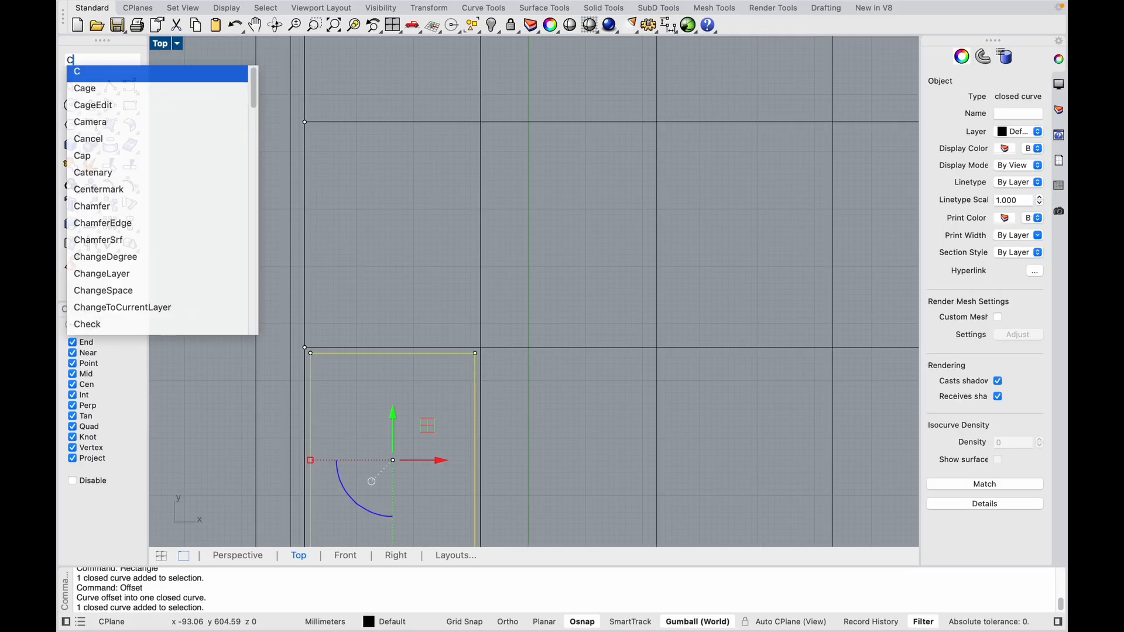
pyautogui.press('Return')
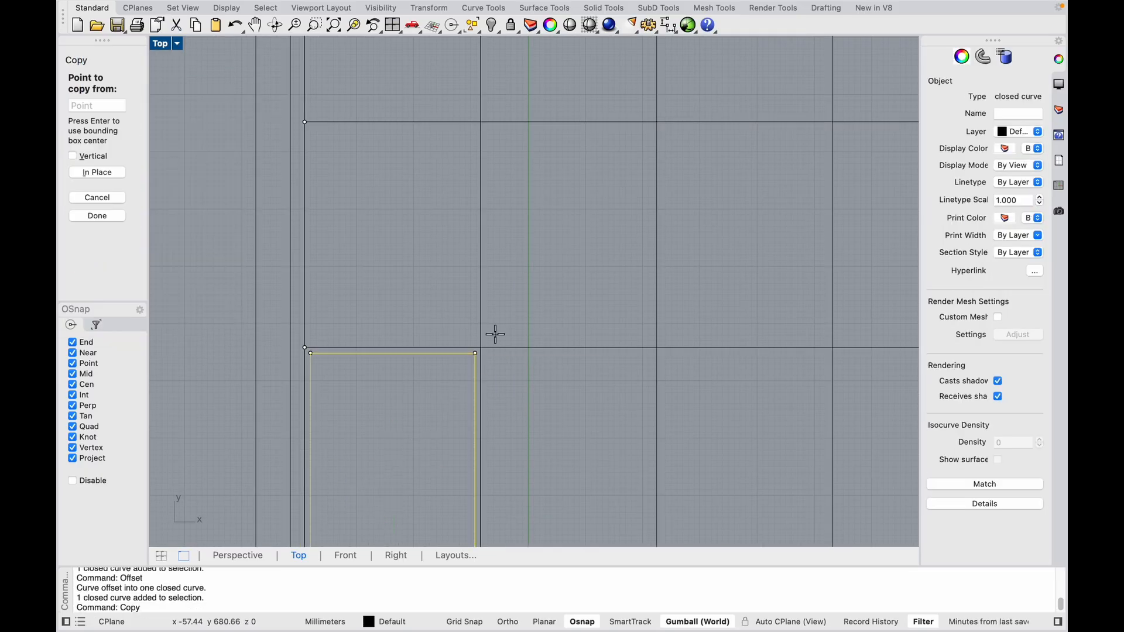
pyautogui.click(304, 349)
pyautogui.click(480, 348)
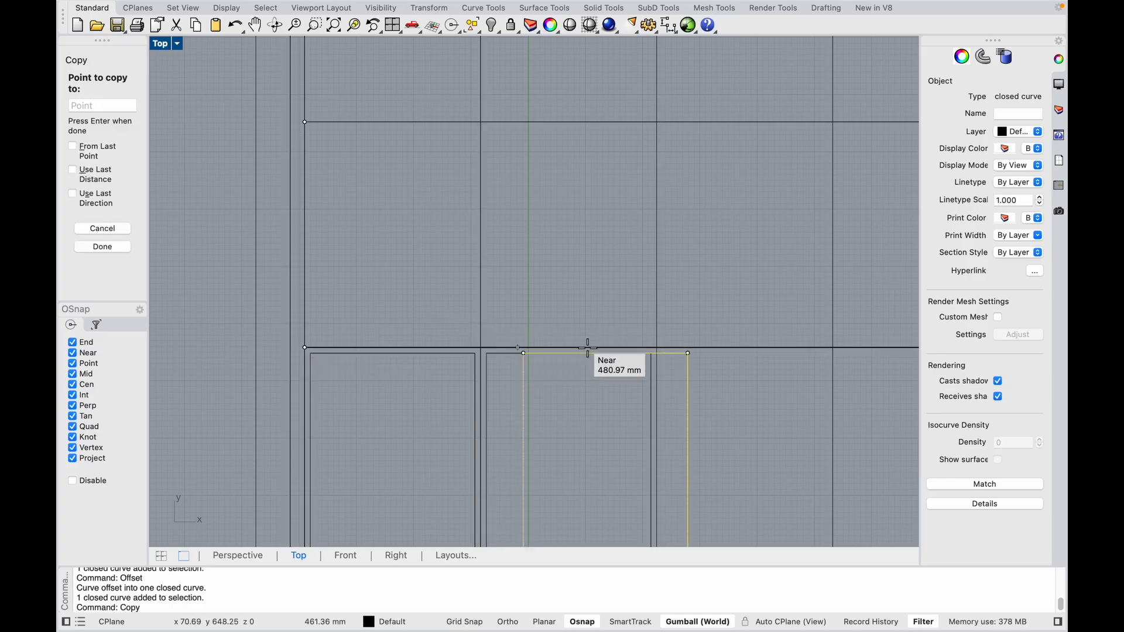
pyautogui.click(656, 348)
# Copy the inset pane rectangle into the first two cells of the second row and finish copying
pyautogui.scroll(-2, 586, 305)
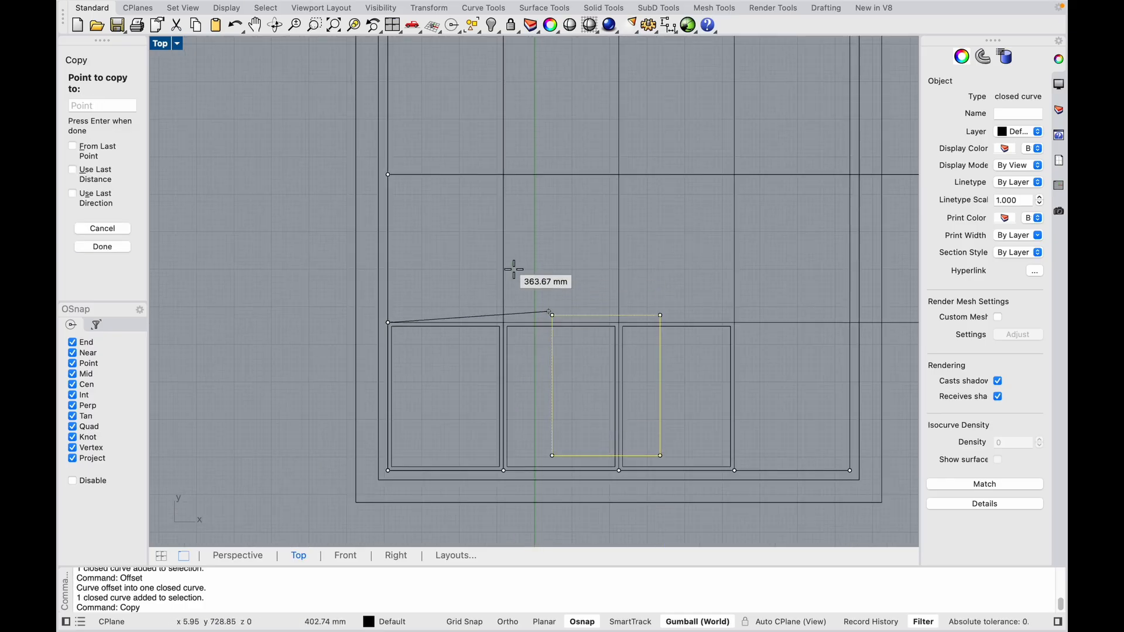
pyautogui.click(389, 175)
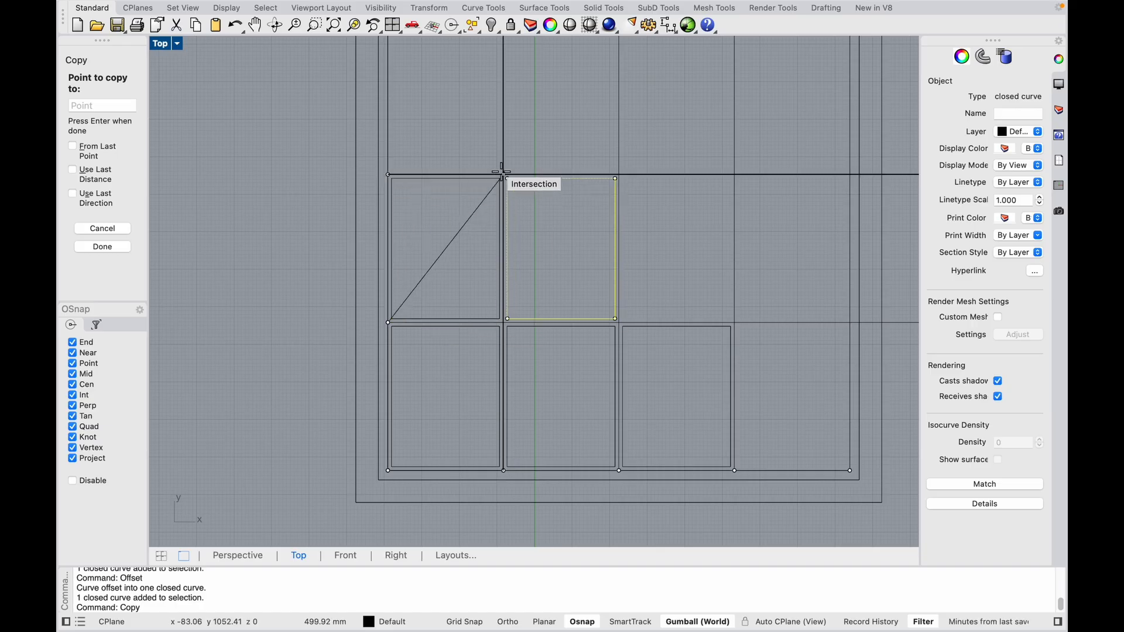
pyautogui.click(503, 175)
pyautogui.press('Return')
# Measure the gap between the frame's bottom edge and the lower-left pane using a temporary line
pyautogui.scroll(-6, 305, 283)
pyautogui.click(307, 284)
pyautogui.scroll(3, 339, 320)
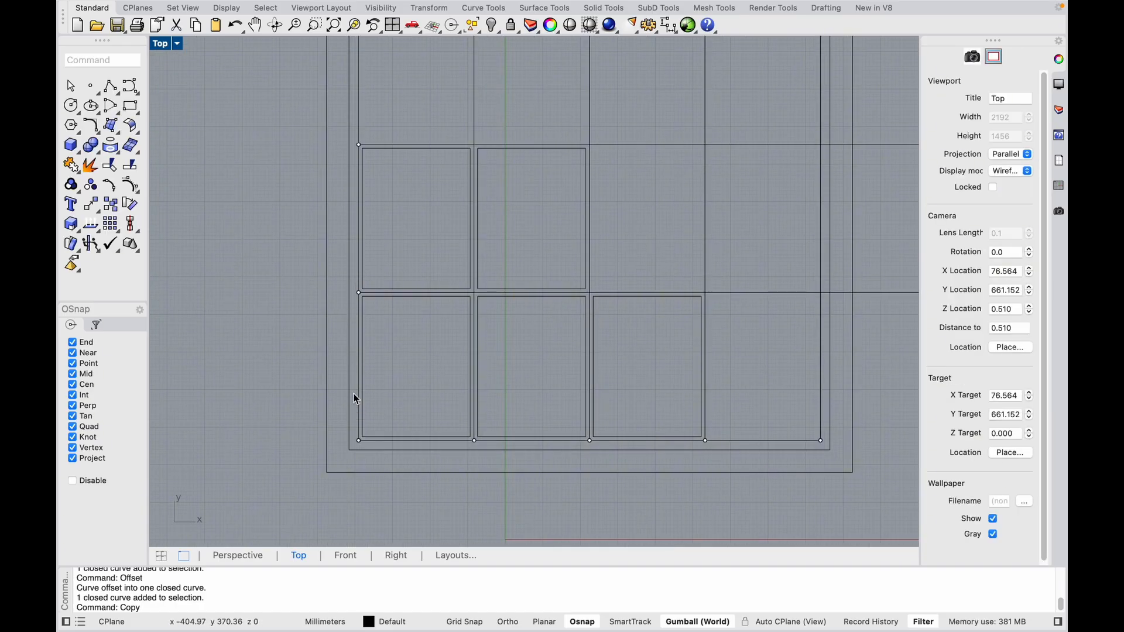
pyautogui.scroll(3, 356, 399)
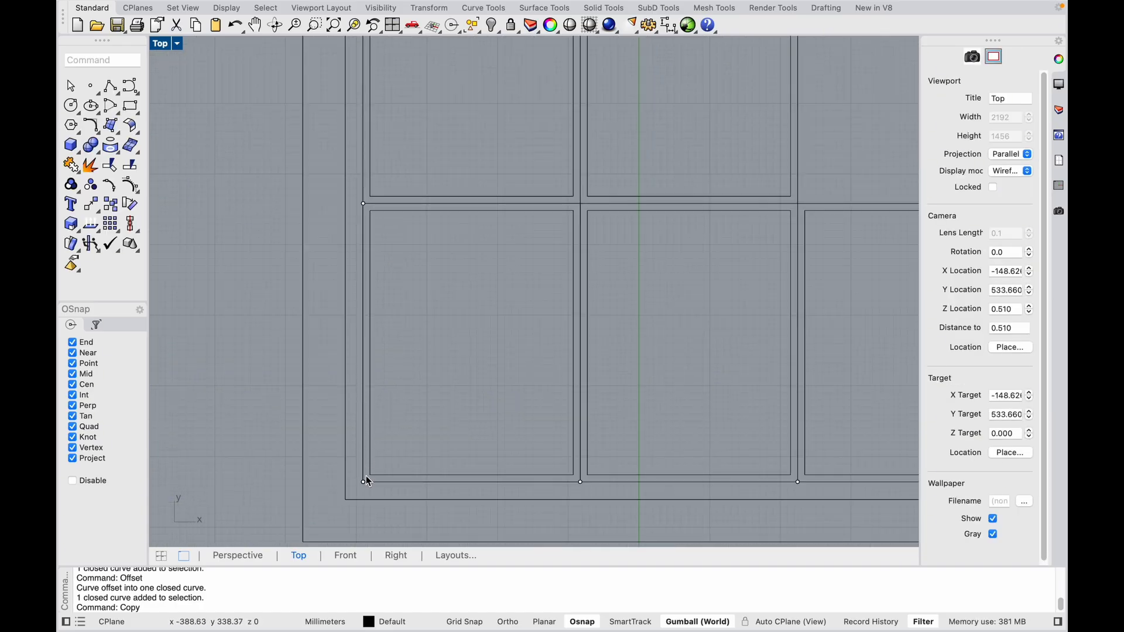
pyautogui.scroll(-3, 356, 430)
pyautogui.scroll(5, 356, 410)
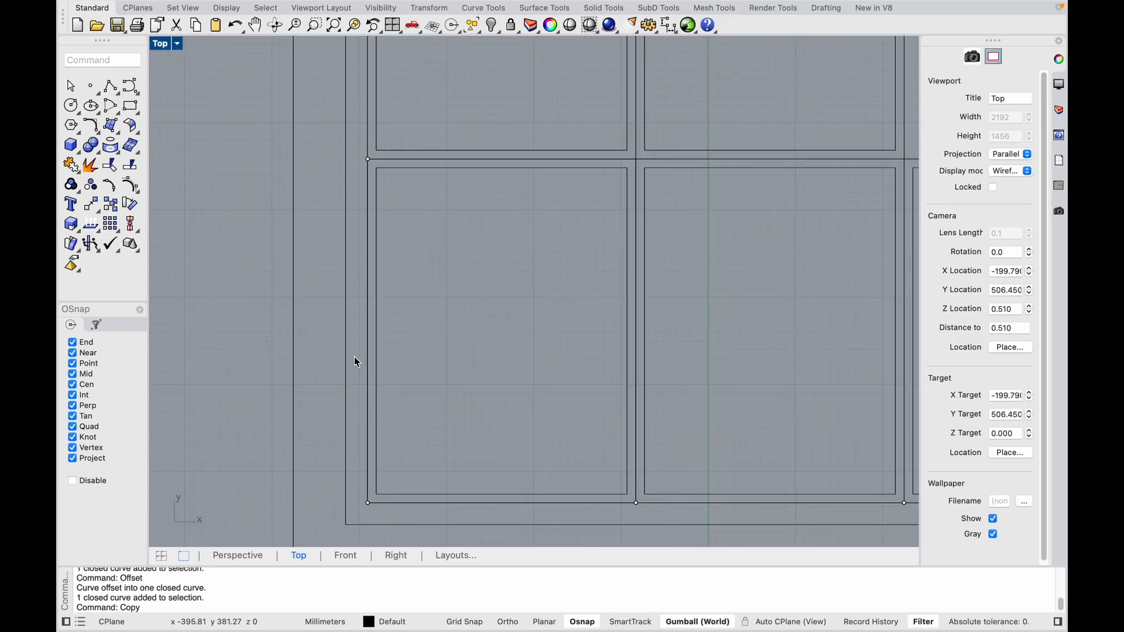
pyautogui.scroll(-3, 355, 362)
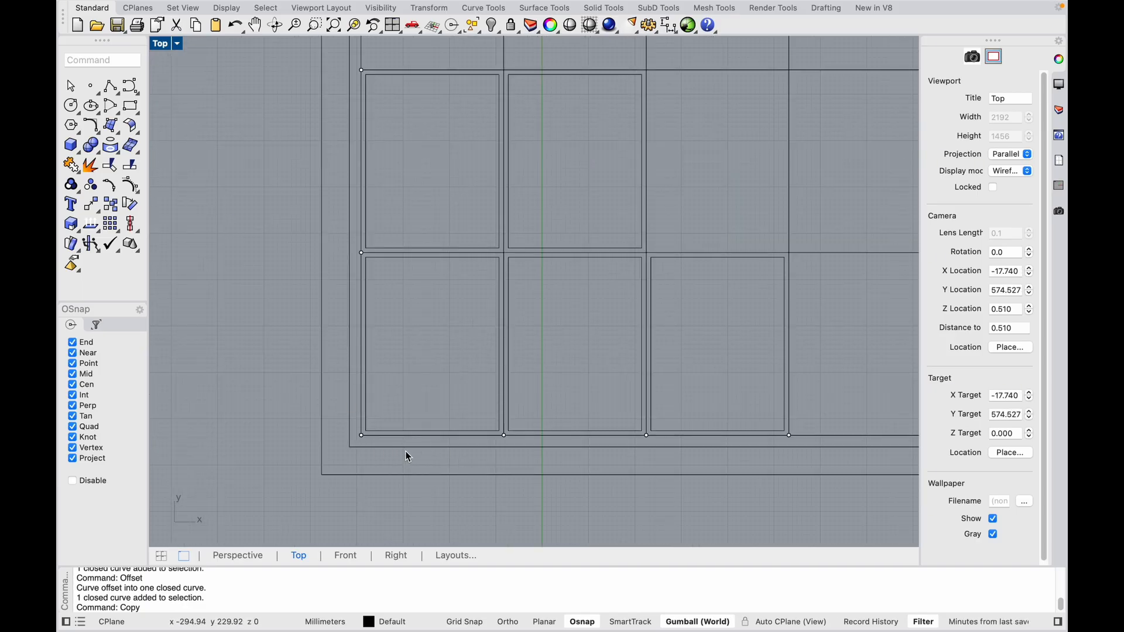
pyautogui.write('line')
pyautogui.press('Return')
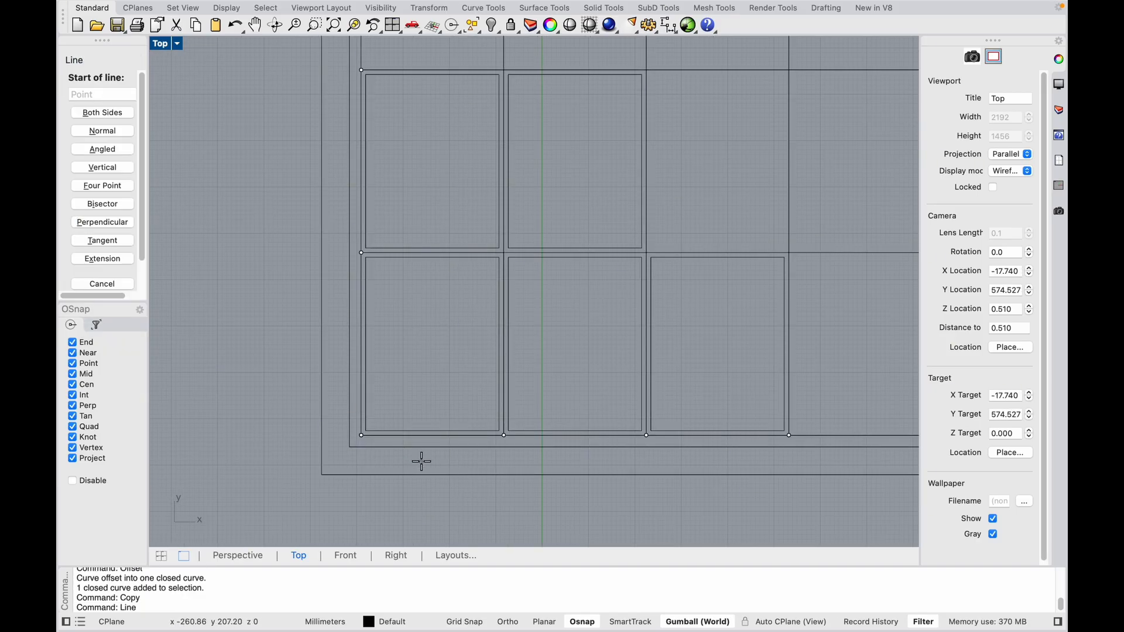
pyautogui.scroll(3, 417, 458)
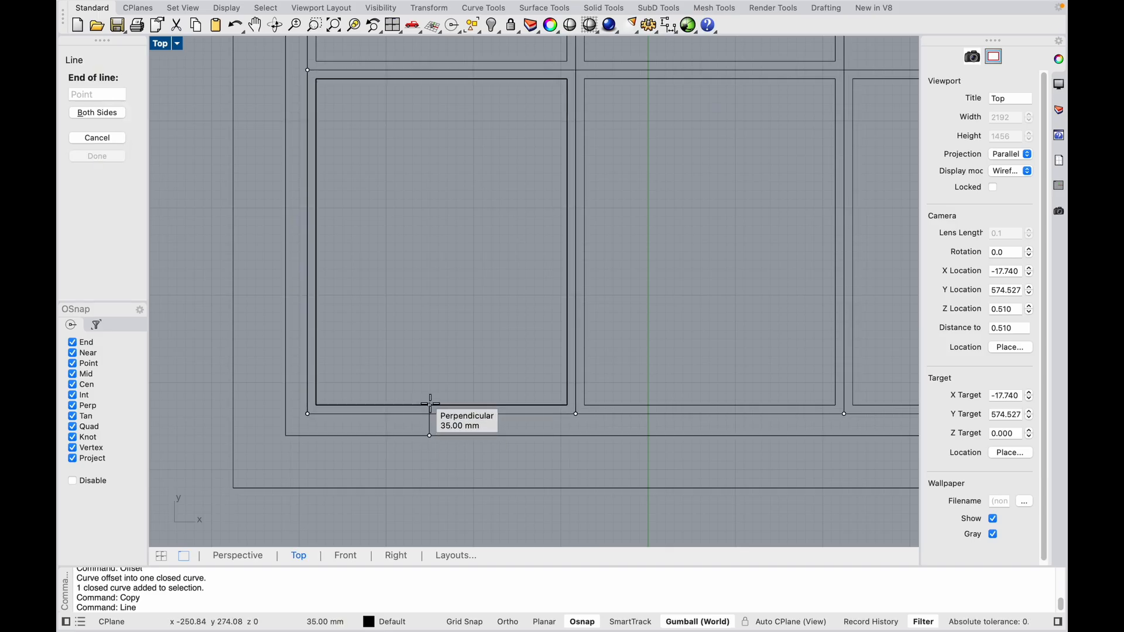
pyautogui.scroll(-5, 432, 451)
pyautogui.press('Escape')
# Delete the lower frame's innermost outline and the lower-left cell rectangle, keeping the inset panes
pyautogui.scroll(4, 449, 445)
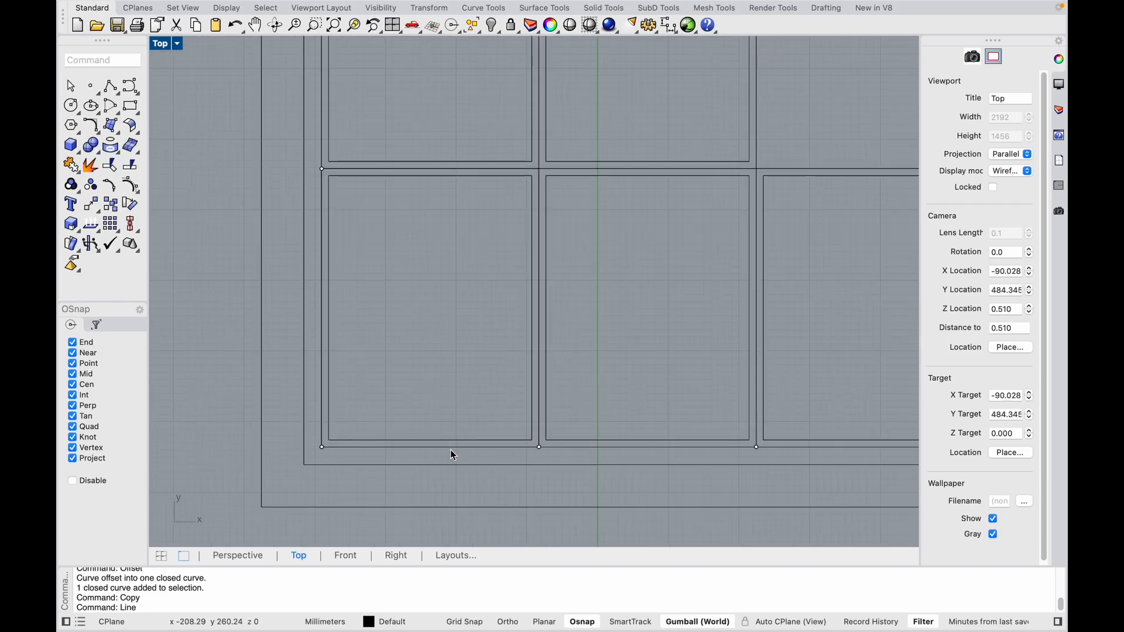
pyautogui.click(450, 447)
pyautogui.scroll(3, 515, 422)
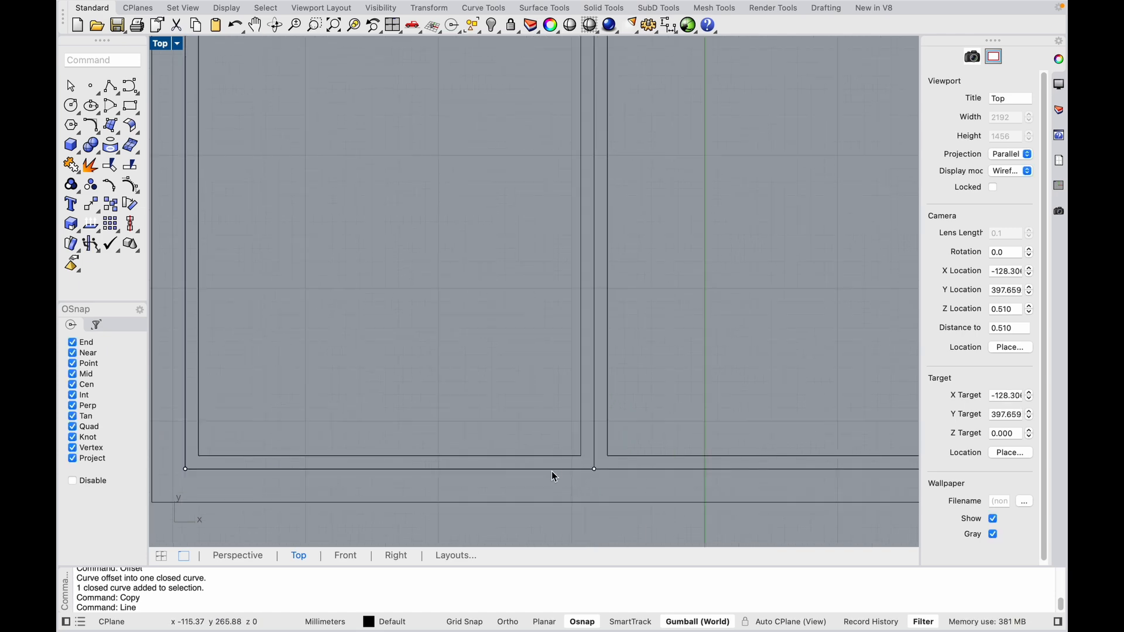
pyautogui.click(535, 469)
pyautogui.press('Delete')
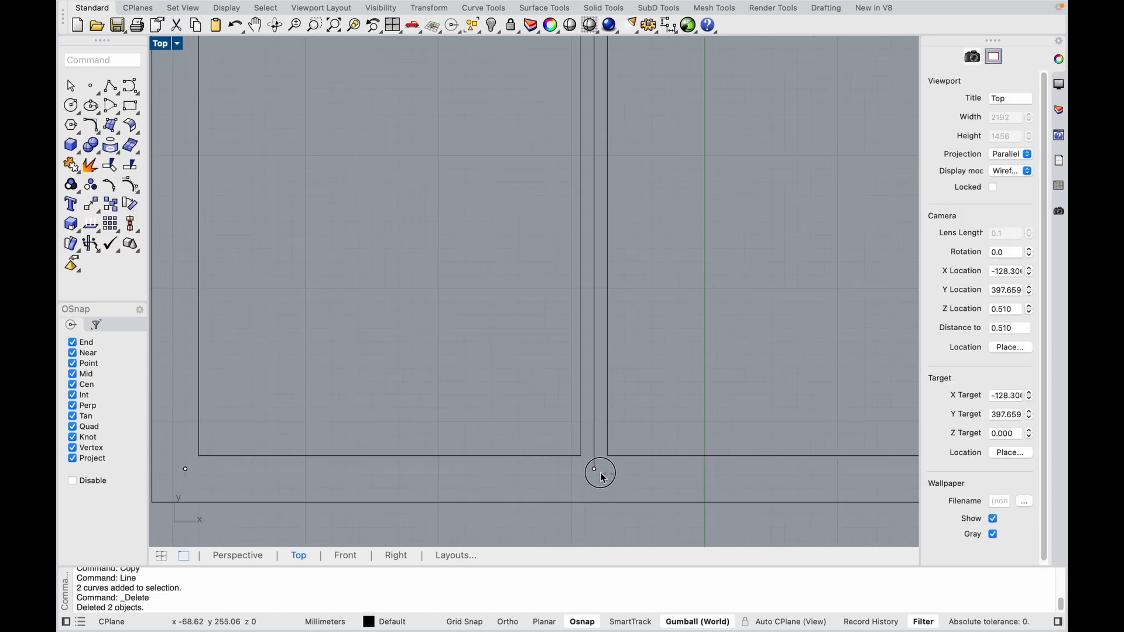
# Delete the first vertical grid line with its division point, the lowest horizontal line and the middle vertical line
pyautogui.click(603, 479)
pyautogui.press('Delete')
pyautogui.scroll(-3, 543, 414)
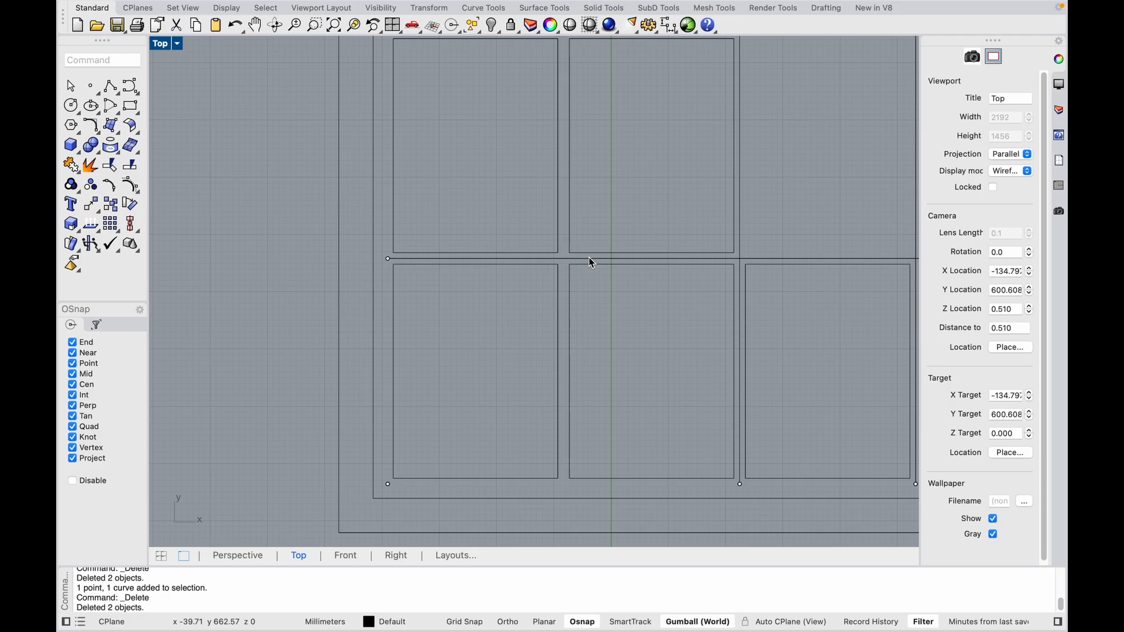
pyautogui.click(589, 259)
pyautogui.press('Delete')
pyautogui.scroll(-3, 684, 340)
pyautogui.click(714, 141)
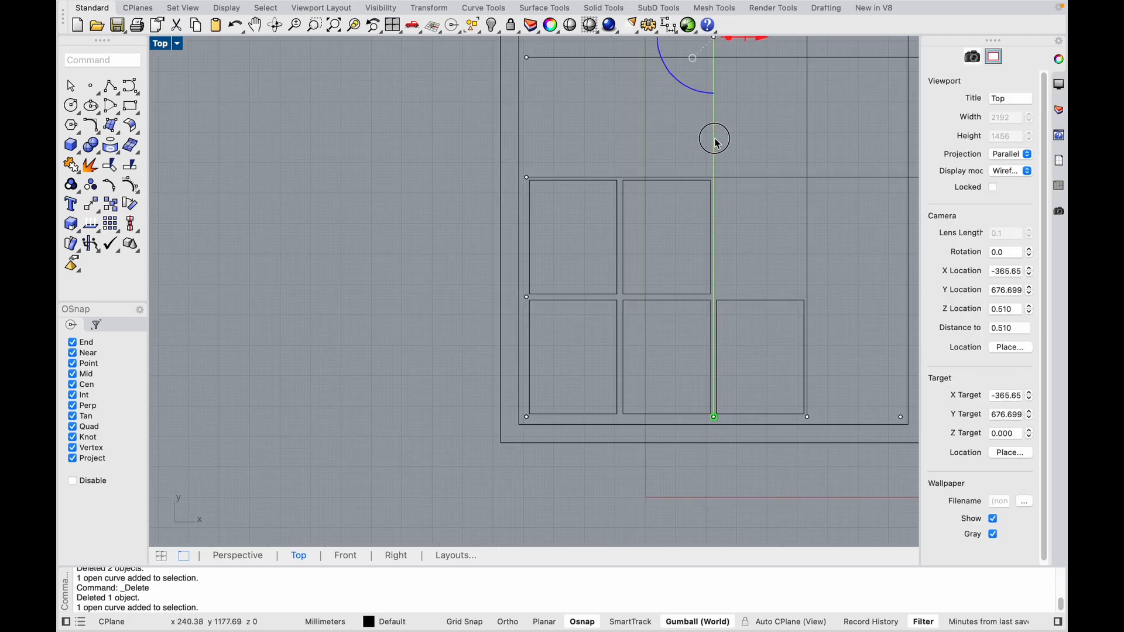
pyautogui.press('Delete')
# Measure the gap between the first two panes of the bottom row with a temporary line, without keeping it
pyautogui.scroll(-8, 599, 425)
pyautogui.moveTo(578, 480); pyautogui.dragTo(405, 519, button='right')
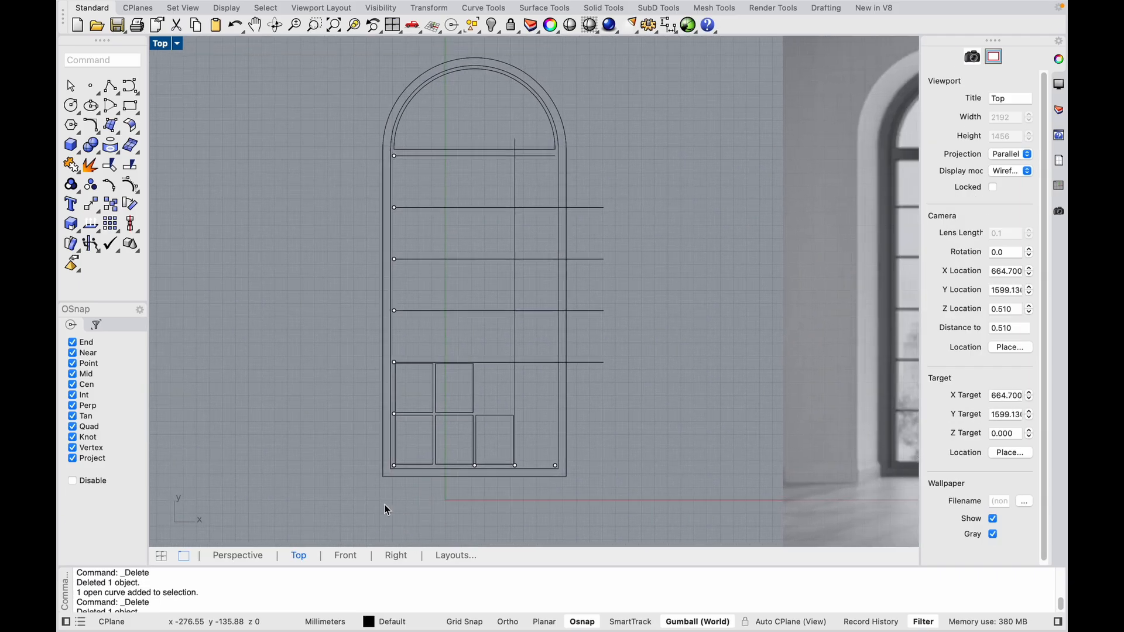
pyautogui.scroll(-2, 296, 448)
pyautogui.scroll(4, 361, 470)
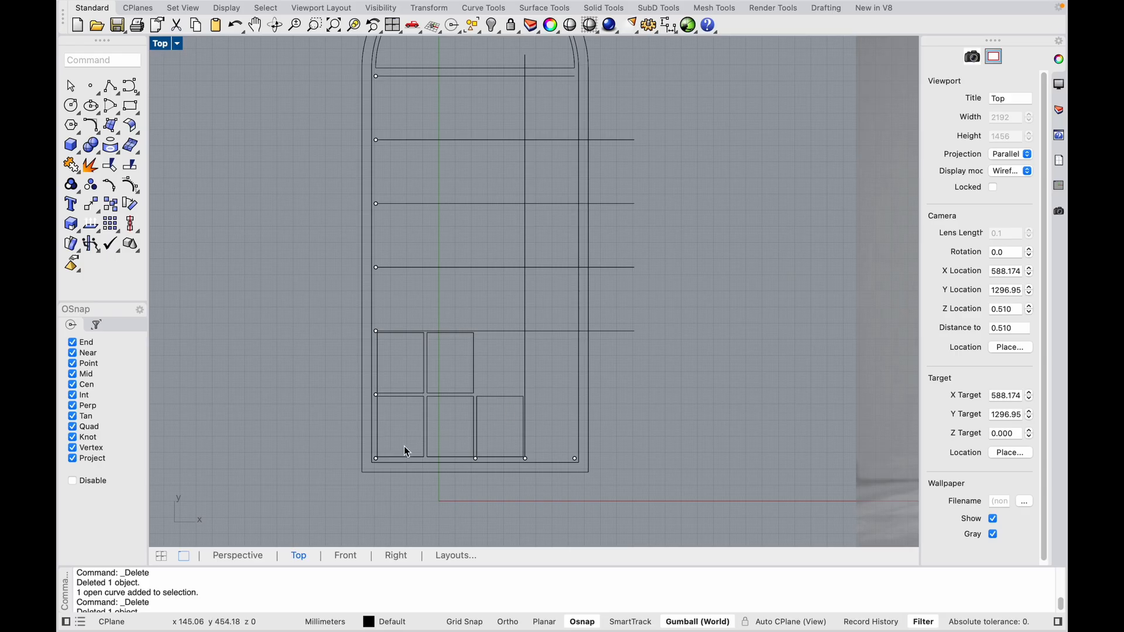
pyautogui.scroll(2, 410, 471)
pyautogui.write('l')
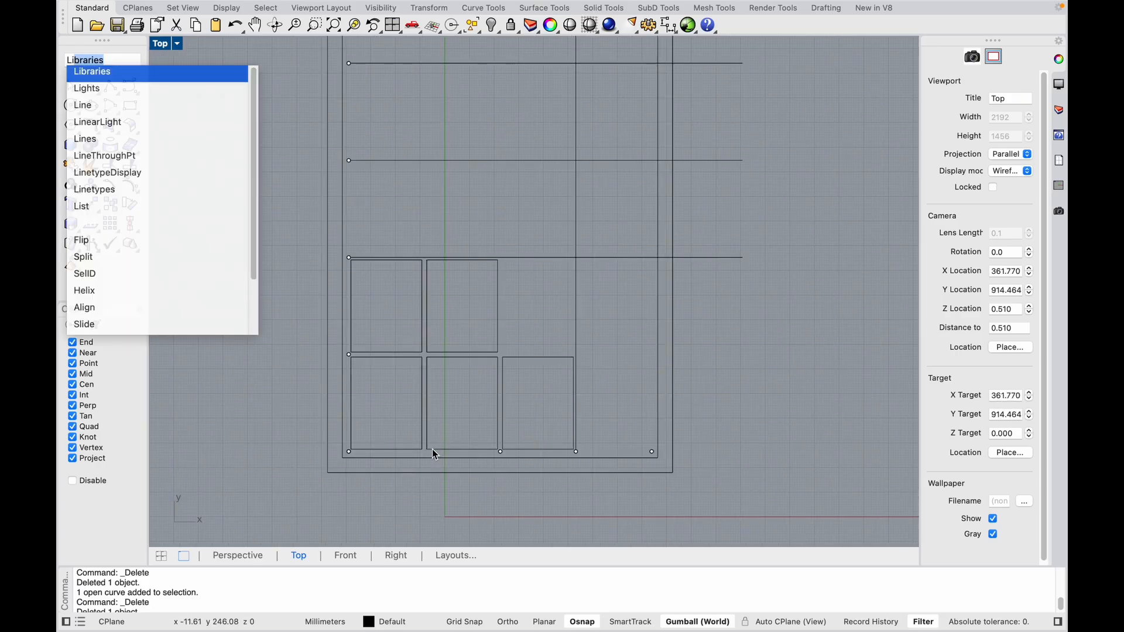
pyautogui.write('ine')
pyautogui.press('Return')
pyautogui.scroll(3, 432, 451)
pyautogui.scroll(3, 419, 456)
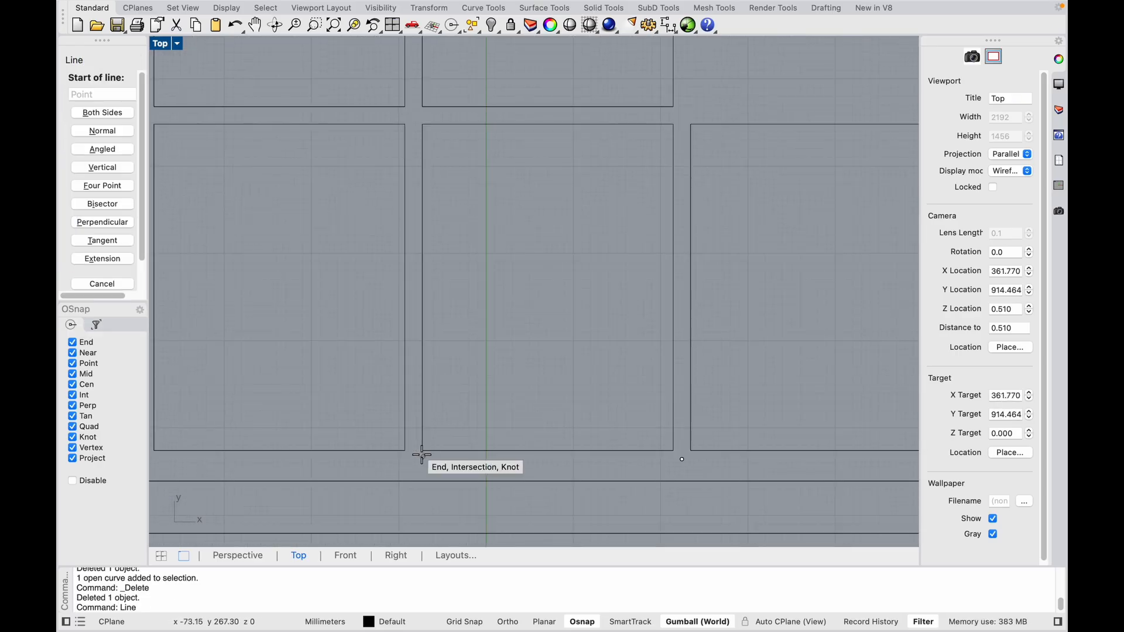
pyautogui.click(421, 455)
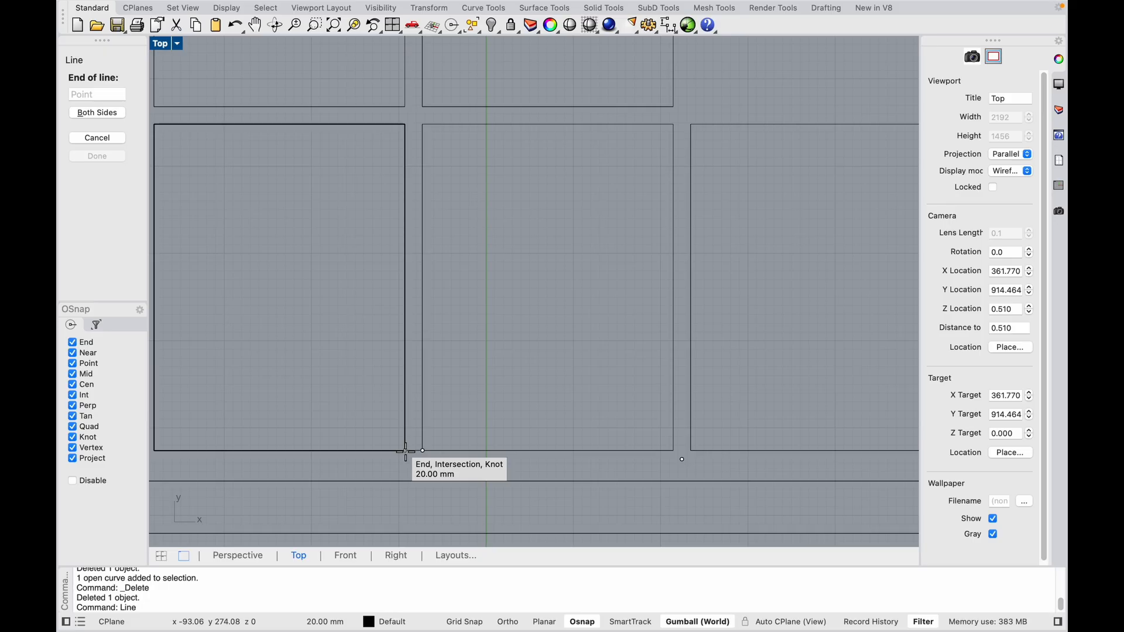
pyautogui.scroll(-3, 405, 452)
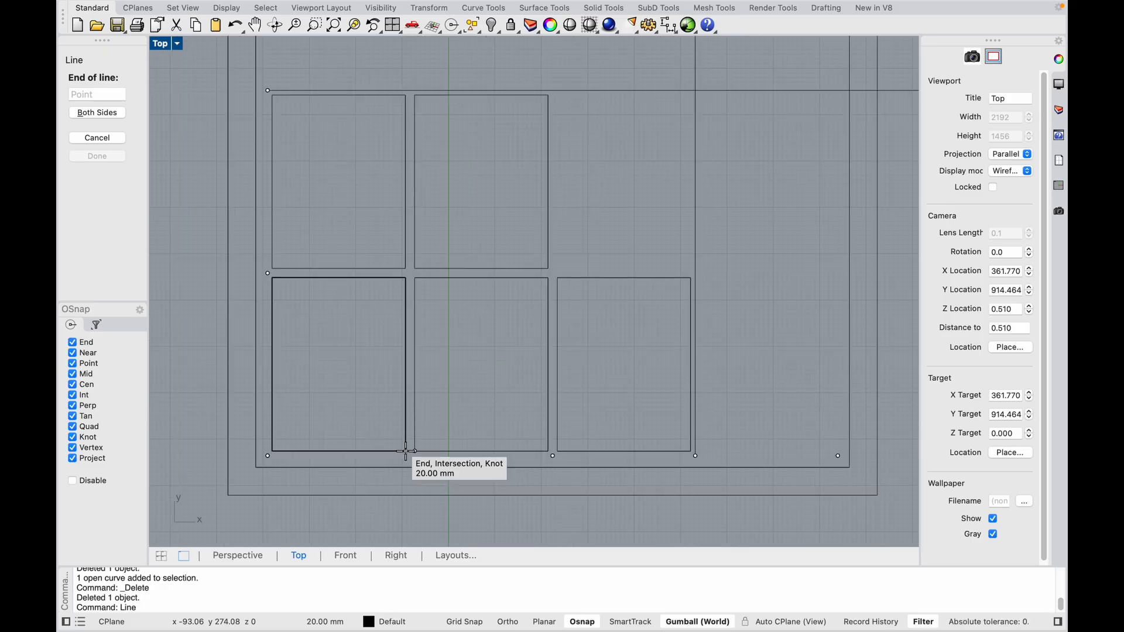
pyautogui.scroll(-5, 405, 451)
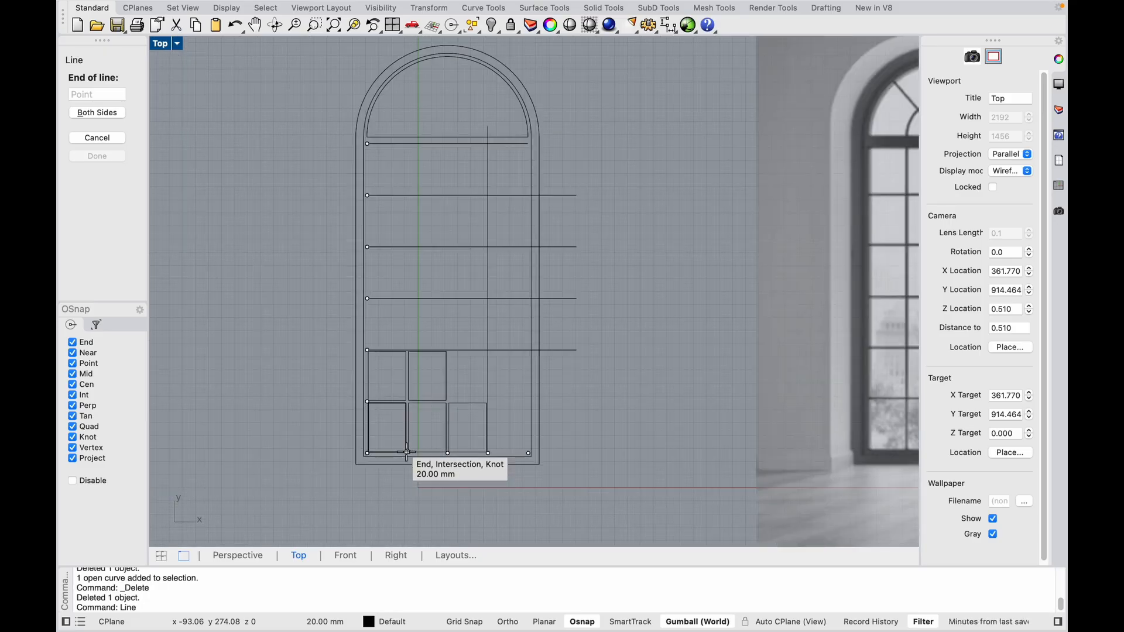
pyautogui.press('Escape')
# Examine the spacing between the lower panes and the surrounding inner frame edge
pyautogui.scroll(7, 406, 453)
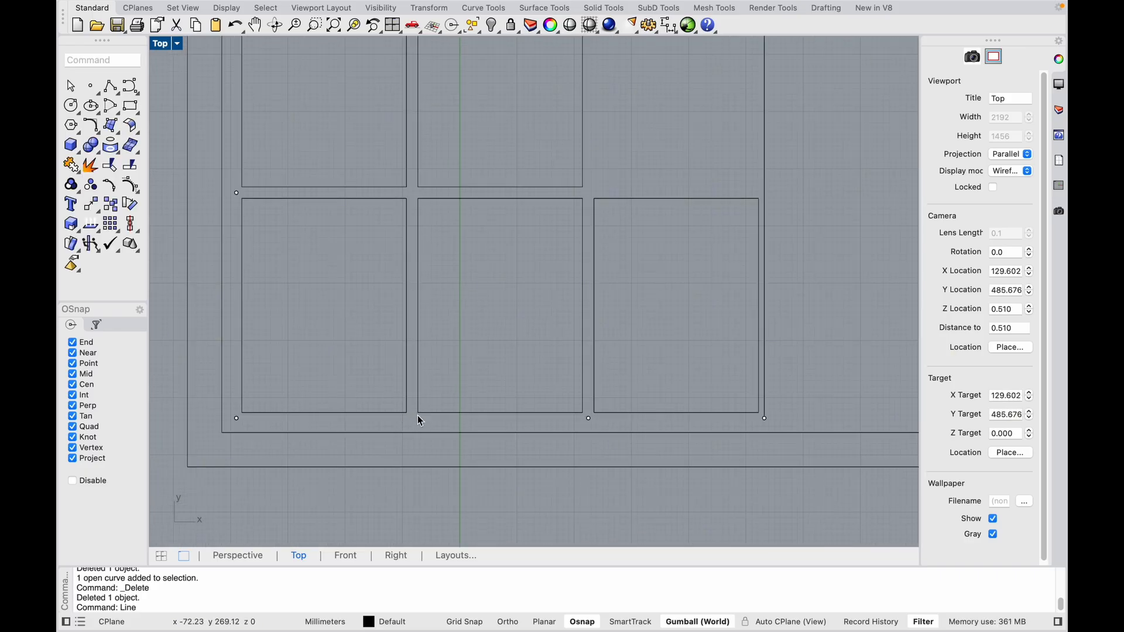
pyautogui.scroll(-5, 454, 451)
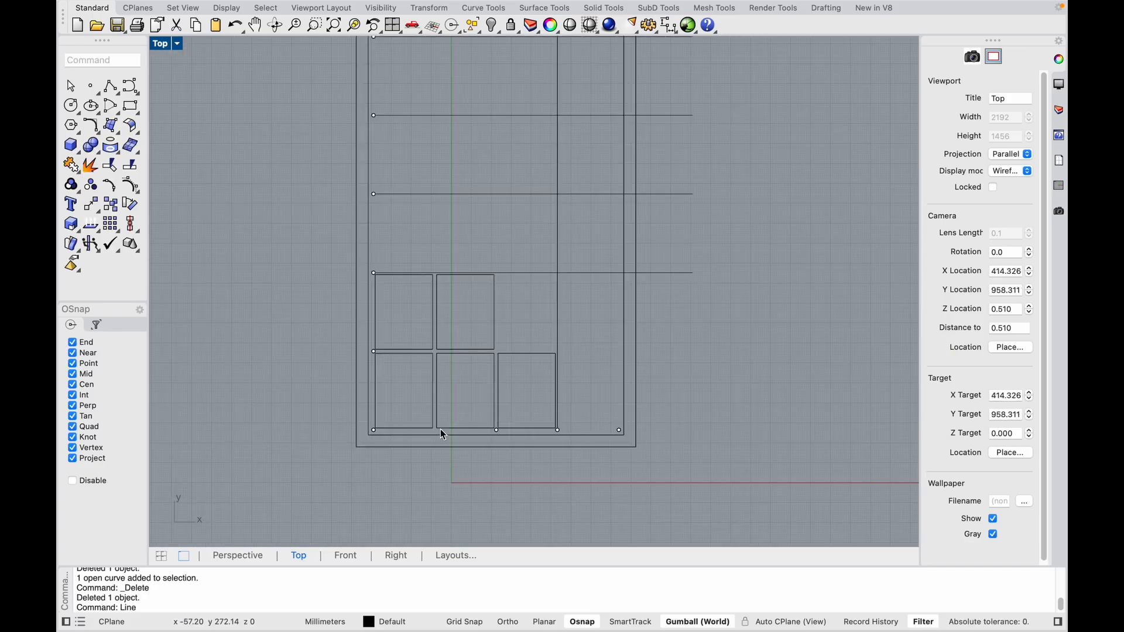
pyautogui.scroll(6, 440, 429)
pyautogui.scroll(-4, 466, 472)
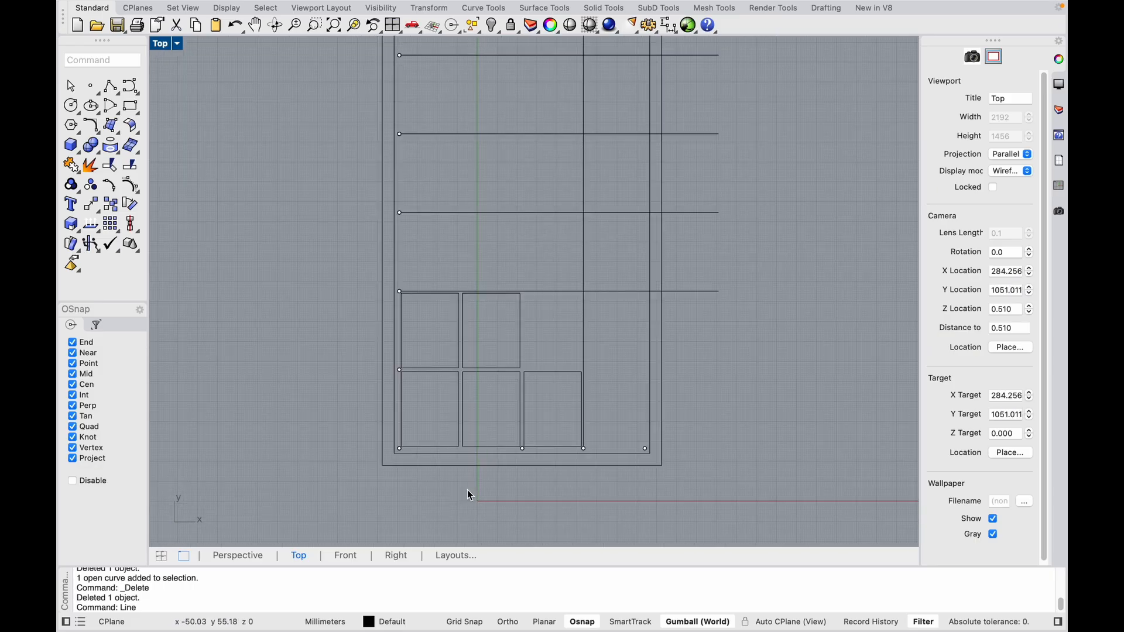
pyautogui.scroll(3, 463, 475)
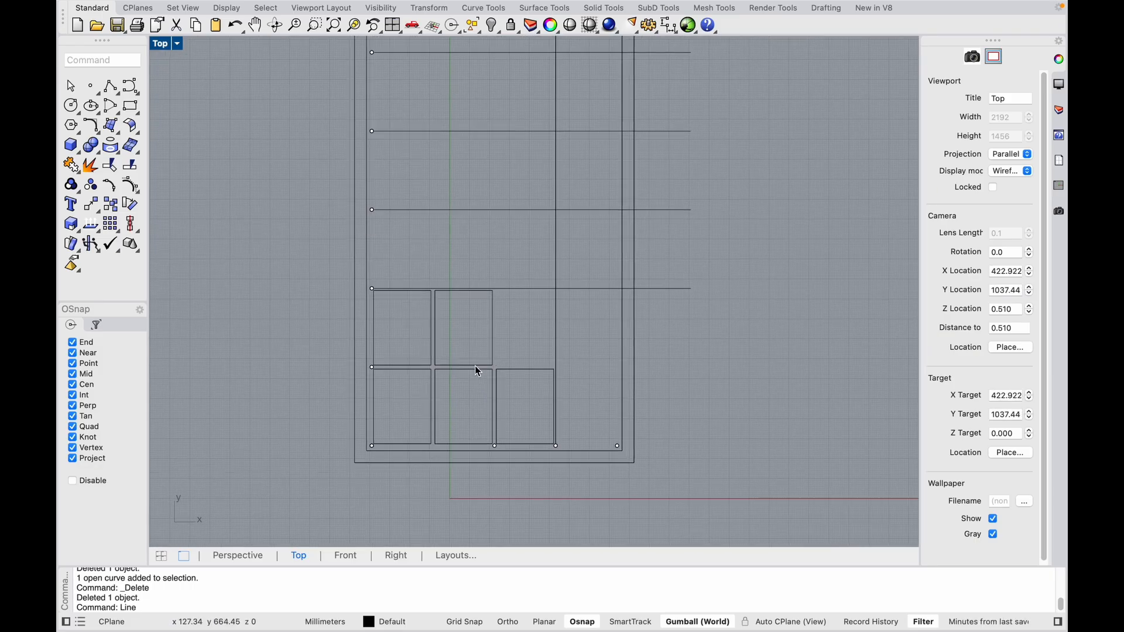
pyautogui.scroll(5, 448, 485)
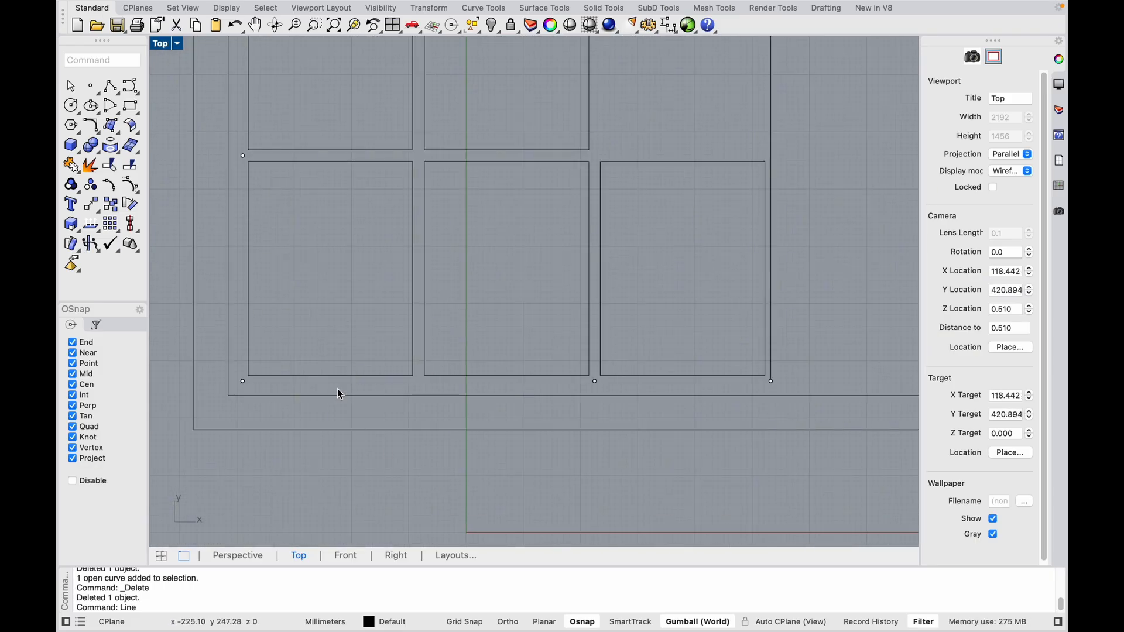
pyautogui.scroll(-5, 489, 427)
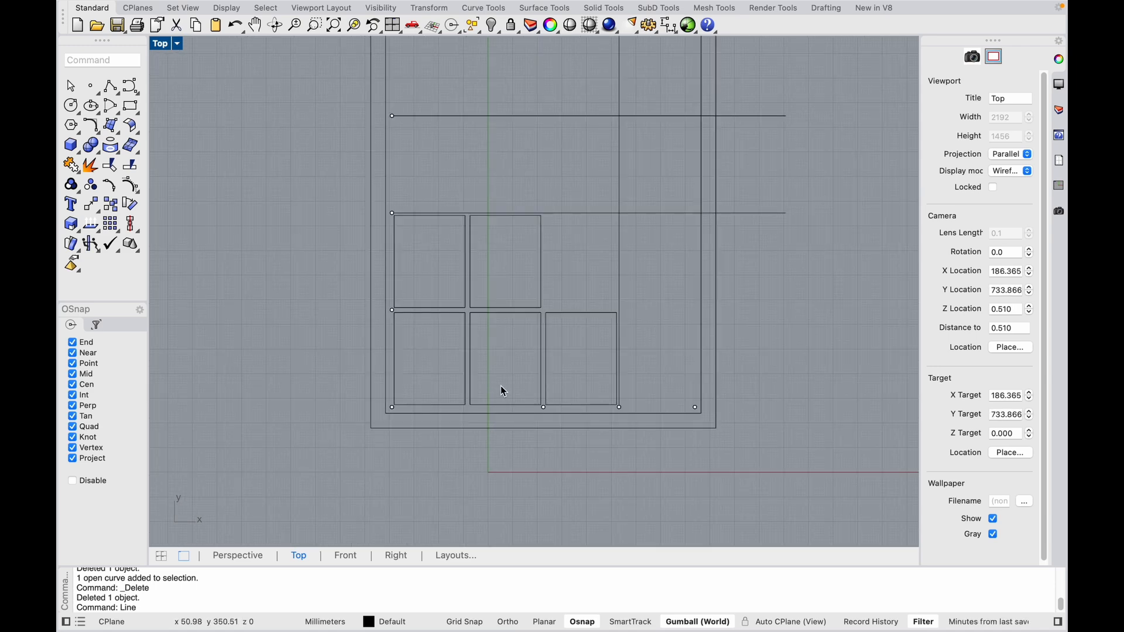
# Undo the grid work back through the trim of the innermost outline, removing all panes, grid lines and division points
pyautogui.press('super+z')
pyautogui.press('super+z')
pyautogui.press('super+z')
pyautogui.press('super+z')
pyautogui.press('super+z')
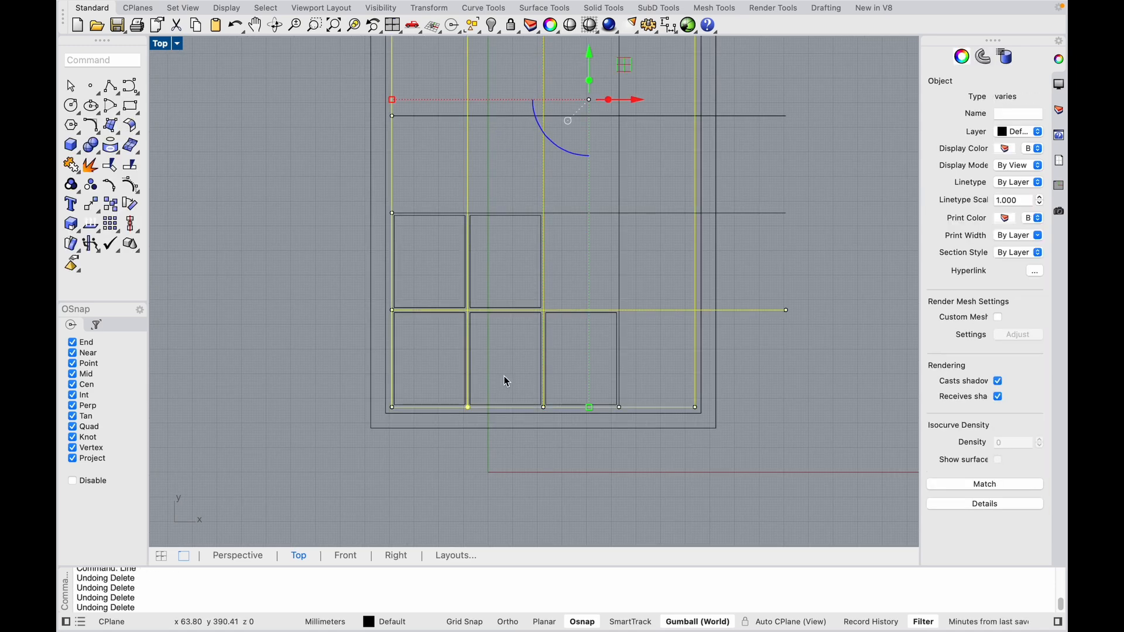
pyautogui.press('super+z')
pyautogui.press('super+z')
pyautogui.press('super+z')
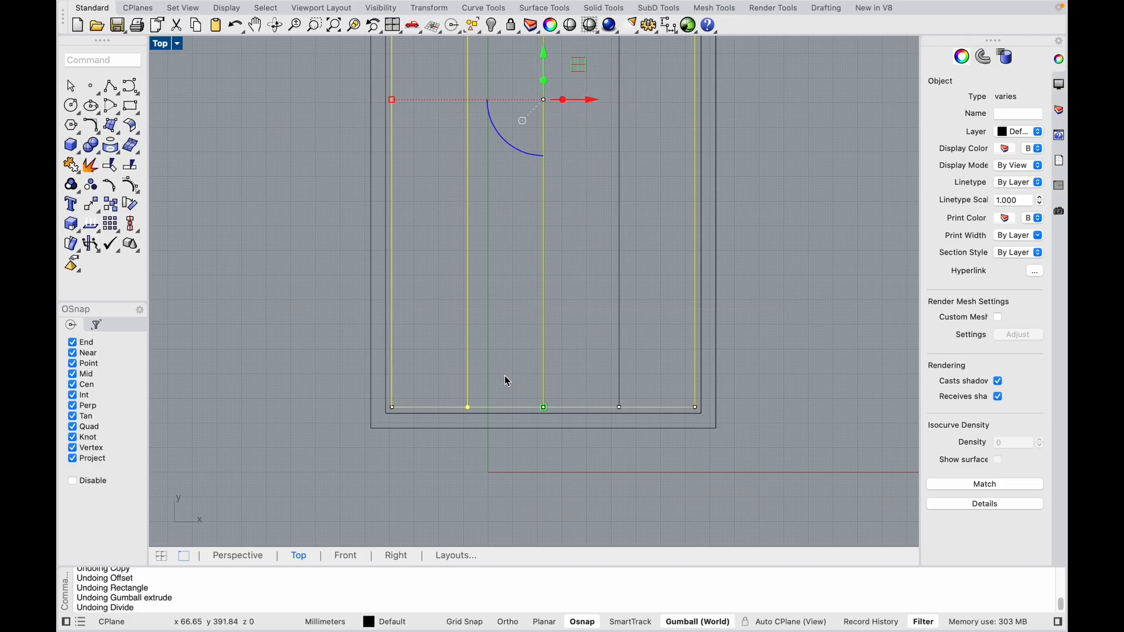
pyautogui.press('super+z')
pyautogui.press('super+z')
pyautogui.press('super+z')
pyautogui.press('super+z')
pyautogui.press('super+z')
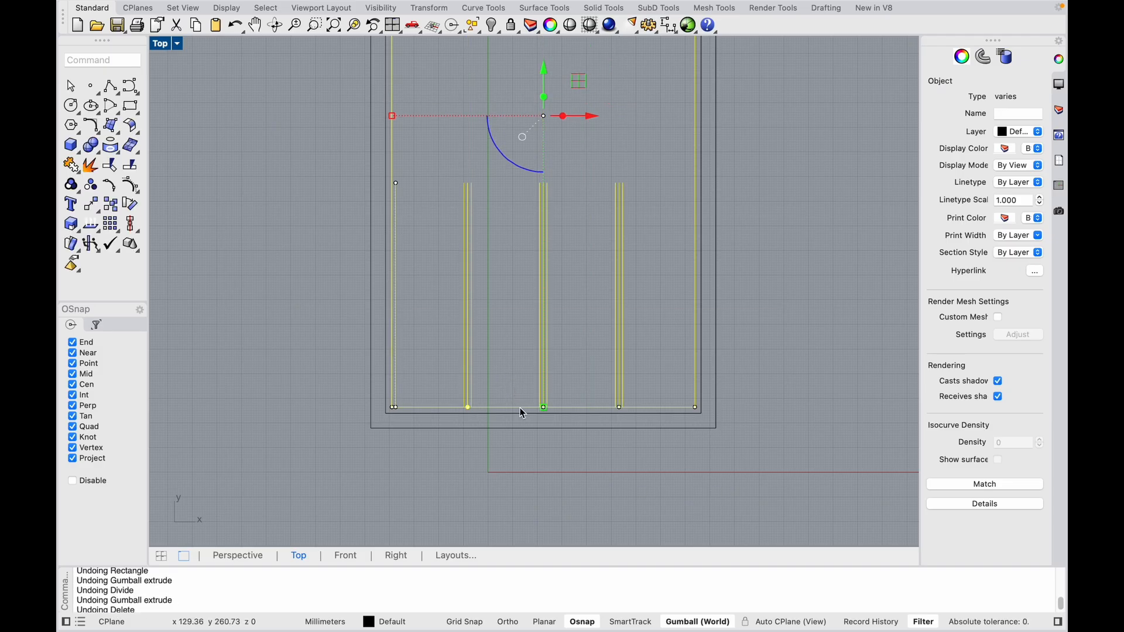
pyautogui.press('super+z')
pyautogui.press('super+z')
pyautogui.press('super+z')
pyautogui.press('super+z')
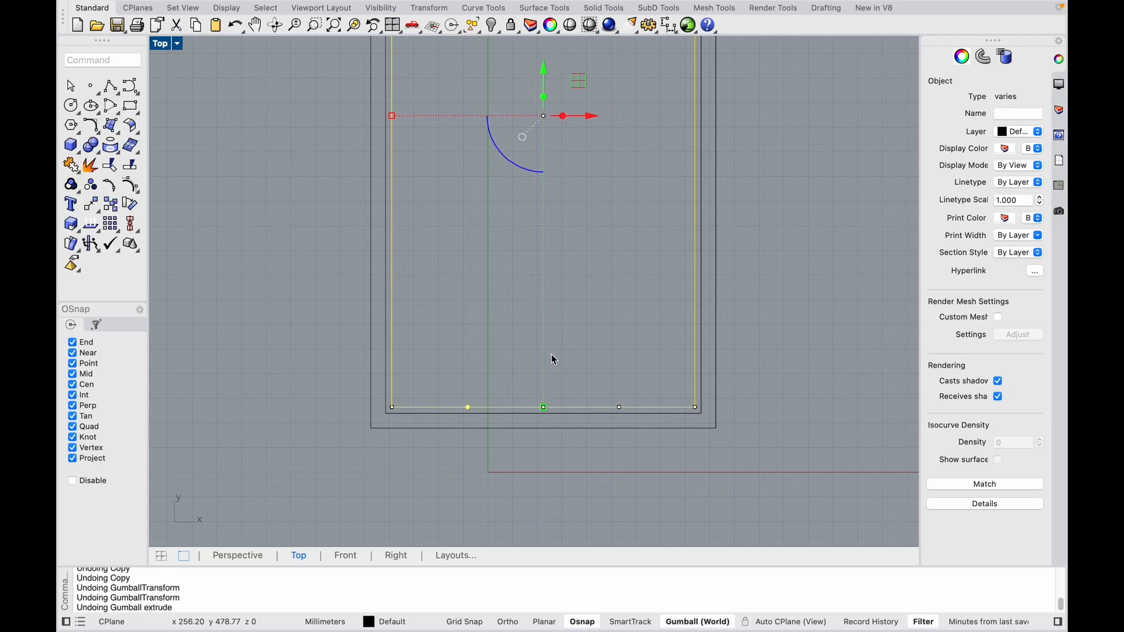
pyautogui.press('super+z')
pyautogui.press('super+z')
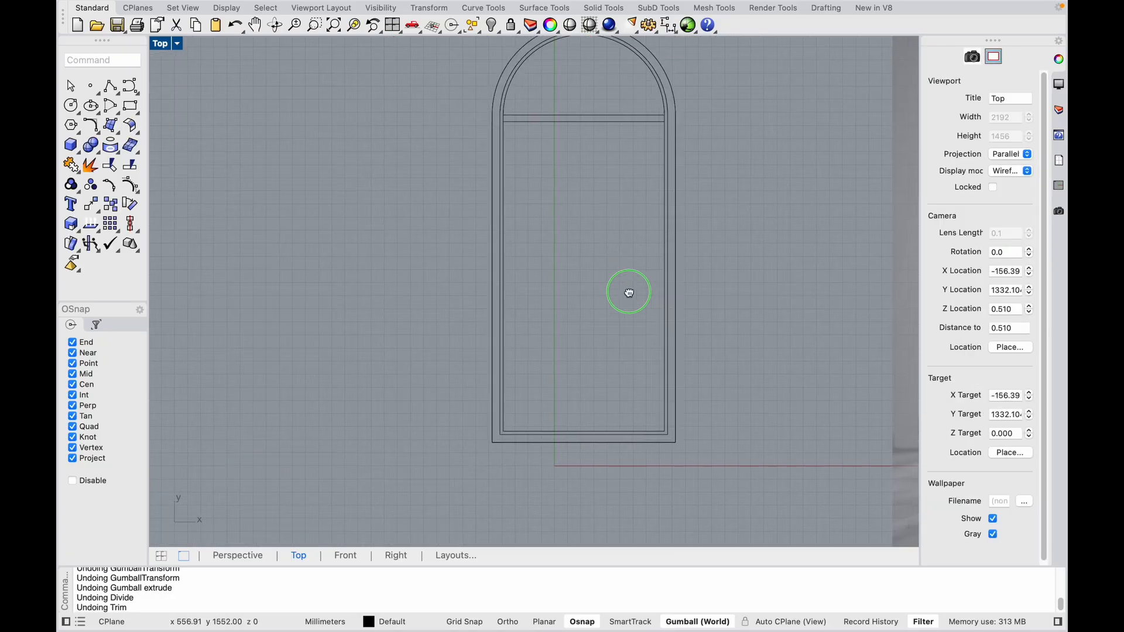
# Try deleting the innermost arched outline to offset the next frame curve, and undo the deletion
pyautogui.click(669, 245)
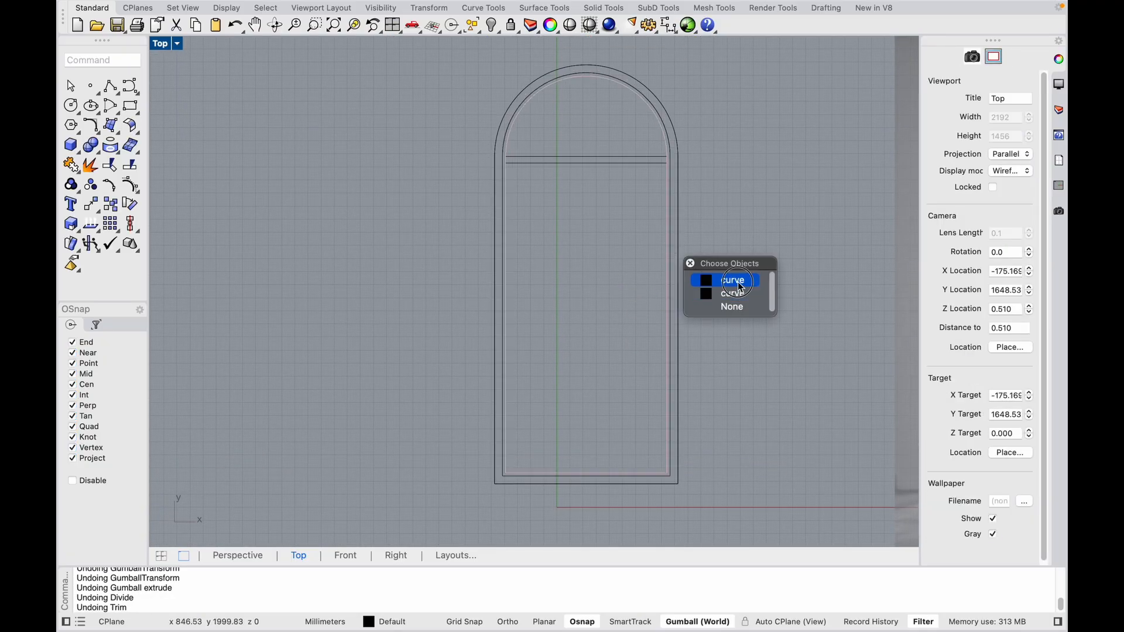
pyautogui.click(708, 275)
pyautogui.press('Delete')
pyautogui.scroll(3, 653, 204)
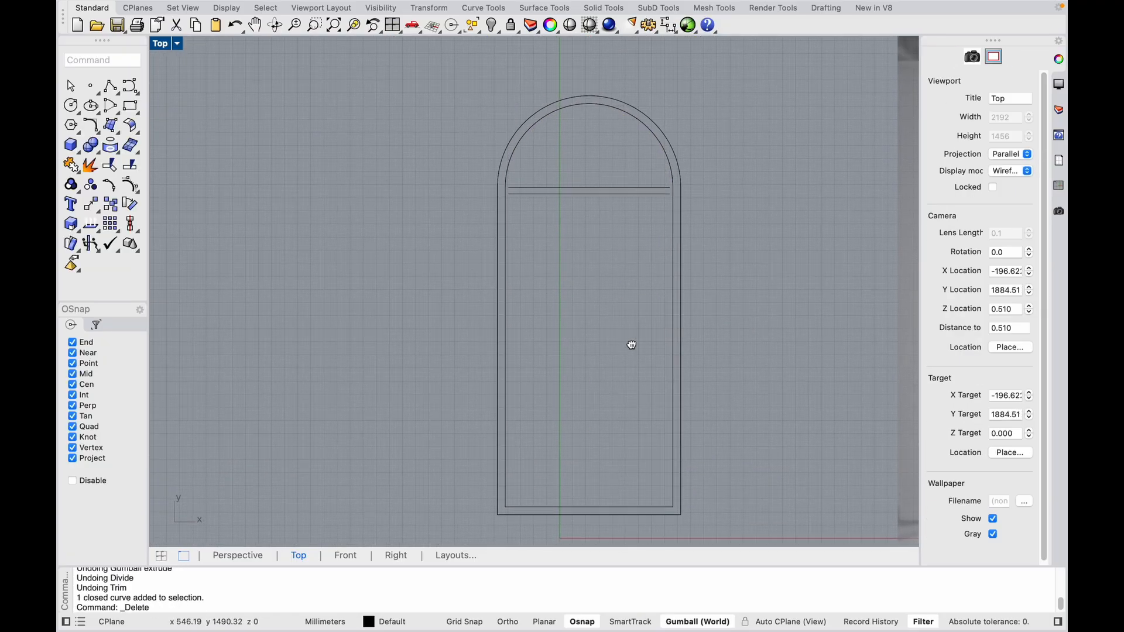
pyautogui.click(671, 300)
pyautogui.write('Off')
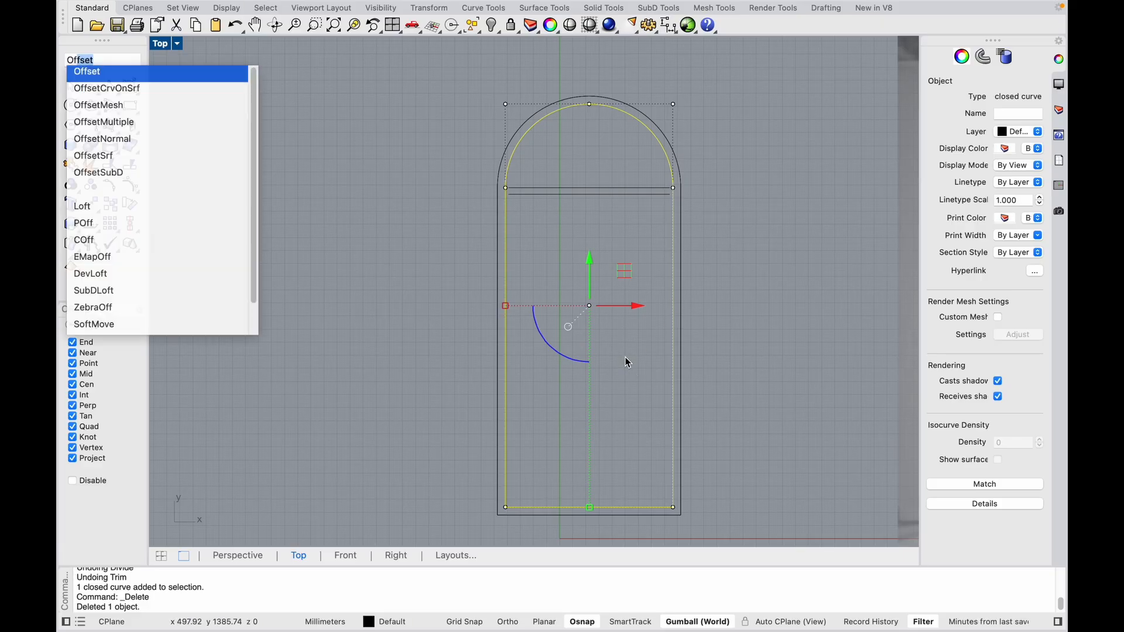
pyautogui.press('Escape')
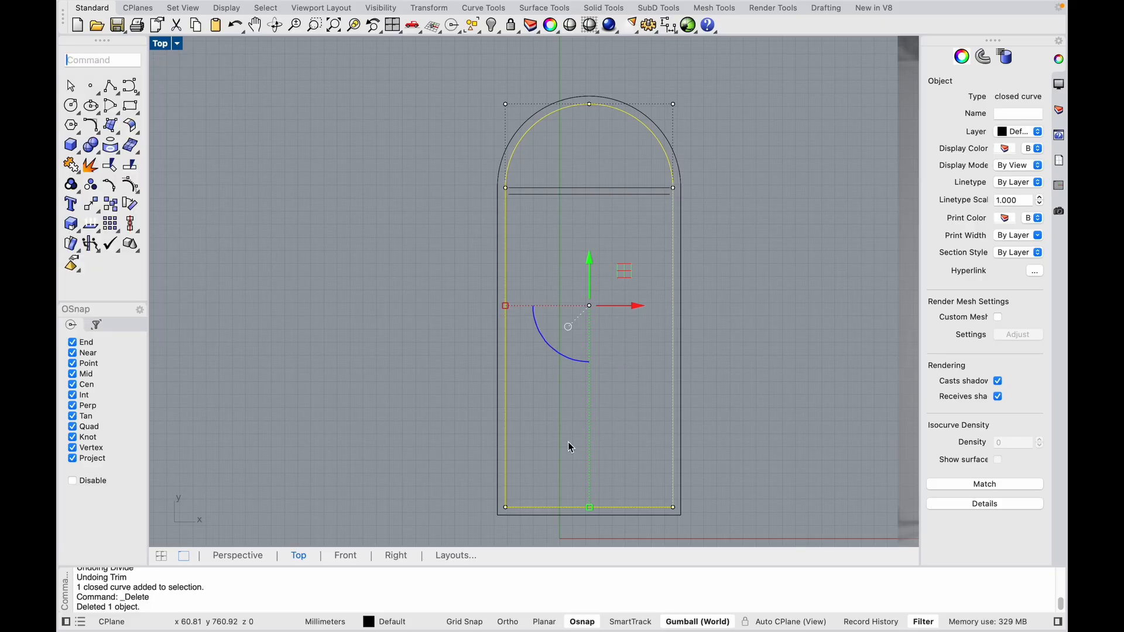
pyautogui.press('Escape')
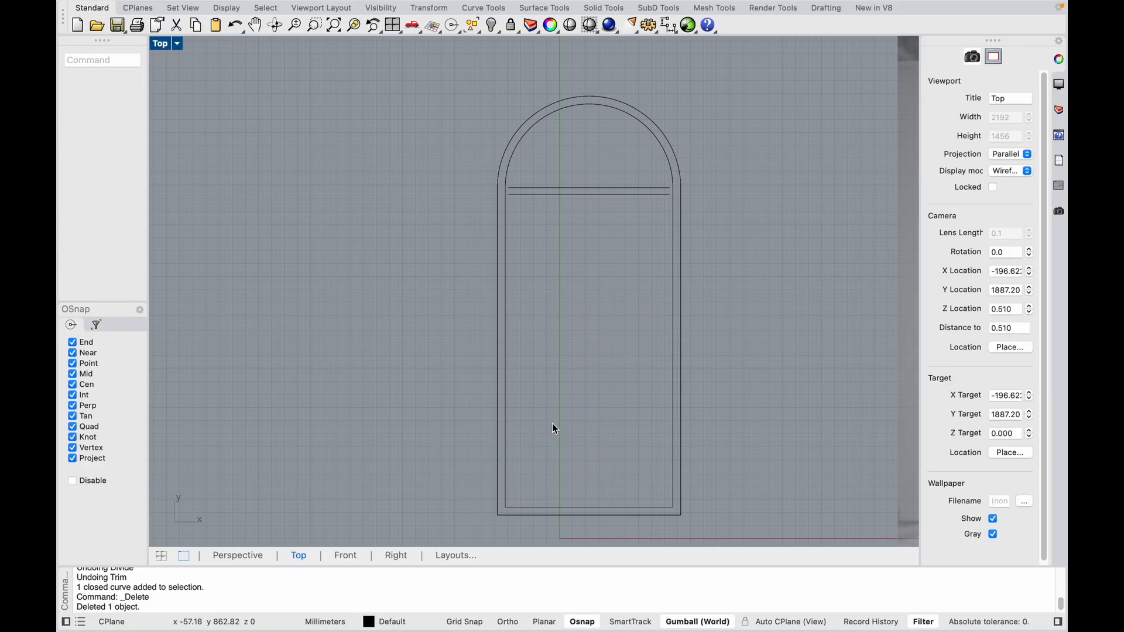
pyautogui.press('super+z')
# Measure the gap between the two innermost frame outlines at the bottom edge with a temporary line
pyautogui.scroll(4, 549, 524)
pyautogui.scroll(3, 549, 525)
pyautogui.write('li')
pyautogui.press('Return')
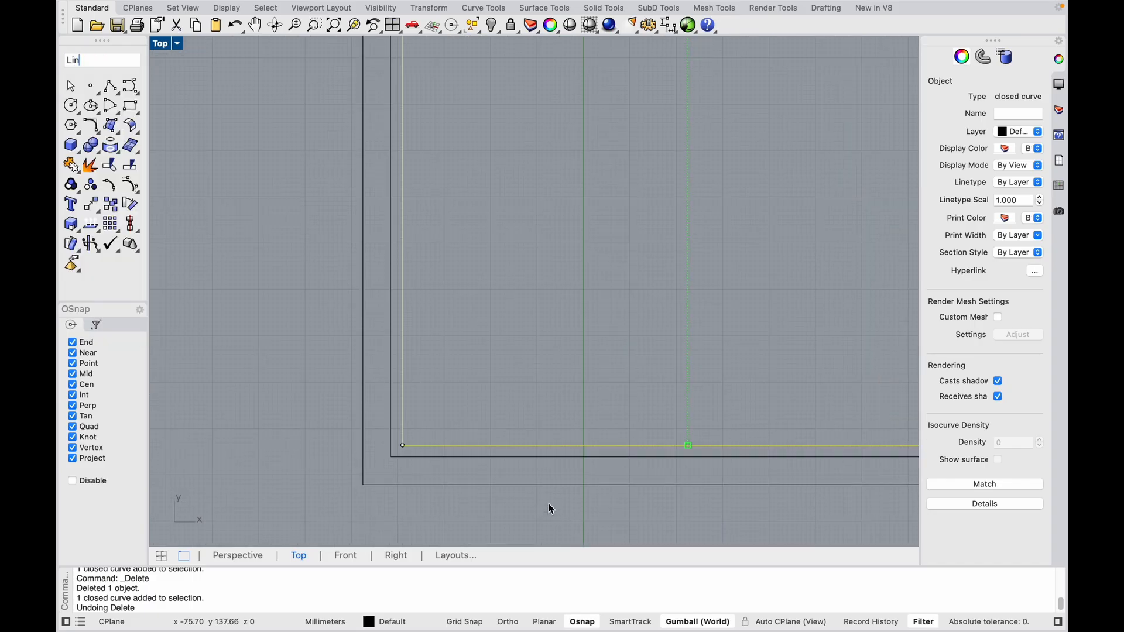
pyautogui.click(537, 456)
pyautogui.press('Escape')
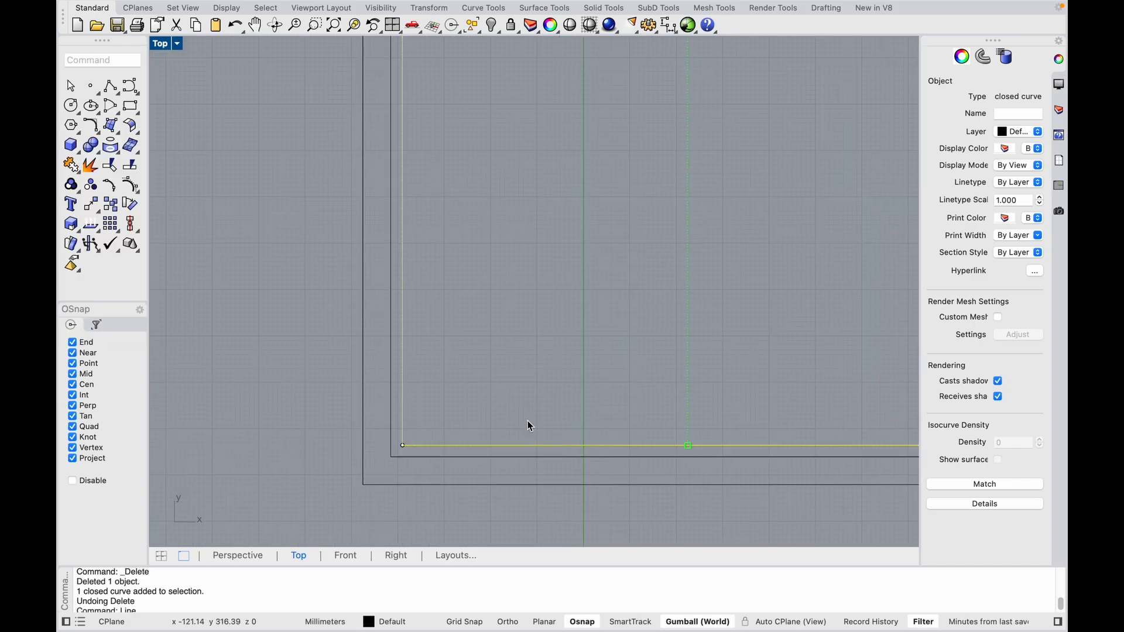
# Delete the innermost arched outline, keeping the two outer frame curves and the crossbar lines
pyautogui.scroll(-6, 529, 423)
pyautogui.moveTo(532, 426); pyautogui.dragTo(524, 452, button='right')
pyautogui.scroll(-1, 536, 484)
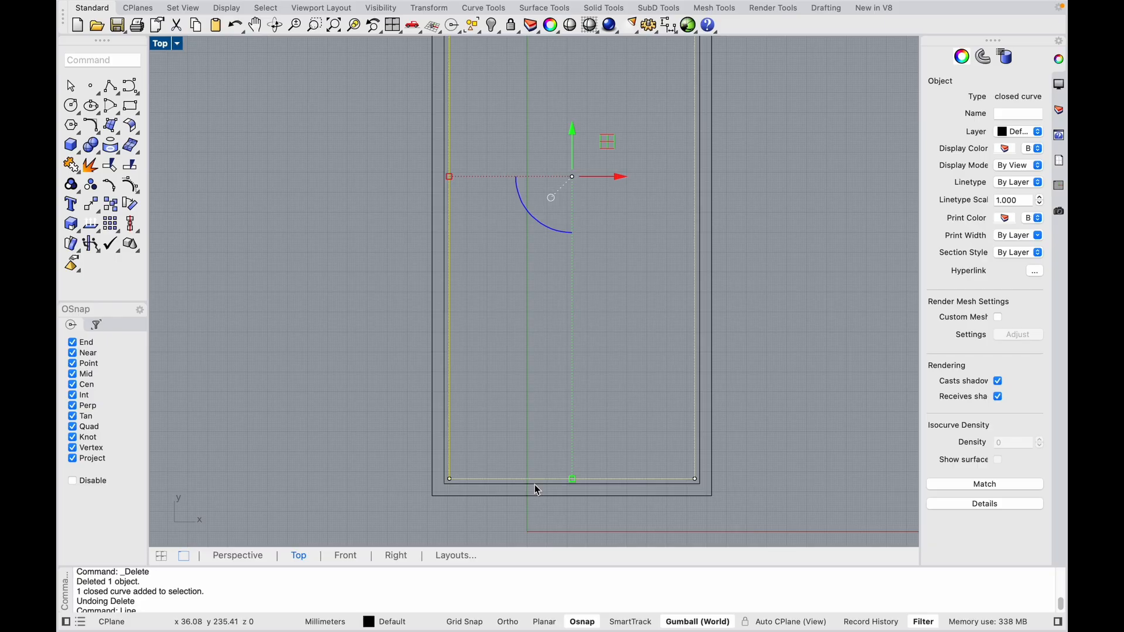
pyautogui.scroll(2, 533, 470)
pyautogui.scroll(-4, 511, 476)
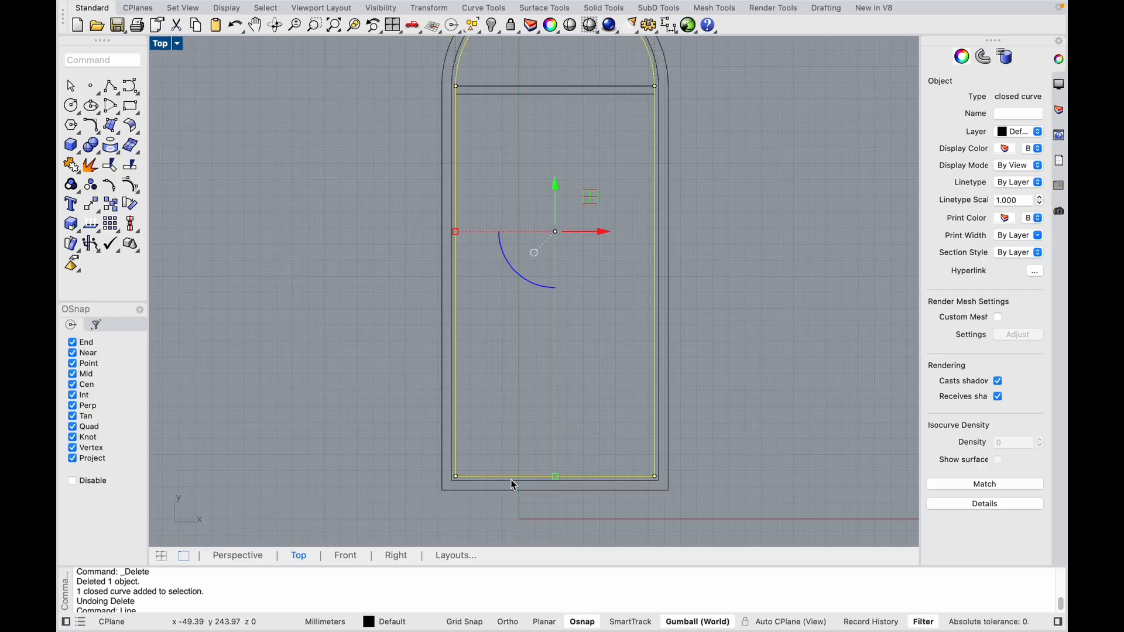
pyautogui.press('Escape')
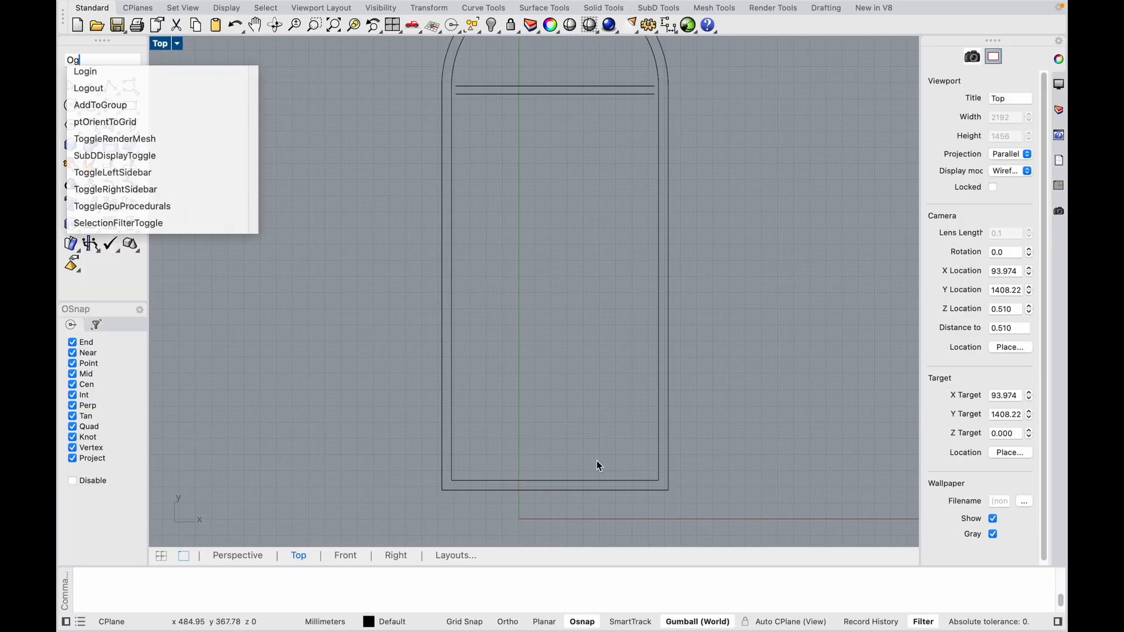
# Offset the inner arched frame outline 15 mm inward
pyautogui.write('ffset')
pyautogui.press('Return')
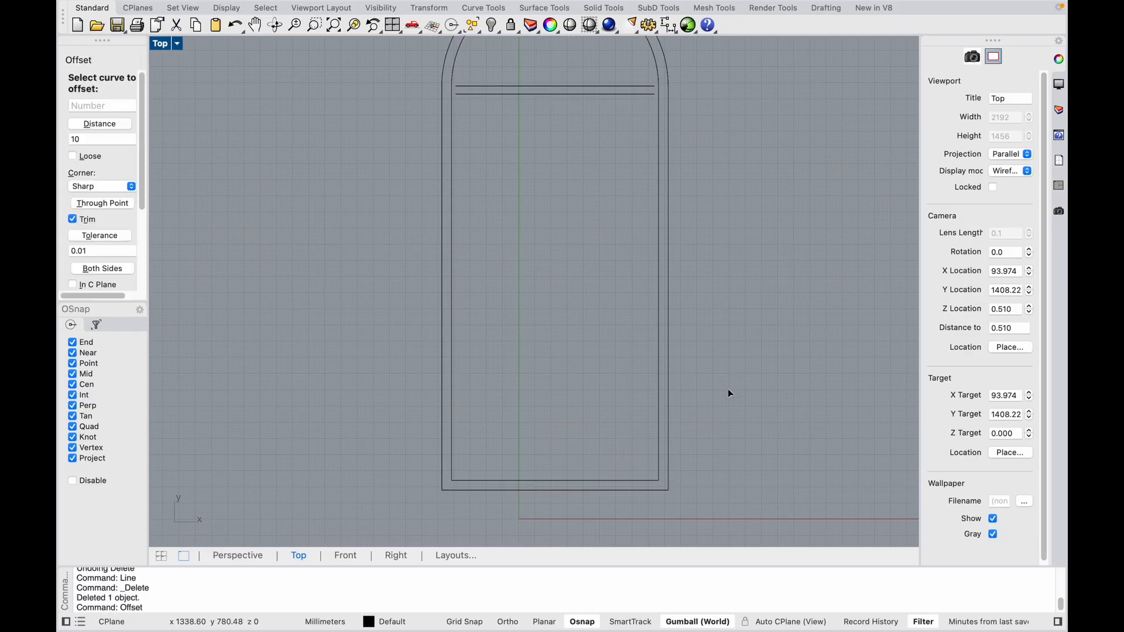
pyautogui.click(660, 387)
pyautogui.write('d')
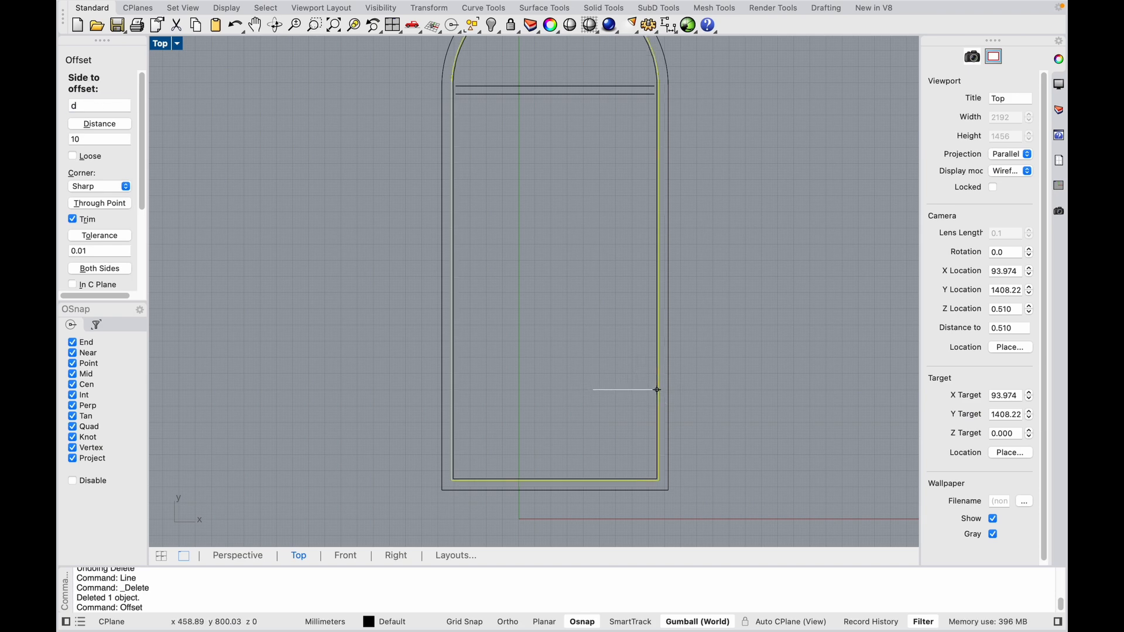
pyautogui.press('Return')
pyautogui.write('15')
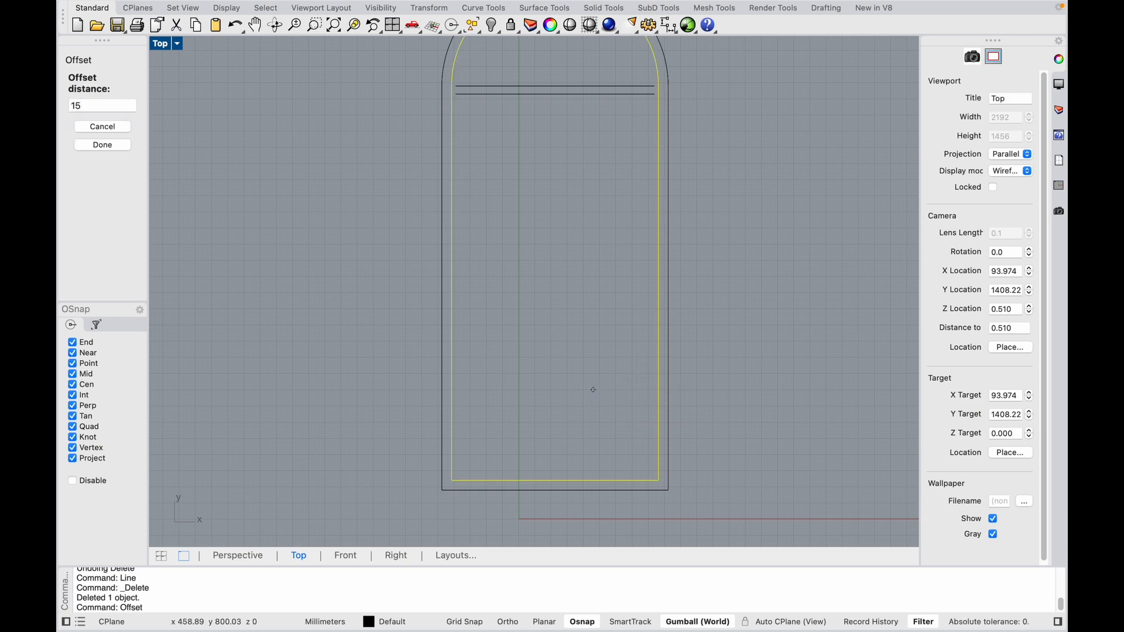
pyautogui.press('Return')
pyautogui.click(585, 431)
pyautogui.scroll(3, 566, 373)
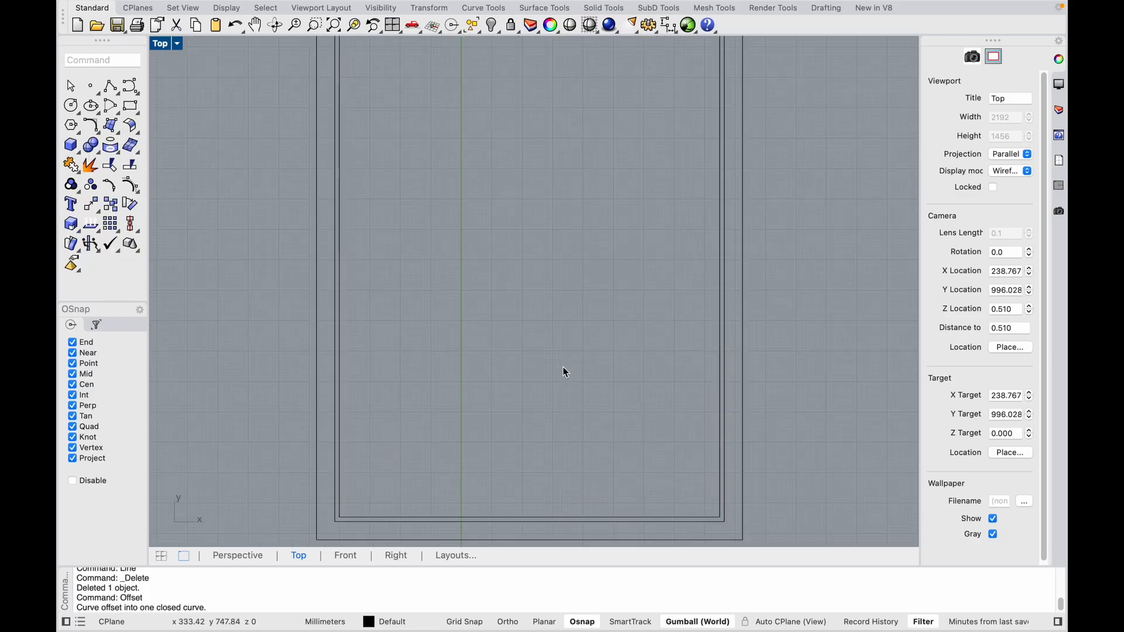
pyautogui.scroll(2, 427, 414)
pyautogui.scroll(-3, 469, 402)
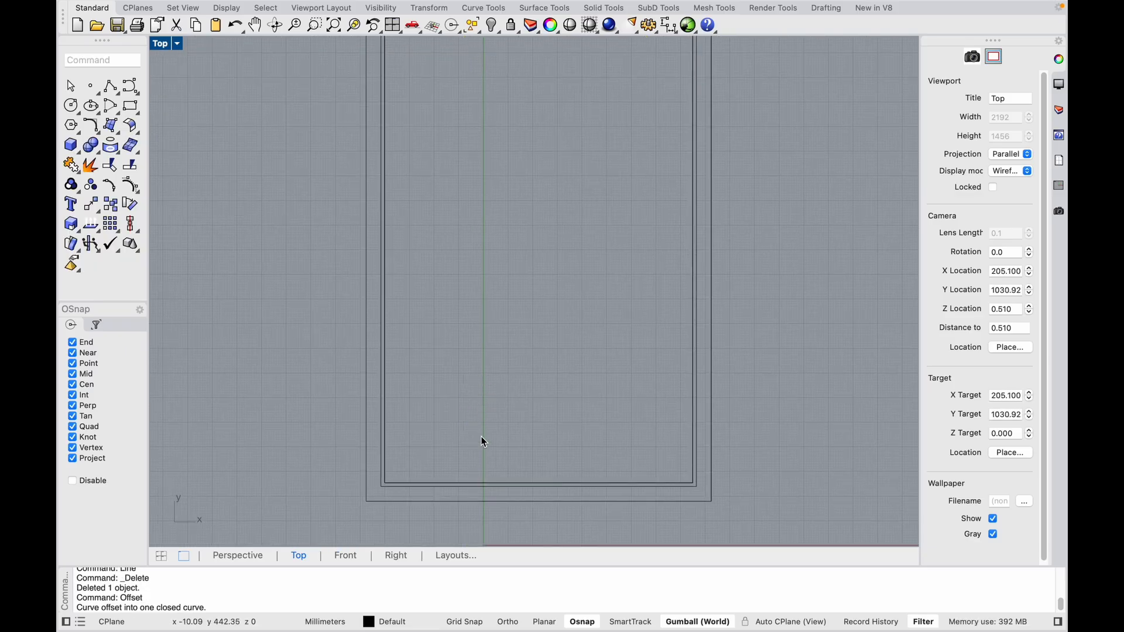
pyautogui.write('Divide')
pyautogui.press('Return')
pyautogui.scroll(-4, 485, 390)
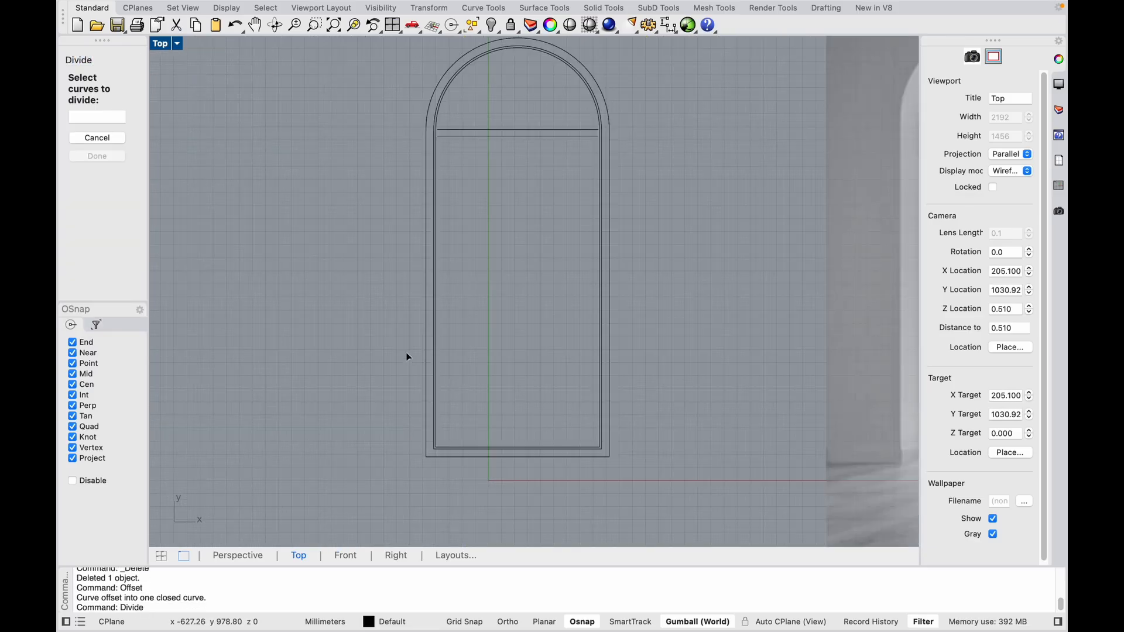
pyautogui.scroll(4, 407, 355)
pyautogui.click(466, 369)
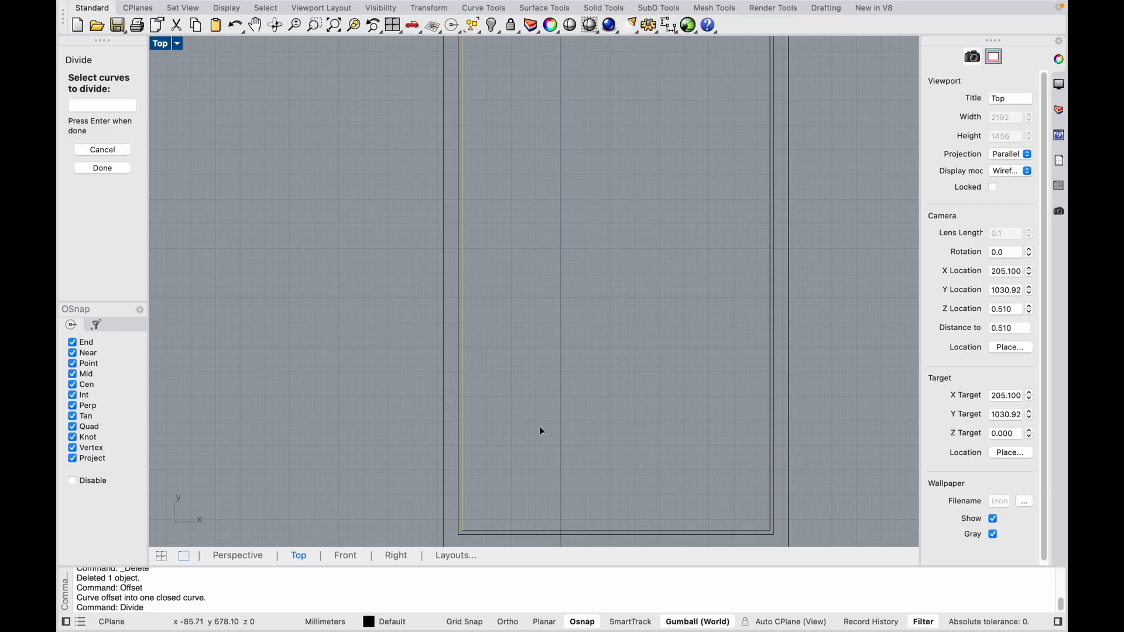
pyautogui.scroll(-3, 539, 431)
pyautogui.press('Return')
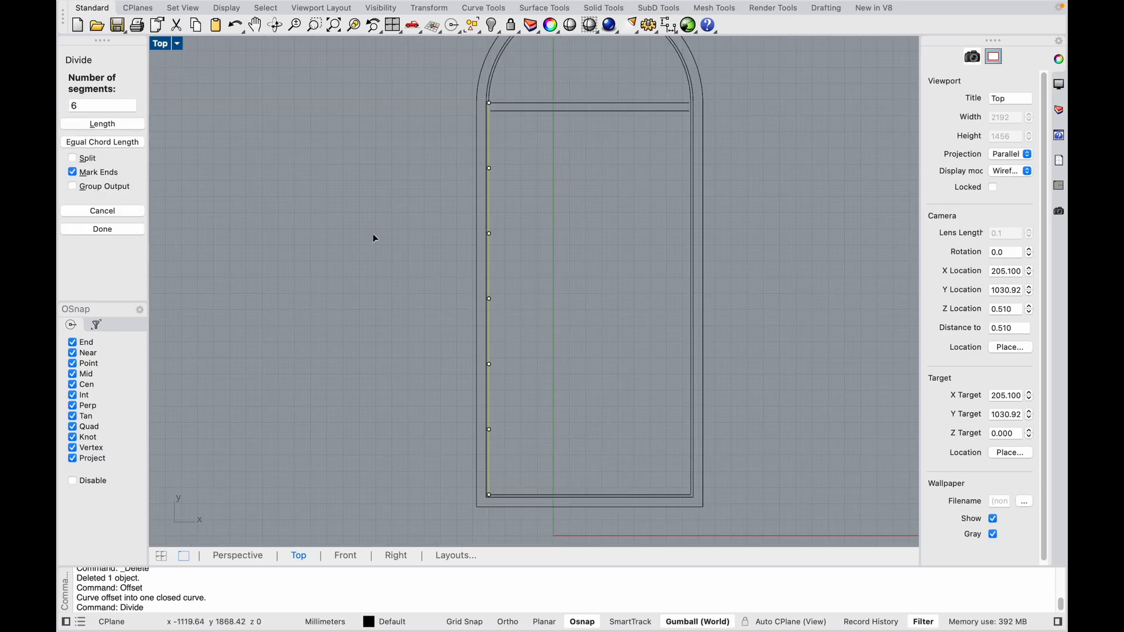
pyautogui.scroll(10, 497, 103)
pyautogui.scroll(-4, 461, 159)
pyautogui.scroll(-6, 513, 181)
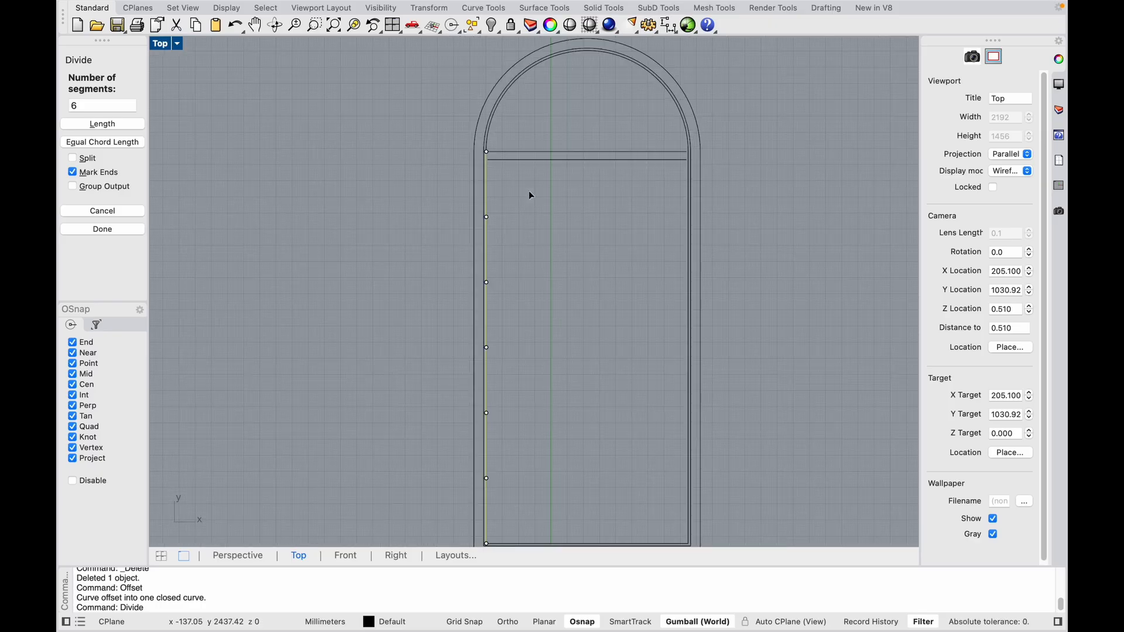
pyautogui.press('Return')
pyautogui.scroll(-3, 517, 204)
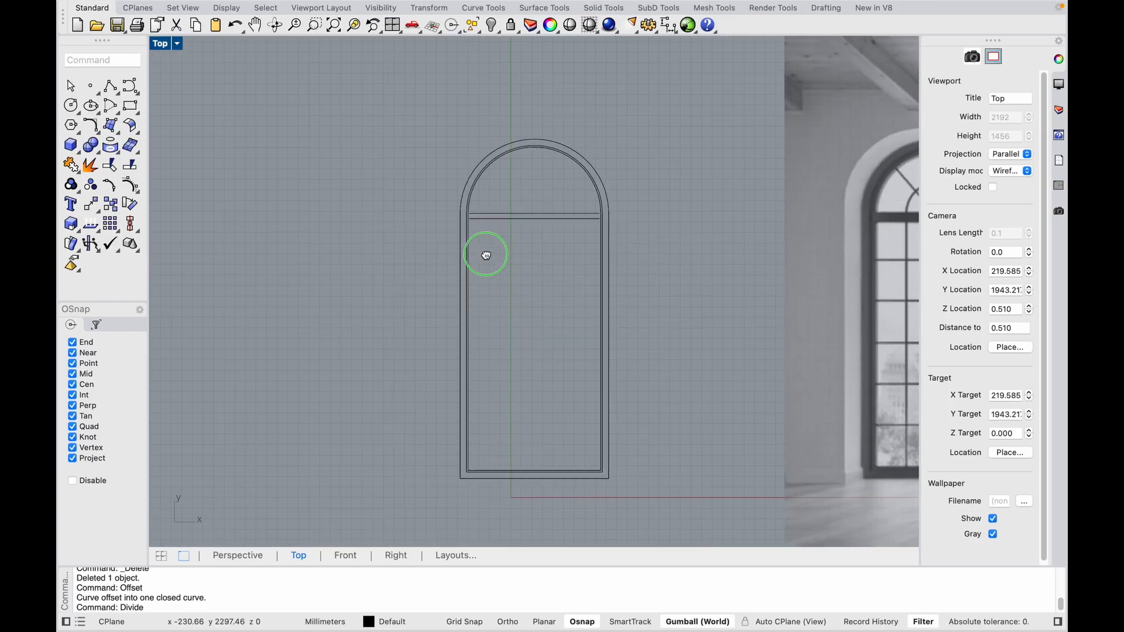
# Extend the left ends of both crossbar lines to meet the innermost arched outline, using the Trim command's extend mode
pyautogui.scroll(8, 490, 200)
pyautogui.scroll(-3, 369, 252)
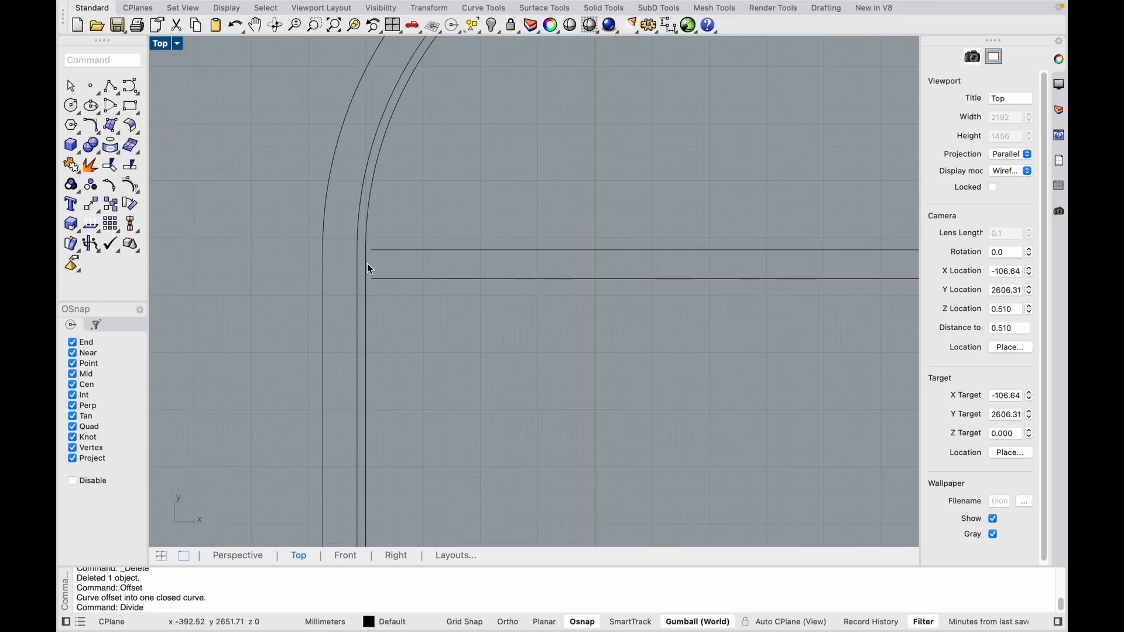
pyautogui.click(369, 264)
pyautogui.scroll(3, 377, 249)
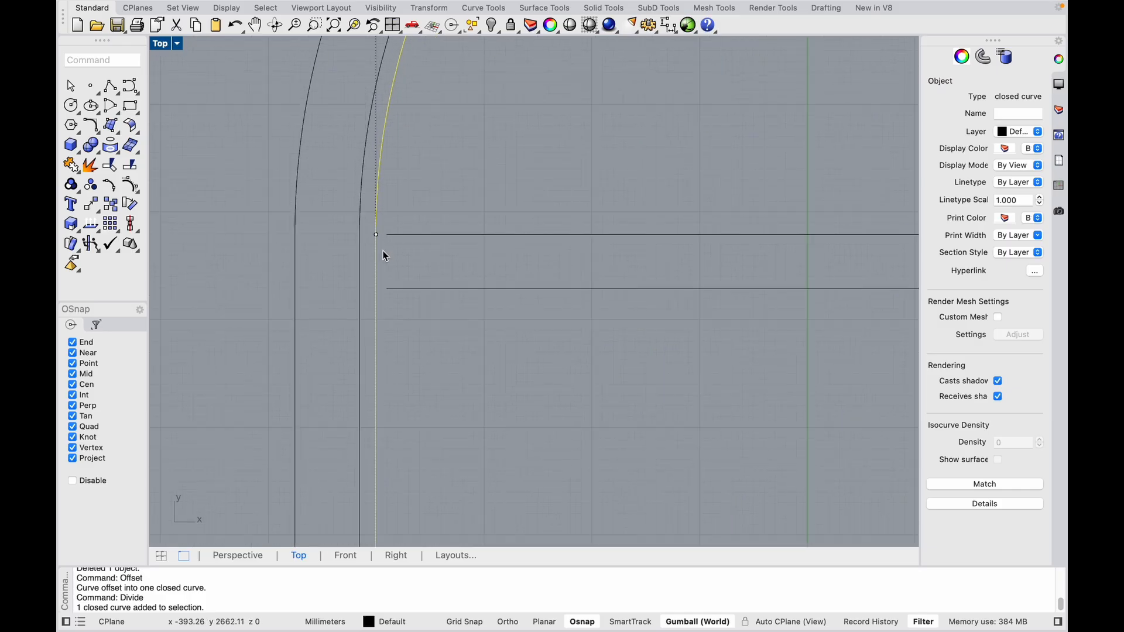
pyautogui.scroll(4, 383, 252)
pyautogui.scroll(-3, 410, 226)
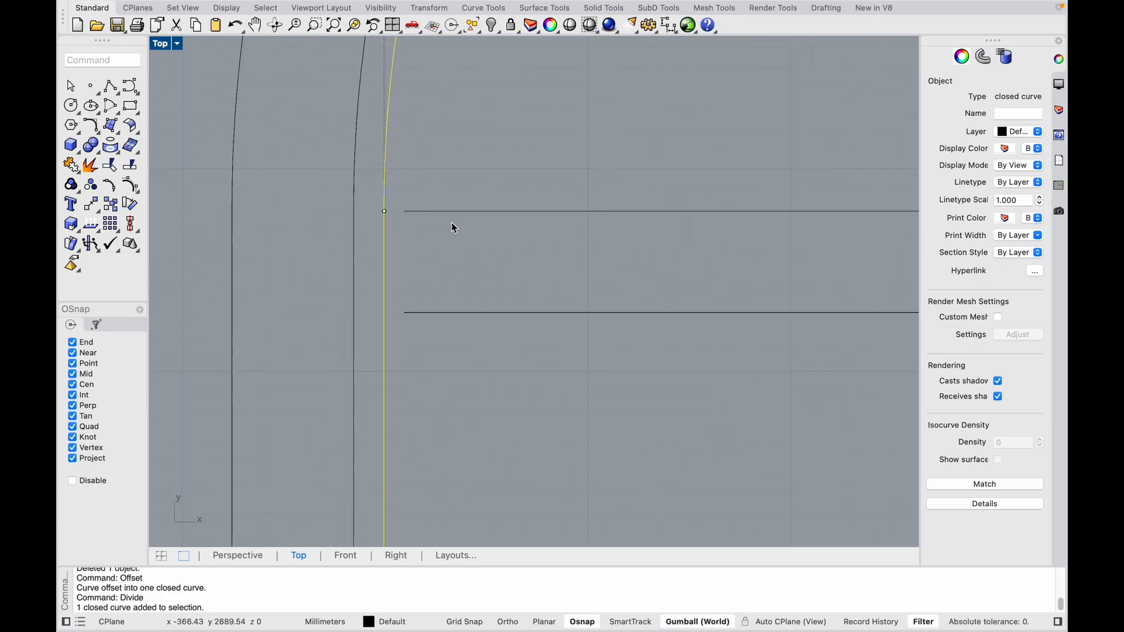
pyautogui.moveTo(448, 168); pyautogui.dragTo(360, 356)
pyautogui.scroll(-5, 363, 352)
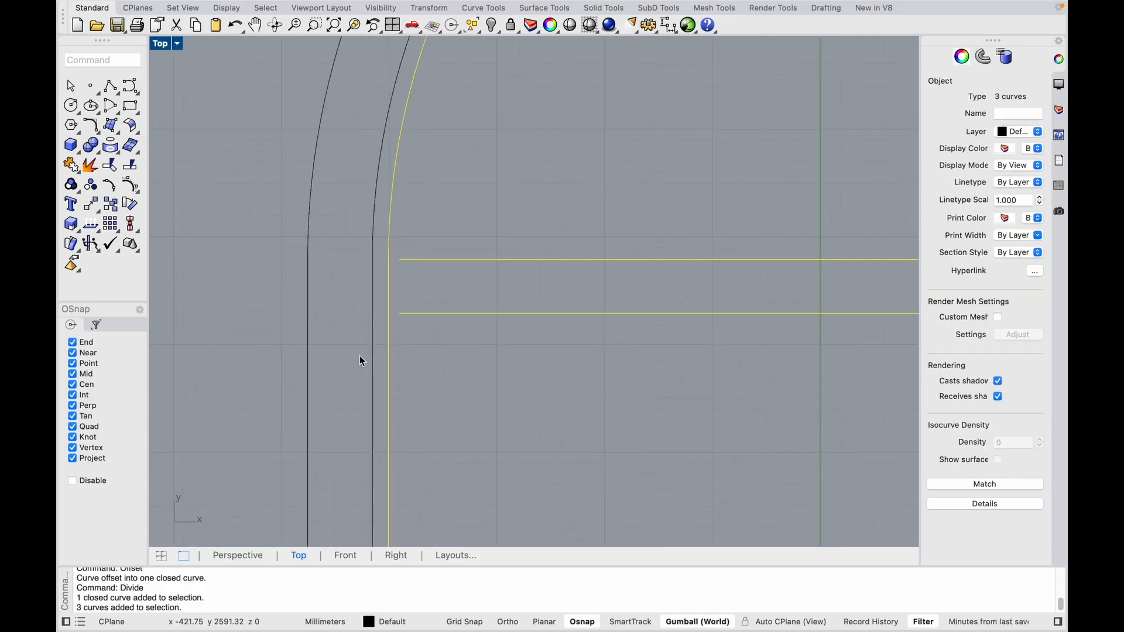
pyautogui.scroll(5, 381, 345)
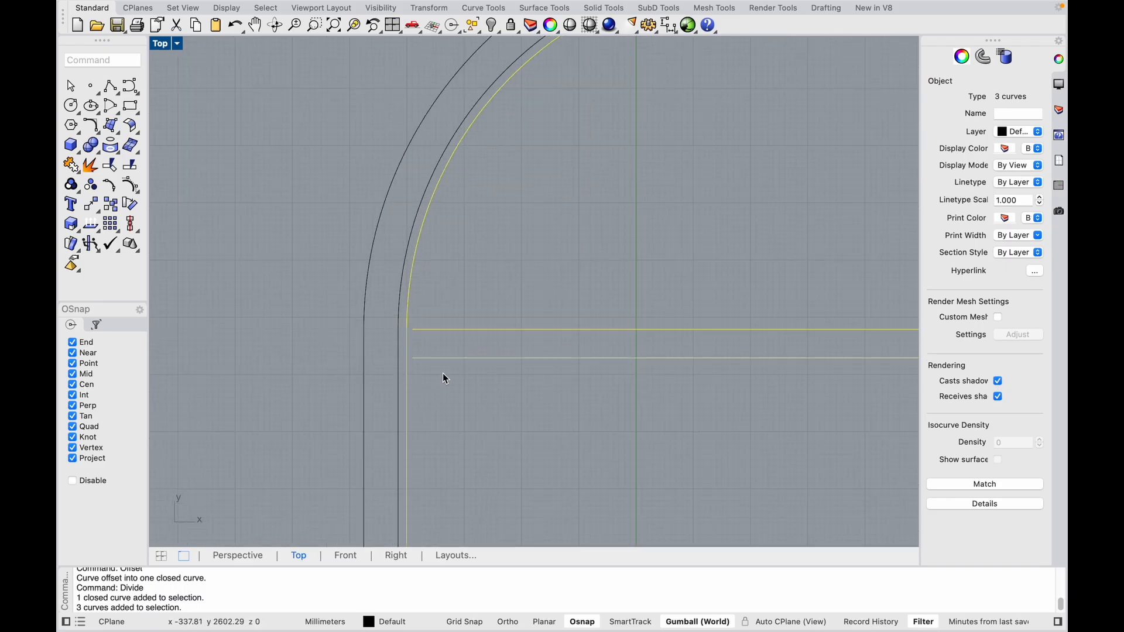
pyautogui.write('Trim')
pyautogui.press('Return')
pyautogui.scroll(3, 384, 348)
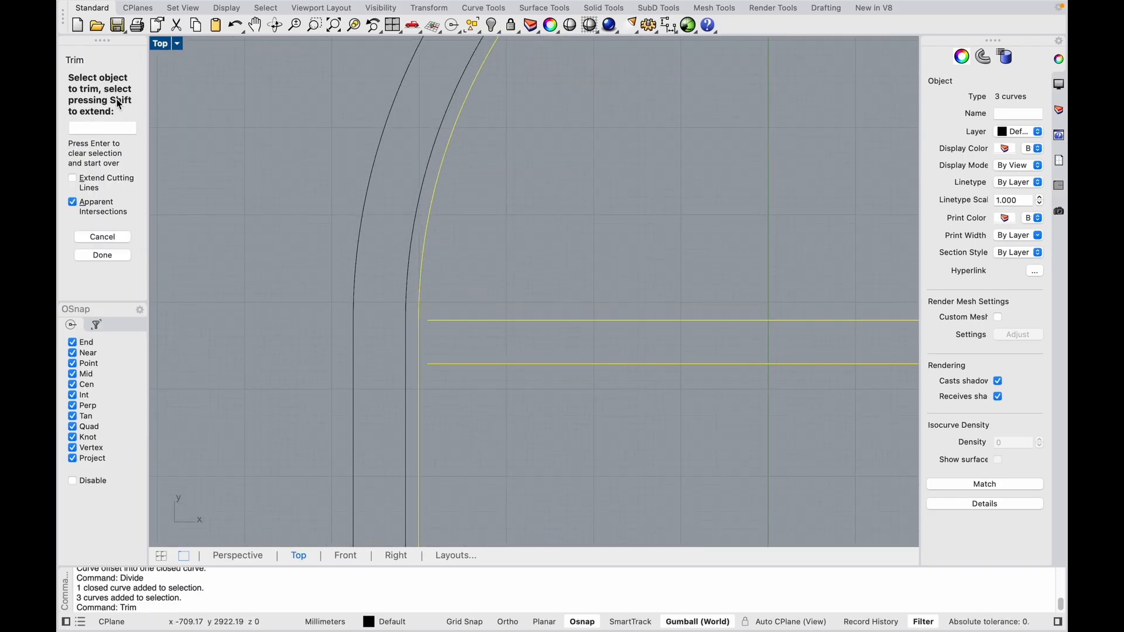
pyautogui.scroll(4, 281, 275)
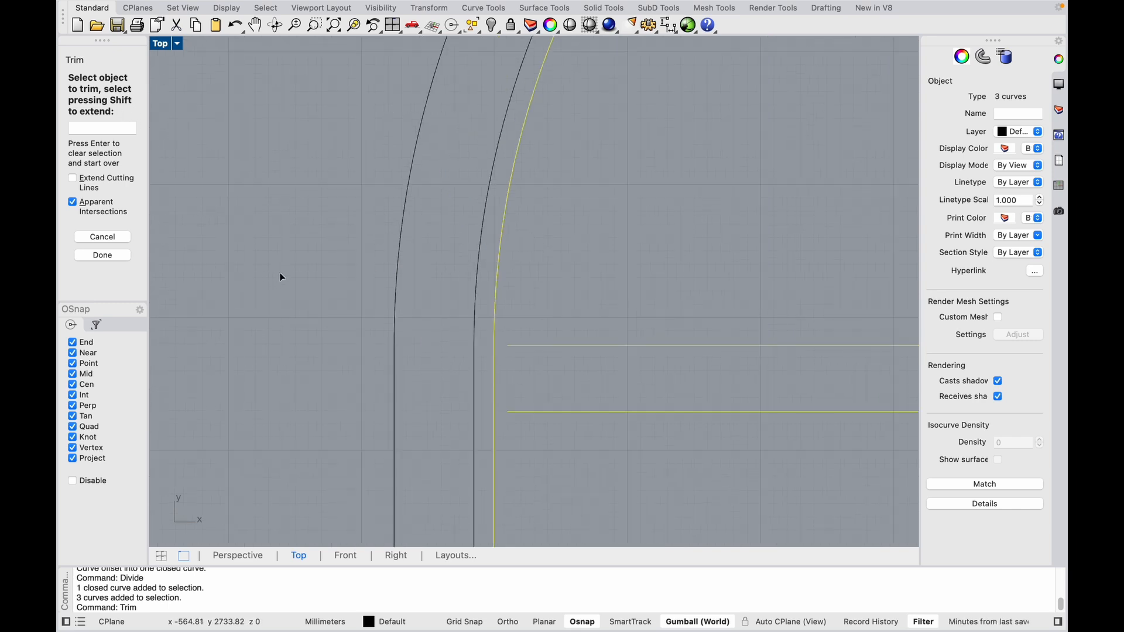
pyautogui.keyDown('shift'); pyautogui.click(567, 364); pyautogui.keyUp('shift')
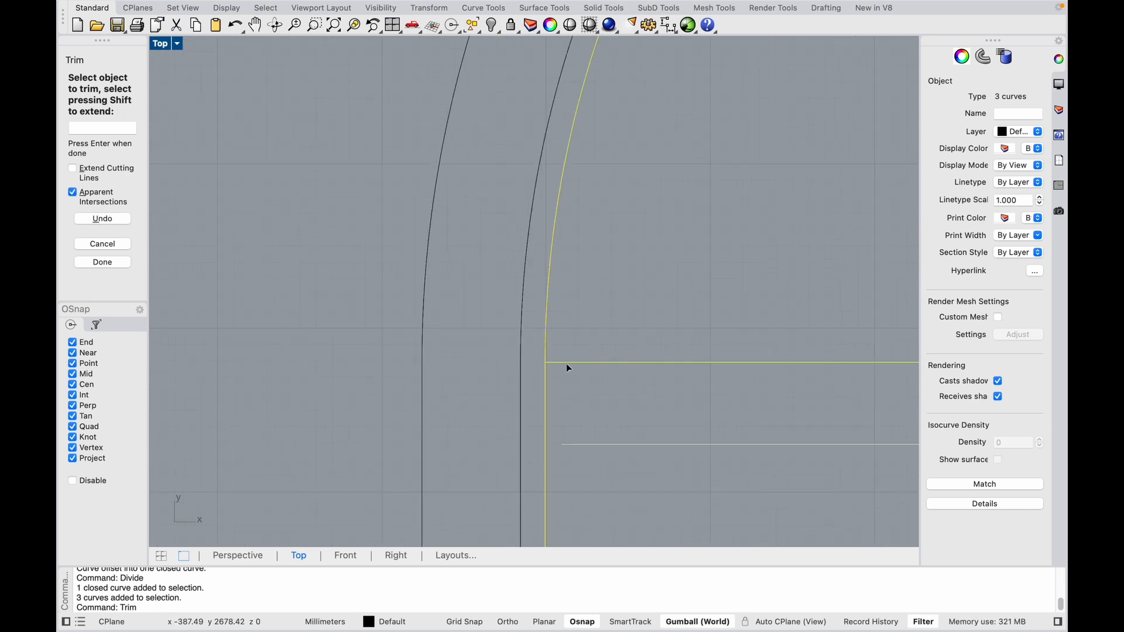
pyautogui.scroll(3, 557, 455)
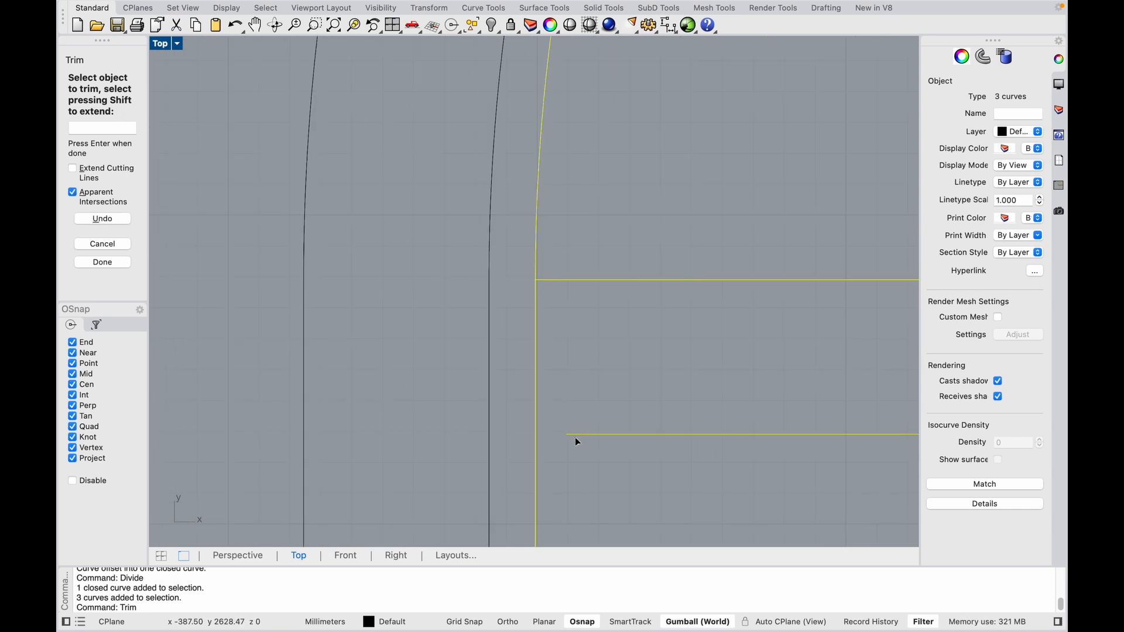
pyautogui.keyDown('shift'); pyautogui.click(565, 436); pyautogui.keyUp('shift')
pyautogui.scroll(-10, 489, 374)
# Extend the right ends of both crossbar lines to the innermost arched outline and finish the Trim command
pyautogui.scroll(8, 708, 335)
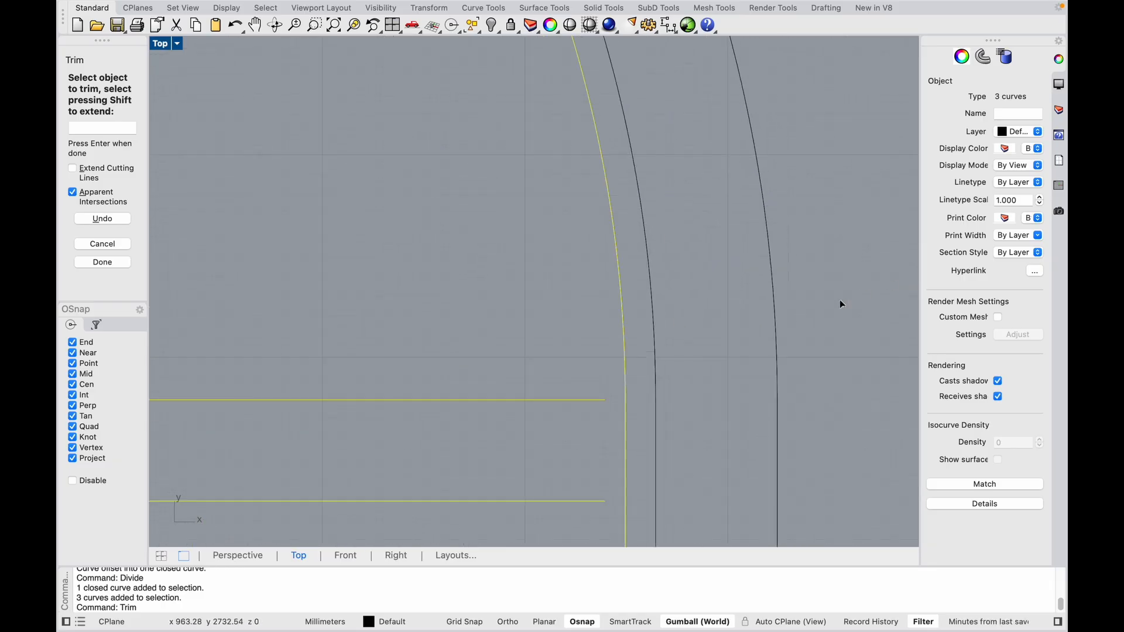
pyautogui.scroll(3, 756, 331)
pyautogui.keyDown('shift'); pyautogui.click(471, 428); pyautogui.keyUp('shift')
pyautogui.scroll(-8, 486, 363)
pyautogui.scroll(8, 515, 412)
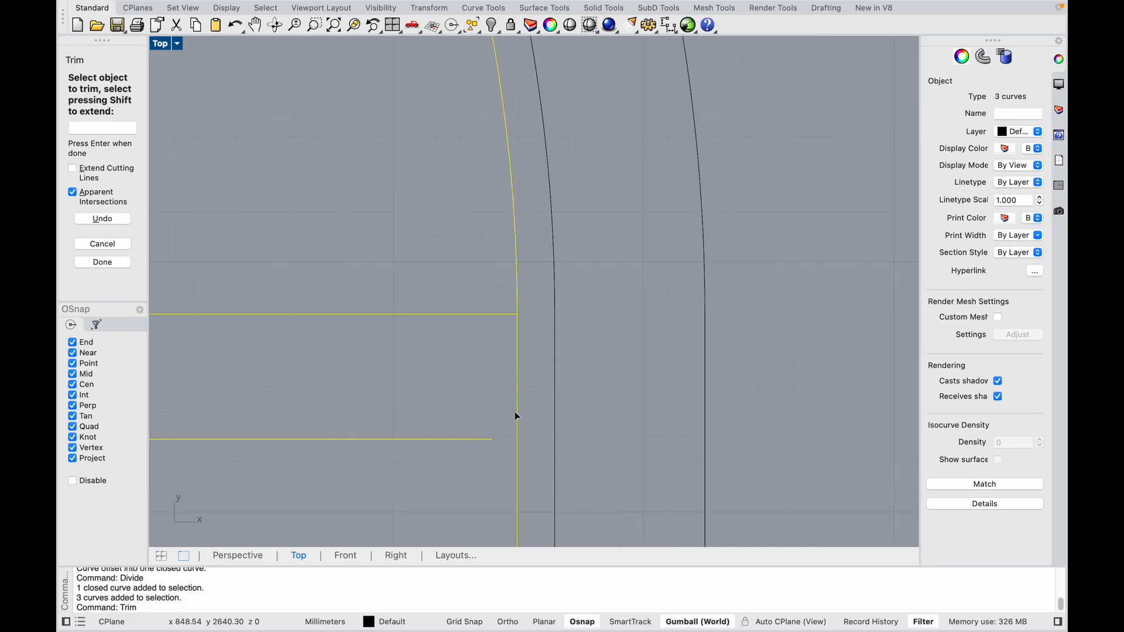
pyautogui.keyDown('shift'); pyautogui.click(476, 455); pyautogui.keyUp('shift')
pyautogui.scroll(-8, 507, 362)
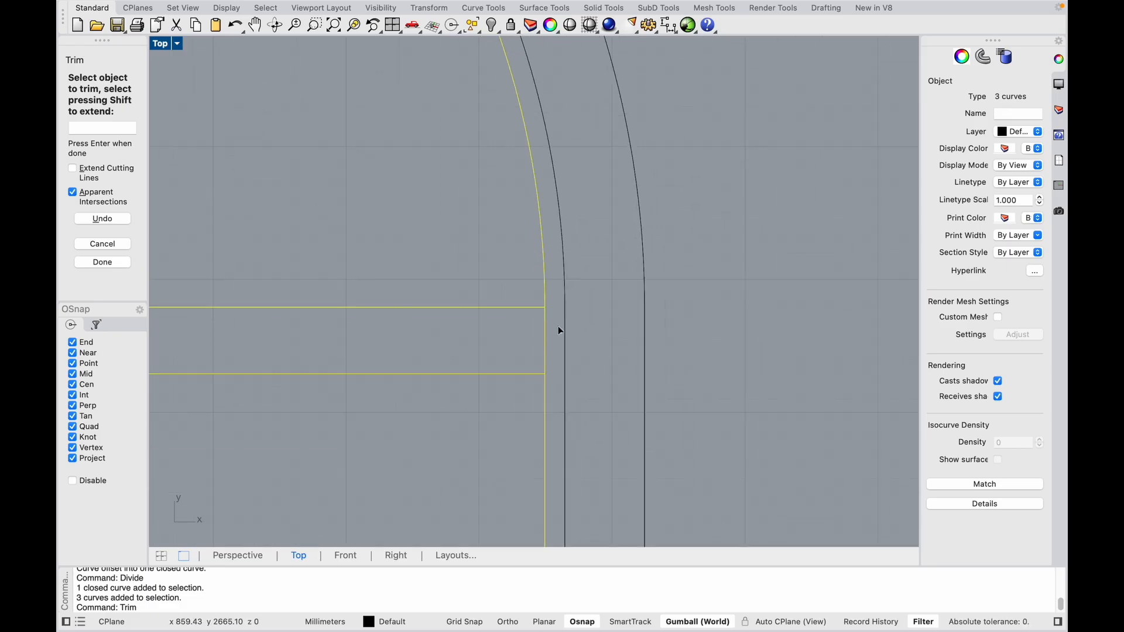
pyautogui.scroll(-5, 644, 328)
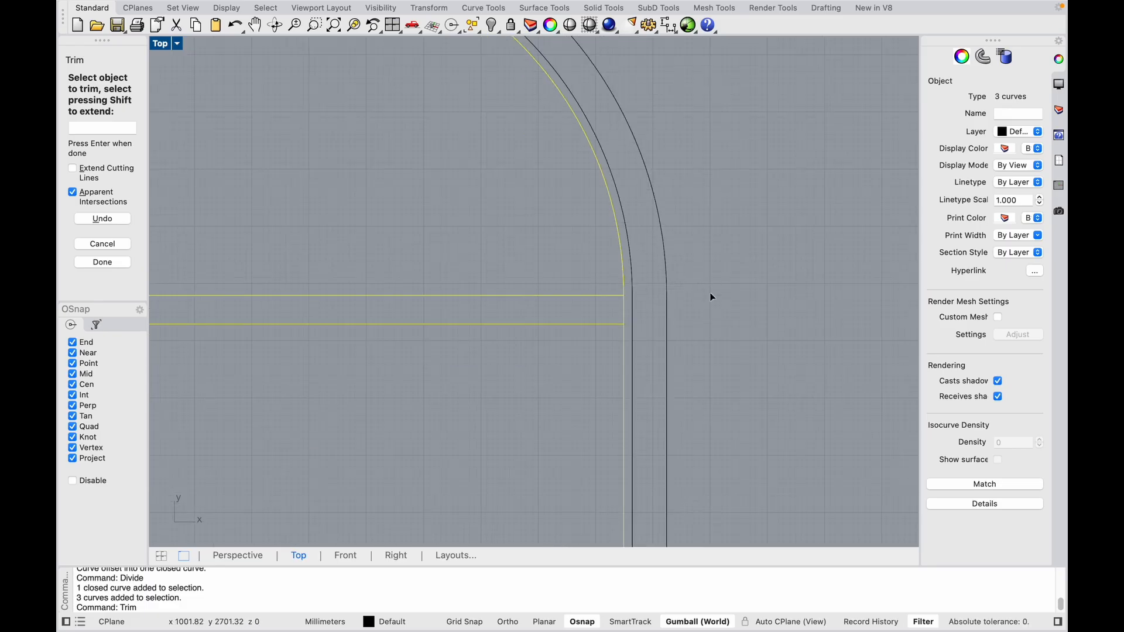
pyautogui.scroll(7, 627, 346)
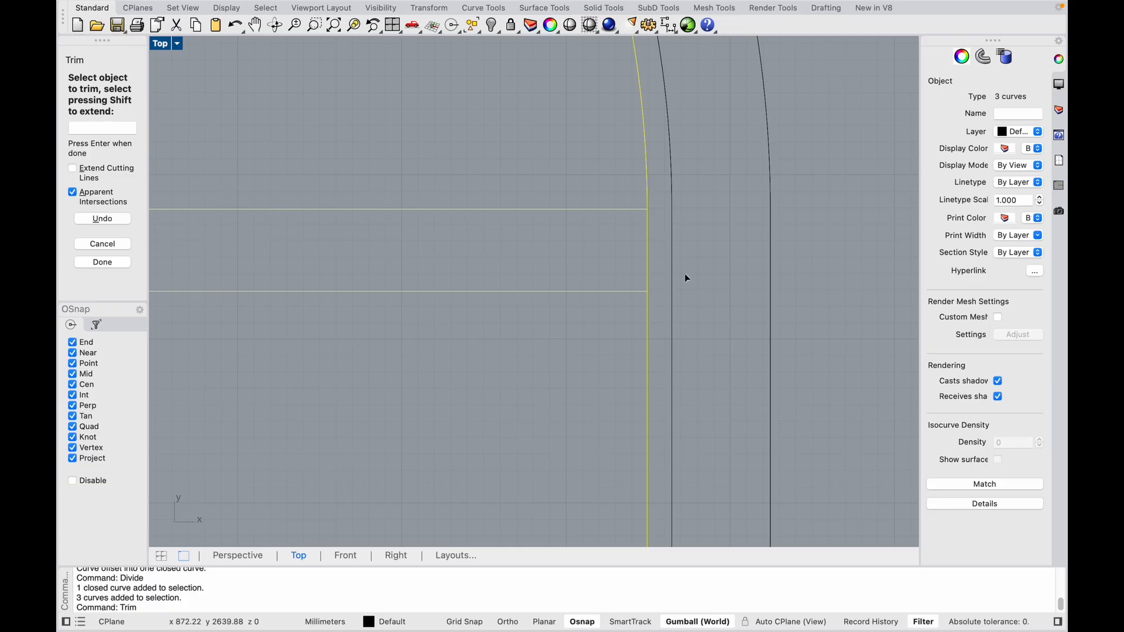
pyautogui.scroll(5, 685, 275)
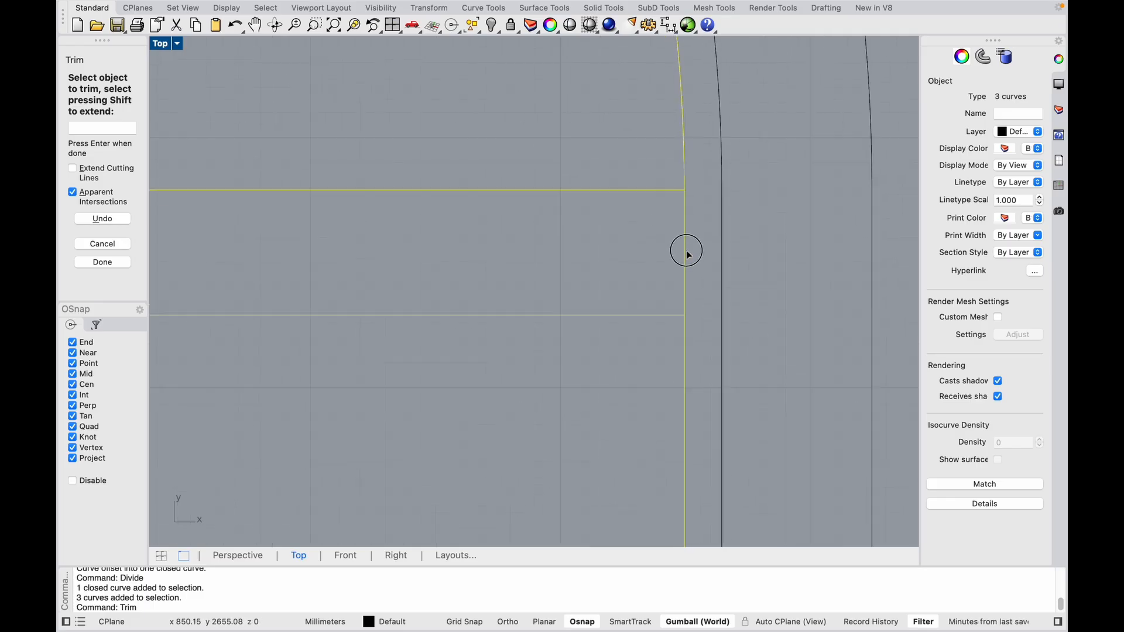
pyautogui.scroll(-4, 750, 220)
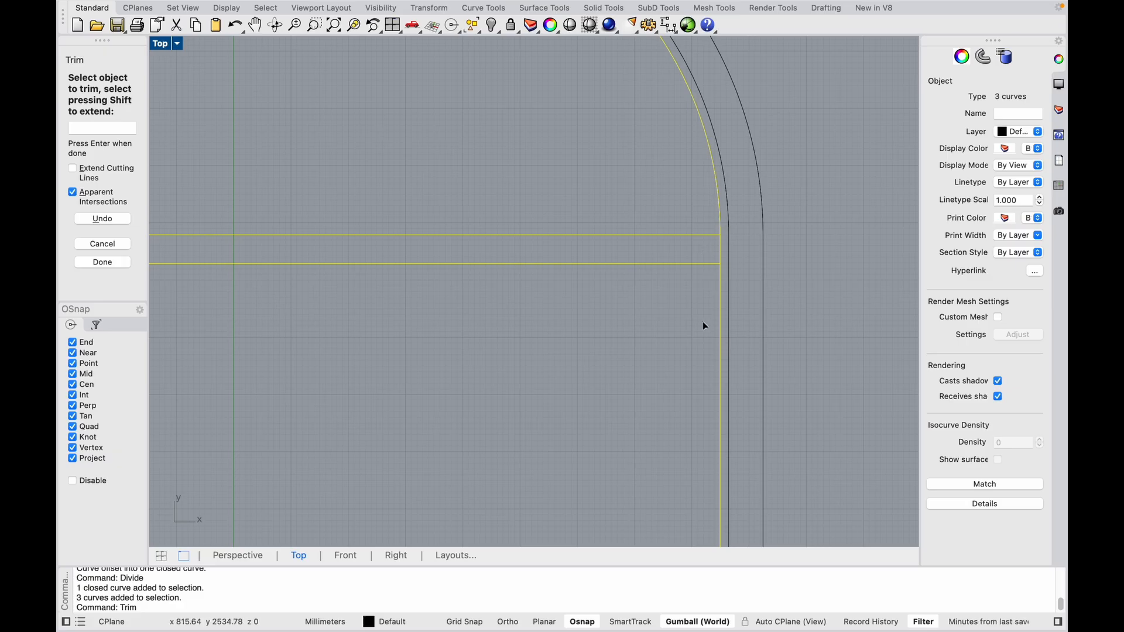
pyautogui.scroll(-5, 700, 363)
pyautogui.scroll(6, 586, 377)
pyautogui.scroll(-4, 515, 378)
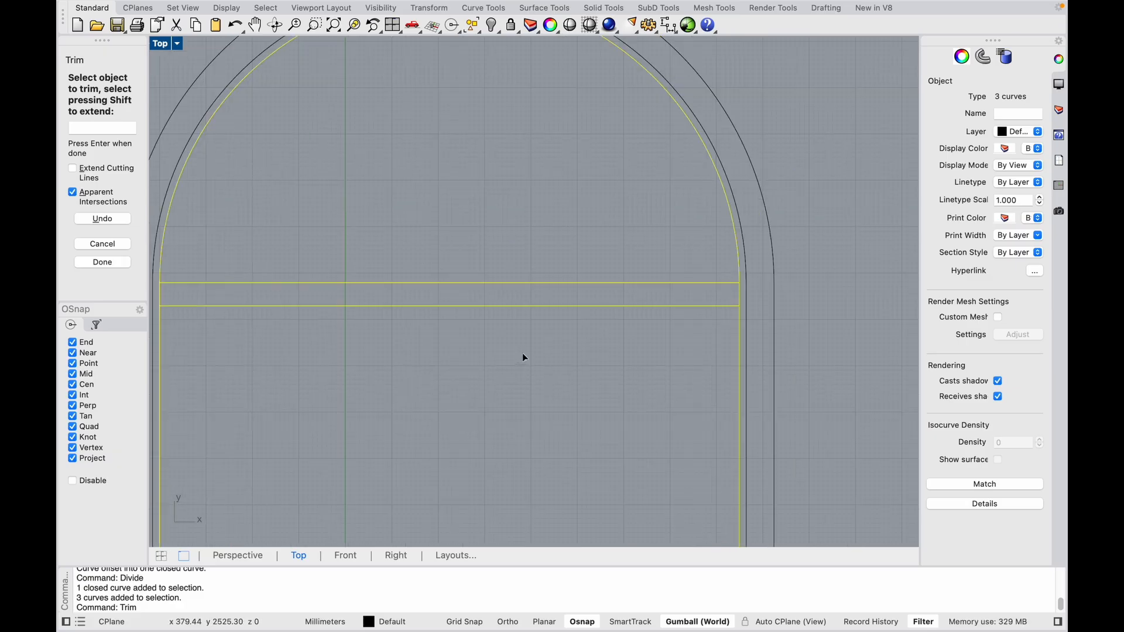
pyautogui.press('Escape')
# Trim away the short segments of the innermost outline between the two crossbar lines on both sides
pyautogui.scroll(5, 722, 293)
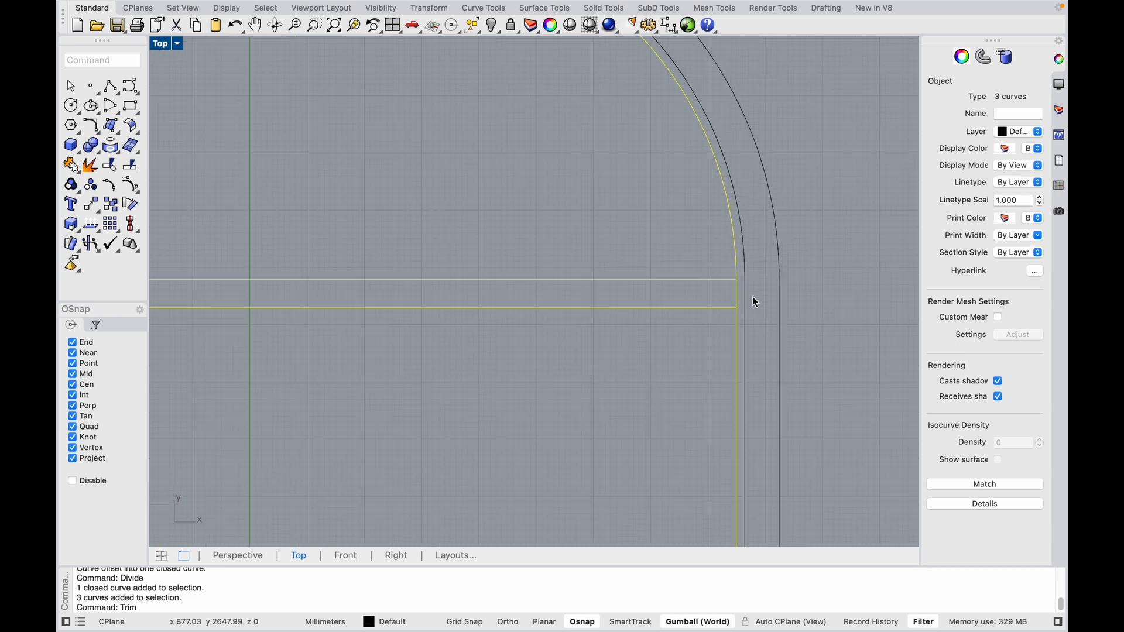
pyautogui.scroll(-3, 779, 263)
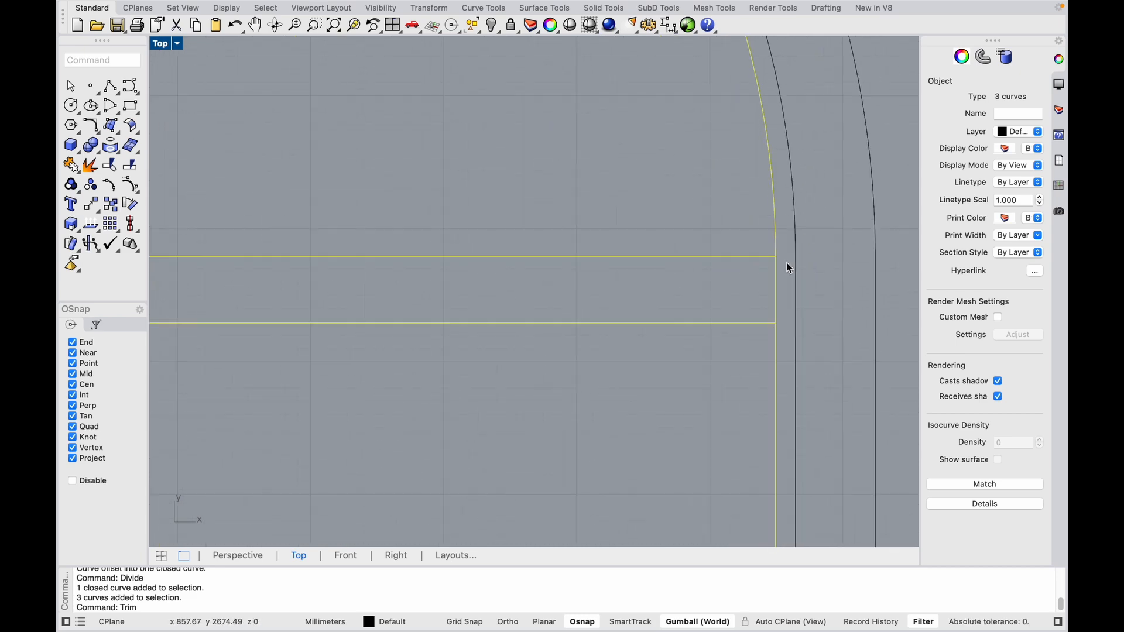
pyautogui.scroll(4, 747, 328)
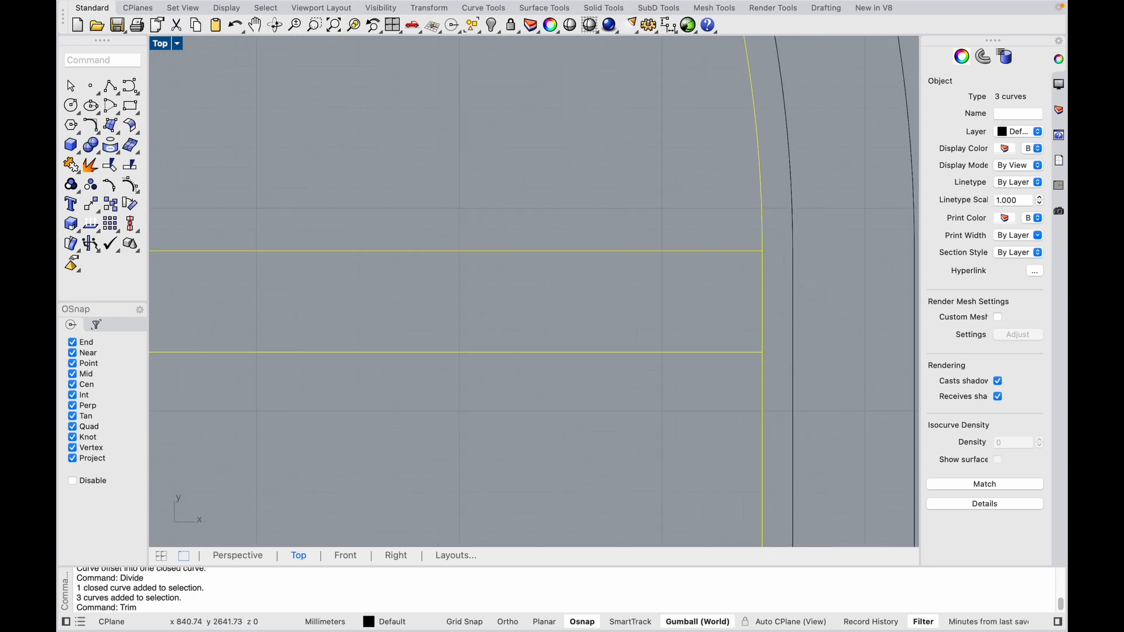
pyautogui.write('Trim')
pyautogui.press('Return')
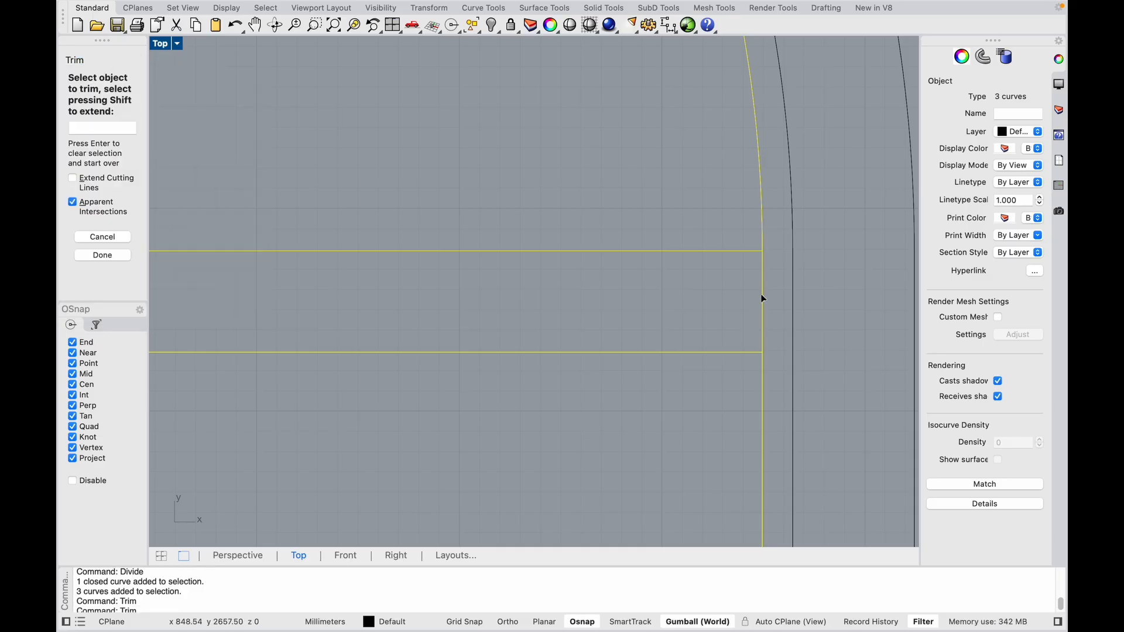
pyautogui.scroll(4, 749, 293)
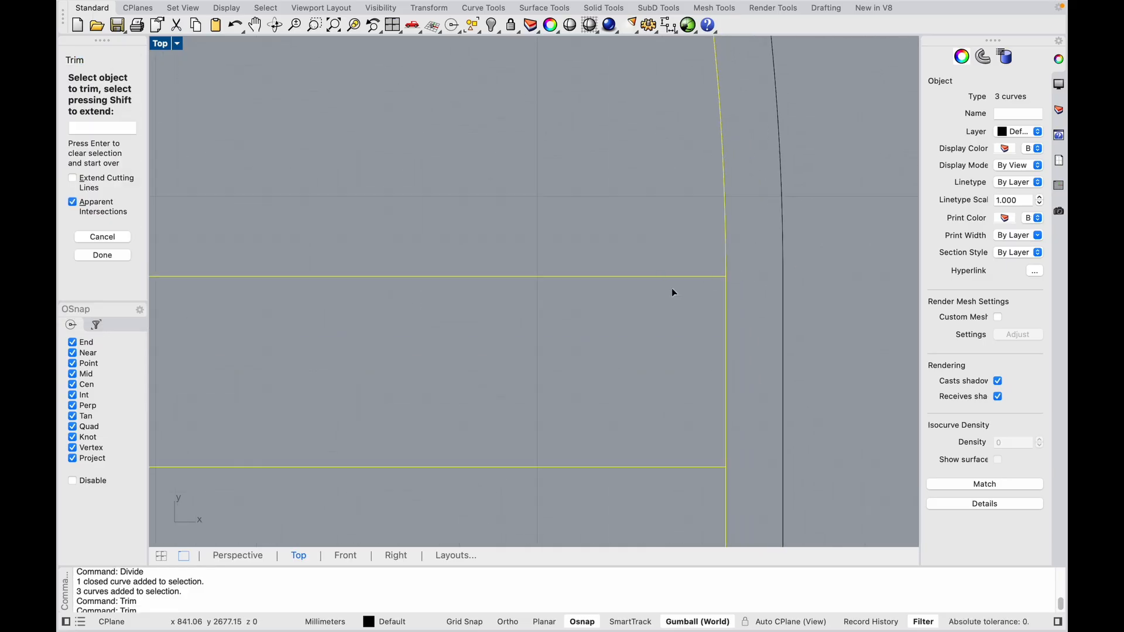
pyautogui.click(741, 332)
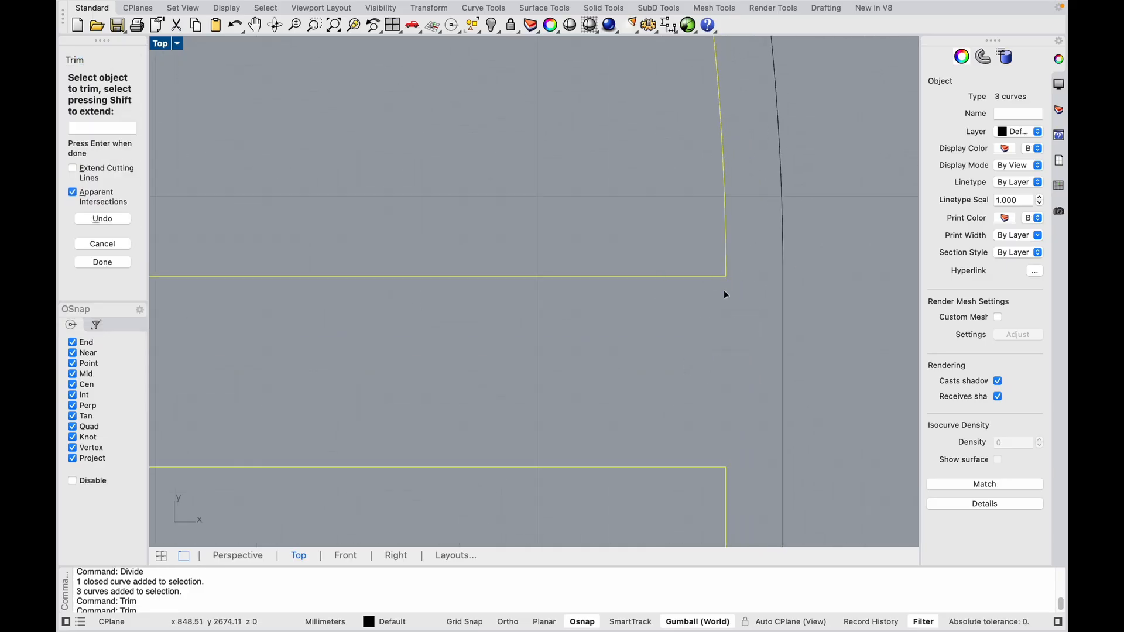
pyautogui.scroll(-6, 818, 241)
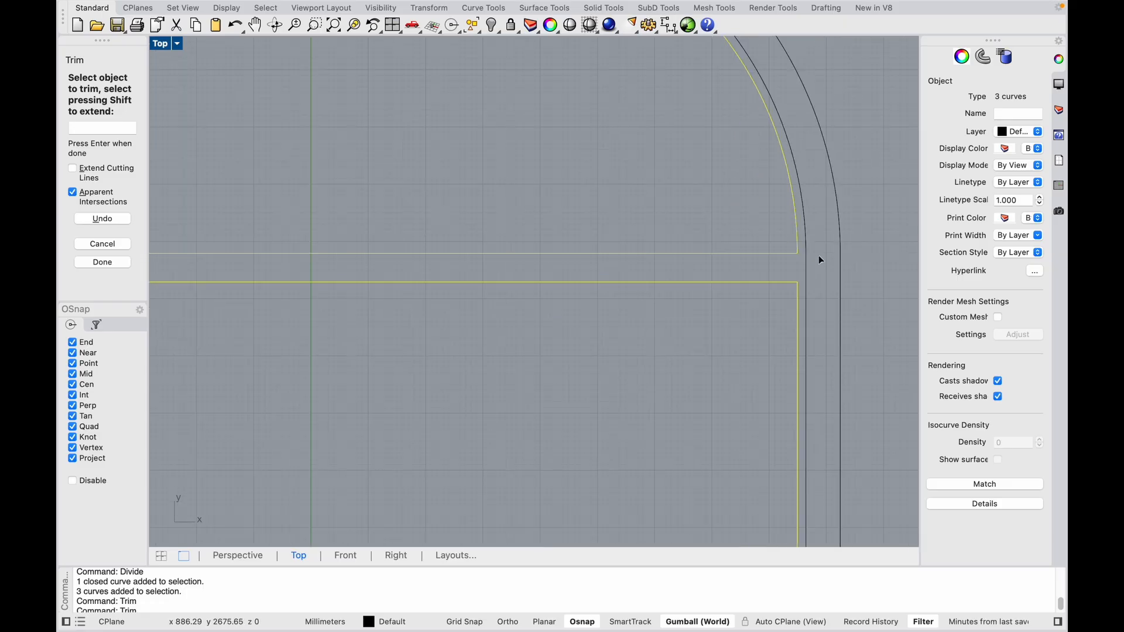
pyautogui.scroll(6, 547, 245)
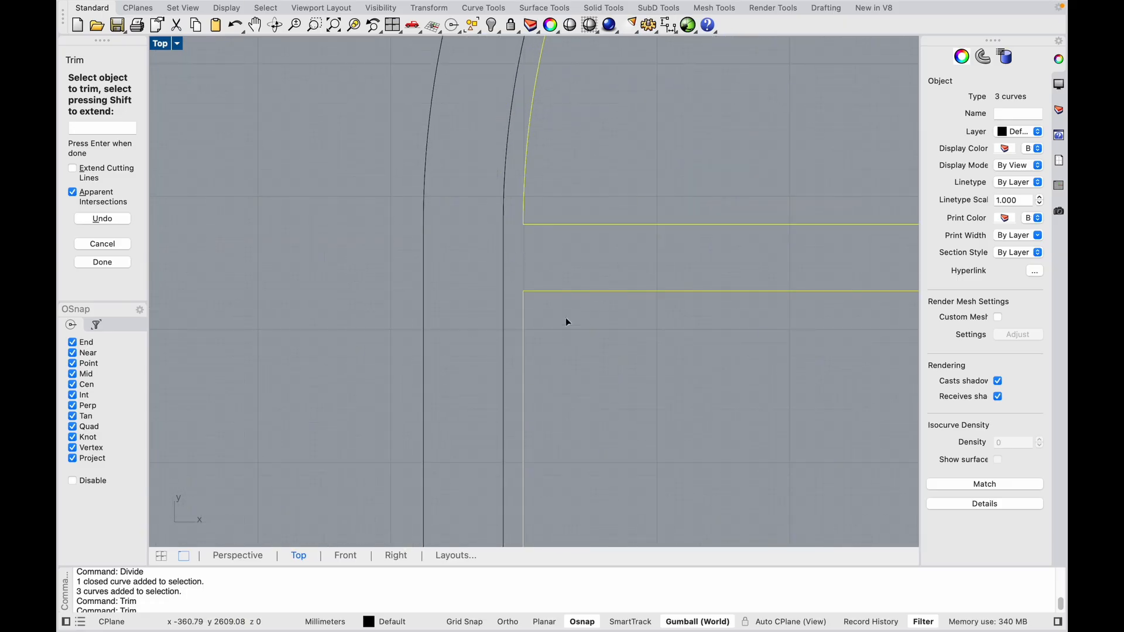
pyautogui.scroll(-5, 504, 293)
pyautogui.press('Escape')
pyautogui.scroll(5, 352, 264)
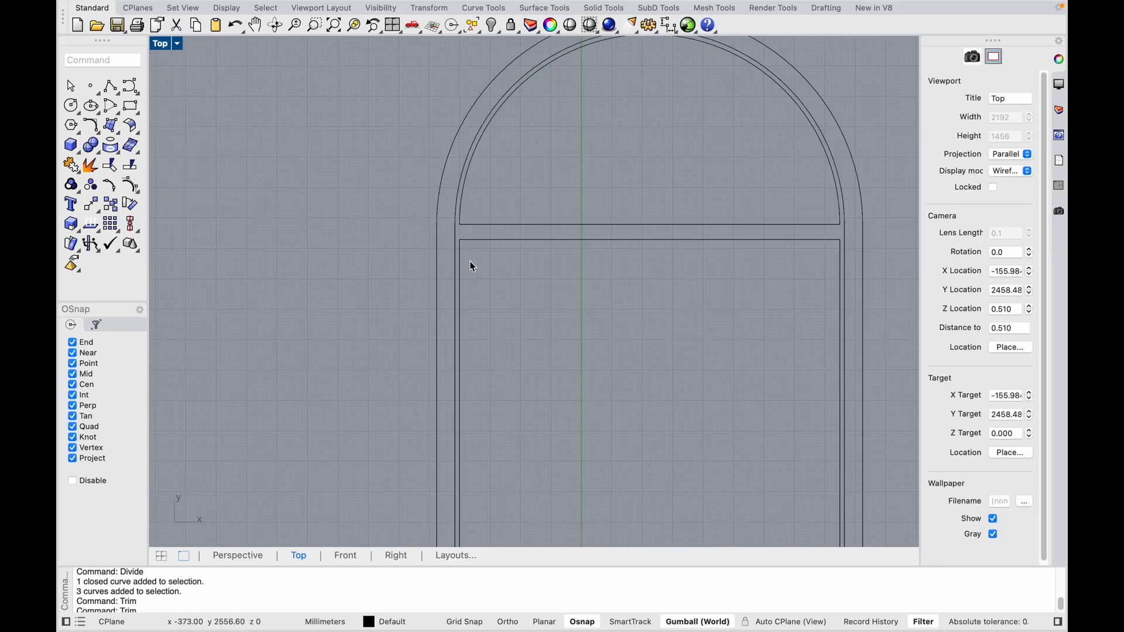
pyautogui.scroll(3, 486, 265)
pyautogui.click(501, 206)
pyautogui.press('Escape')
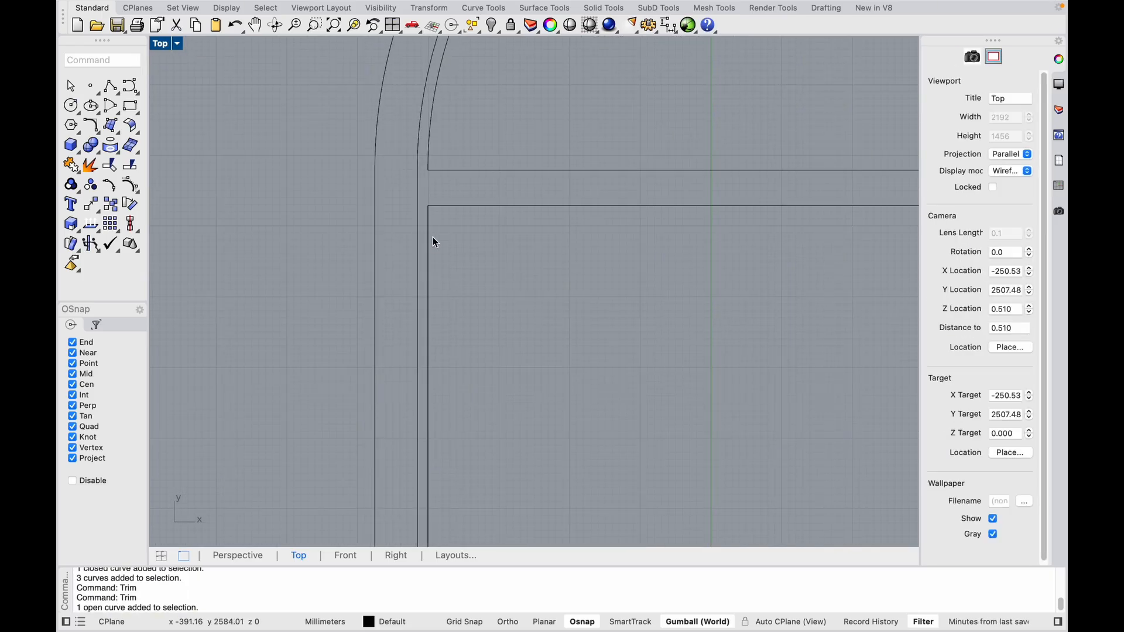
pyautogui.click(433, 242)
pyautogui.scroll(-4, 485, 214)
pyautogui.scroll(2, 507, 200)
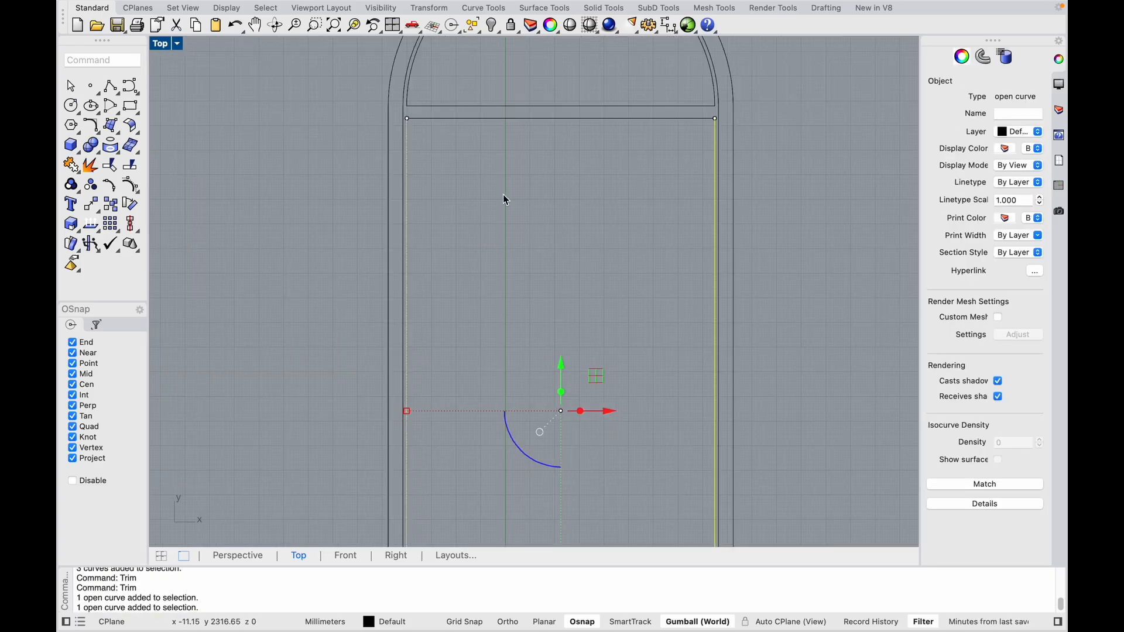
pyautogui.scroll(5, 507, 200)
pyautogui.press('Escape')
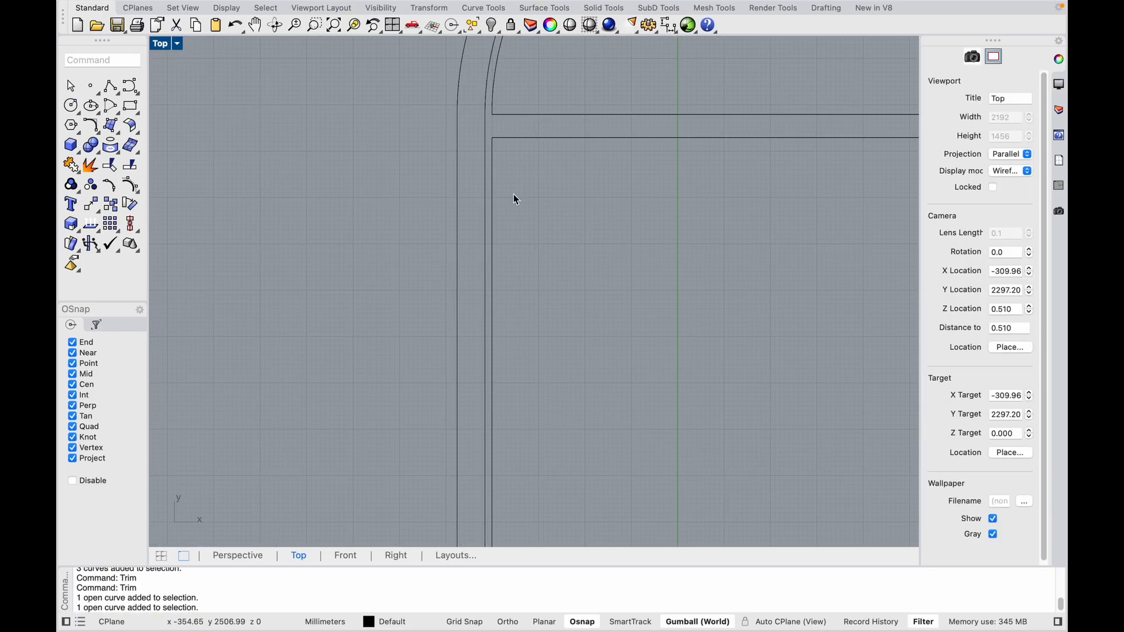
# Divide only the left vertical segment of the innermost outline below the crossbar into 6 equal segments with division points
pyautogui.click(495, 185)
pyautogui.scroll(-4, 500, 170)
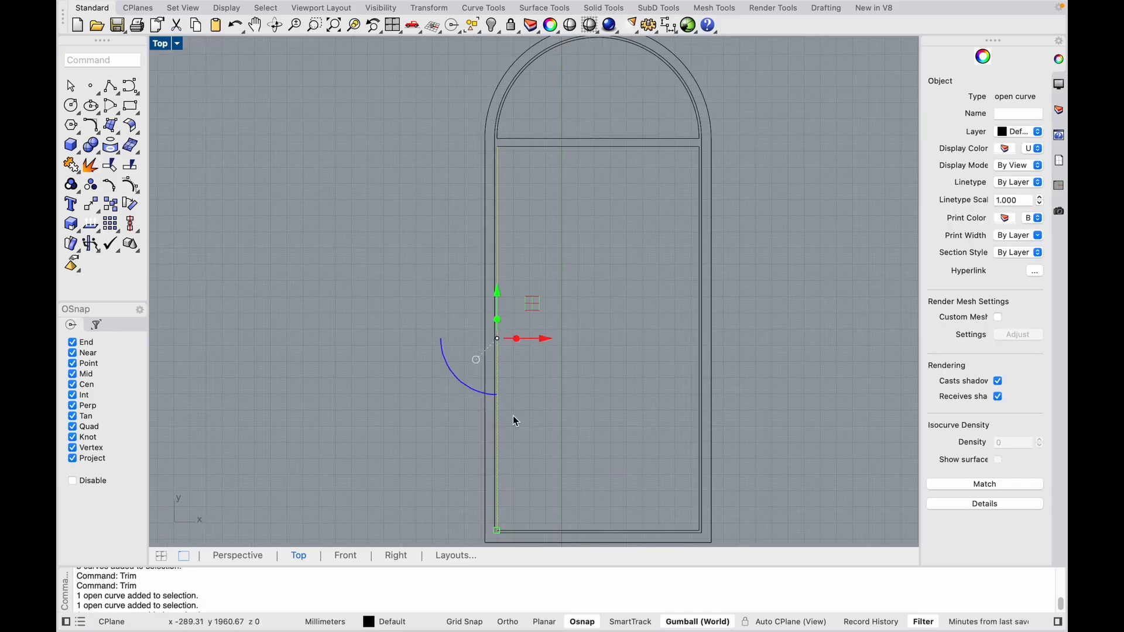
pyautogui.scroll(2, 528, 310)
pyautogui.write('Divide')
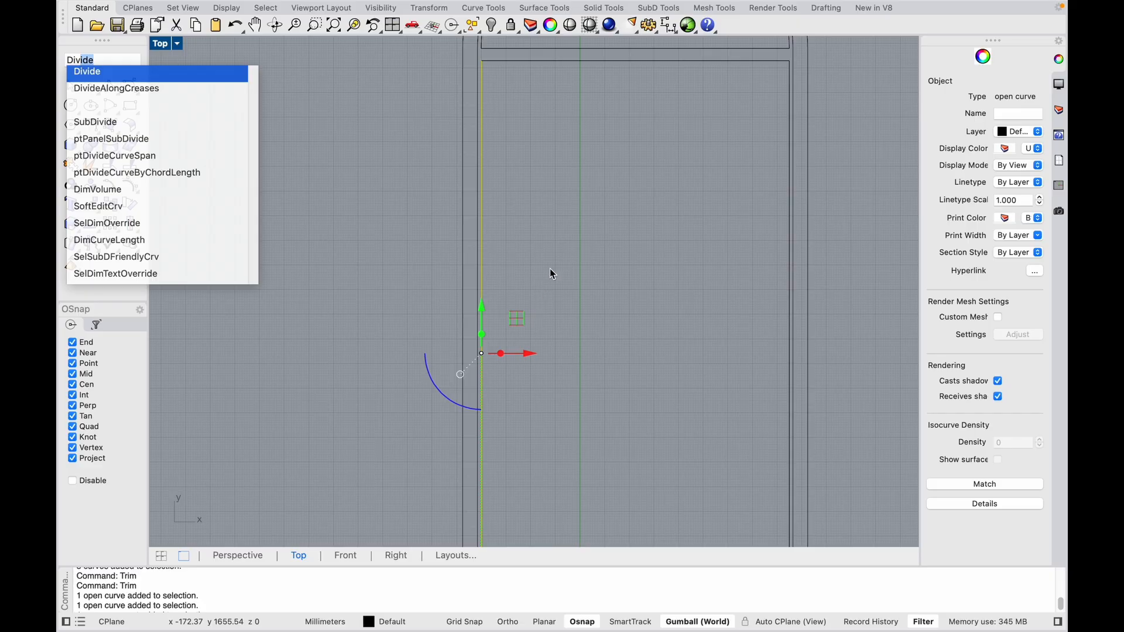
pyautogui.press('Return')
pyautogui.scroll(-4, 481, 191)
pyautogui.press('Return')
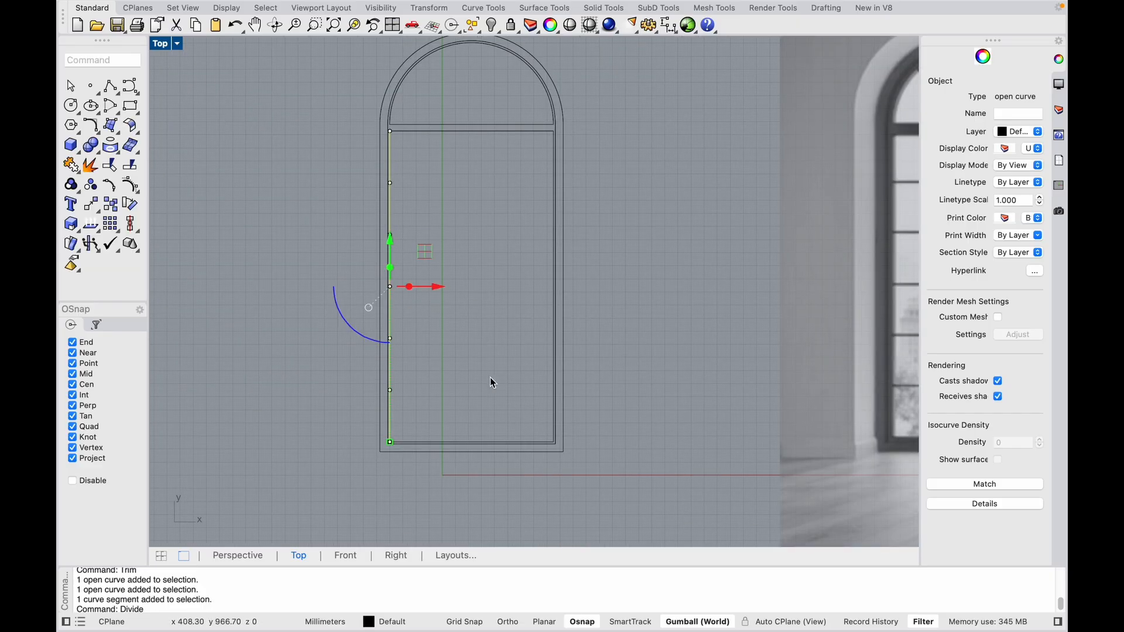
pyautogui.scroll(3, 490, 377)
pyautogui.click(478, 389)
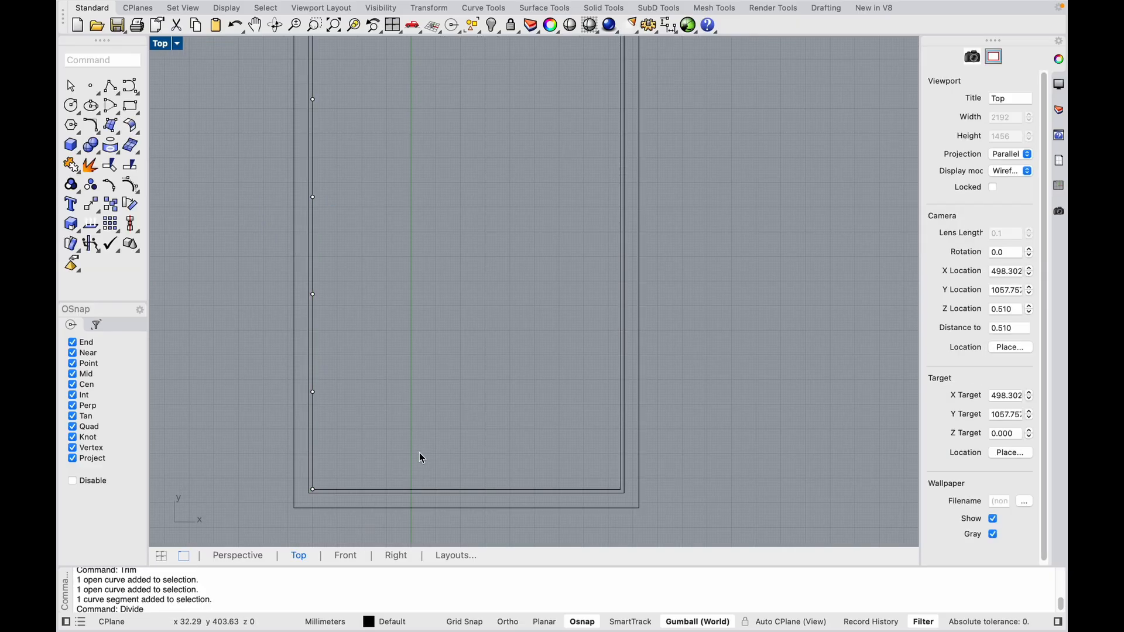
# Divide the bottom horizontal segment of the lower innermost outline into equal parts, marking the ends
pyautogui.press('Return')
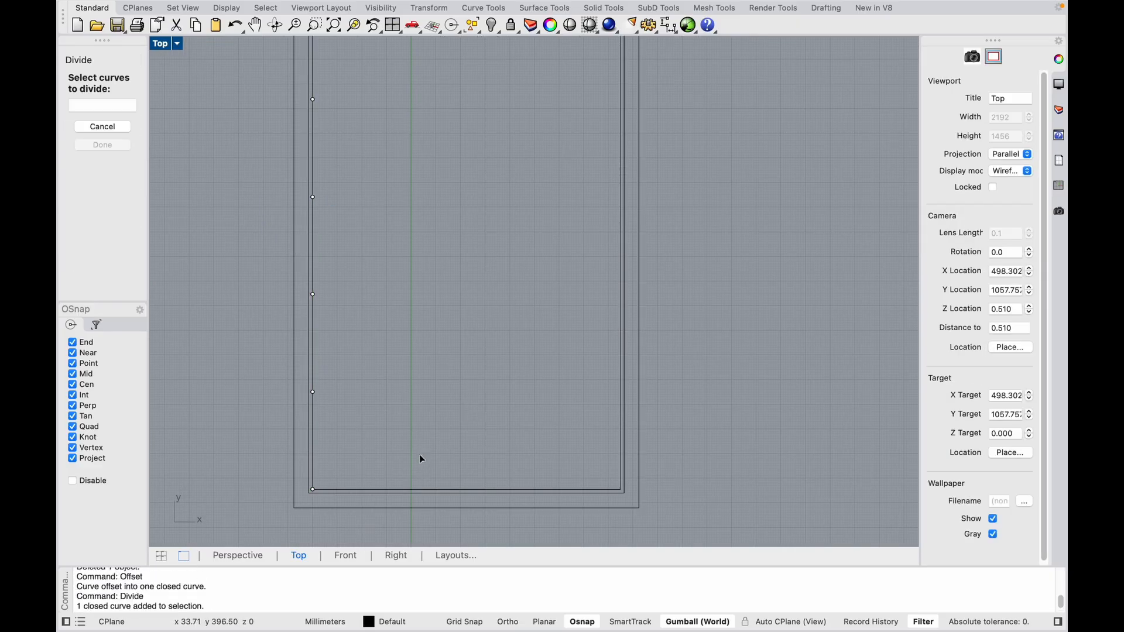
pyautogui.click(422, 490)
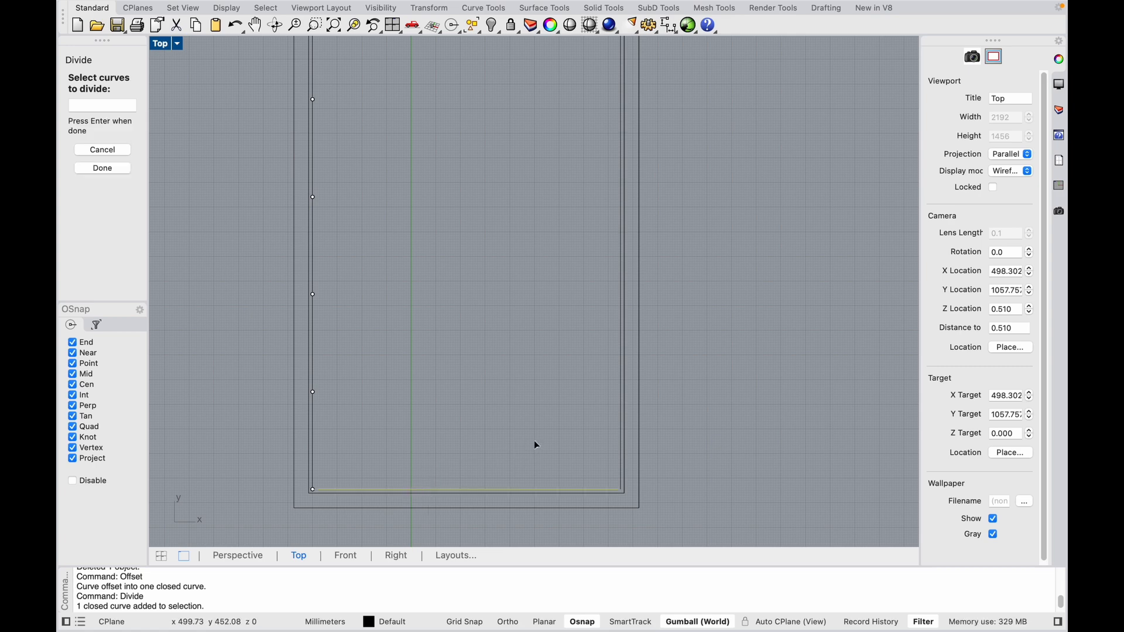
pyautogui.press('Return')
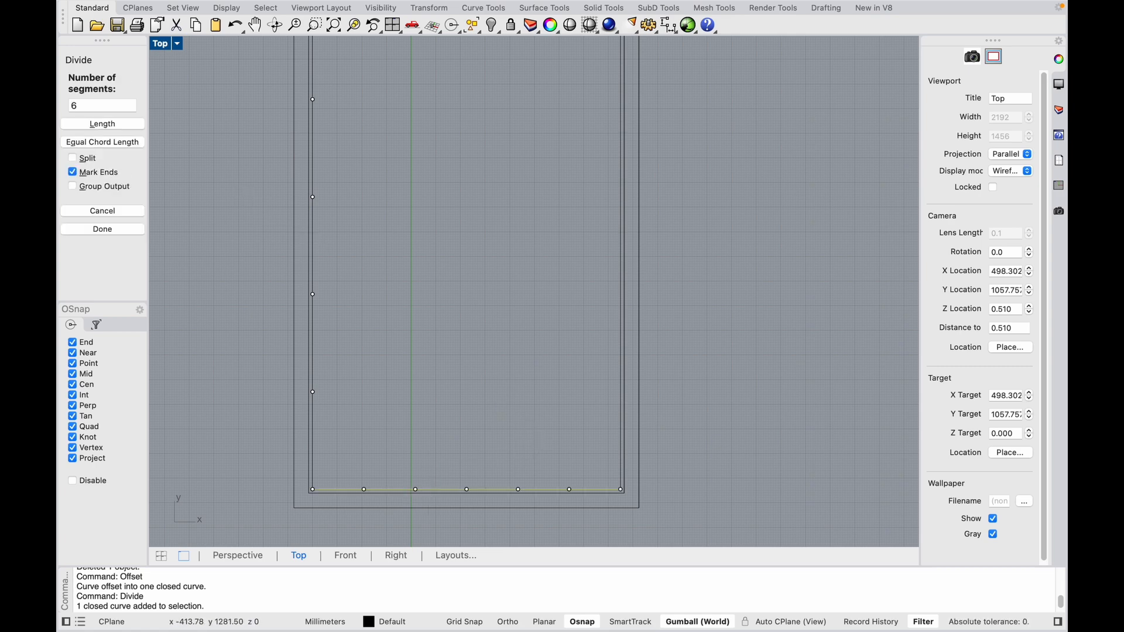
# Divide the inner frame's bottom edge into 4 segments, marking the ends with points
pyautogui.write('4')
pyautogui.press('Return')
pyautogui.scroll(-3, 489, 396)
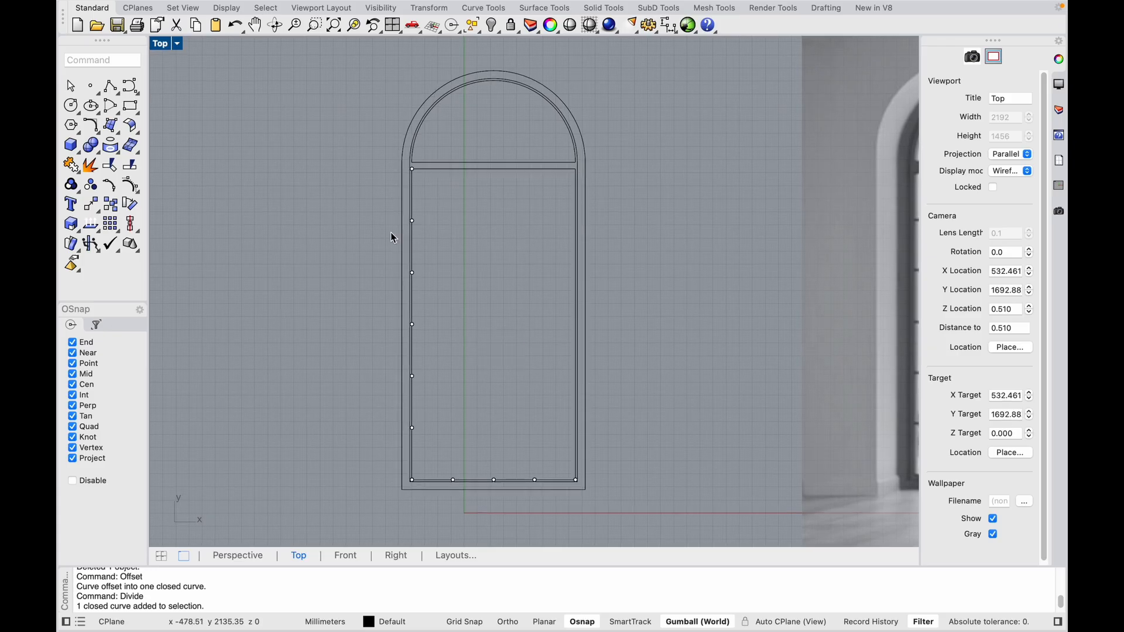
# Extrude the five intermediate left-edge points into horizontal lines past the frame and the three bottom-edge points into vertical lines above the transom
pyautogui.moveTo(290, 187); pyautogui.dragTo(462, 454)
pyautogui.moveTo(441, 333); pyautogui.dragTo(694, 325)
pyautogui.moveTo(441, 525); pyautogui.dragTo(495, 136)
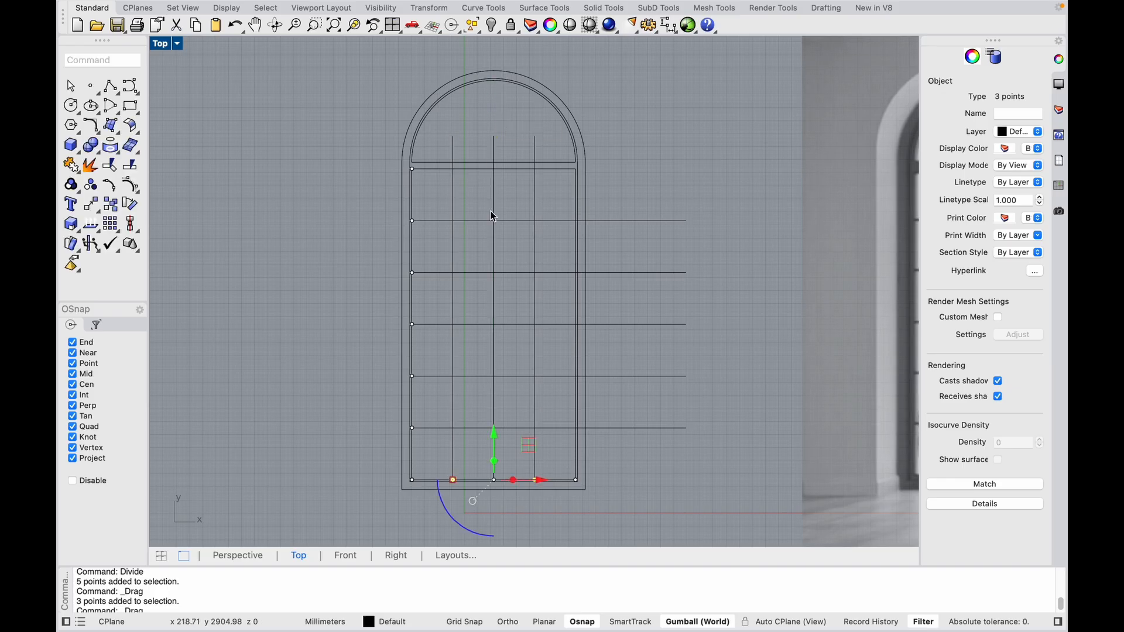
pyautogui.click(304, 275)
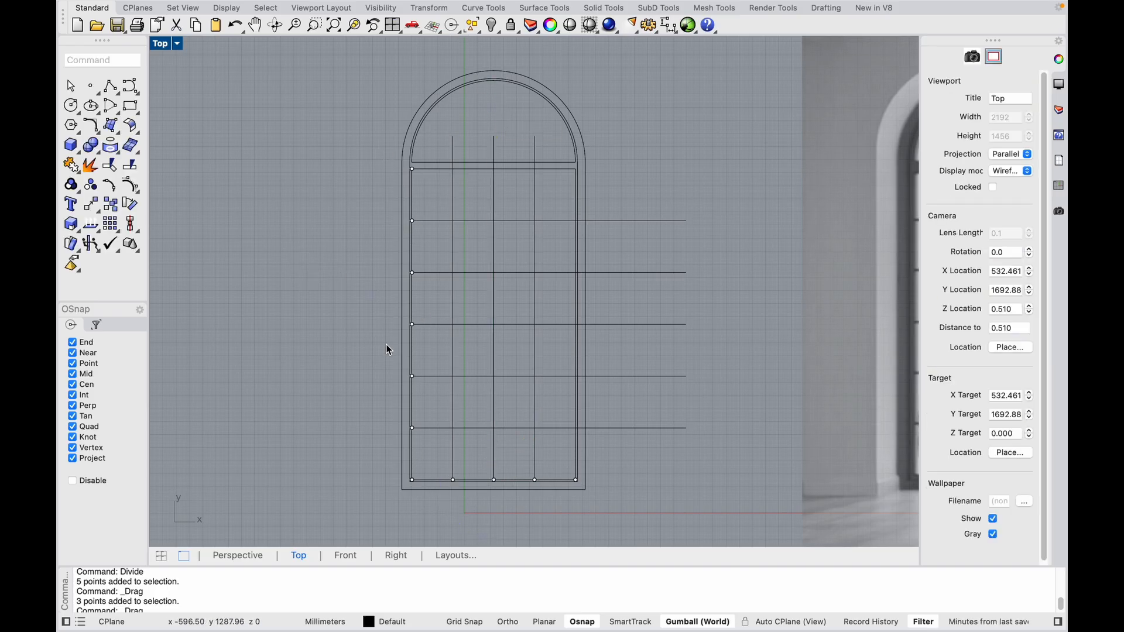
# Select all point objects with SelPt and delete them
pyautogui.write('Sel')
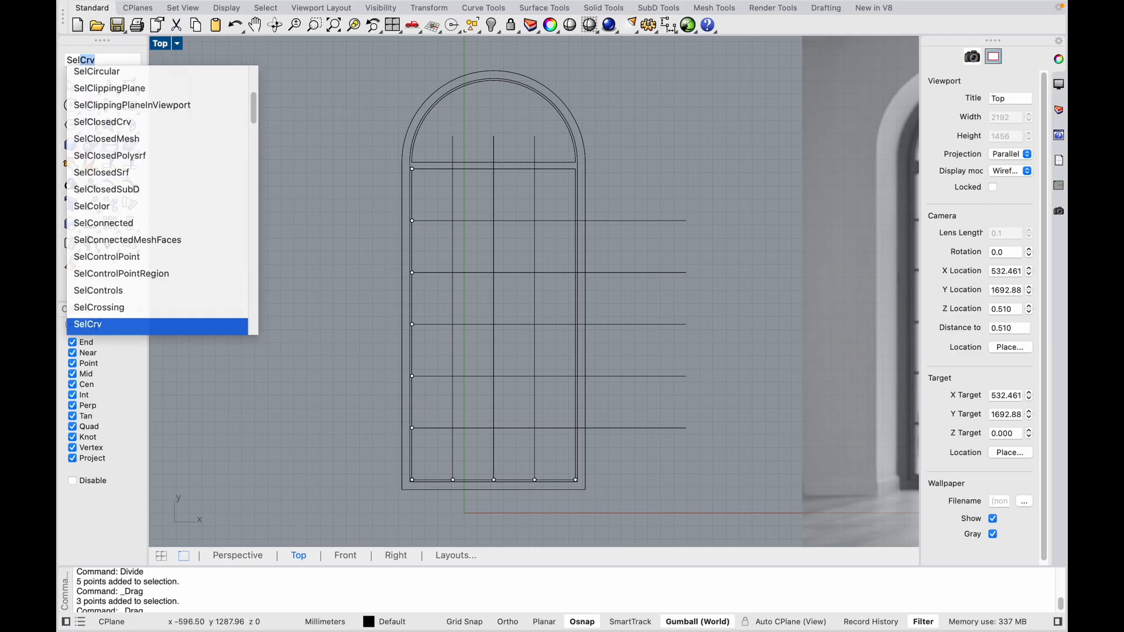
pyautogui.write('Pt')
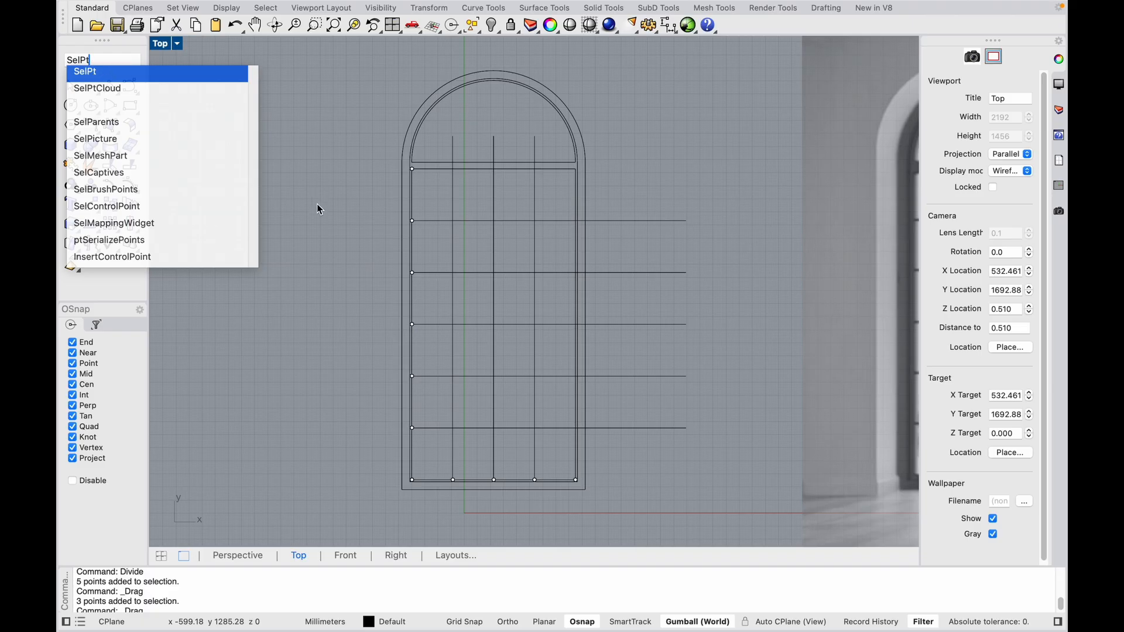
pyautogui.press('Return')
pyautogui.scroll(-5, 554, 282)
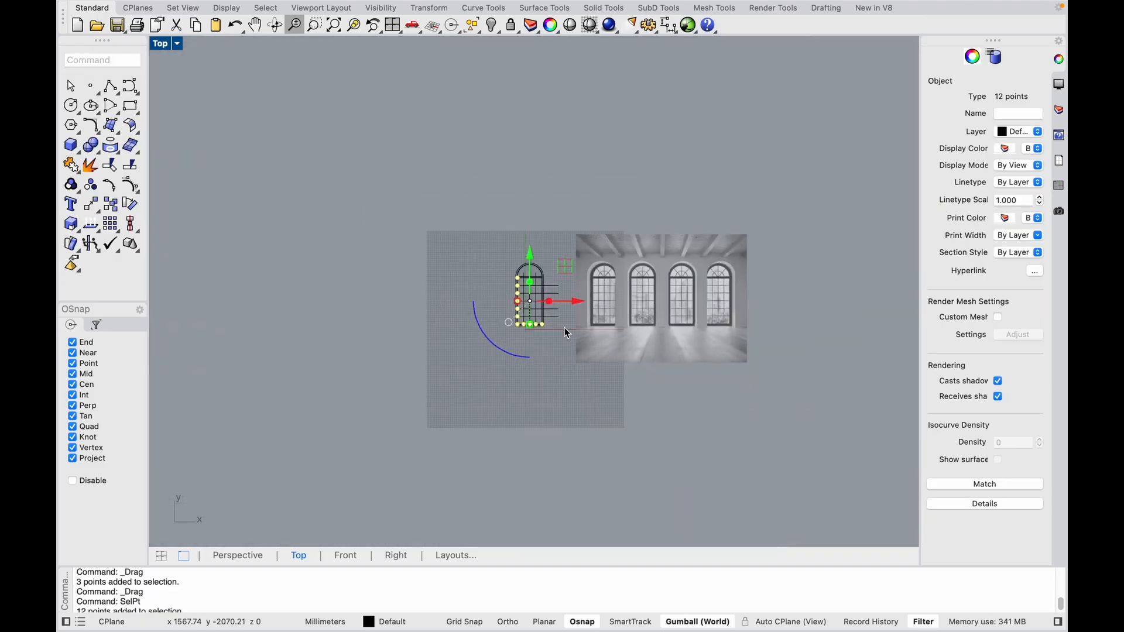
pyautogui.scroll(5, 532, 352)
pyautogui.press('Delete')
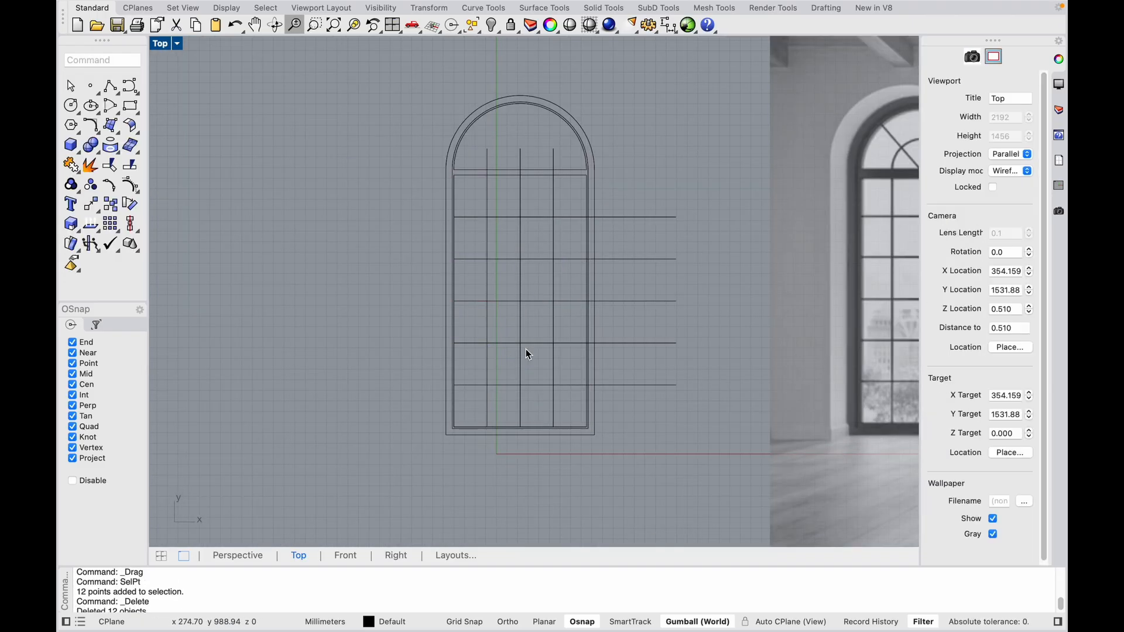
# Draw a rectangle over the bottom-left grid cell, from its upper-left to its lower-right corner
pyautogui.scroll(4, 529, 354)
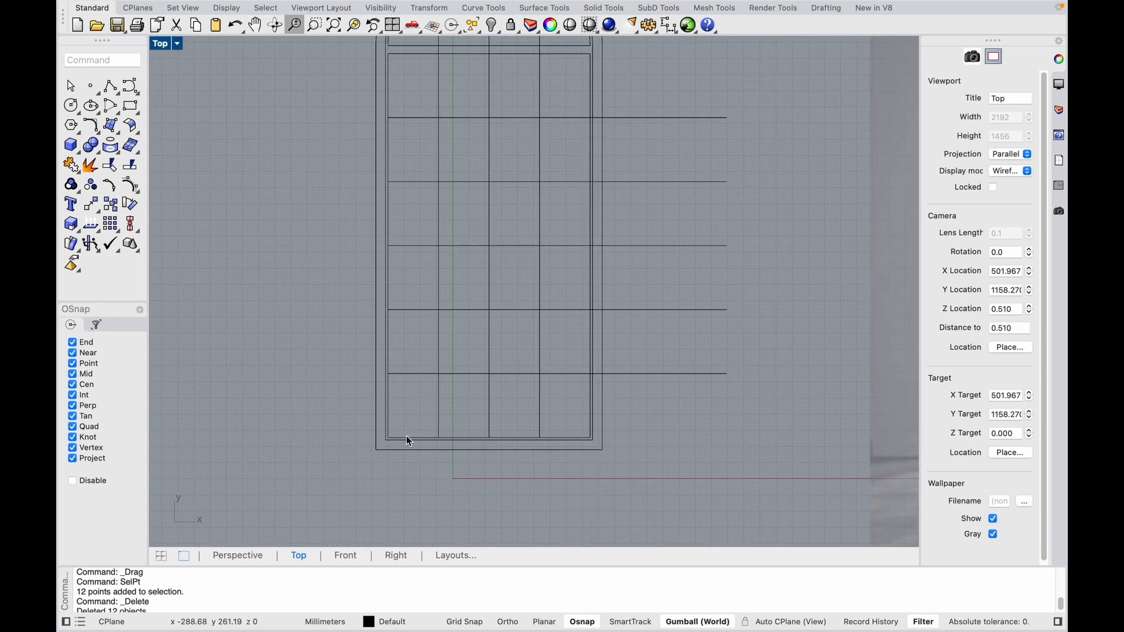
pyautogui.scroll(3, 408, 436)
pyautogui.moveTo(508, 396); pyautogui.dragTo(456, 371, button='right')
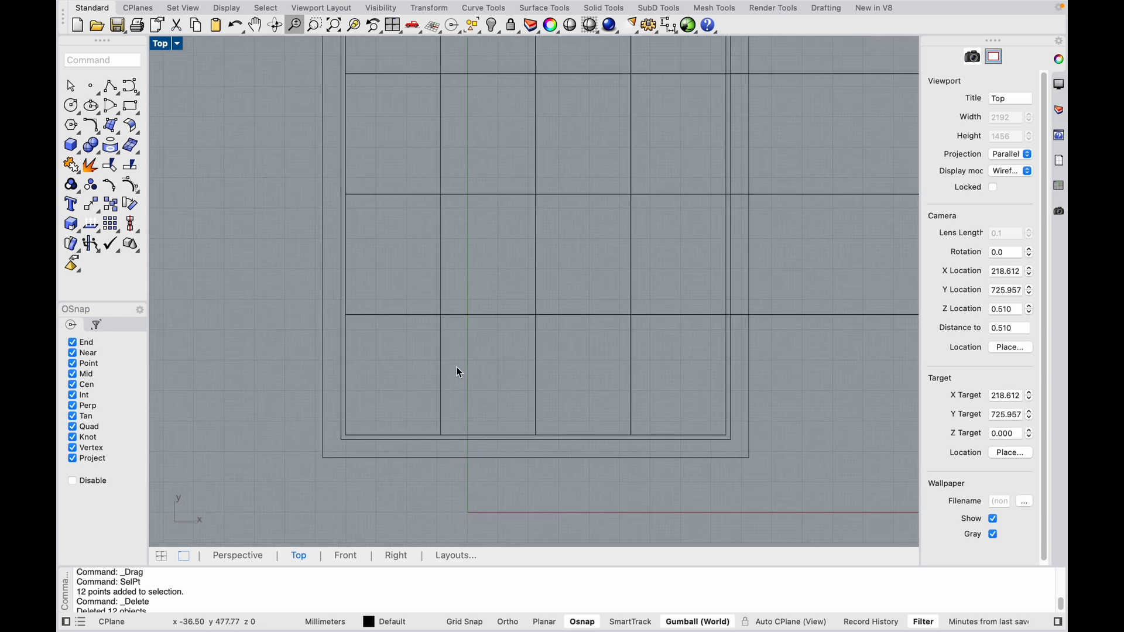
pyautogui.write('Rectangle')
pyautogui.press('Return')
pyautogui.scroll(2, 375, 342)
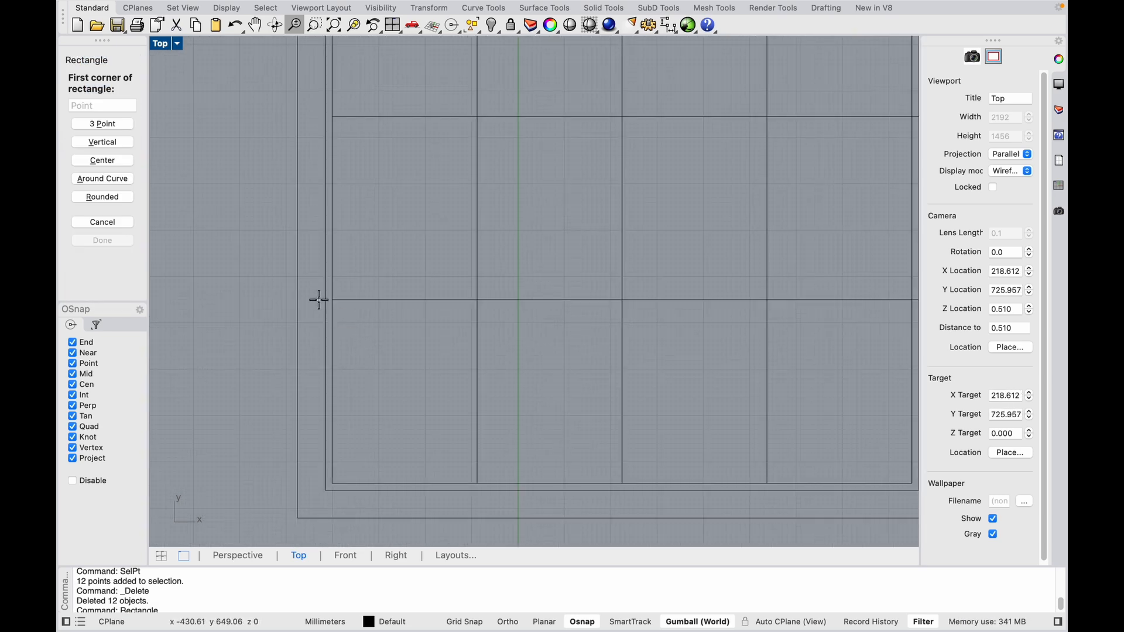
pyautogui.click(332, 302)
pyautogui.click(476, 483)
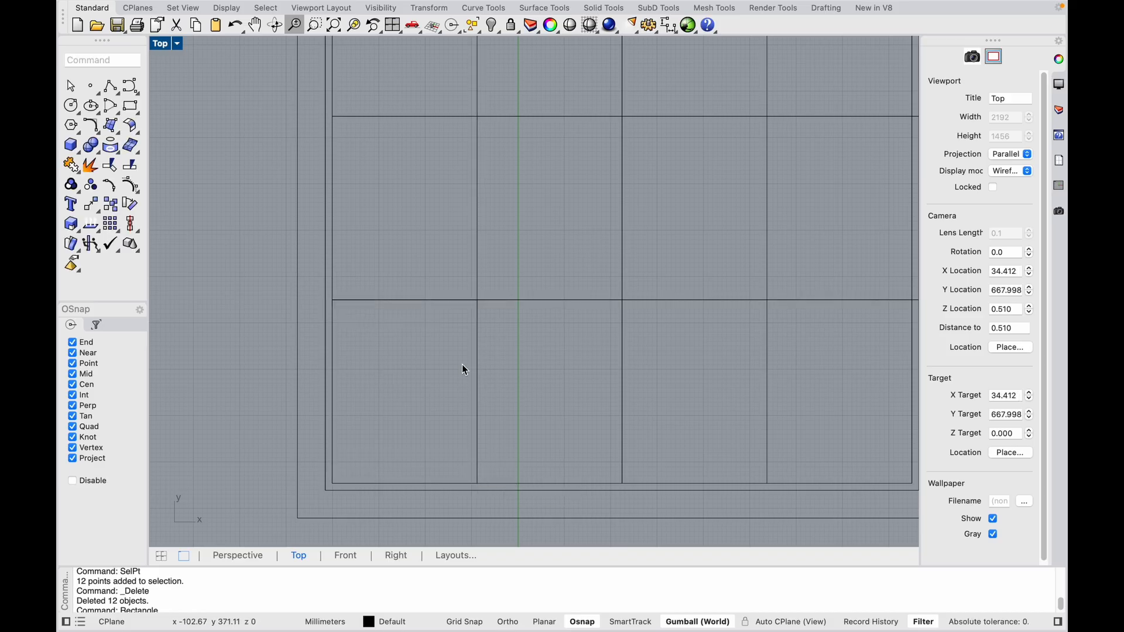
# Offset the bottom-left cell rectangle inward by 15 mm
pyautogui.click(444, 307)
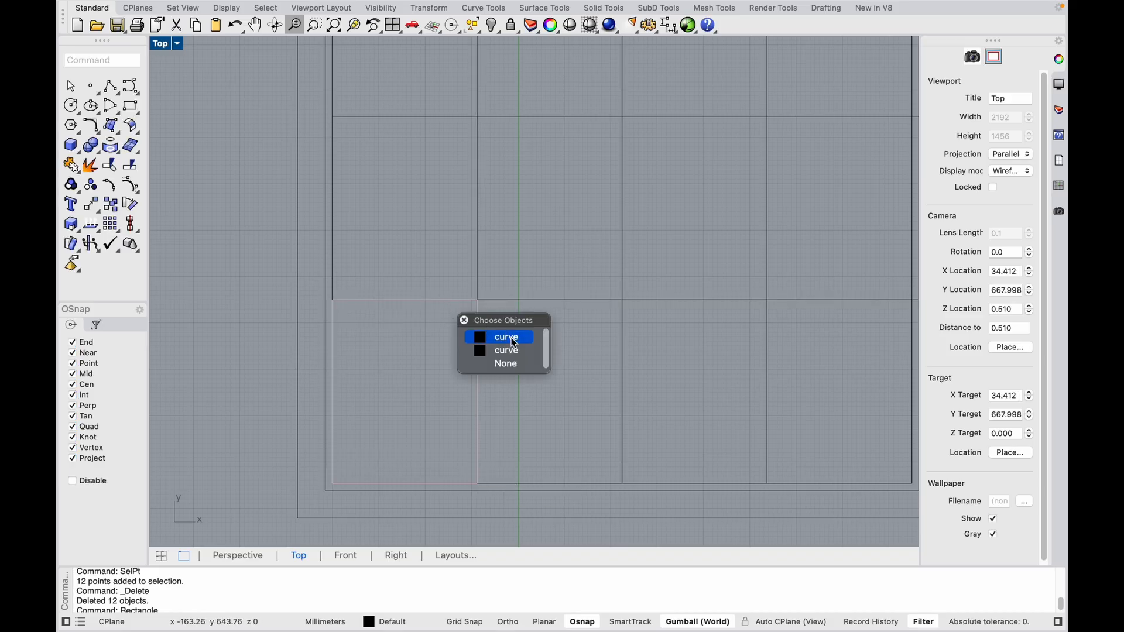
pyautogui.click(488, 342)
pyautogui.write('of')
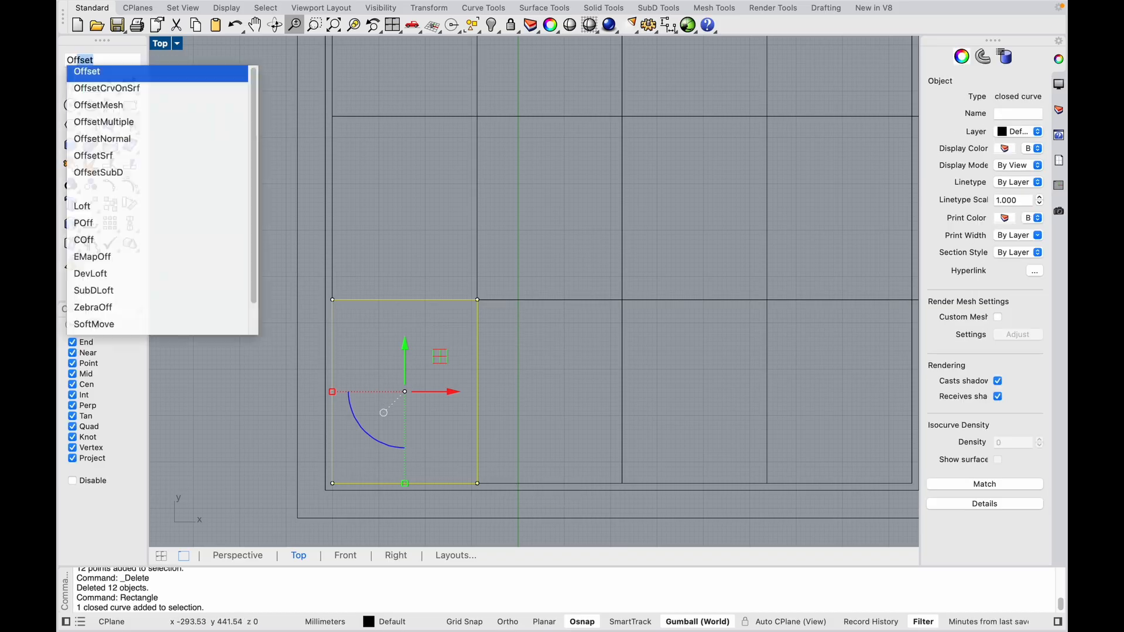
pyautogui.press('Return')
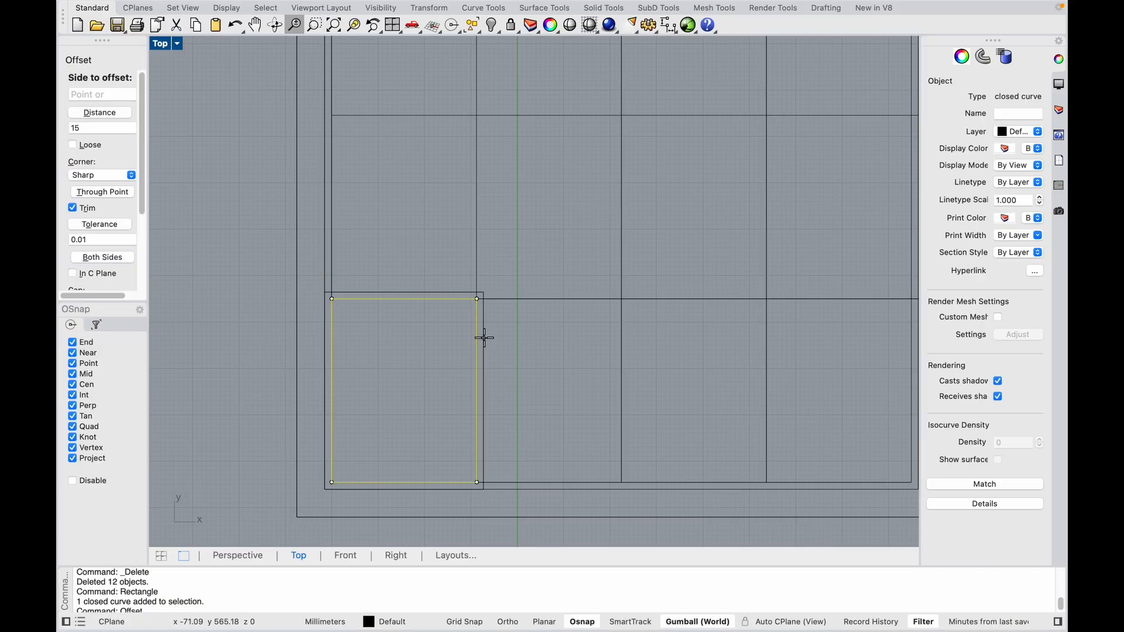
pyautogui.click(98, 117)
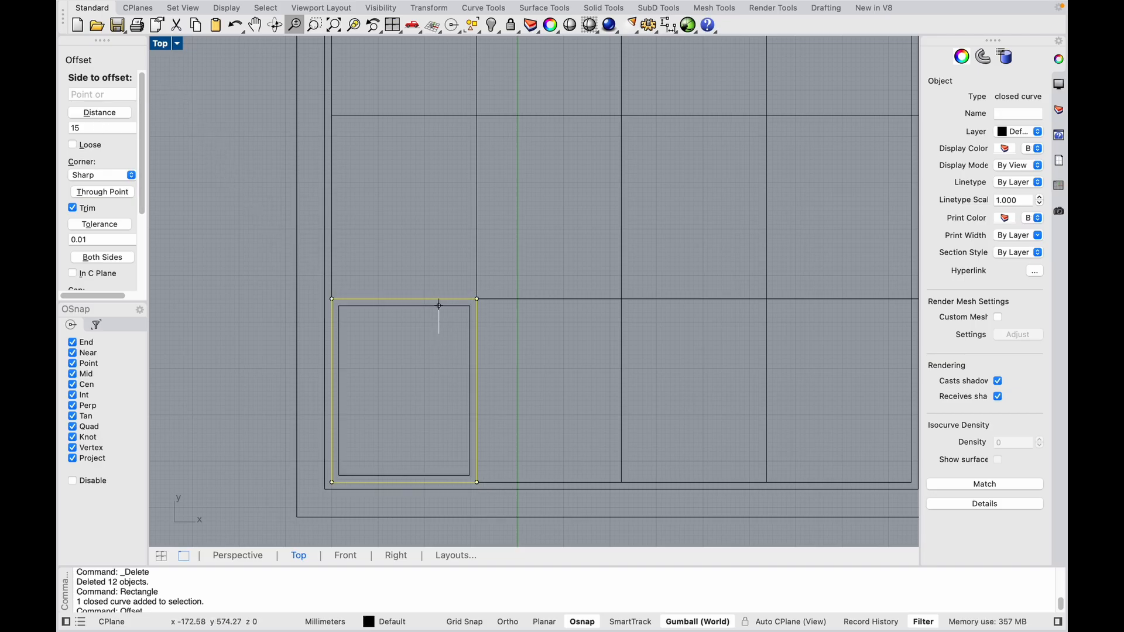
pyautogui.scroll(4, 424, 405)
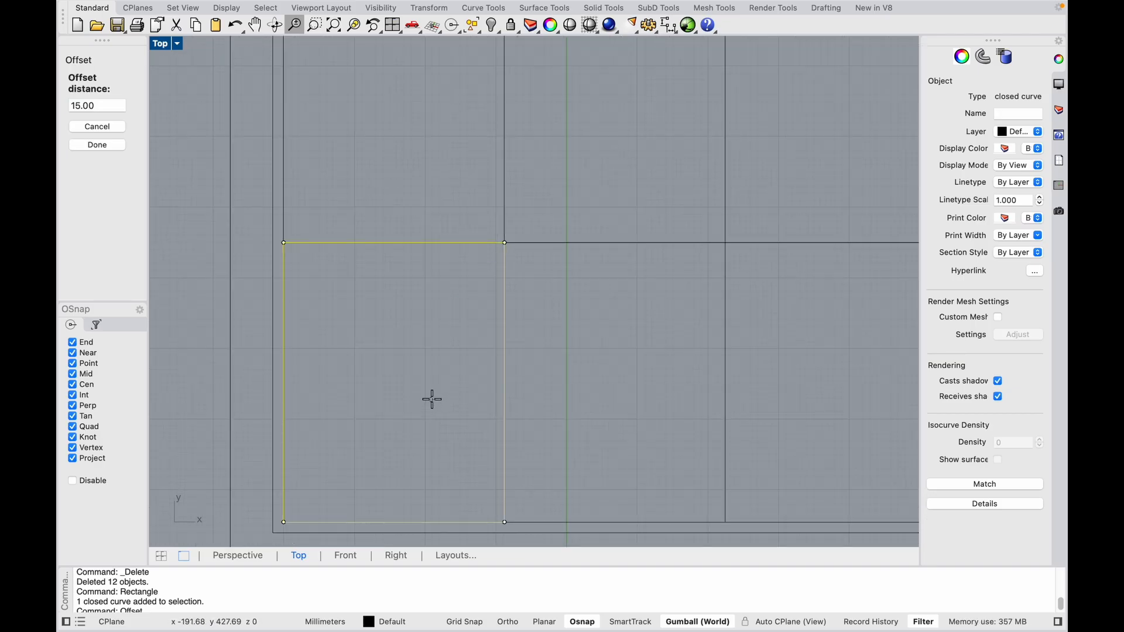
pyautogui.scroll(-4, 431, 399)
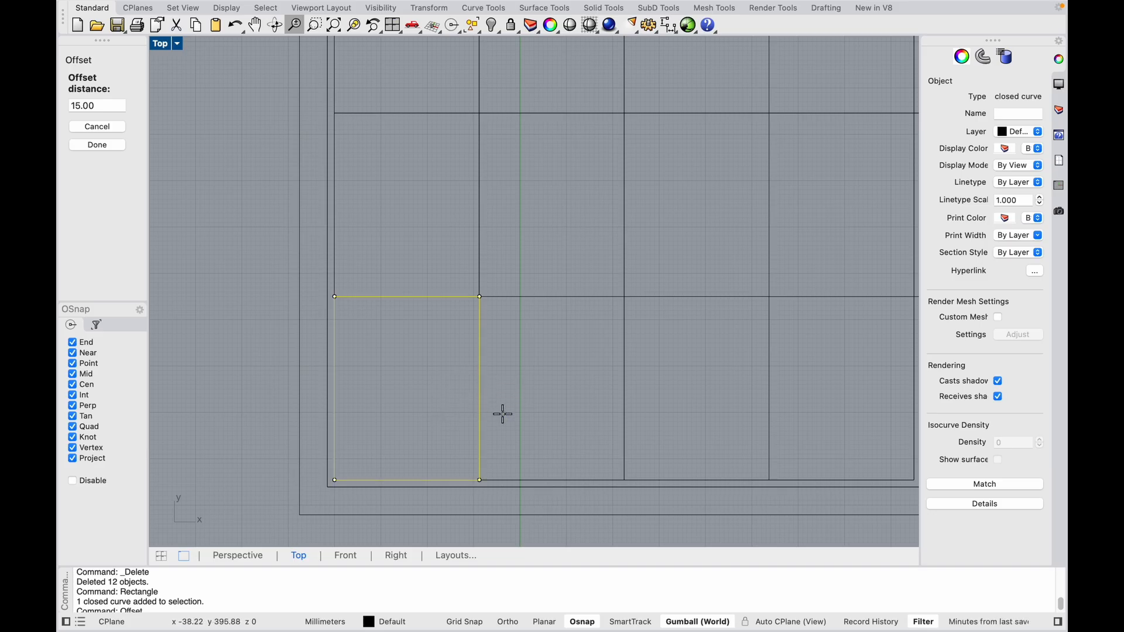
pyautogui.scroll(2, 582, 394)
pyautogui.scroll(-3, 618, 368)
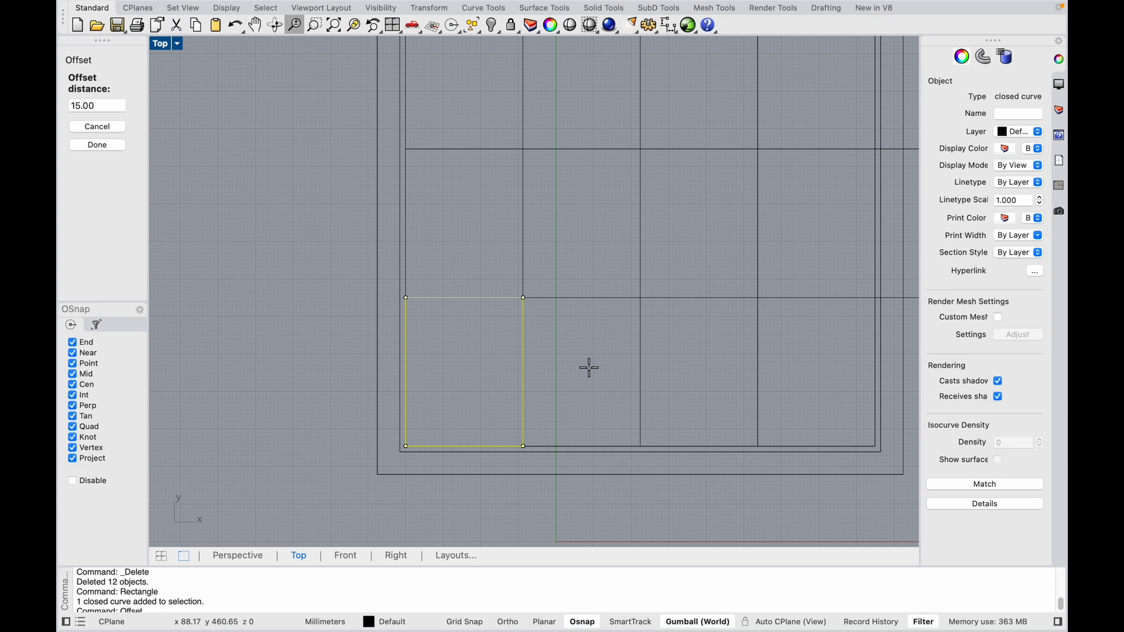
pyautogui.write('14')
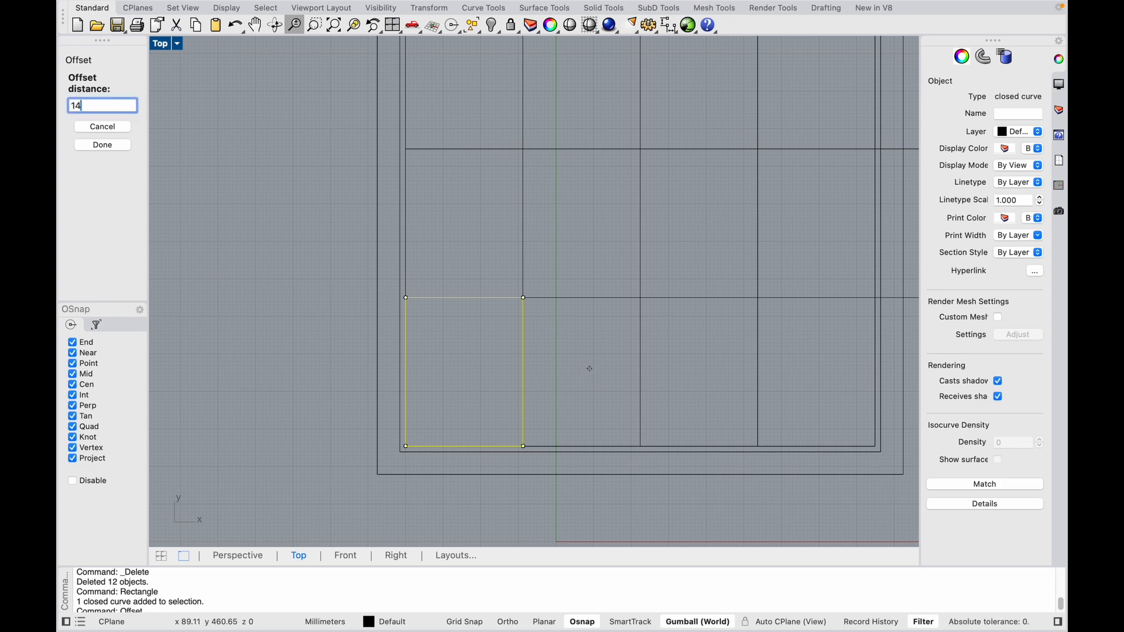
pyautogui.press('BackSpace')
pyautogui.write('5')
pyautogui.press('Return')
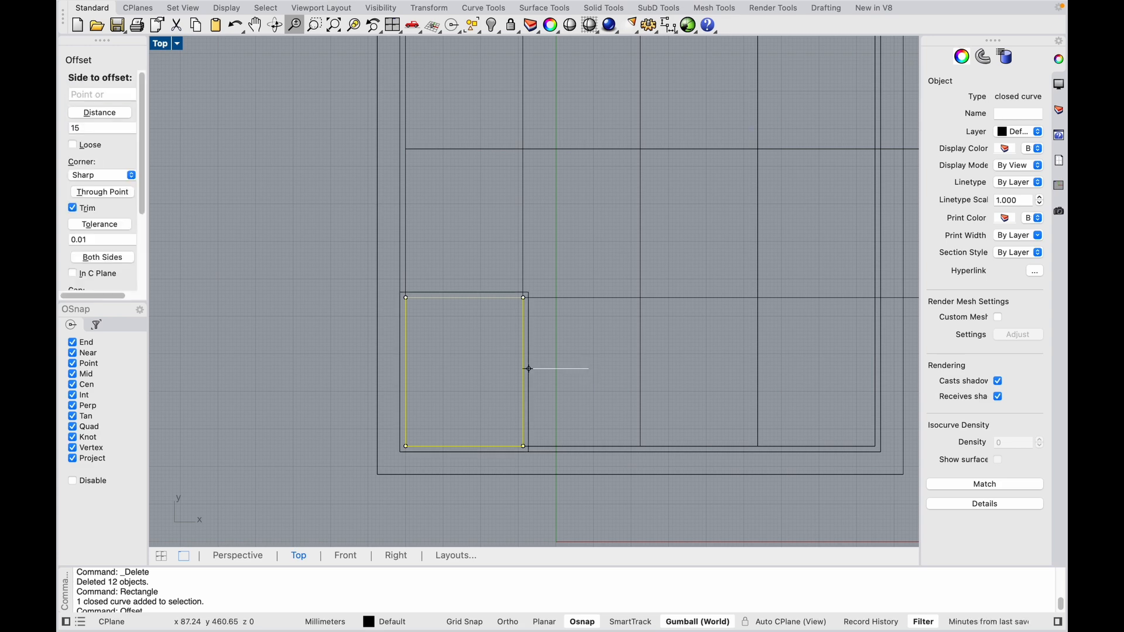
pyautogui.click(459, 366)
pyautogui.press('Escape')
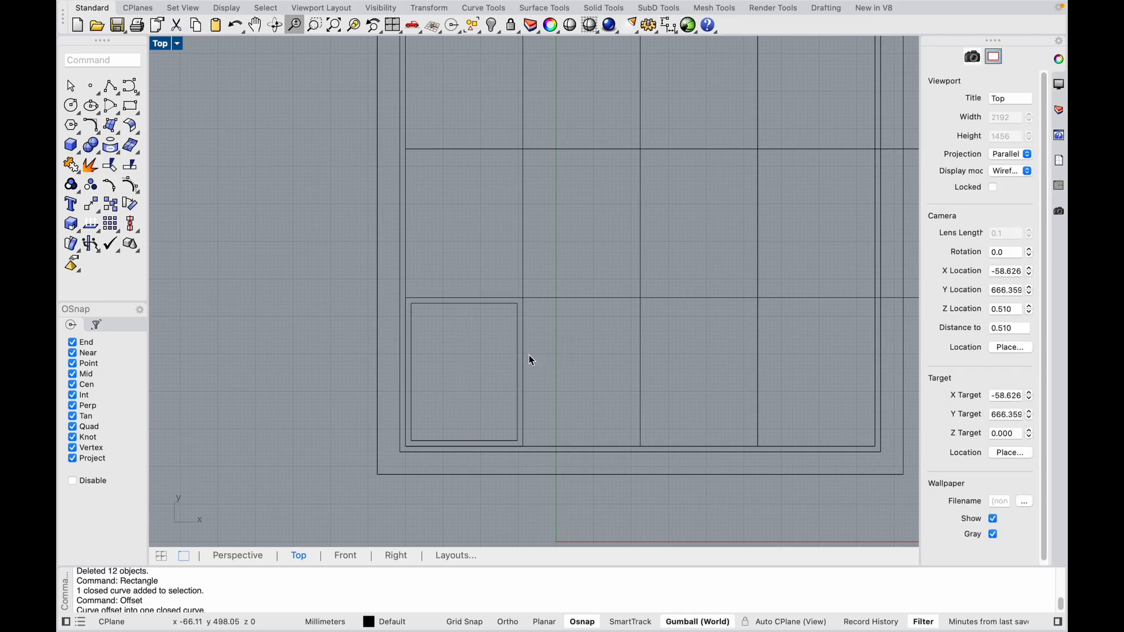
# Copy the inner pane rectangle into the other three cells of the bottom row, using the cell corners as reference points
pyautogui.click(510, 303)
pyautogui.write('c')
pyautogui.press('Return')
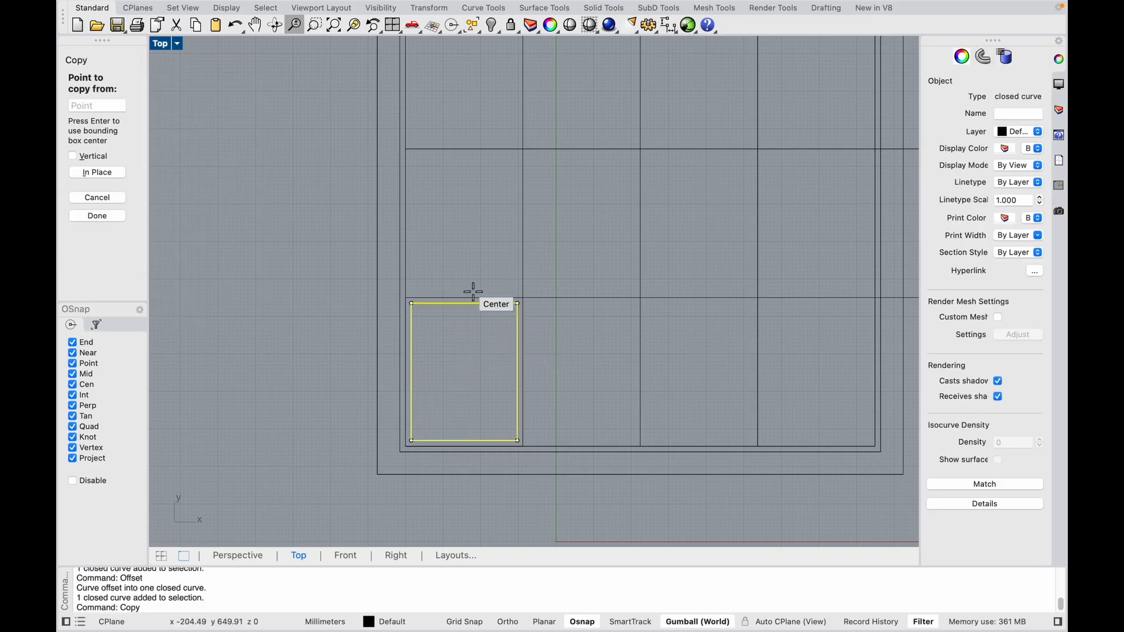
pyautogui.click(406, 298)
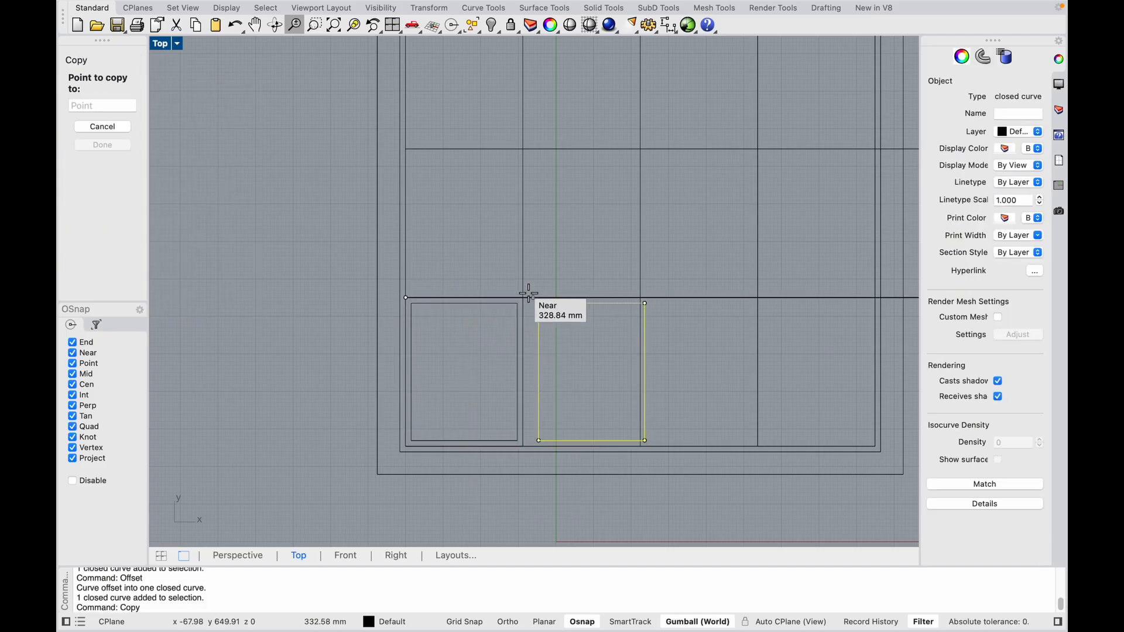
pyautogui.click(521, 298)
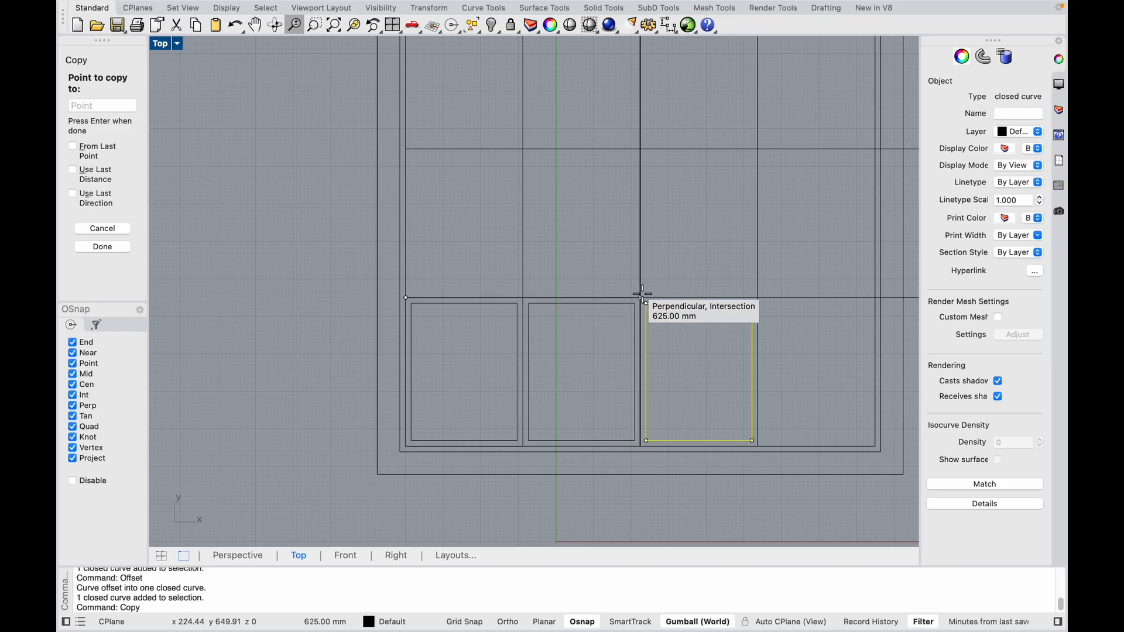
pyautogui.click(641, 299)
pyautogui.click(758, 298)
pyautogui.press('Return')
pyautogui.scroll(-6, 477, 272)
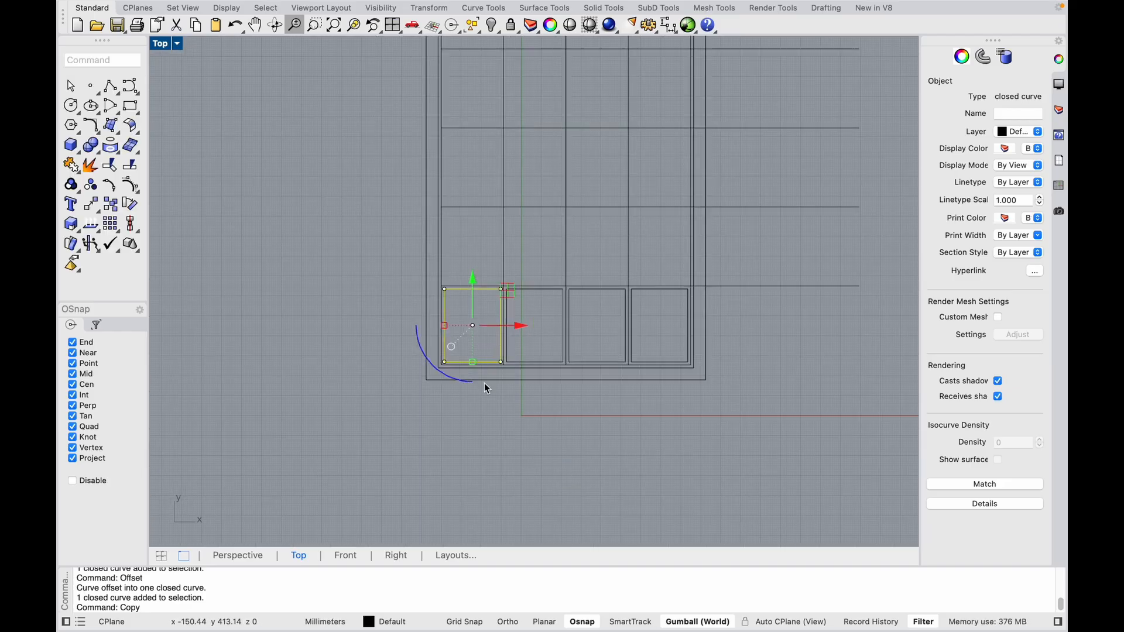
pyautogui.click(556, 437)
# Compare the thickness of the bars between the bottom panes with the window in the reference photo
pyautogui.scroll(4, 370, 326)
pyautogui.scroll(-5, 550, 386)
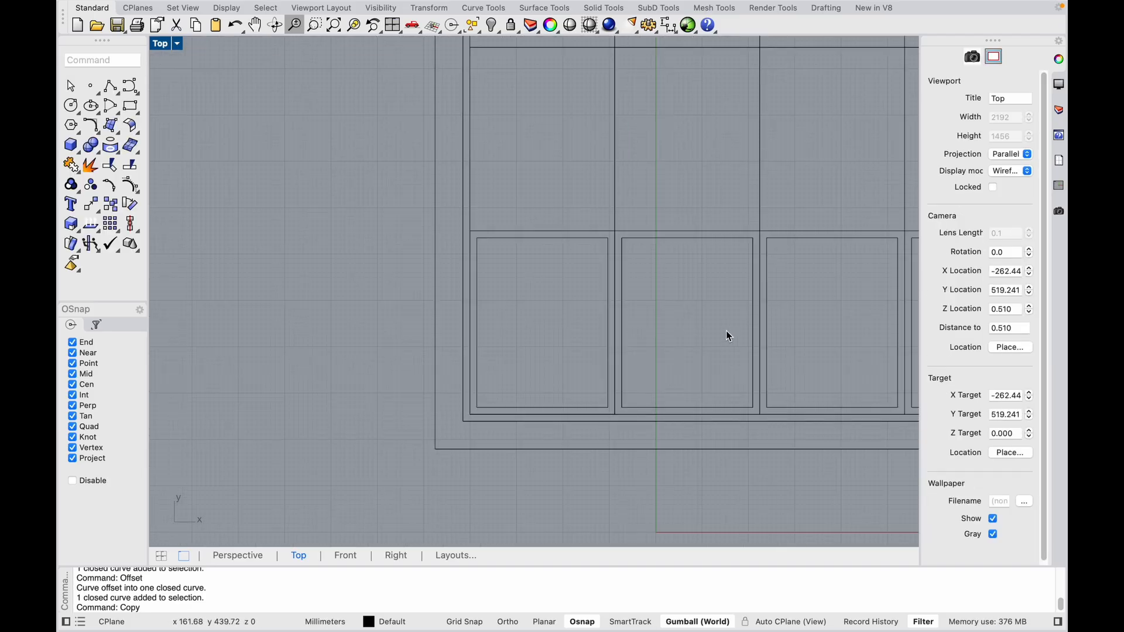
pyautogui.moveTo(492, 435); pyautogui.dragTo(387, 455, button='right')
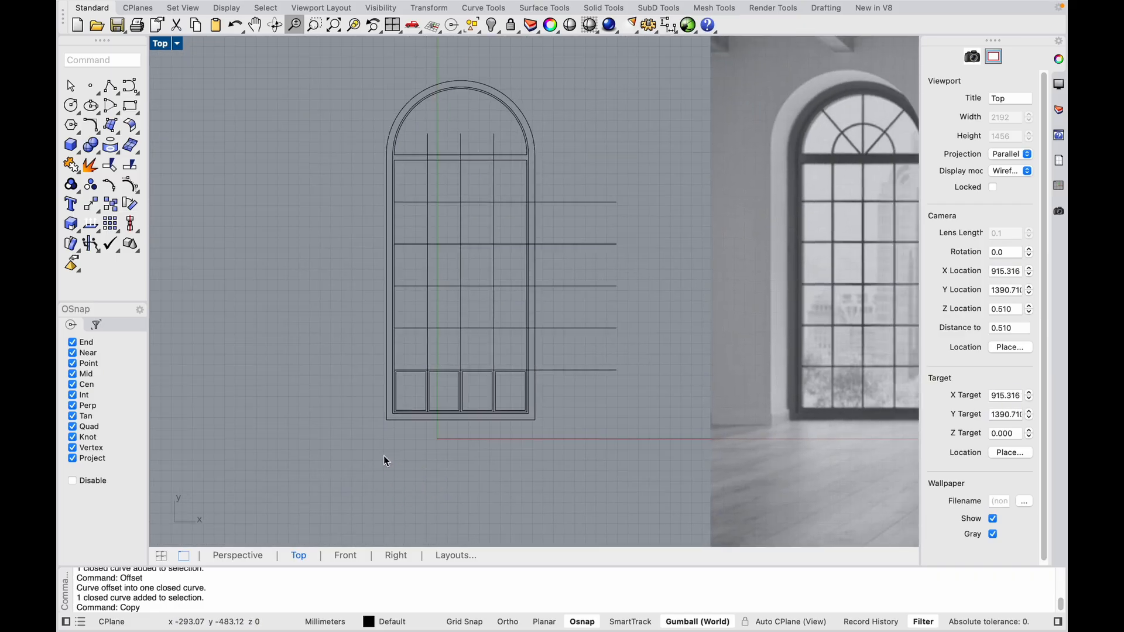
pyautogui.scroll(8, 475, 399)
pyautogui.scroll(-8, 466, 403)
pyautogui.scroll(-5, 470, 410)
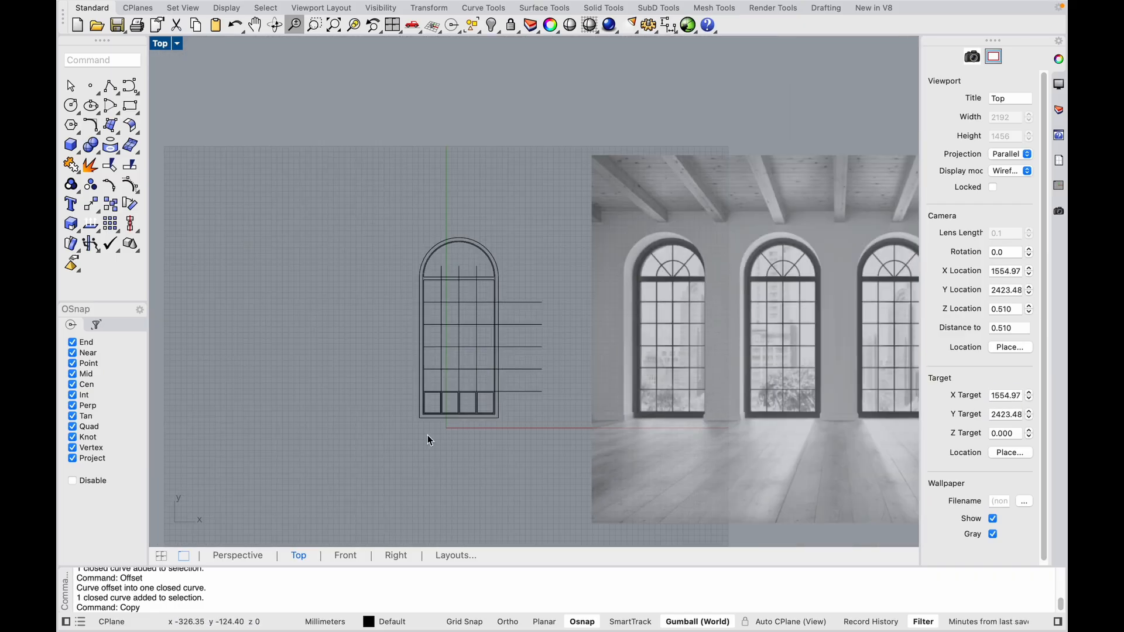
pyautogui.scroll(7, 436, 434)
pyautogui.moveTo(775, 435); pyautogui.dragTo(584, 481, button='right')
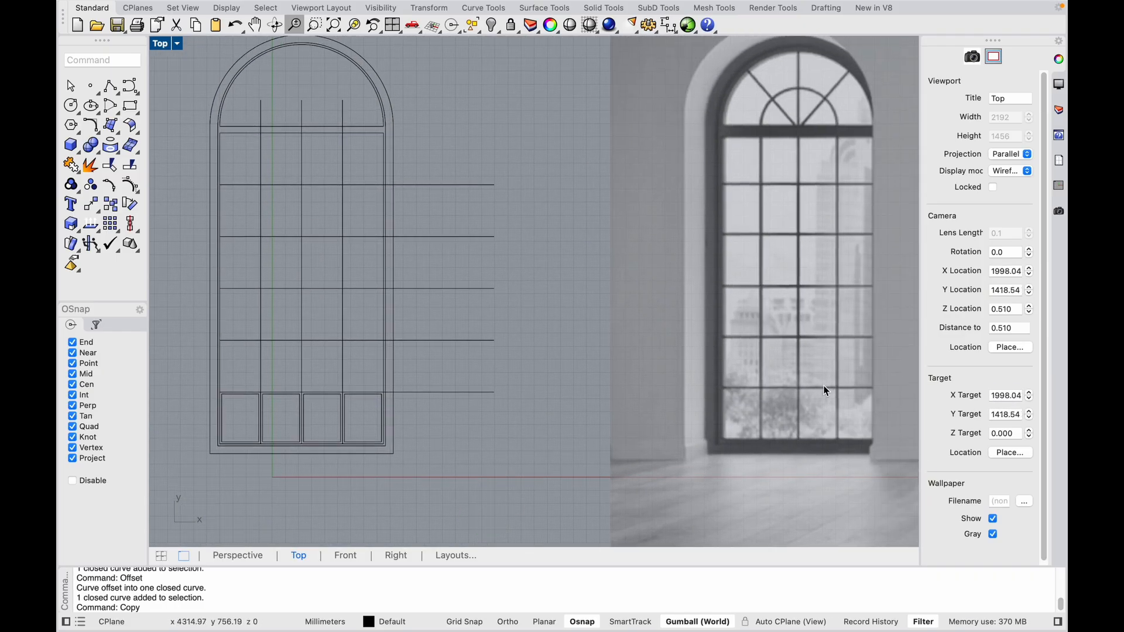
pyautogui.scroll(2, 772, 459)
pyautogui.scroll(-4, 761, 447)
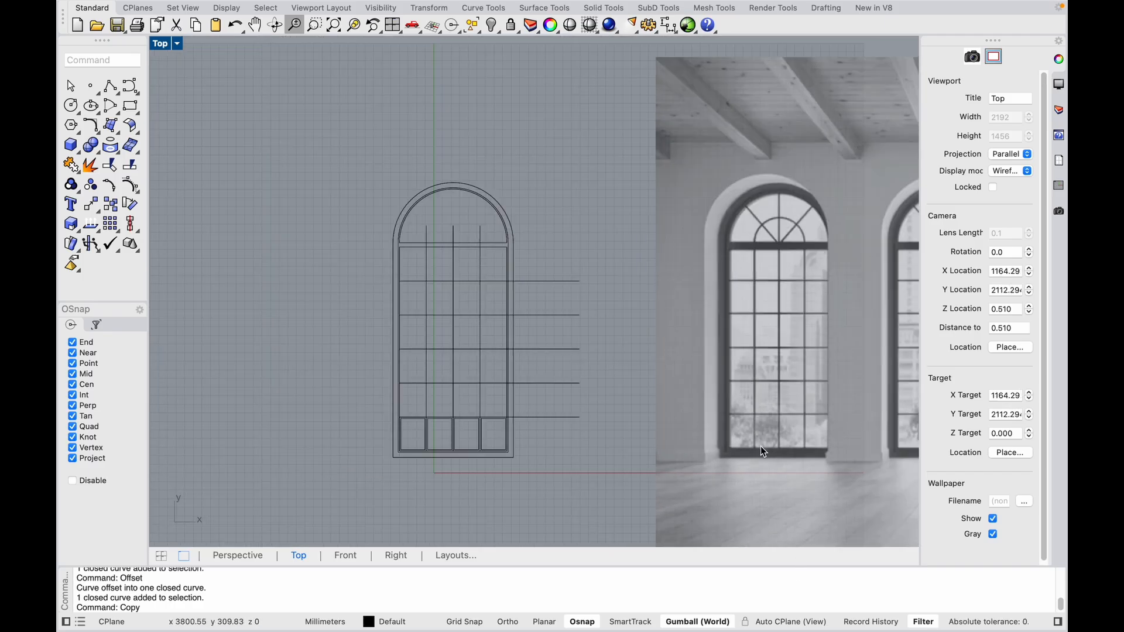
pyautogui.scroll(10, 414, 484)
pyautogui.scroll(-8, 410, 455)
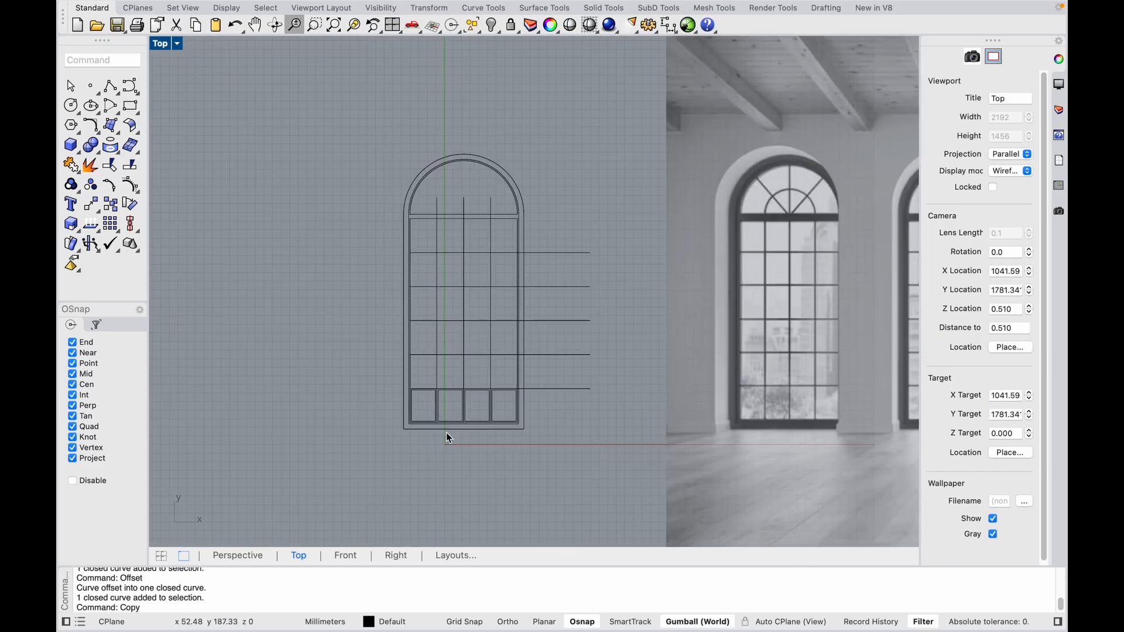
# Undo the pane copies and the inward offset of the bottom-left cell rectangle
pyautogui.scroll(4, 442, 433)
pyautogui.scroll(4, 420, 415)
pyautogui.press('super+z')
pyautogui.press('super+z')
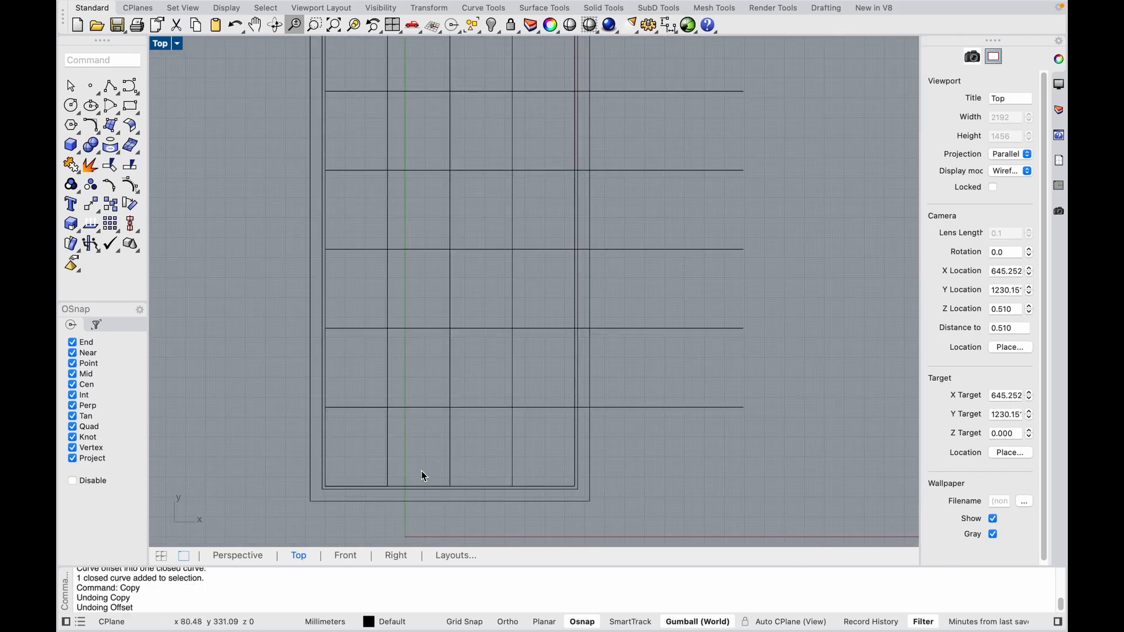
# Offset the bottom-left cell rectangle inward by 13 mm
pyautogui.moveTo(420, 468); pyautogui.dragTo(498, 444, button='right')
pyautogui.scroll(2, 431, 421)
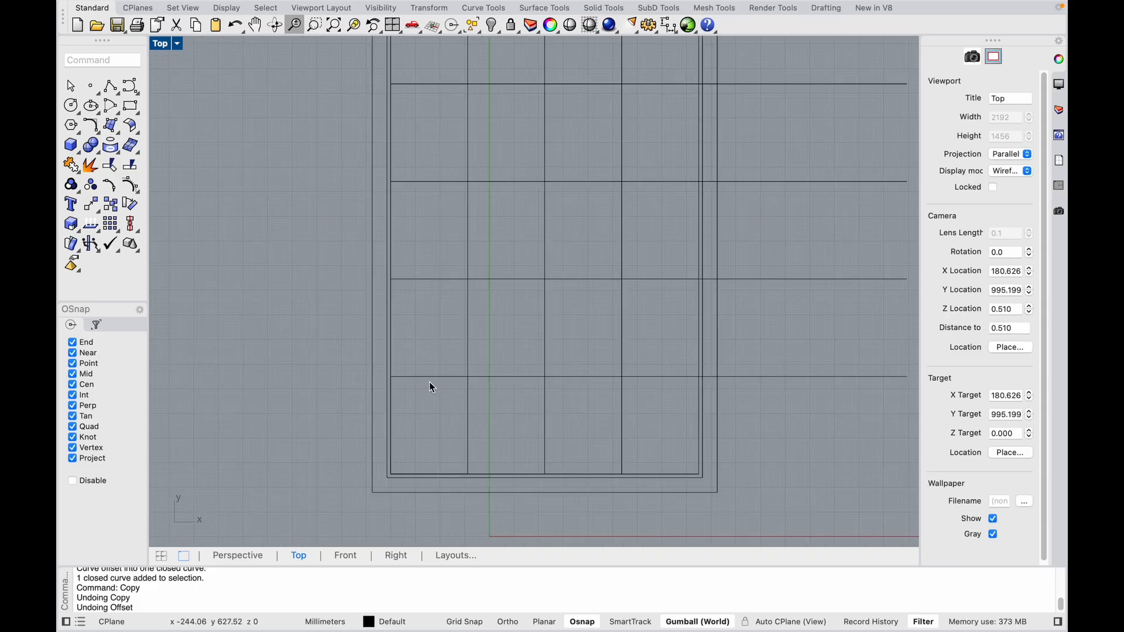
pyautogui.click(431, 381)
pyautogui.click(496, 417)
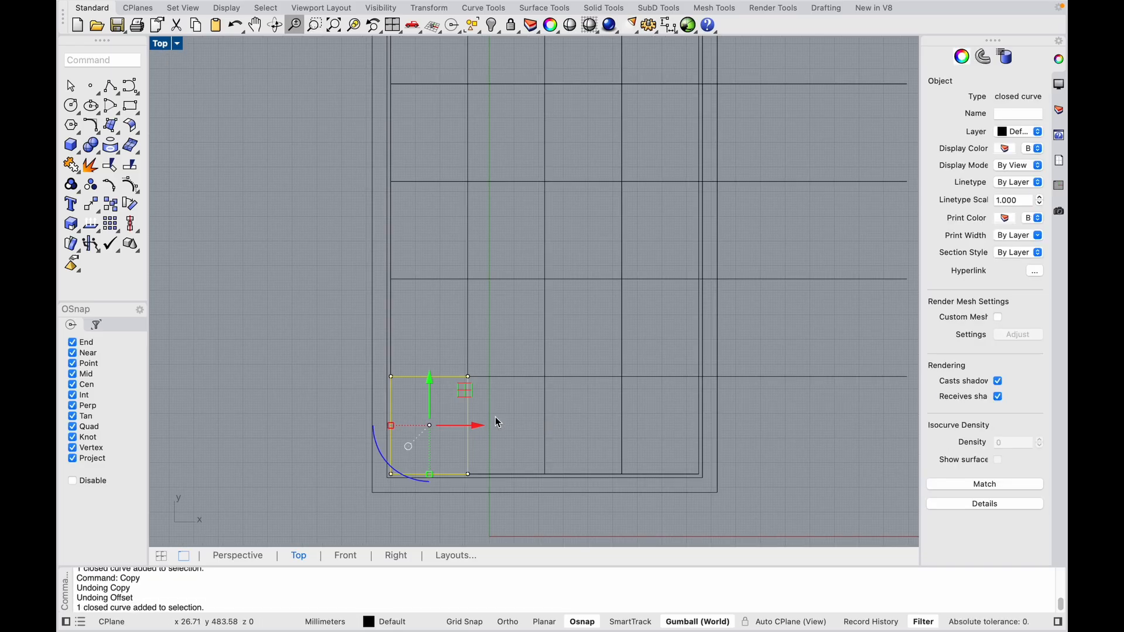
pyautogui.write('offset')
pyautogui.press('Return')
pyautogui.scroll(3, 427, 440)
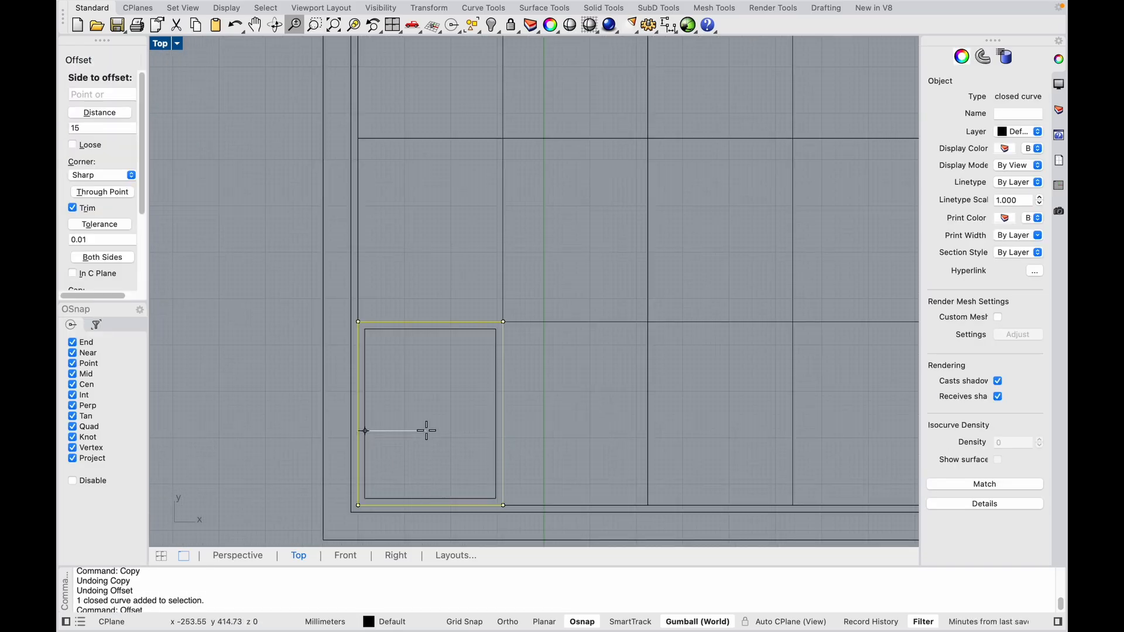
pyautogui.press('d')
pyautogui.press('Return')
pyautogui.write('13')
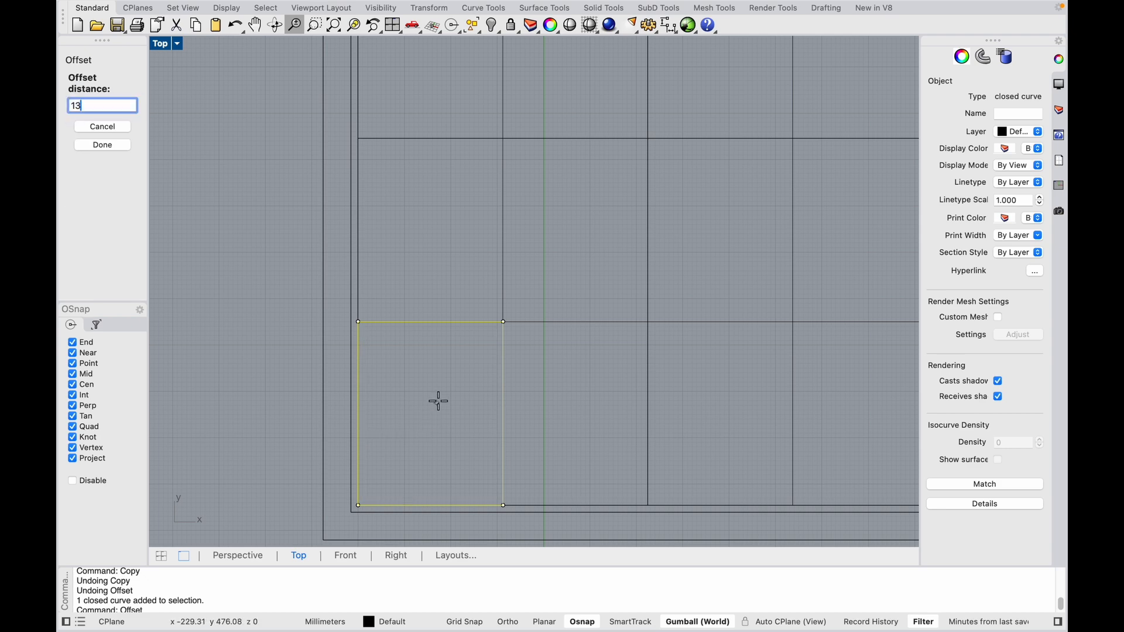
pyautogui.press('Return')
pyautogui.click(435, 399)
# Turn off the Center object snap and copy the inner pane rectangle into the other three bottom-row cells, referencing the cells' upper-left corners
pyautogui.click(500, 352)
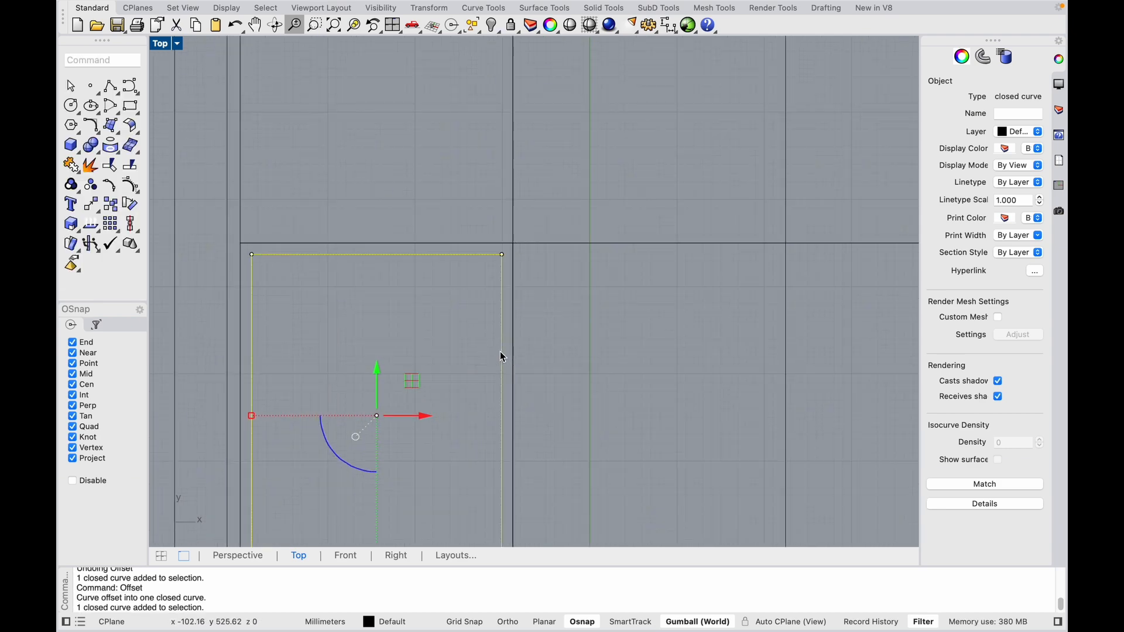
pyautogui.scroll(-3, 500, 351)
pyautogui.write('Copy')
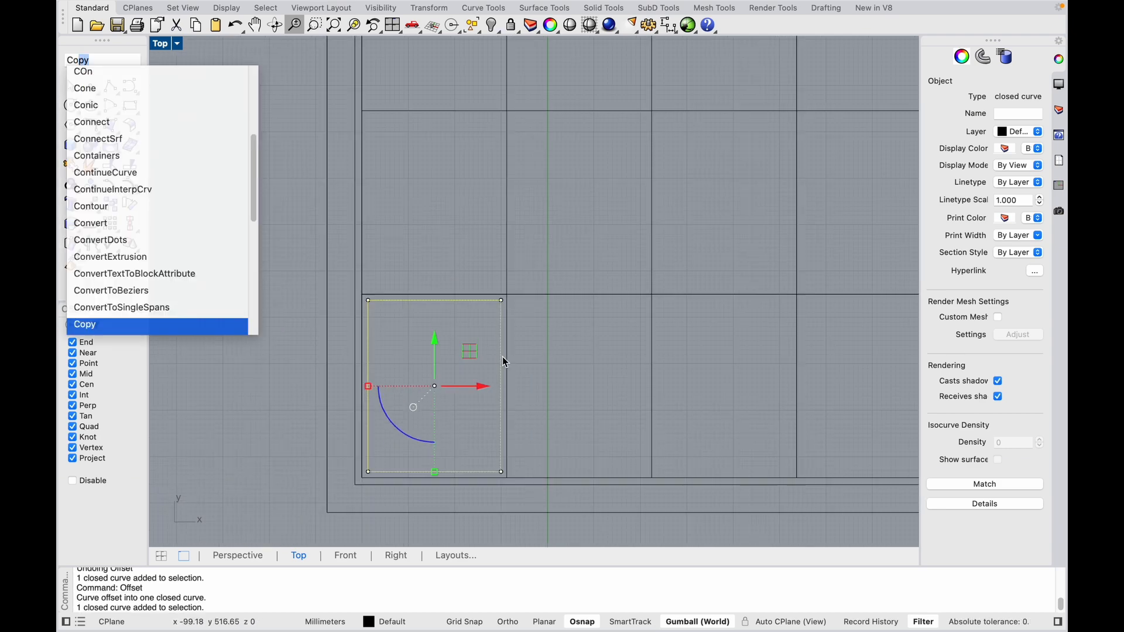
pyautogui.press('Return')
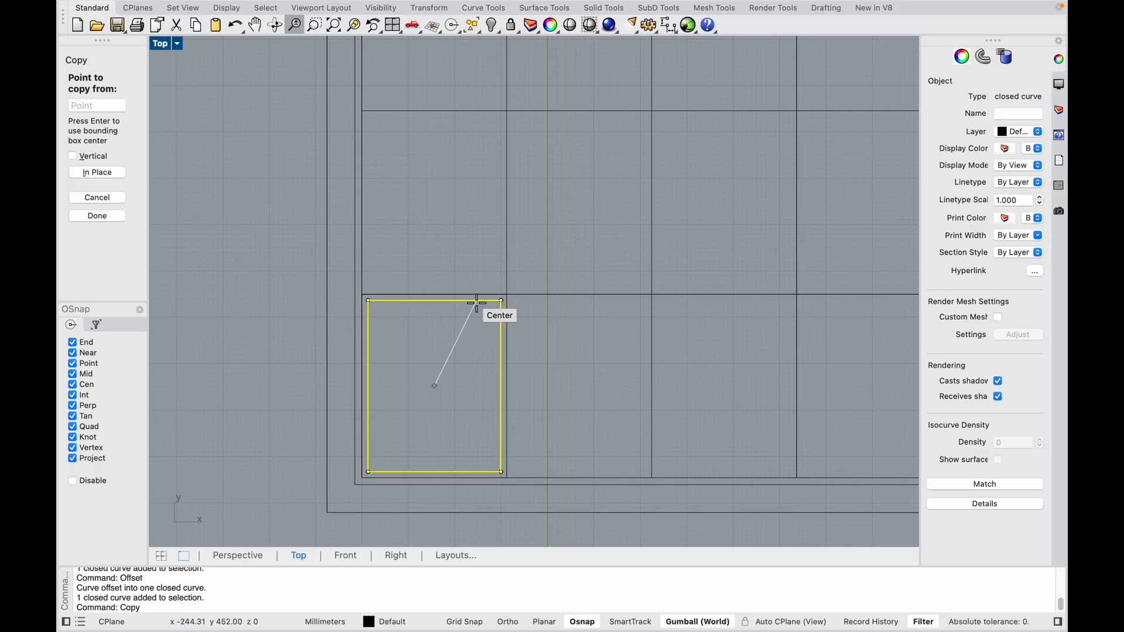
pyautogui.click(72, 386)
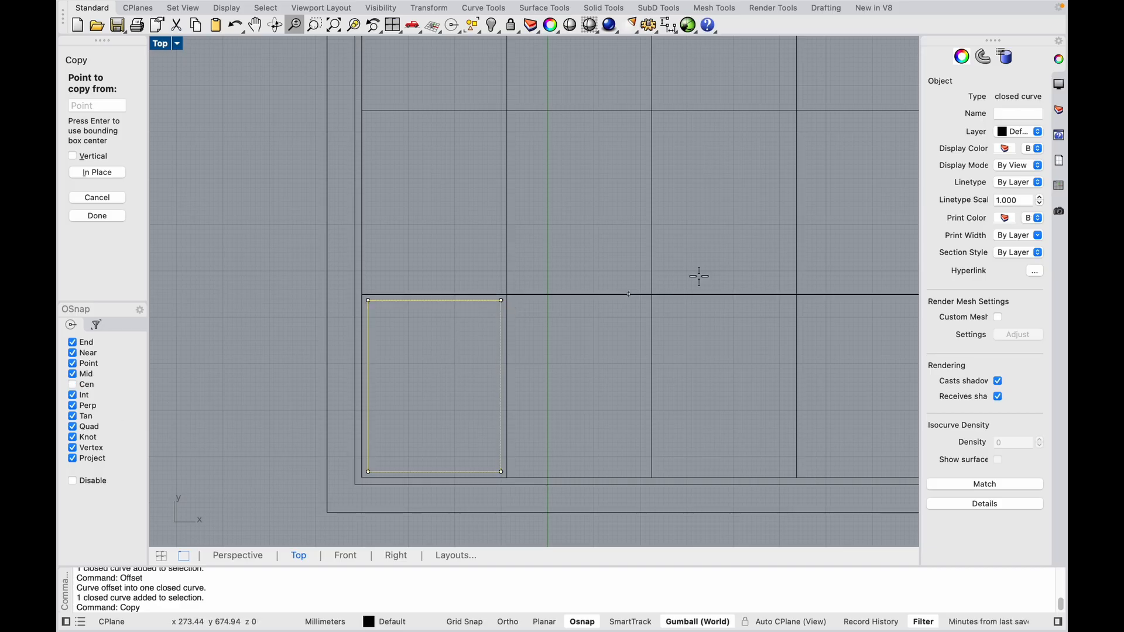
pyautogui.click(366, 298)
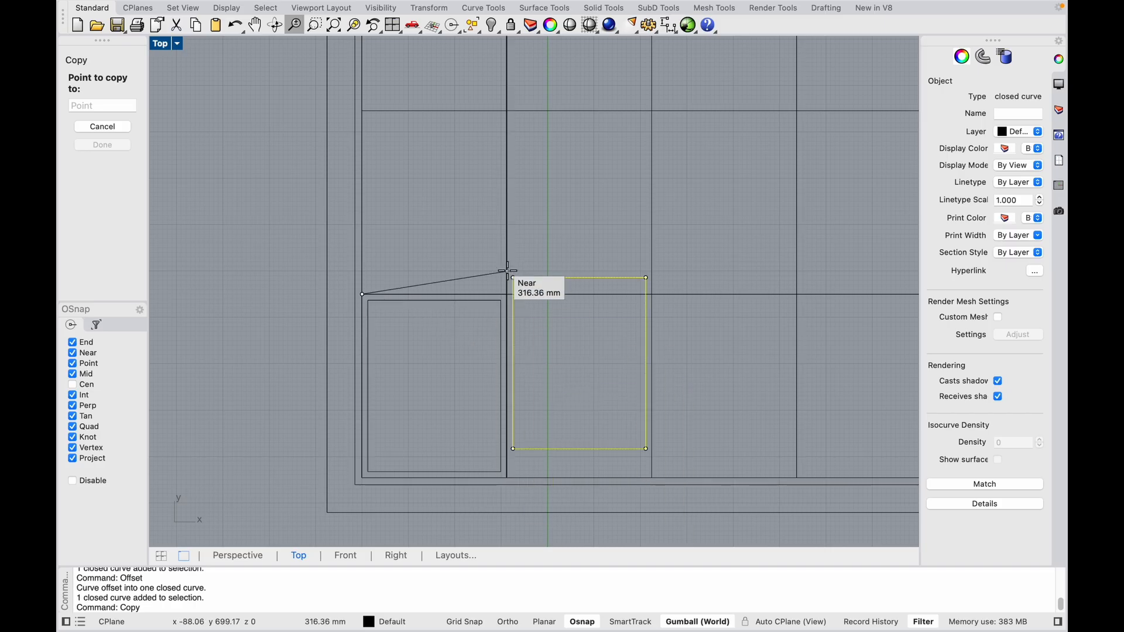
pyautogui.click(508, 295)
pyautogui.click(653, 292)
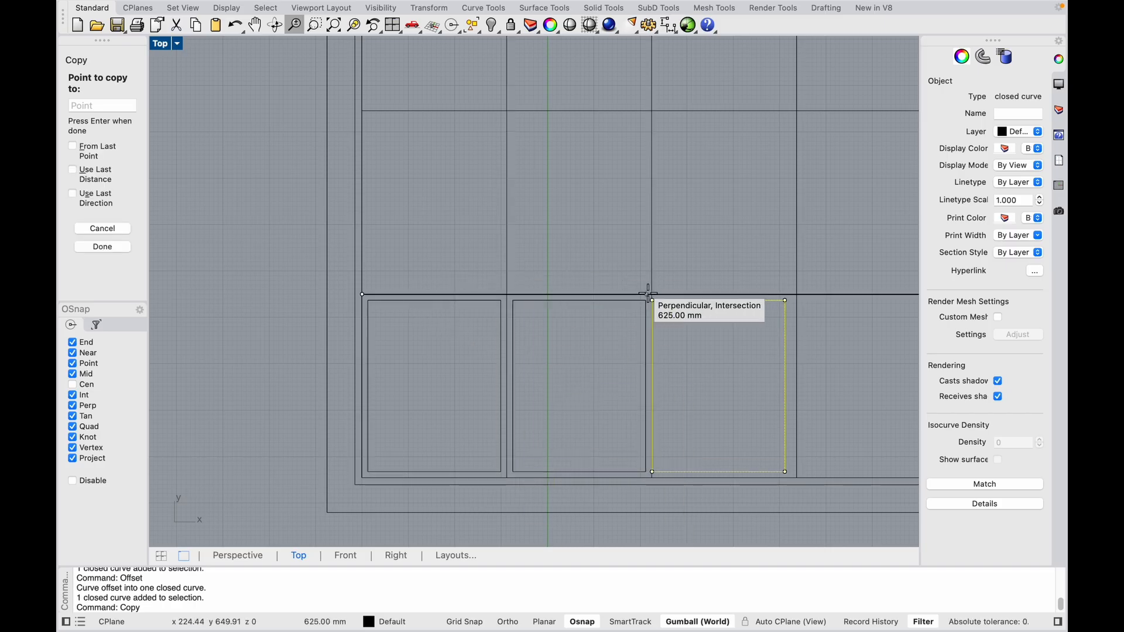
pyautogui.click(796, 292)
pyautogui.scroll(-8, 364, 347)
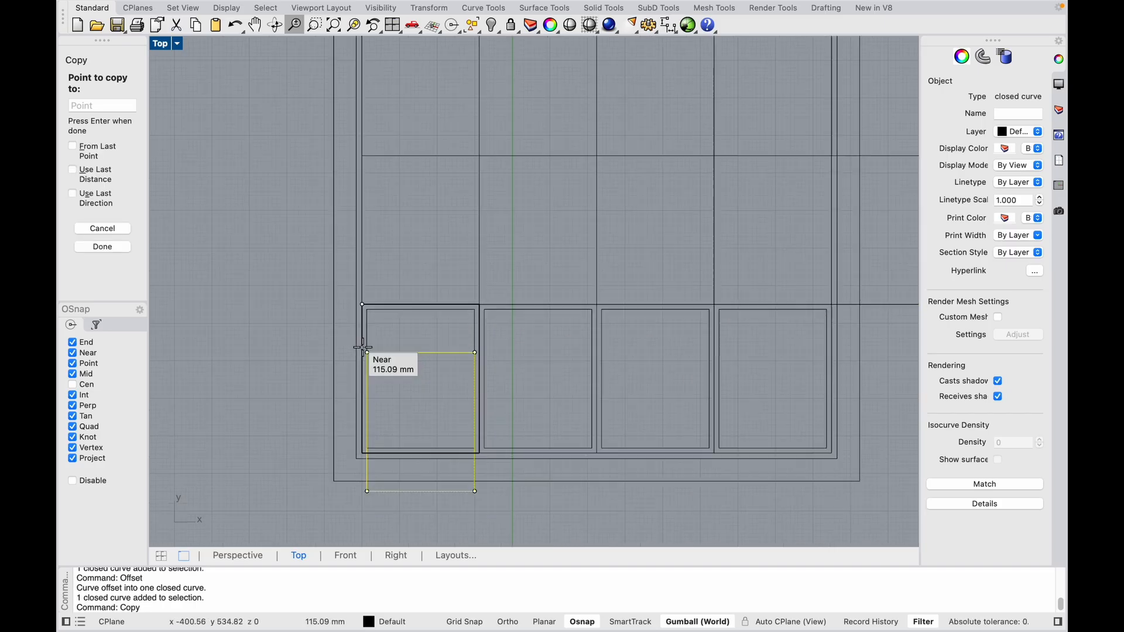
pyautogui.press('Return')
# Copy the four bottom-row pane rectangles together into the second row, referencing the lower-left corner of the first cell
pyautogui.scroll(4, 516, 369)
pyautogui.moveTo(516, 372); pyautogui.dragTo(636, 386, button='right')
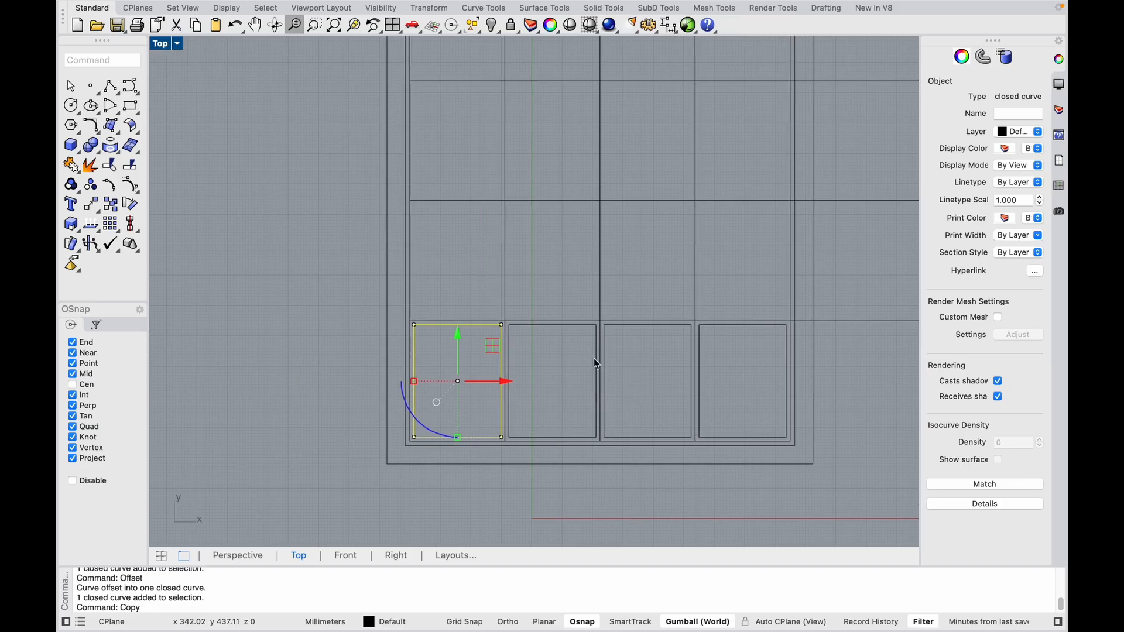
pyautogui.keyDown('shift'); pyautogui.click(558, 328); pyautogui.keyUp('shift')
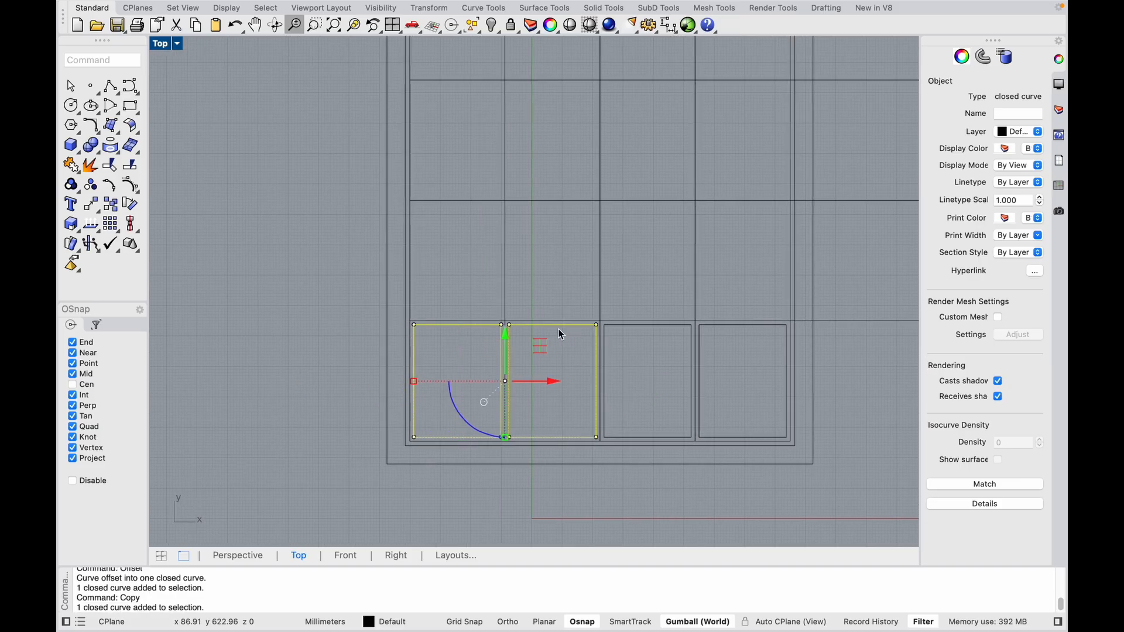
pyautogui.keyDown('shift'); pyautogui.click(668, 328); pyautogui.keyUp('shift')
pyautogui.keyDown('shift'); pyautogui.click(747, 328); pyautogui.keyUp('shift')
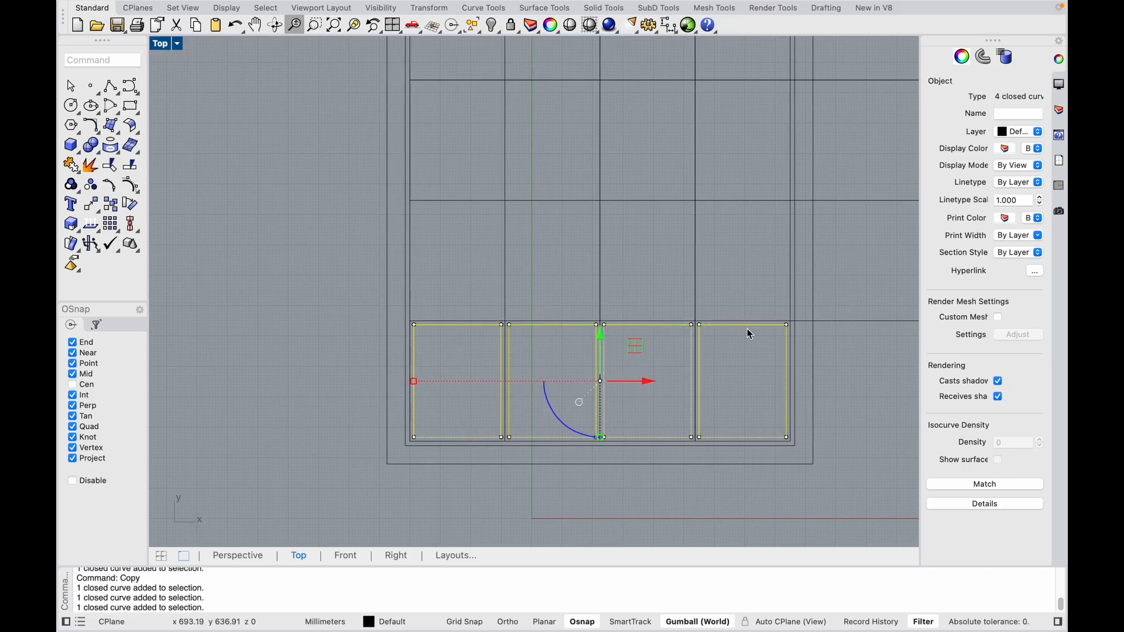
pyautogui.write('Copy')
pyautogui.press('Return')
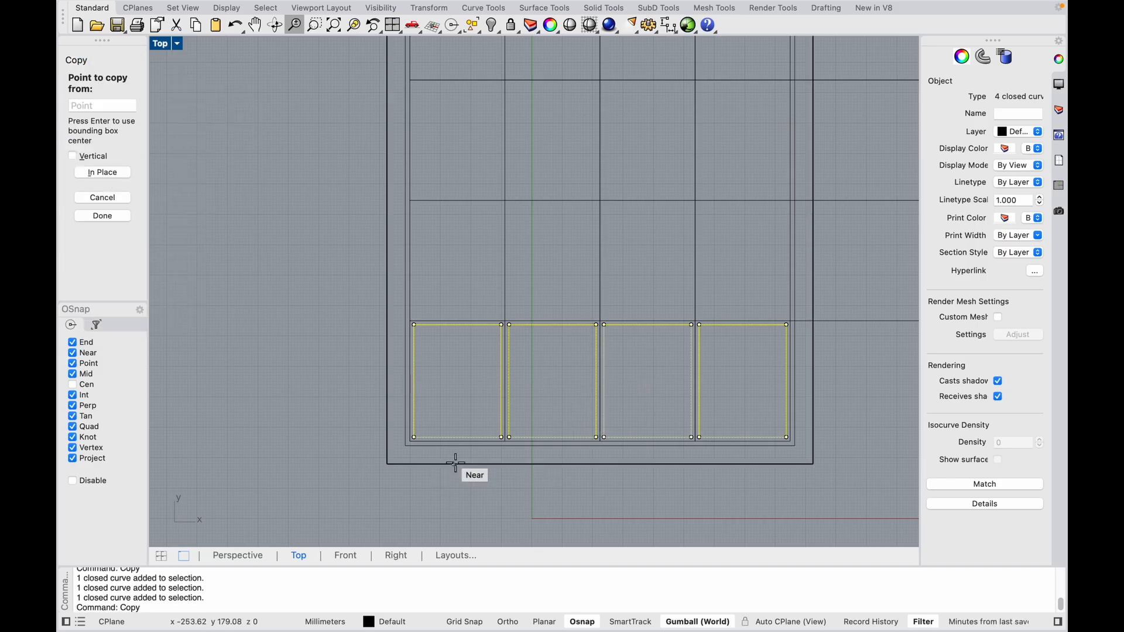
pyautogui.scroll(-6, 448, 457)
pyautogui.scroll(8, 439, 497)
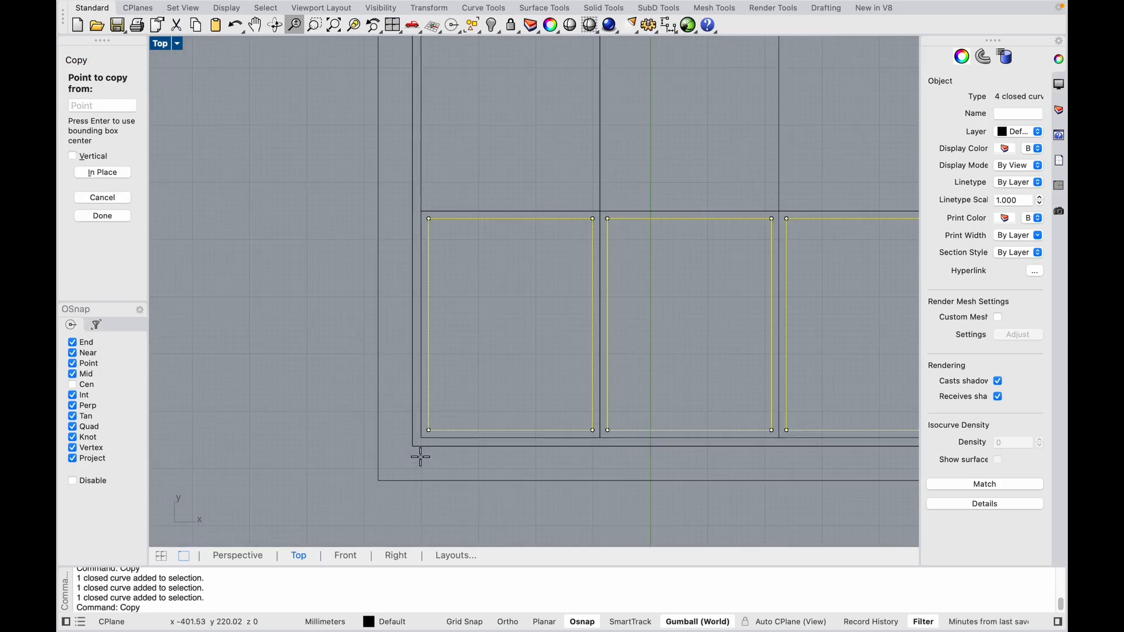
pyautogui.click(425, 425)
pyautogui.scroll(-3, 431, 452)
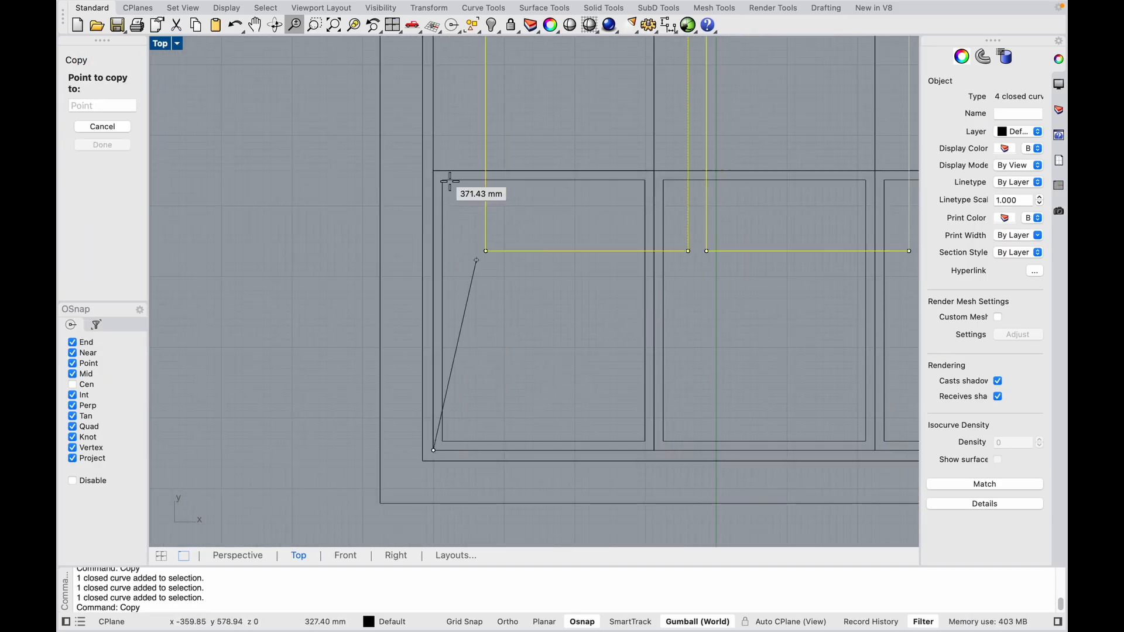
pyautogui.click(434, 168)
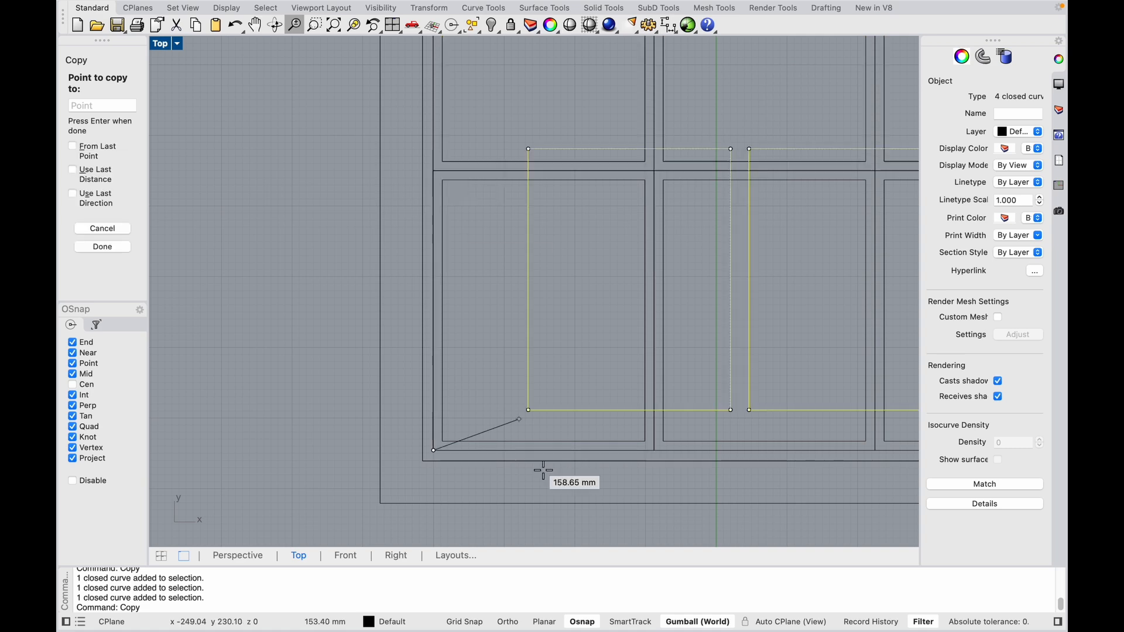
# Place further copies of the four-pane row at the remaining four row lines up to the crossbar below the arch
pyautogui.scroll(-3, 548, 472)
pyautogui.scroll(3, 517, 351)
pyautogui.scroll(3, 520, 277)
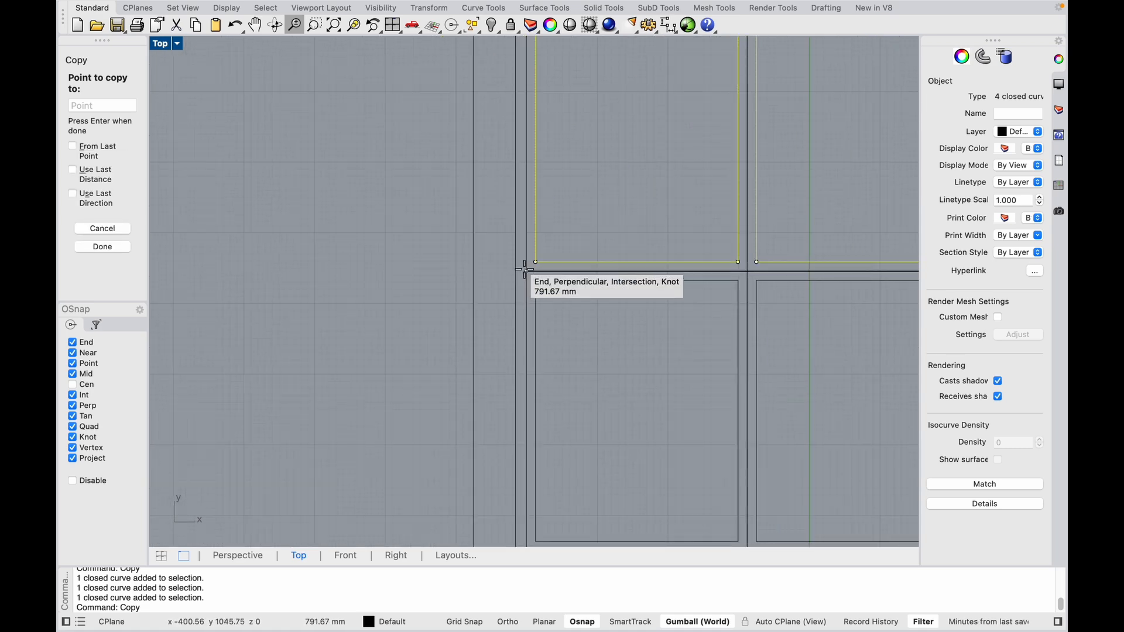
pyautogui.scroll(-3, 484, 389)
pyautogui.scroll(3, 498, 187)
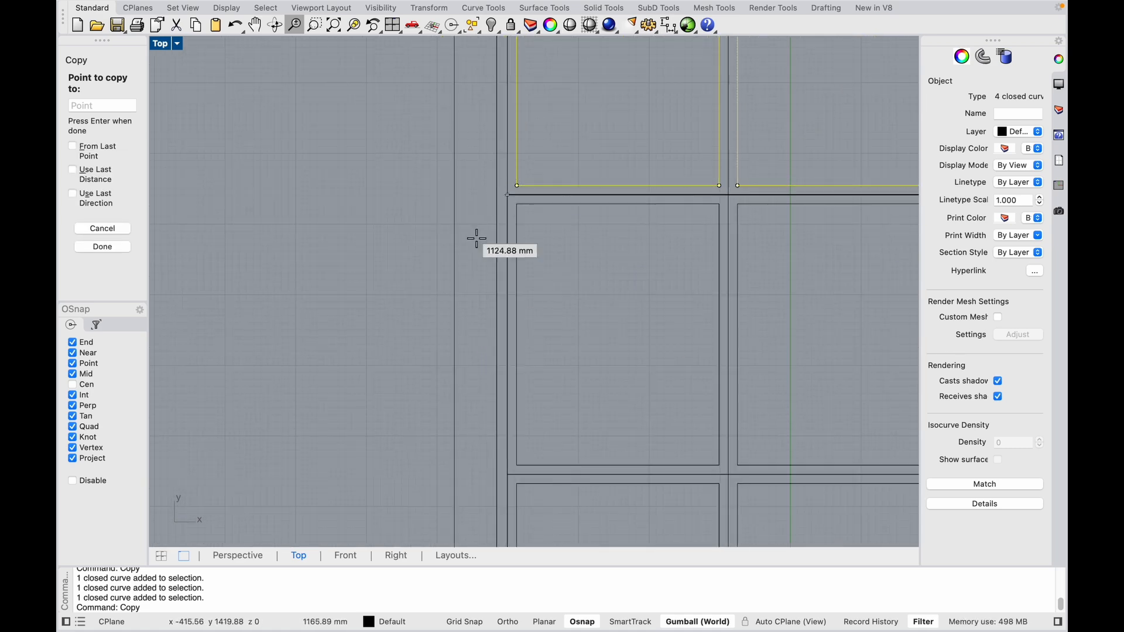
pyautogui.scroll(-3, 477, 246)
pyautogui.scroll(3, 534, 334)
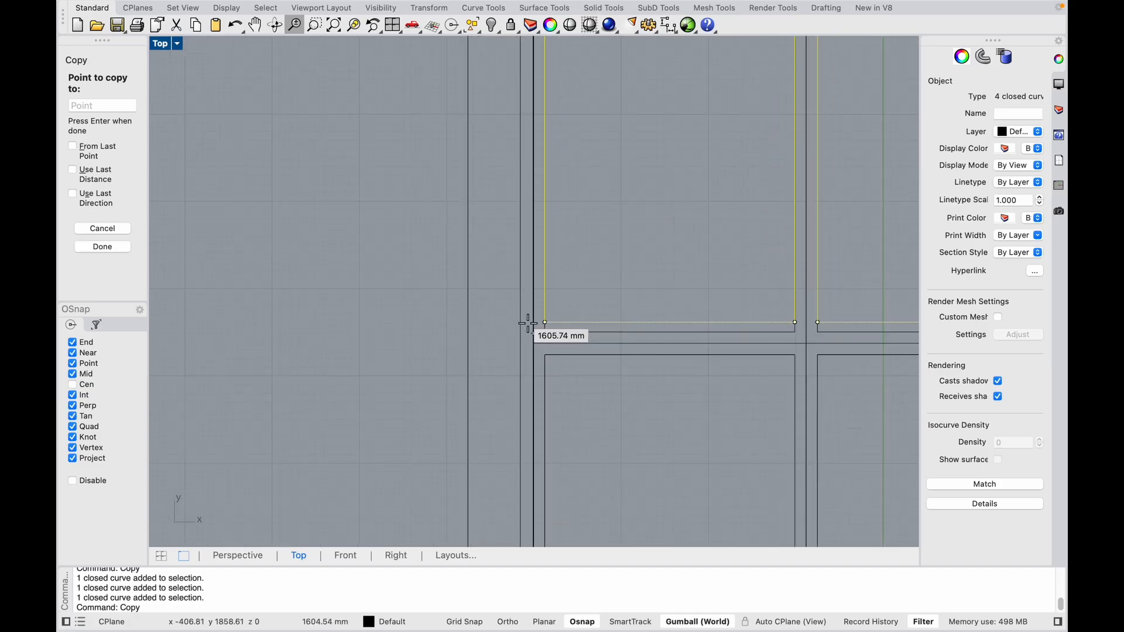
pyautogui.scroll(-3, 547, 158)
pyautogui.scroll(3, 518, 165)
pyautogui.click(517, 165)
pyautogui.scroll(-6, 527, 299)
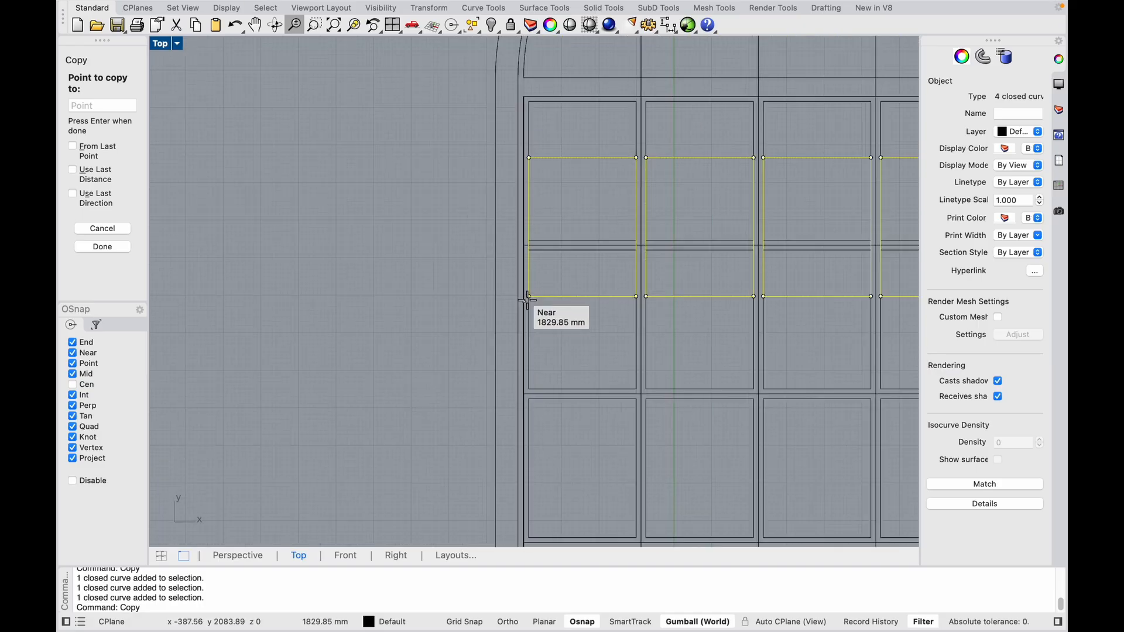
pyautogui.scroll(-4, 456, 199)
pyautogui.press('Return')
# Examine the curves around the crossbar, the arch and the upper pane rows of the window drawing
pyautogui.scroll(10, 565, 195)
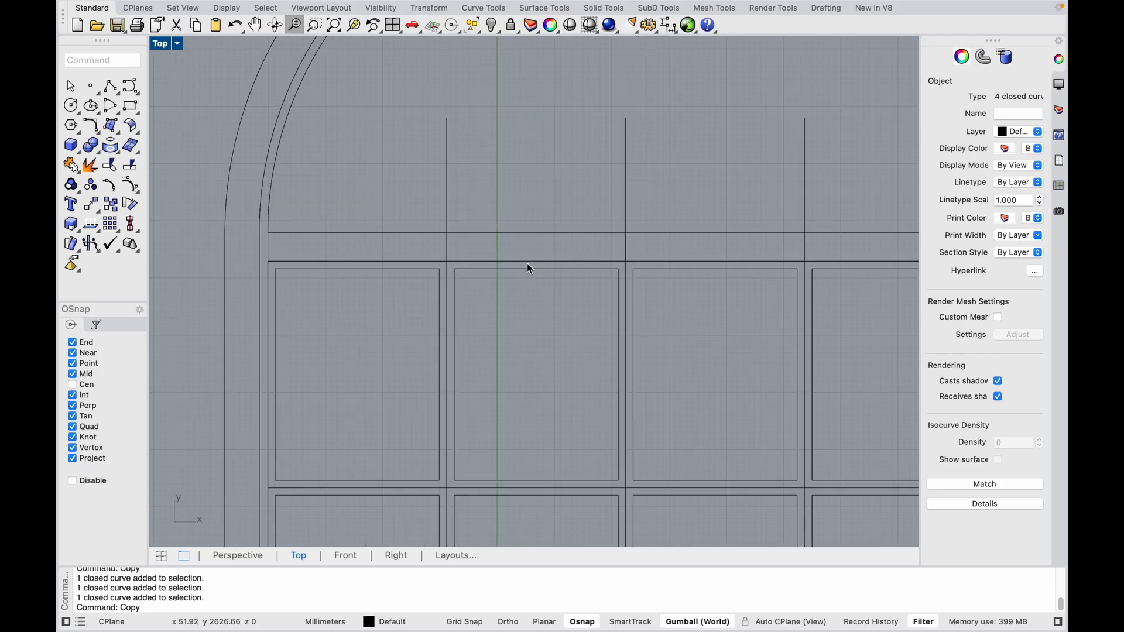
pyautogui.click(530, 263)
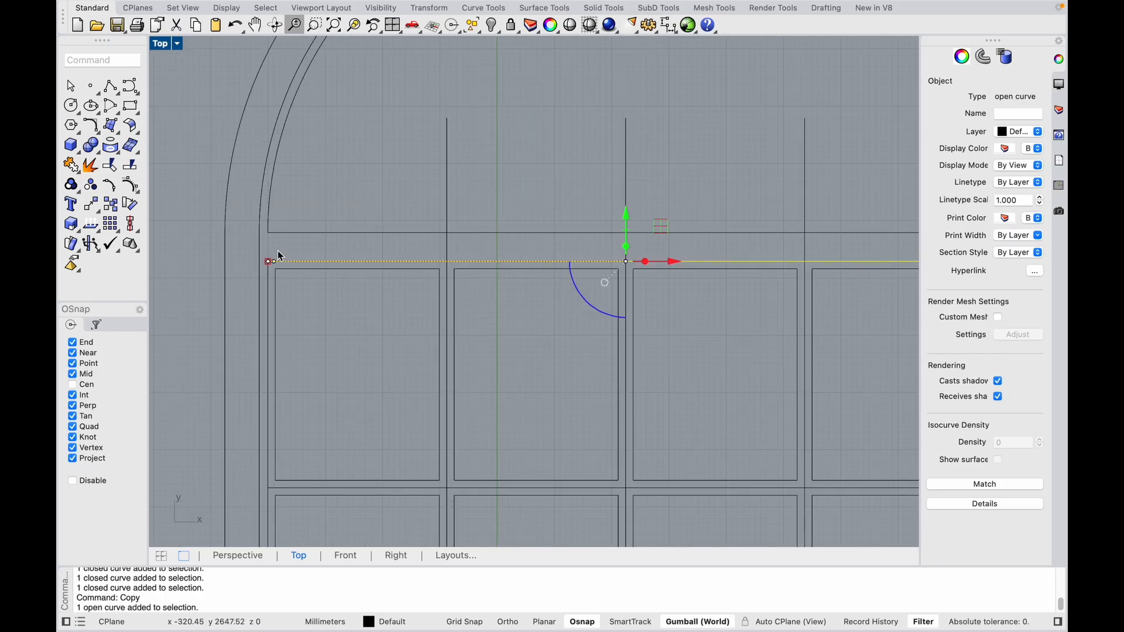
pyautogui.click(275, 214)
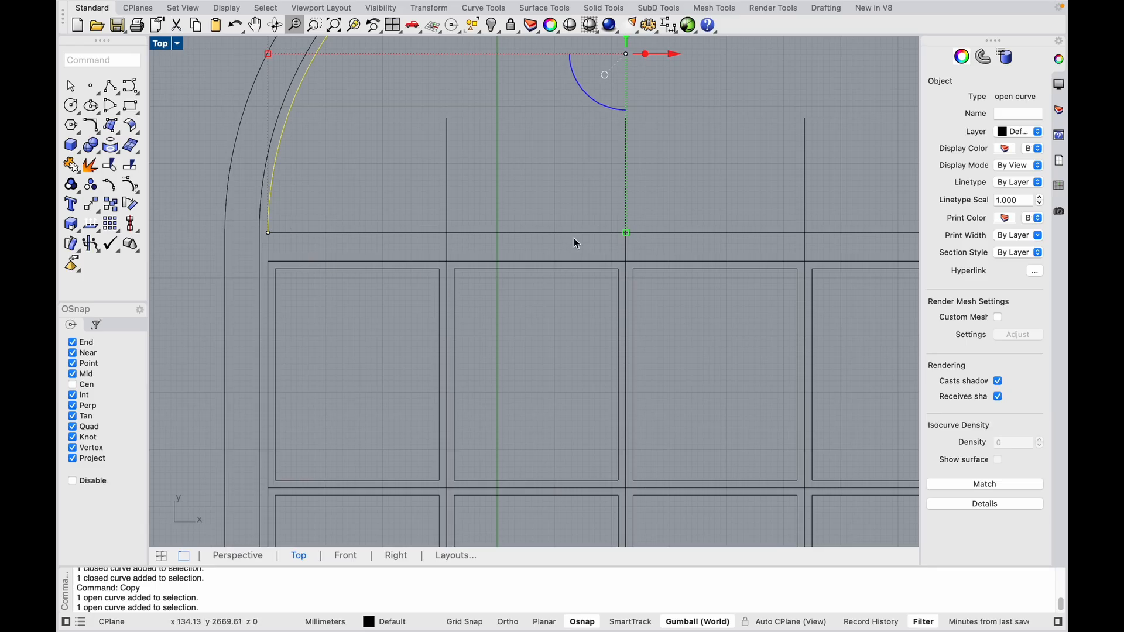
pyautogui.click(525, 358)
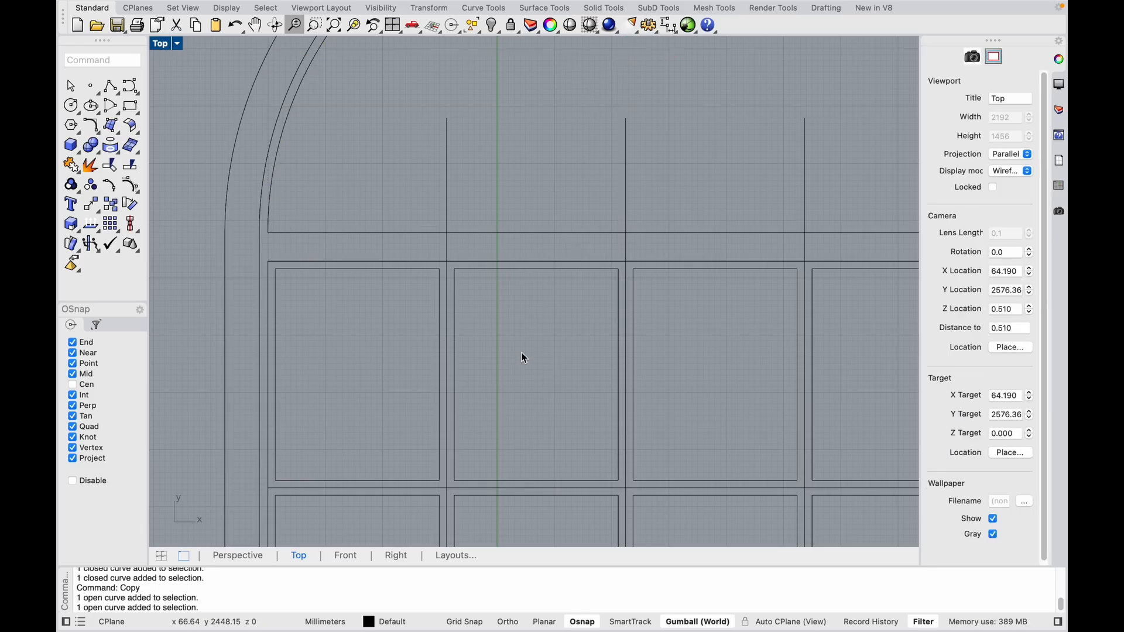
pyautogui.scroll(-12, 445, 258)
pyautogui.scroll(6, 540, 285)
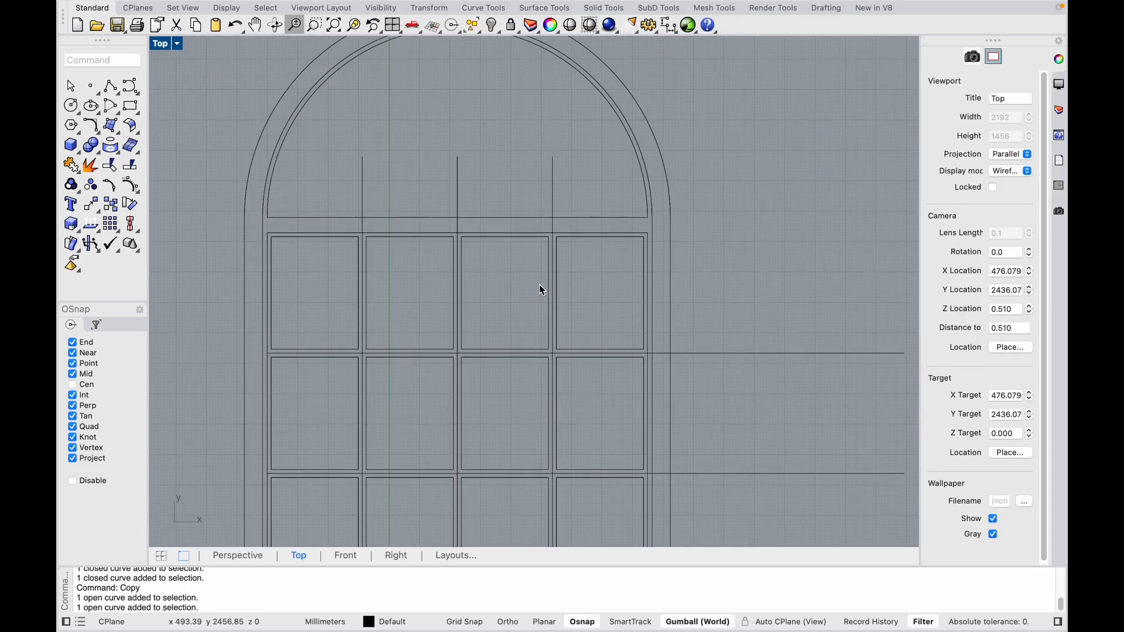
pyautogui.scroll(-6, 473, 287)
pyautogui.moveTo(465, 317); pyautogui.dragTo(452, 291, button='right')
pyautogui.scroll(8, 432, 221)
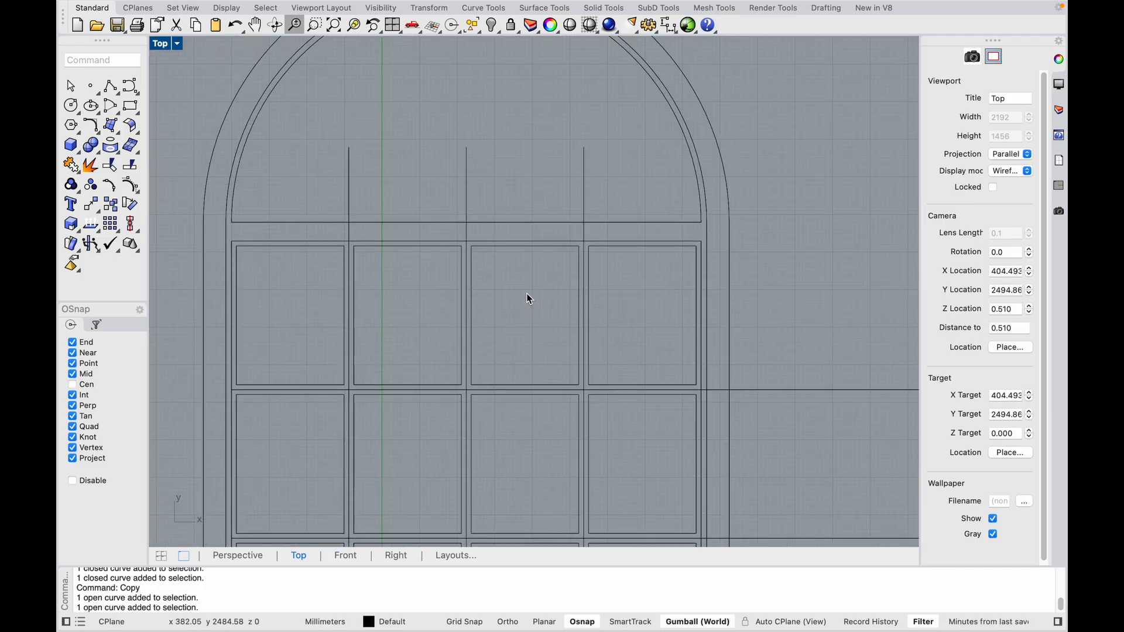
pyautogui.moveTo(478, 348); pyautogui.dragTo(502, 377, button='right')
pyautogui.scroll(-6, 450, 340)
pyautogui.scroll(8, 457, 328)
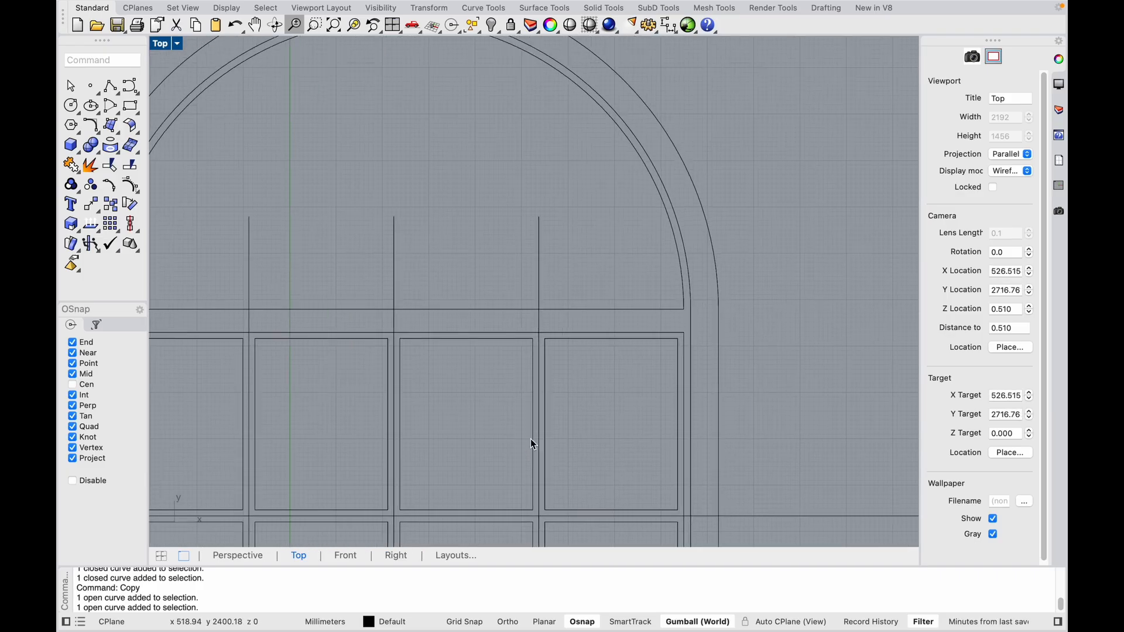
pyautogui.scroll(-8, 539, 421)
pyautogui.scroll(-2, 542, 463)
pyautogui.moveTo(451, 341); pyautogui.dragTo(431, 228, button='right')
pyautogui.scroll(-2, 431, 230)
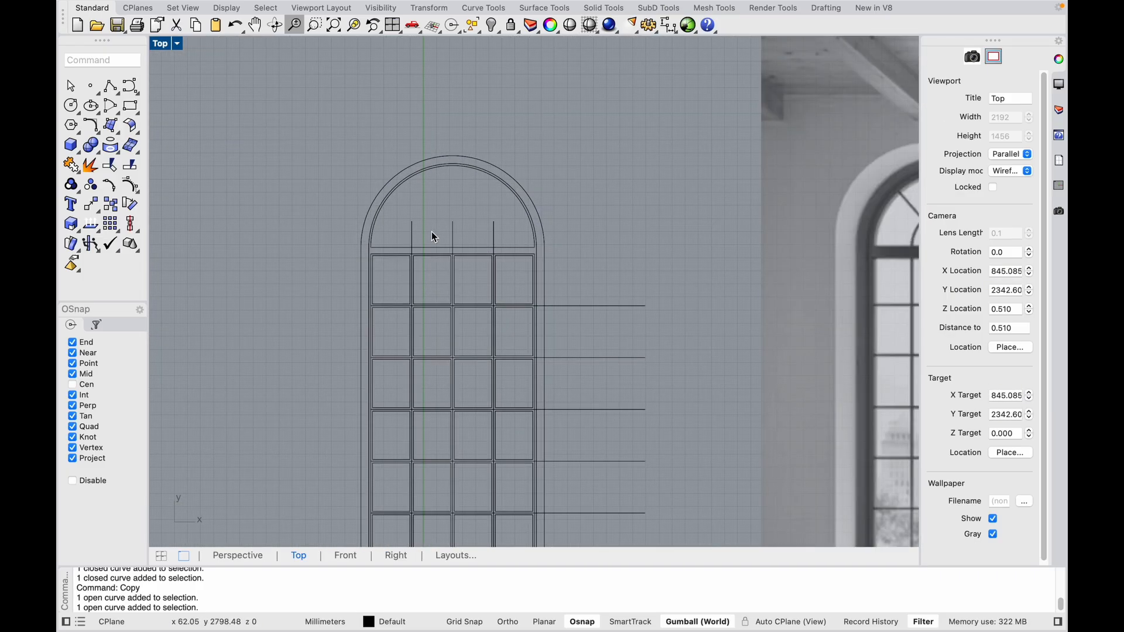
# Delete the five horizontal row division lines that extend beyond the window frame
pyautogui.scroll(-4, 432, 232)
pyautogui.scroll(3, 476, 320)
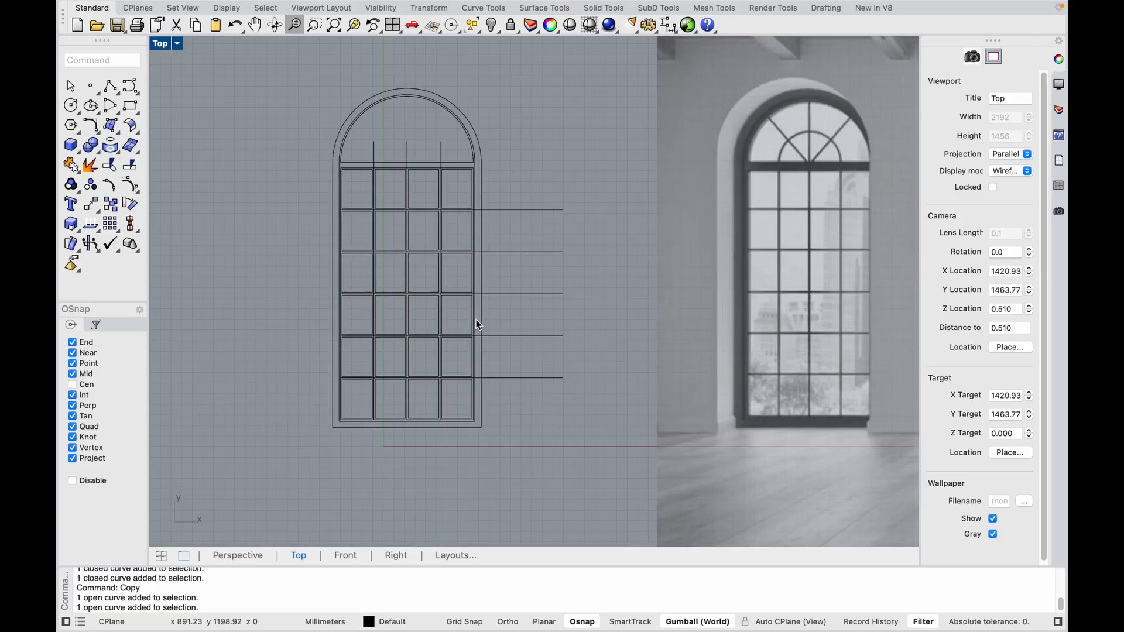
pyautogui.moveTo(586, 201); pyautogui.dragTo(542, 465)
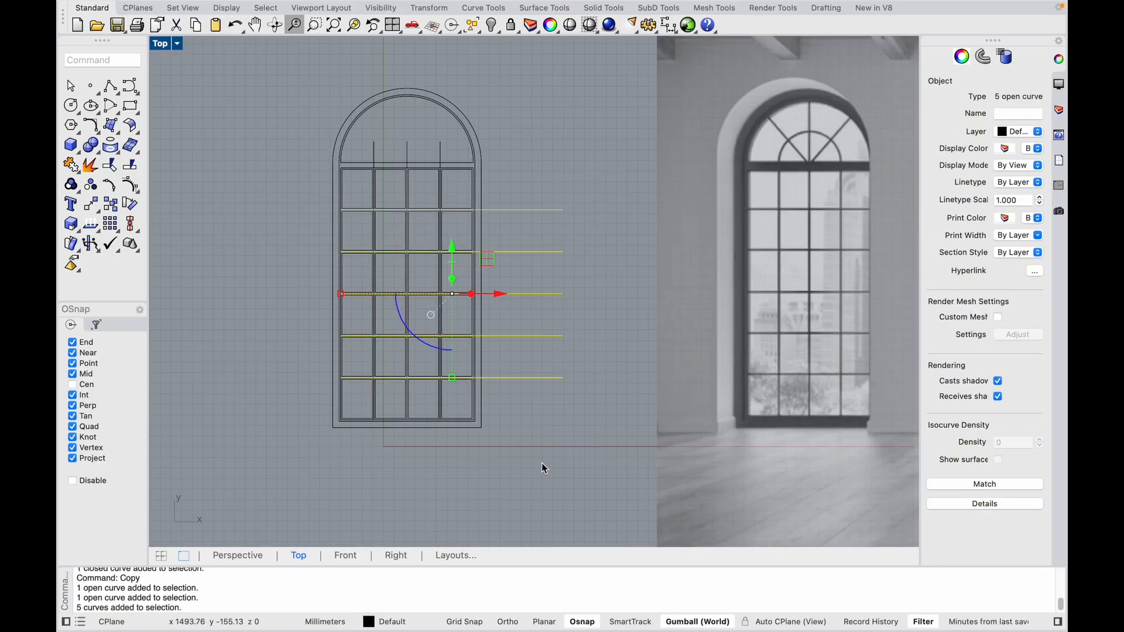
pyautogui.press('Delete')
# Delete the three vertical division lines that extend above the crossbar into the arch
pyautogui.scroll(5, 445, 152)
pyautogui.moveTo(457, 121); pyautogui.dragTo(216, 169)
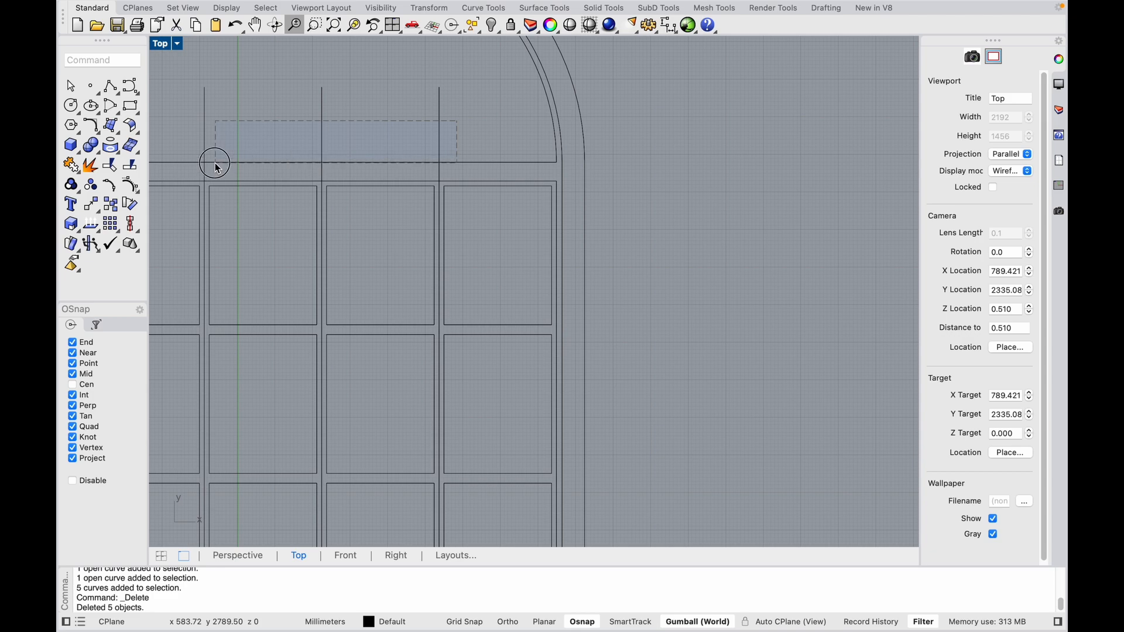
pyautogui.moveTo(348, 128); pyautogui.dragTo(397, 148)
pyautogui.press('Delete')
pyautogui.scroll(-3, 316, 144)
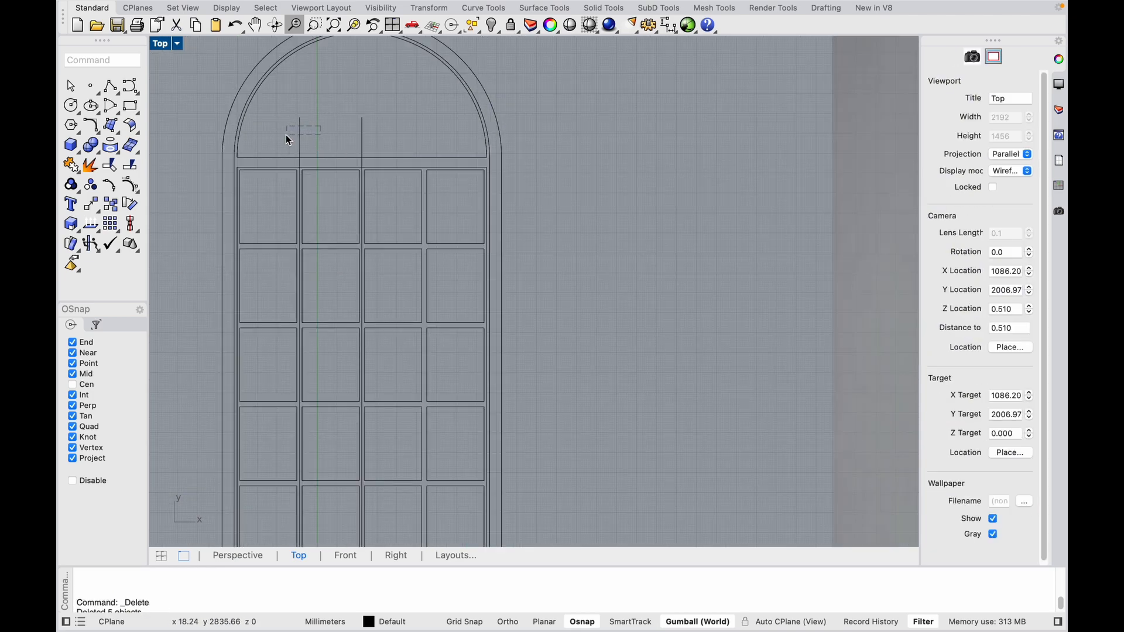
pyautogui.moveTo(287, 135); pyautogui.dragTo(287, 135)
pyautogui.scroll(-4, 381, 205)
pyautogui.press('Delete')
pyautogui.click(389, 186)
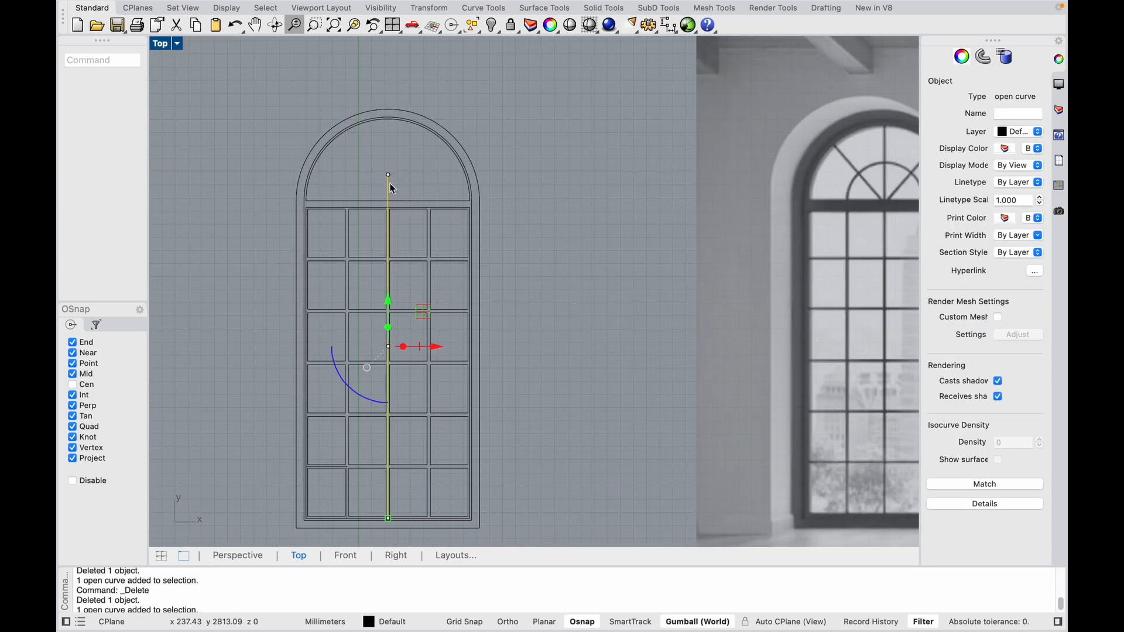
pyautogui.press('Delete')
# Delete the leftover outer guide rectangle around the bottom-left pane
pyautogui.scroll(8, 311, 484)
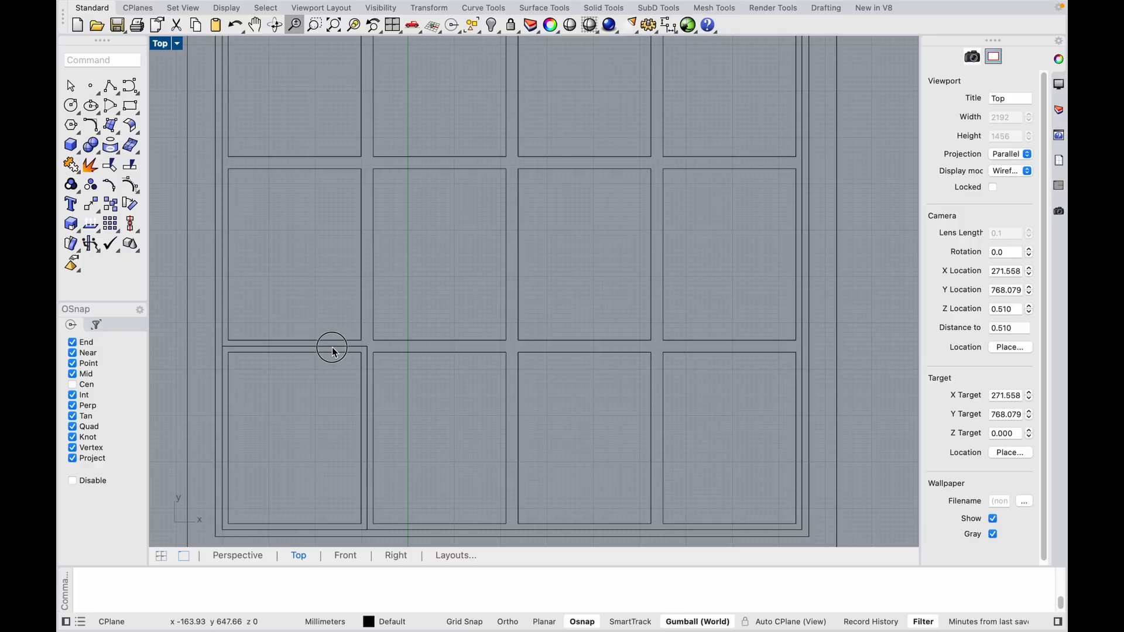
pyautogui.click(332, 346)
pyautogui.press('Delete')
pyautogui.scroll(-5, 416, 361)
# Delete the open U-shaped guide curve that runs around the pane grid just inside the frame
pyautogui.scroll(5, 413, 417)
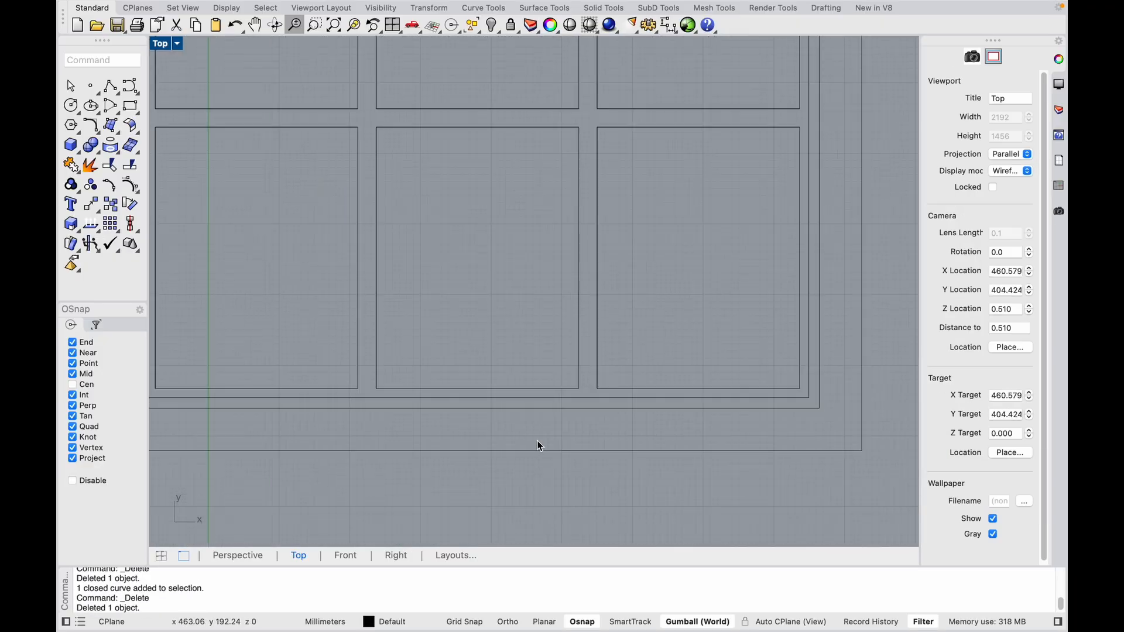
pyautogui.click(578, 408)
pyautogui.scroll(-6, 591, 410)
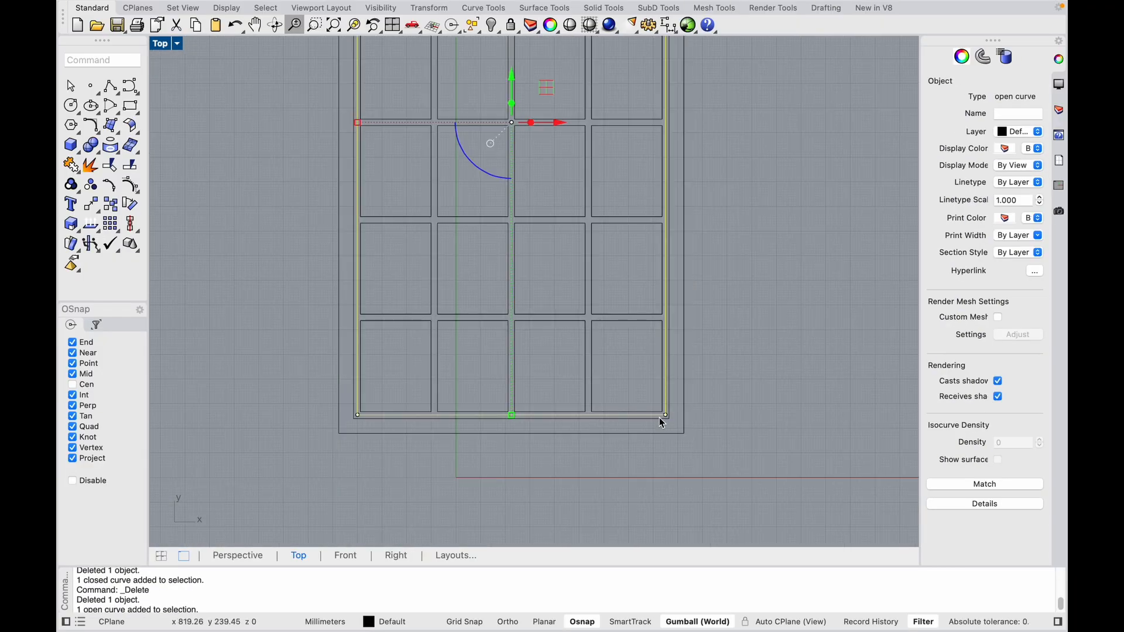
pyautogui.scroll(5, 641, 239)
pyautogui.scroll(-3, 637, 266)
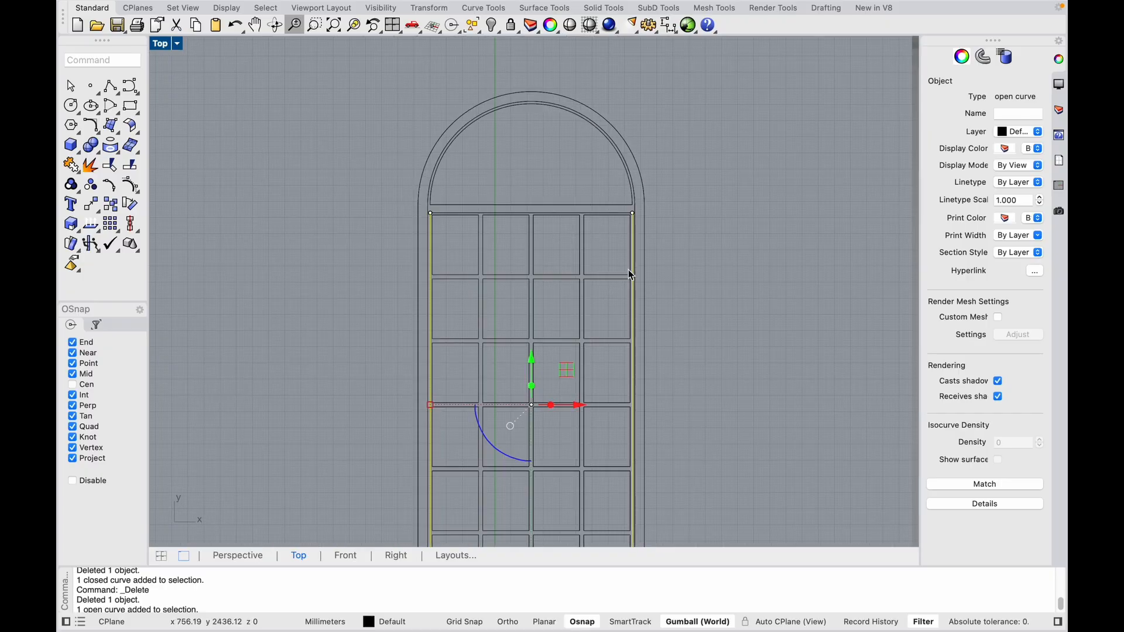
pyautogui.press('Delete')
# Compare the cleaned-up pane grid and arch with the window in the reference photo
pyautogui.scroll(3, 527, 264)
pyautogui.scroll(-4, 363, 343)
pyautogui.scroll(5, 349, 422)
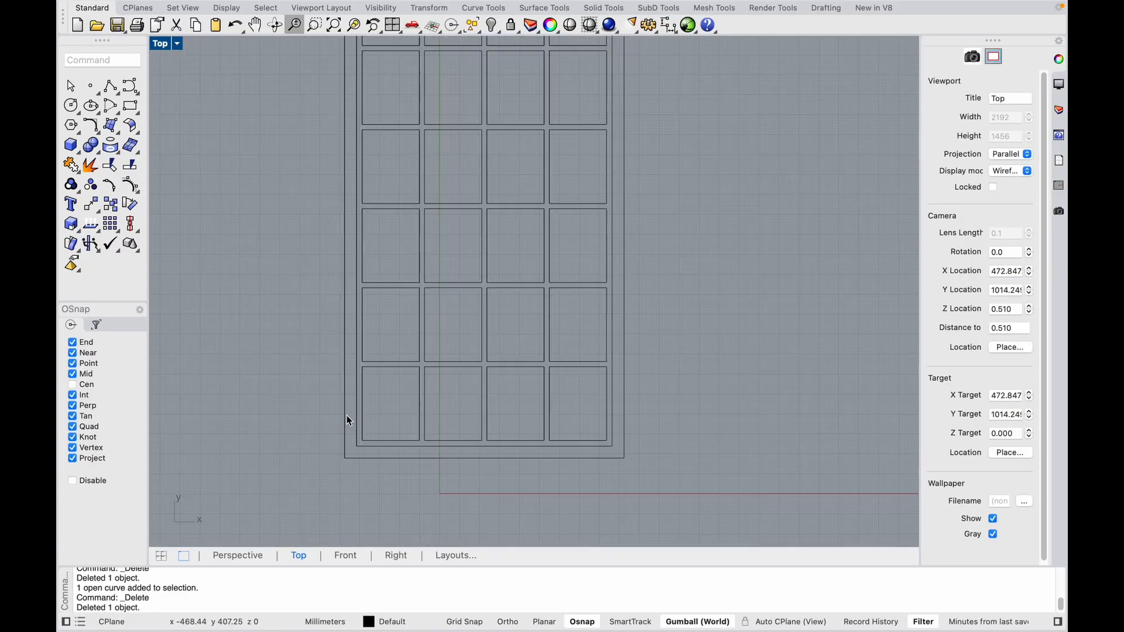
pyautogui.scroll(-6, 547, 478)
pyautogui.moveTo(556, 234); pyautogui.dragTo(431, 334, button='right')
pyautogui.scroll(-6, 309, 280)
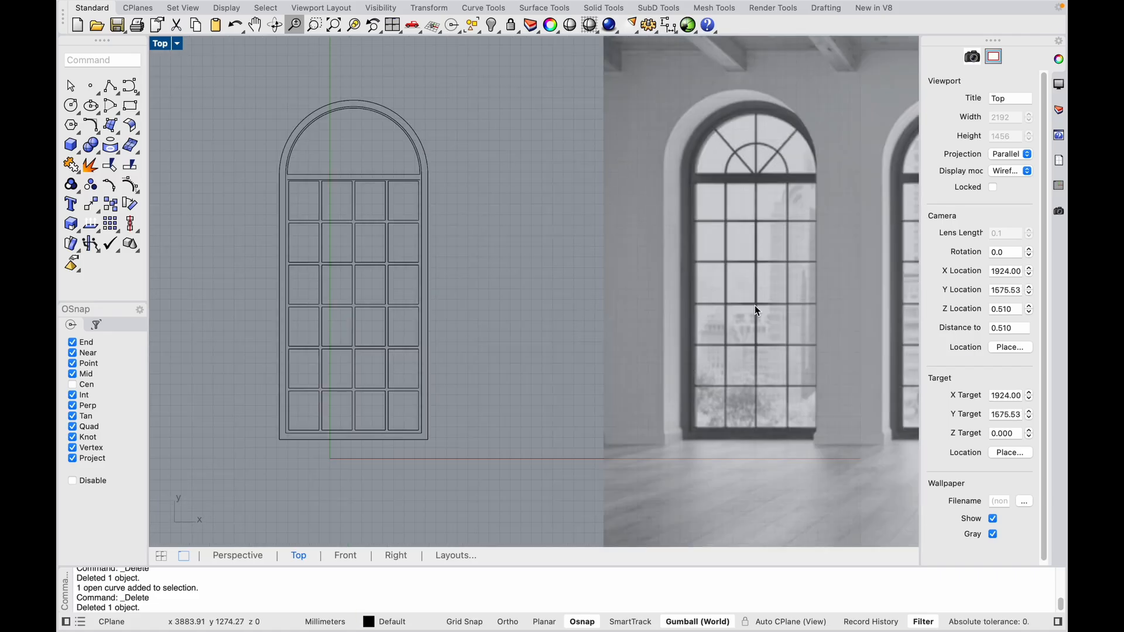
pyautogui.scroll(5, 439, 266)
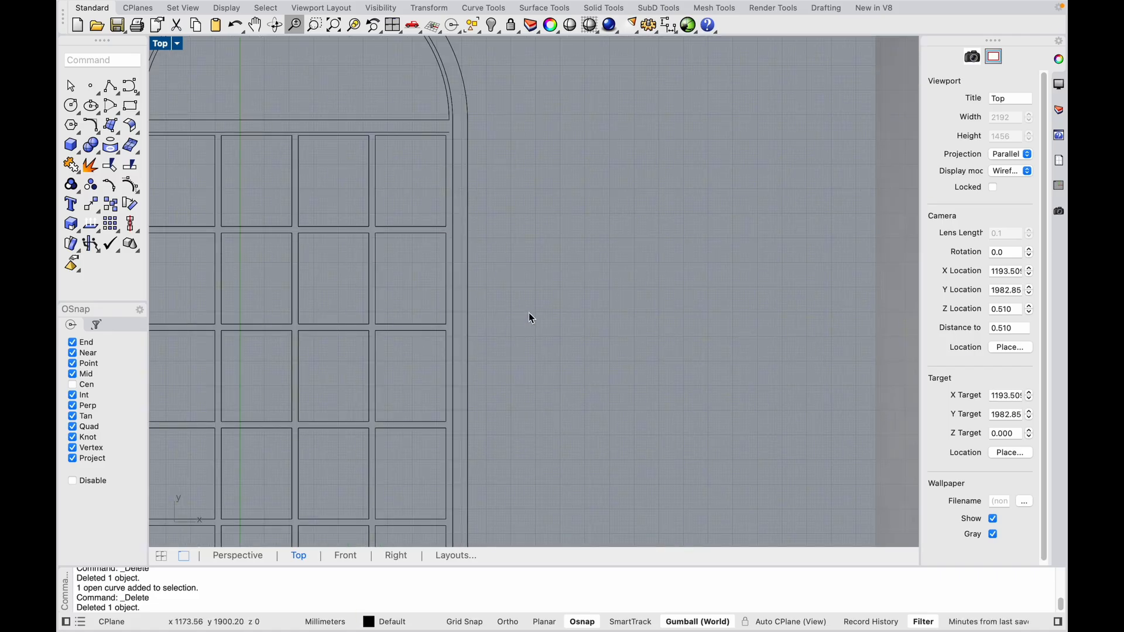
pyautogui.scroll(-5, 504, 316)
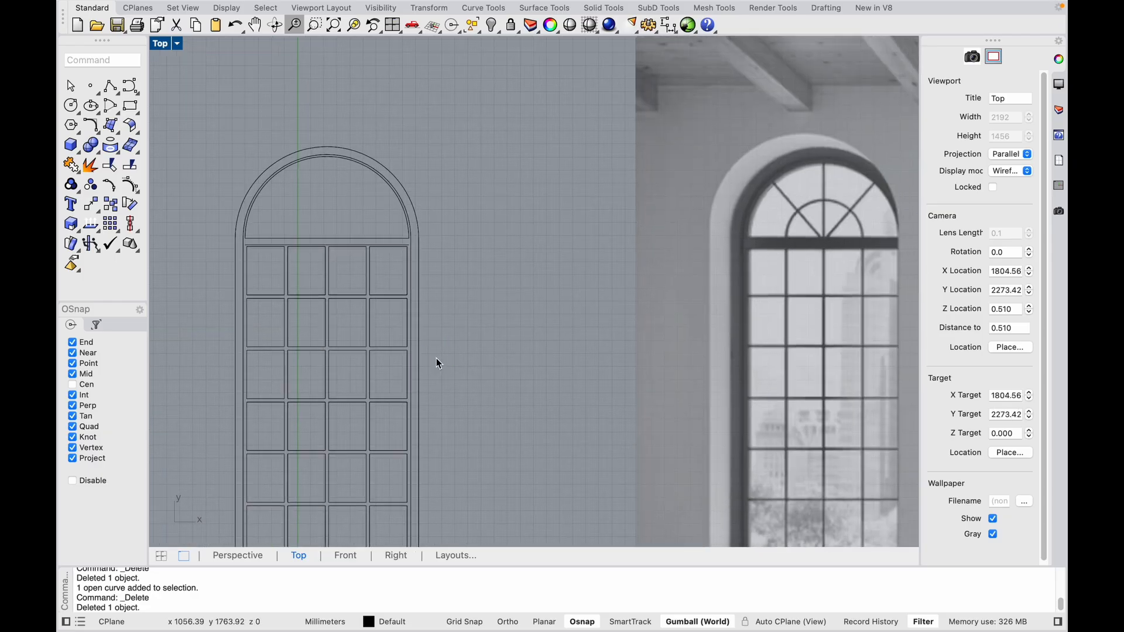
pyautogui.scroll(2, 335, 208)
pyautogui.scroll(-4, 441, 308)
pyautogui.moveTo(441, 308); pyautogui.dragTo(394, 330, button='right')
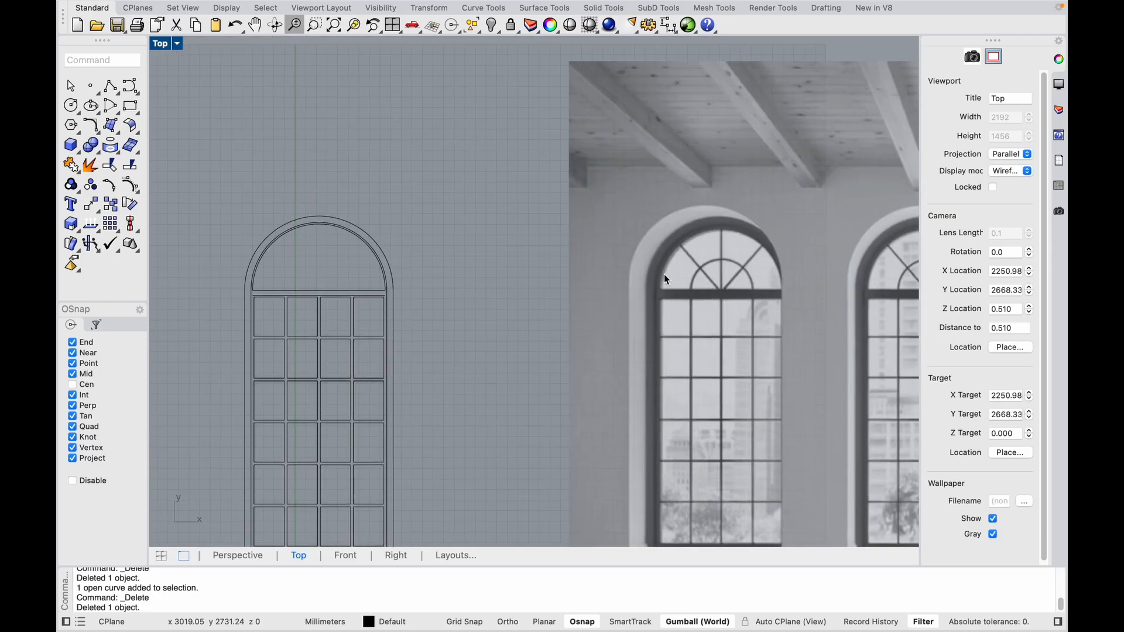
pyautogui.scroll(3, 298, 250)
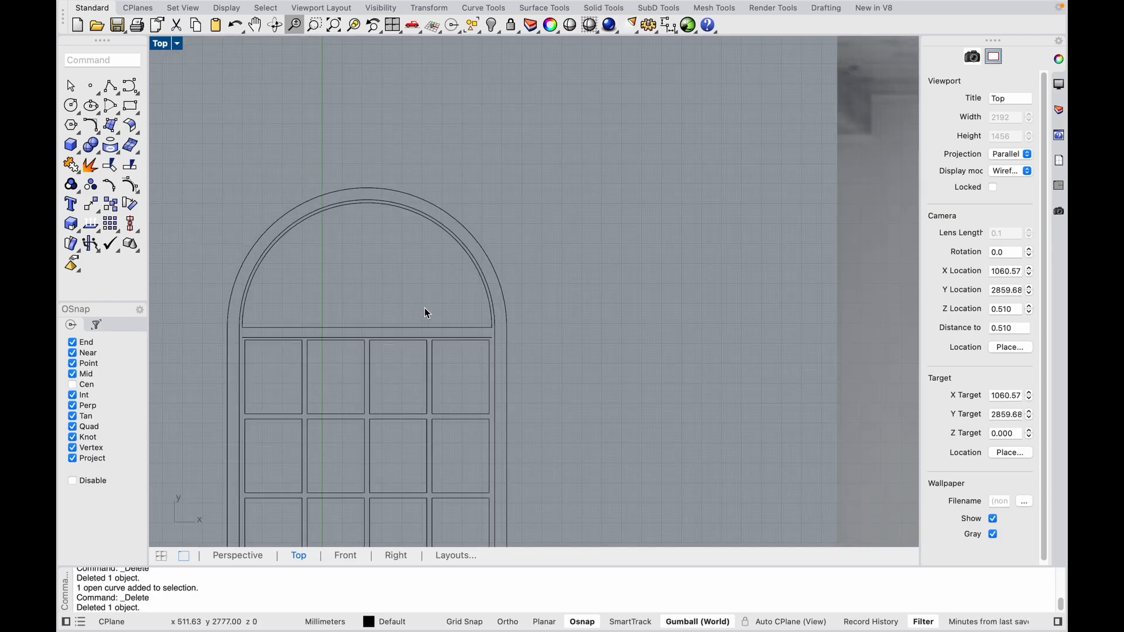
# Draw a vertical line about 1073 mm long from the midpoint of the arch's base line up past the outer arch
pyautogui.write('Line')
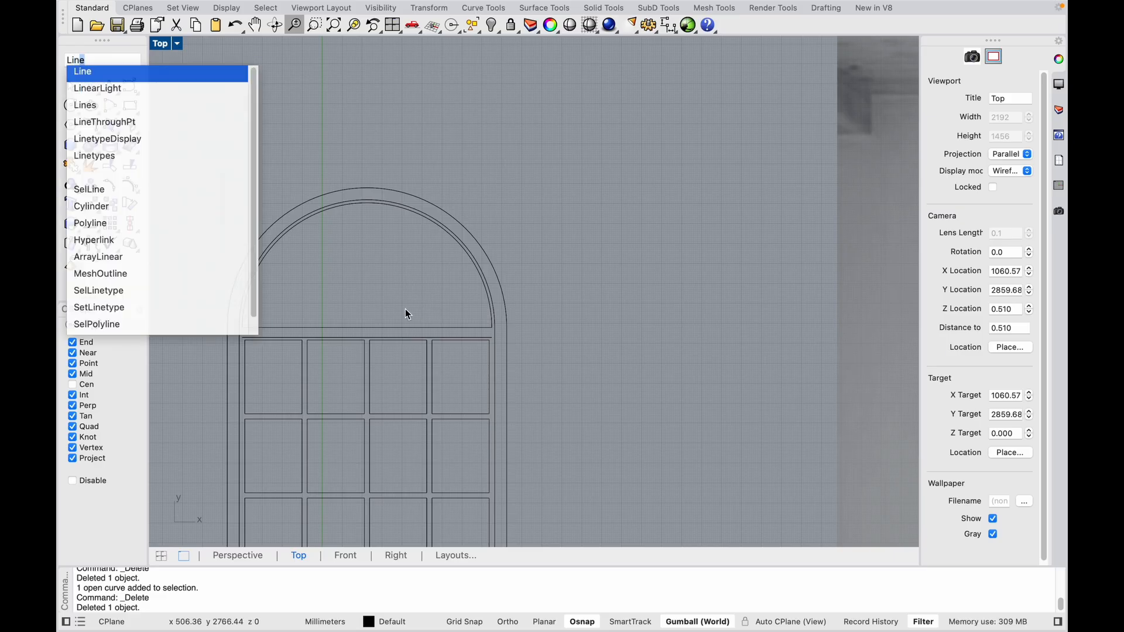
pyautogui.press('Return')
pyautogui.click(367, 327)
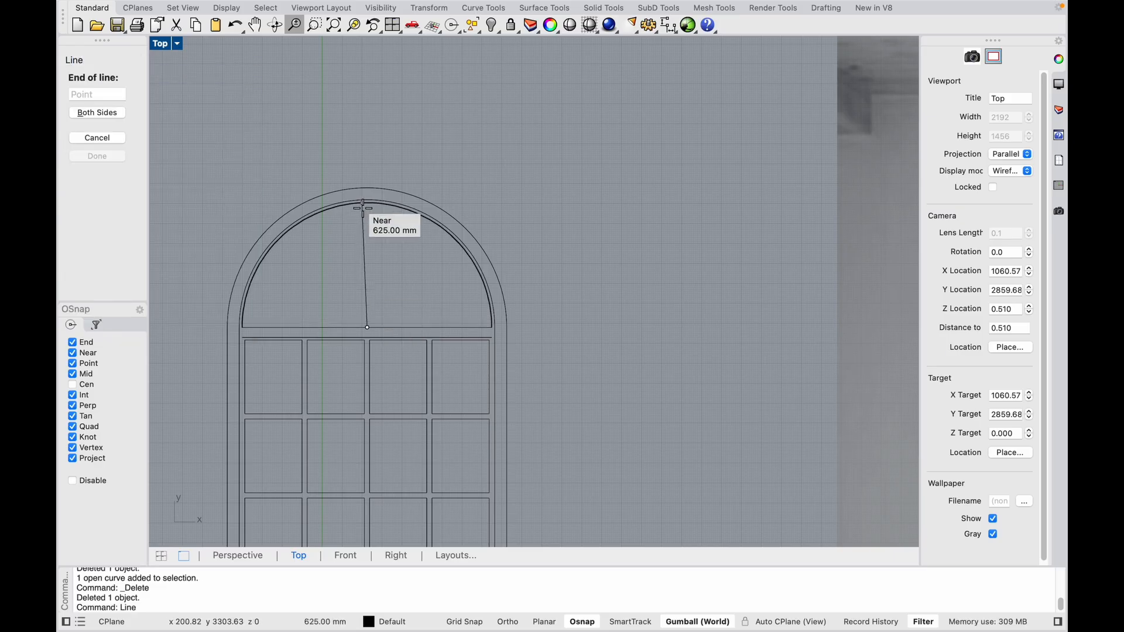
pyautogui.press('shift')
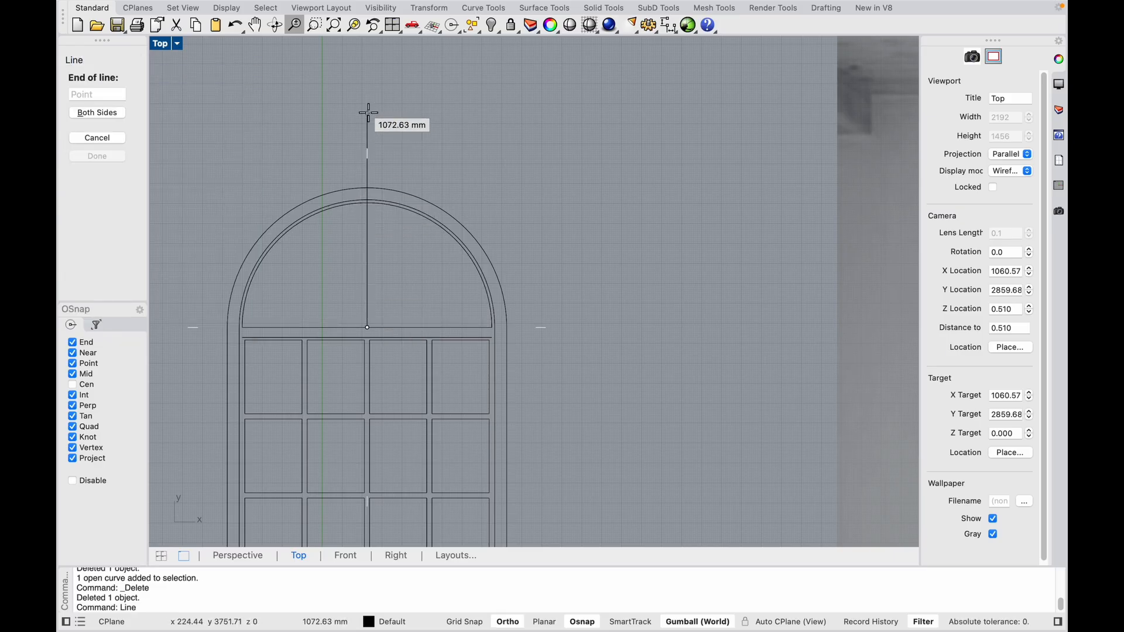
pyautogui.keyDown('shift'); pyautogui.click(369, 112); pyautogui.keyUp('shift')
pyautogui.scroll(3, 405, 258)
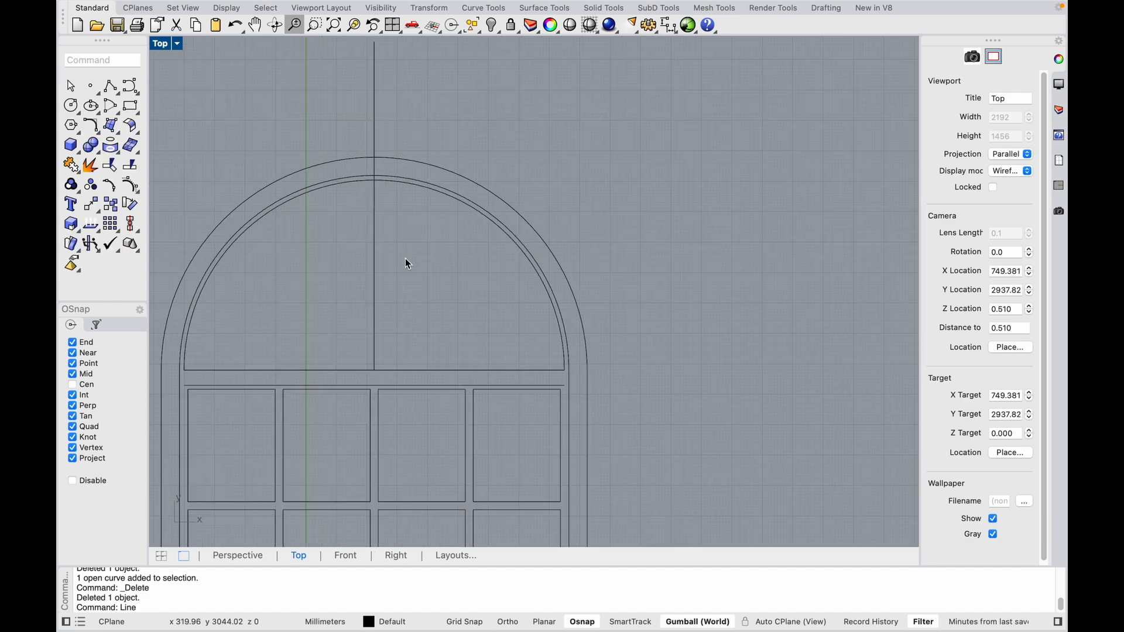
# Rotate a copy of the vertical arch line by -45 degrees about its lower endpoint
pyautogui.click(375, 260)
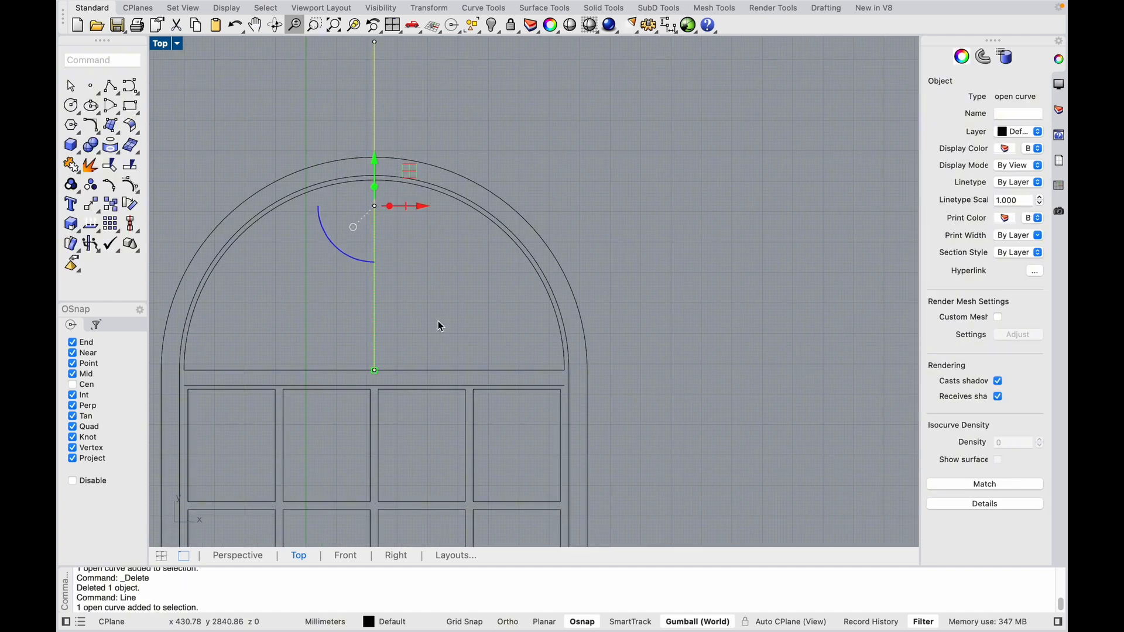
pyautogui.moveTo(441, 327); pyautogui.dragTo(504, 334, button='right')
pyautogui.write('rot')
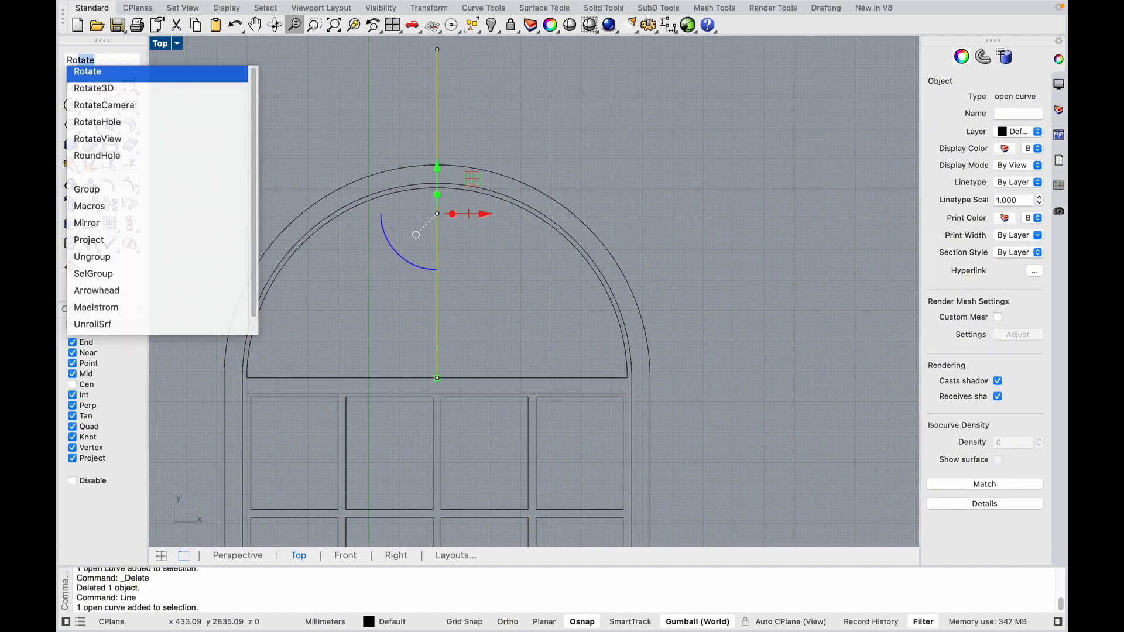
pyautogui.press('Return')
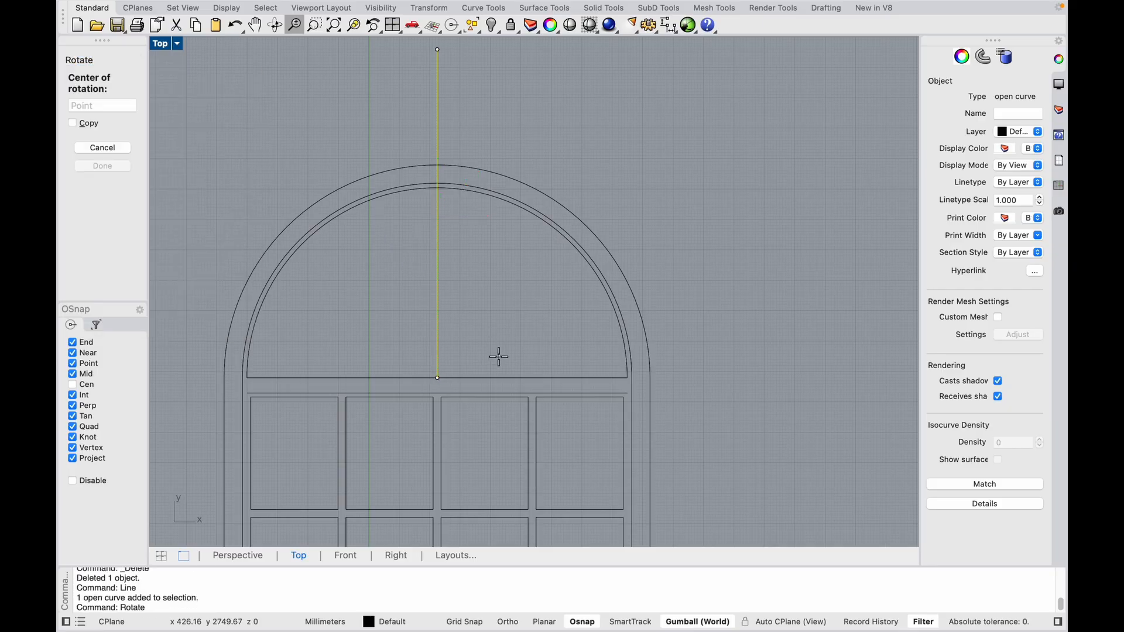
pyautogui.click(438, 378)
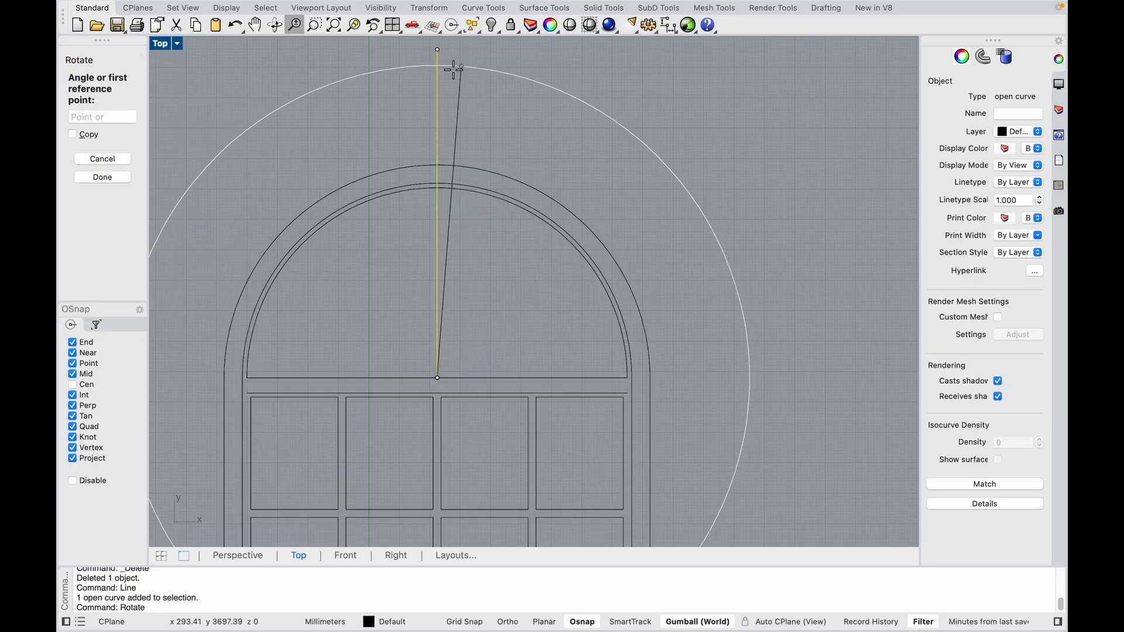
pyautogui.click(74, 136)
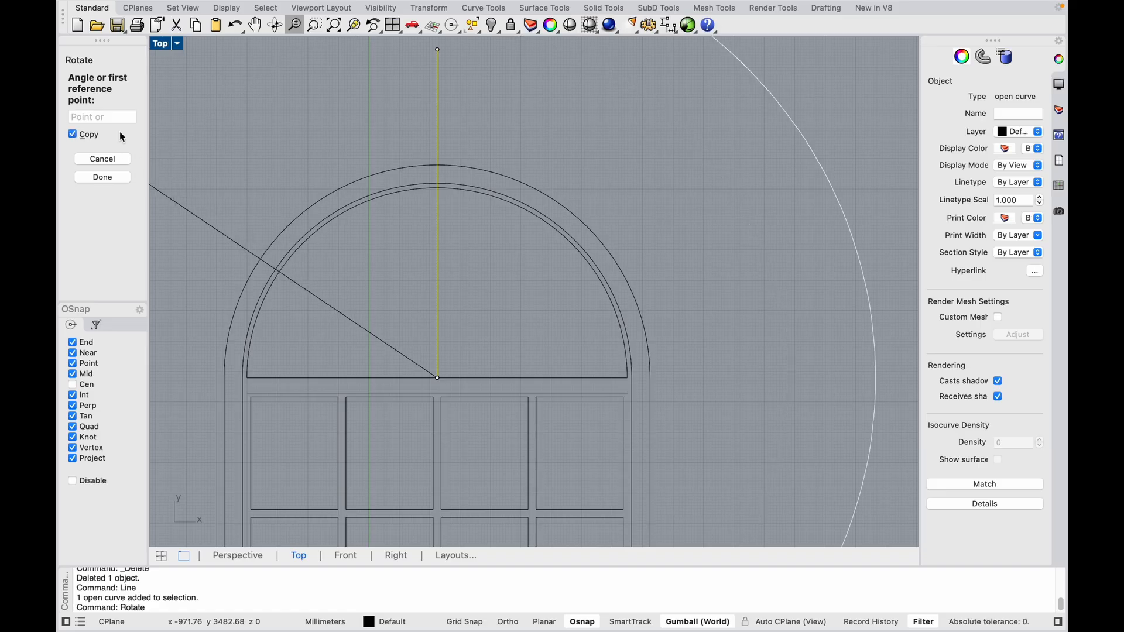
pyautogui.click(435, 114)
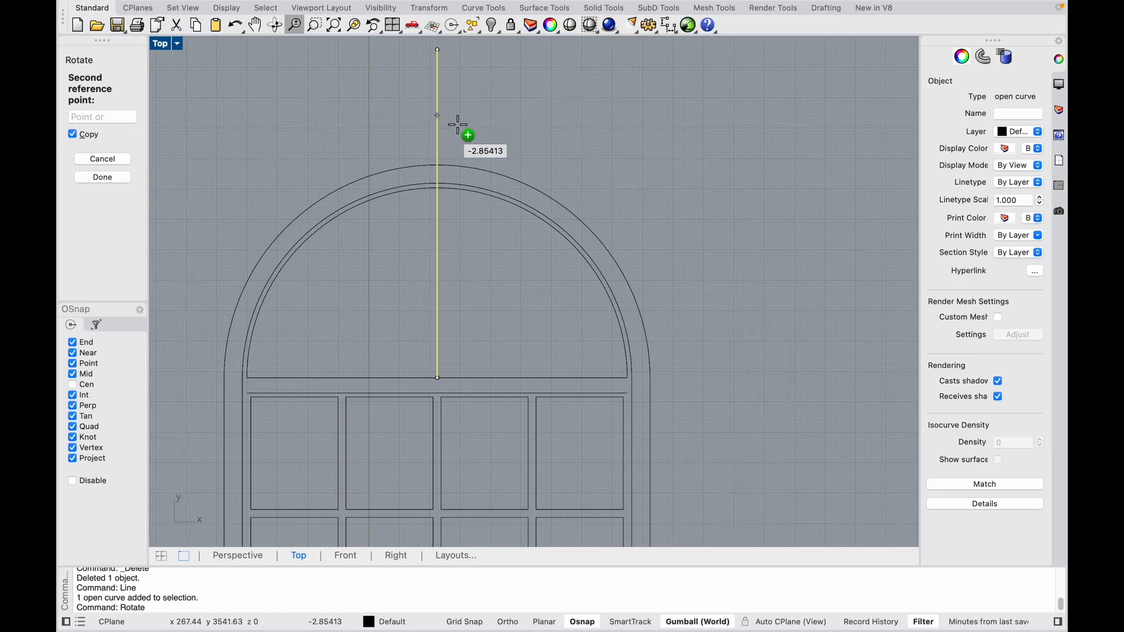
pyautogui.write('45')
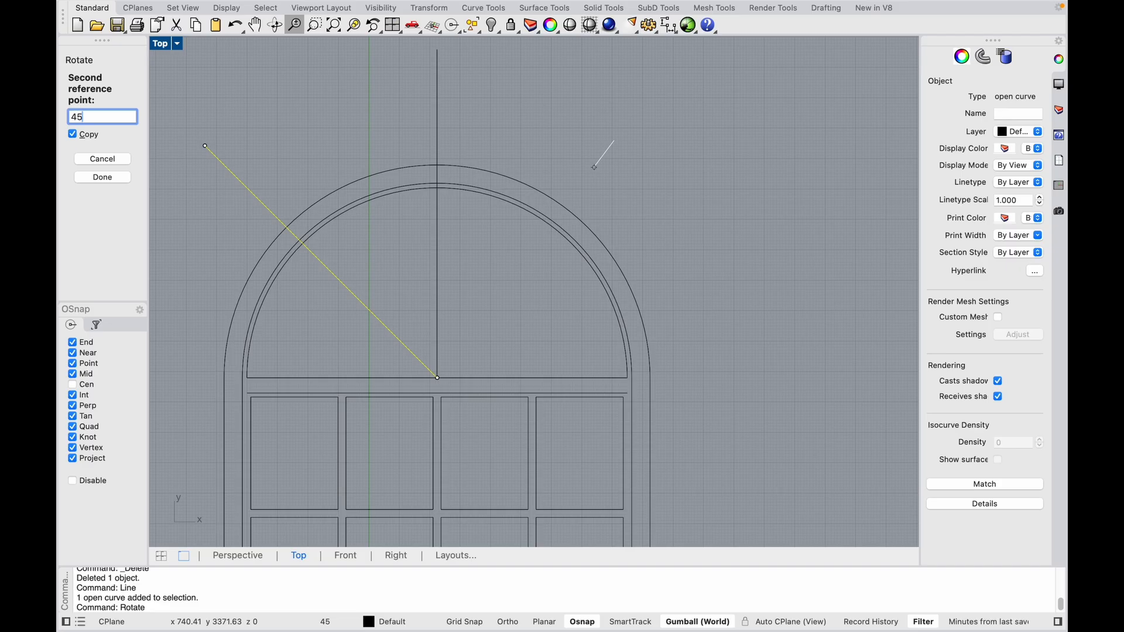
pyautogui.press('BackSpace')
pyautogui.press('BackSpace')
pyautogui.write('-45')
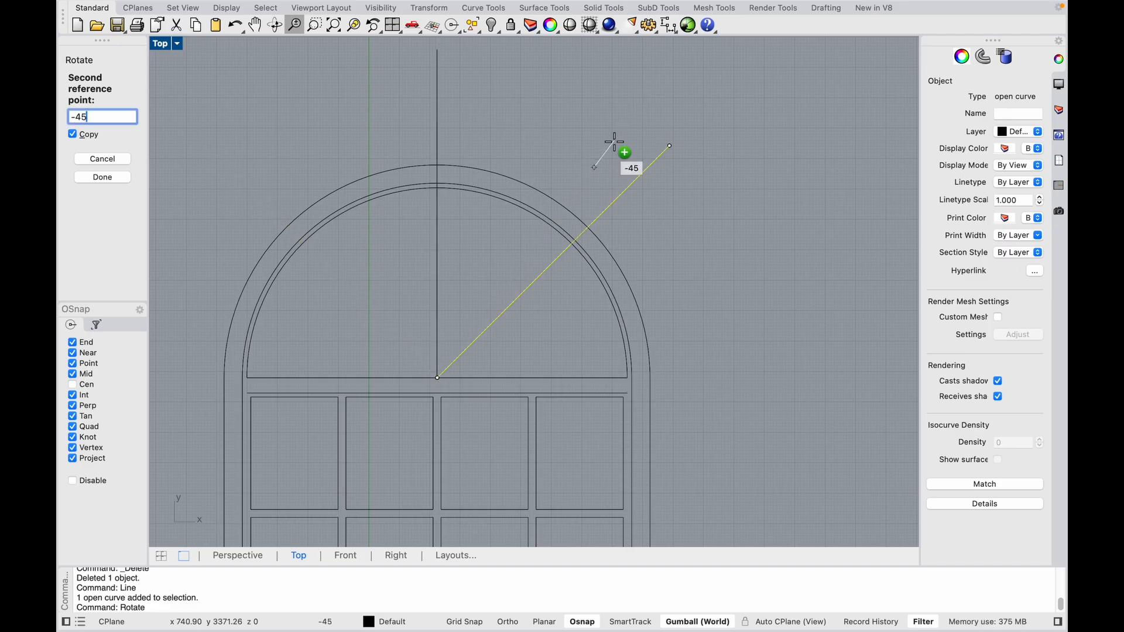
pyautogui.press('Return')
# Add a second rotated copy of the vertical line at 45 degrees and finish the rotation
pyautogui.scroll(-2, 685, 188)
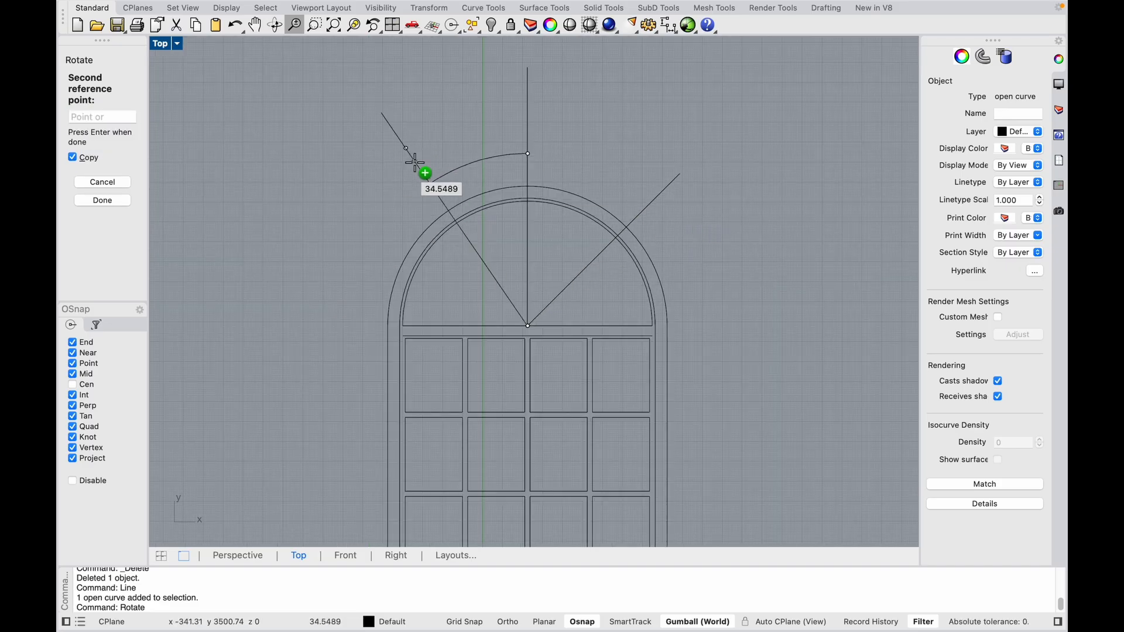
pyautogui.write('45')
pyautogui.press('Return')
pyautogui.scroll(-3, 272, 285)
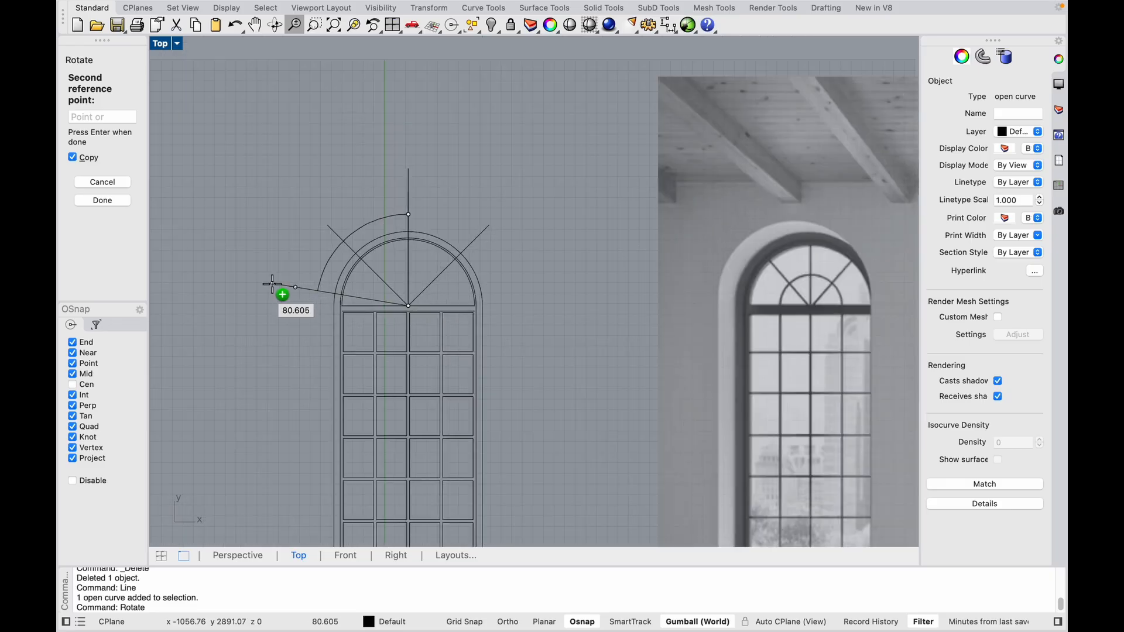
pyautogui.press('Return')
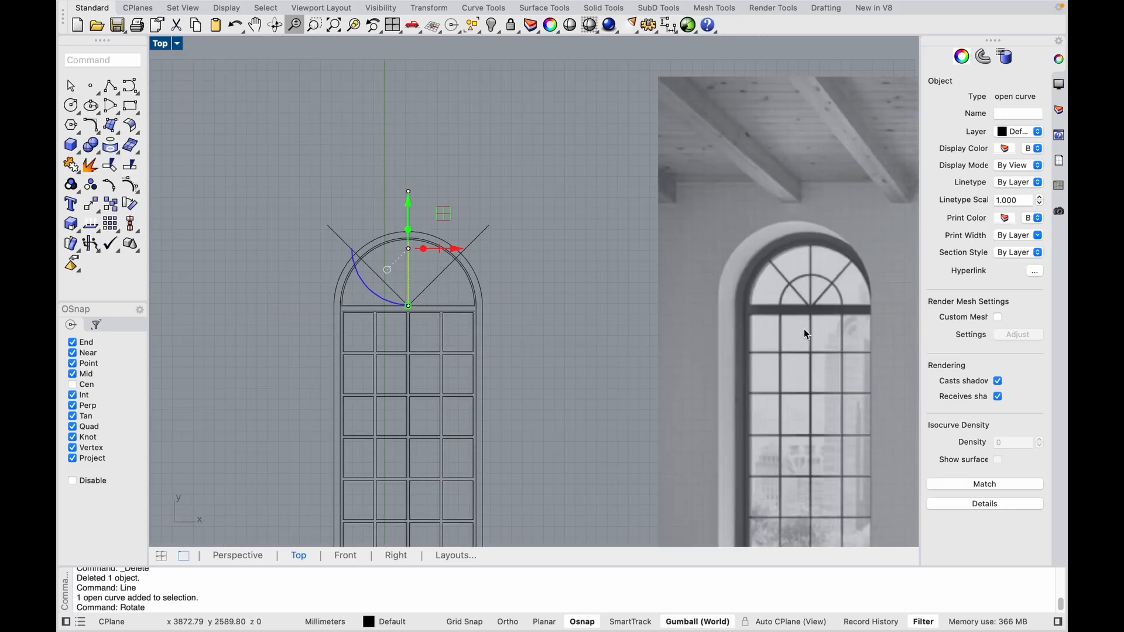
# Examine the radial bars and the small inner arc of the arch in the reference photo against the drawing
pyautogui.scroll(5, 305, 227)
pyautogui.scroll(-5, 431, 274)
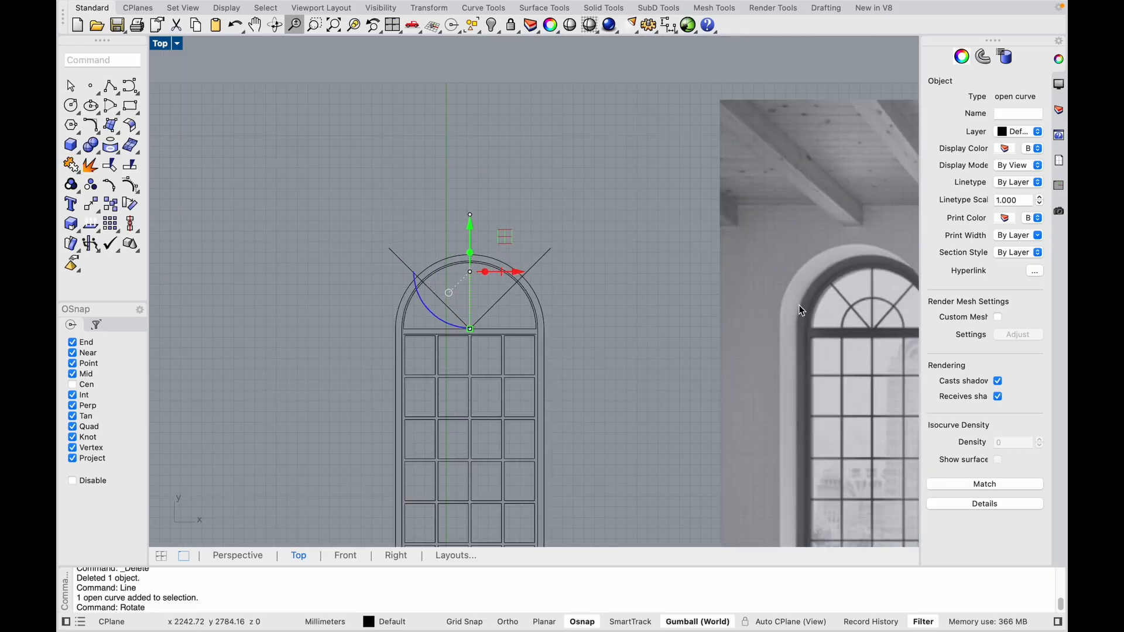
pyautogui.scroll(2, 824, 326)
pyautogui.click(515, 275)
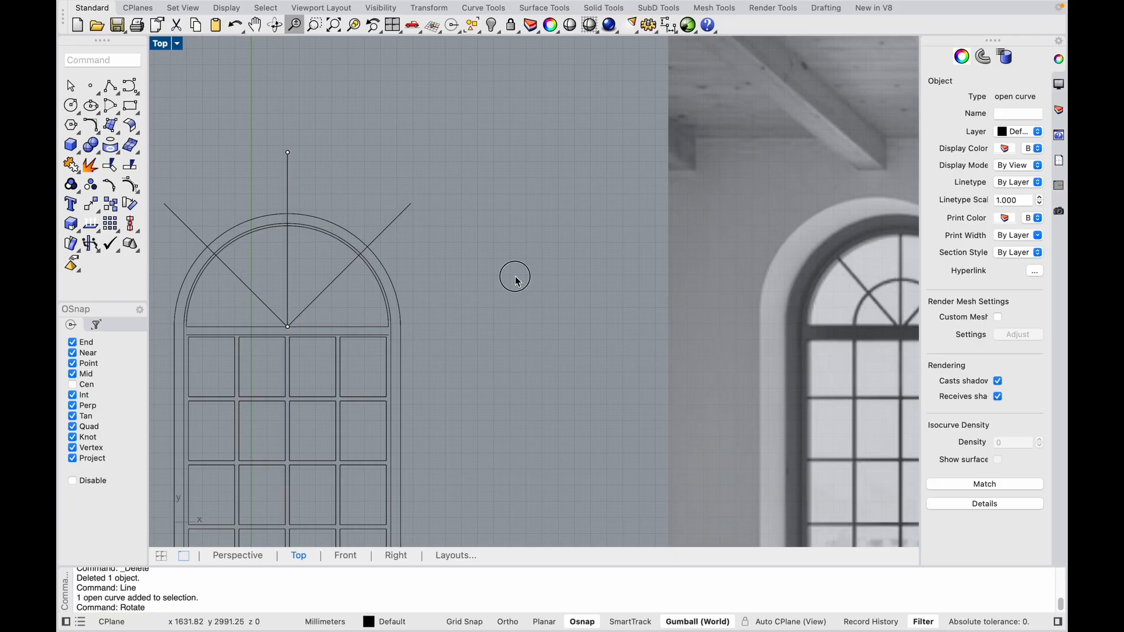
pyautogui.scroll(-3, 354, 307)
pyautogui.scroll(5, 849, 314)
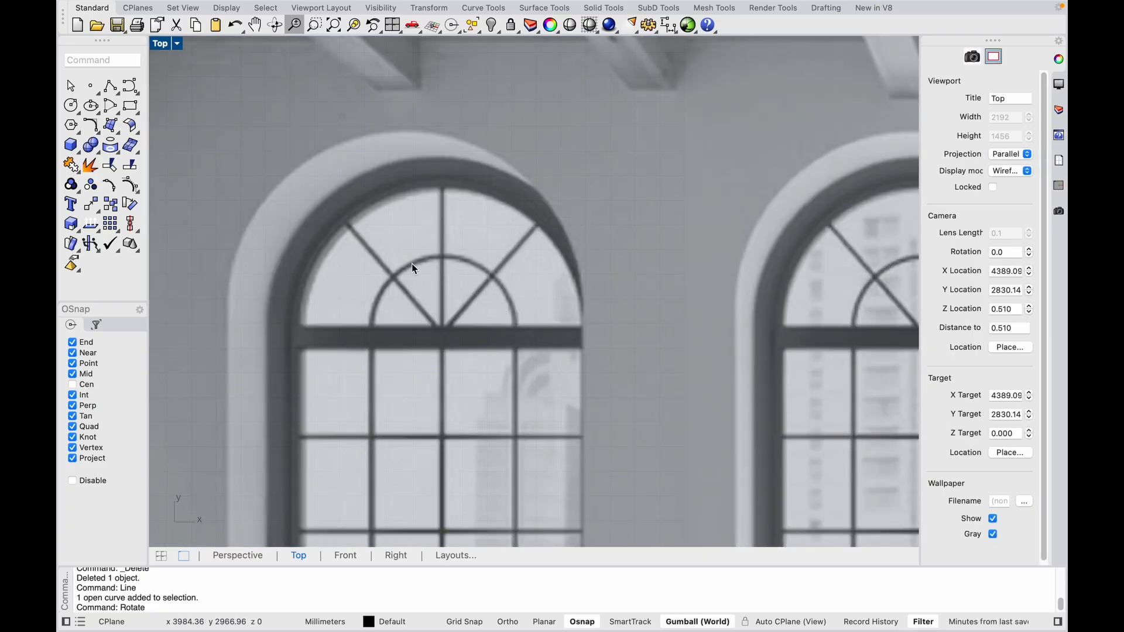
pyautogui.scroll(-5, 528, 321)
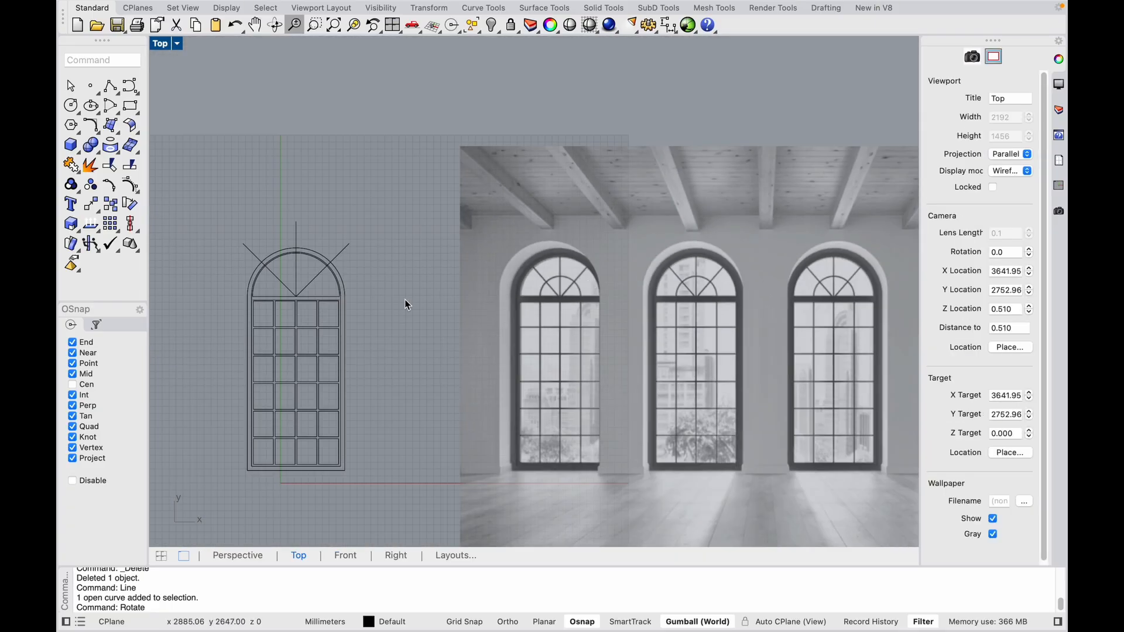
pyautogui.scroll(5, 290, 308)
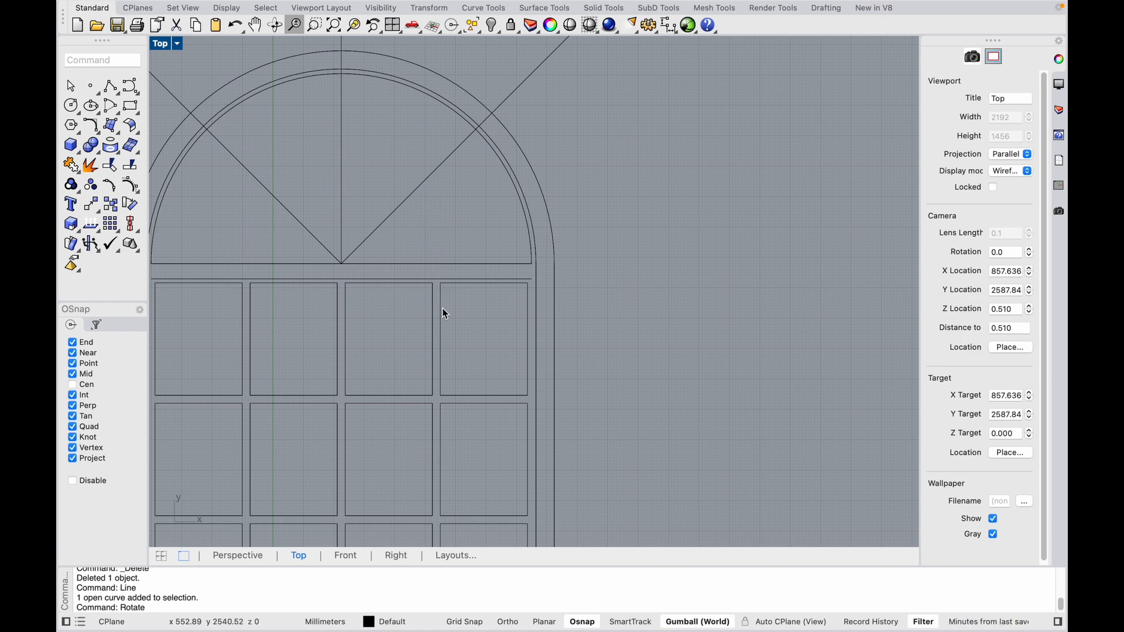
pyautogui.scroll(4, 441, 305)
pyautogui.write('line')
pyautogui.scroll(5, 420, 264)
pyautogui.press('Return')
pyautogui.scroll(2, 449, 276)
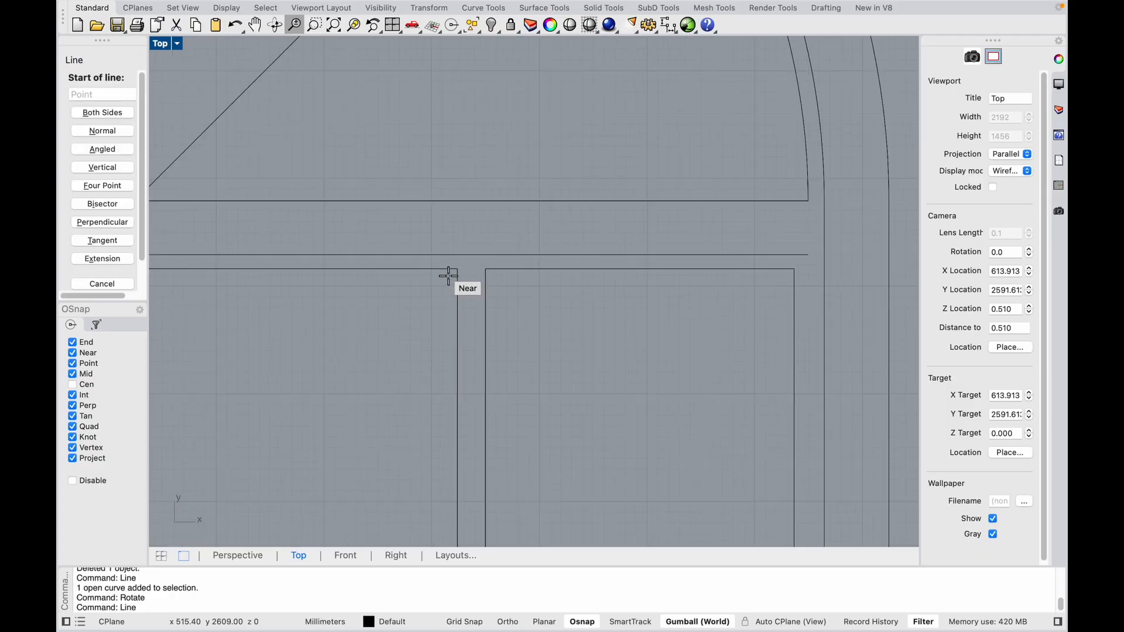
pyautogui.scroll(4, 448, 276)
pyautogui.click(461, 269)
pyautogui.press('Escape')
# Draw a short line between the upper corners of the two right-hand top panes, closing the gap above the vertical glazing bar
pyautogui.scroll(4, 470, 285)
pyautogui.press('Return')
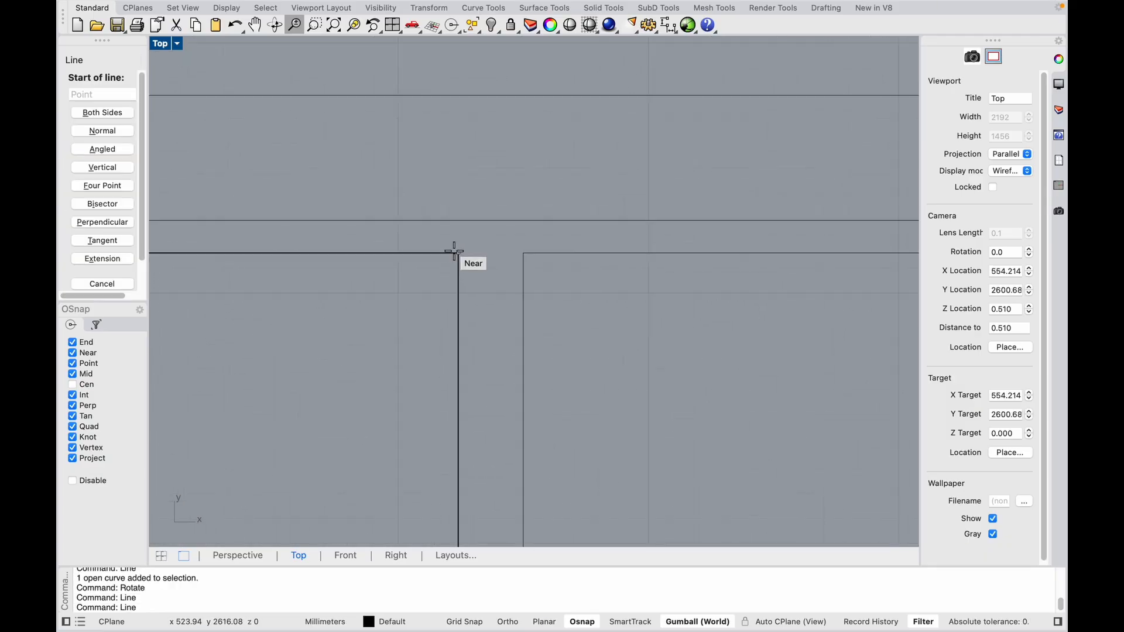
pyautogui.click(458, 253)
pyautogui.click(523, 253)
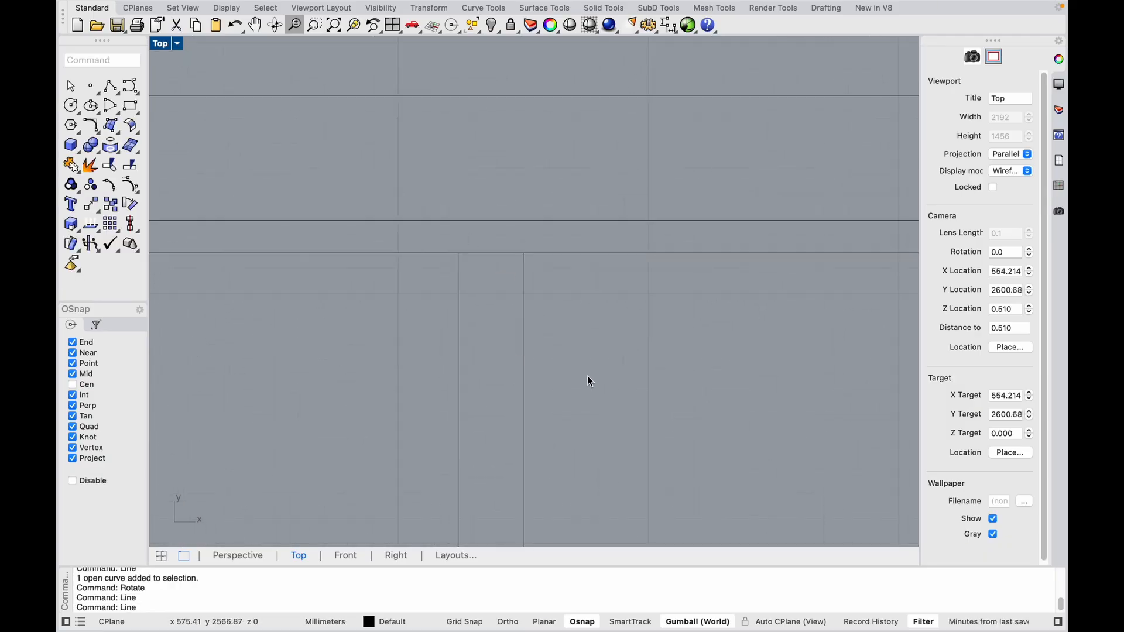
# Draw a vertical line from the midpoint of that short line up to the arch's base line
pyautogui.write('line')
pyautogui.press('Return')
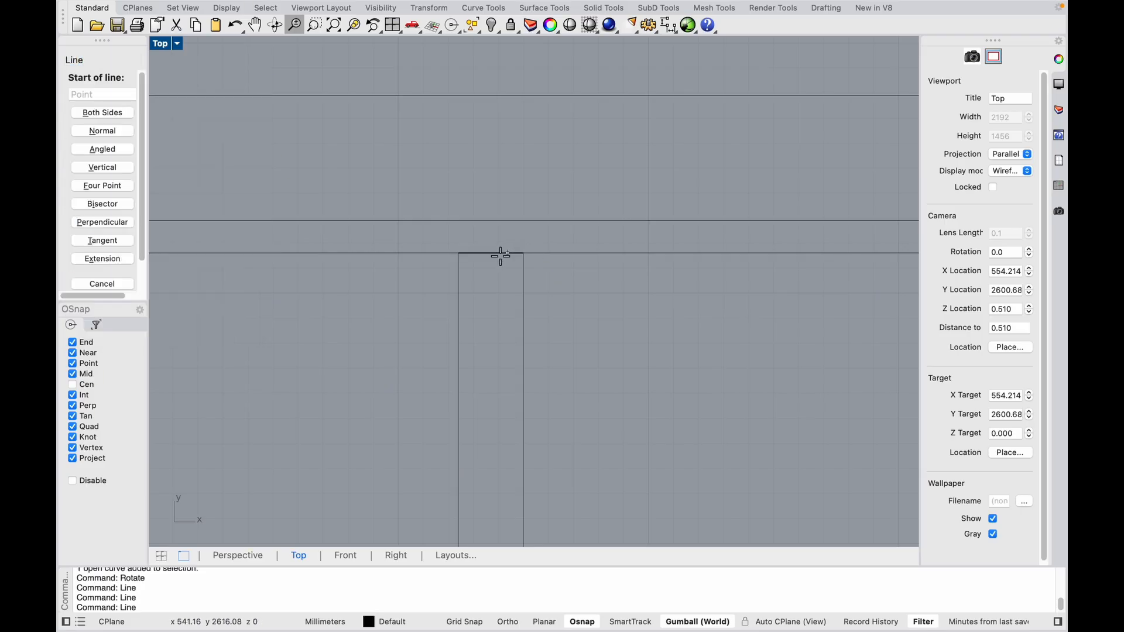
pyautogui.click(491, 252)
pyautogui.scroll(-5, 535, 446)
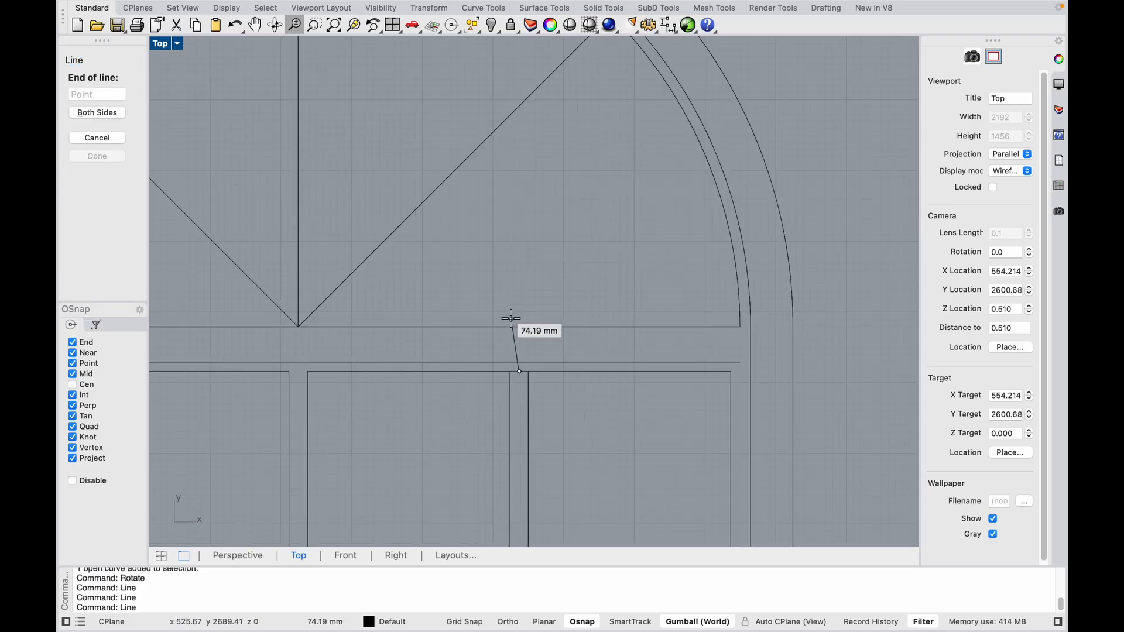
pyautogui.click(520, 327)
pyautogui.scroll(2, 526, 340)
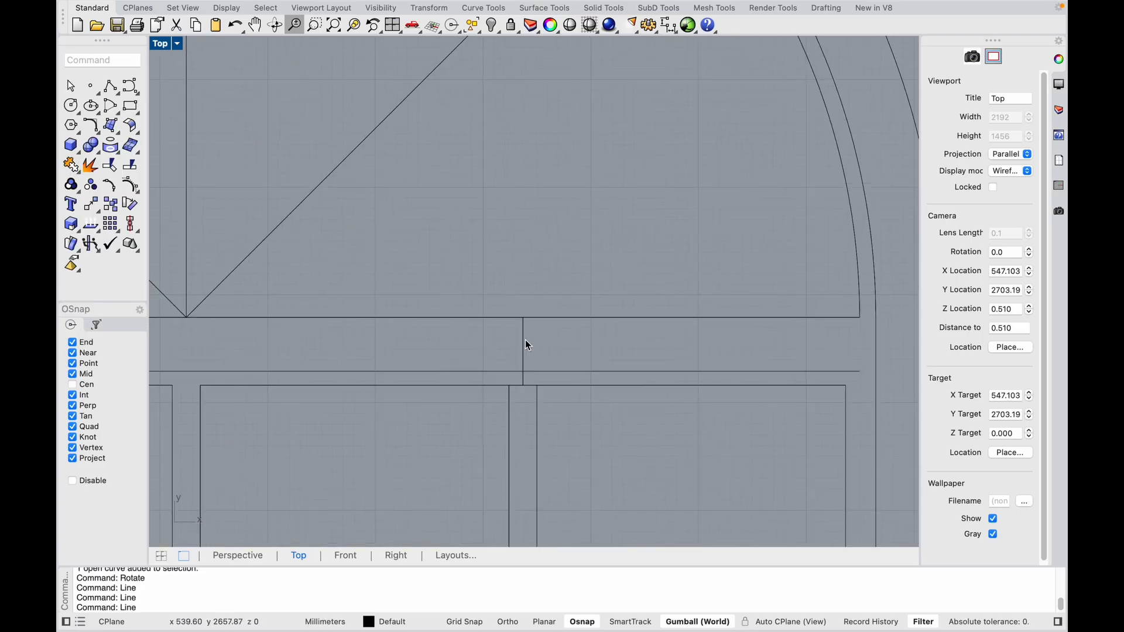
# Draw a circle centred where the radial lines meet, with its radius reaching the upper end of the short vertical line
pyautogui.scroll(-1, 522, 325)
pyautogui.write('C')
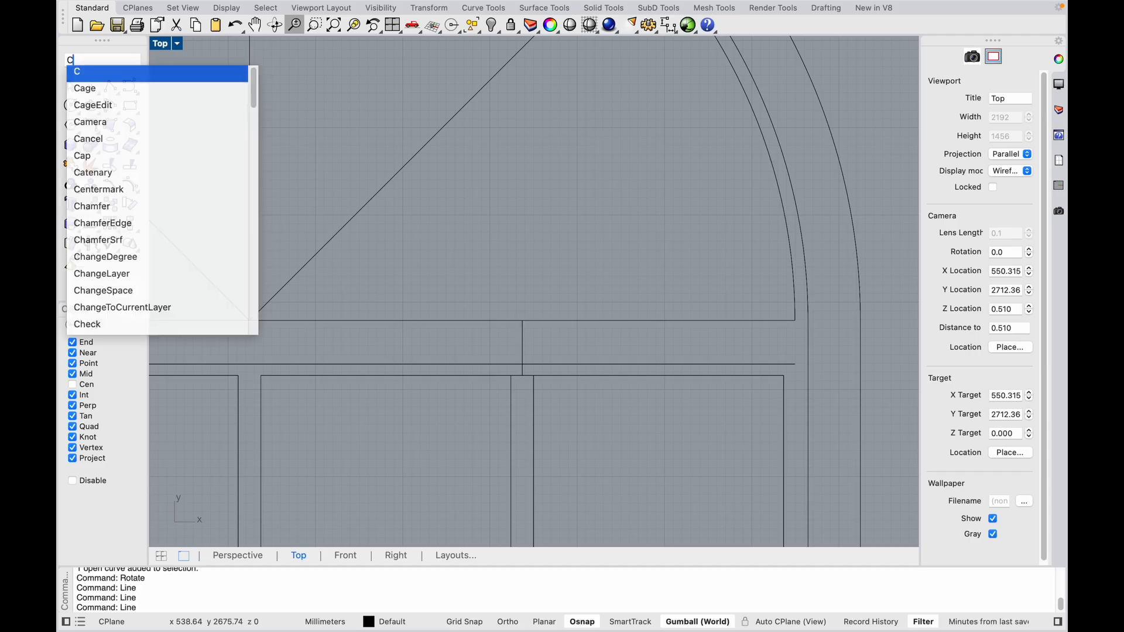
pyautogui.write('ircle')
pyautogui.press('Return')
pyautogui.click(250, 320)
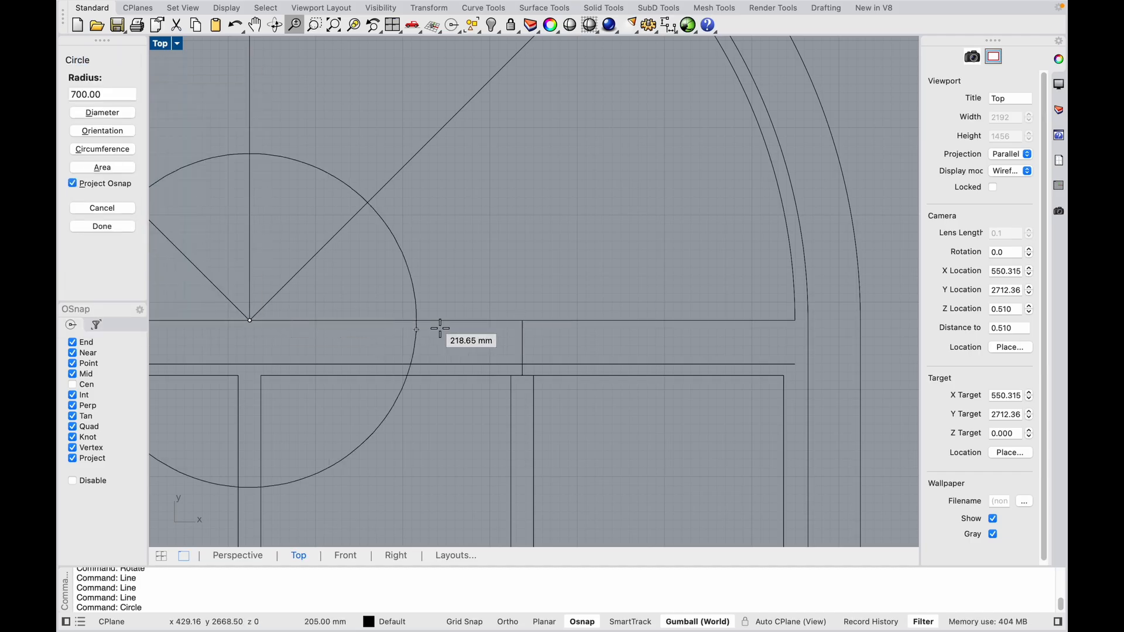
pyautogui.click(522, 320)
# Delete the short vertical construction line between the arch's base line and the panes
pyautogui.scroll(-1, 568, 319)
pyautogui.scroll(3, 556, 345)
pyautogui.click(555, 366)
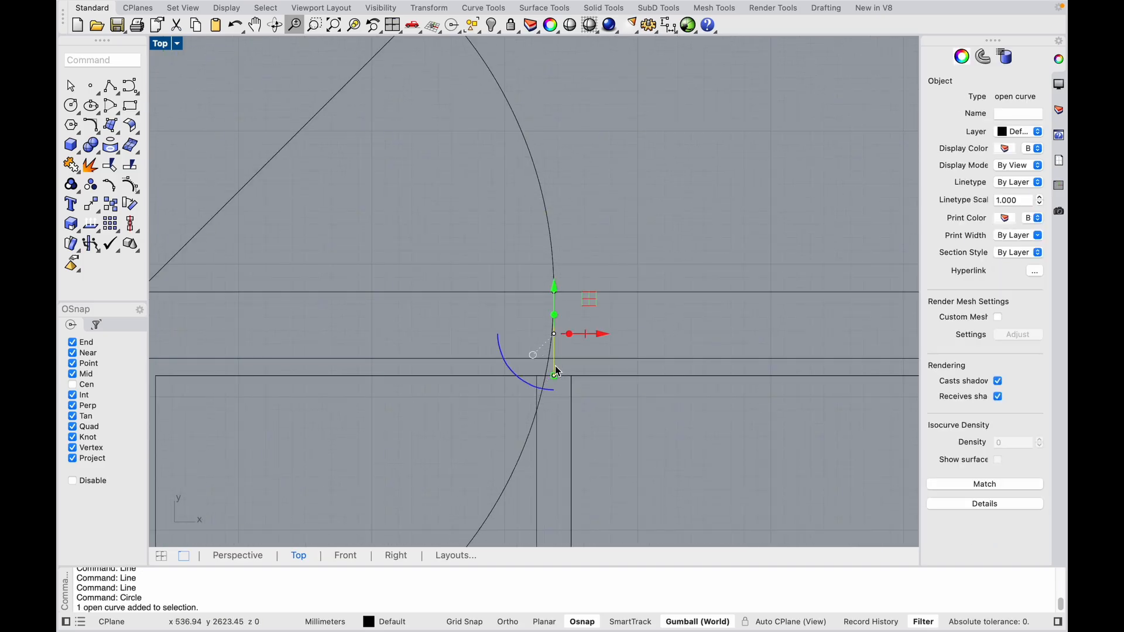
pyautogui.press('Delete')
pyautogui.scroll(-4, 616, 334)
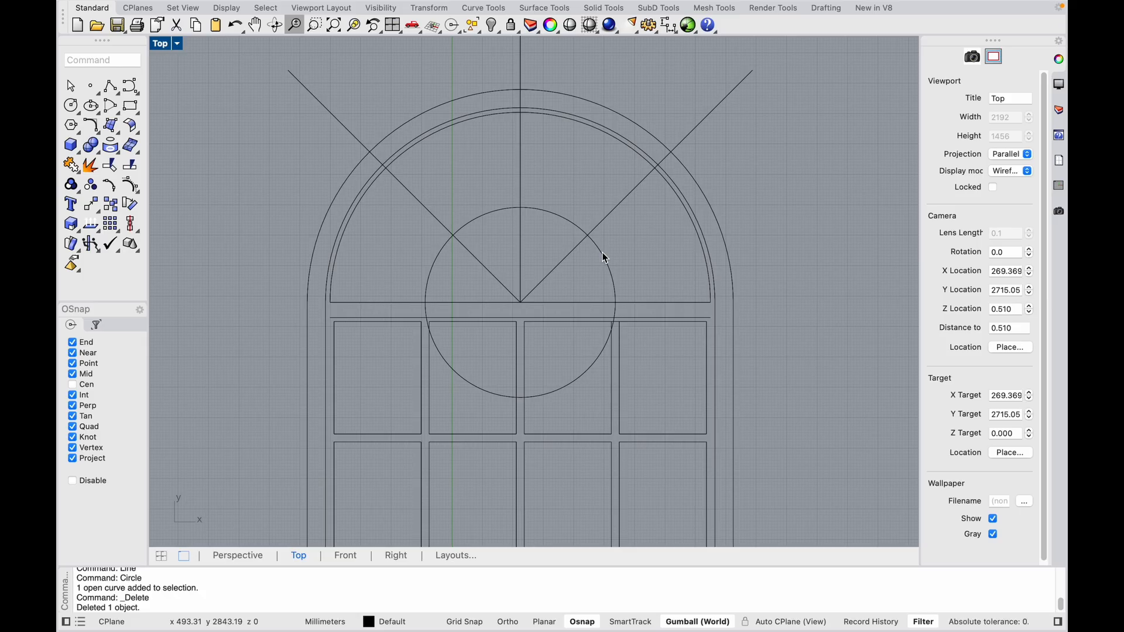
# Examine the new circle and radial lines of the arch against the reference photo and the horizontal bar beneath them
pyautogui.scroll(-1, 550, 366)
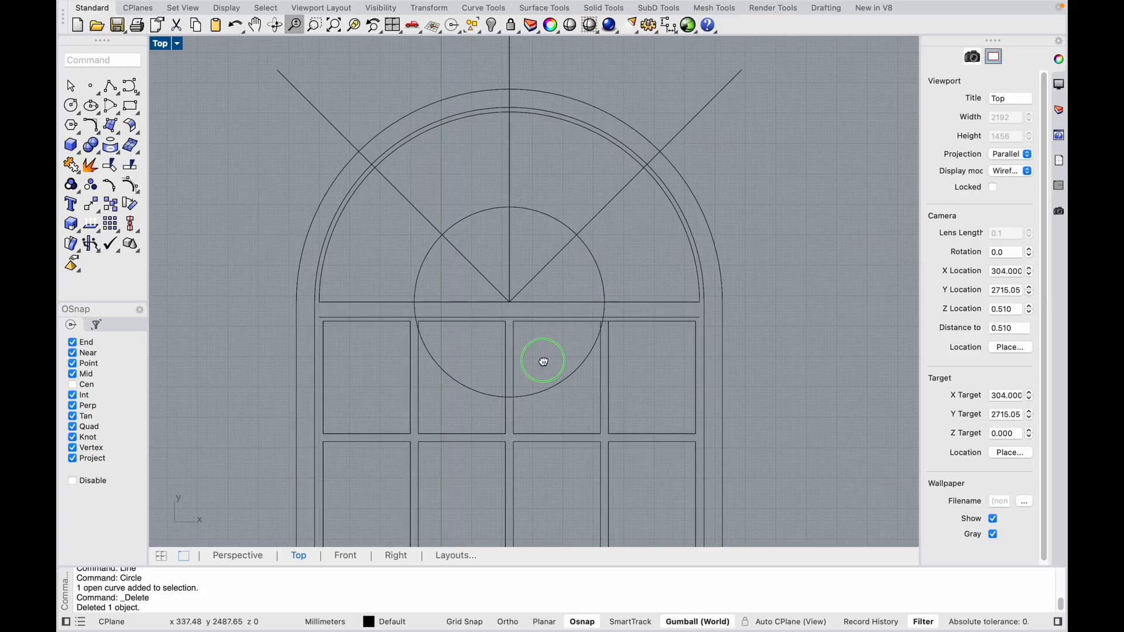
pyautogui.scroll(2, 532, 317)
pyautogui.scroll(-2, 545, 343)
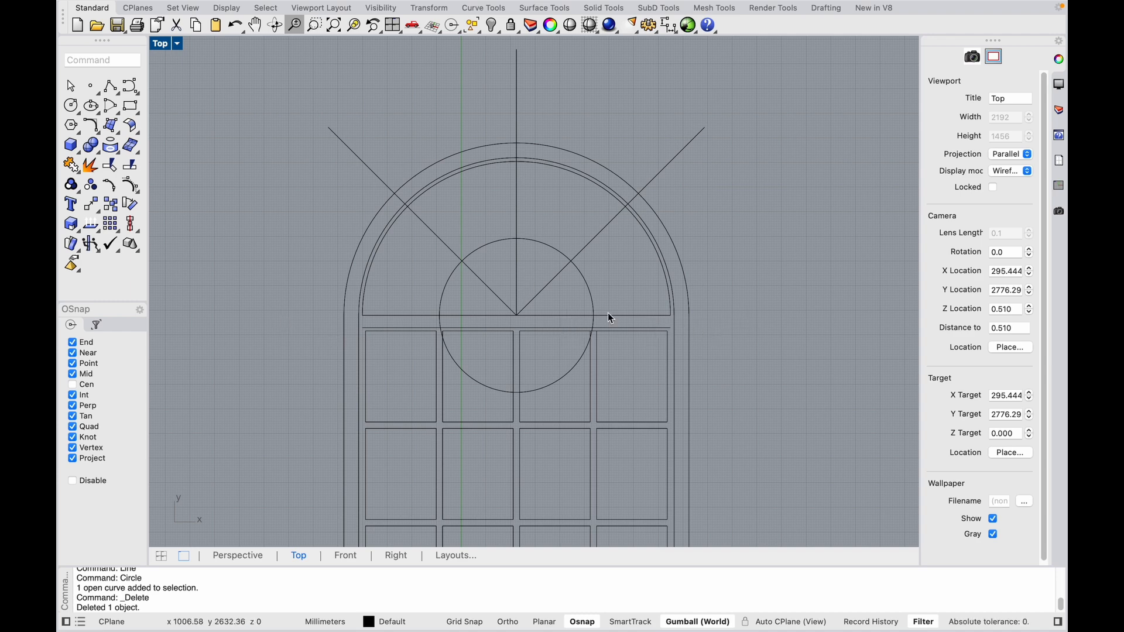
pyautogui.scroll(-3, 293, 323)
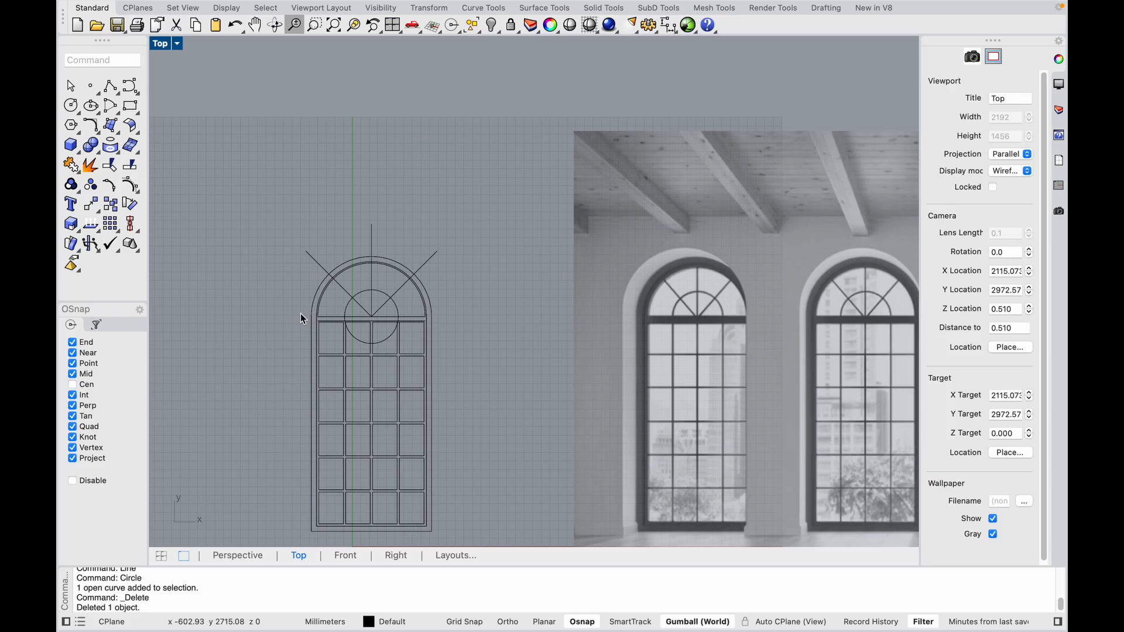
pyautogui.scroll(5, 352, 317)
pyautogui.scroll(4, 441, 347)
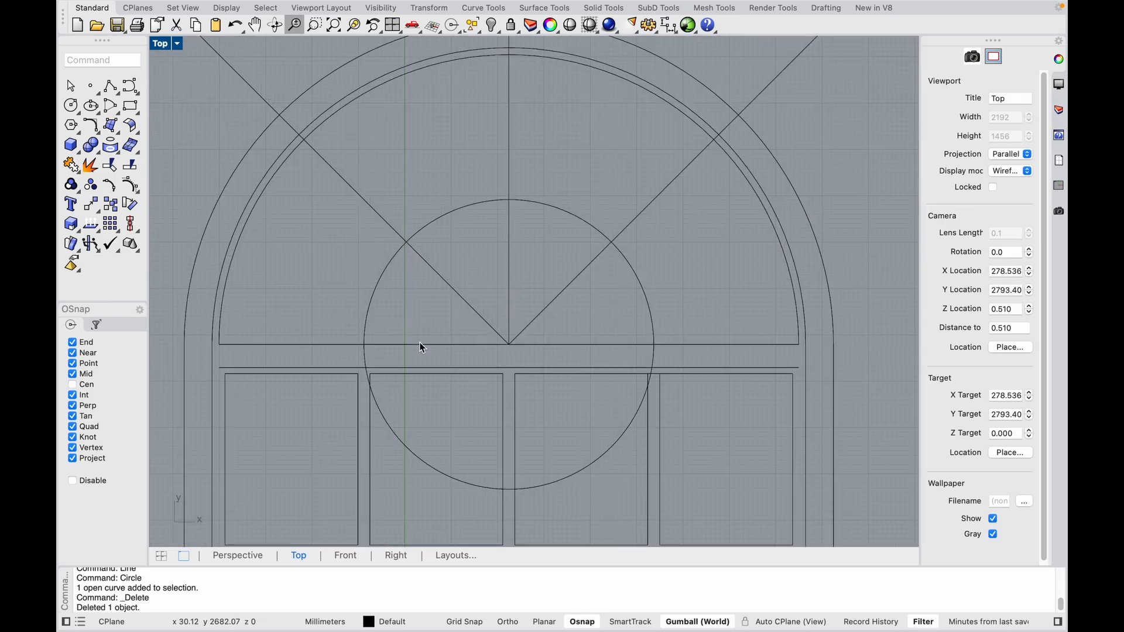
pyautogui.scroll(-4, 477, 372)
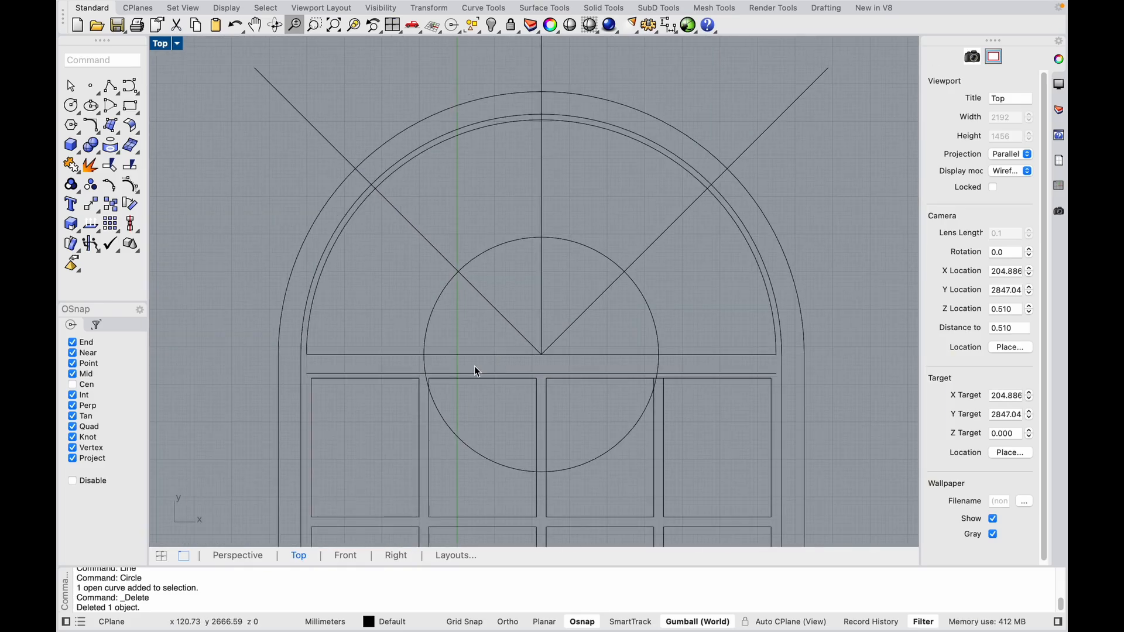
pyautogui.scroll(2, 455, 372)
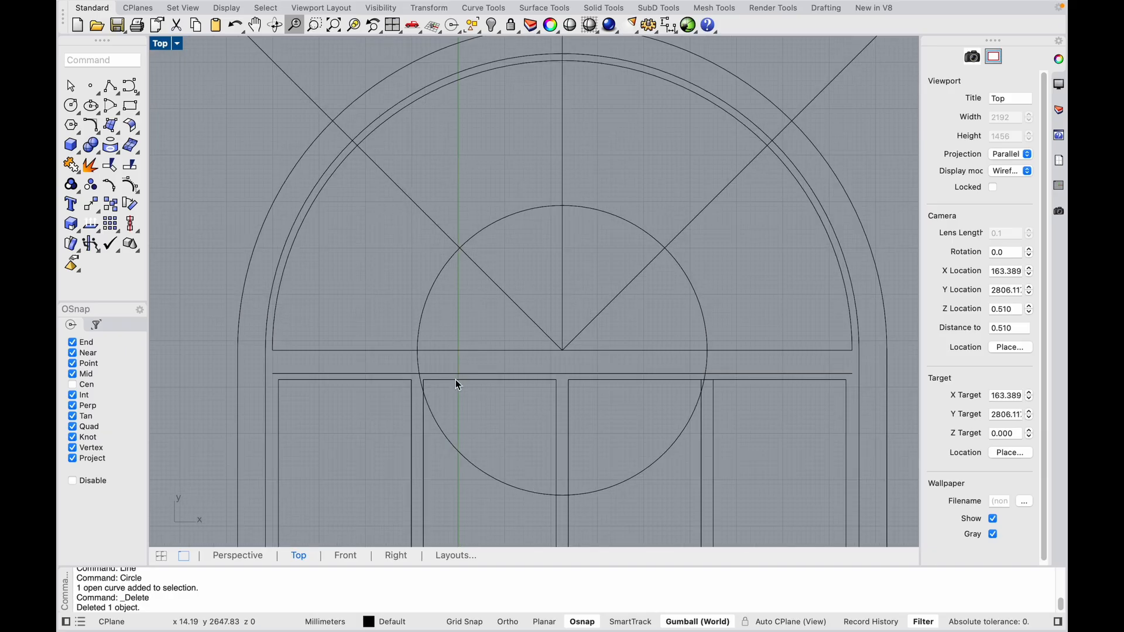
pyautogui.scroll(-2, 515, 378)
pyautogui.scroll(2, 523, 368)
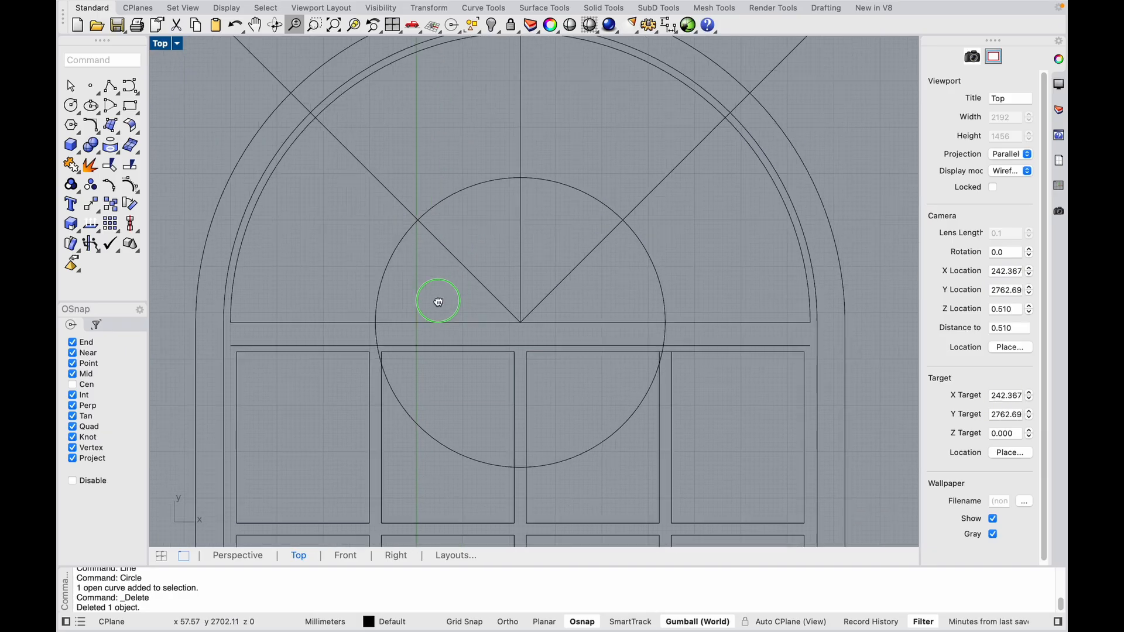
pyautogui.scroll(-3, 437, 301)
pyautogui.scroll(4, 490, 384)
pyautogui.scroll(-3, 545, 403)
pyautogui.scroll(1, 569, 363)
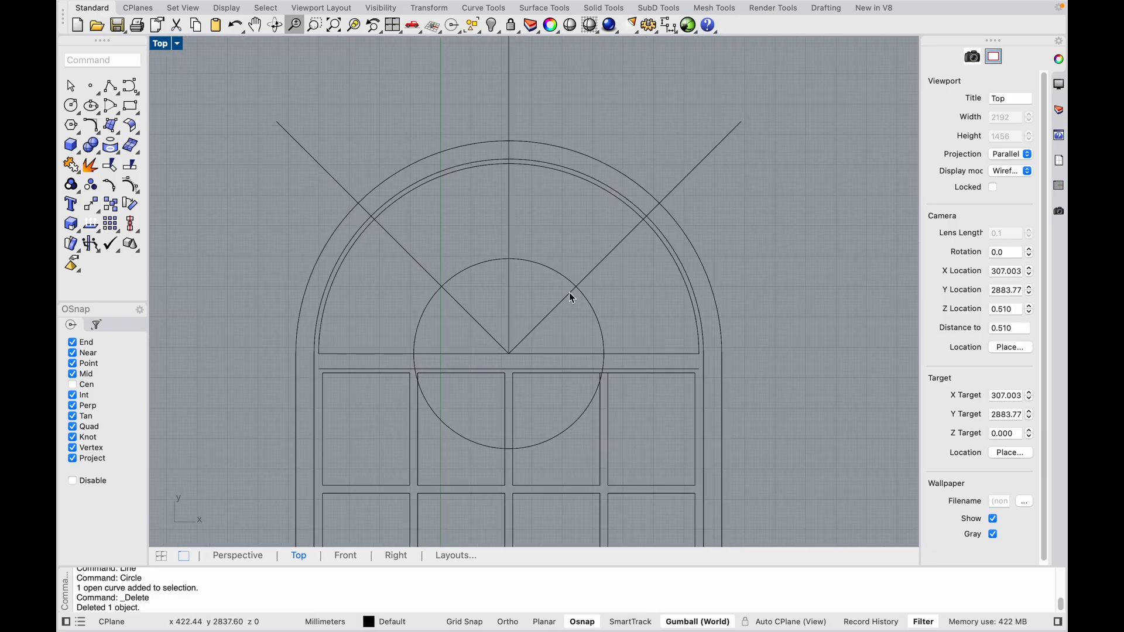
pyautogui.scroll(-3, 580, 363)
pyautogui.scroll(3, 633, 353)
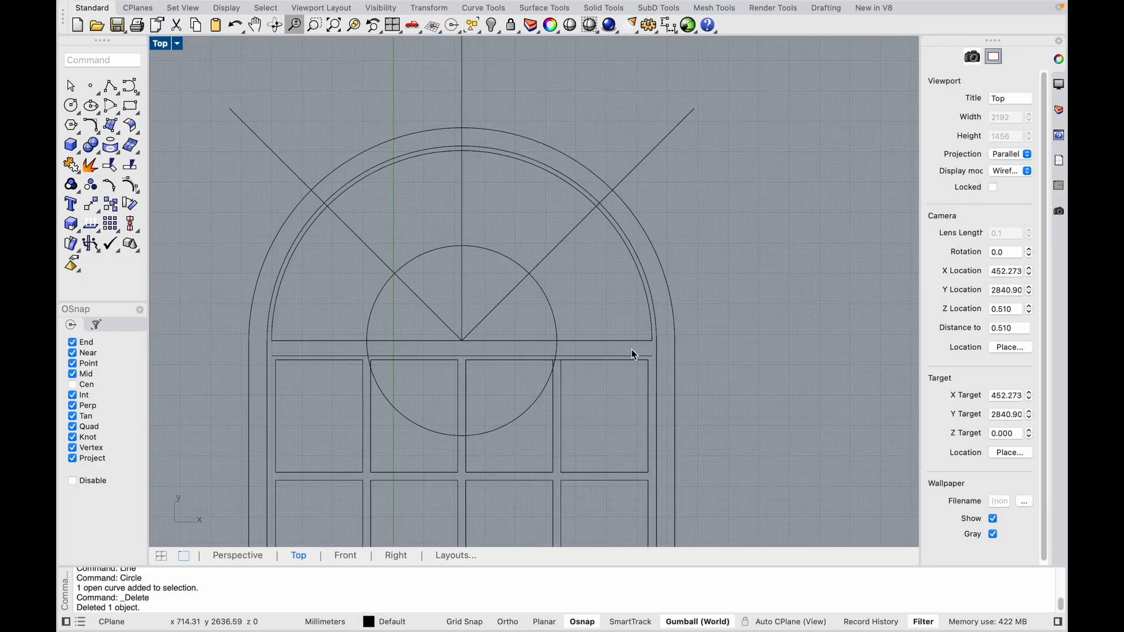
# Move the arch's horizontal base line by -15 mm in the Y direction
pyautogui.click(630, 344)
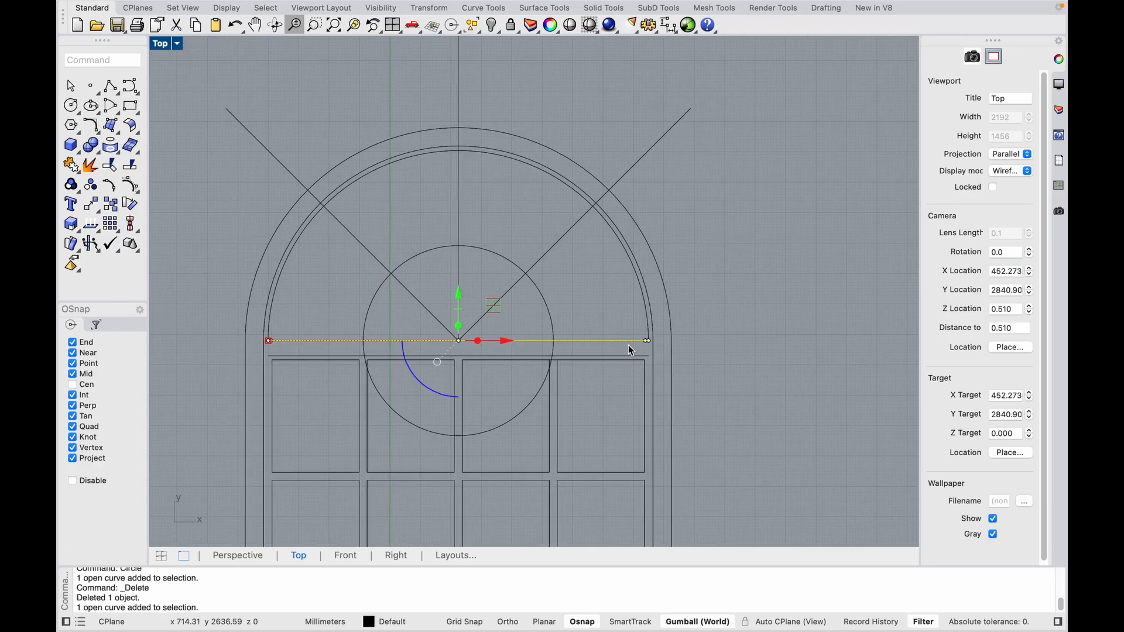
pyautogui.click(454, 292)
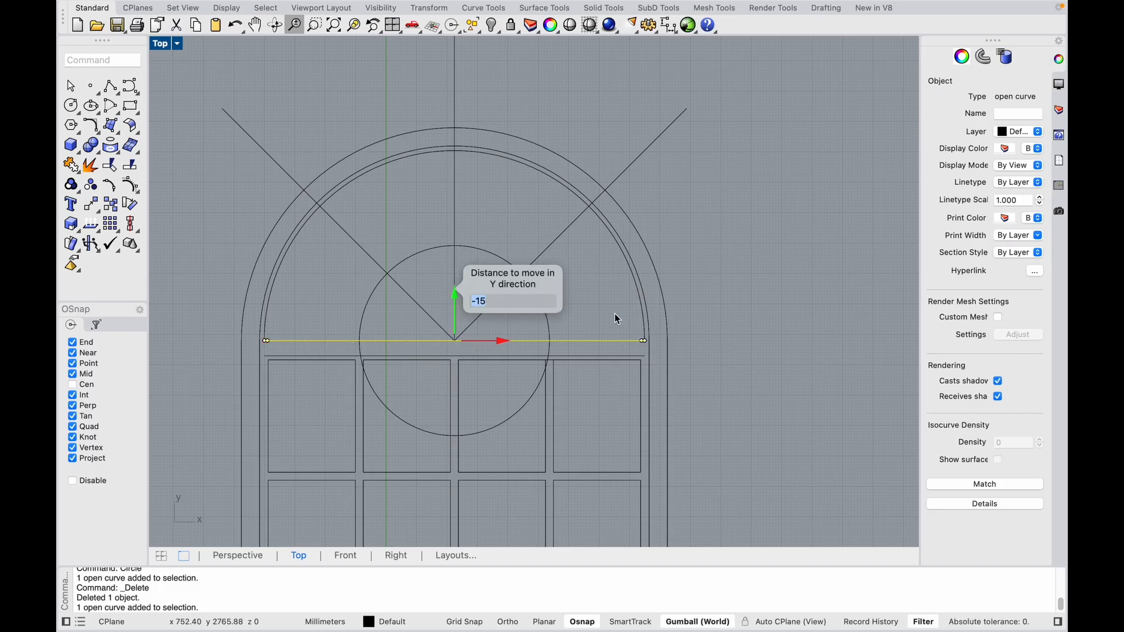
pyautogui.press('Return')
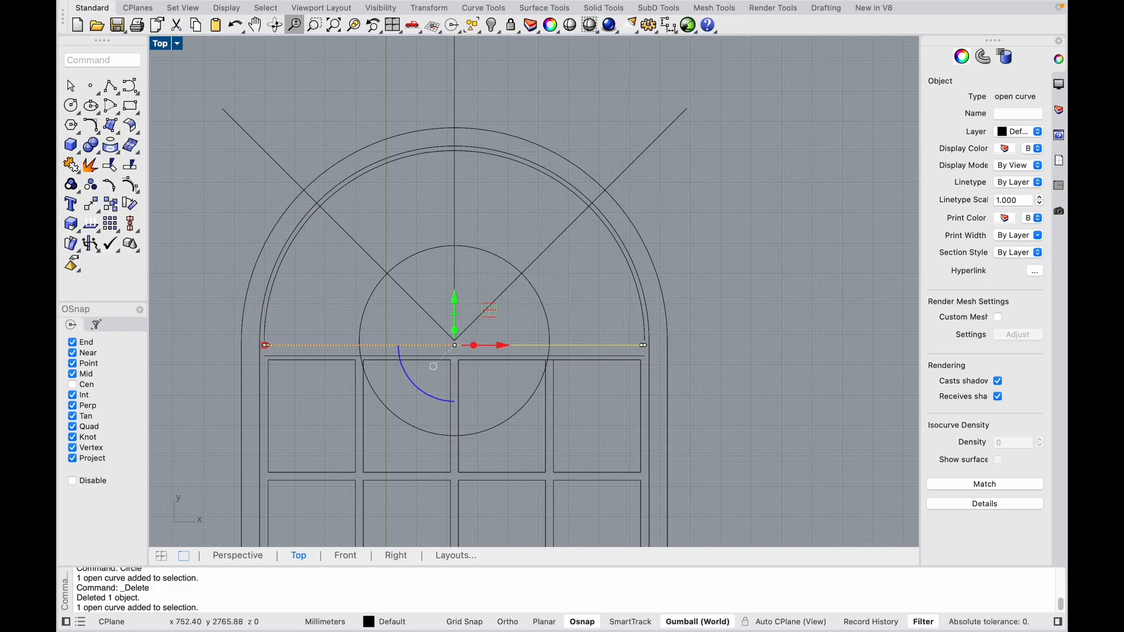
pyautogui.click(731, 260)
# Move the innermost arch arc, the three radial lines and the circle together by -15 mm in the Y direction
pyautogui.scroll(2, 644, 275)
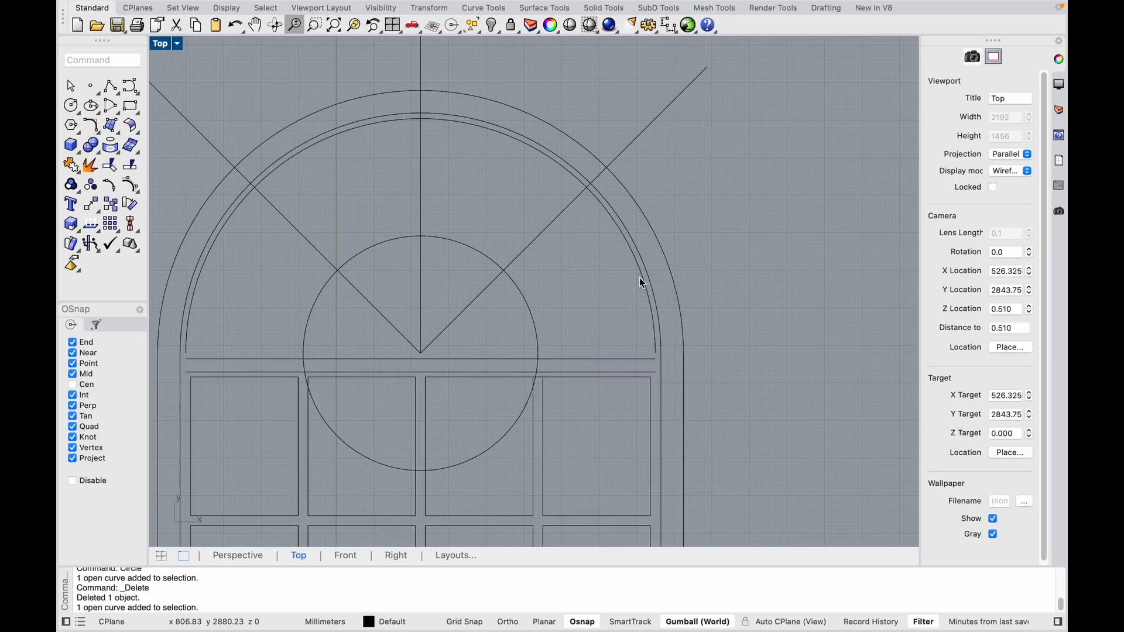
pyautogui.click(645, 280)
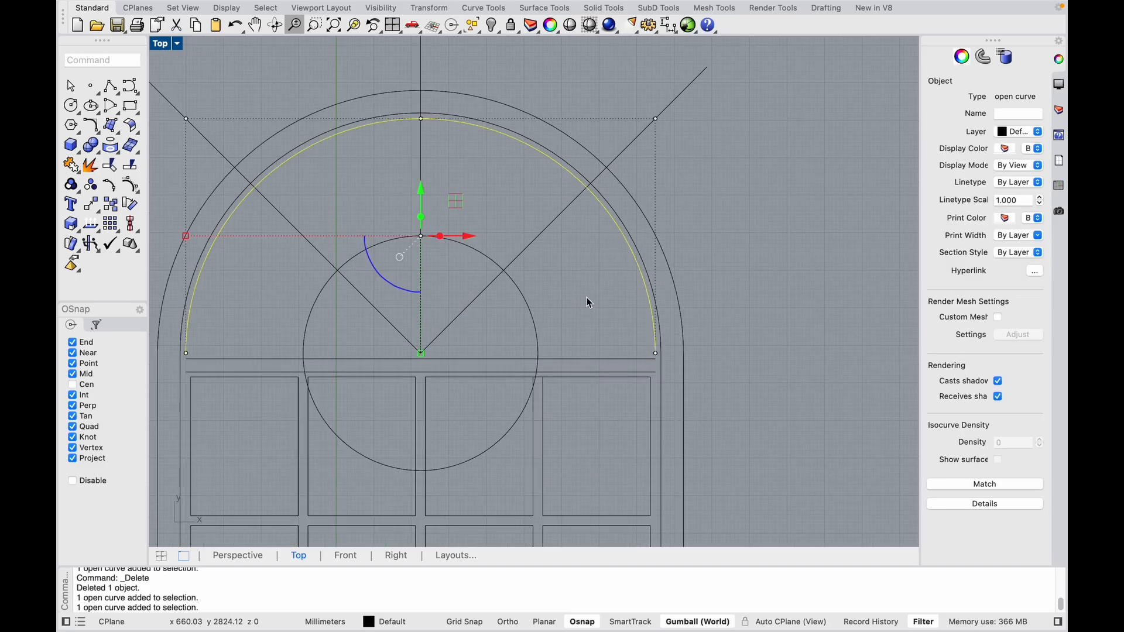
pyautogui.moveTo(588, 304); pyautogui.dragTo(283, 328)
pyautogui.write('m')
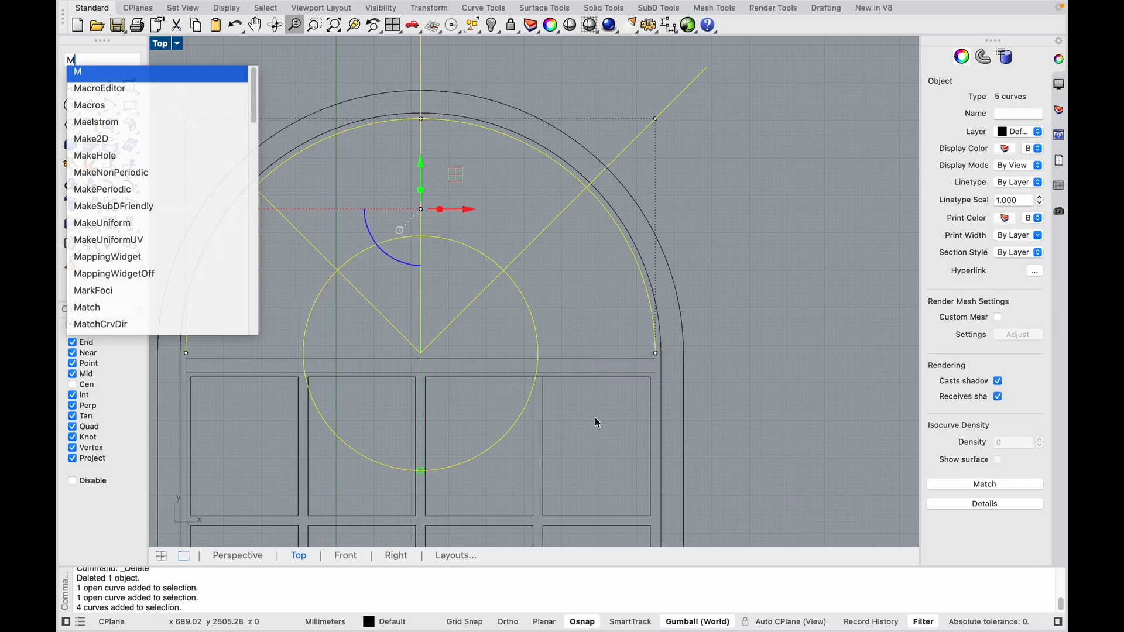
pyautogui.press('BackSpace')
pyautogui.click(423, 161)
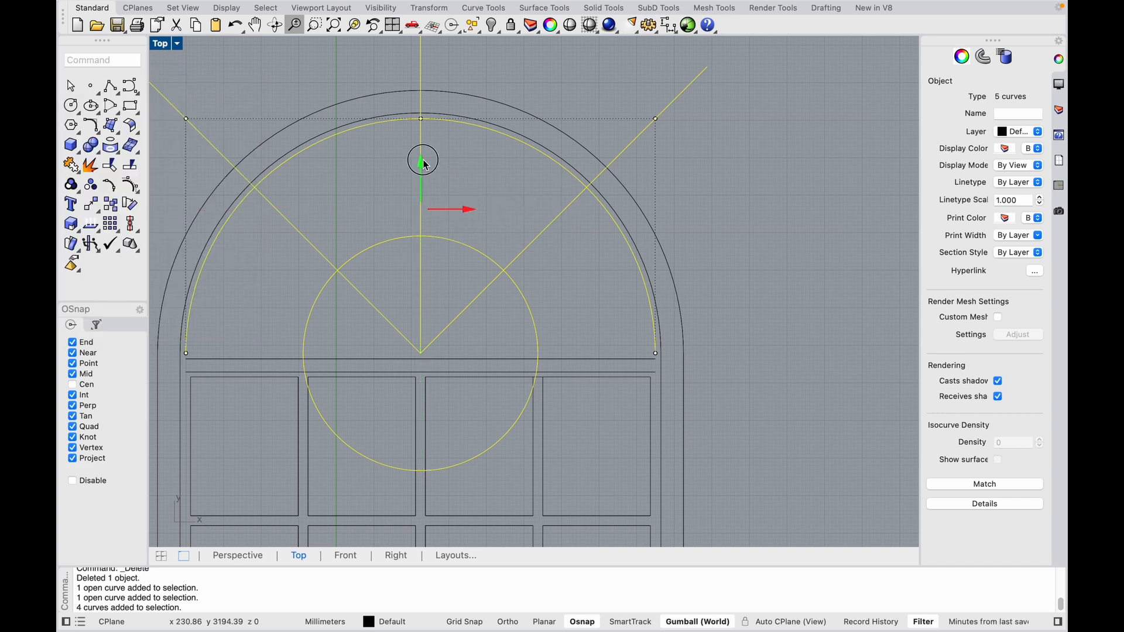
pyautogui.write('-15')
pyautogui.press('Return')
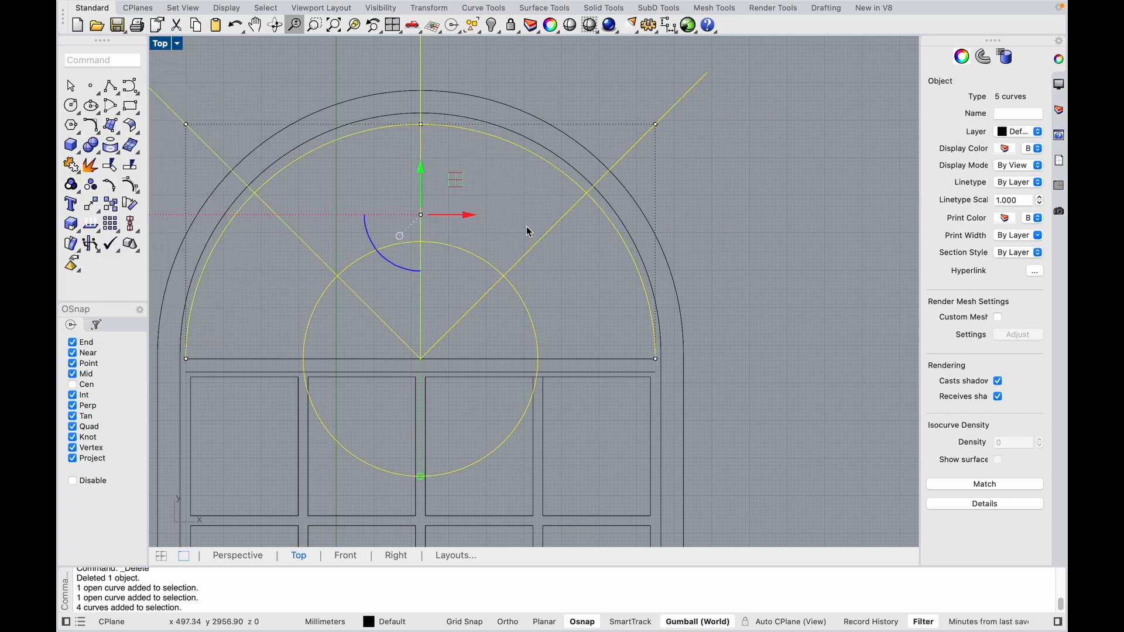
pyautogui.click(476, 140)
# Examine the spacing between the outer, middle and inner arch curves around the top of the window frame
pyautogui.click(472, 125)
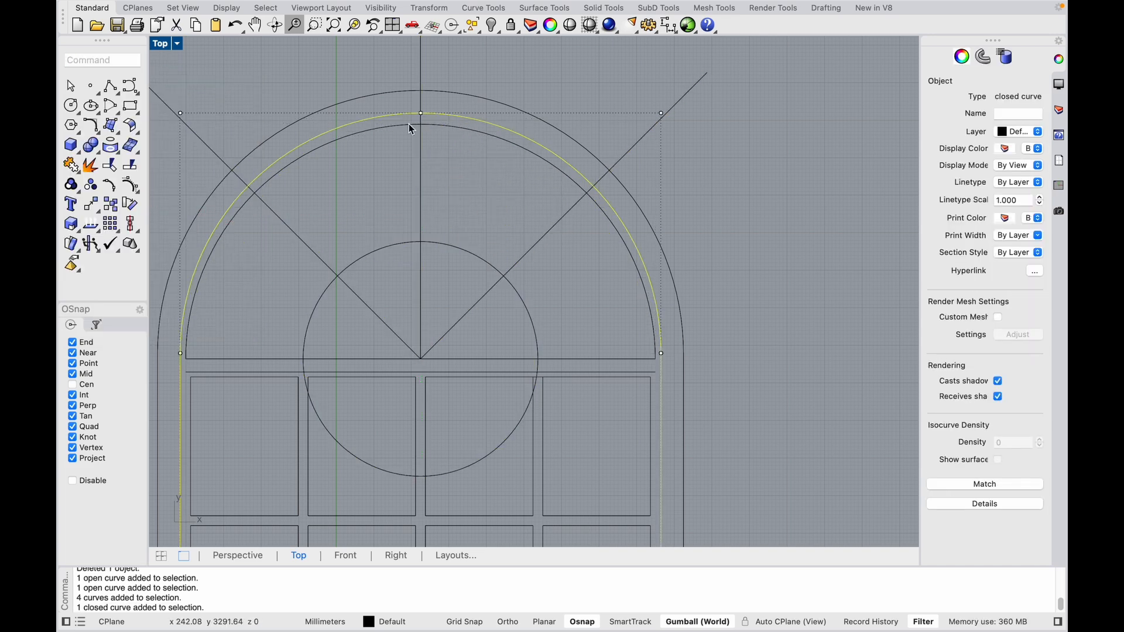
pyautogui.scroll(8, 672, 388)
pyautogui.scroll(-6, 707, 360)
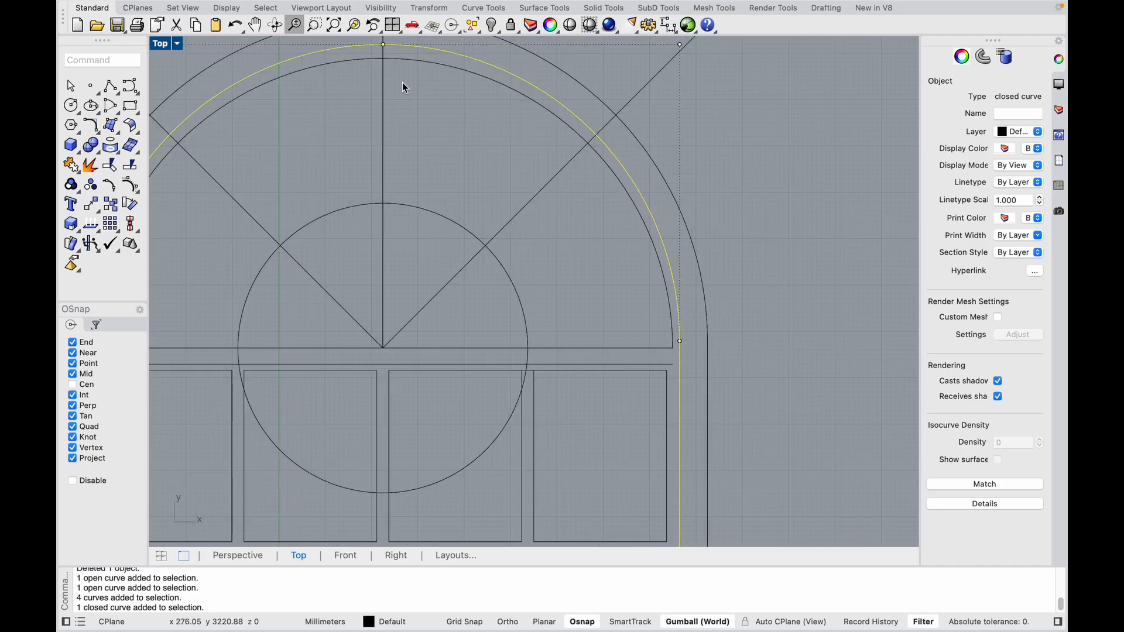
pyautogui.scroll(-6, 402, 82)
pyautogui.click(443, 153)
pyautogui.moveTo(443, 153); pyautogui.dragTo(484, 189, button='right')
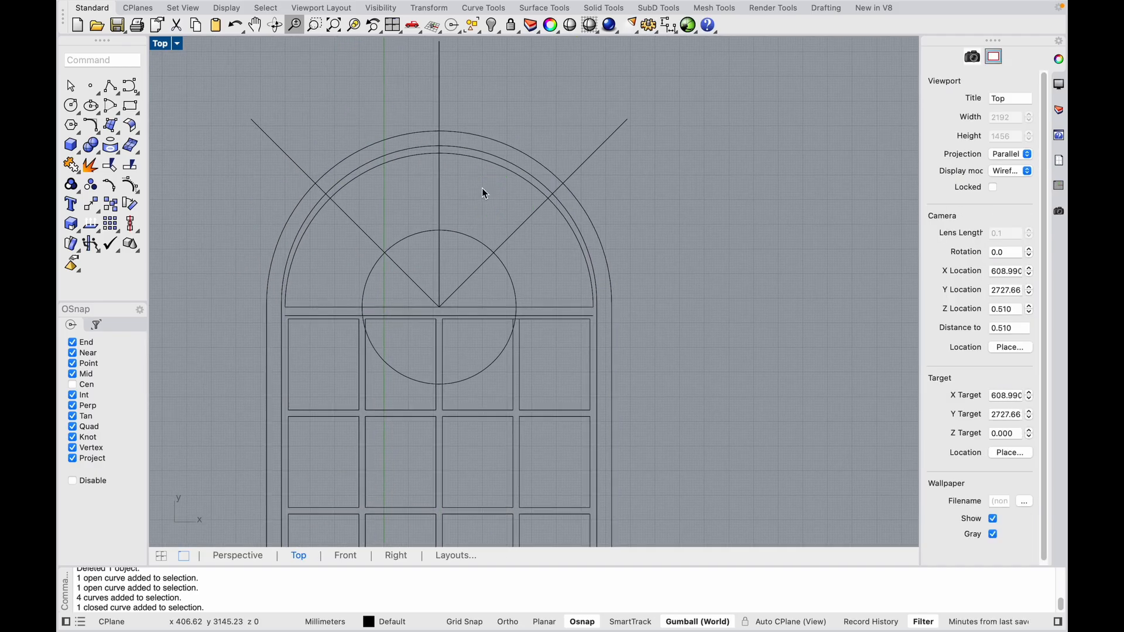
pyautogui.scroll(3, 487, 149)
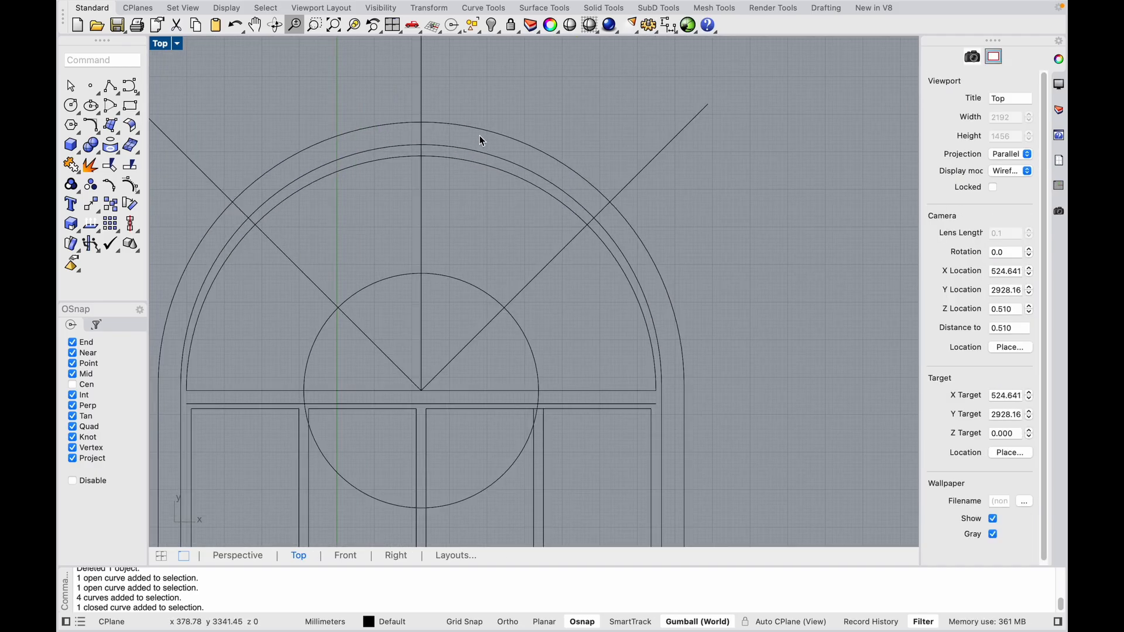
pyautogui.click(512, 138)
pyautogui.scroll(-5, 512, 138)
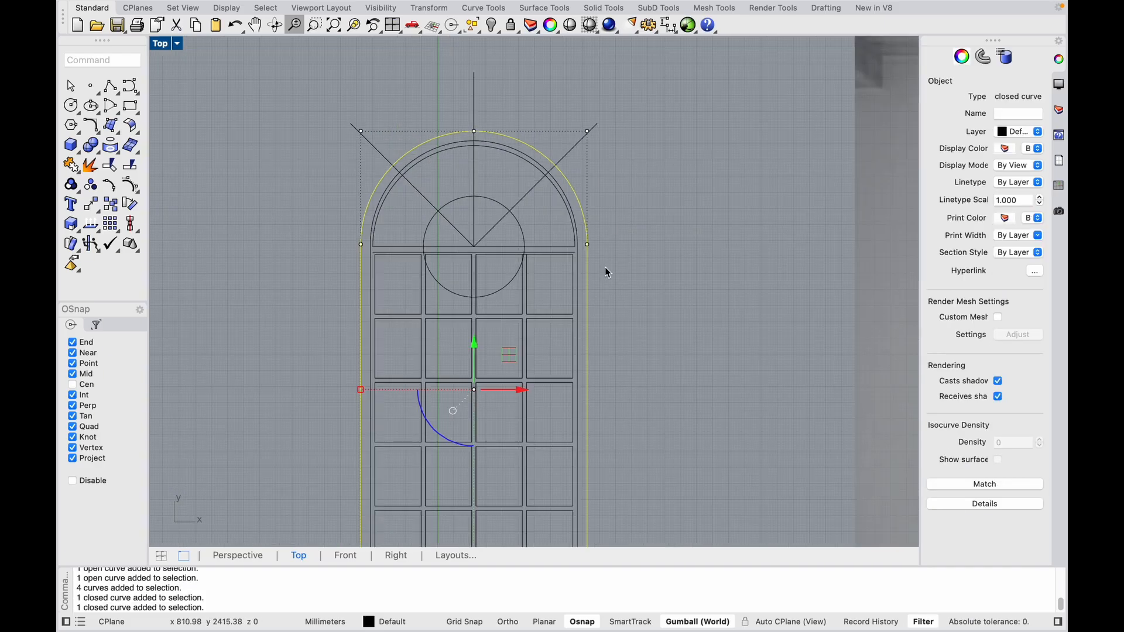
pyautogui.scroll(5, 615, 285)
pyautogui.scroll(-5, 619, 287)
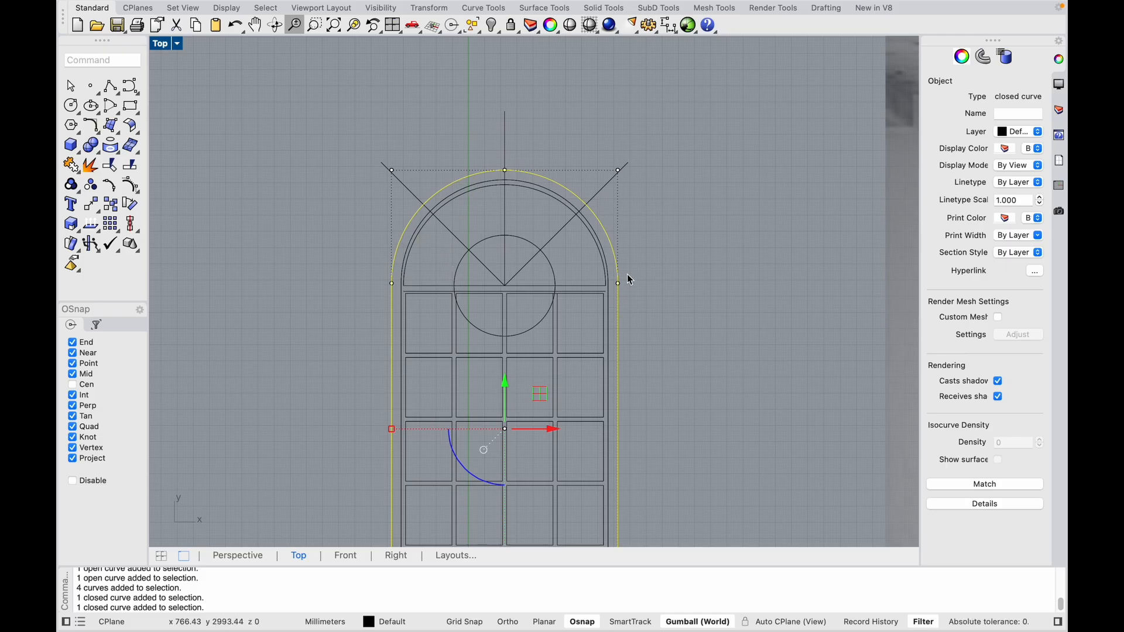
pyautogui.scroll(2, 627, 274)
pyautogui.scroll(2, 607, 273)
pyautogui.click(698, 211)
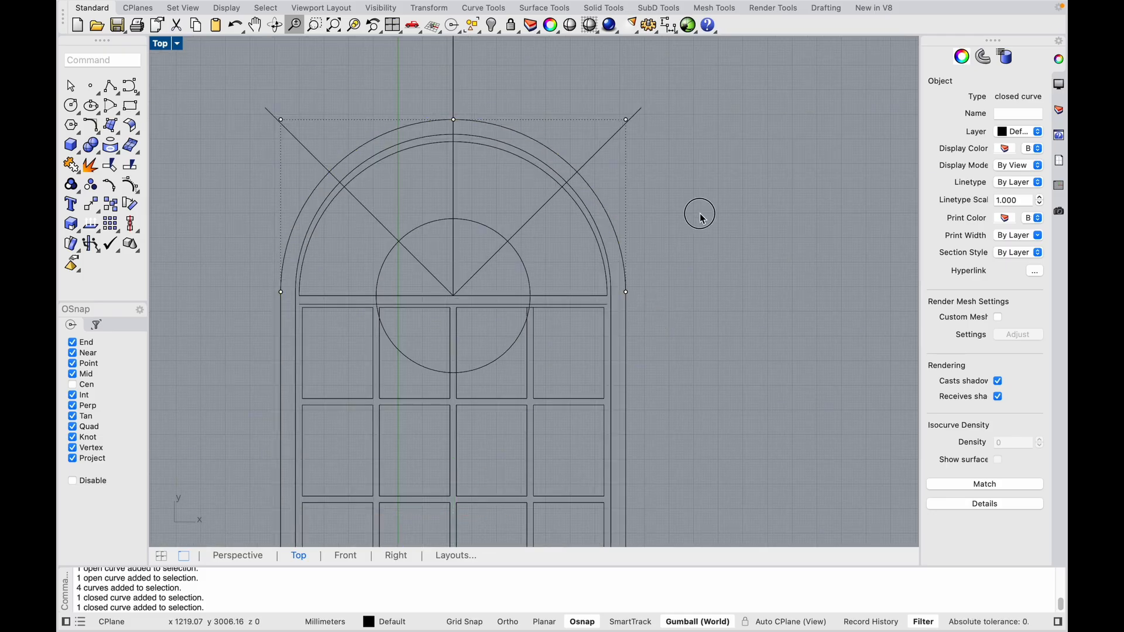
# Move the arc segments of the outer and middle arch curves down in Y to line up with the arch's horizontal base line
pyautogui.keyDown('shift'); pyautogui.keyDown('super'); pyautogui.click(536, 136); pyautogui.keyUp('super'); pyautogui.keyUp('shift')
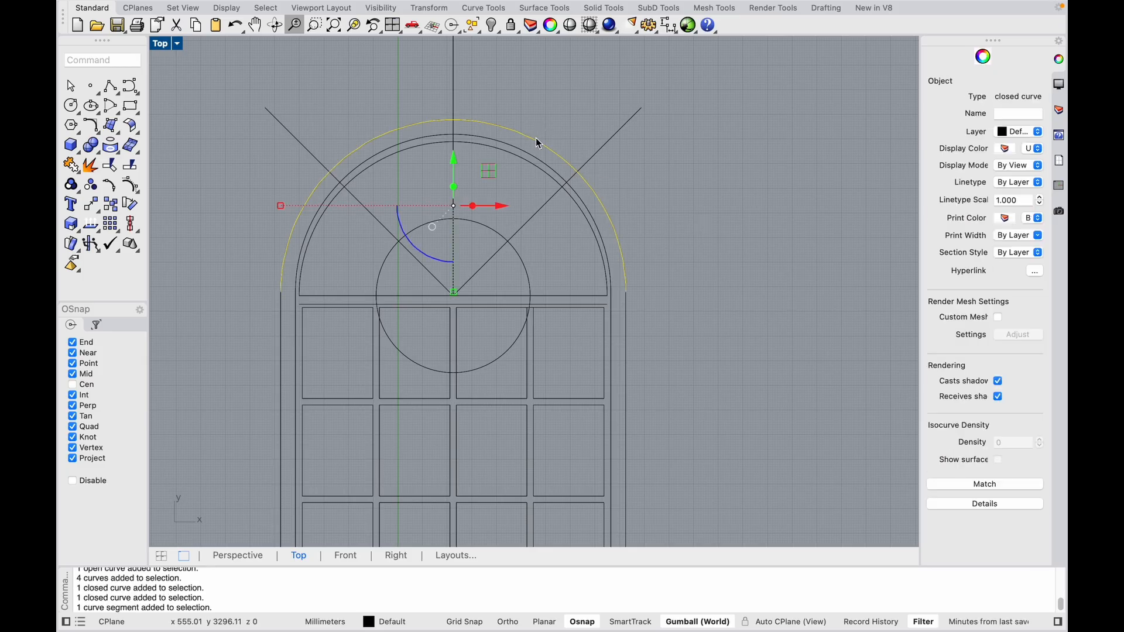
pyautogui.scroll(3, 505, 146)
pyautogui.keyDown('shift'); pyautogui.keyDown('super'); pyautogui.click(519, 125); pyautogui.keyUp('super'); pyautogui.keyUp('shift')
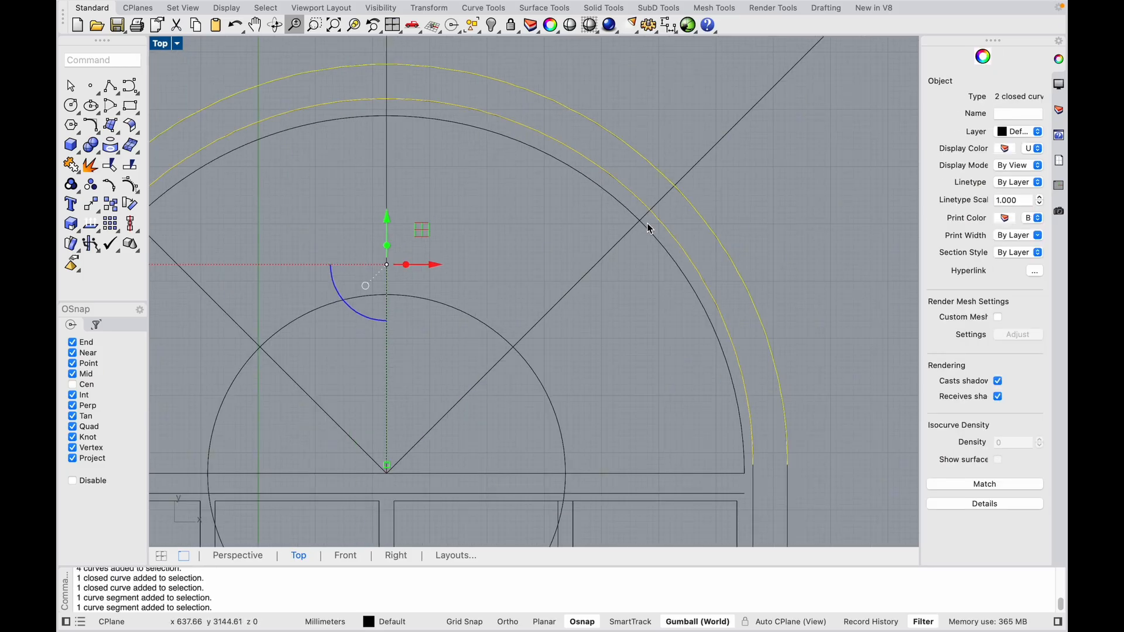
pyautogui.scroll(-3, 691, 261)
pyautogui.scroll(4, 585, 241)
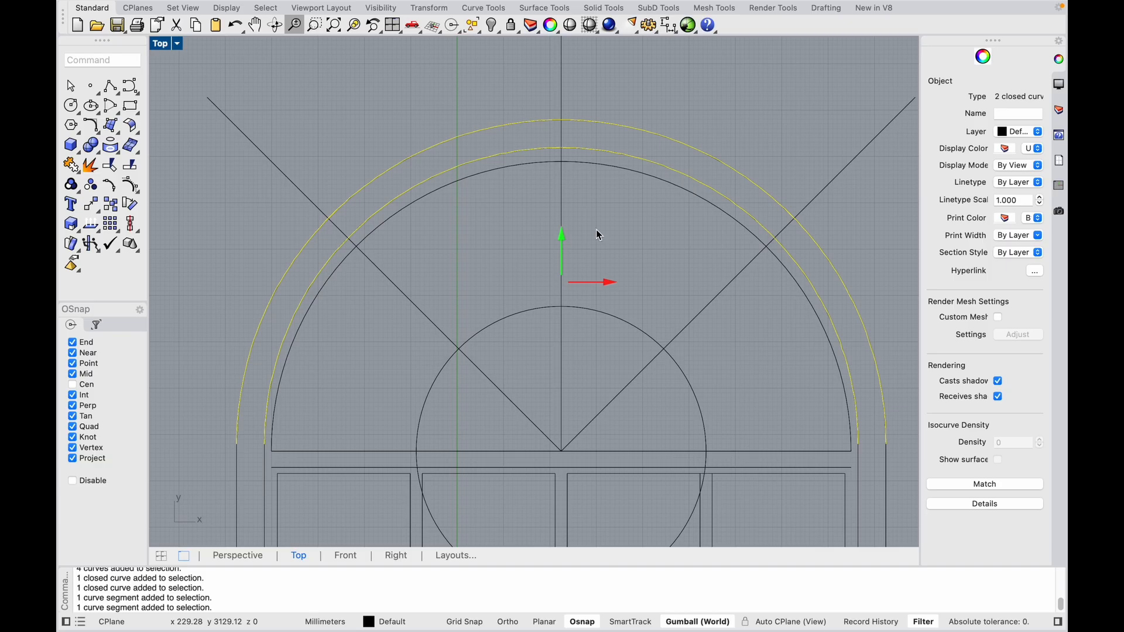
pyautogui.click(562, 240)
pyautogui.press('Return')
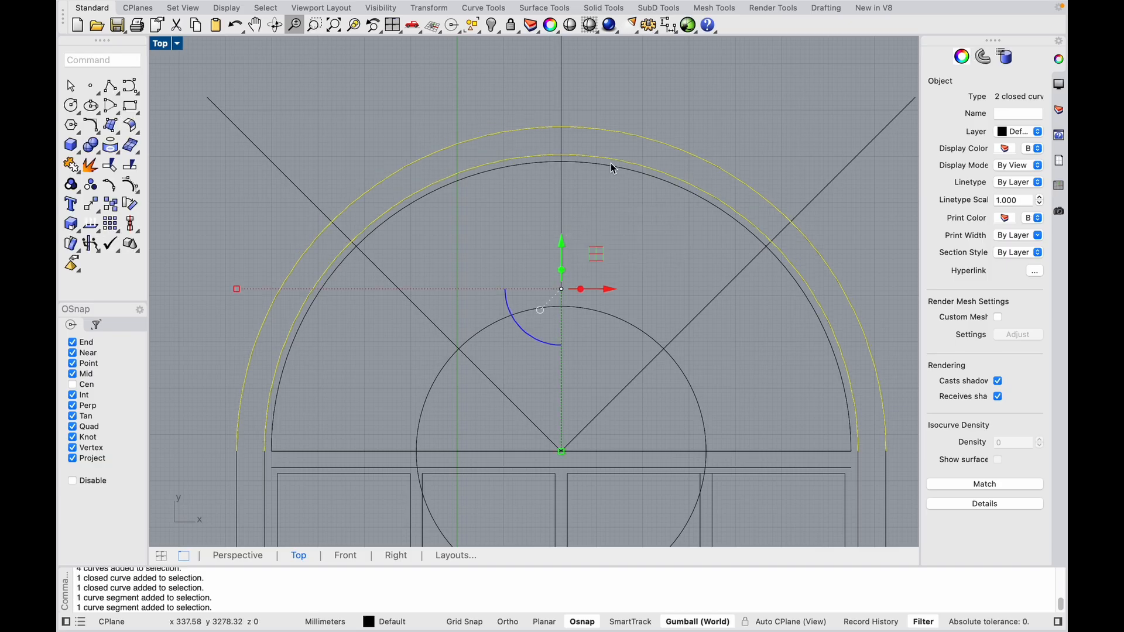
pyautogui.click(662, 252)
pyautogui.scroll(2, 627, 181)
pyautogui.scroll(-6, 562, 143)
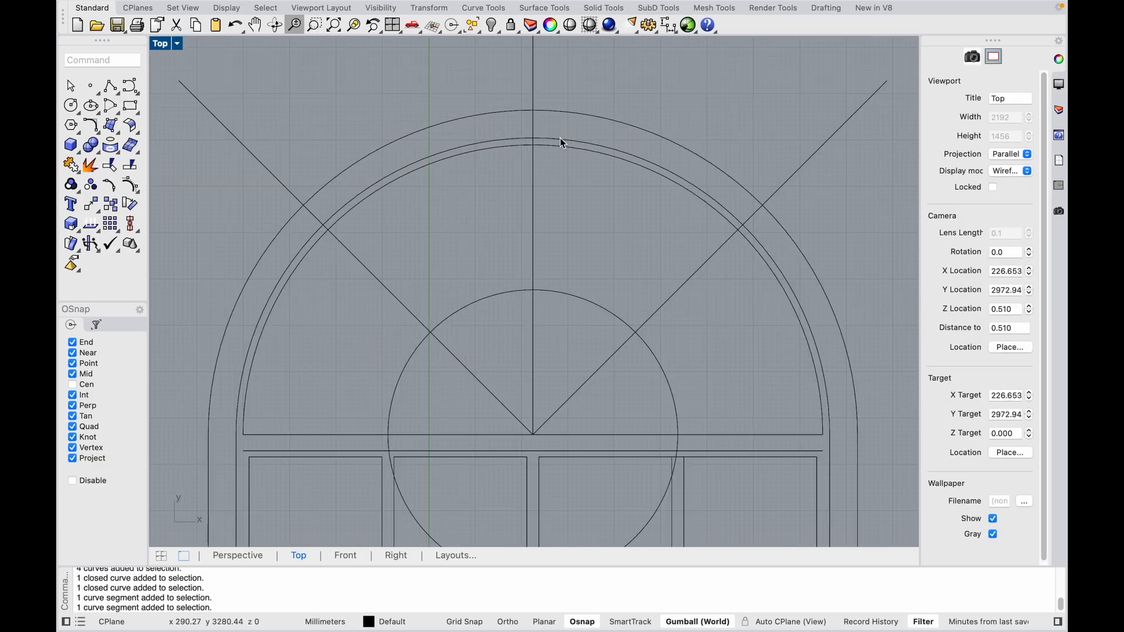
pyautogui.scroll(-2, 648, 266)
pyautogui.scroll(7, 475, 266)
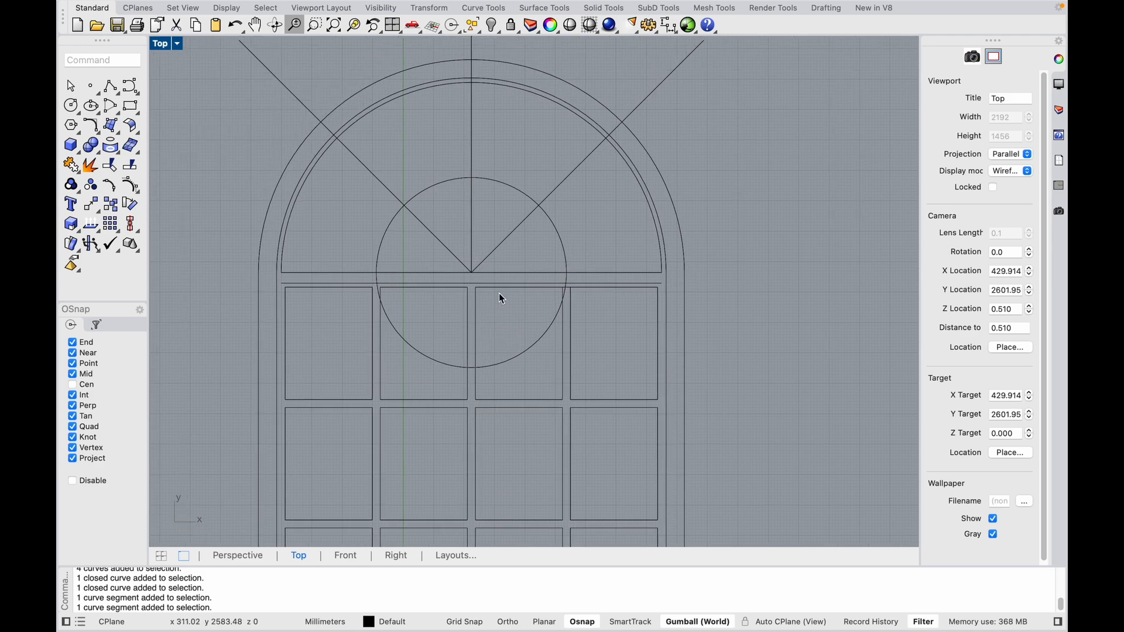
pyautogui.write('l')
pyautogui.press('Return')
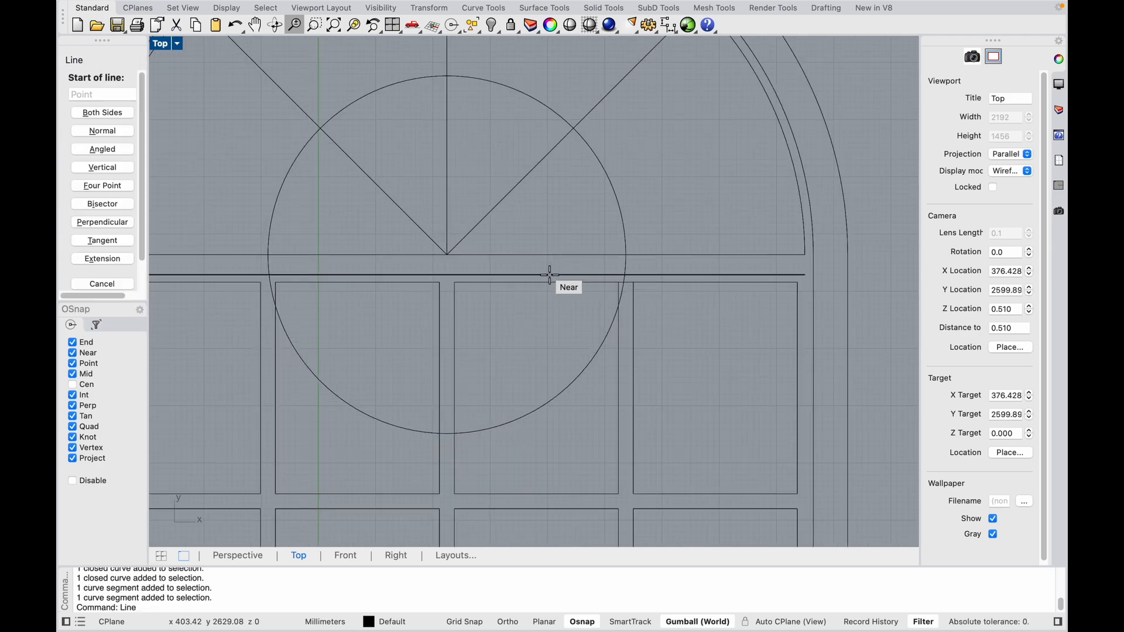
pyautogui.click(550, 275)
pyautogui.click(547, 246)
pyautogui.scroll(-5, 638, 294)
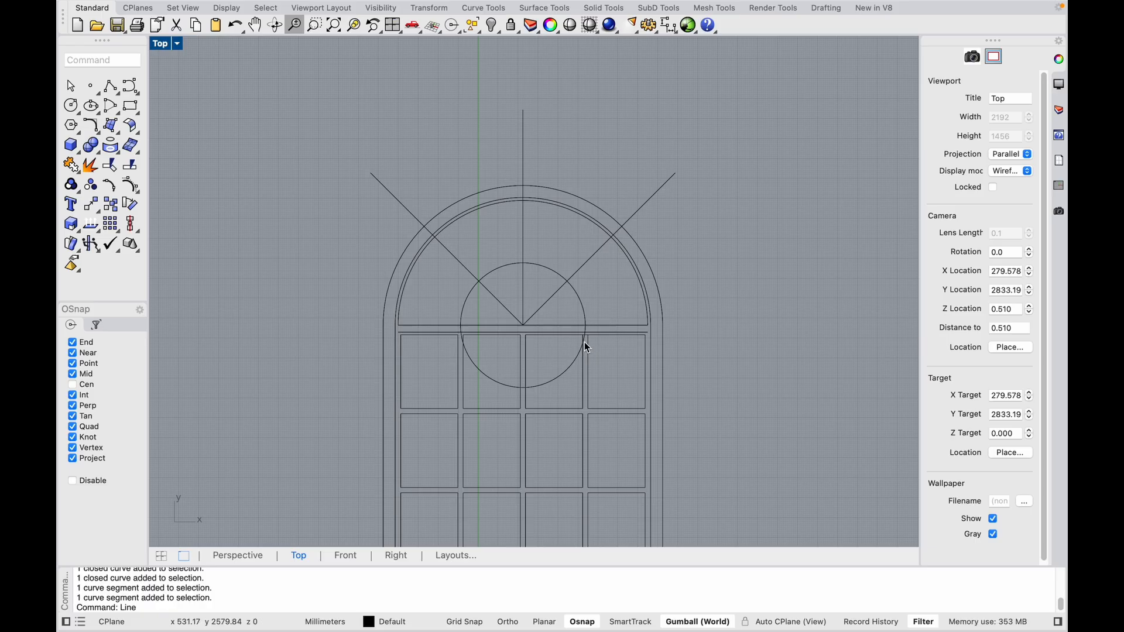
# Trim away the half of the inner circle that lies below the arch's horizontal base line
pyautogui.scroll(5, 530, 328)
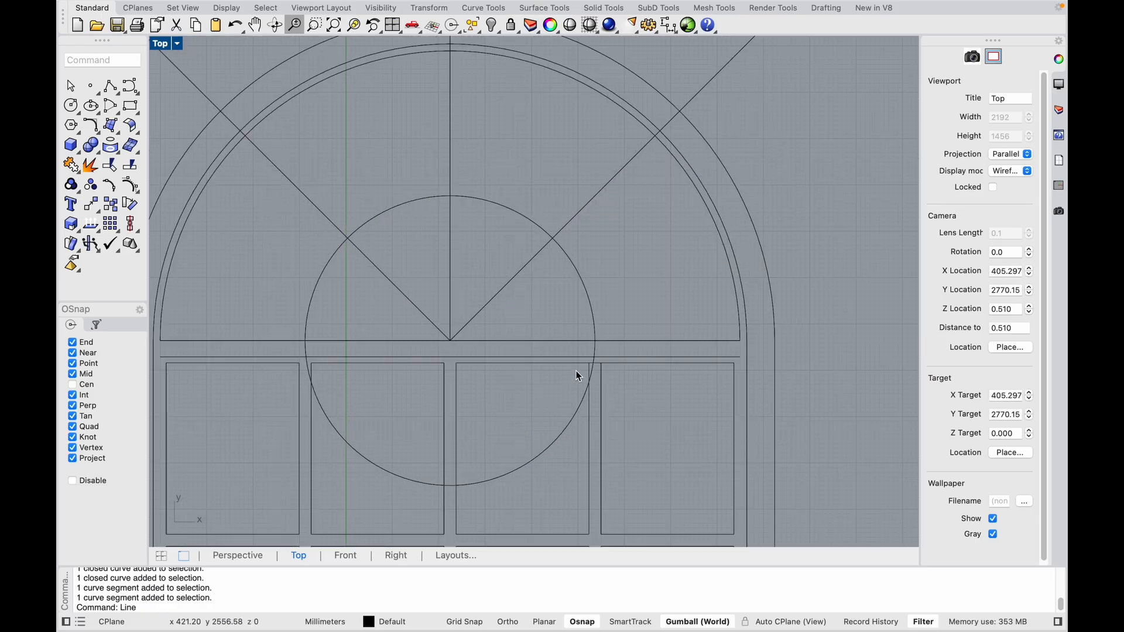
pyautogui.click(579, 341)
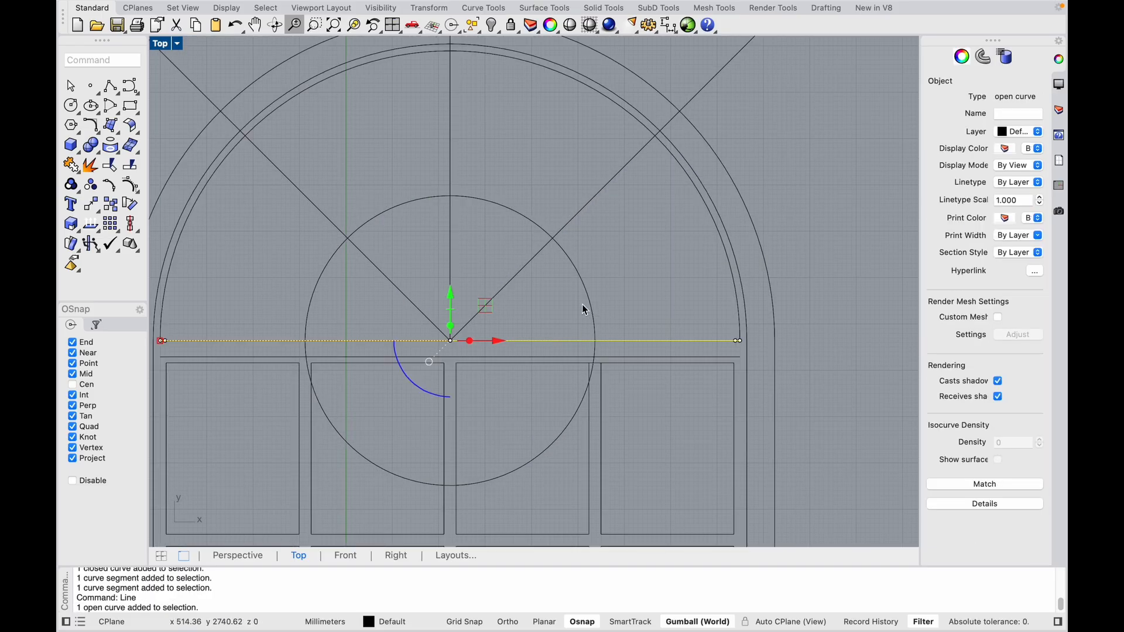
pyautogui.keyDown('shift'); pyautogui.click(590, 307); pyautogui.keyUp('shift')
pyautogui.scroll(4, 616, 356)
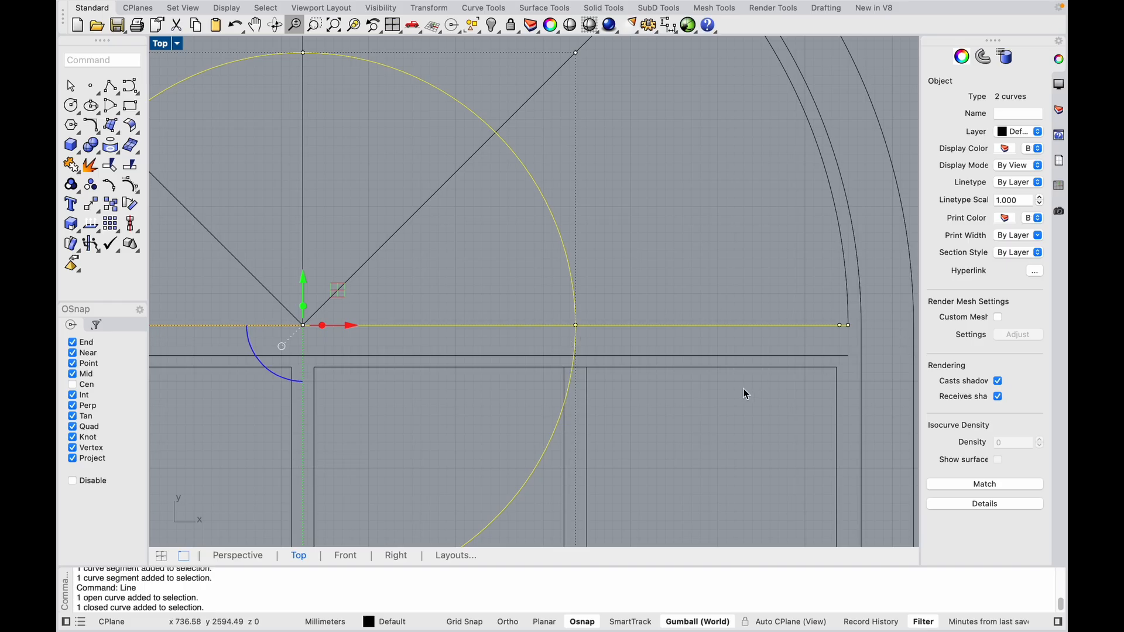
pyautogui.write('tr')
pyautogui.press('Return')
pyautogui.click(575, 335)
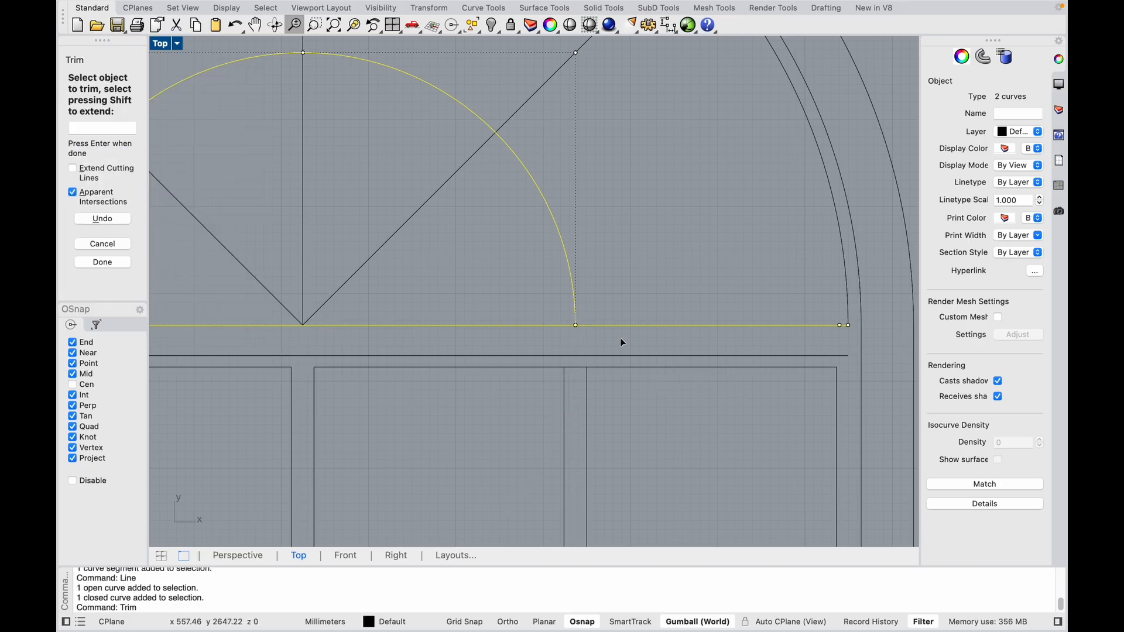
pyautogui.scroll(-3, 622, 343)
pyautogui.press('Return')
pyautogui.press('Escape')
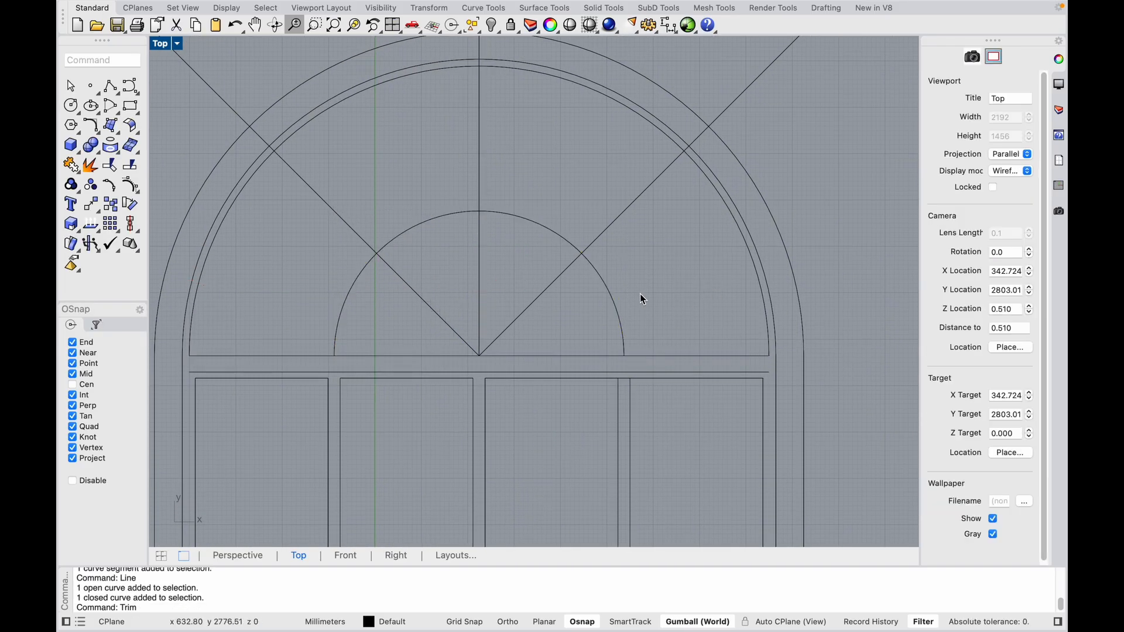
# Examine the radial lines, inner semicircle and arch curves, and how they relate to the window panes below
pyautogui.click(659, 177)
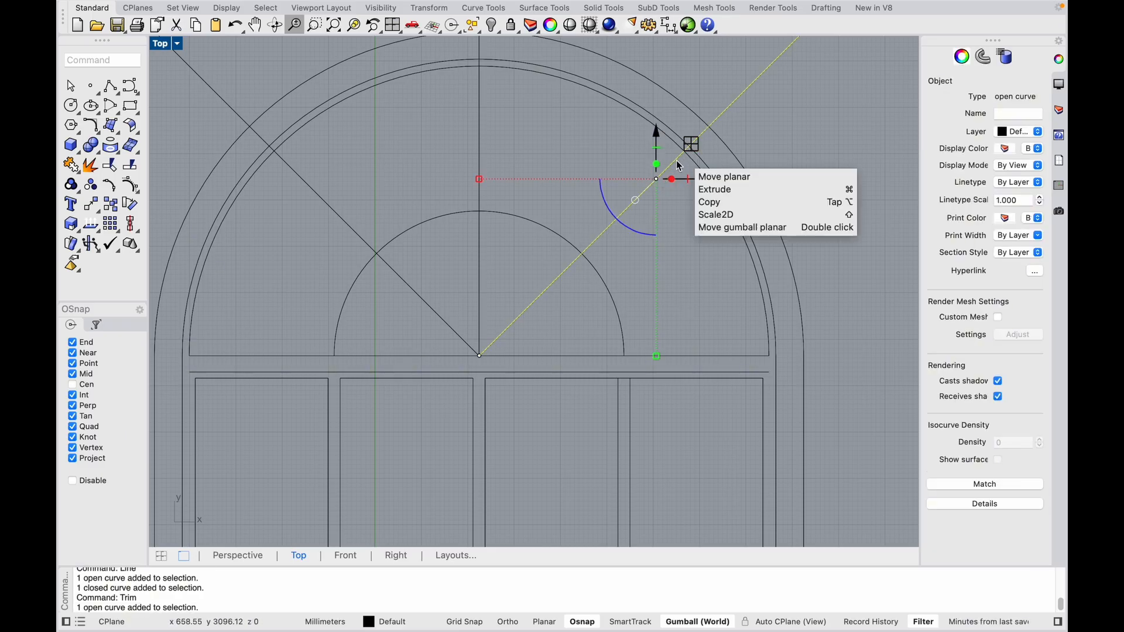
pyautogui.click(480, 108)
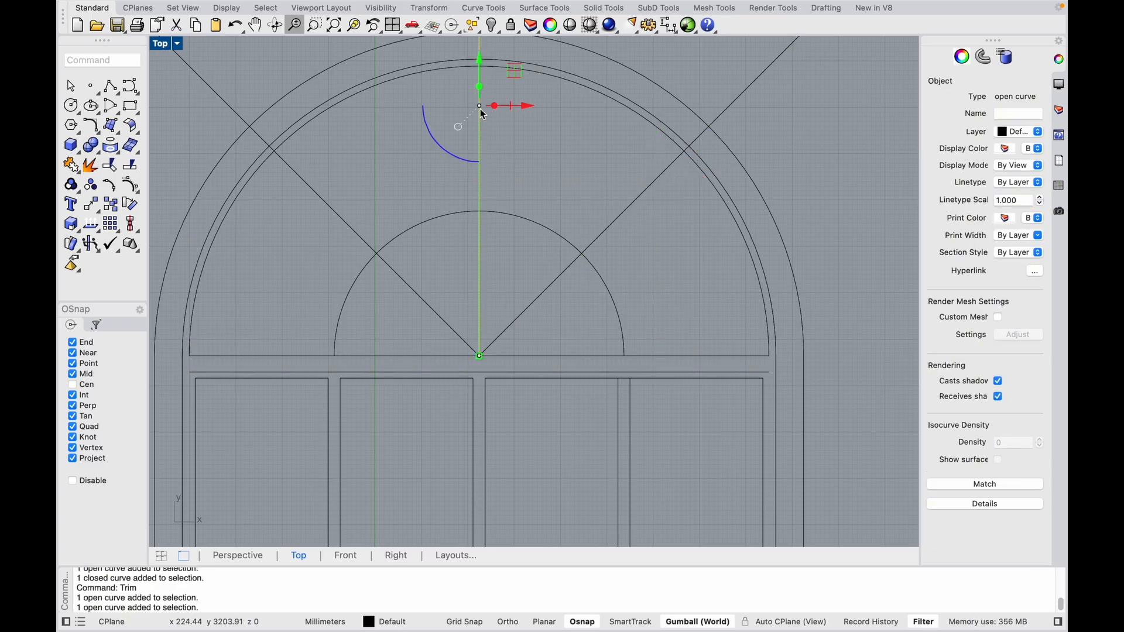
pyautogui.moveTo(550, 248)
pyautogui.mouseDown(button='right')
pyautogui.moveTo(533, 405)
pyautogui.moveTo(540, 360)
pyautogui.mouseUp(button='right')
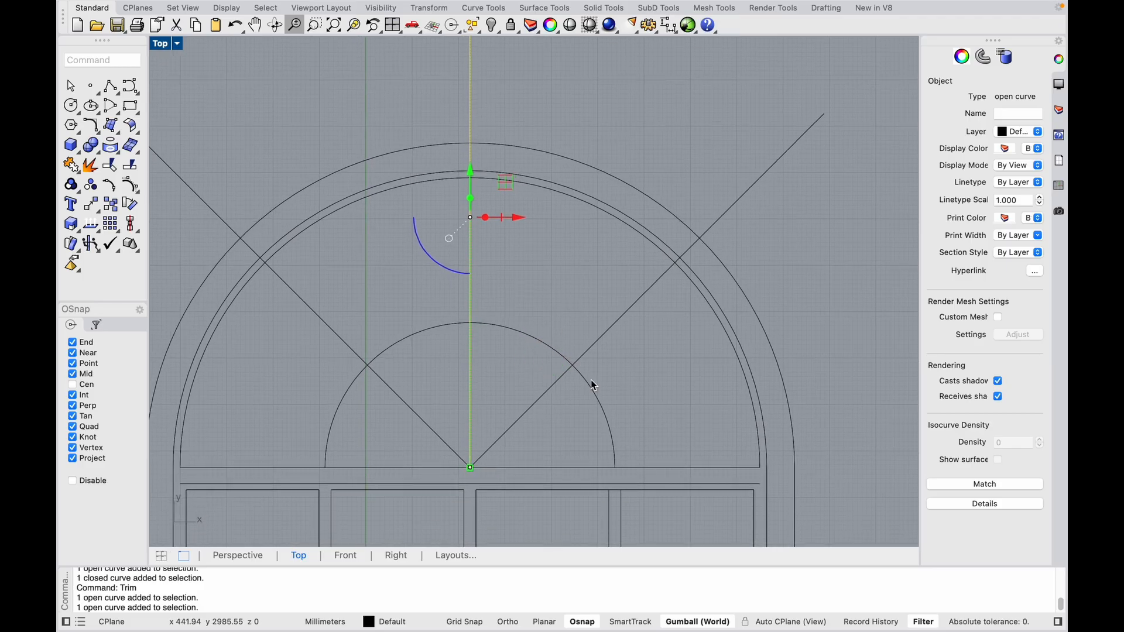
pyautogui.moveTo(625, 383); pyautogui.dragTo(608, 234, button='right')
pyautogui.click(668, 216)
pyautogui.scroll(-6, 660, 254)
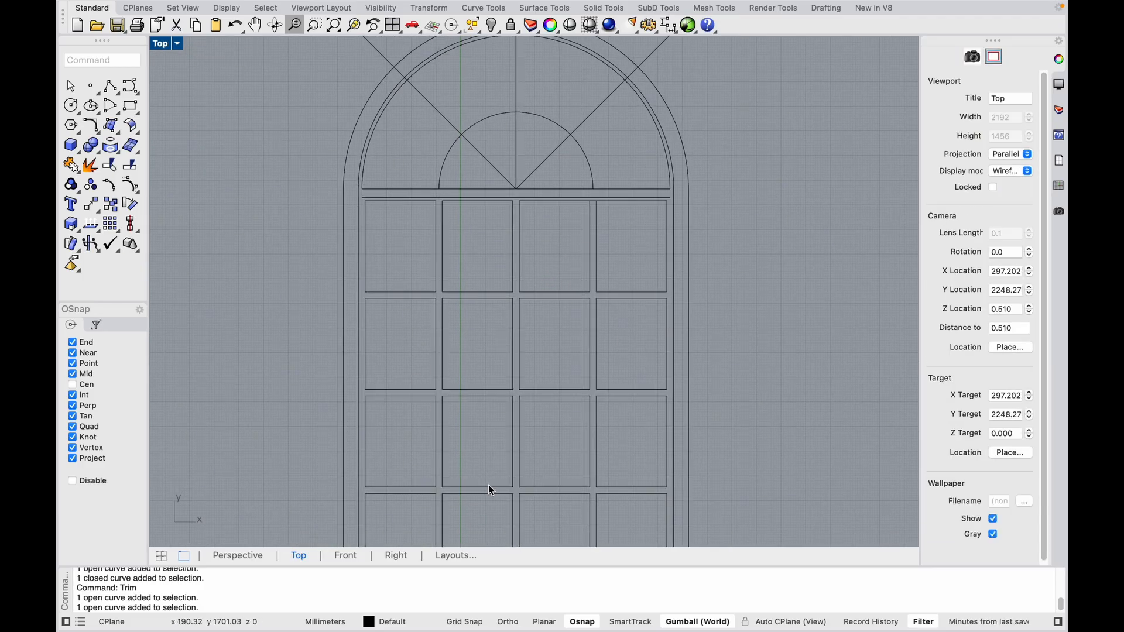
pyautogui.scroll(6, 436, 534)
pyautogui.moveTo(435, 534); pyautogui.dragTo(406, 524, button='right')
pyautogui.moveTo(598, 195); pyautogui.dragTo(542, 501, button='right')
pyautogui.moveTo(538, 118); pyautogui.dragTo(502, 328, button='right')
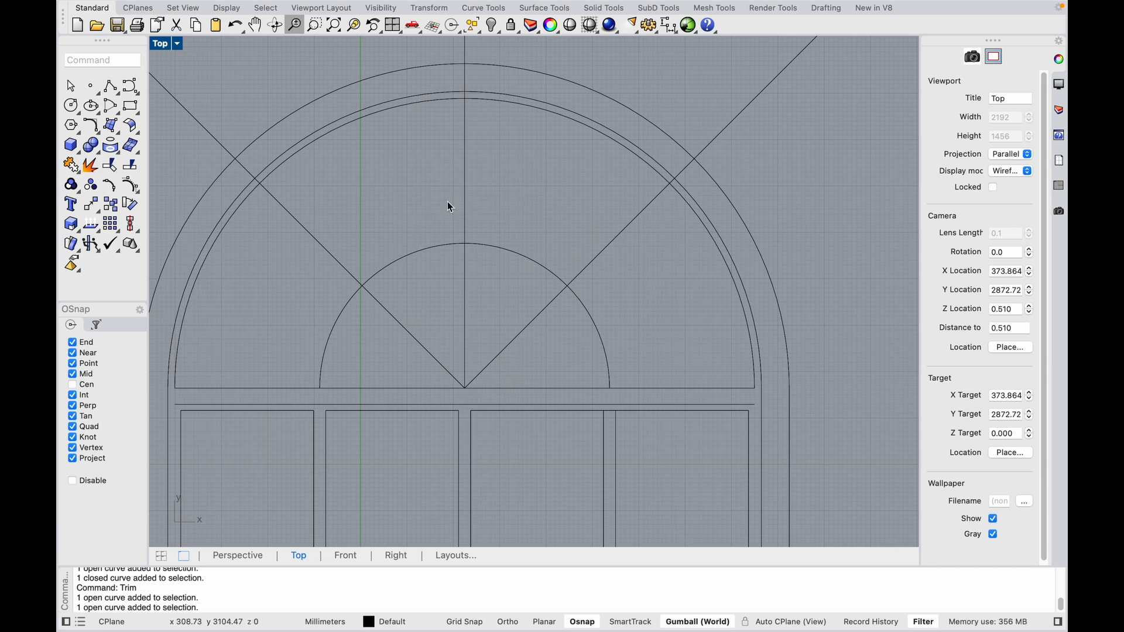
pyautogui.moveTo(534, 319); pyautogui.dragTo(497, 284, button='right')
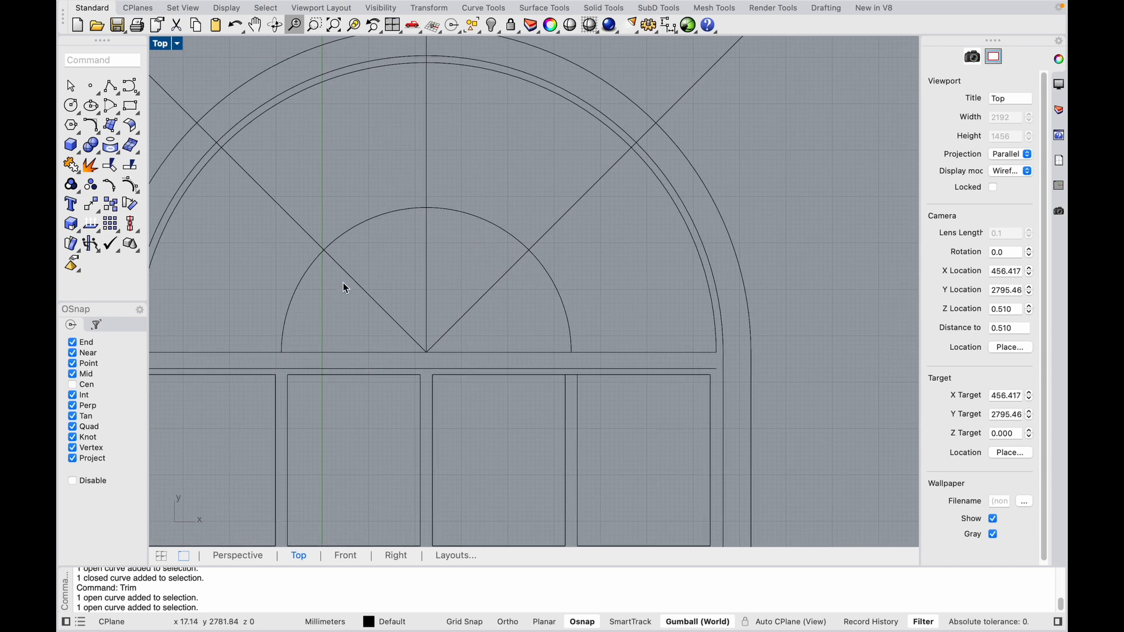
pyautogui.scroll(3, 624, 319)
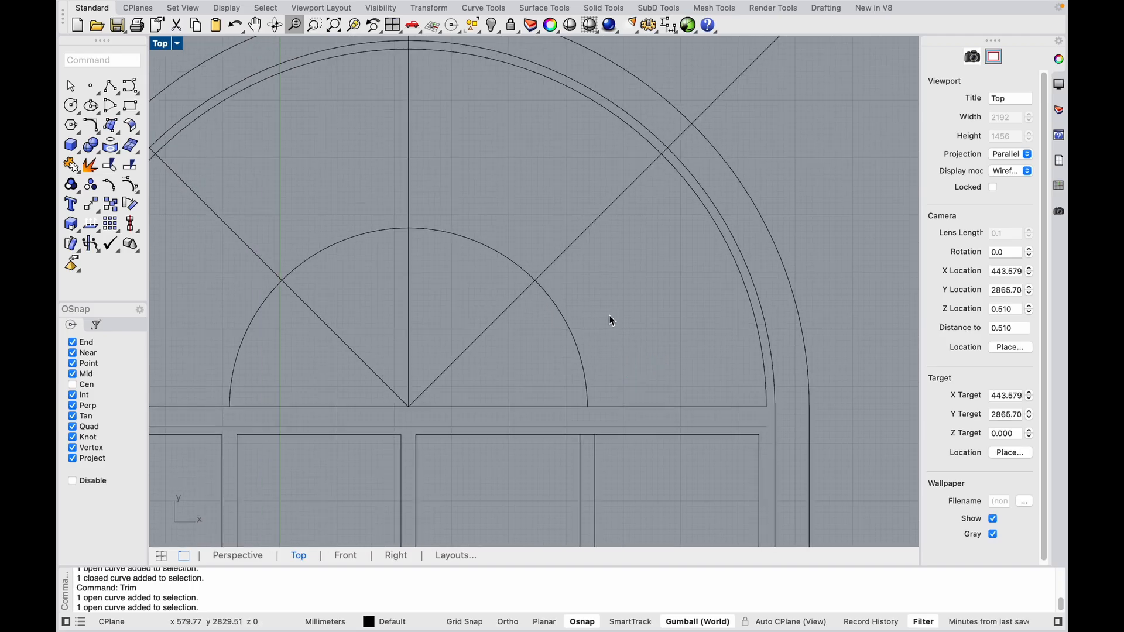
# Split the right-hand diagonal radial line, using the inner semicircle and the innermost arch arc as cutting objects
pyautogui.click(574, 323)
pyautogui.click(645, 295)
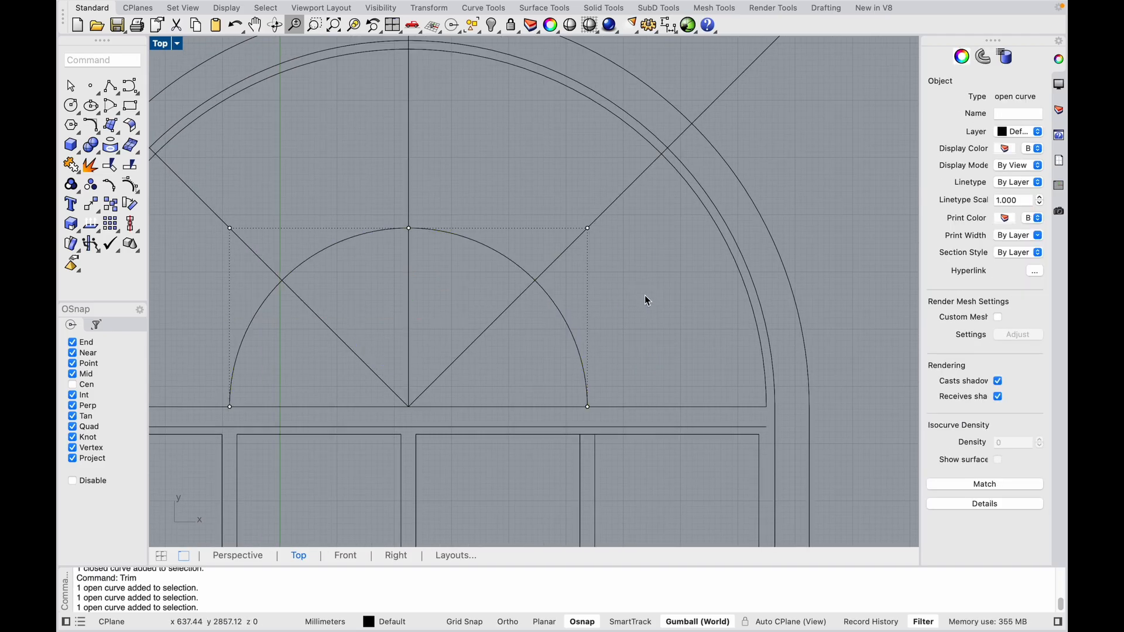
pyautogui.click(677, 176)
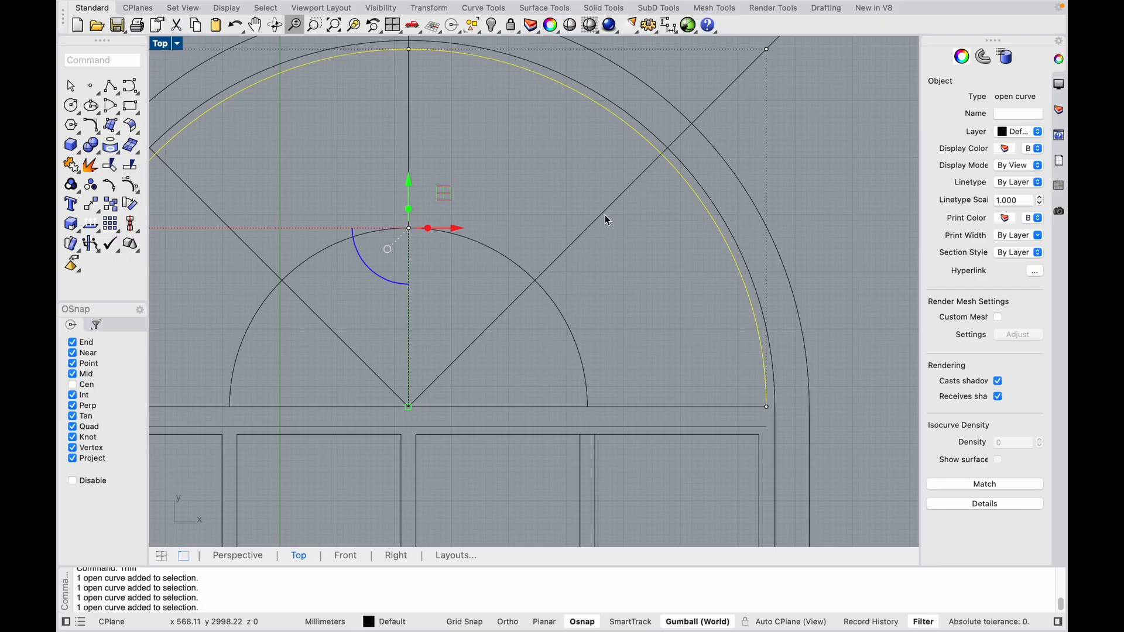
pyautogui.write('Split')
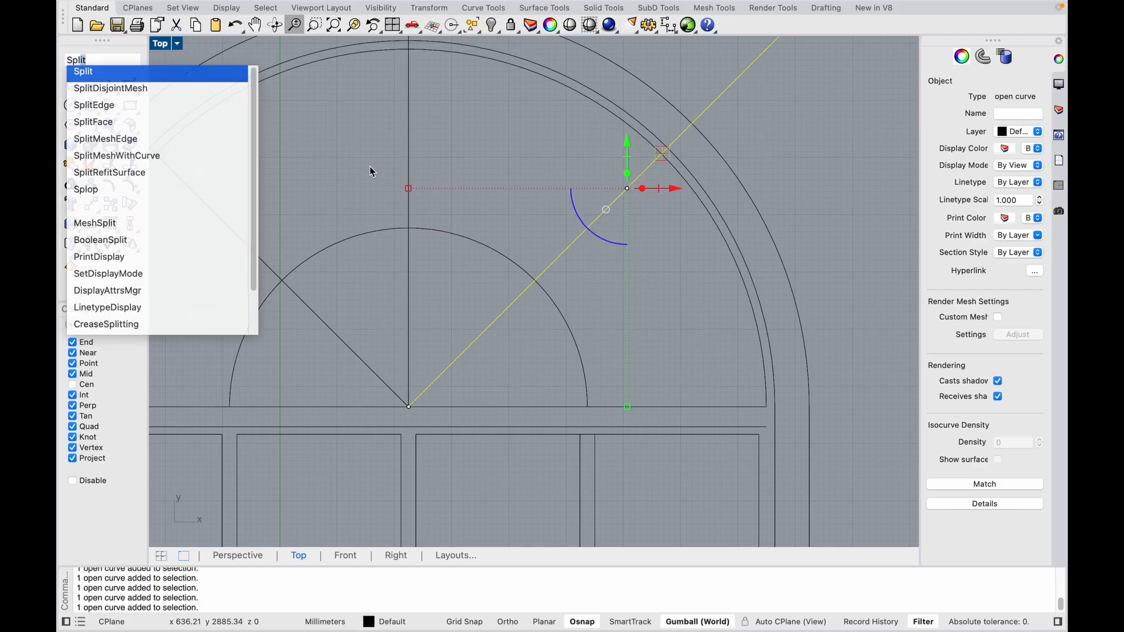
pyautogui.press('Return')
pyautogui.click(557, 309)
pyautogui.click(689, 182)
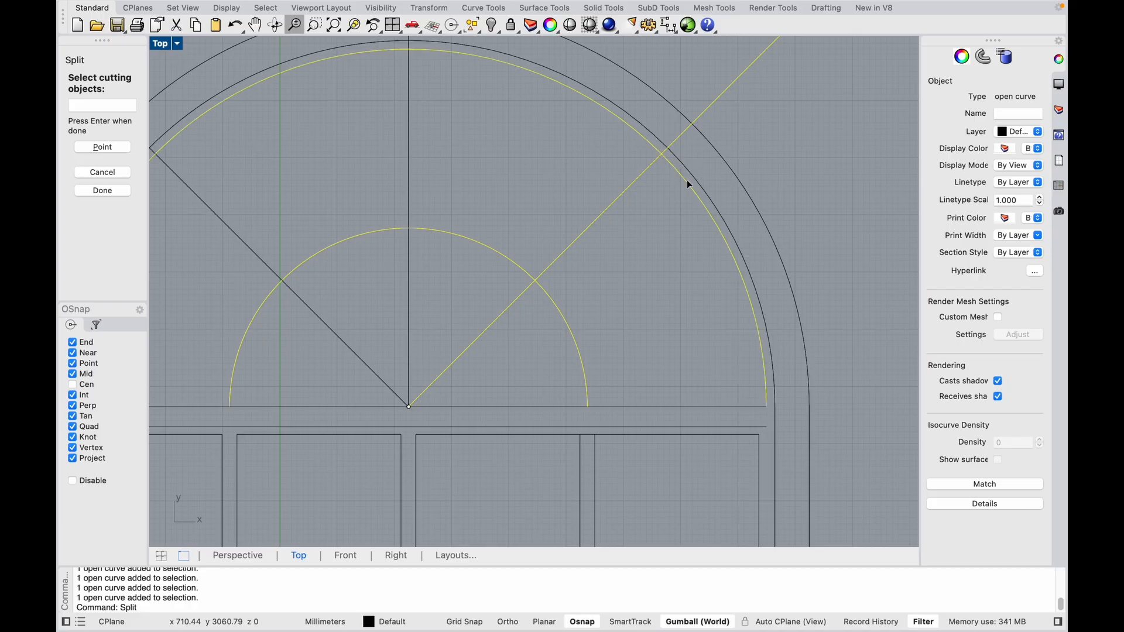
pyautogui.press('Return')
pyautogui.click(522, 391)
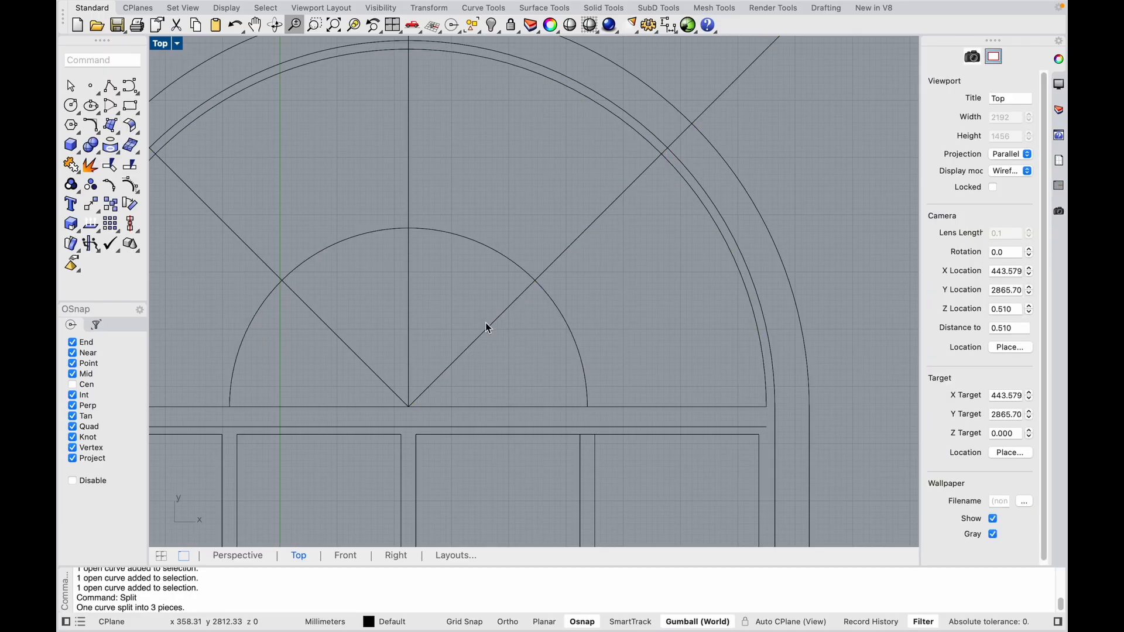
# Delete the piece of the right-hand diagonal that extends beyond the innermost arch arc
pyautogui.click(487, 324)
pyautogui.click(597, 215)
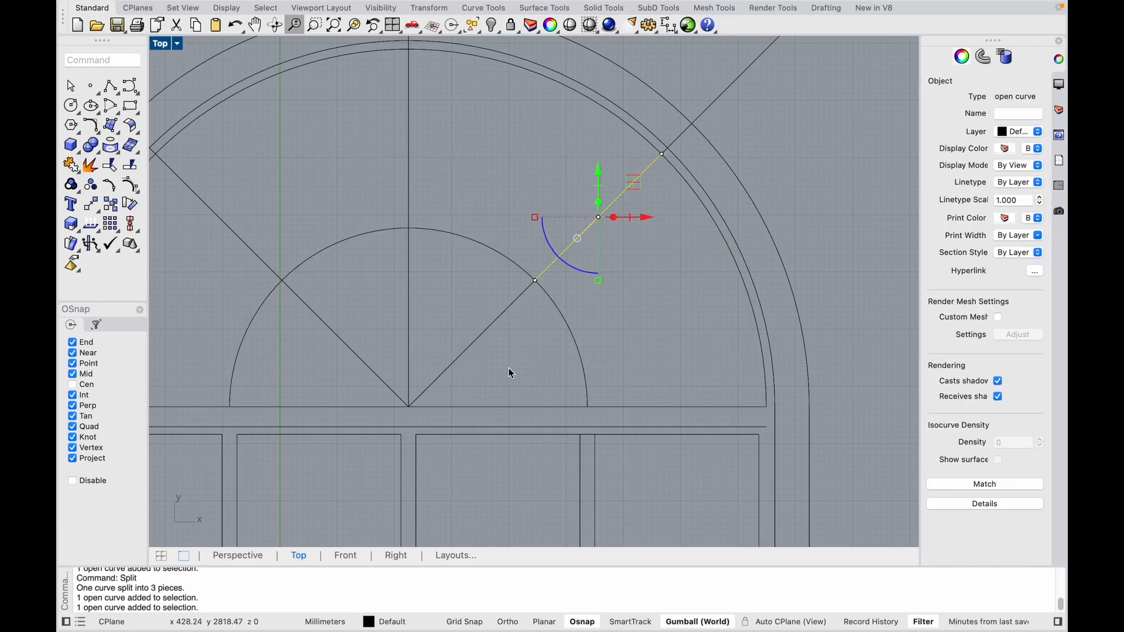
pyautogui.scroll(3, 628, 383)
pyautogui.click(726, 152)
pyautogui.press('Delete')
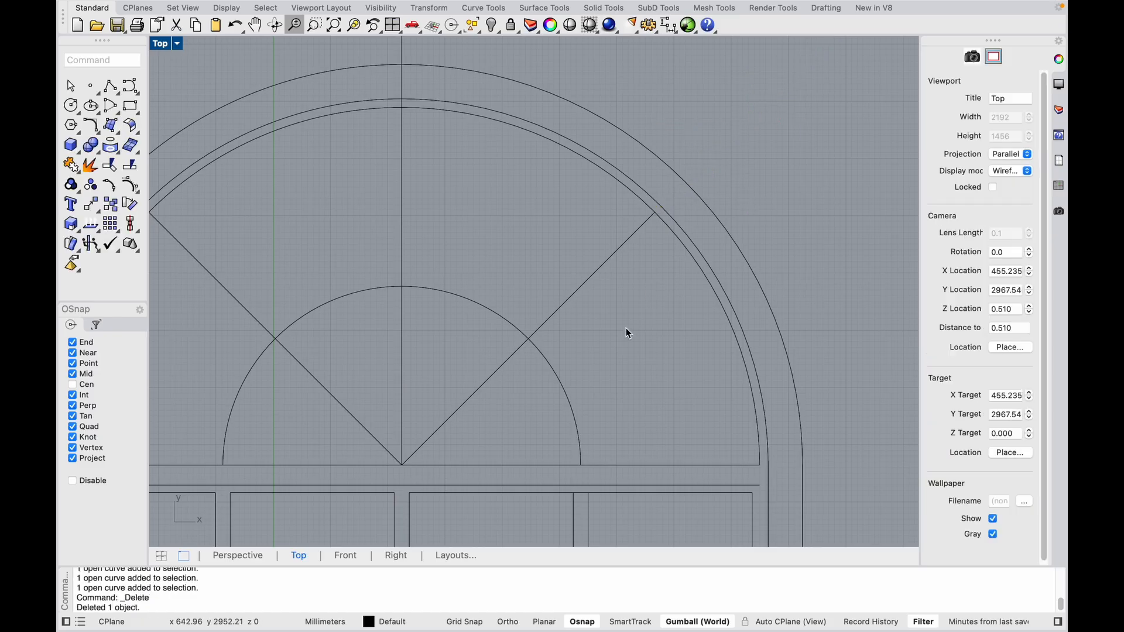
pyautogui.scroll(-3, 645, 299)
# Split the arch's horizontal base line, using the inner semicircle as the cutting object
pyautogui.click(673, 352)
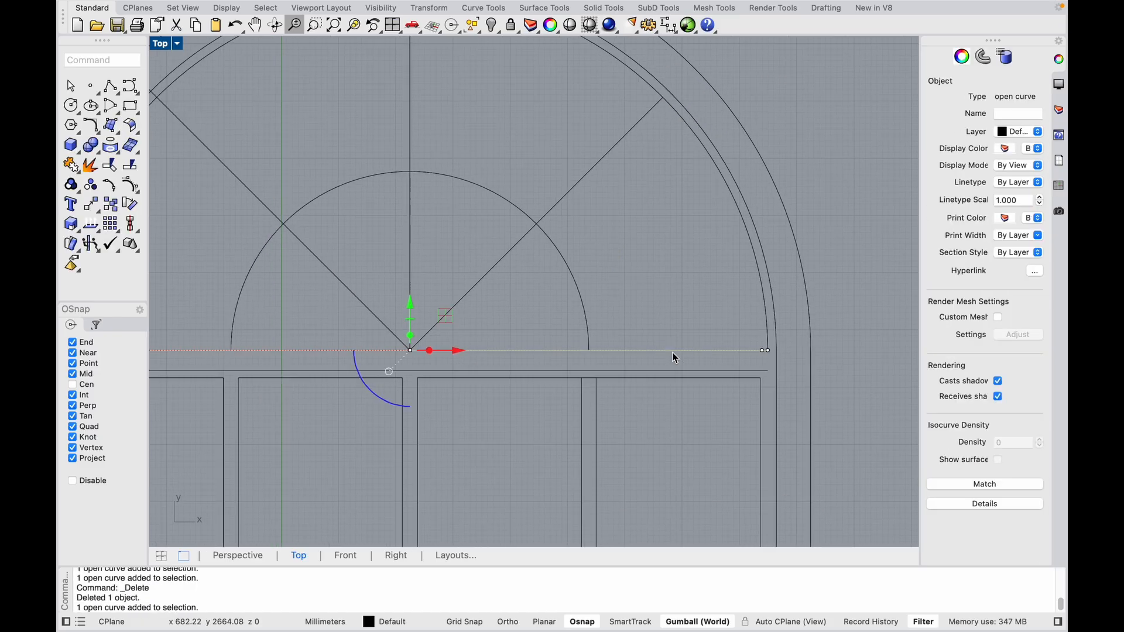
pyautogui.write('Split')
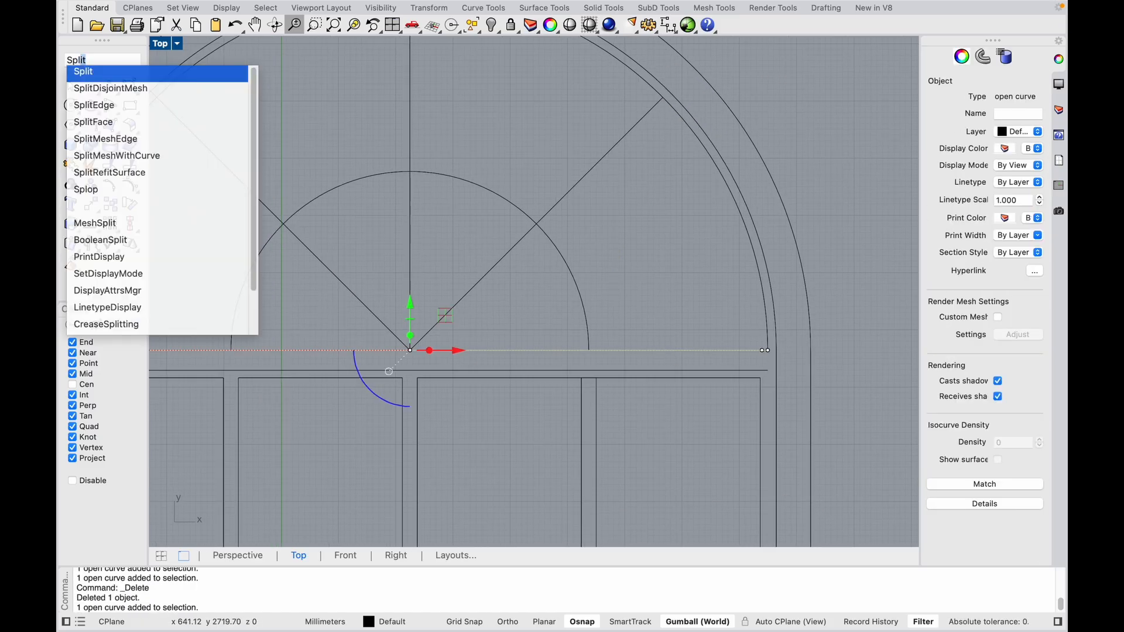
pyautogui.press('Return')
pyautogui.click(587, 317)
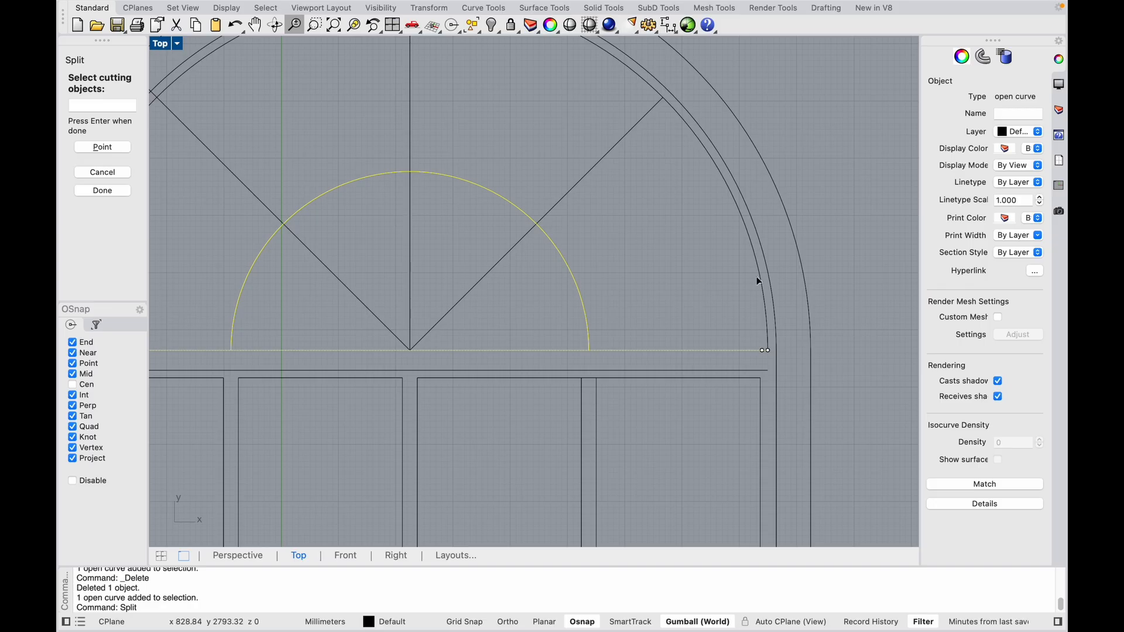
pyautogui.press('Return')
# Delete the surplus control point near the outer end of the base line's right-hand piece and check the resulting segment
pyautogui.scroll(5, 756, 339)
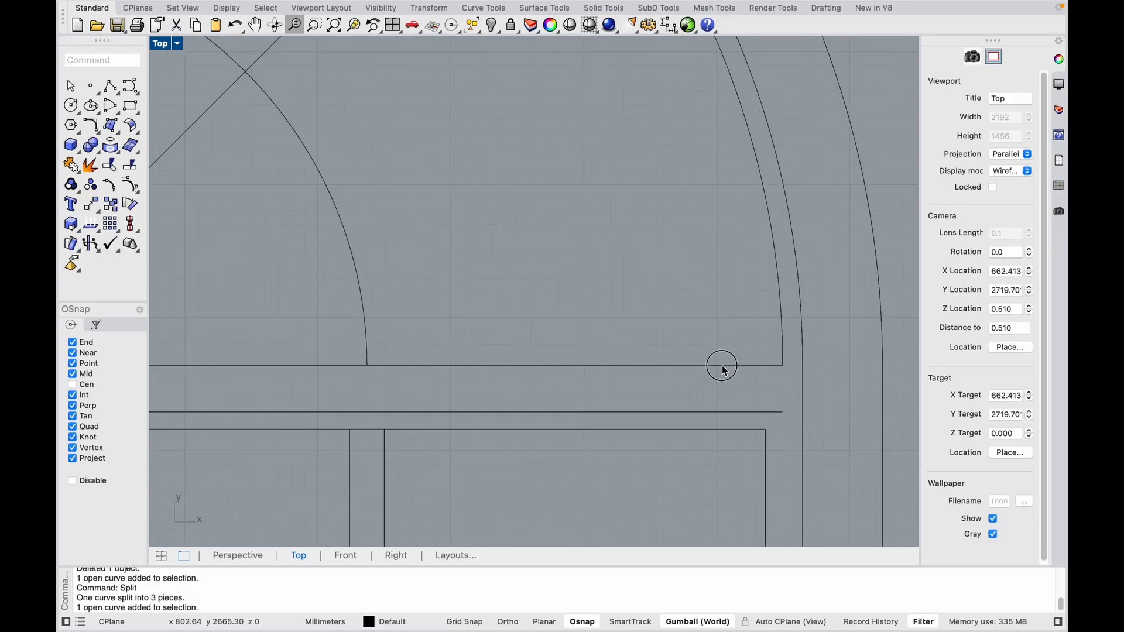
pyautogui.scroll(3, 779, 375)
pyautogui.click(746, 405)
pyautogui.press('Delete')
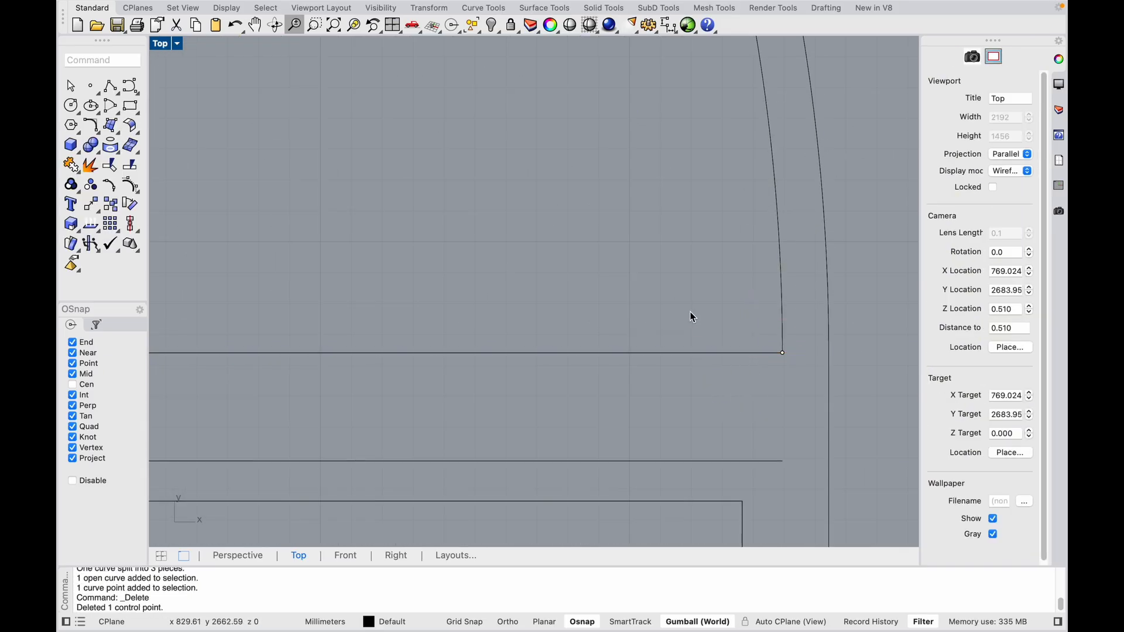
pyautogui.scroll(-4, 767, 349)
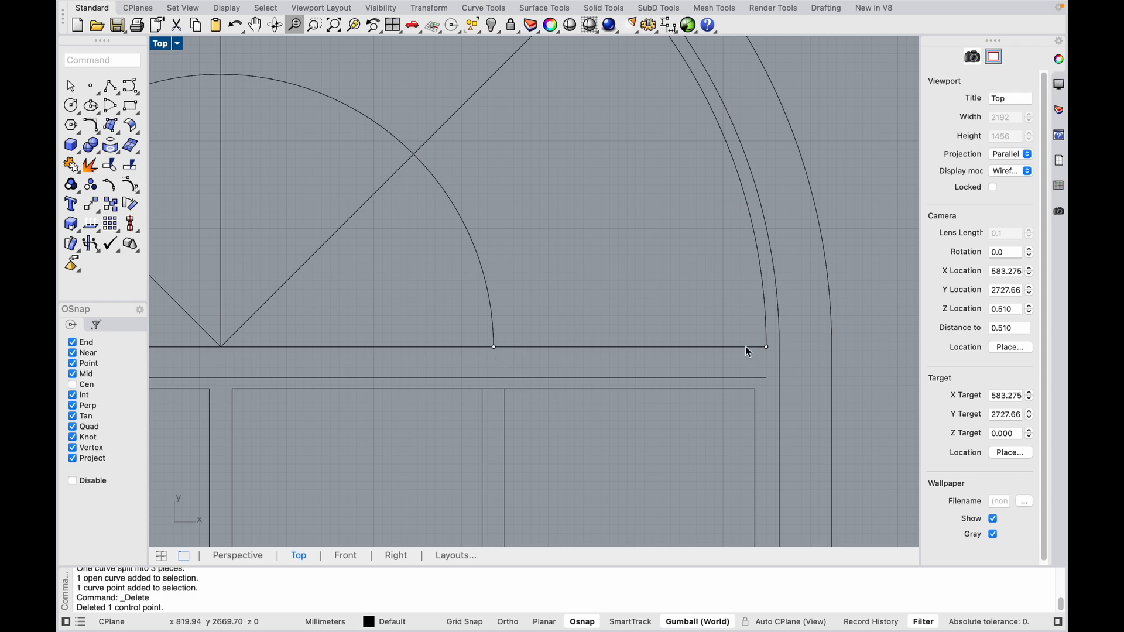
pyautogui.click(541, 347)
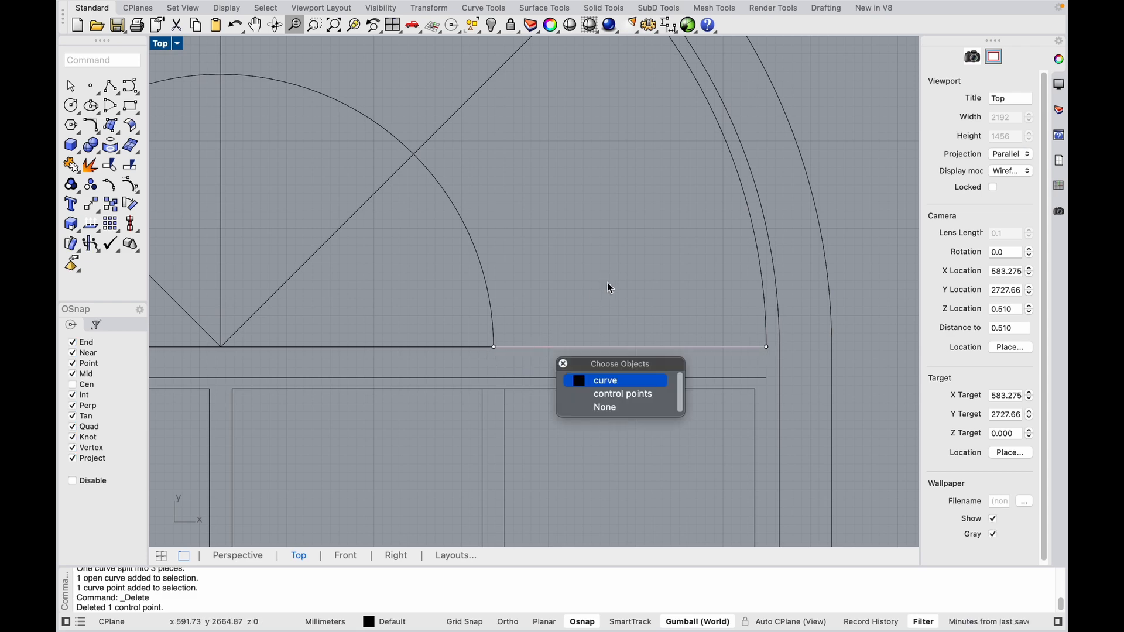
pyautogui.click(633, 287)
pyautogui.scroll(-2, 714, 285)
pyautogui.click(582, 136)
pyautogui.click(603, 183)
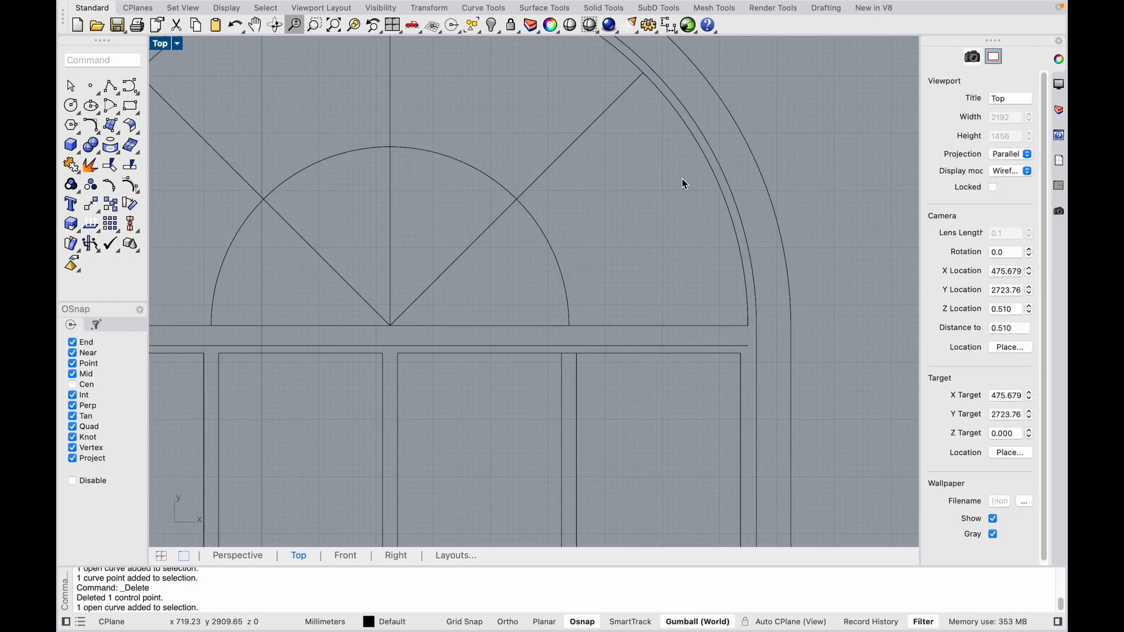
# Split the innermost arch arc, using the right-hand diagonal radial line as the cutting object
pyautogui.click(709, 167)
pyautogui.scroll(2, 659, 351)
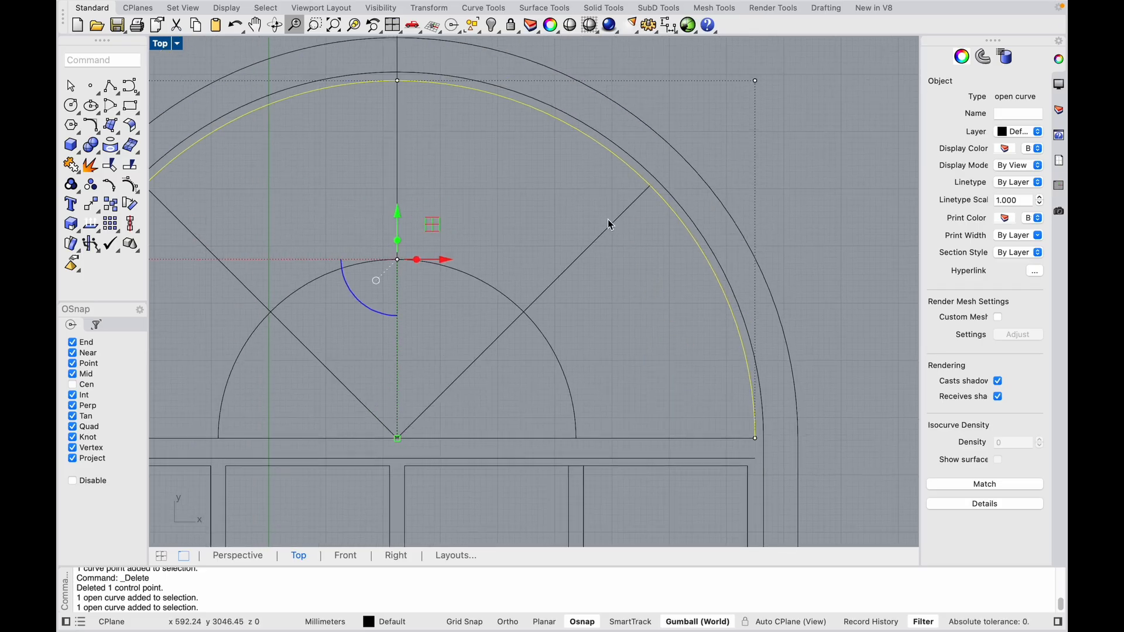
pyautogui.press('F10')
pyautogui.click(652, 275)
pyautogui.click(673, 223)
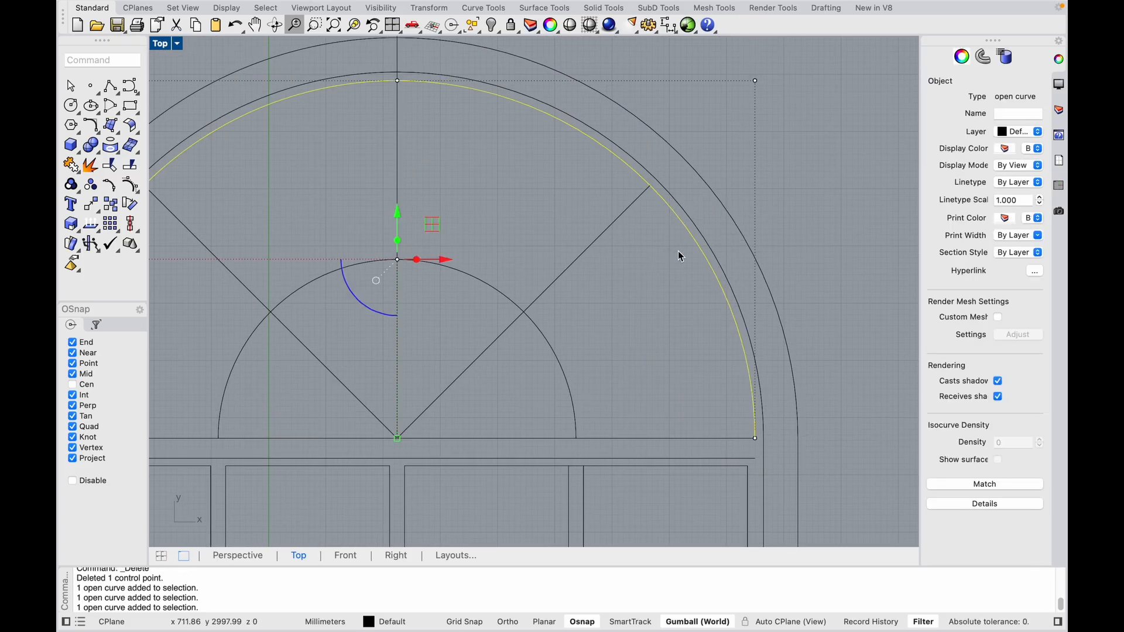
pyautogui.write('Split')
pyautogui.press('Return')
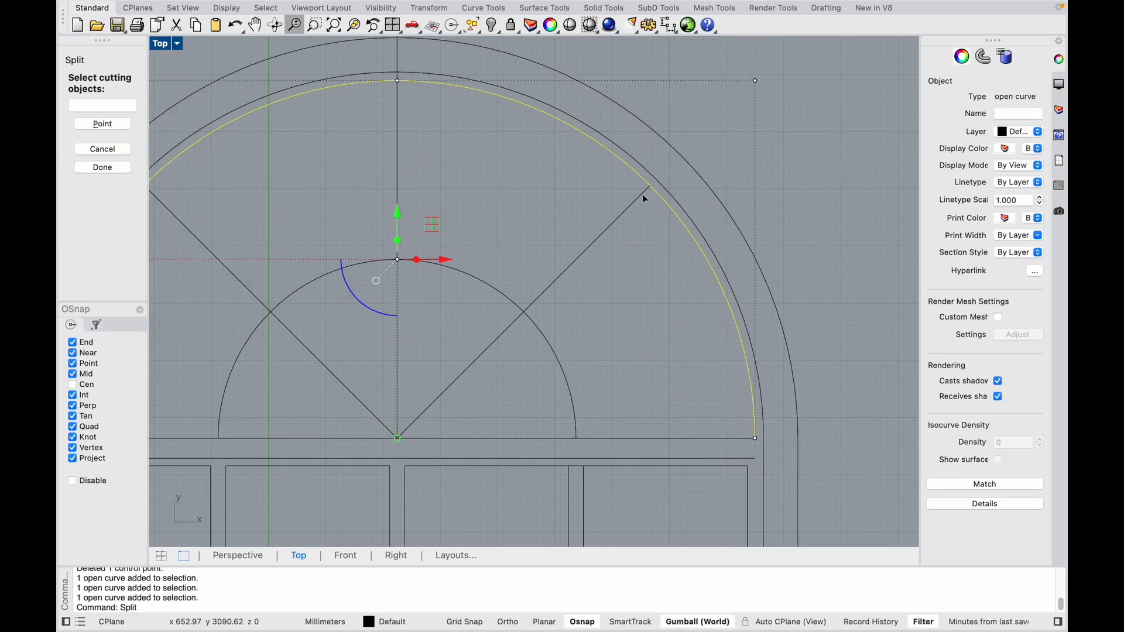
pyautogui.click(642, 195)
pyautogui.press('Return')
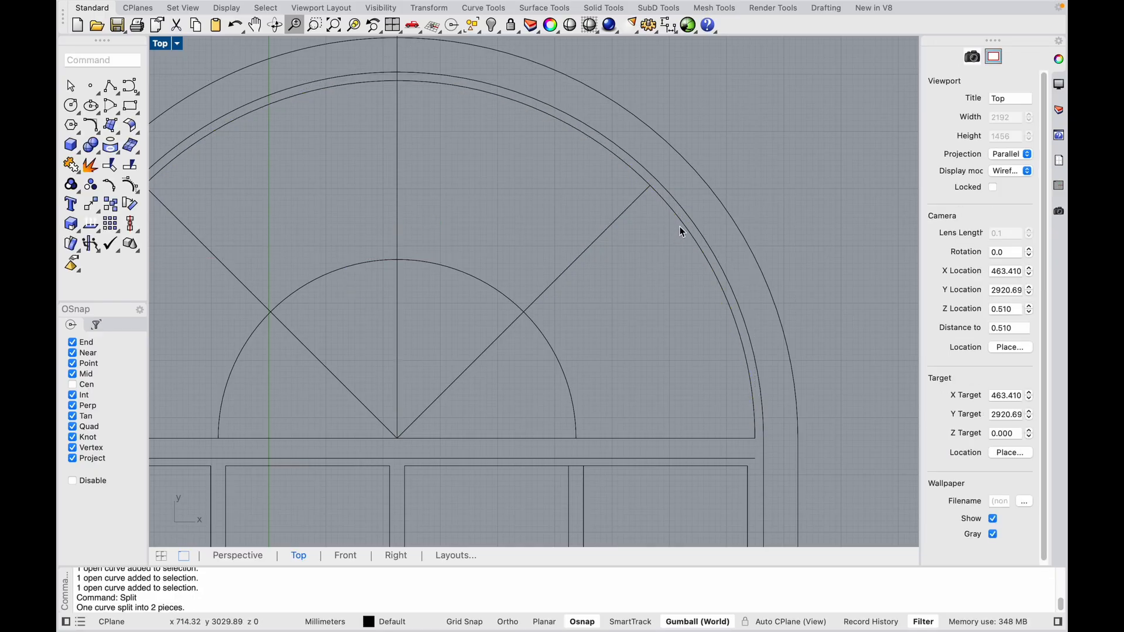
# Split the inner semicircle, using the right-hand diagonal radial line as the cutting object
pyautogui.click(680, 225)
pyautogui.keyDown('shift'); pyautogui.click(617, 219); pyautogui.keyUp('shift')
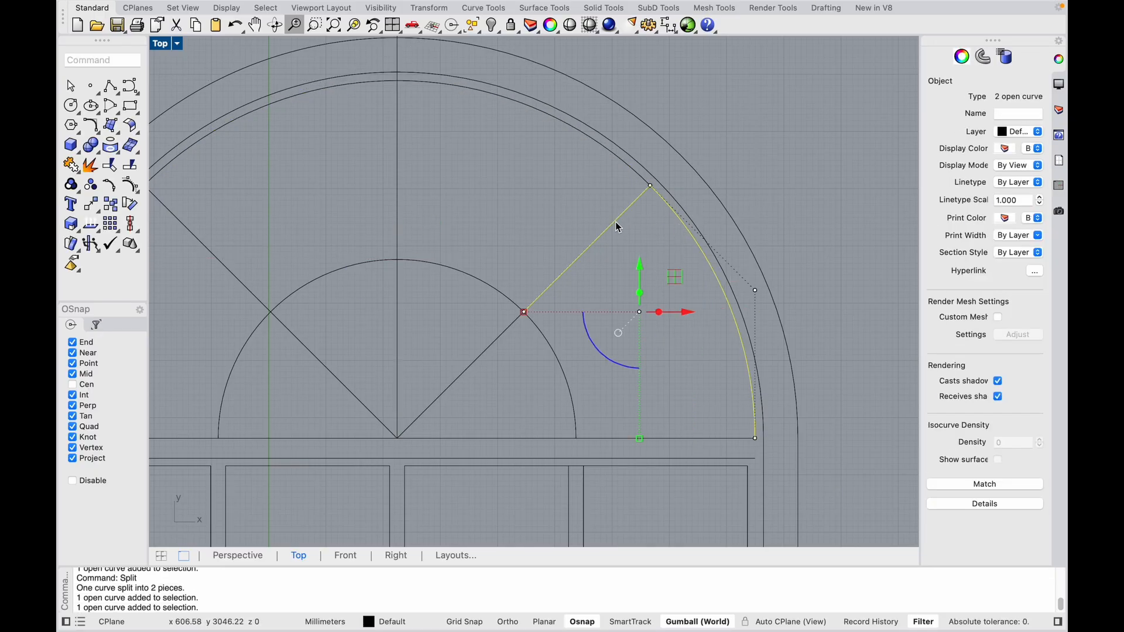
pyautogui.keyDown('shift'); pyautogui.click(557, 355); pyautogui.keyUp('shift')
pyautogui.click(589, 363)
pyautogui.click(549, 343)
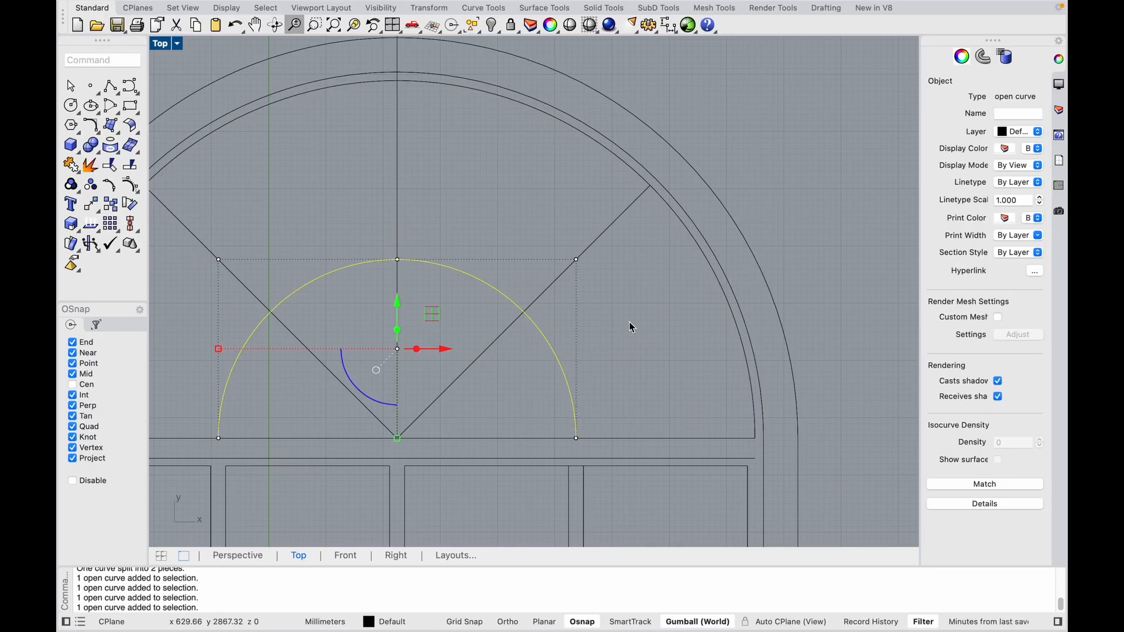
pyautogui.click(627, 322)
pyautogui.click(564, 349)
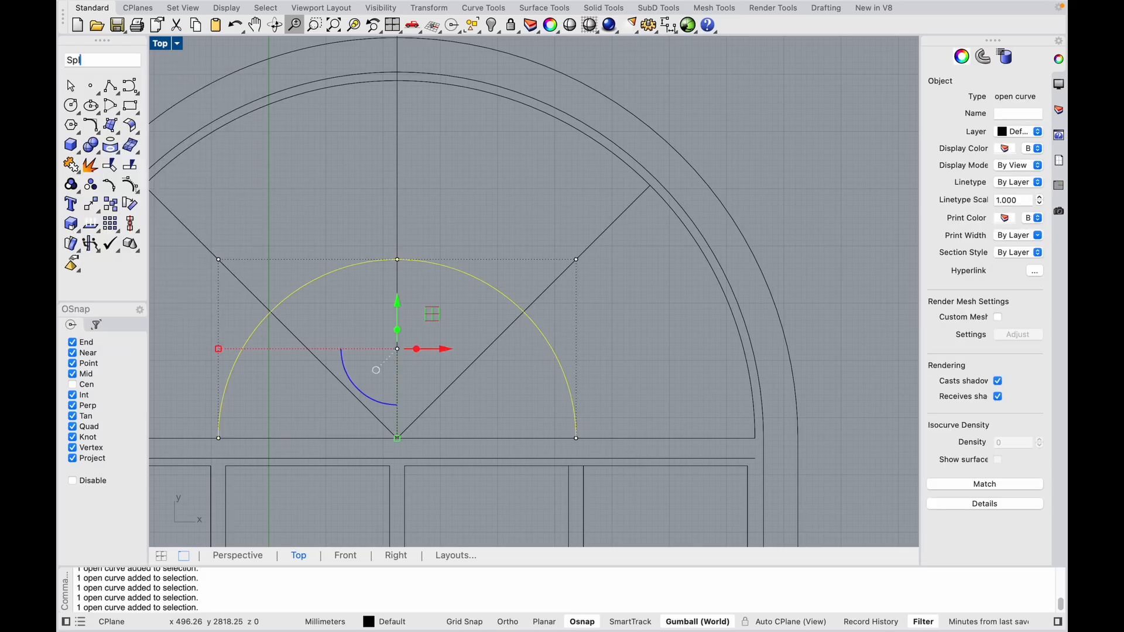
pyautogui.hotkey('ctrl', 'shift', 's')
pyautogui.click(545, 291)
pyautogui.press('Return')
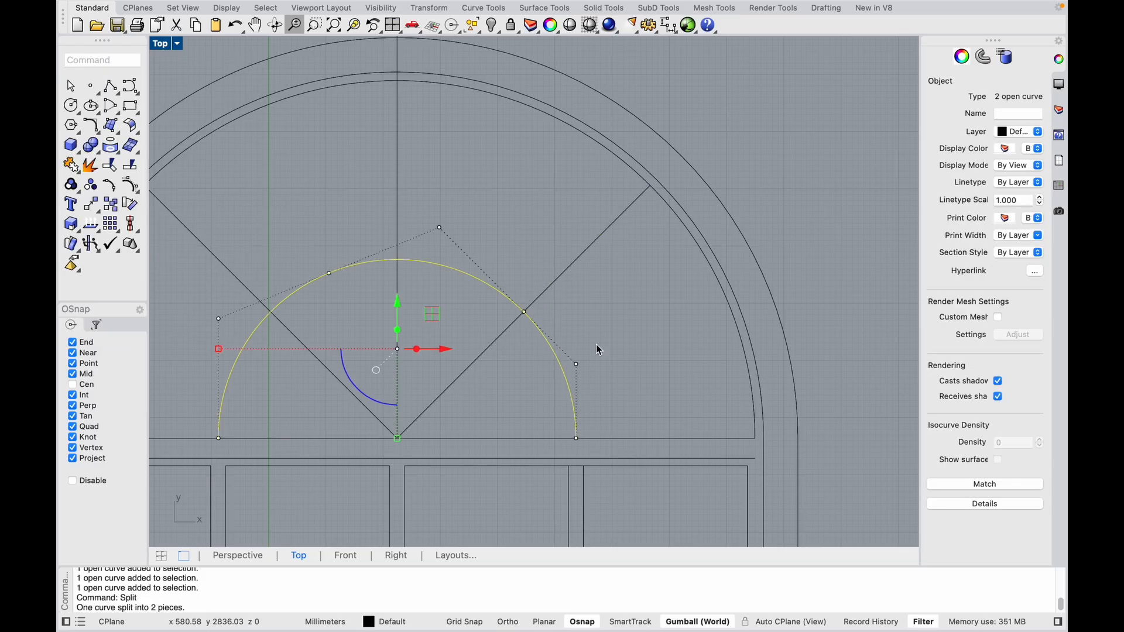
# Join the right-hand sector's outer diagonal, two arc pieces and outer base segment into one closed pane outline
pyautogui.click(596, 344)
pyautogui.click(560, 364)
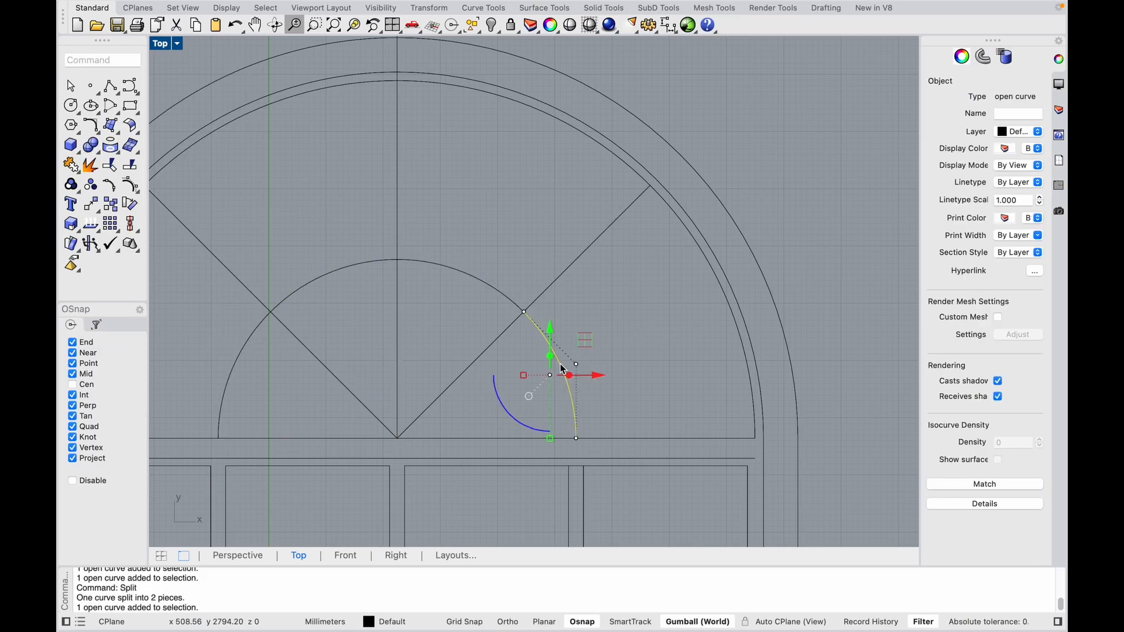
pyautogui.click(575, 262)
pyautogui.click(698, 246)
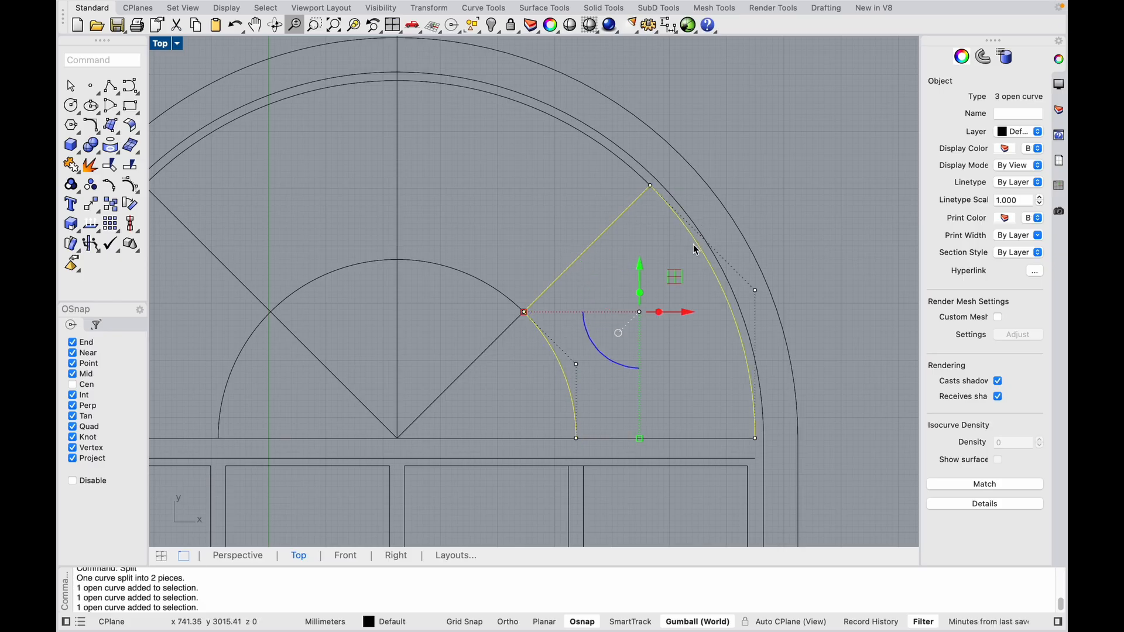
pyautogui.click(684, 441)
pyautogui.write('Joi')
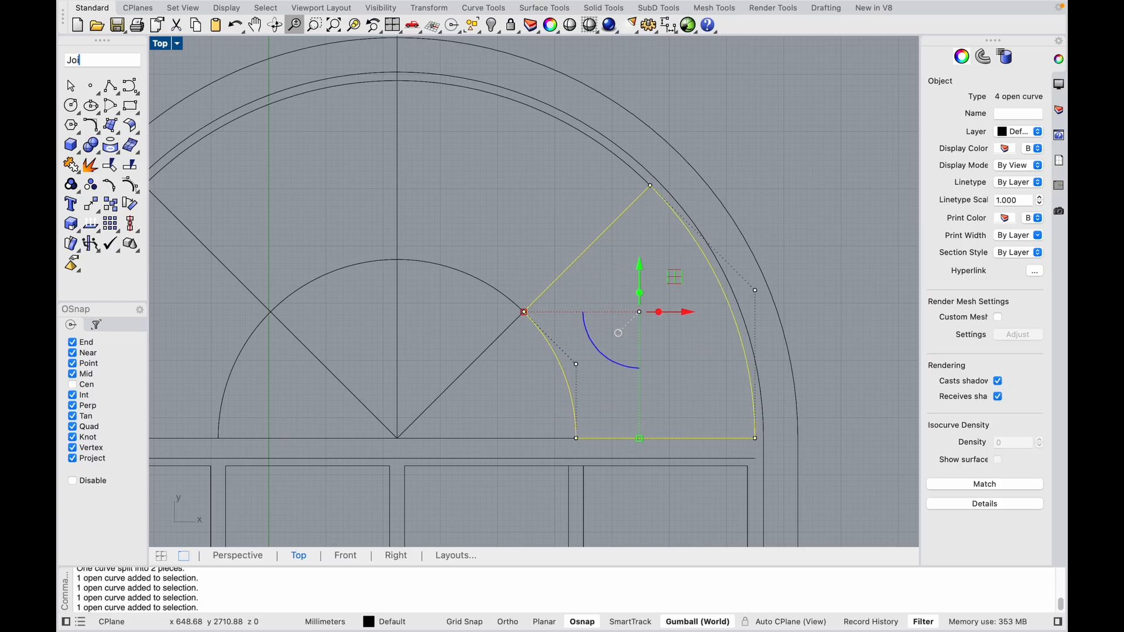
pyautogui.press('Return')
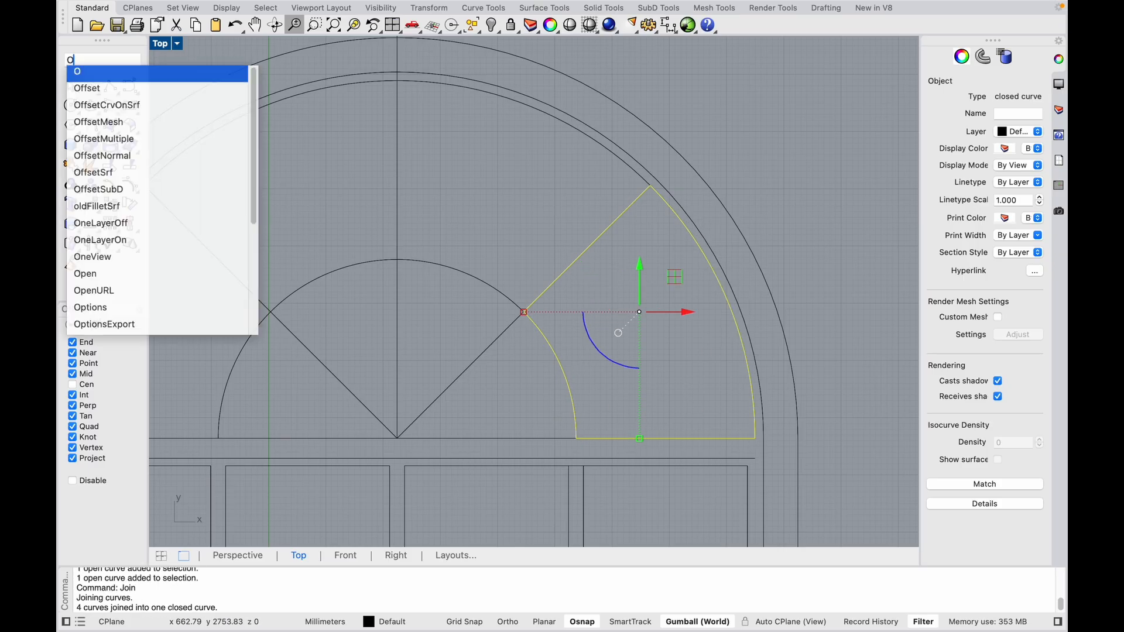
# Offset the closed outer pane outline inward by 13 mm with sharp corners
pyautogui.write('Off')
pyautogui.press('Return')
pyautogui.scroll(-10, 624, 227)
pyautogui.scroll(8, 646, 335)
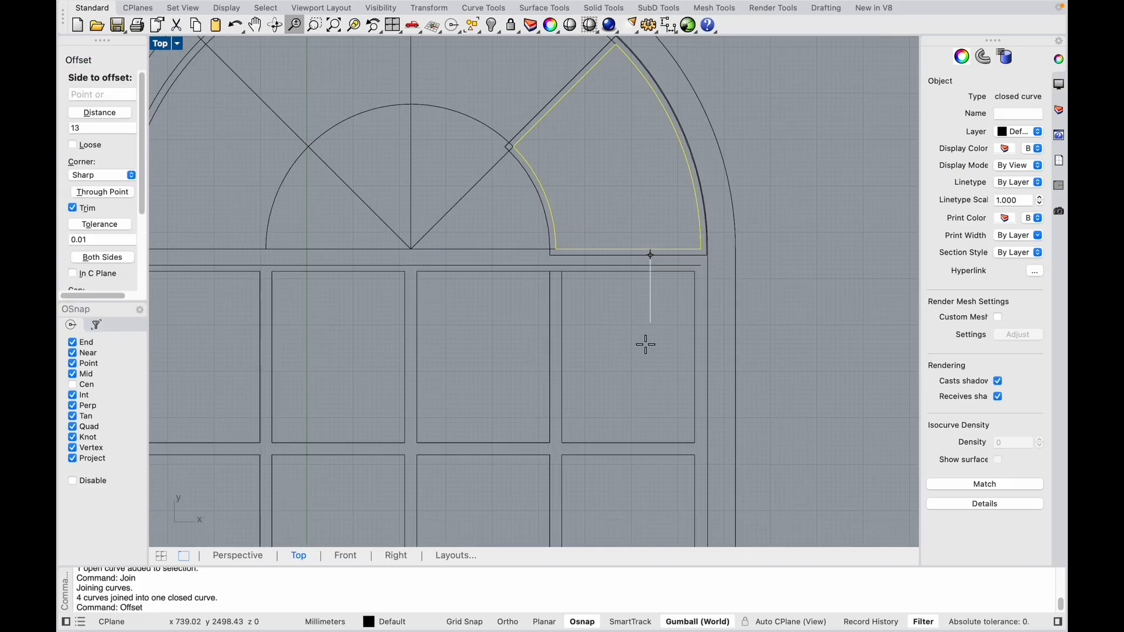
pyautogui.scroll(-10, 553, 275)
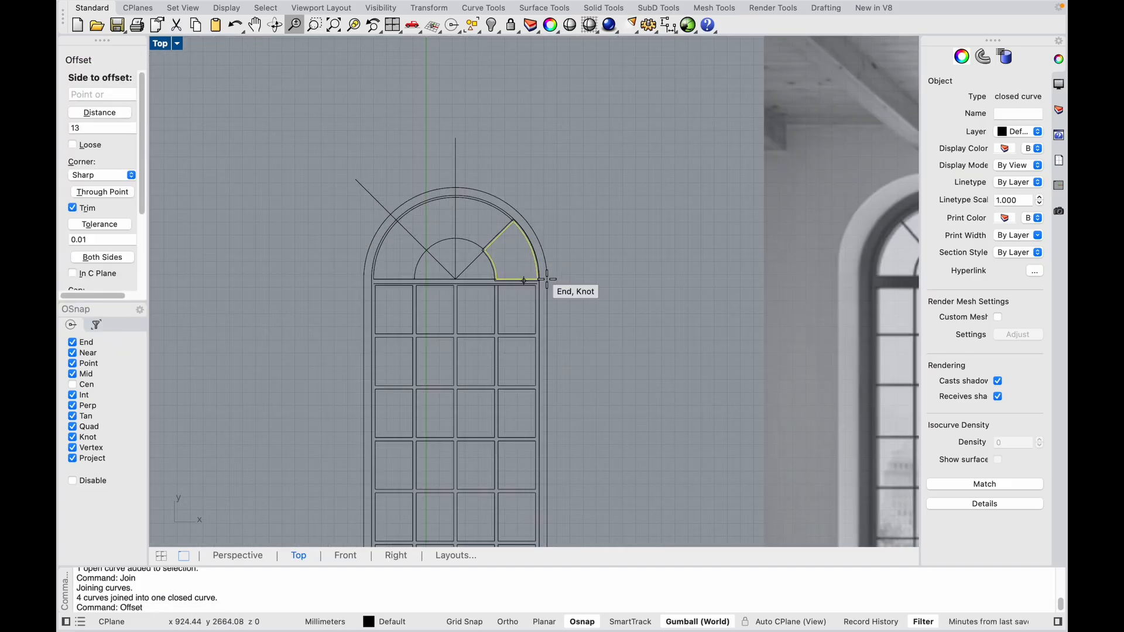
pyautogui.scroll(8, 755, 258)
pyautogui.scroll(-8, 760, 301)
pyautogui.scroll(8, 701, 275)
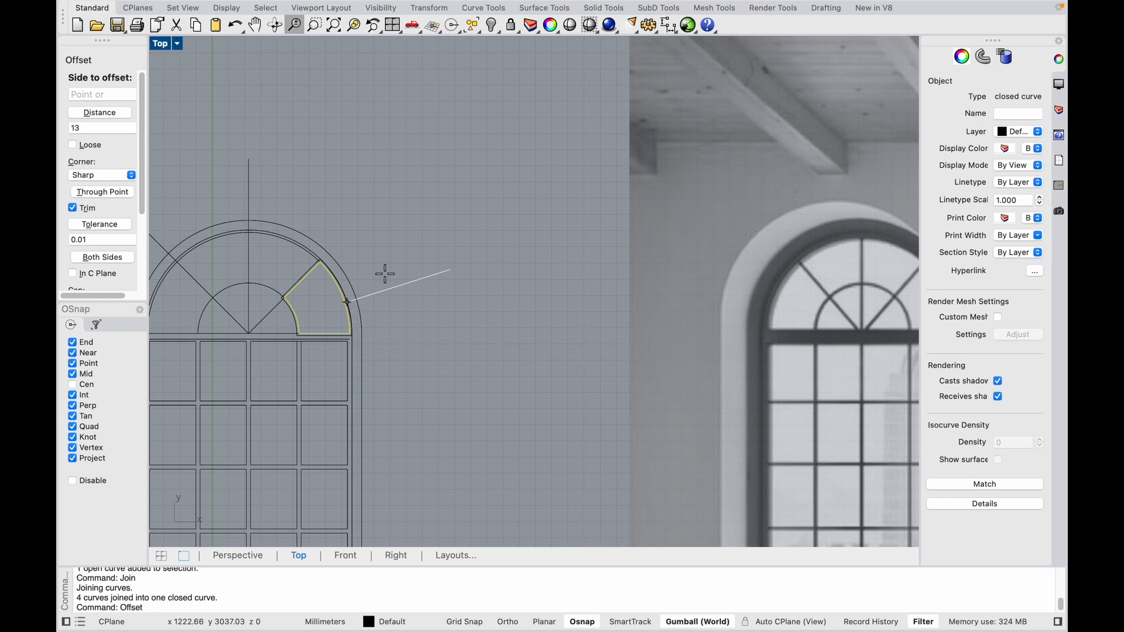
pyautogui.scroll(8, 595, 201)
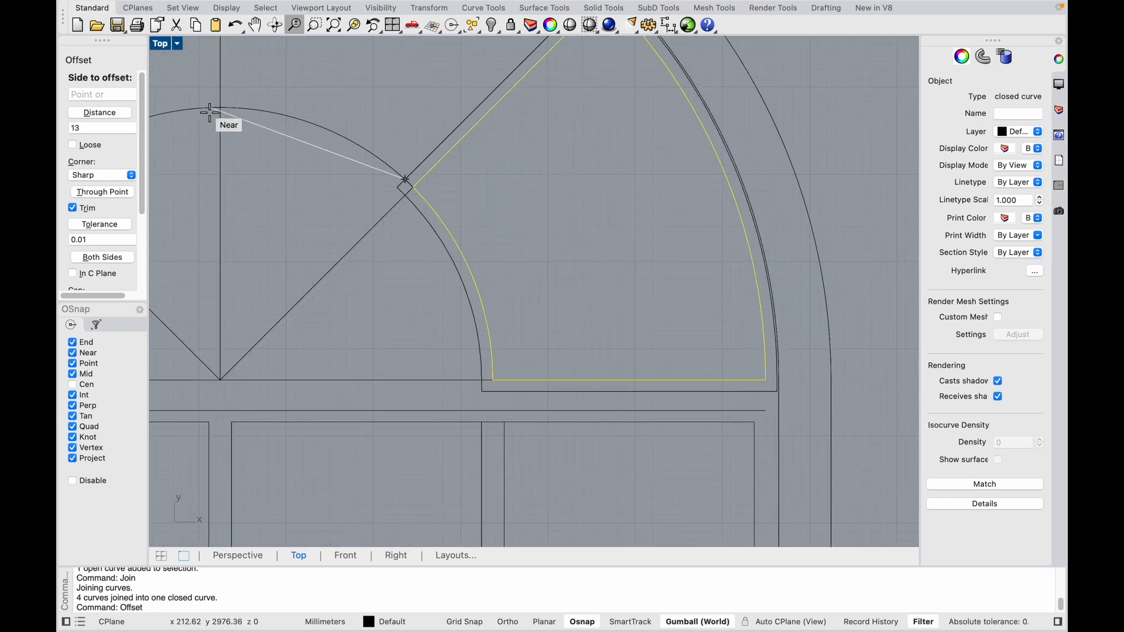
pyautogui.scroll(-5, 527, 256)
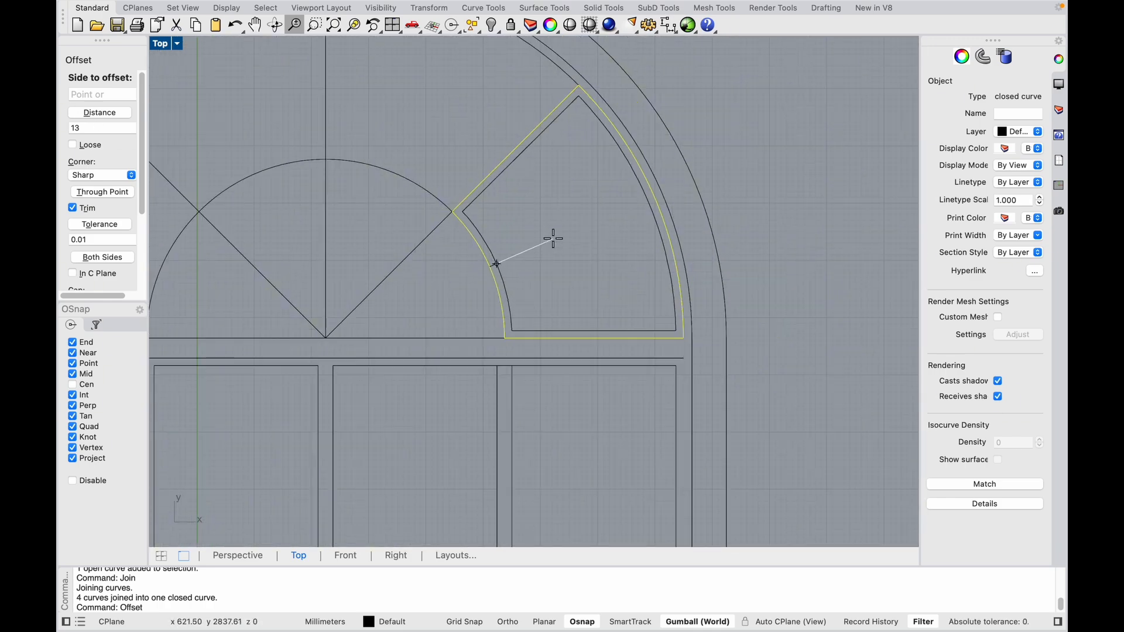
pyautogui.click(454, 331)
pyautogui.click(442, 289)
pyautogui.scroll(-4, 628, 247)
pyautogui.moveTo(565, 259); pyautogui.dragTo(587, 277, button='right')
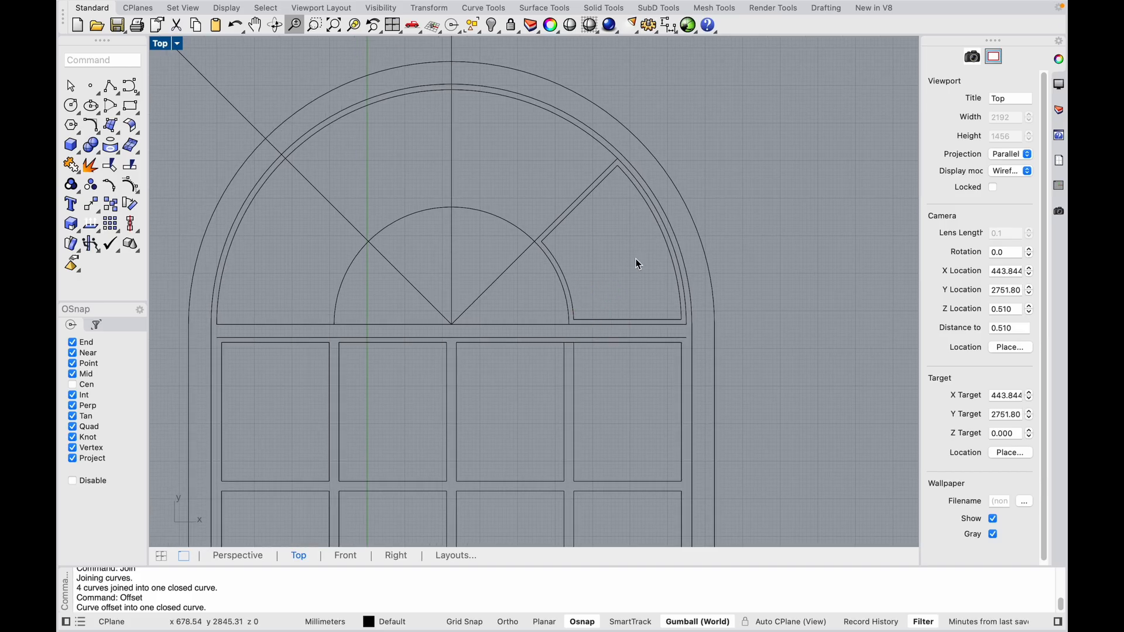
pyautogui.scroll(4, 634, 283)
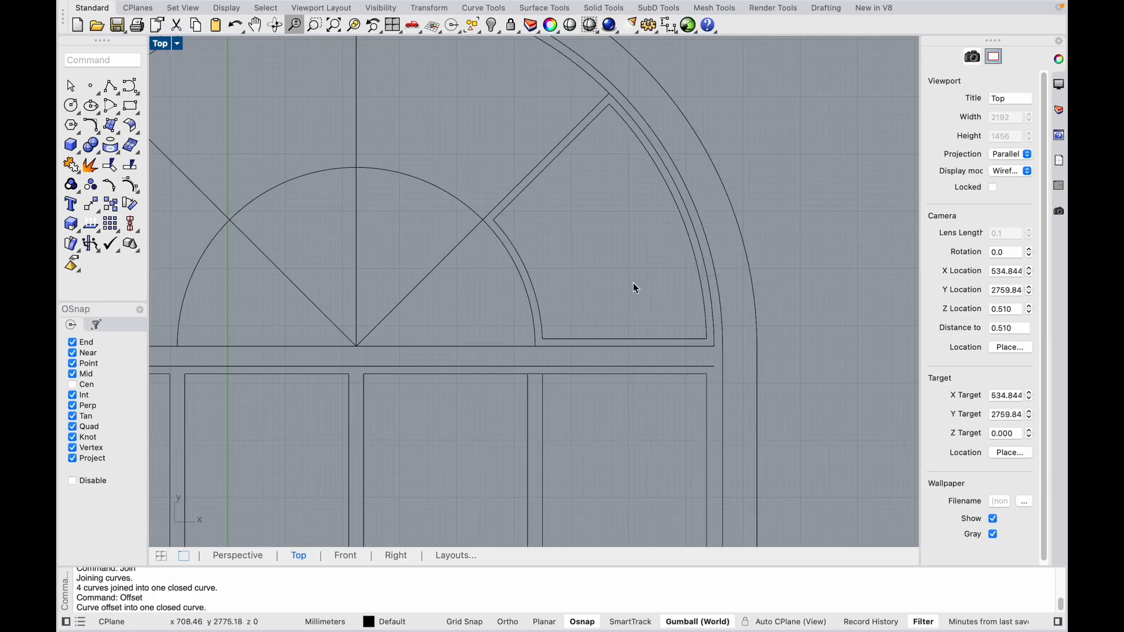
# Split the base line inside the inner semicircle at the arch centre, using the right-hand diagonal's inner piece as the cutting object
pyautogui.click(505, 251)
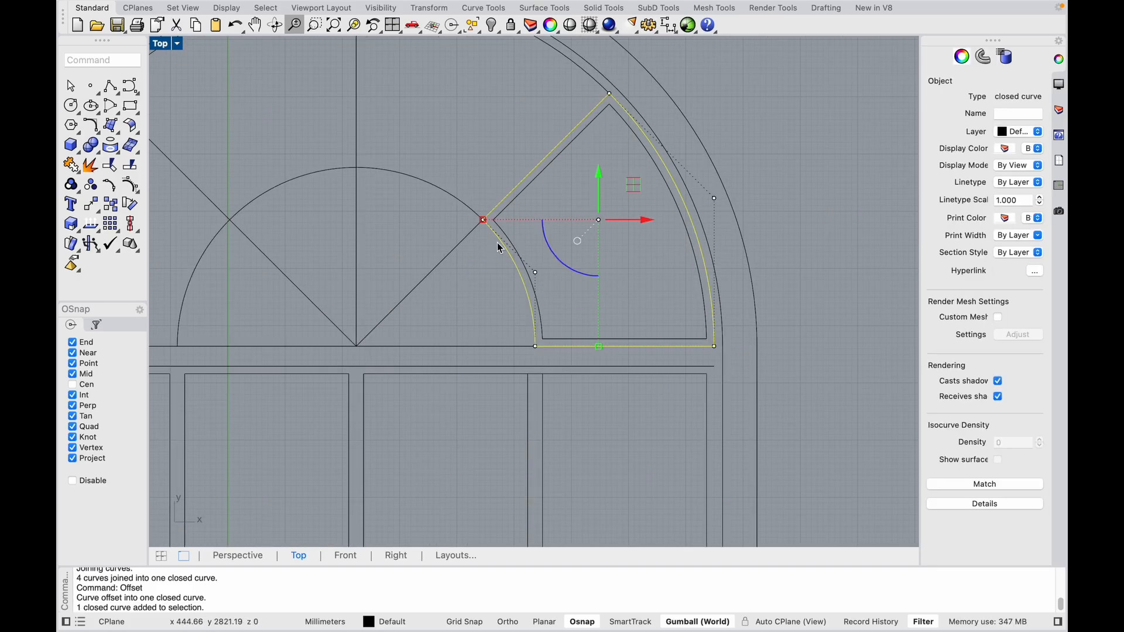
pyautogui.click(484, 329)
pyautogui.click(464, 248)
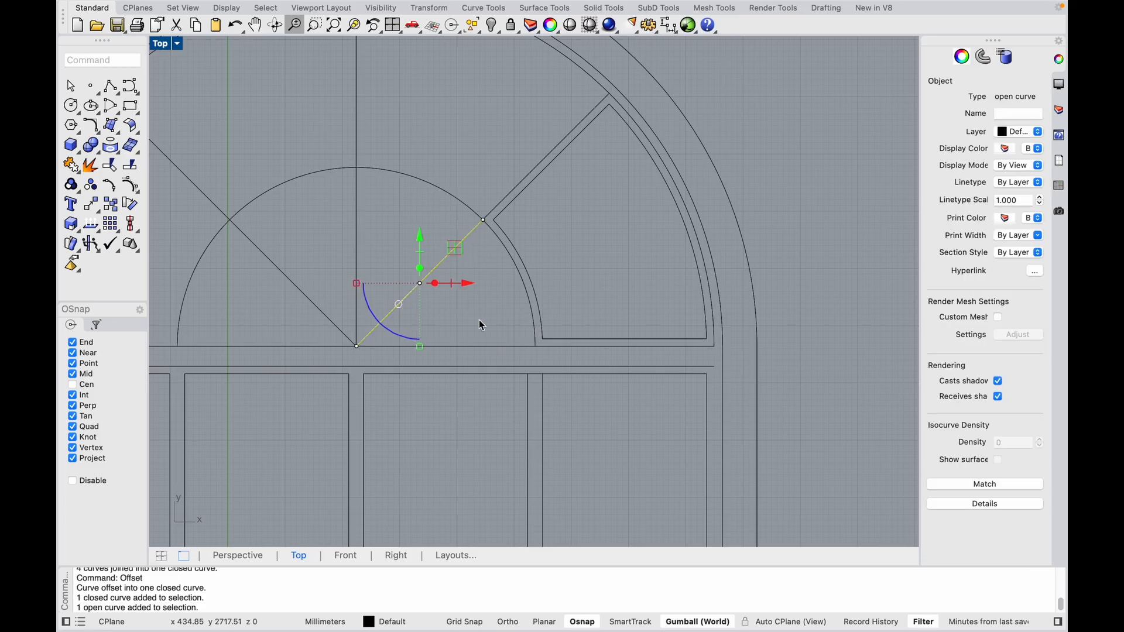
pyautogui.click(486, 347)
pyautogui.click(459, 311)
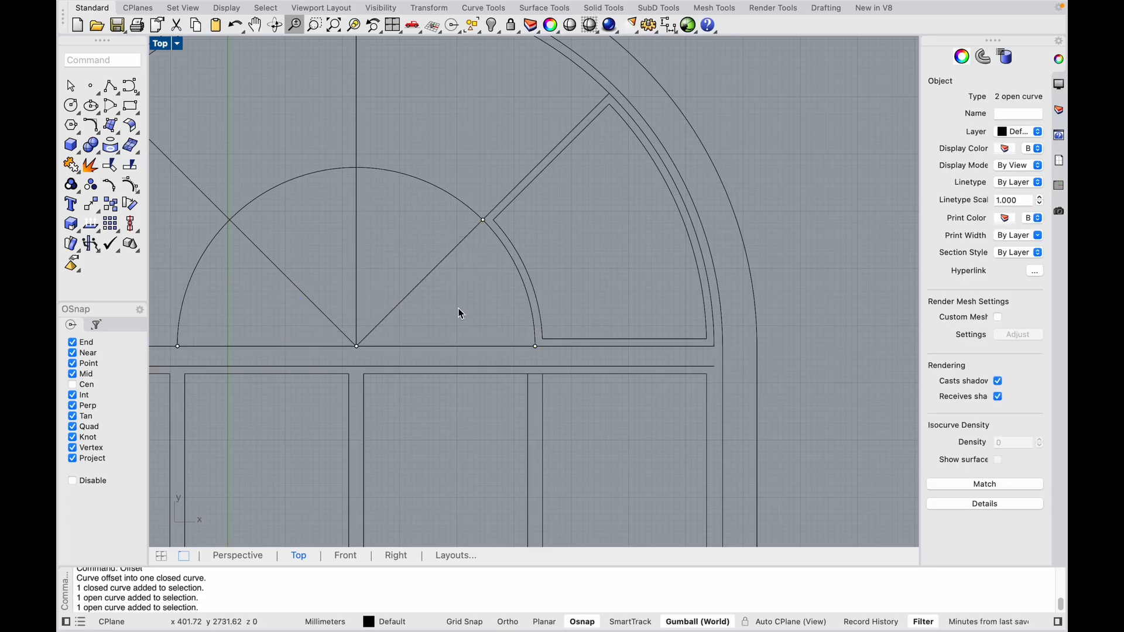
pyautogui.click(423, 347)
pyautogui.write('split')
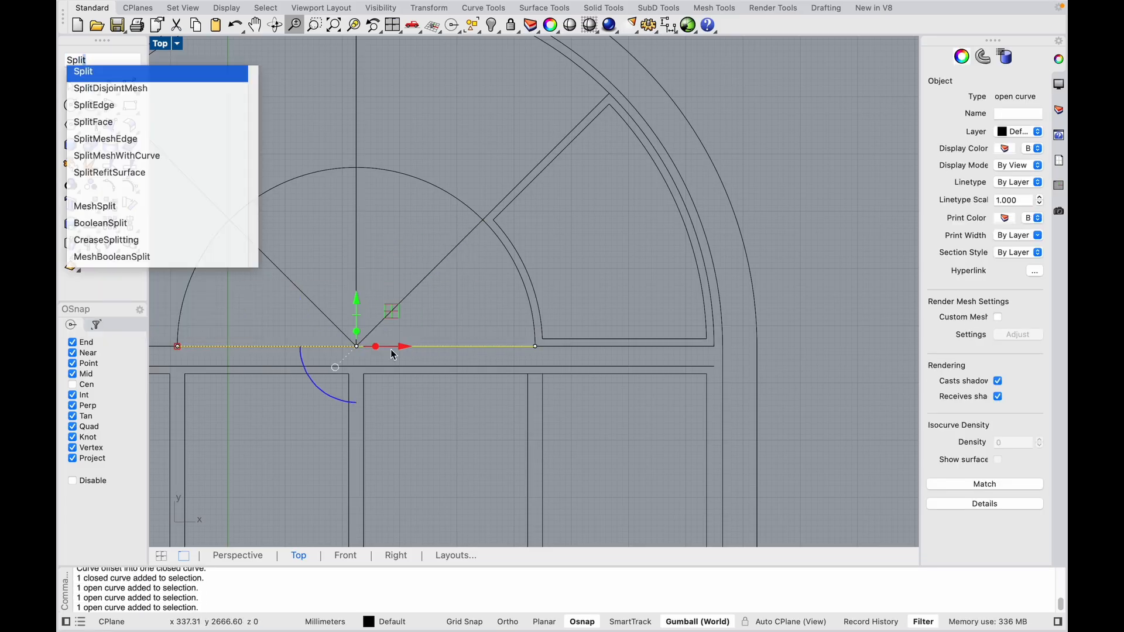
pyautogui.press('Return')
pyautogui.click(416, 291)
pyautogui.press('Return')
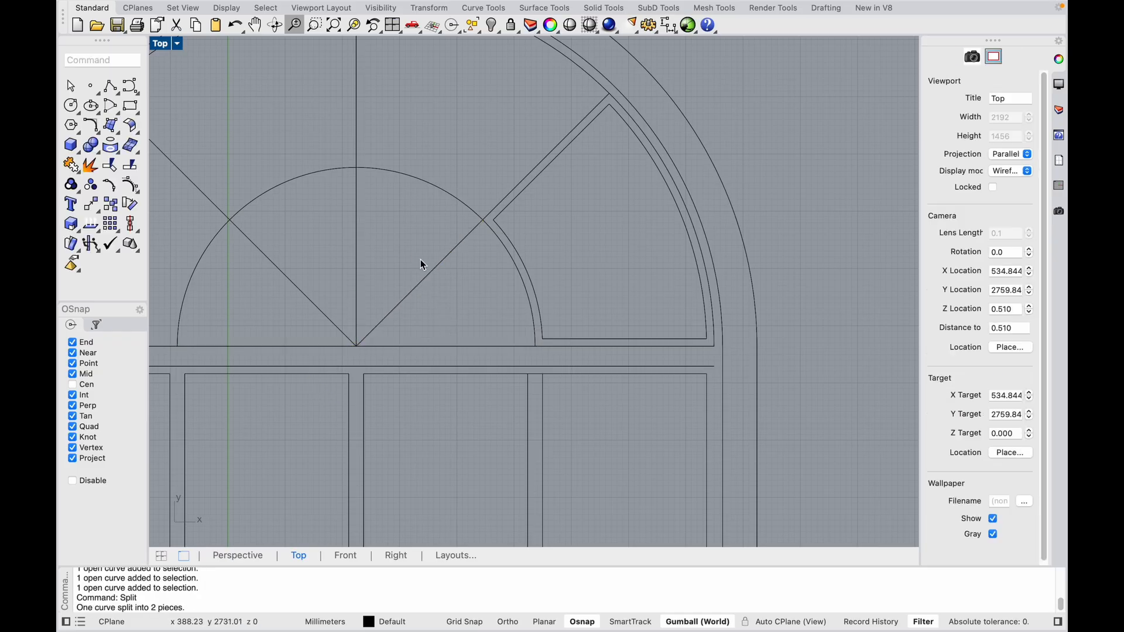
# Join the right-hand diagonal's inner piece with the base segment running from the arch centre to the inner semicircle
pyautogui.click(454, 251)
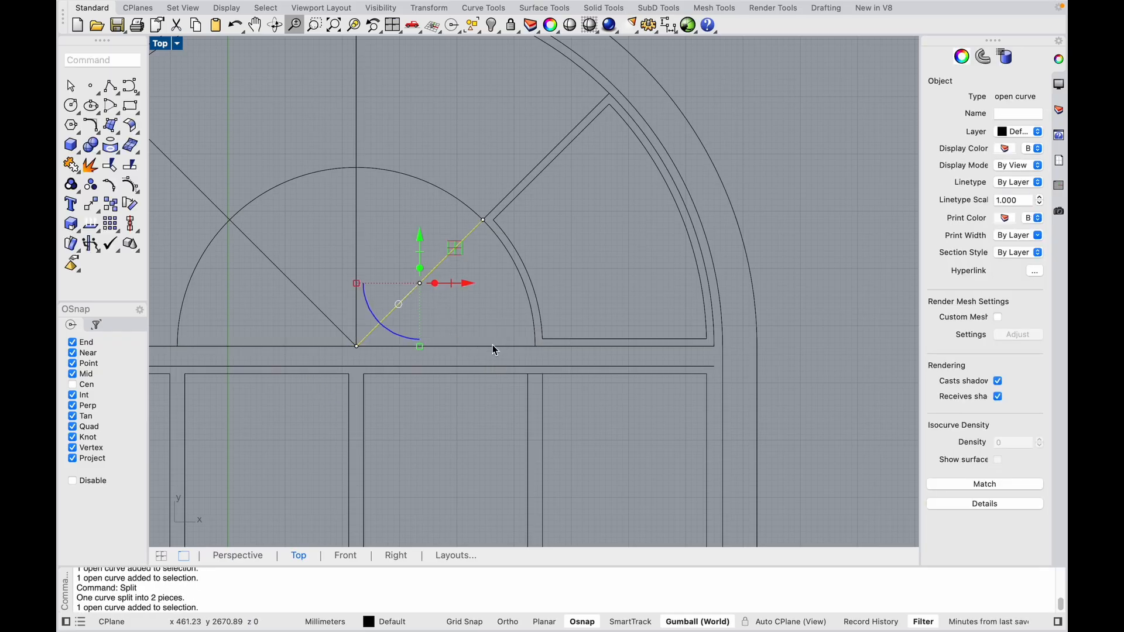
pyautogui.click(493, 346)
pyautogui.write('join')
pyautogui.press('Return')
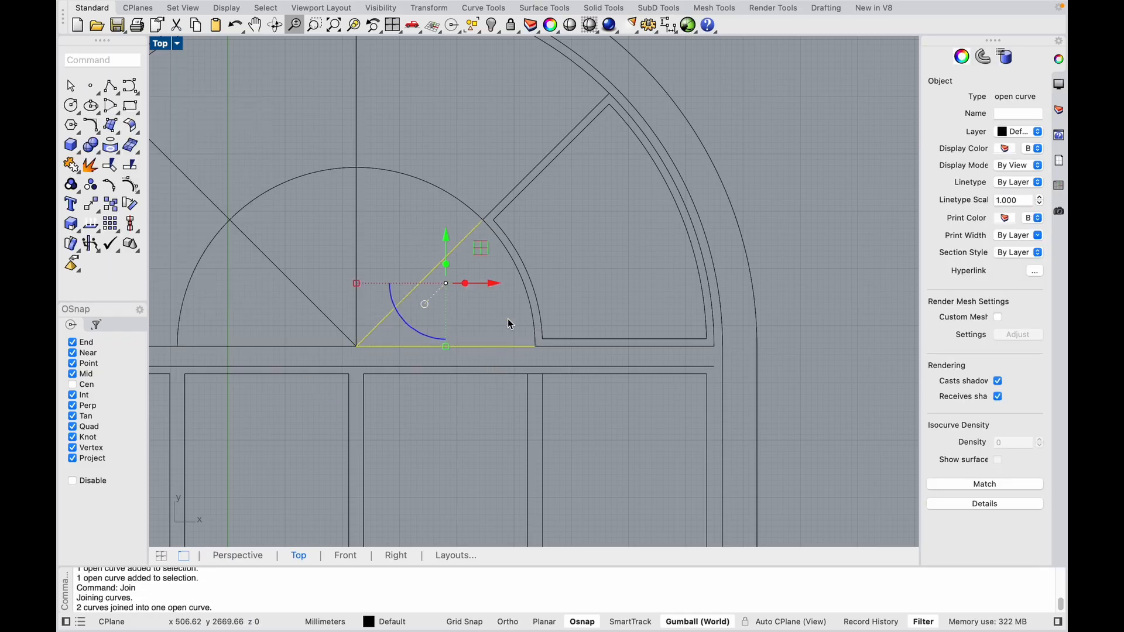
# Explode the closed outer pane outline of the right-hand sector into separate segments
pyautogui.click(524, 289)
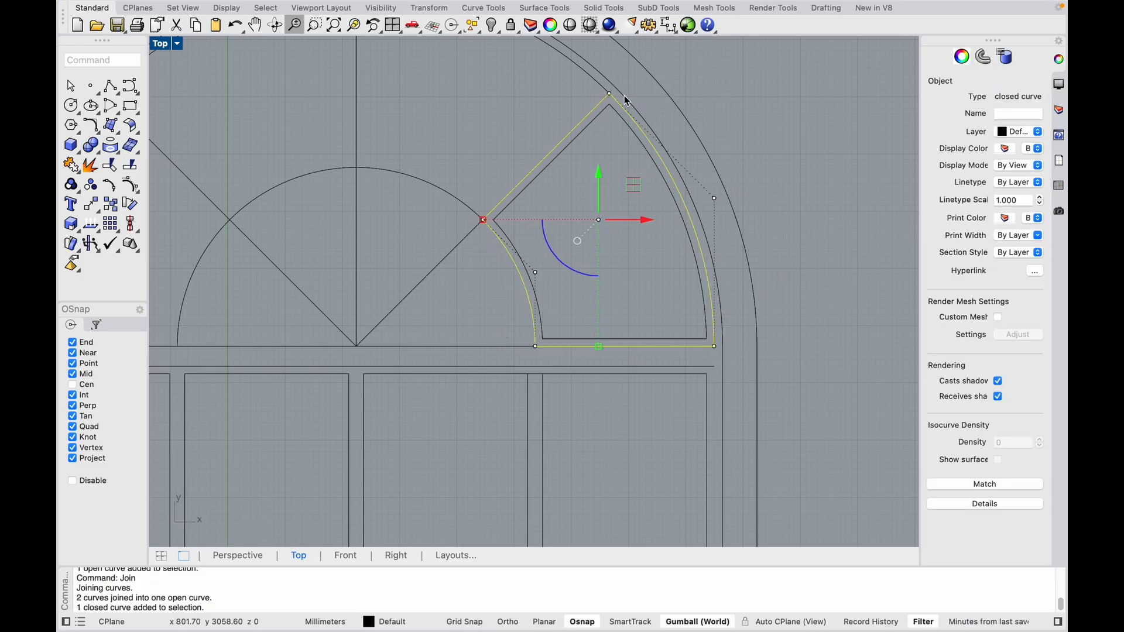
pyautogui.click(90, 165)
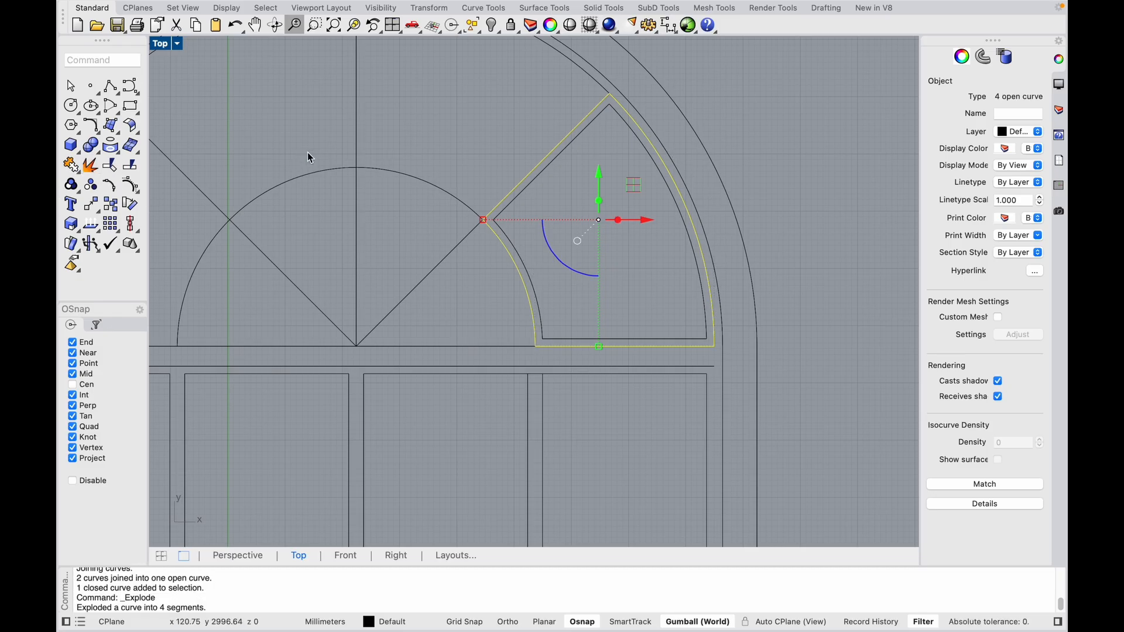
pyautogui.click(502, 171)
# Join the wedge's diagonal and base polyline with the inner semicircle's right-hand arc piece into a closed outline
pyautogui.click(463, 243)
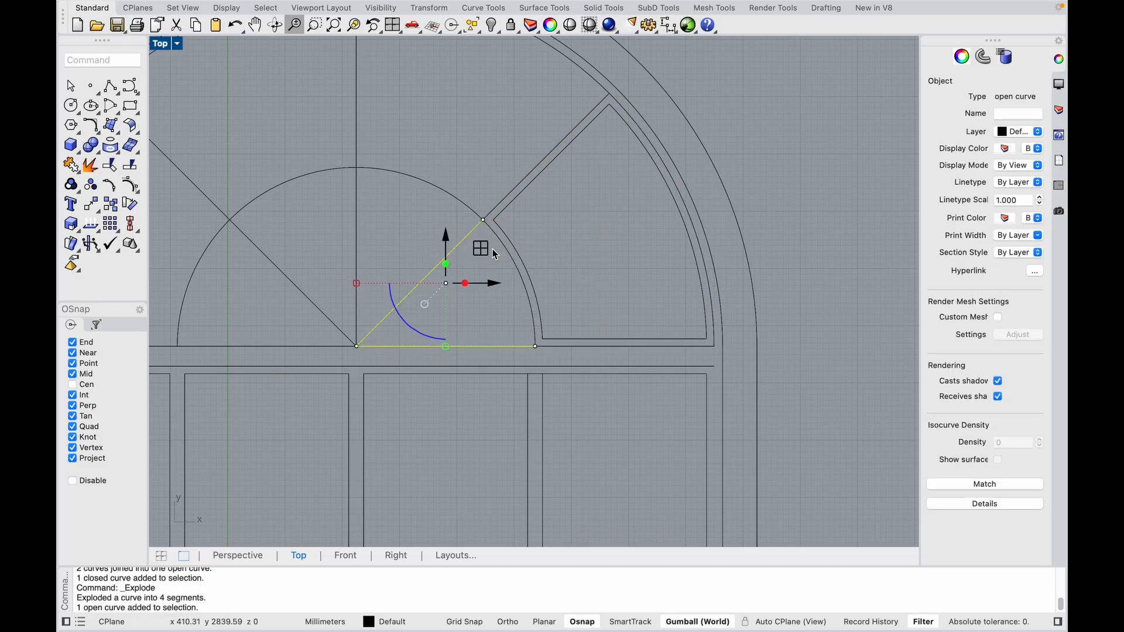
pyautogui.keyDown('shift'); pyautogui.click(526, 284); pyautogui.keyUp('shift')
pyautogui.write('join')
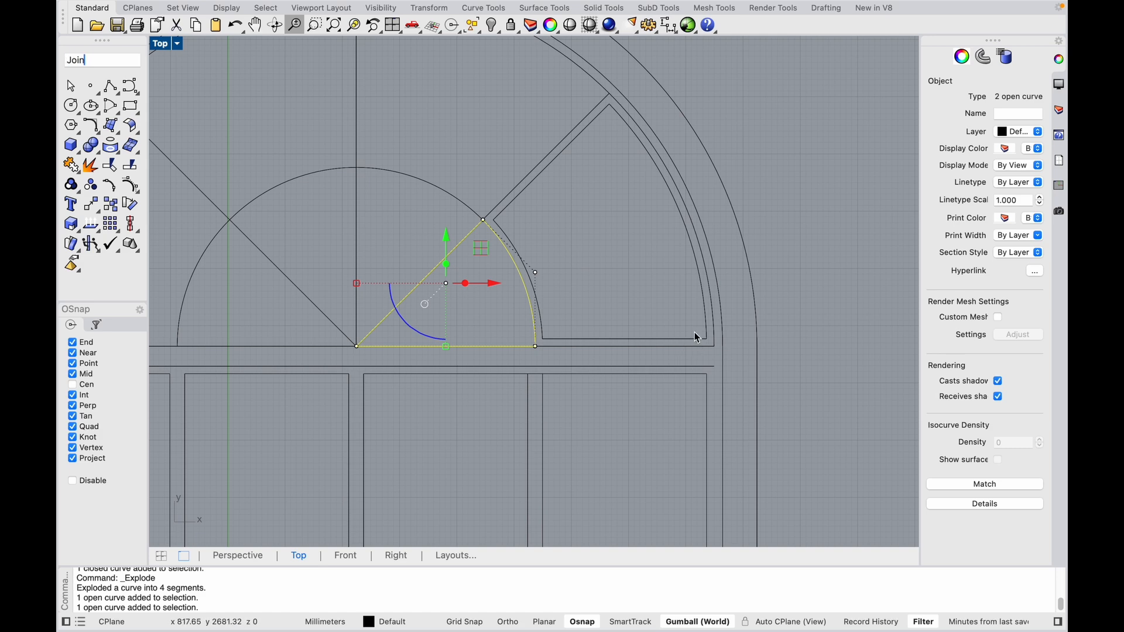
pyautogui.press('Return')
# Offset the small wedge outline inward by the same distance as the outer pane
pyautogui.write('offset')
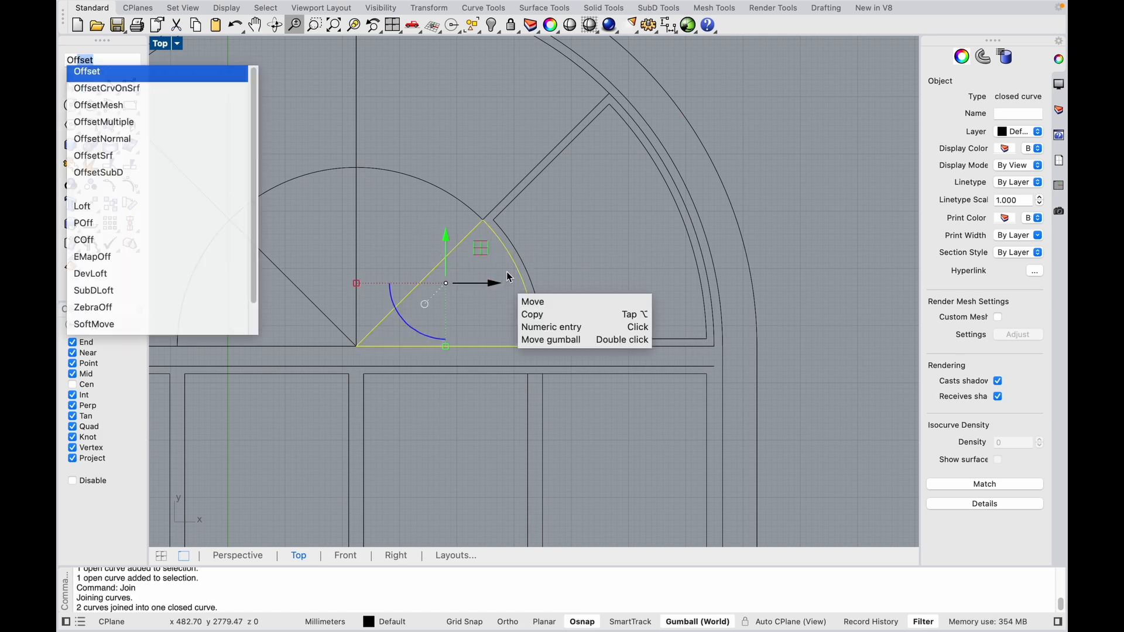
pyautogui.press('Return')
pyautogui.click(485, 301)
pyautogui.scroll(6, 468, 234)
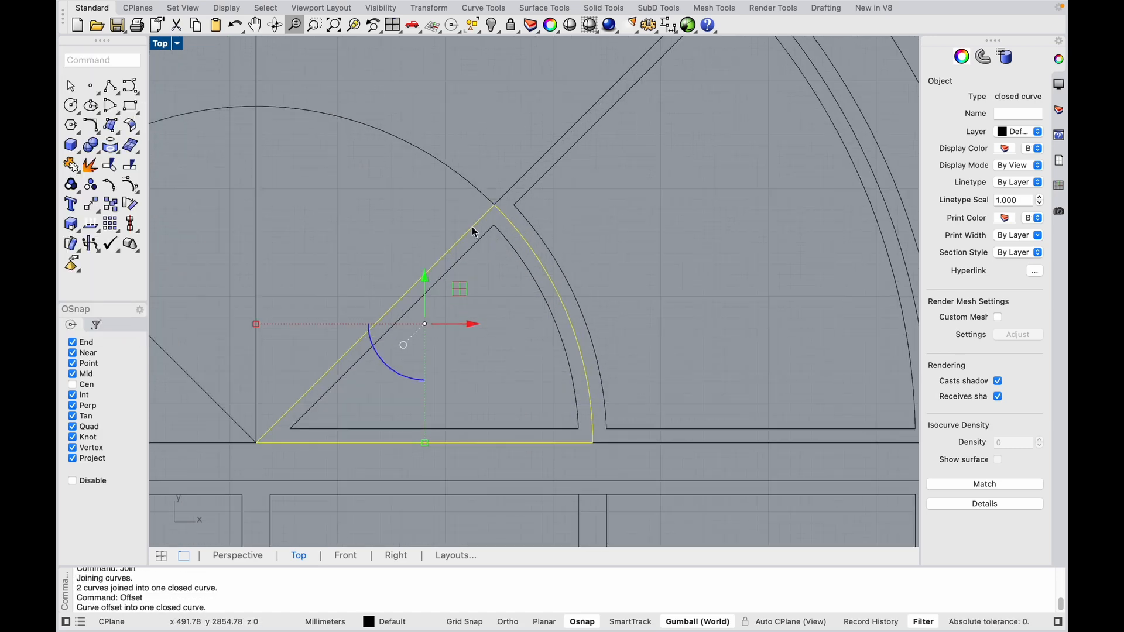
pyautogui.scroll(-4, 691, 214)
# Mirror the two inset panes of the right-hand sector across the right diagonal, starting from the arch centre
pyautogui.click(665, 246)
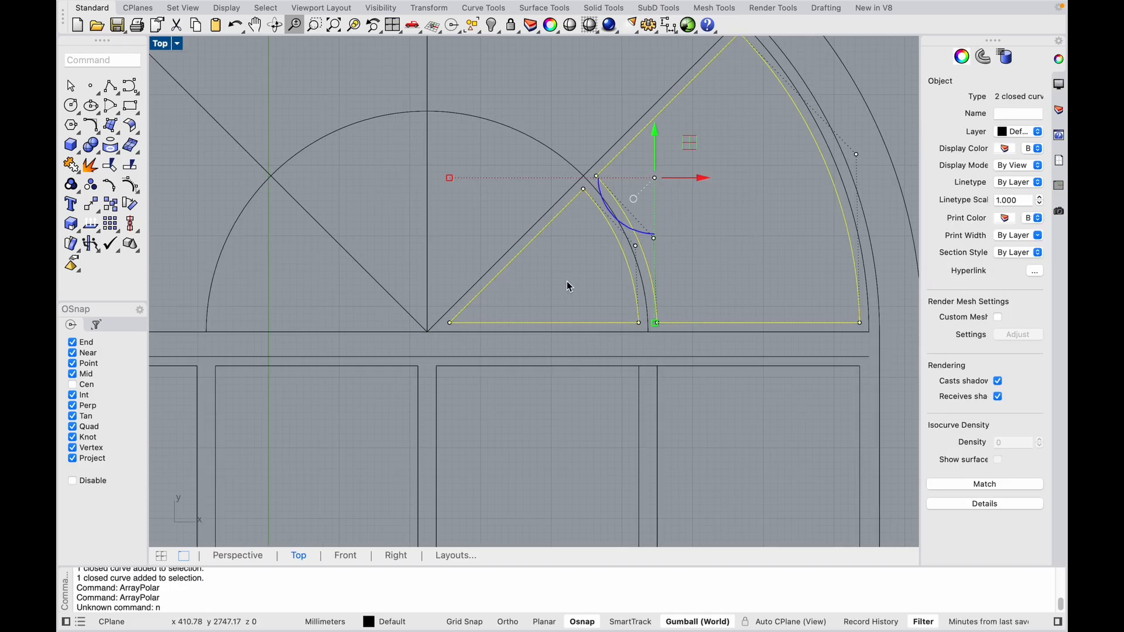
pyautogui.scroll(-3, 603, 308)
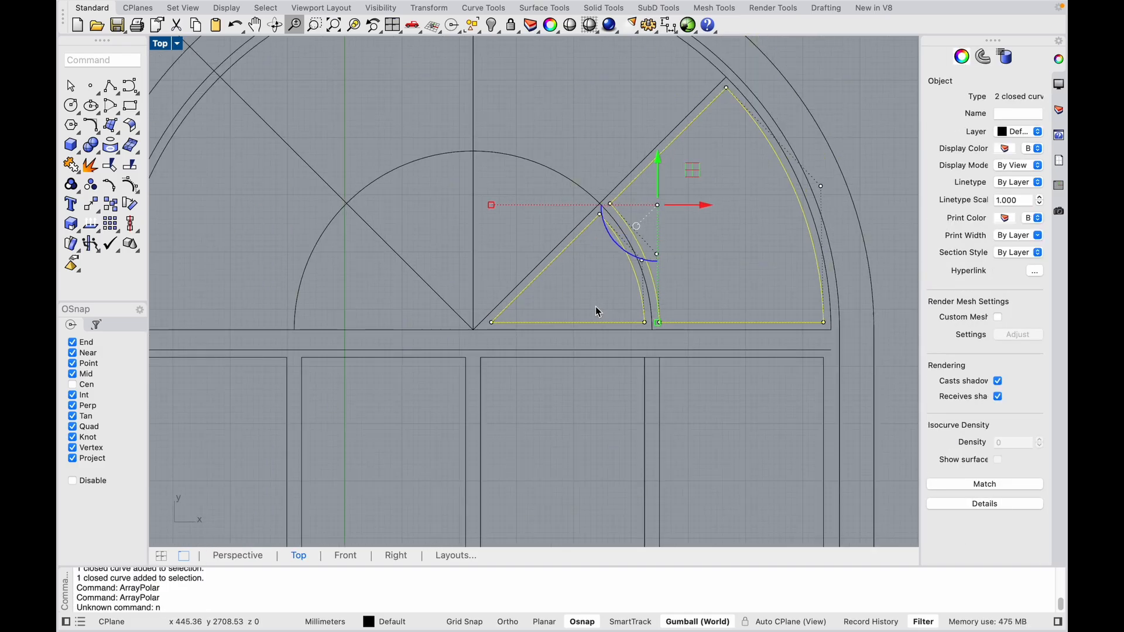
pyautogui.scroll(-3, 599, 306)
pyautogui.scroll(-3, 601, 314)
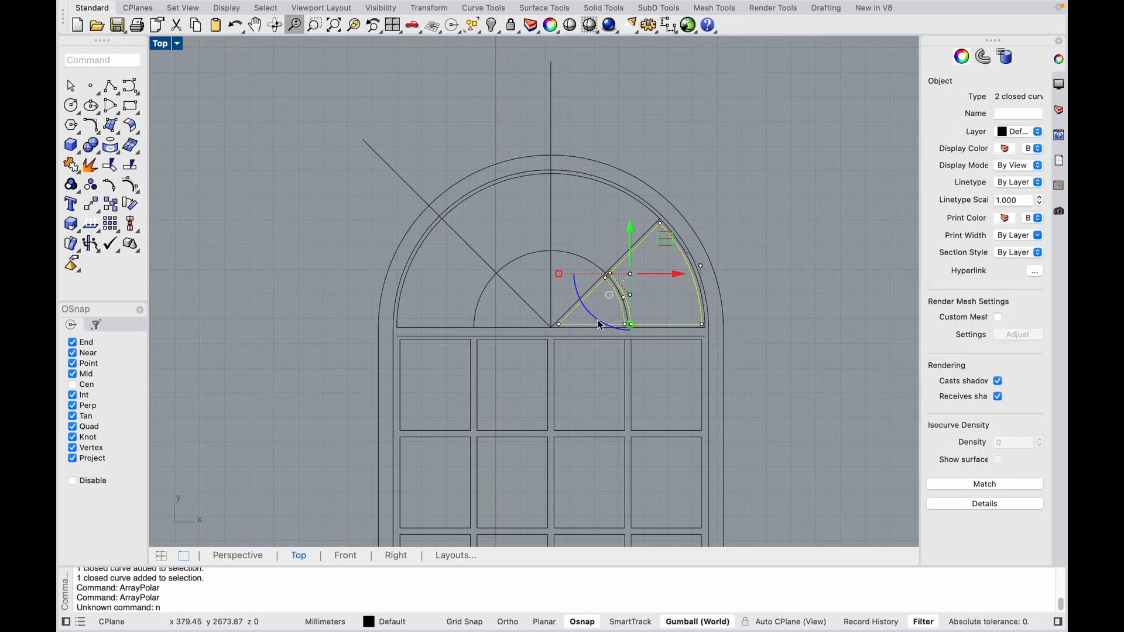
pyautogui.scroll(3, 540, 354)
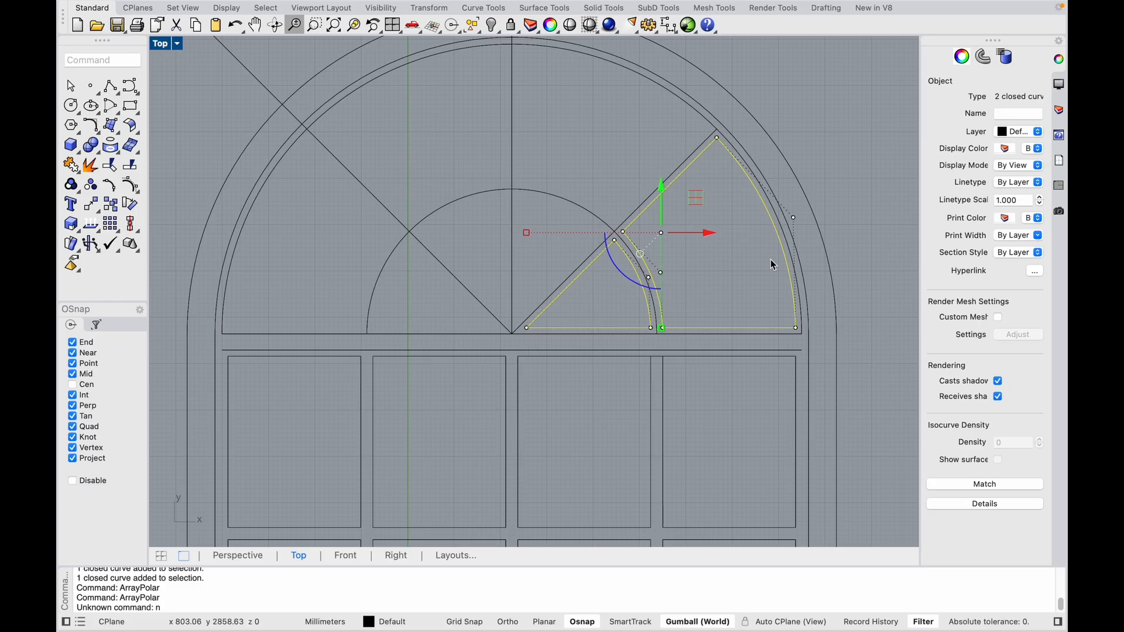
pyautogui.write('Mi')
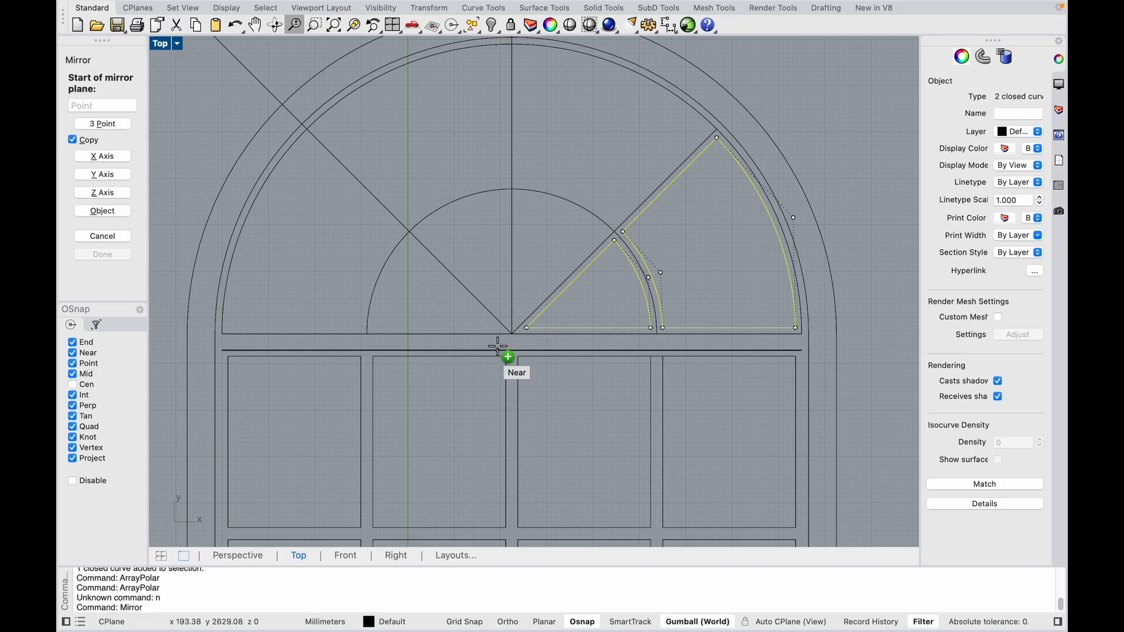
pyautogui.click(513, 335)
pyautogui.scroll(4, 713, 141)
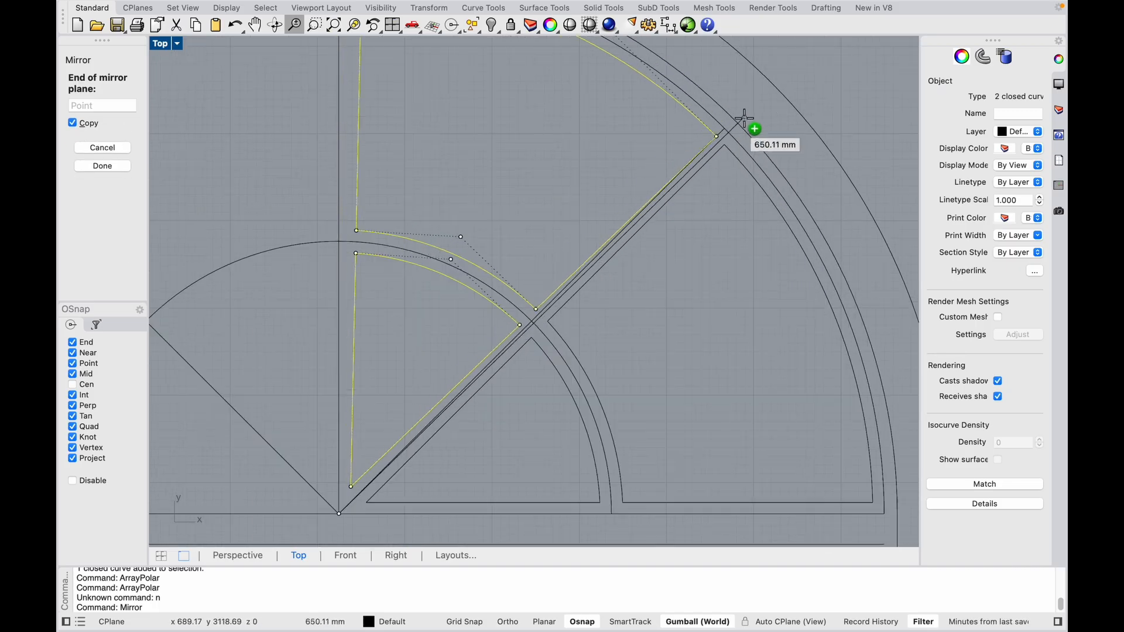
pyautogui.click(716, 136)
pyautogui.scroll(-5, 630, 246)
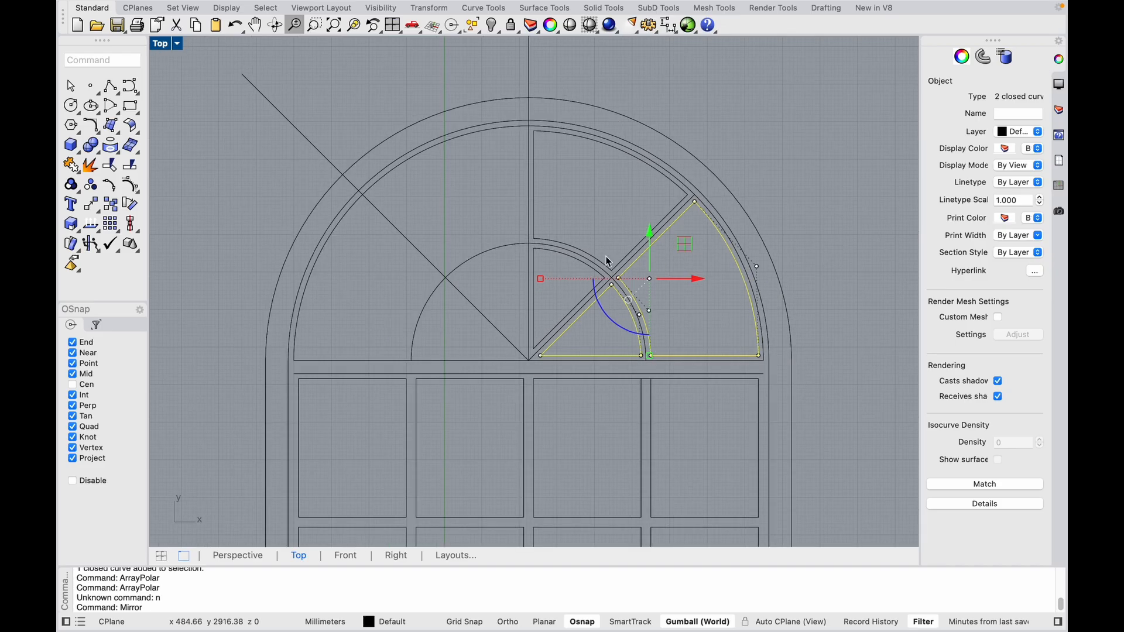
# Mirror all four panes of the arch's right half across the vertical centre line, keeping the originals
pyautogui.scroll(5, 608, 259)
pyautogui.keyDown('shift'); pyautogui.click(579, 260); pyautogui.keyUp('shift')
pyautogui.keyDown('shift'); pyautogui.click(562, 280); pyautogui.keyUp('shift')
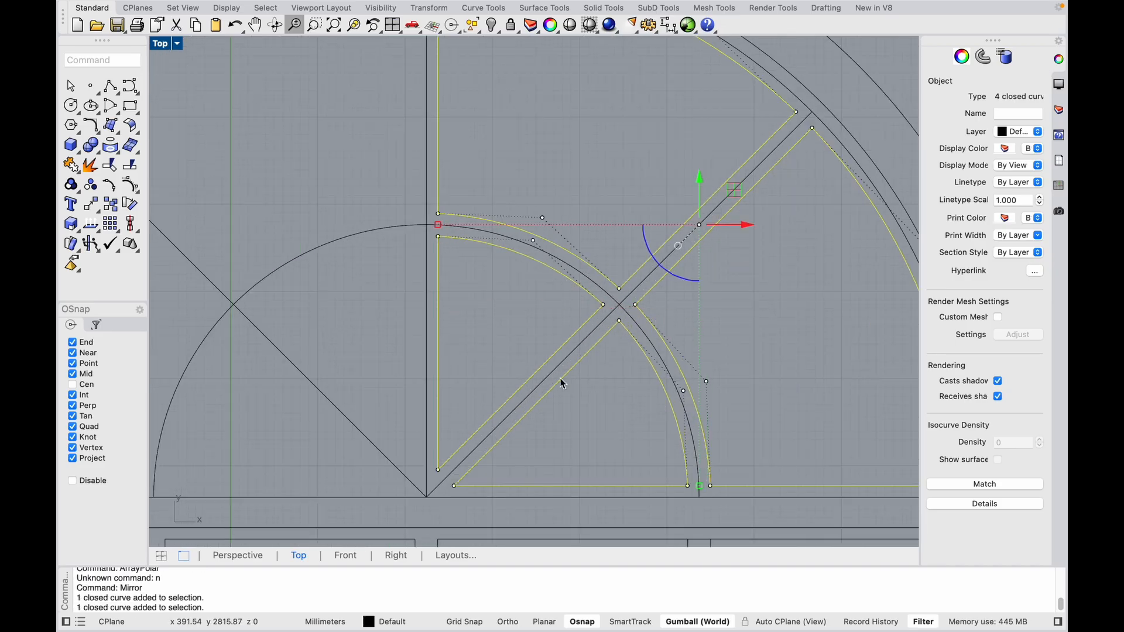
pyautogui.scroll(-2, 549, 357)
pyautogui.write('mi')
pyautogui.press('Return')
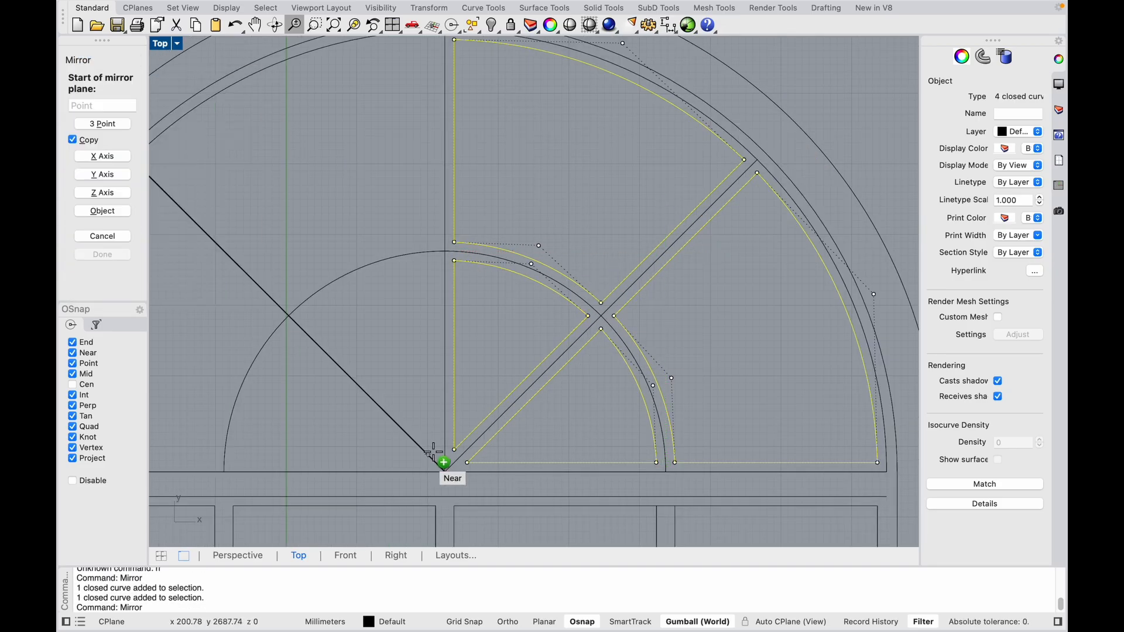
pyautogui.click(446, 472)
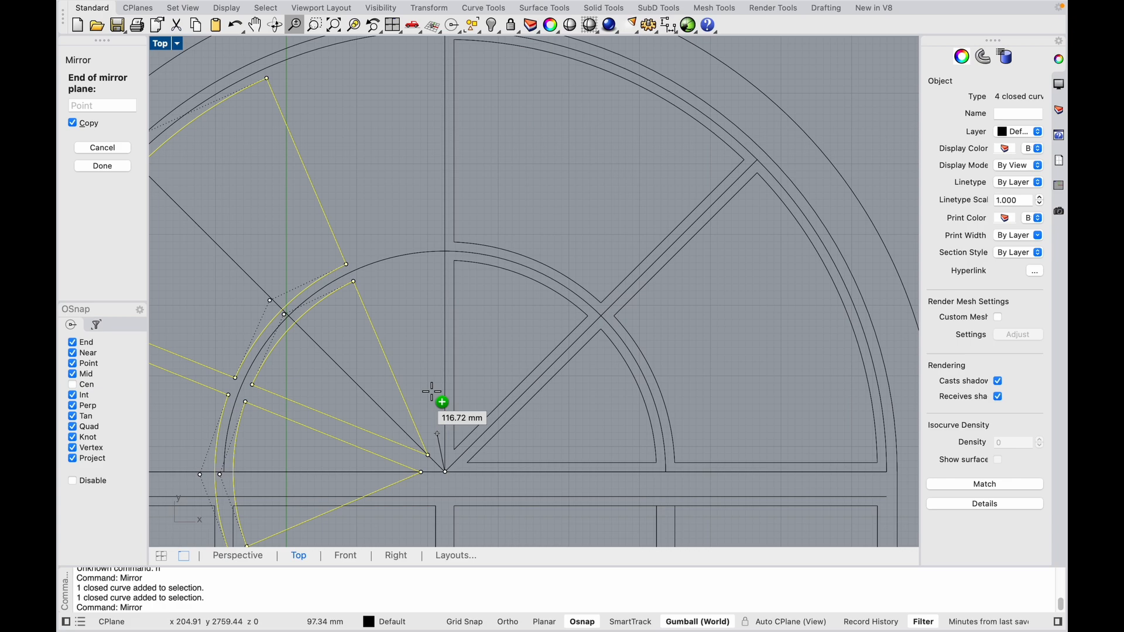
pyautogui.click(445, 251)
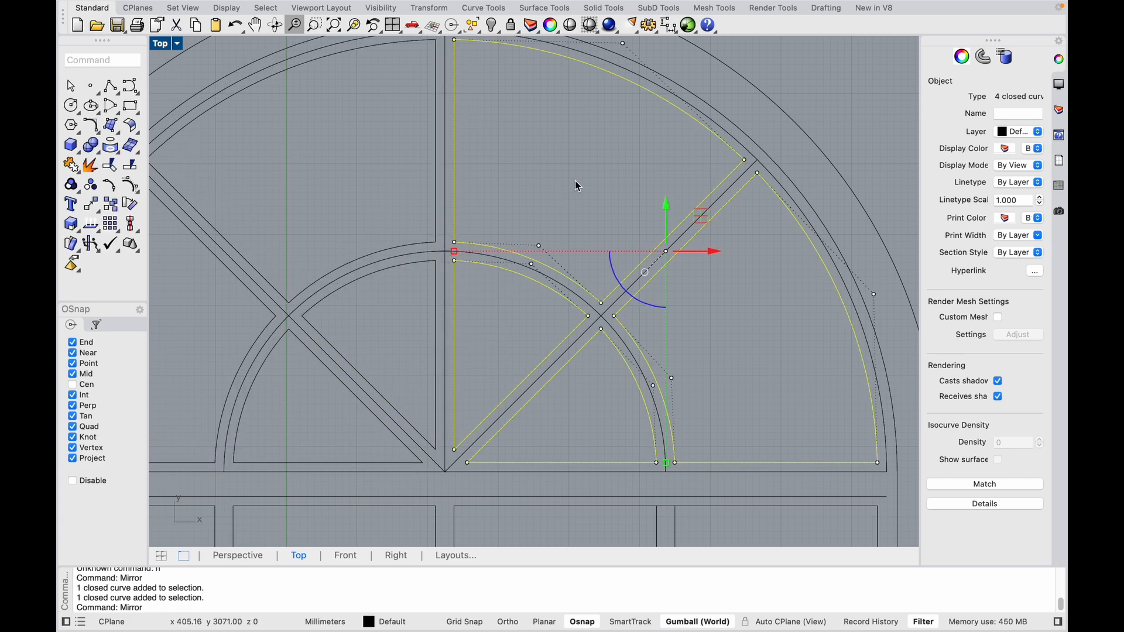
pyautogui.scroll(-3, 506, 205)
pyautogui.scroll(2, 468, 104)
pyautogui.press('Return')
pyautogui.scroll(-2, 466, 105)
pyautogui.scroll(2, 466, 105)
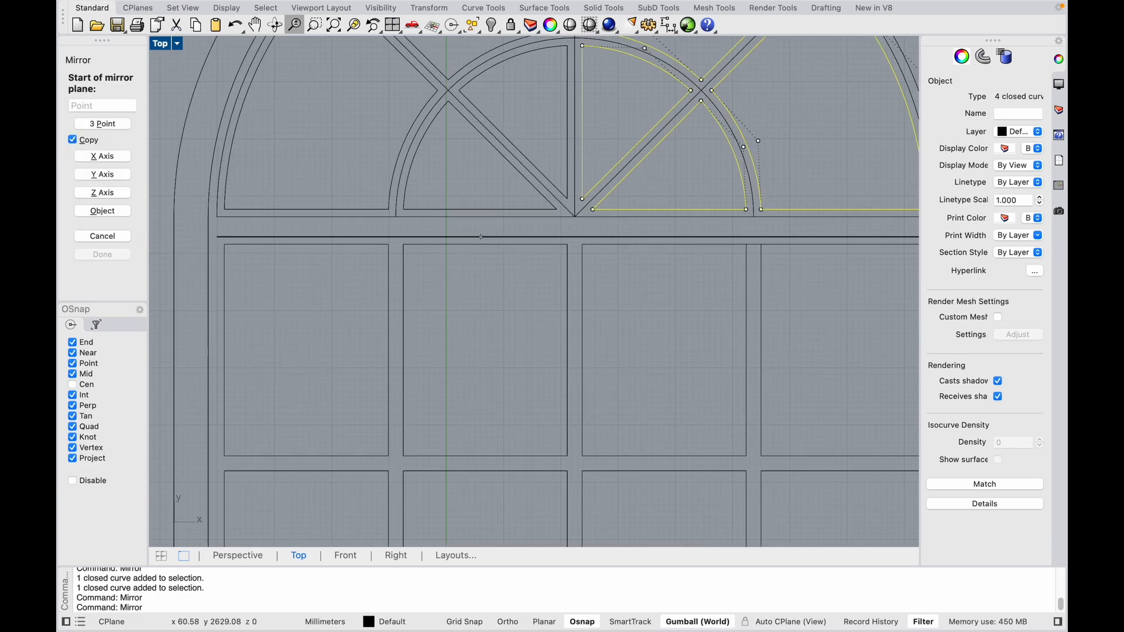
pyautogui.scroll(-3, 521, 333)
pyautogui.press('Escape')
pyautogui.scroll(1, 507, 260)
pyautogui.click(560, 120)
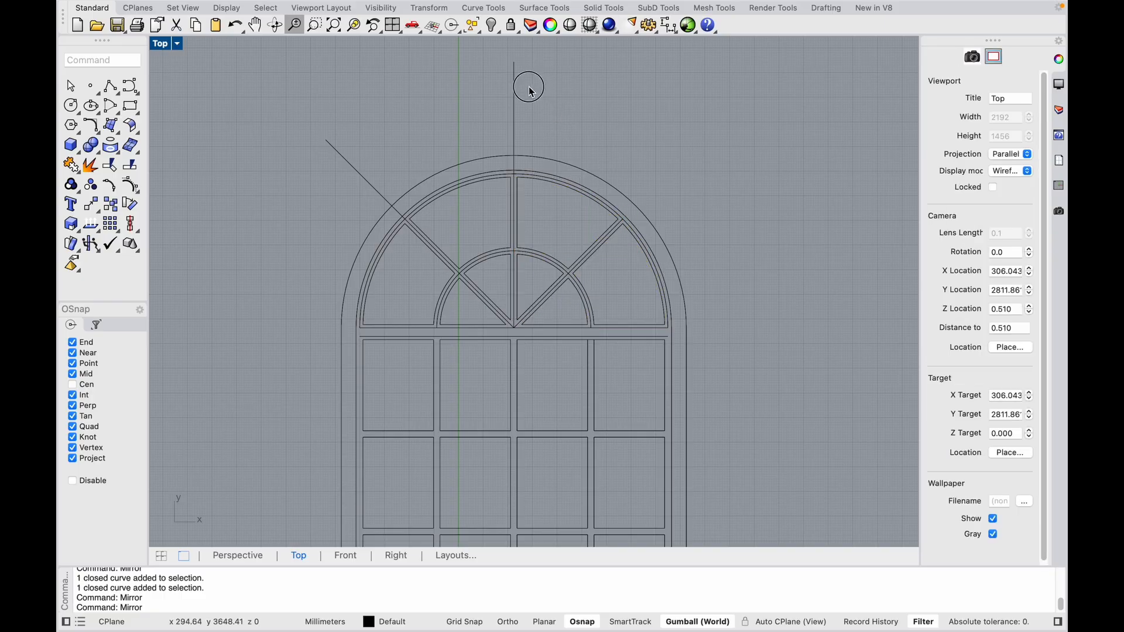
# Delete the vertical and left diagonal construction lines and the guide arc between the frame and the upper panes
pyautogui.click(515, 93)
pyautogui.press('Delete')
pyautogui.scroll(3, 357, 143)
pyautogui.click(449, 257)
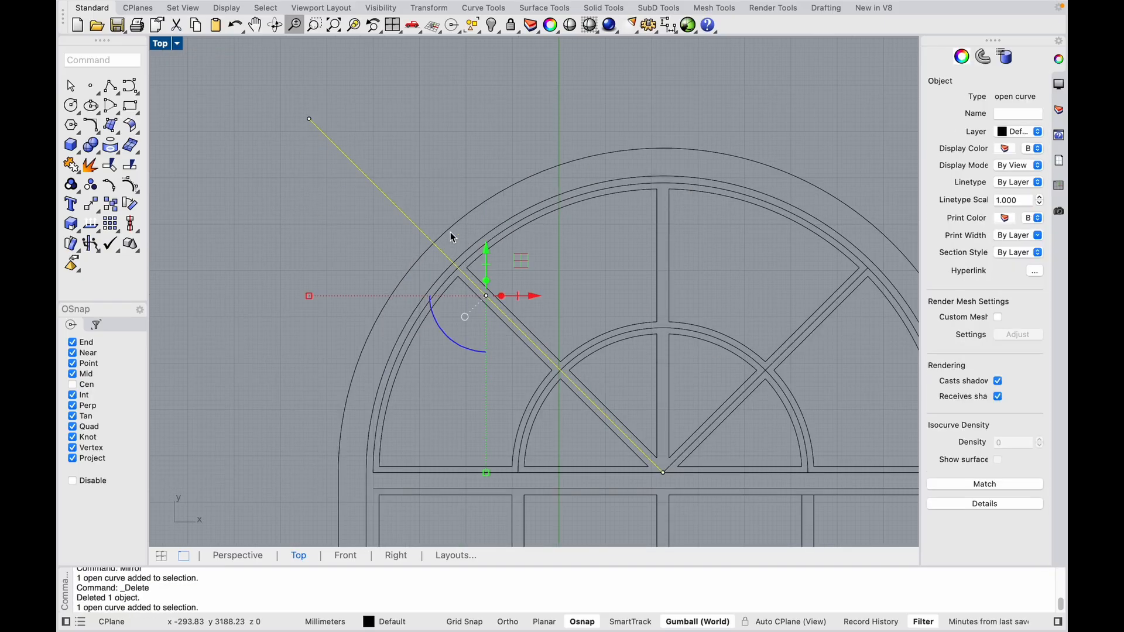
pyautogui.press('Delete')
pyautogui.scroll(-1, 613, 184)
pyautogui.click(614, 186)
pyautogui.press('Delete')
pyautogui.scroll(-1, 595, 188)
pyautogui.scroll(8, 595, 188)
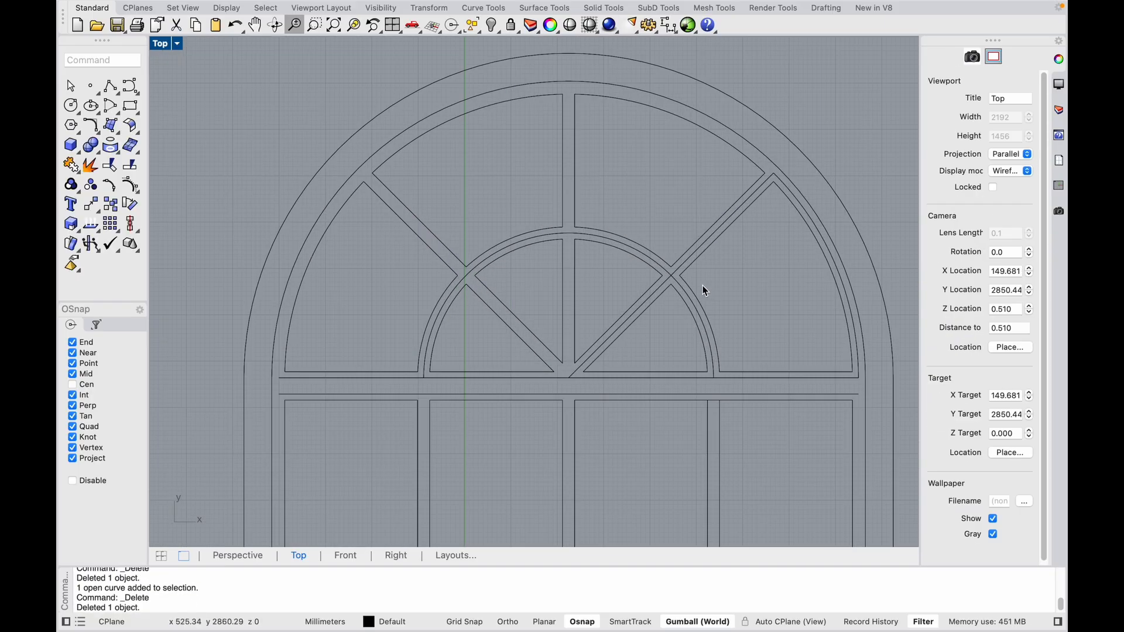
# Delete the leftover construction curves crossing at the right diagonal and the inner semicircle
pyautogui.moveTo(702, 271); pyautogui.dragTo(666, 287)
pyautogui.press('Delete')
pyautogui.scroll(-6, 592, 260)
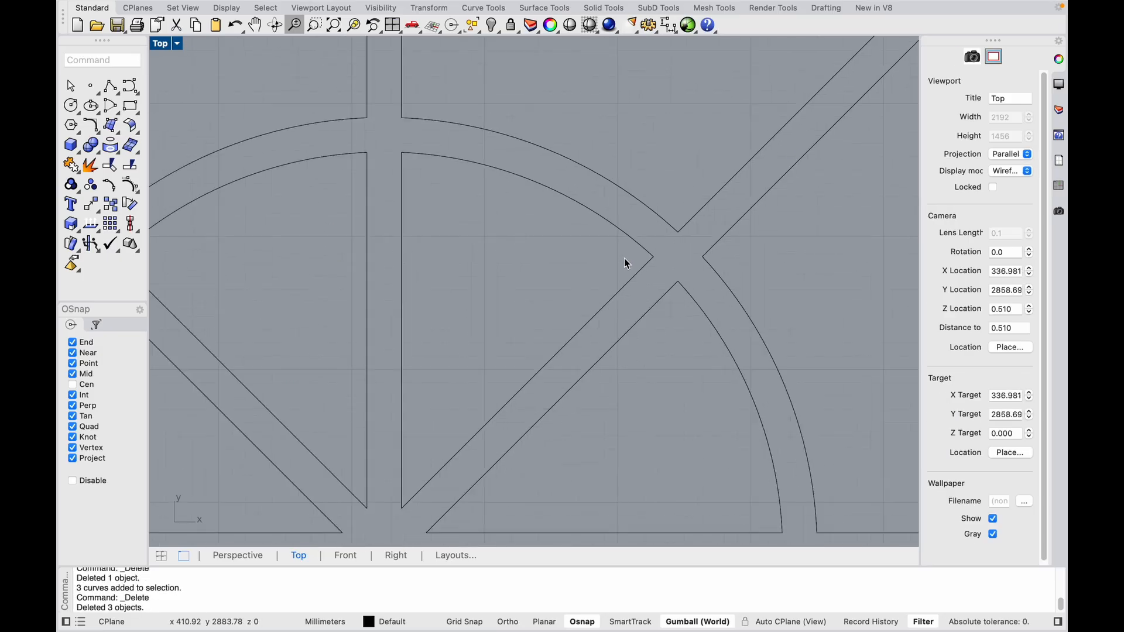
# Delete the remaining guide arc beside the right-hand frame and the leftover base segments below the arch panes
pyautogui.scroll(8, 756, 278)
pyautogui.click(756, 268)
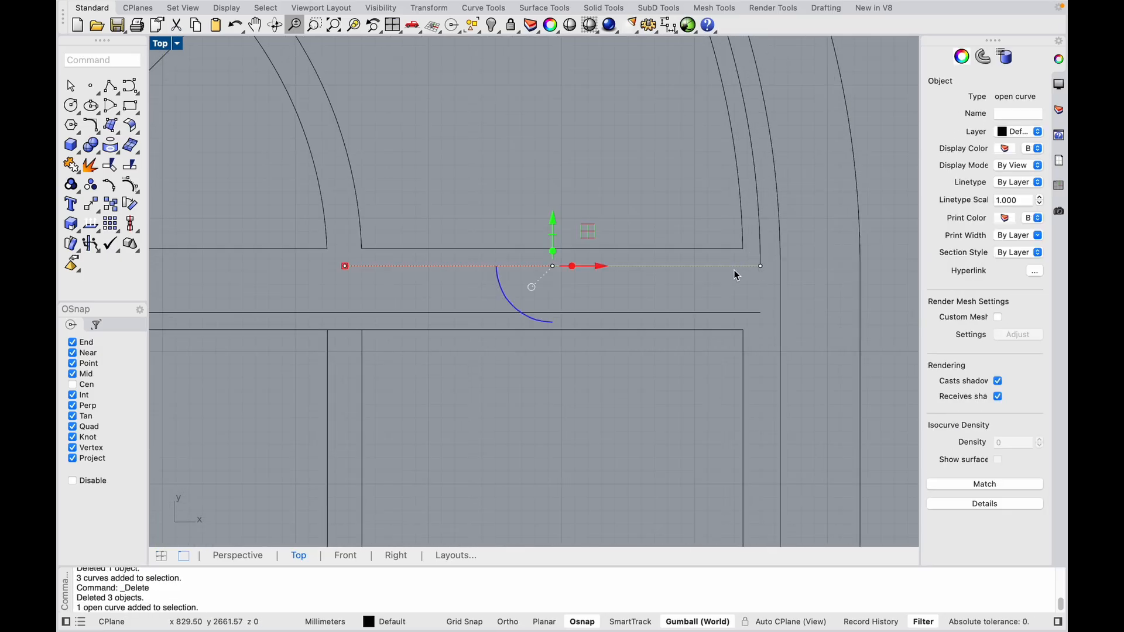
pyautogui.press('Delete')
pyautogui.scroll(-6, 745, 261)
pyautogui.click(746, 264)
pyautogui.press('Delete')
pyautogui.scroll(-1, 643, 288)
pyautogui.scroll(8, 644, 293)
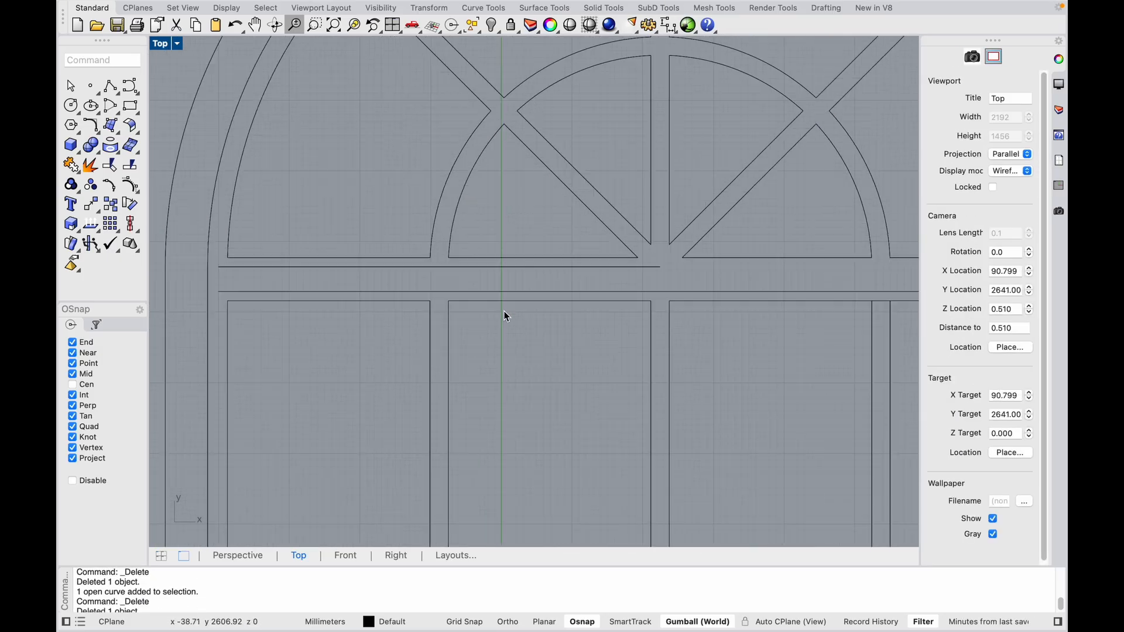
pyautogui.click(544, 238)
pyautogui.press('Delete')
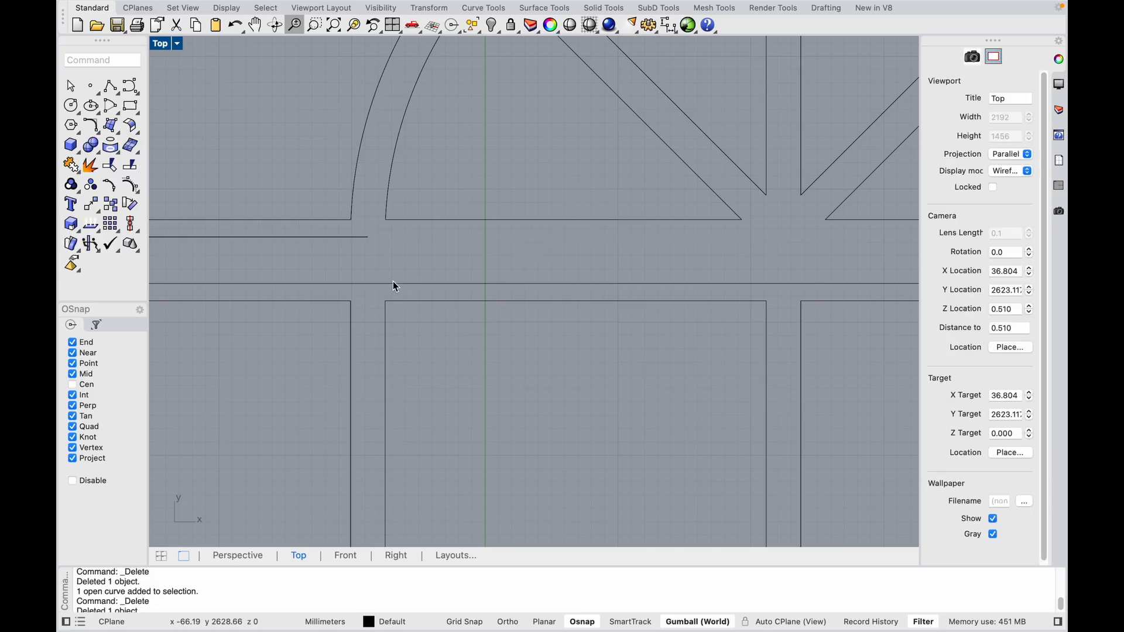
pyautogui.scroll(-3, 559, 324)
# Try removing the horizontal guide line just above the top row of rectangular panes, and undo its deletion
pyautogui.scroll(-2, 511, 314)
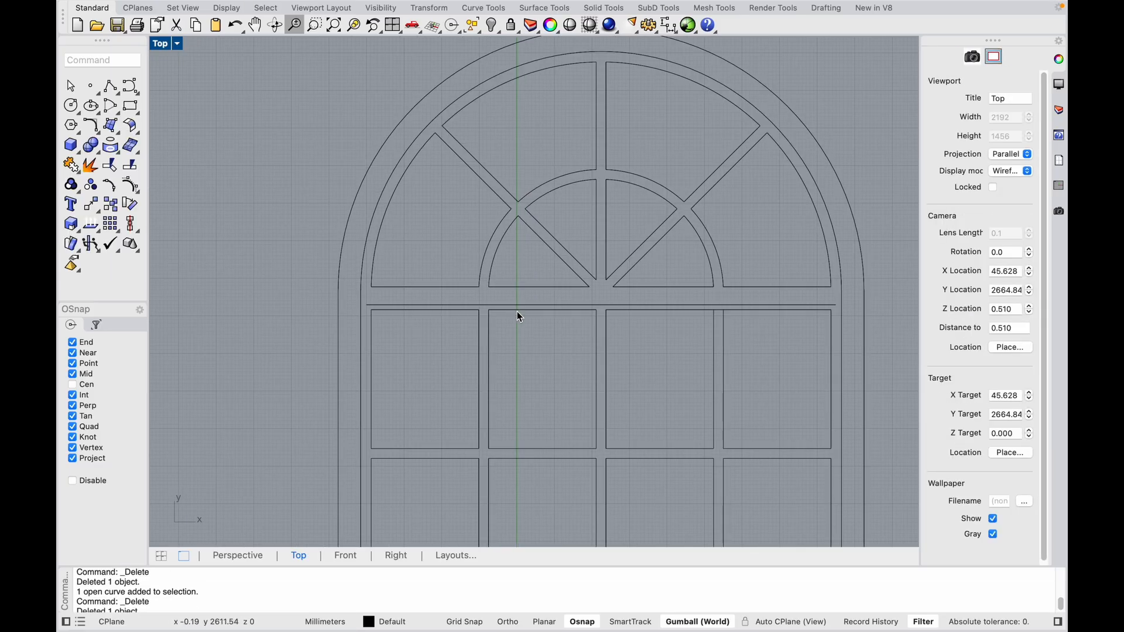
pyautogui.click(517, 306)
pyautogui.press('Delete')
pyautogui.scroll(-2, 400, 268)
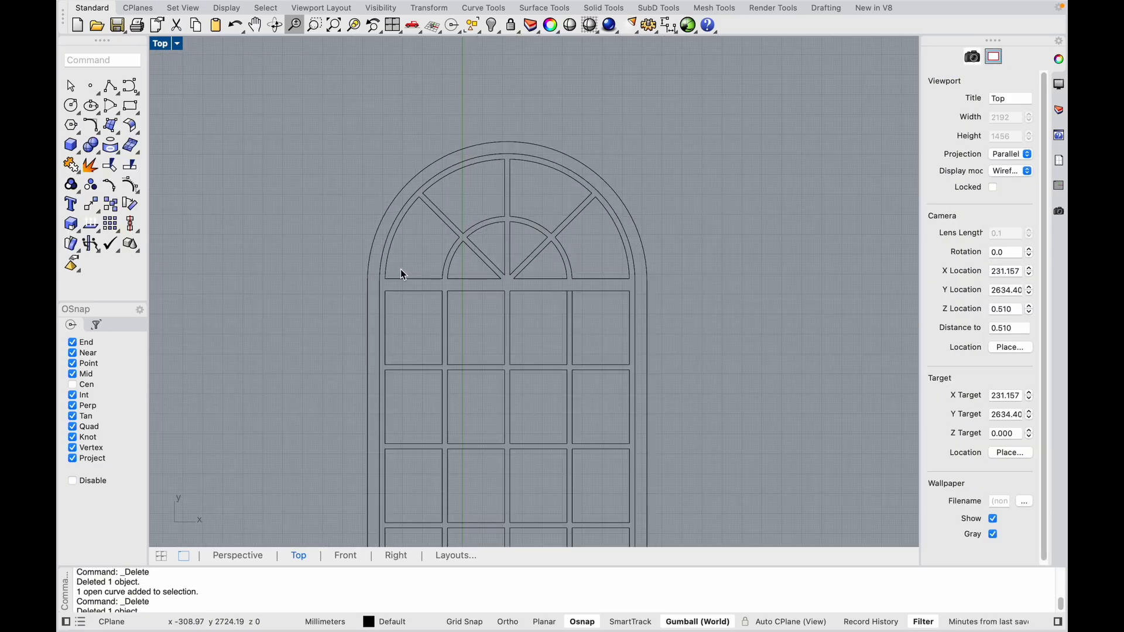
pyautogui.scroll(4, 572, 286)
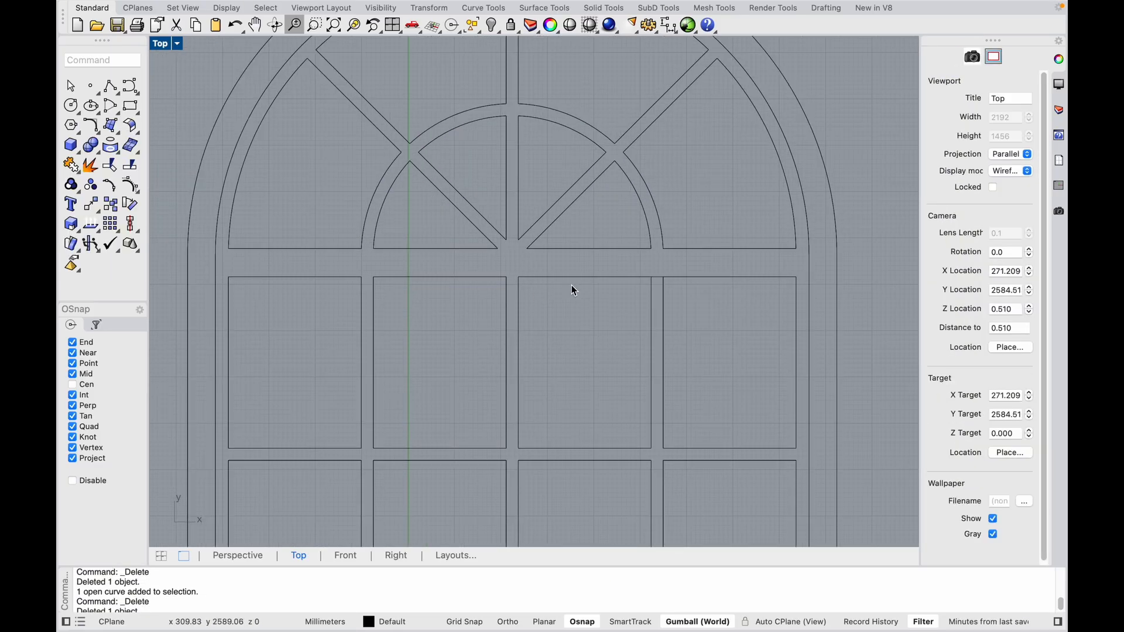
pyautogui.click(659, 280)
pyautogui.press('Delete')
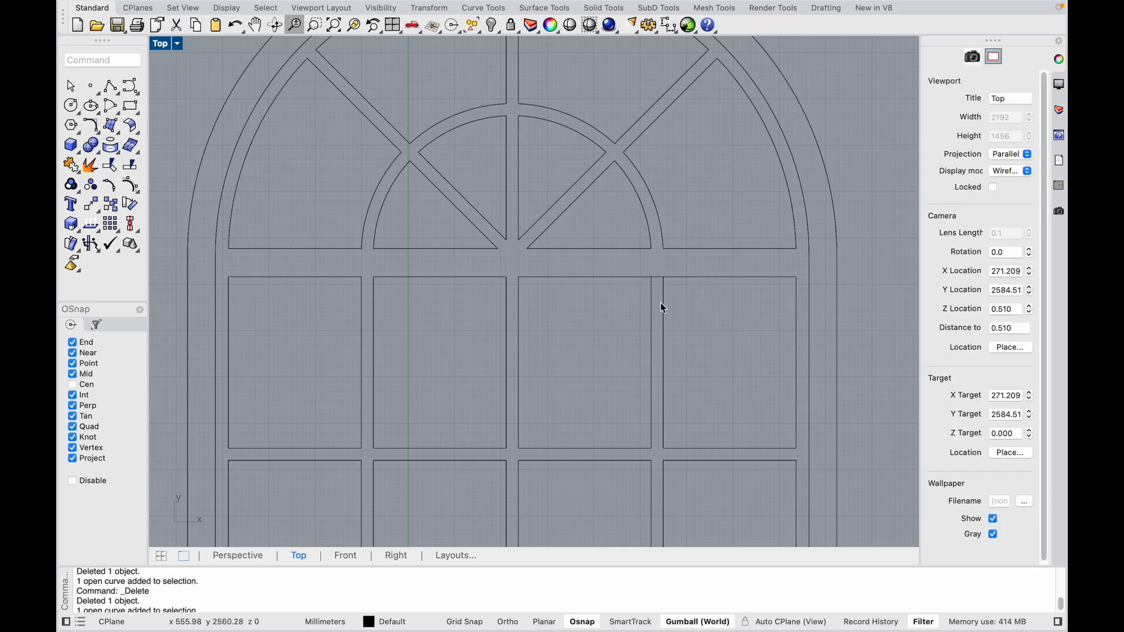
pyautogui.press('super+z')
# Examine in the reference photo how the thick transom meets the vertical glazing bars and frame, and compare it with the drawing
pyautogui.scroll(-3, 605, 323)
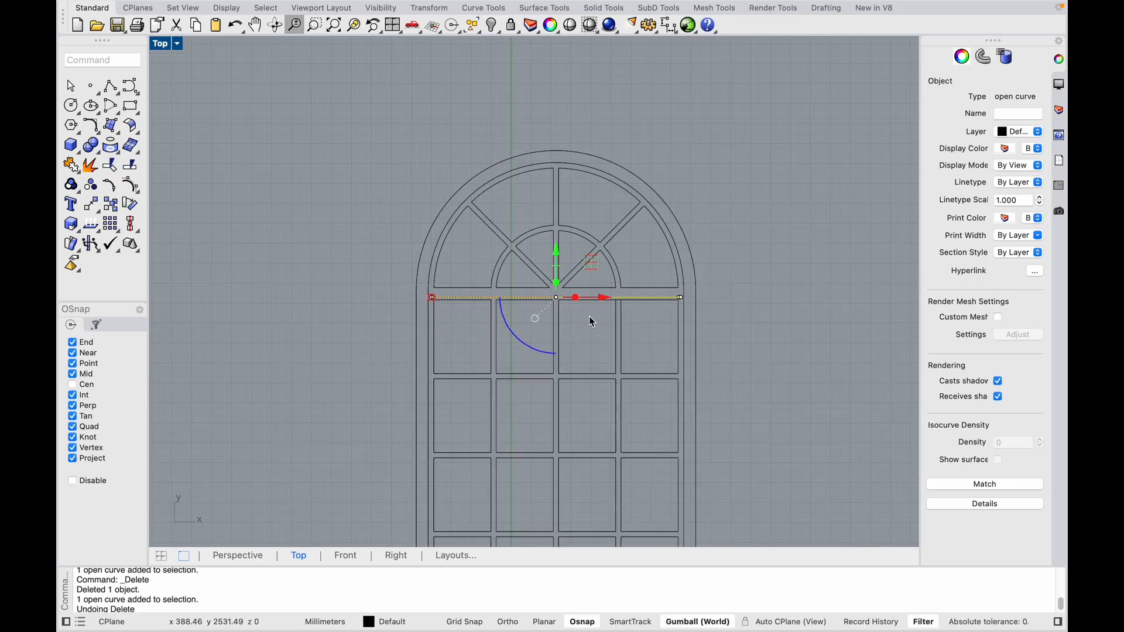
pyautogui.moveTo(724, 351); pyautogui.dragTo(498, 249, button='right')
pyautogui.scroll(-10, 498, 251)
pyautogui.scroll(15, 697, 238)
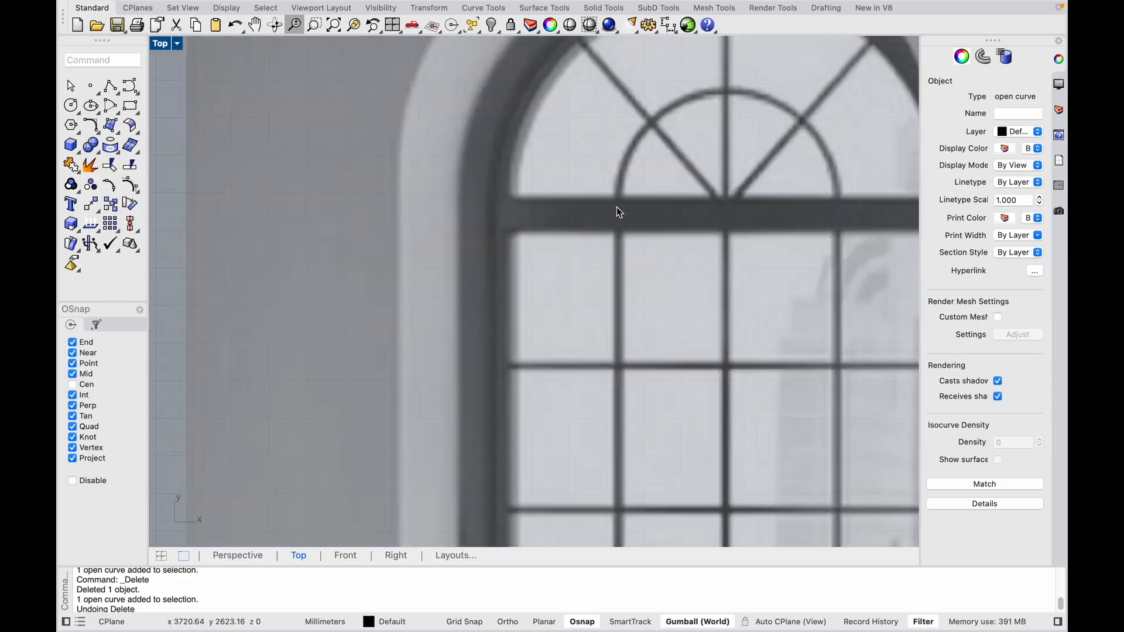
pyautogui.scroll(-5, 501, 231)
pyautogui.scroll(10, 502, 248)
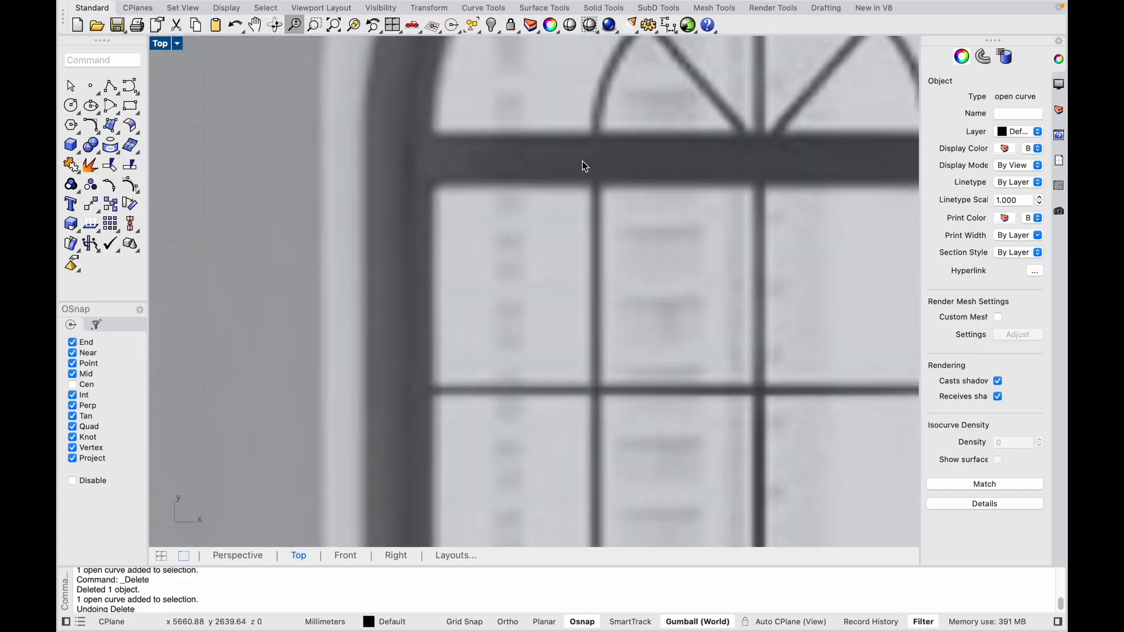
pyautogui.scroll(-5, 502, 156)
pyautogui.scroll(8, 657, 170)
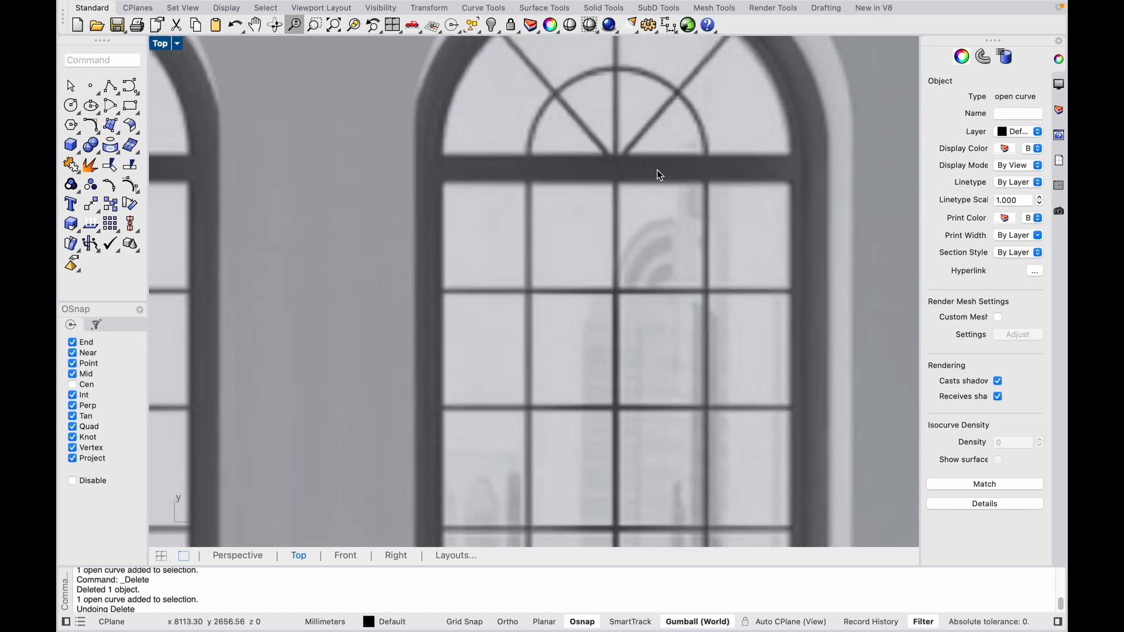
pyautogui.scroll(-5, 619, 168)
pyautogui.scroll(-3, 693, 195)
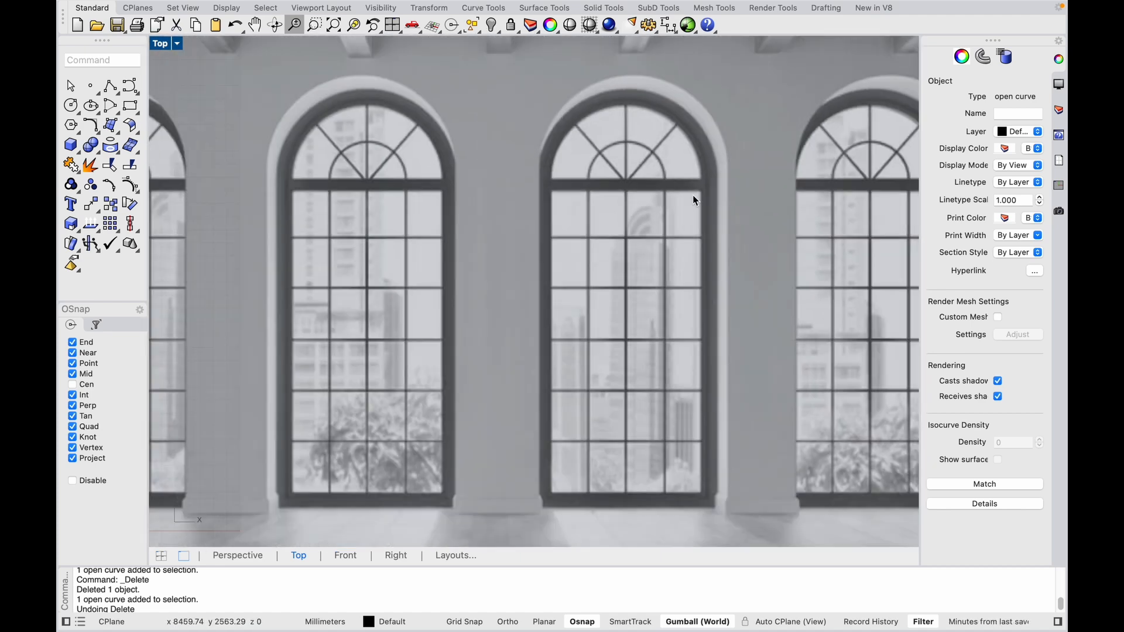
pyautogui.scroll(6, 694, 197)
pyautogui.scroll(5, 697, 188)
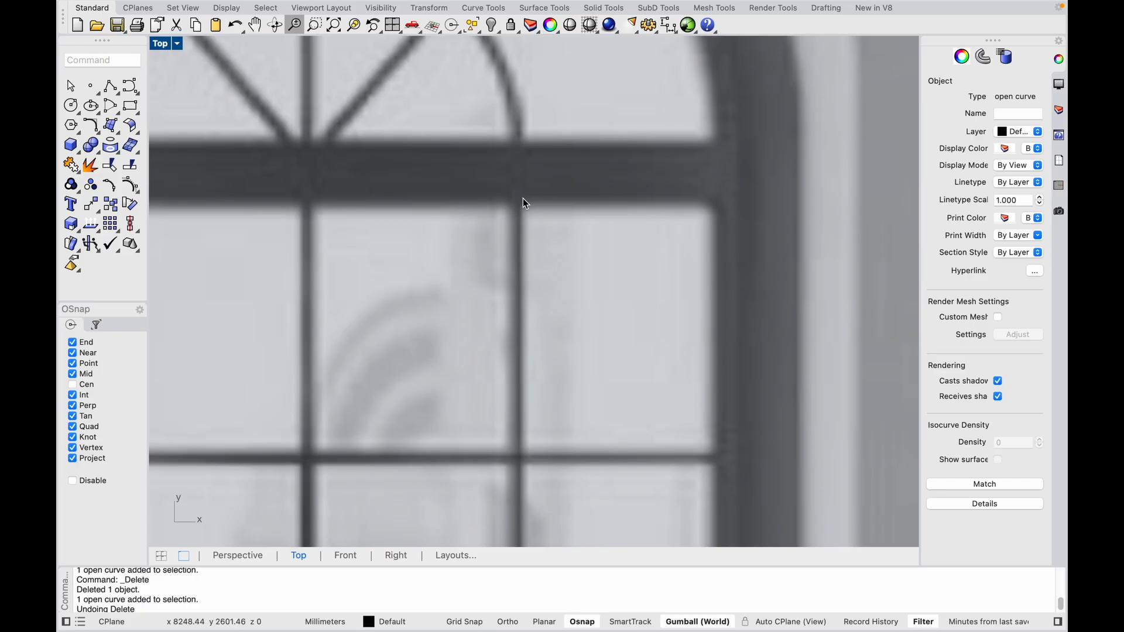
pyautogui.scroll(-10, 628, 178)
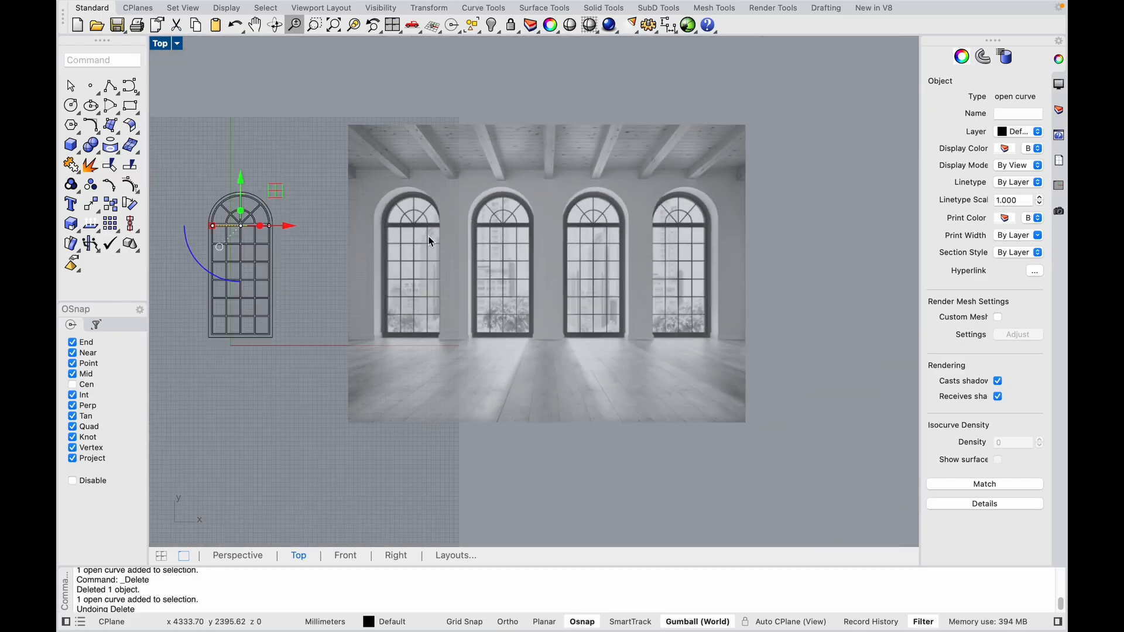
pyautogui.moveTo(272, 253); pyautogui.dragTo(476, 207, button='right')
pyautogui.scroll(15, 448, 181)
pyautogui.moveTo(684, 252); pyautogui.dragTo(794, 268, button='right')
pyautogui.scroll(6, 647, 202)
pyautogui.moveTo(580, 253); pyautogui.dragTo(705, 305, button='right')
pyautogui.scroll(-6, 679, 295)
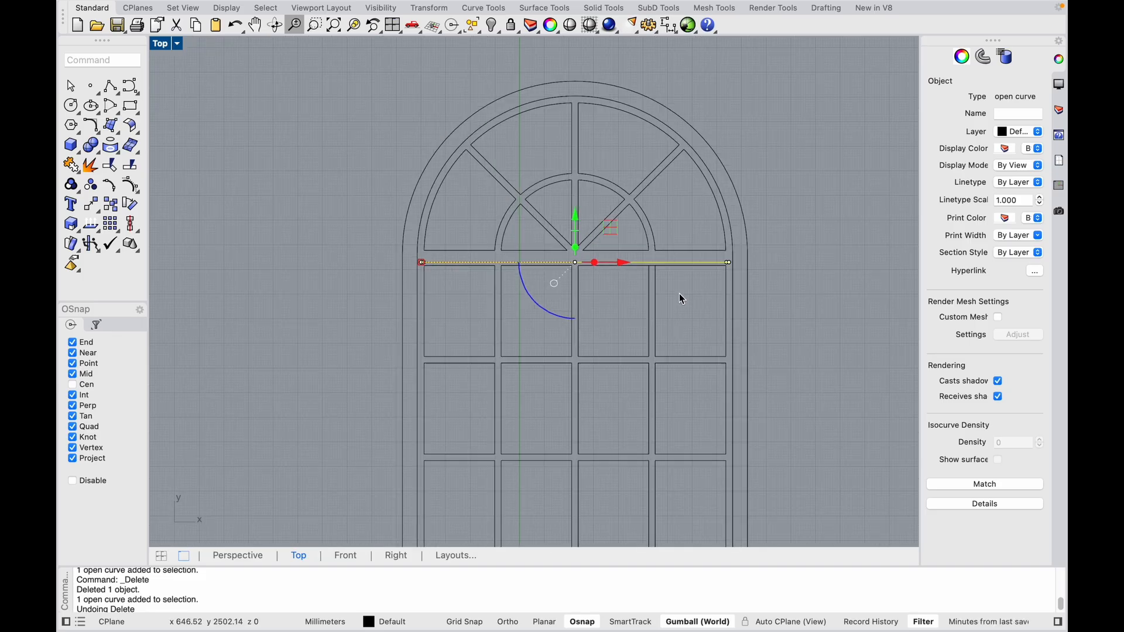
# Delete the horizontal guide line above the rectangular panes and the leftover segment bridging the two right-hand panes of the top row
pyautogui.scroll(4, 686, 295)
pyautogui.click(687, 292)
pyautogui.click(706, 250)
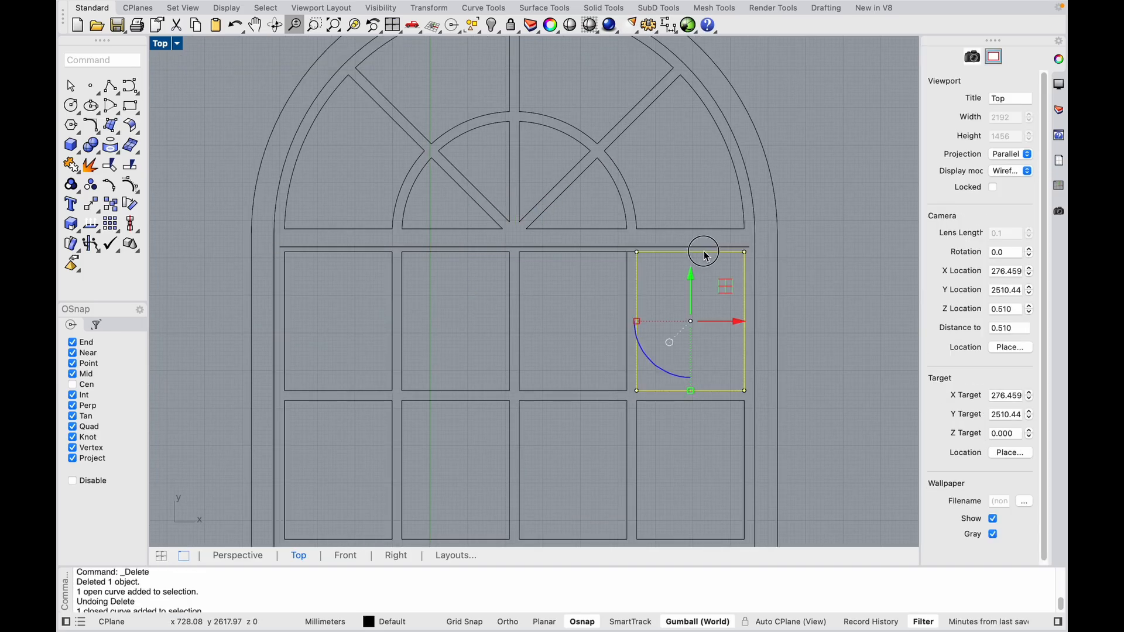
pyautogui.click(703, 248)
pyautogui.press('Delete')
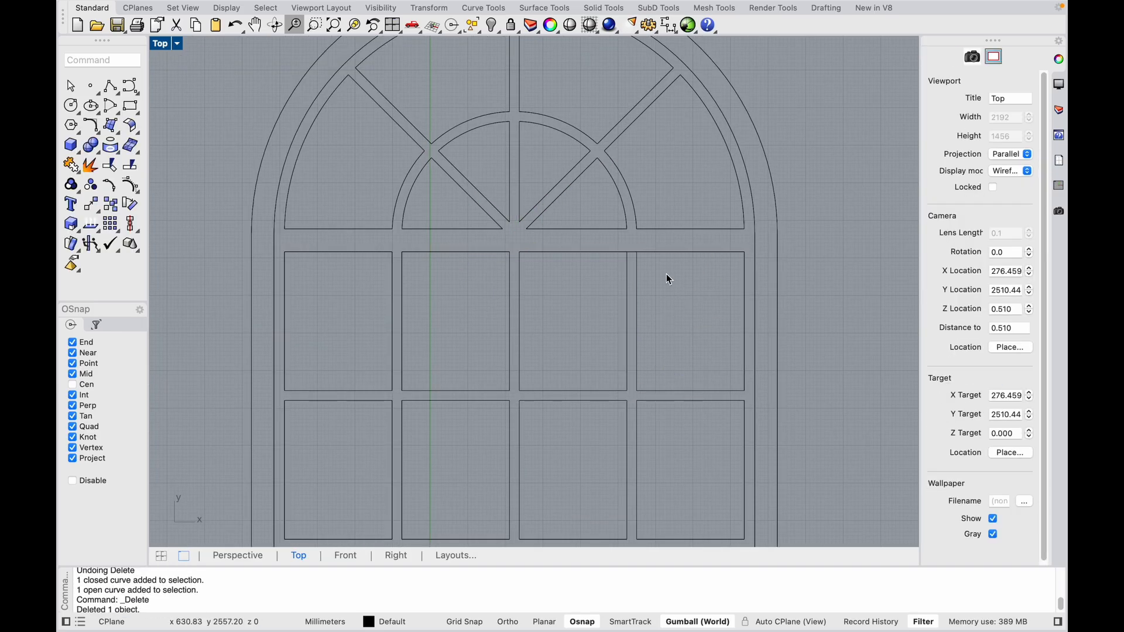
pyautogui.press('super+z')
pyautogui.press('Delete')
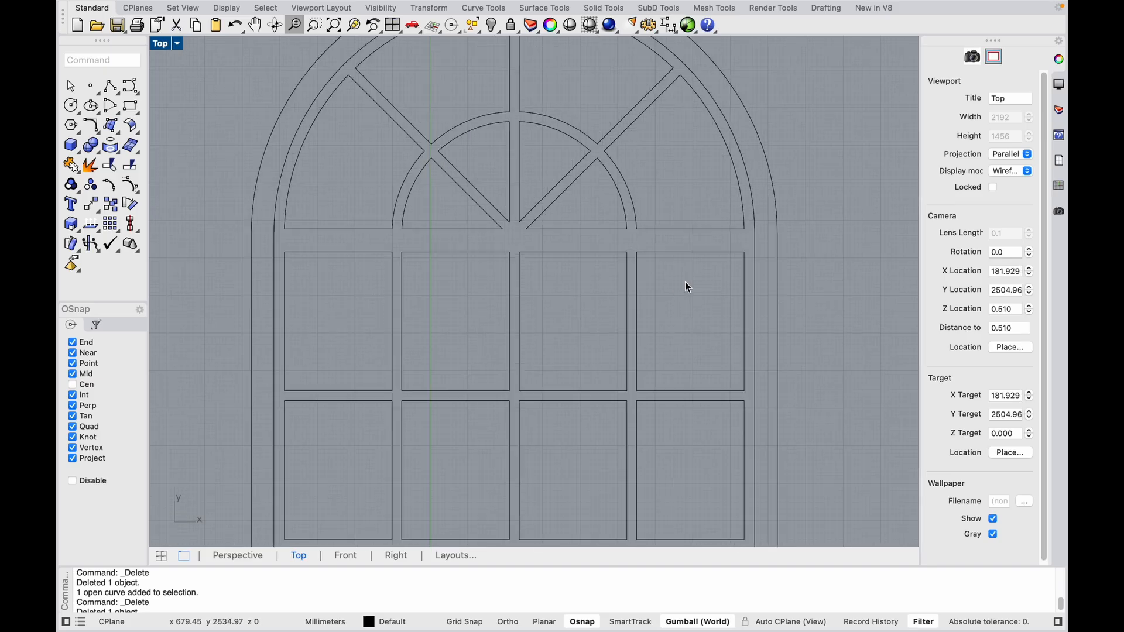
# Explode the two right-hand rectangular panes of the top row into separate segments
pyautogui.scroll(5, 718, 279)
pyautogui.click(735, 256)
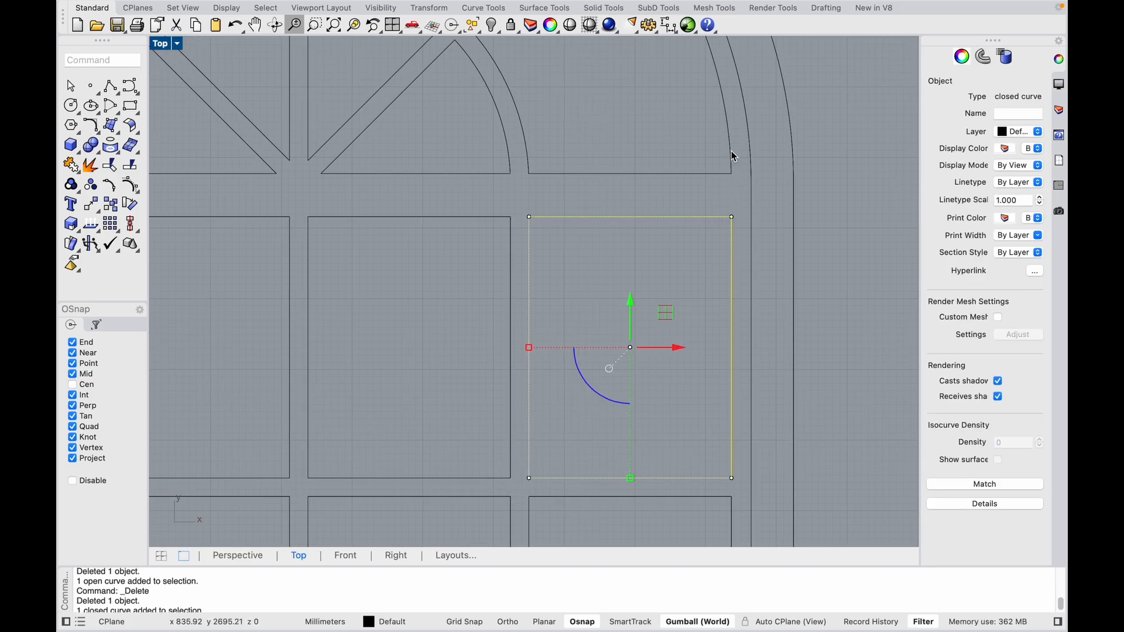
pyautogui.click(693, 206)
pyautogui.moveTo(612, 232); pyautogui.dragTo(722, 251, button='right')
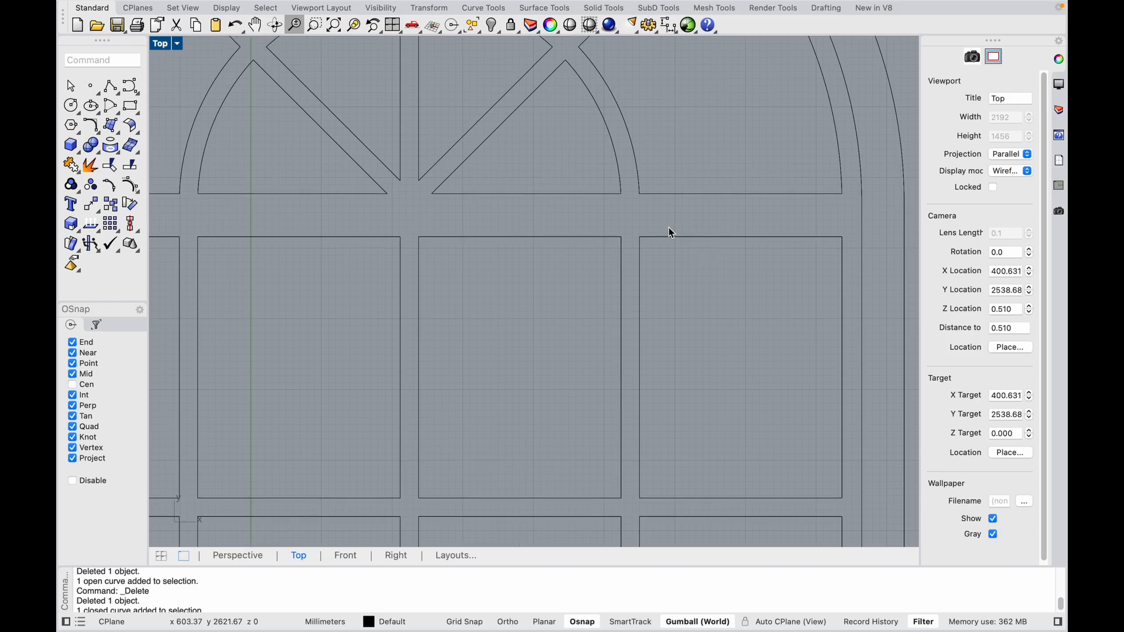
pyautogui.click(640, 248)
pyautogui.click(667, 289)
pyautogui.moveTo(665, 288); pyautogui.dragTo(577, 274)
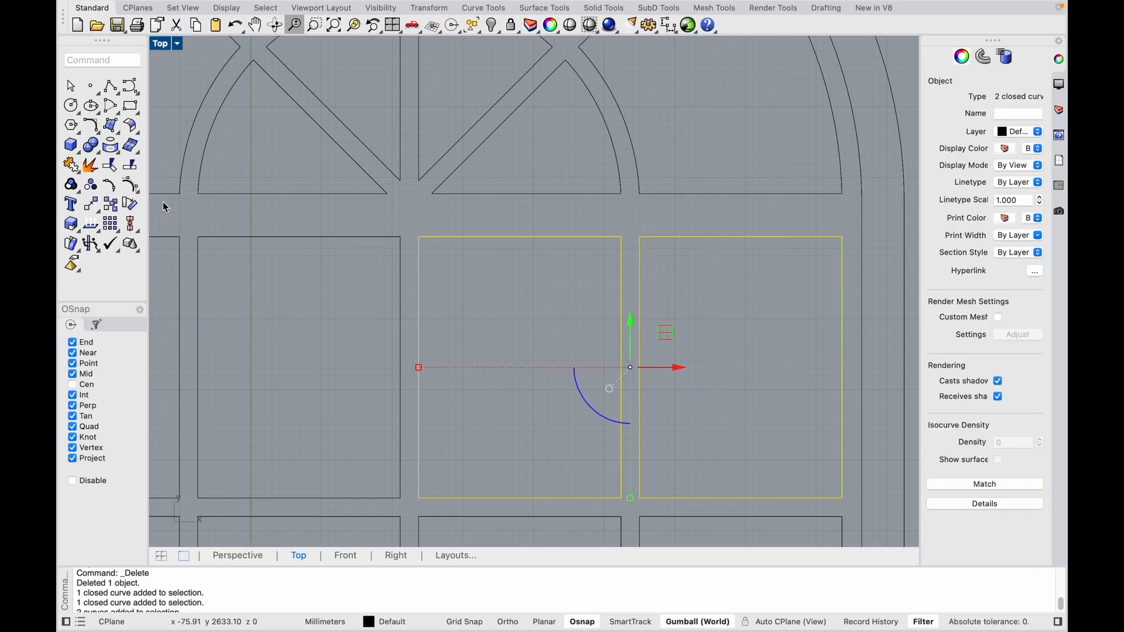
pyautogui.click(81, 168)
pyautogui.click(557, 291)
pyautogui.click(637, 285)
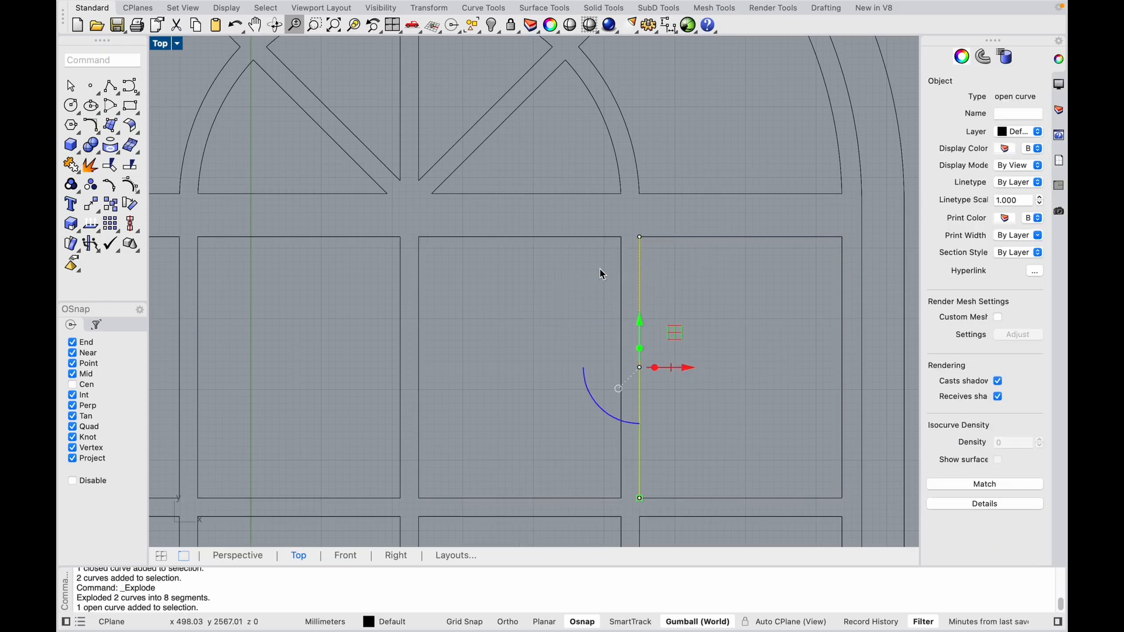
# Try to extend the facing vertical edges of the two exploded panes up to the arch panes using Trim
pyautogui.click(665, 206)
pyautogui.moveTo(685, 138); pyautogui.dragTo(592, 247)
pyautogui.write('tr')
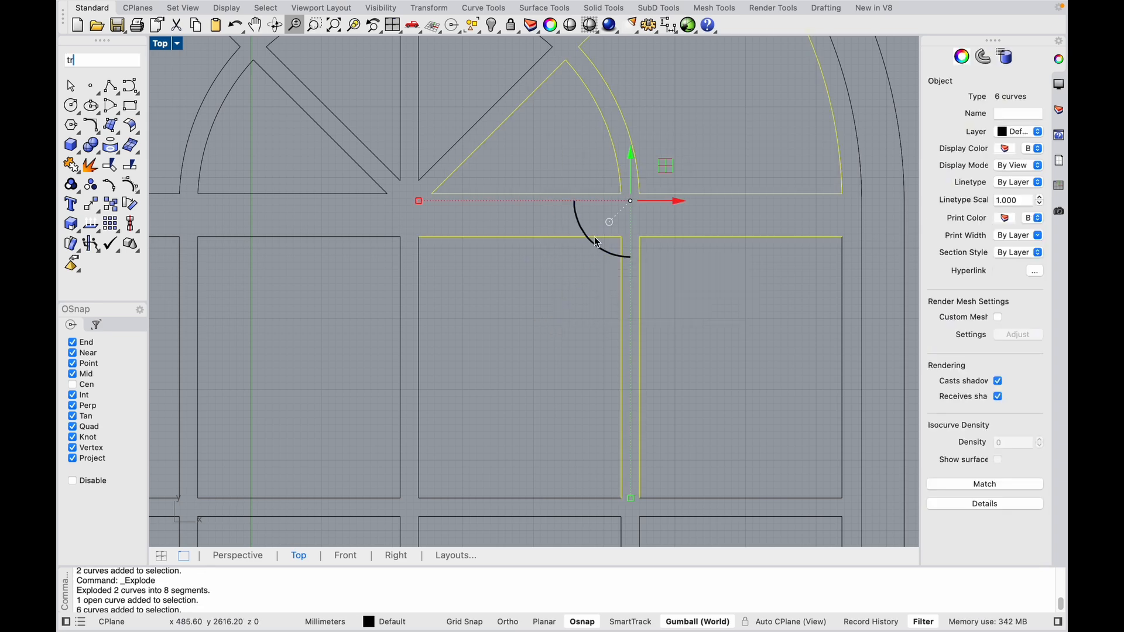
pyautogui.write('im')
pyautogui.press('Return')
pyautogui.click(642, 244)
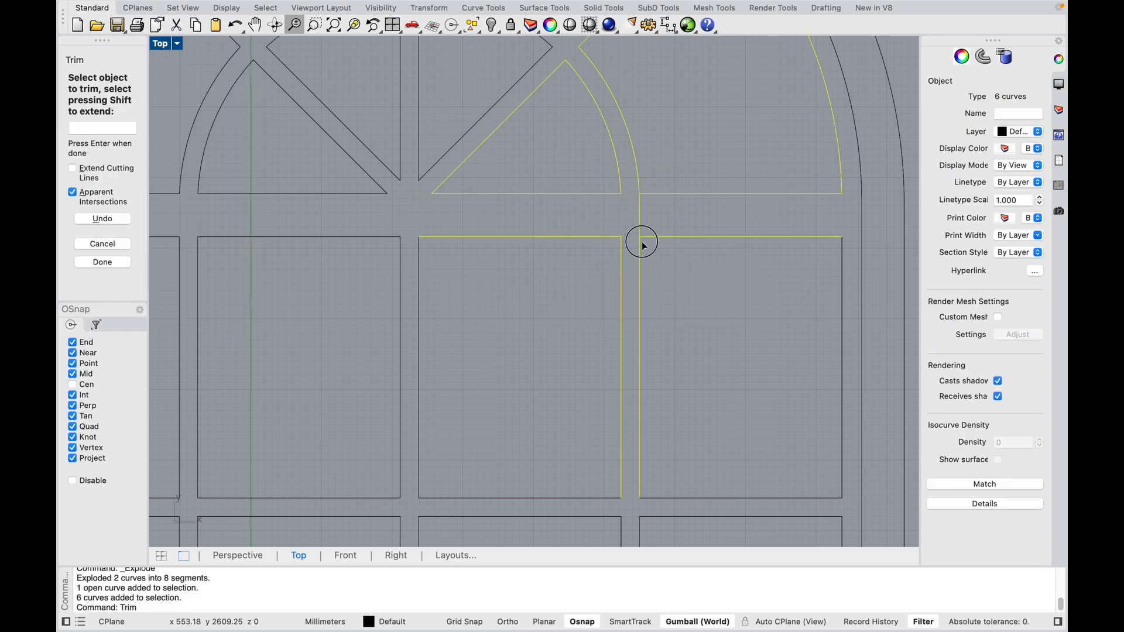
pyautogui.scroll(6, 611, 175)
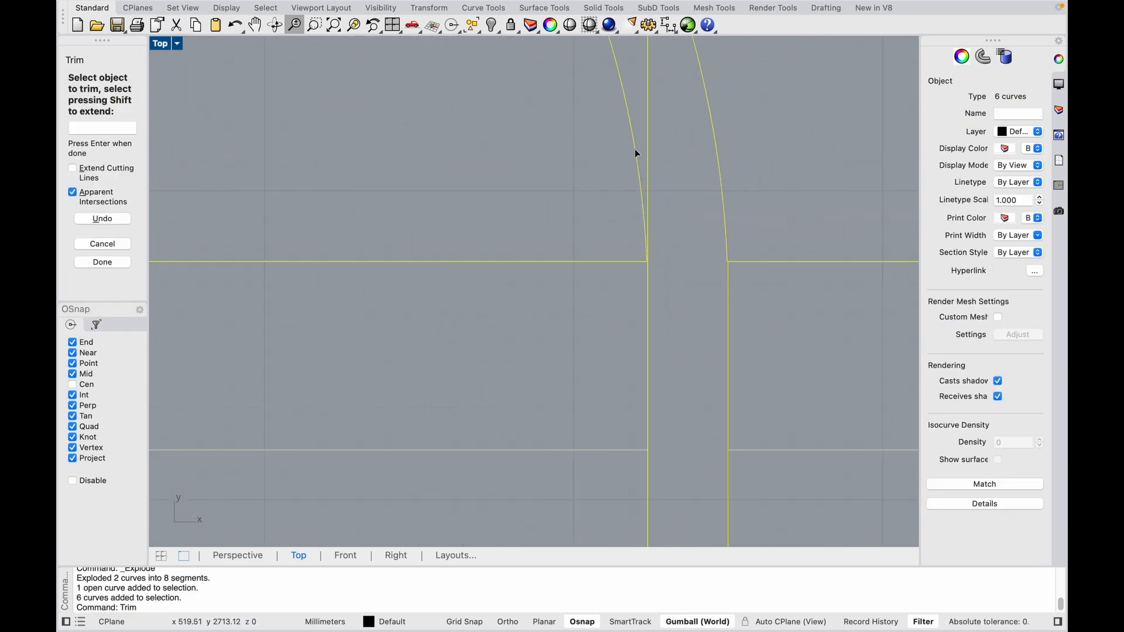
pyautogui.press('Return')
# Examine closely how the extended vertical bar edges line up with the lower corners of the curved arch panes
pyautogui.scroll(8, 651, 265)
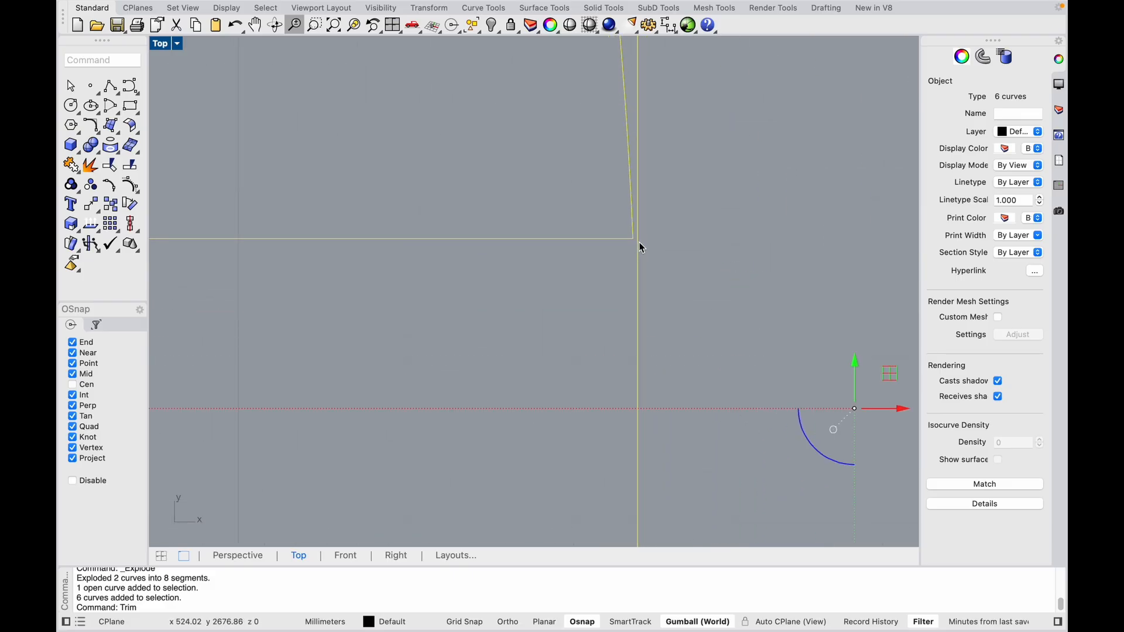
pyautogui.scroll(-5, 644, 250)
pyautogui.scroll(6, 771, 206)
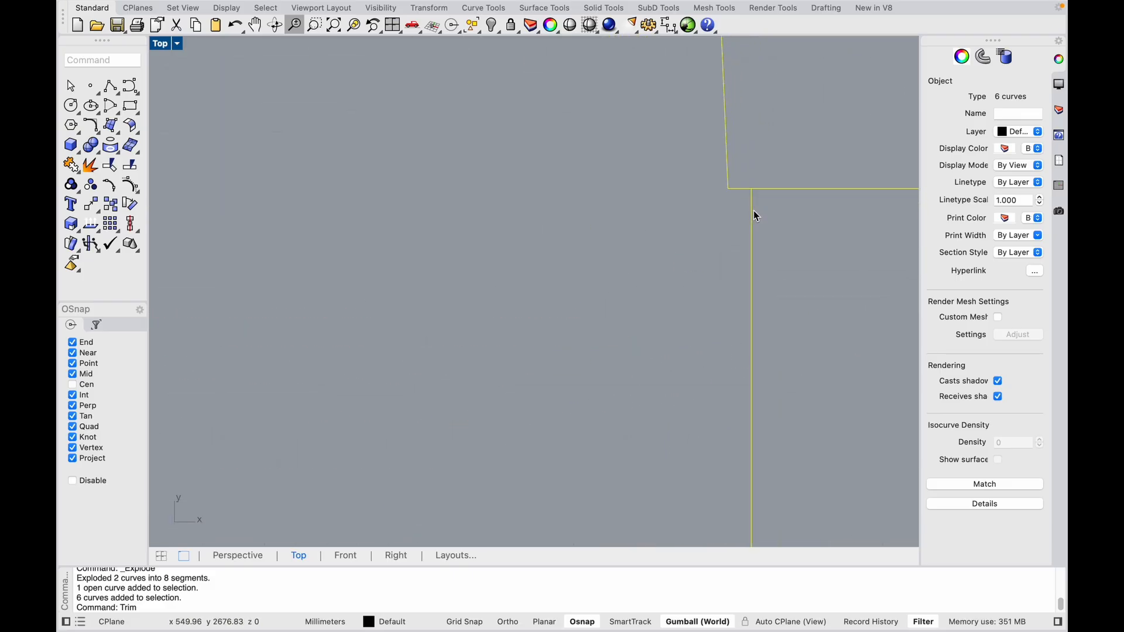
pyautogui.scroll(-5, 756, 213)
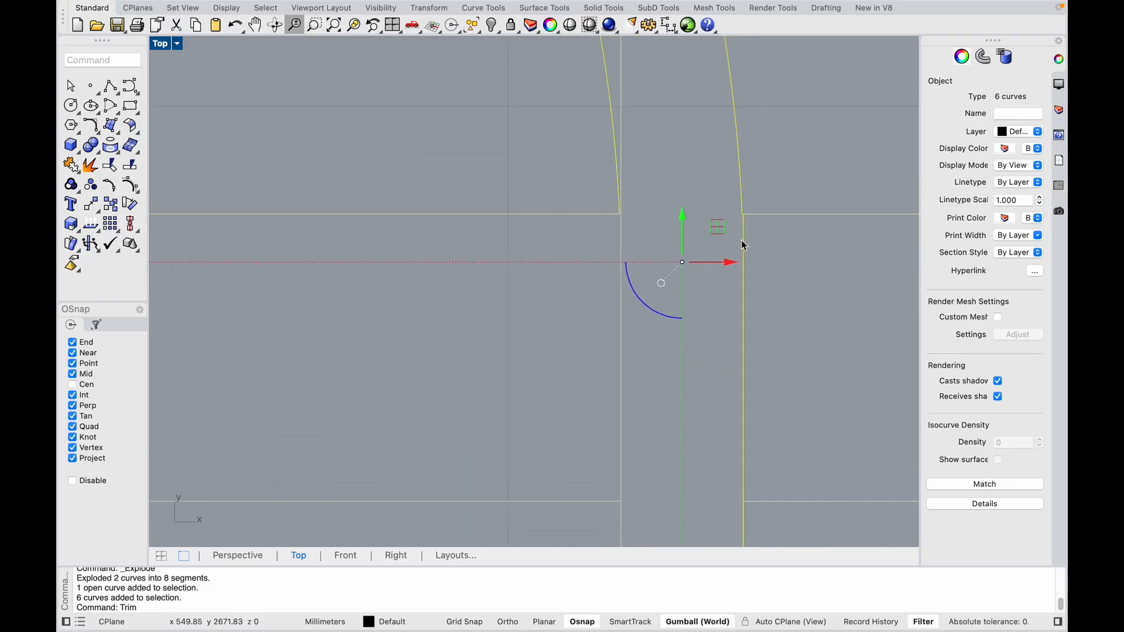
pyautogui.scroll(-6, 761, 263)
pyautogui.scroll(6, 615, 270)
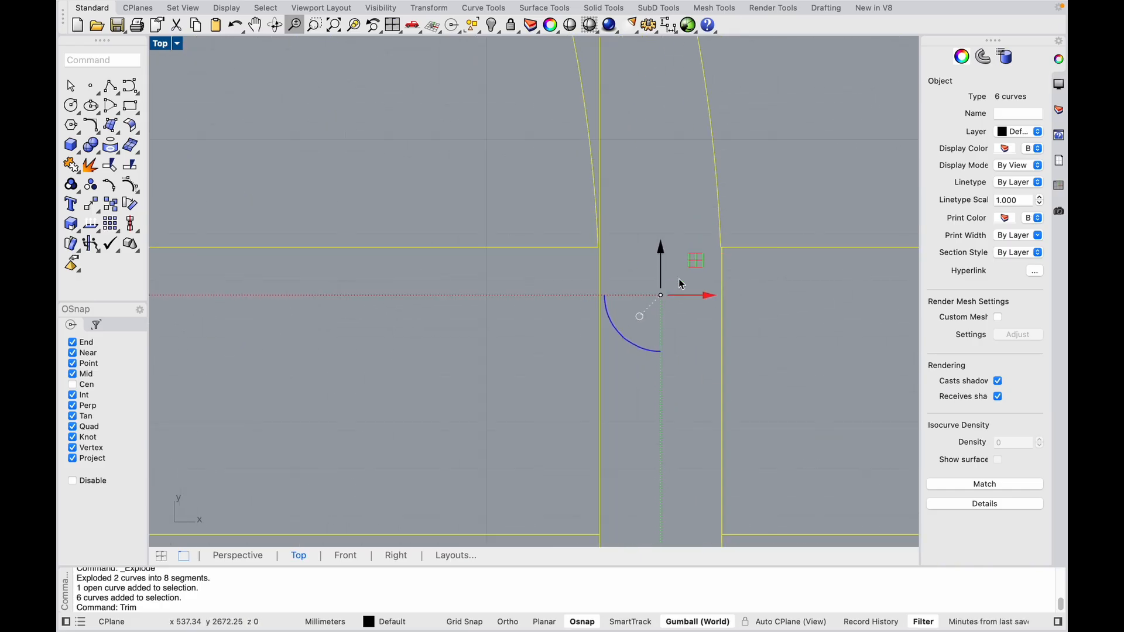
pyautogui.scroll(6, 682, 285)
pyautogui.scroll(-6, 734, 246)
pyautogui.scroll(2, 692, 239)
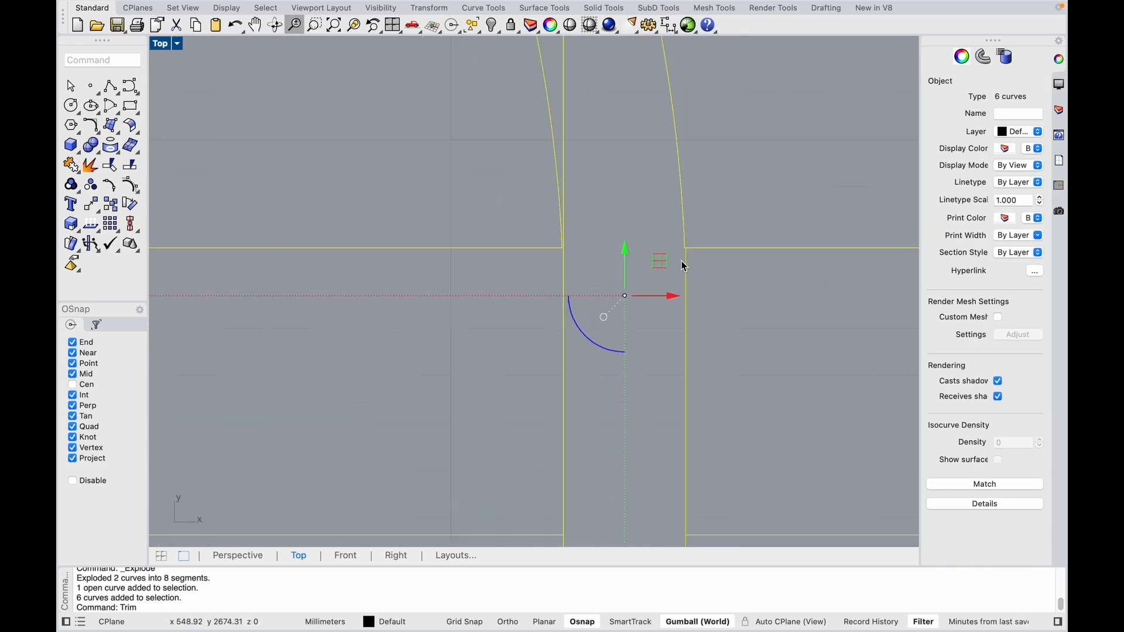
pyautogui.scroll(-5, 673, 281)
pyautogui.scroll(4, 667, 316)
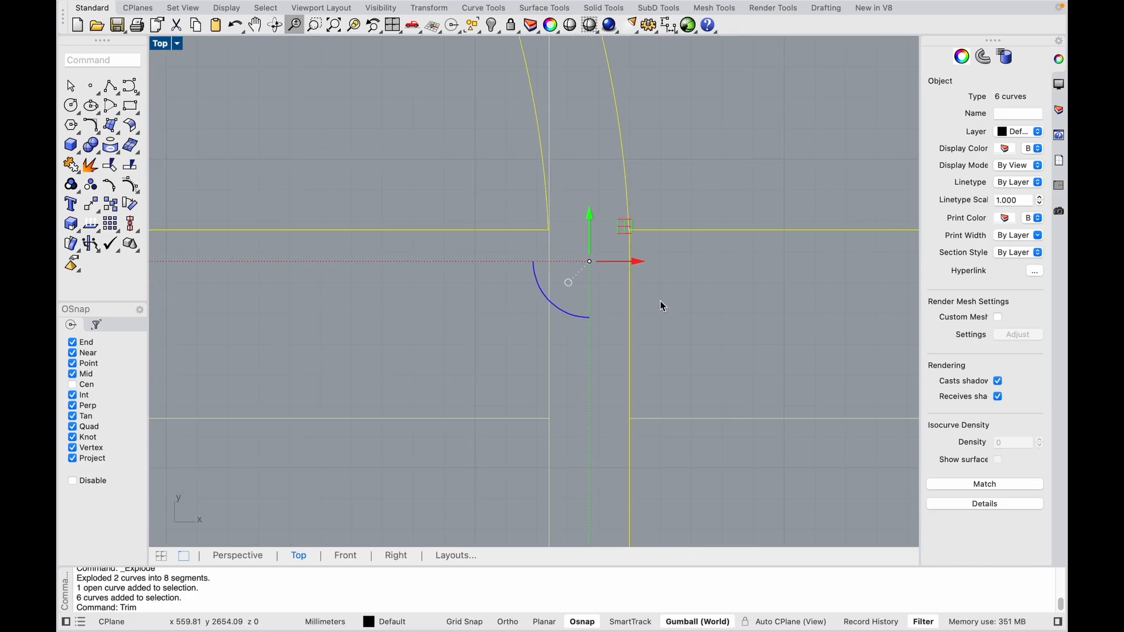
pyautogui.scroll(5, 666, 259)
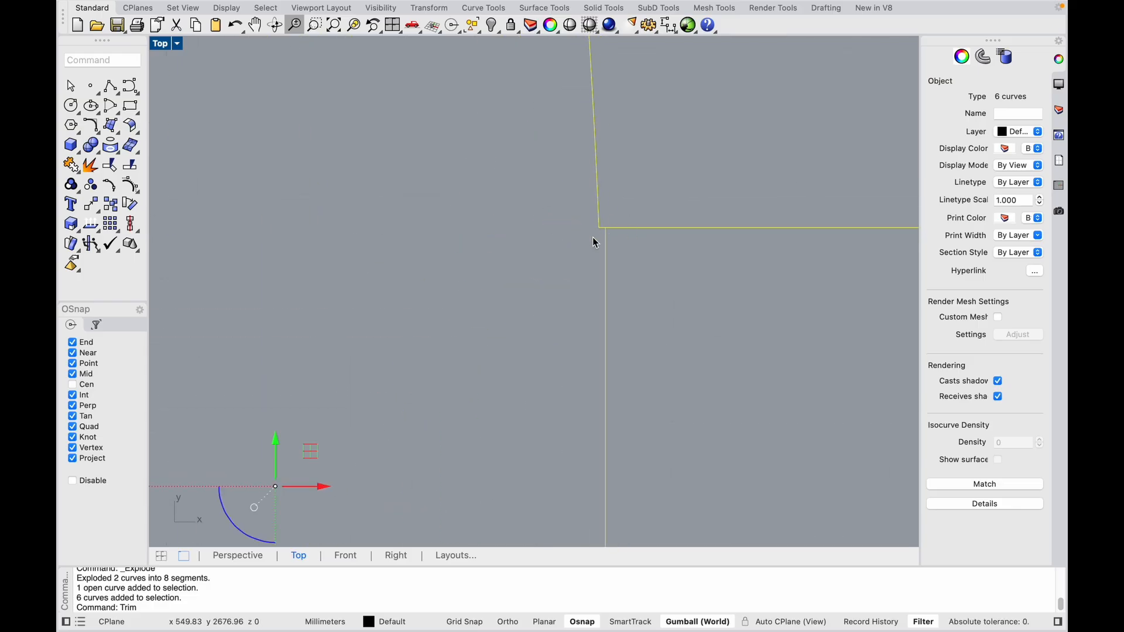
pyautogui.scroll(3, 593, 242)
pyautogui.scroll(-6, 622, 236)
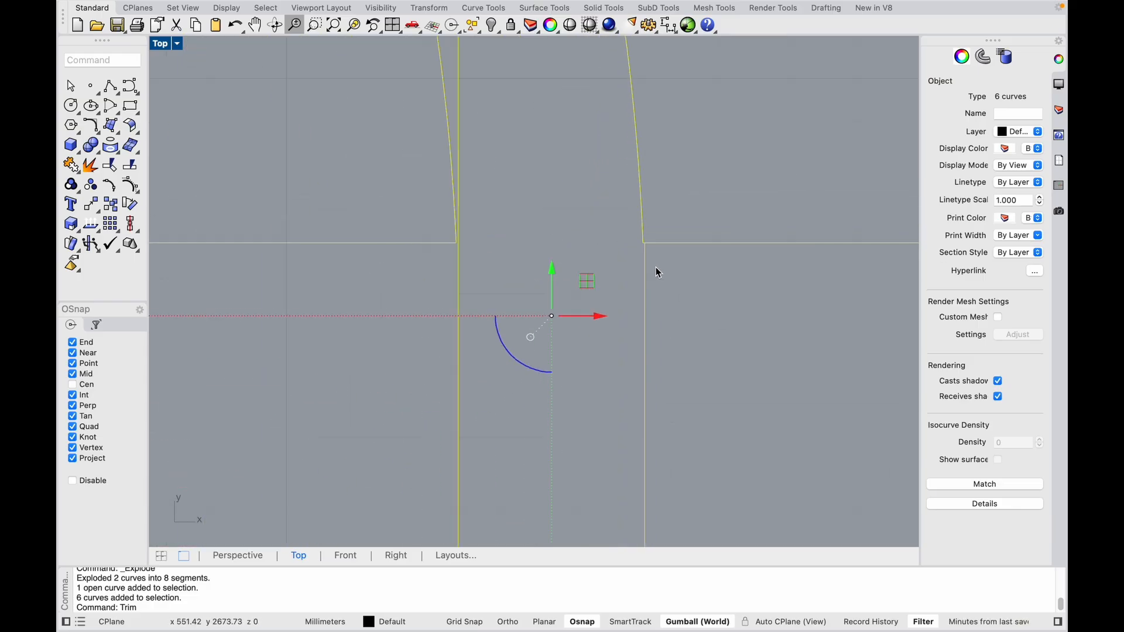
pyautogui.scroll(-2, 622, 328)
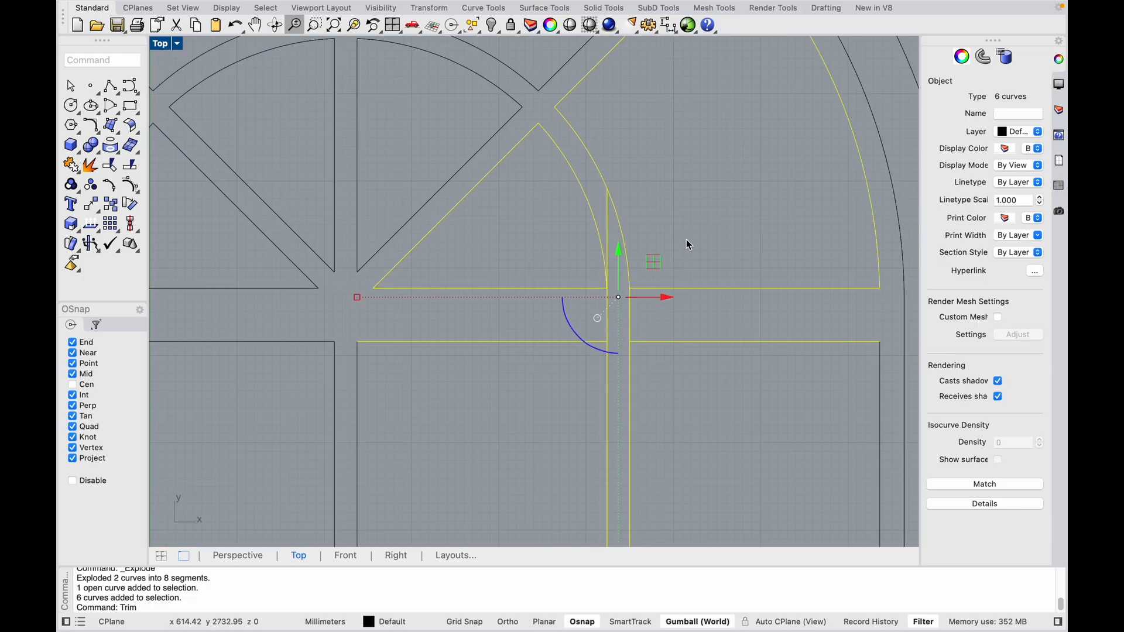
# Undo the trim that extended the vertical bar edges across the transom
pyautogui.press('super+z')
pyautogui.scroll(-4, 712, 215)
pyautogui.click(712, 172)
pyautogui.moveTo(578, 426); pyautogui.dragTo(634, 405, button='right')
pyautogui.scroll(-6, 684, 331)
pyautogui.scroll(4, 737, 319)
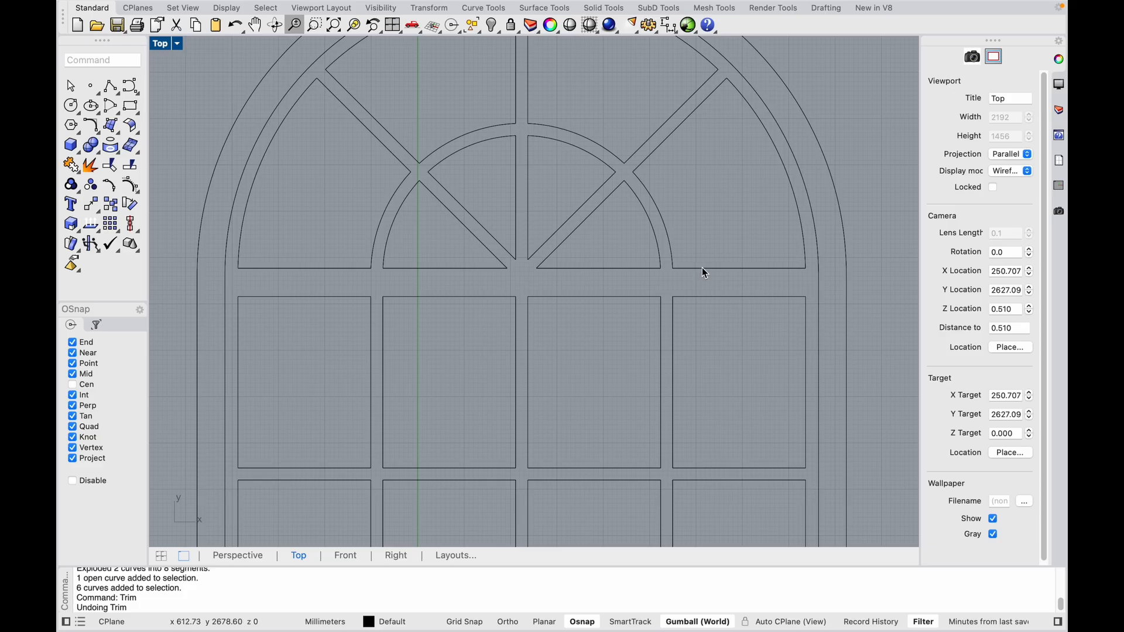
pyautogui.scroll(-4, 705, 273)
pyautogui.scroll(4, 664, 304)
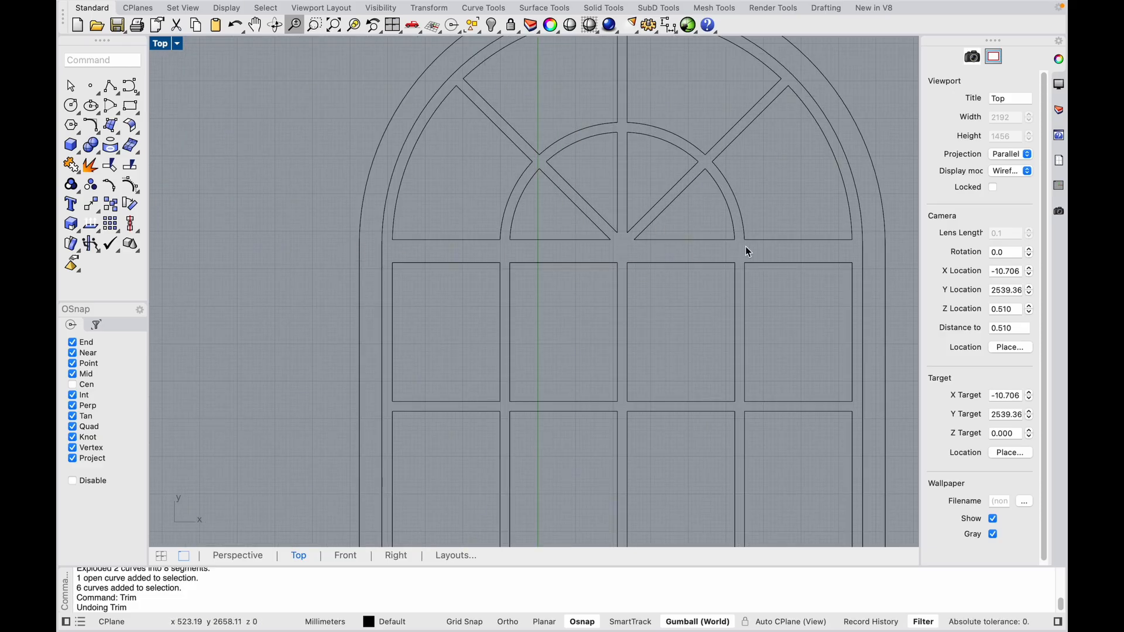
# Undo the explosion of the two right-hand panes in the top row
pyautogui.scroll(-6, 749, 248)
pyautogui.moveTo(707, 389); pyautogui.dragTo(593, 261, button='right')
pyautogui.scroll(-2, 550, 273)
pyautogui.scroll(-2, 551, 274)
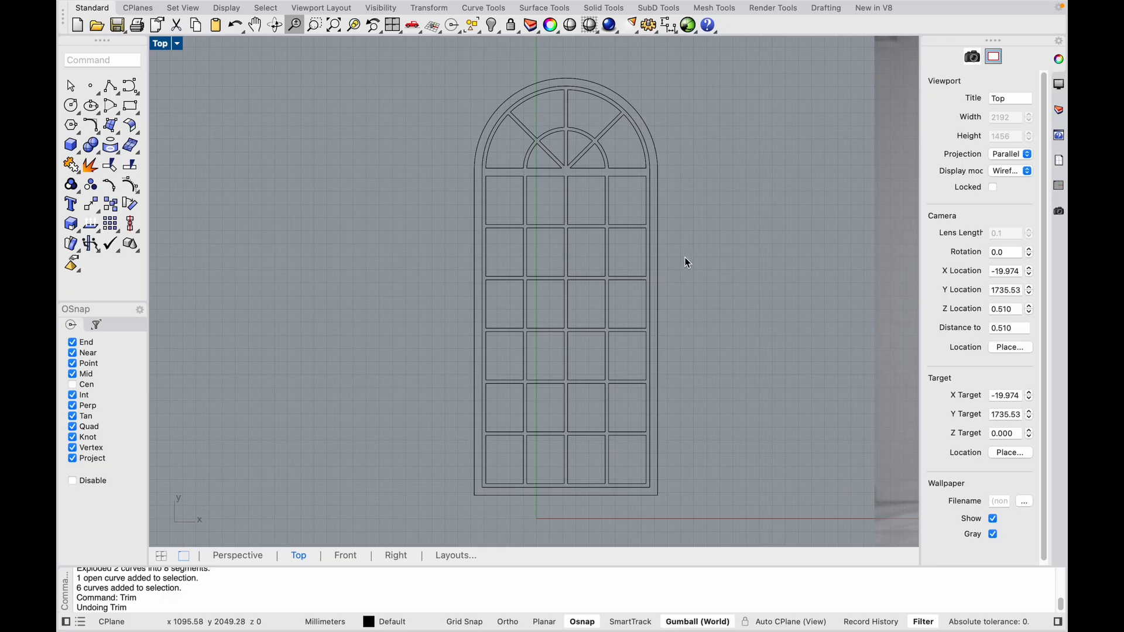
pyautogui.scroll(6, 642, 249)
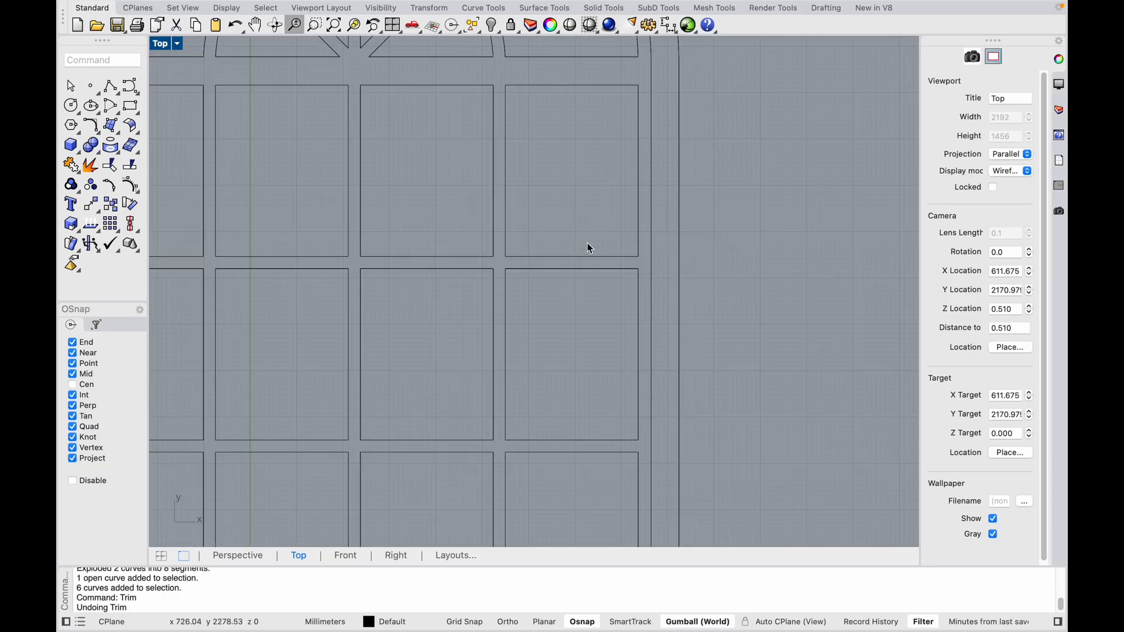
pyautogui.scroll(-3, 584, 195)
pyautogui.click(561, 124)
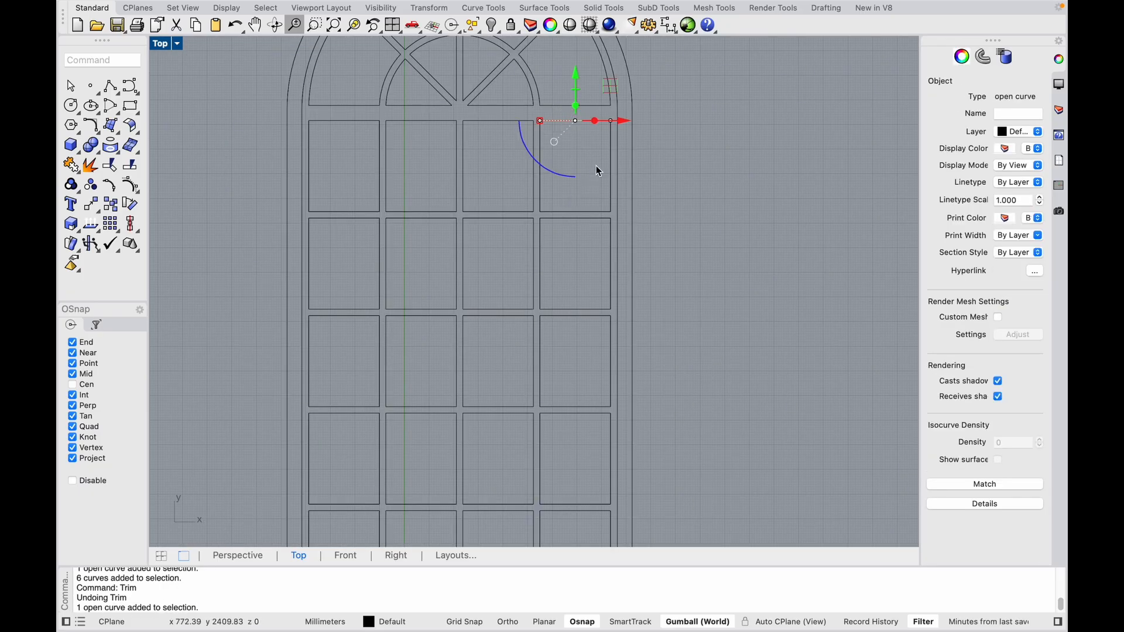
pyautogui.hotkey('ctrl', 'z')
# Check whether the right-hand top-row panes and the right-hand arch panes are closed curves
pyautogui.click(579, 122)
pyautogui.click(533, 130)
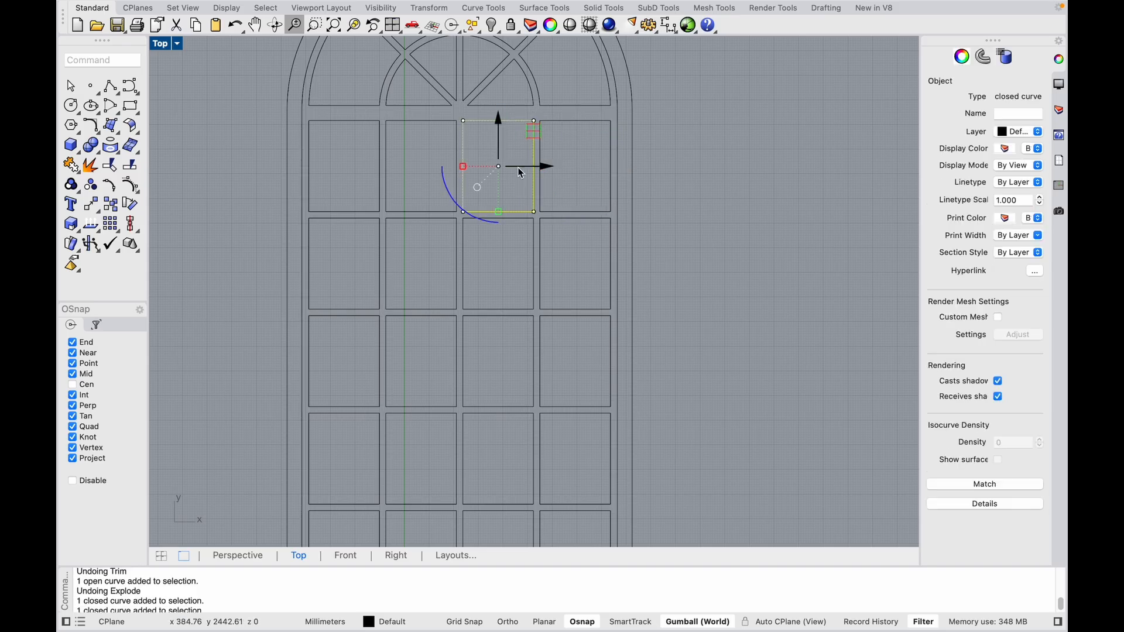
pyautogui.click(584, 127)
pyautogui.click(598, 121)
pyautogui.moveTo(549, 286); pyautogui.dragTo(688, 455, button='right')
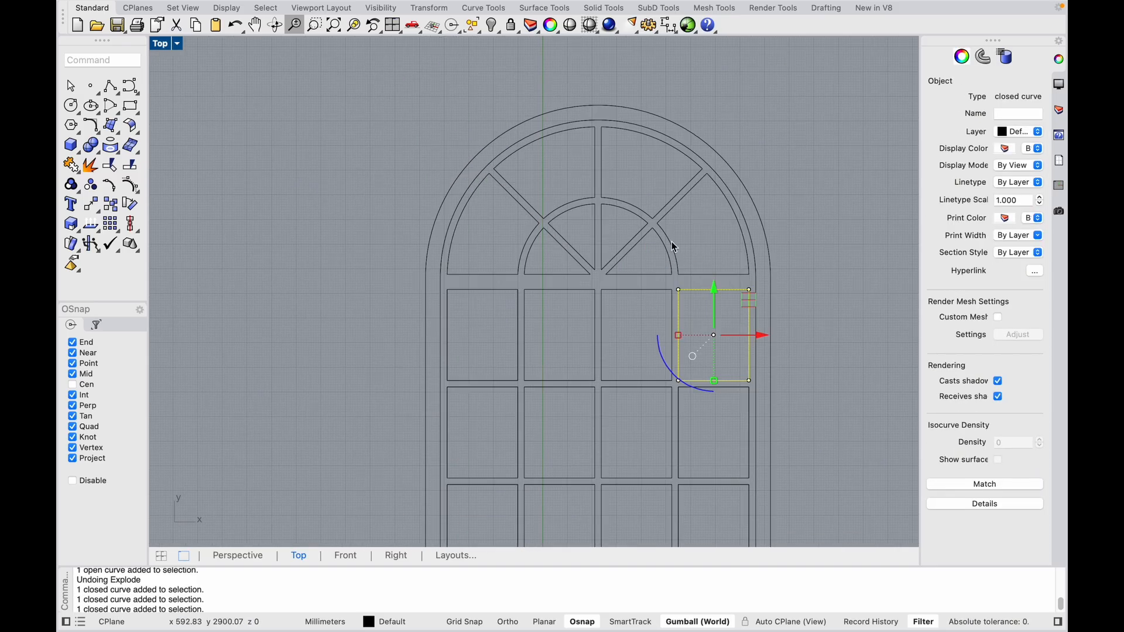
pyautogui.click(670, 243)
pyautogui.click(639, 253)
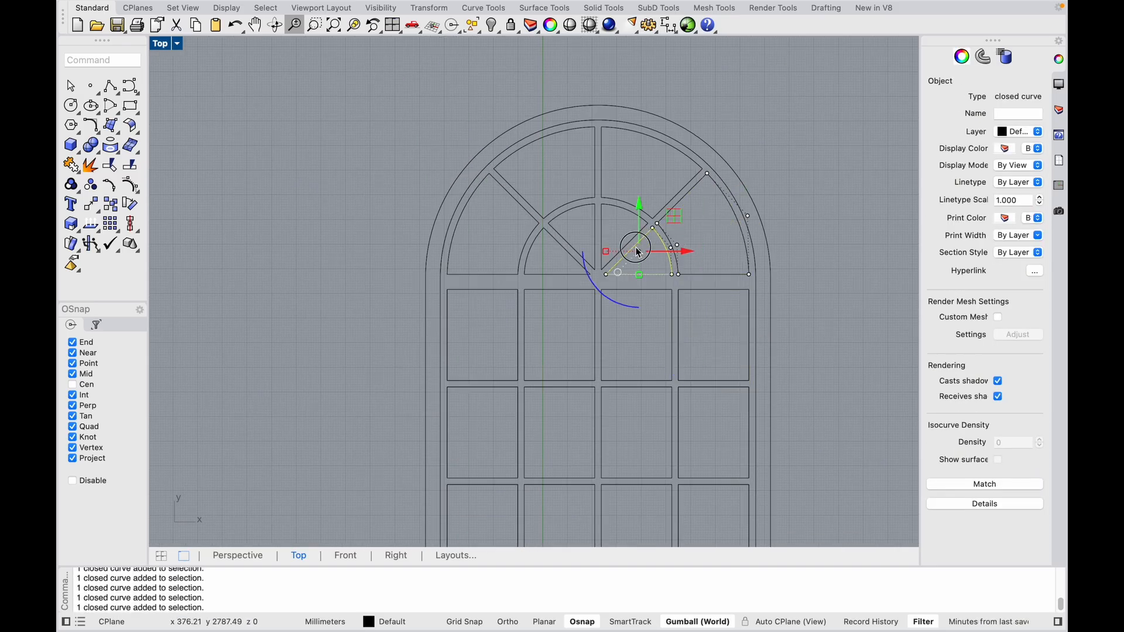
pyautogui.click(675, 144)
pyautogui.scroll(2, 584, 234)
pyautogui.scroll(-5, 619, 162)
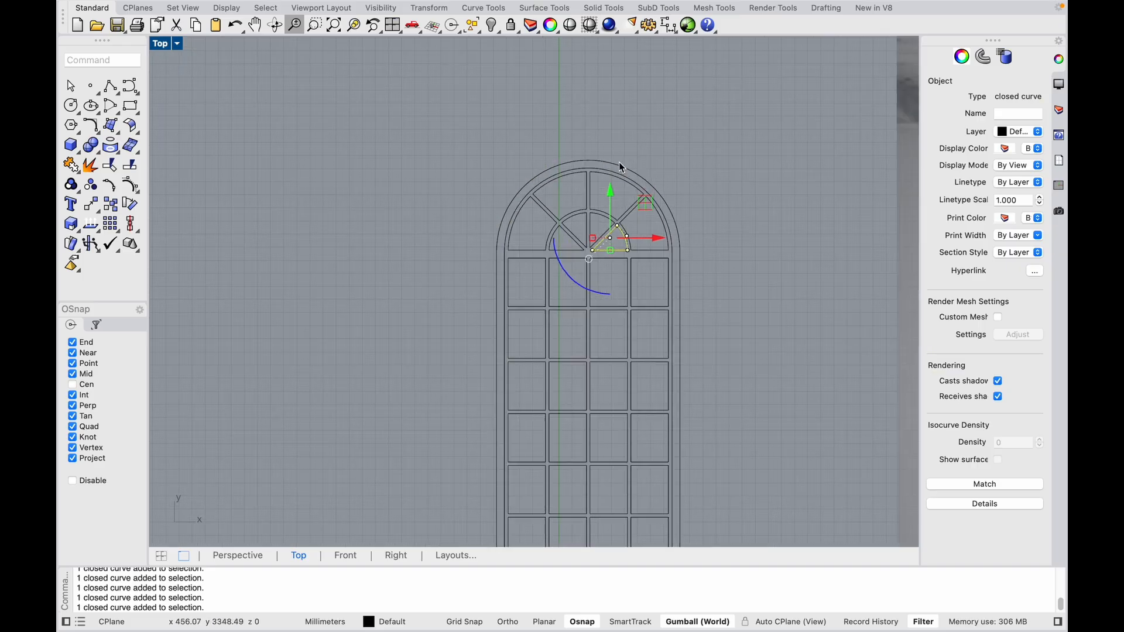
# Check whether the bottom panes and frame outlines are closed curves, and compare the complete window with the reference photo
pyautogui.click(603, 163)
pyautogui.moveTo(682, 255); pyautogui.dragTo(628, 145, button='right')
pyautogui.scroll(2, 603, 457)
pyautogui.click(606, 455)
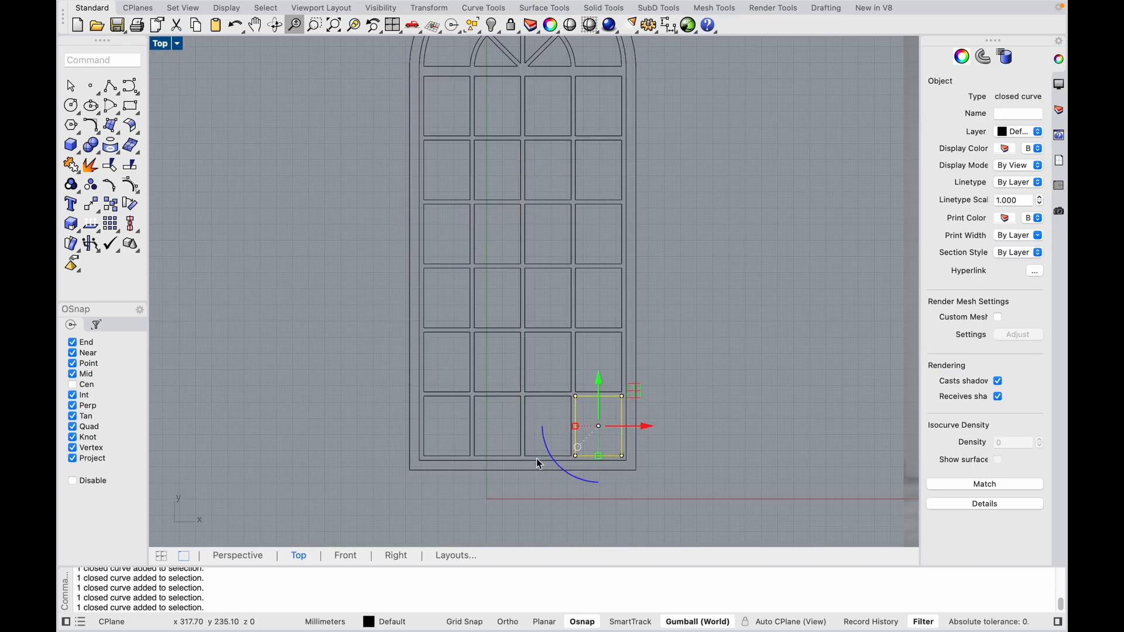
pyautogui.click(536, 457)
pyautogui.click(609, 461)
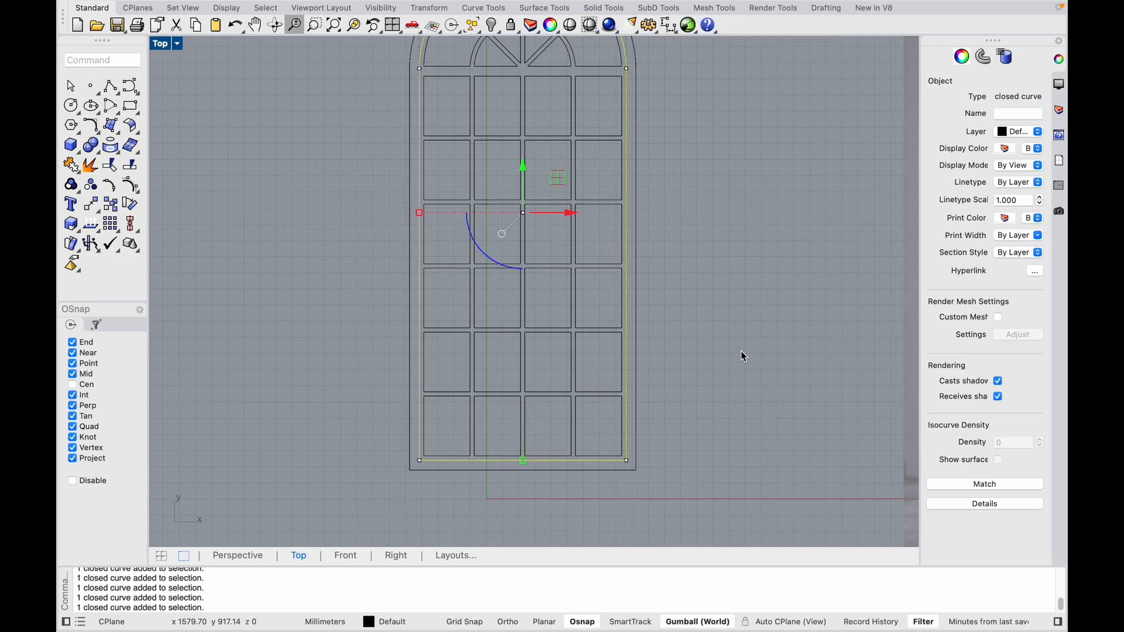
pyautogui.scroll(-4, 740, 350)
pyautogui.click(703, 315)
pyautogui.scroll(2, 620, 280)
pyautogui.scroll(2, 622, 278)
pyautogui.scroll(-6, 623, 279)
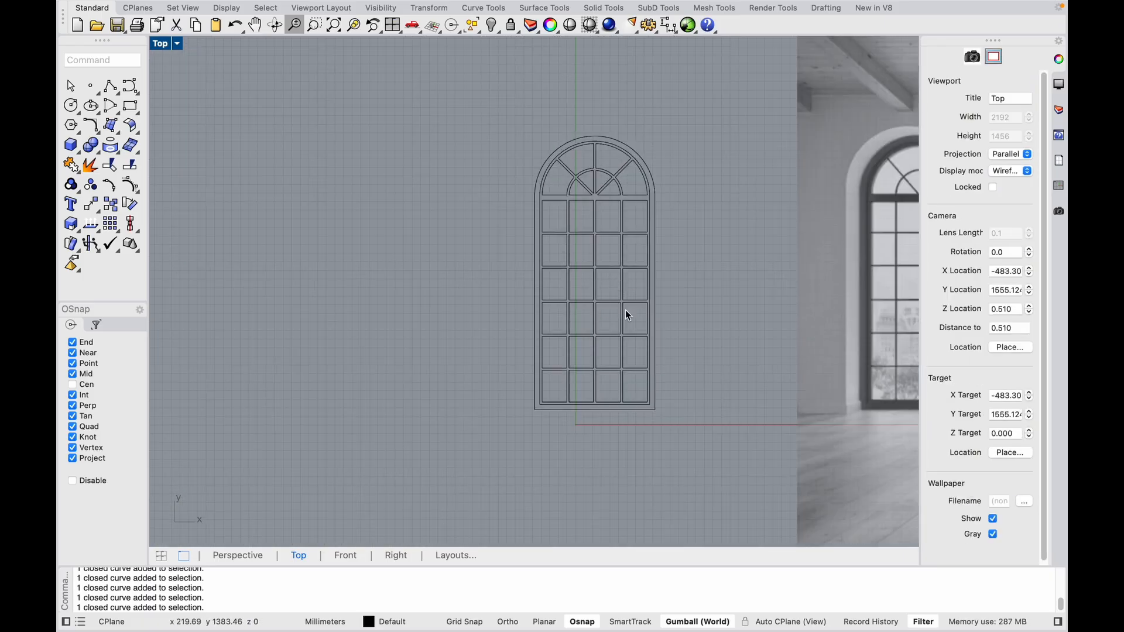
pyautogui.moveTo(626, 311); pyautogui.dragTo(554, 304, button='right')
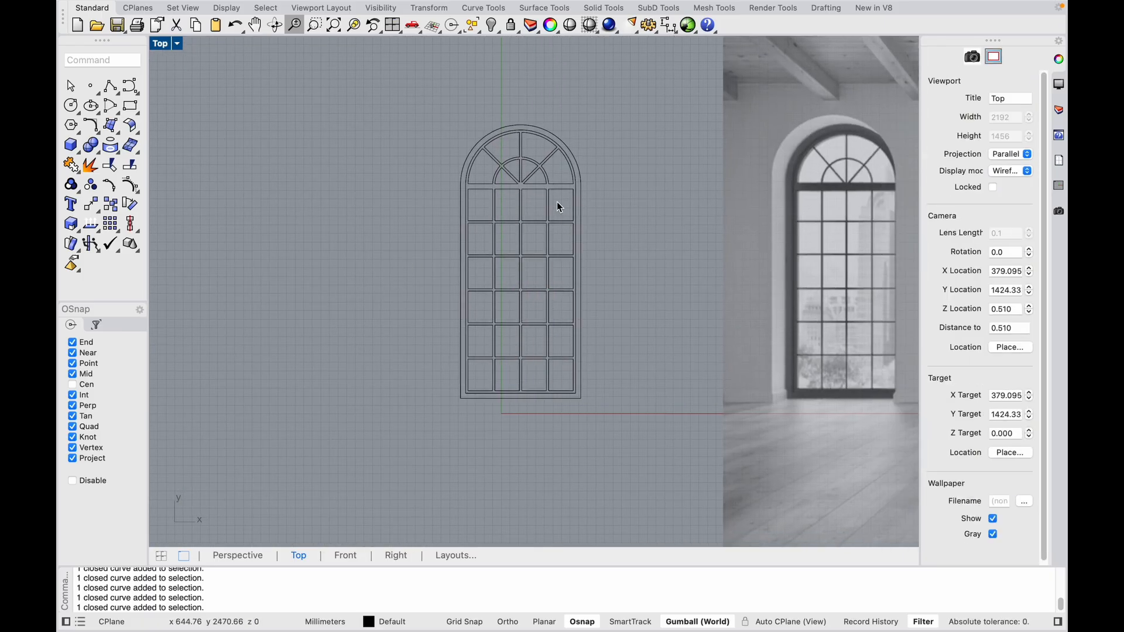
pyautogui.scroll(2, 558, 202)
pyautogui.scroll(-3, 611, 317)
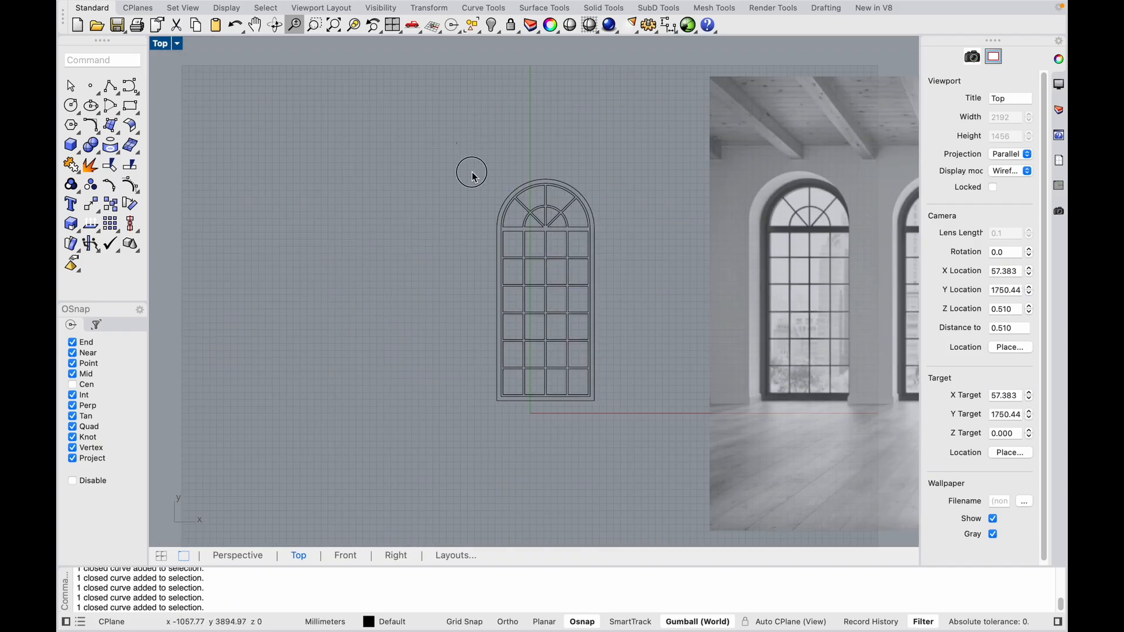
# Move the entire window drawing to the left of the vertical origin axis, farther from the reference photo
pyautogui.moveTo(473, 175); pyautogui.dragTo(637, 479)
pyautogui.moveTo(595, 290); pyautogui.dragTo(411, 304)
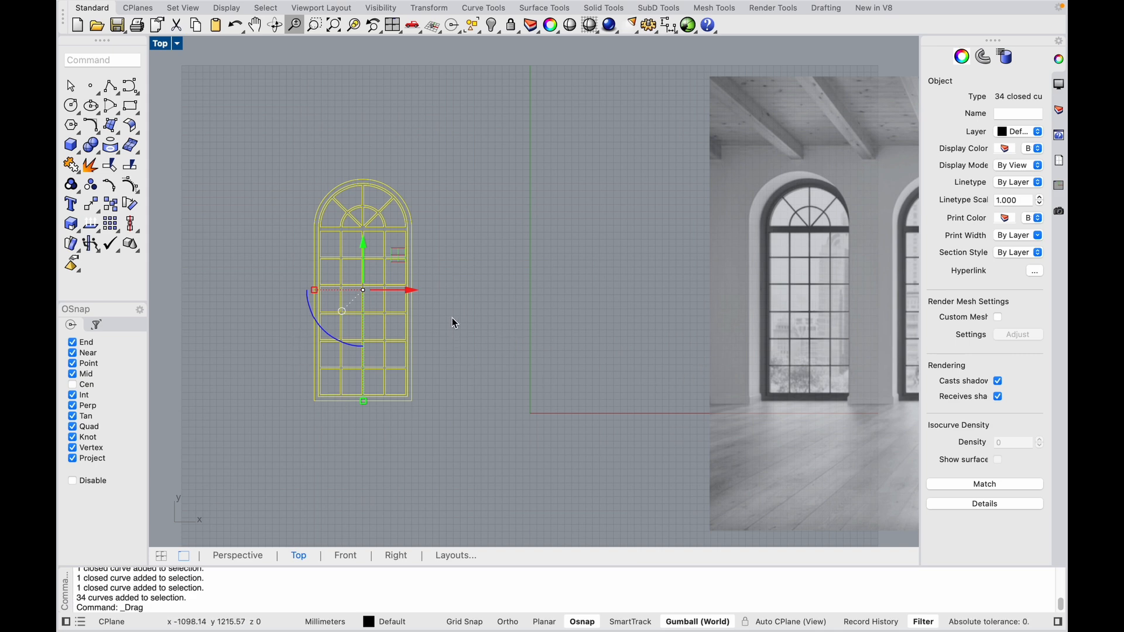
pyautogui.click(484, 326)
pyautogui.scroll(3, 325, 297)
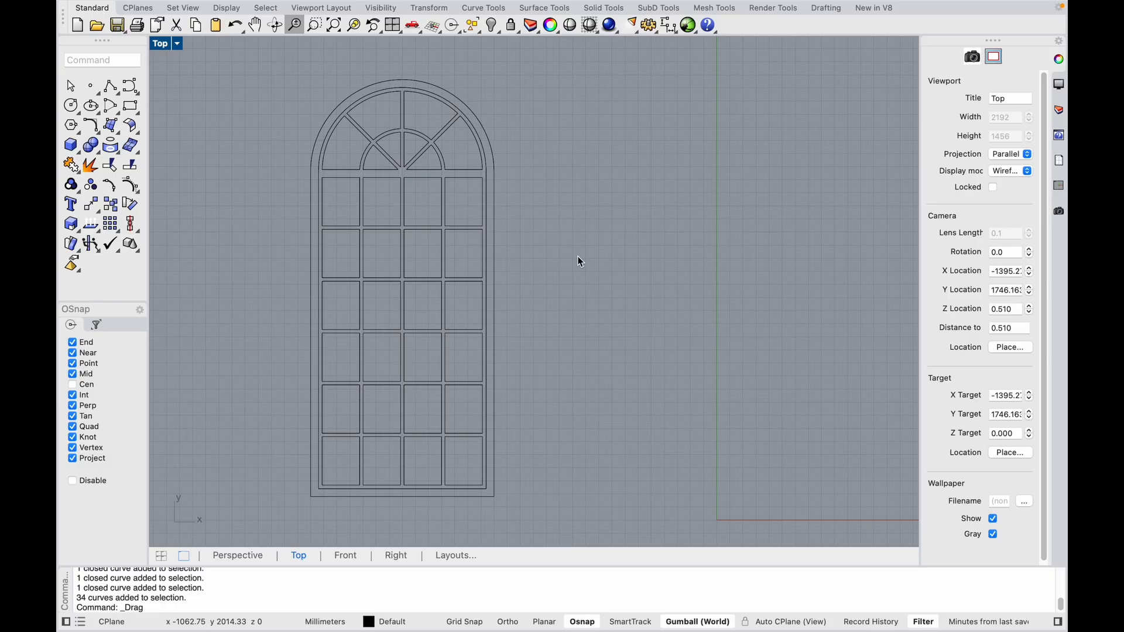
pyautogui.scroll(3, 540, 337)
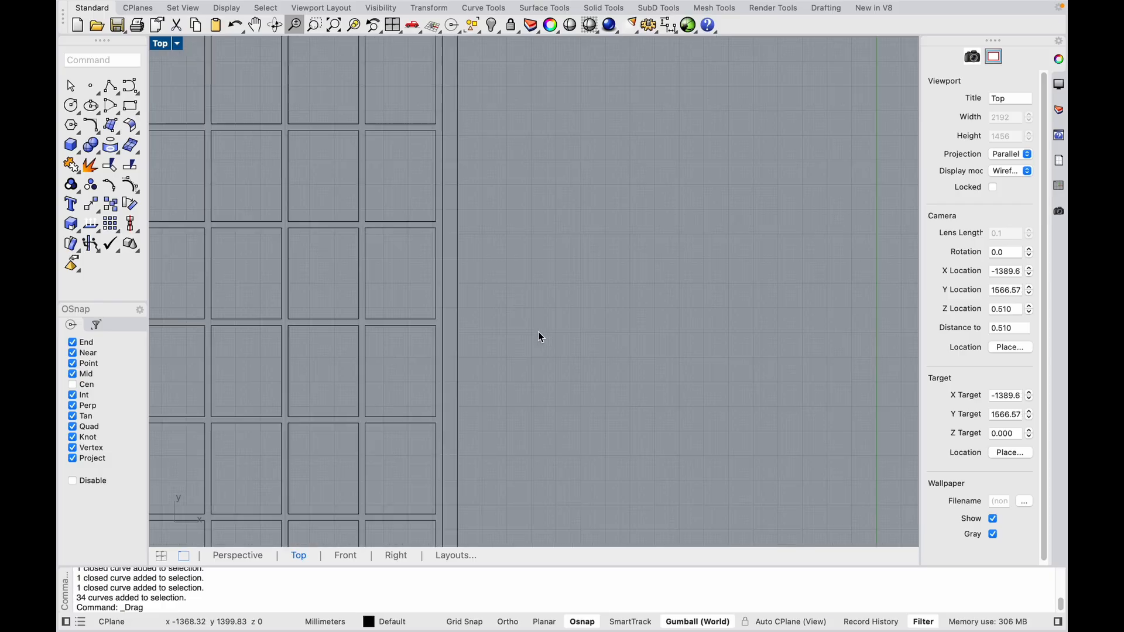
pyautogui.click(435, 282)
pyautogui.scroll(5, 435, 217)
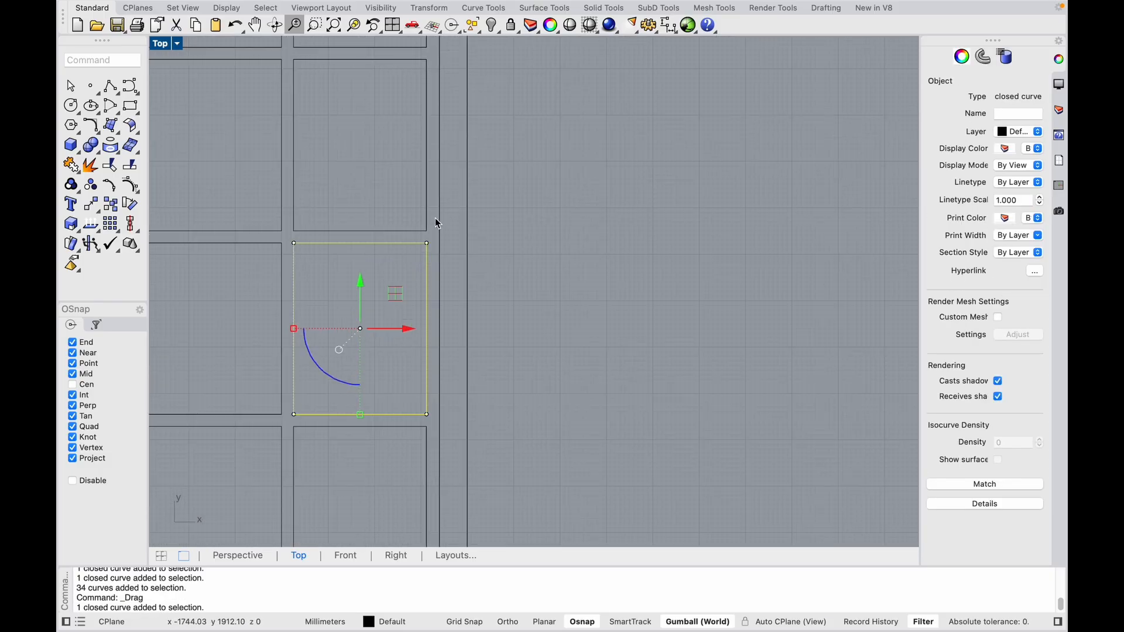
pyautogui.click(250, 501)
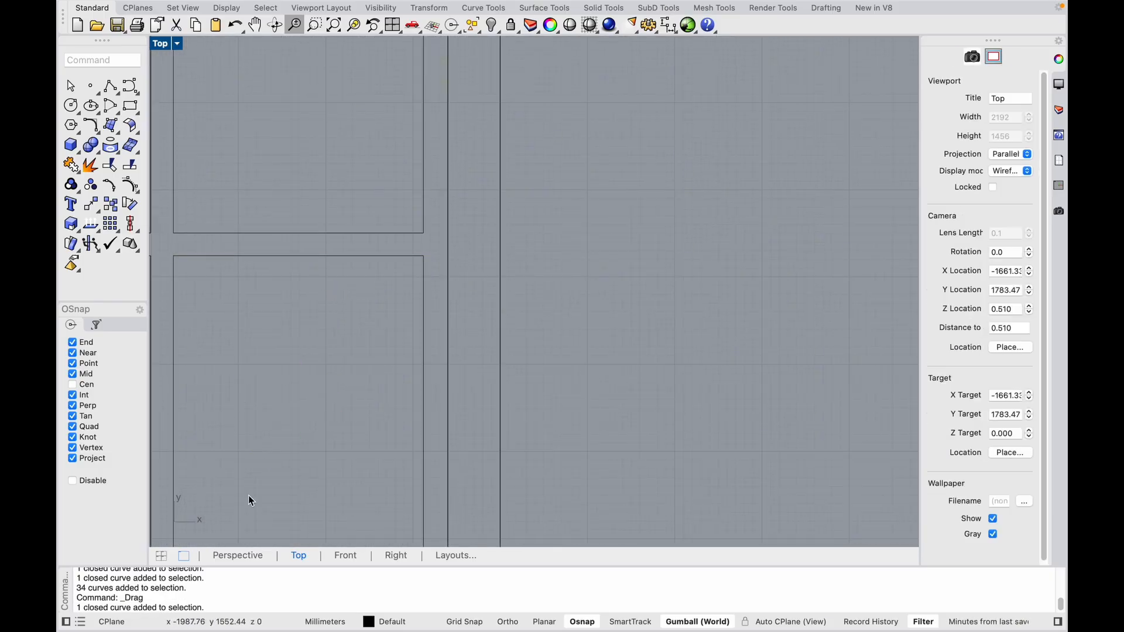
# Draw a rectangle in the Perspective view, on the ground plane between the window drawing and the reference photo
pyautogui.click(240, 554)
pyautogui.scroll(-5, 476, 312)
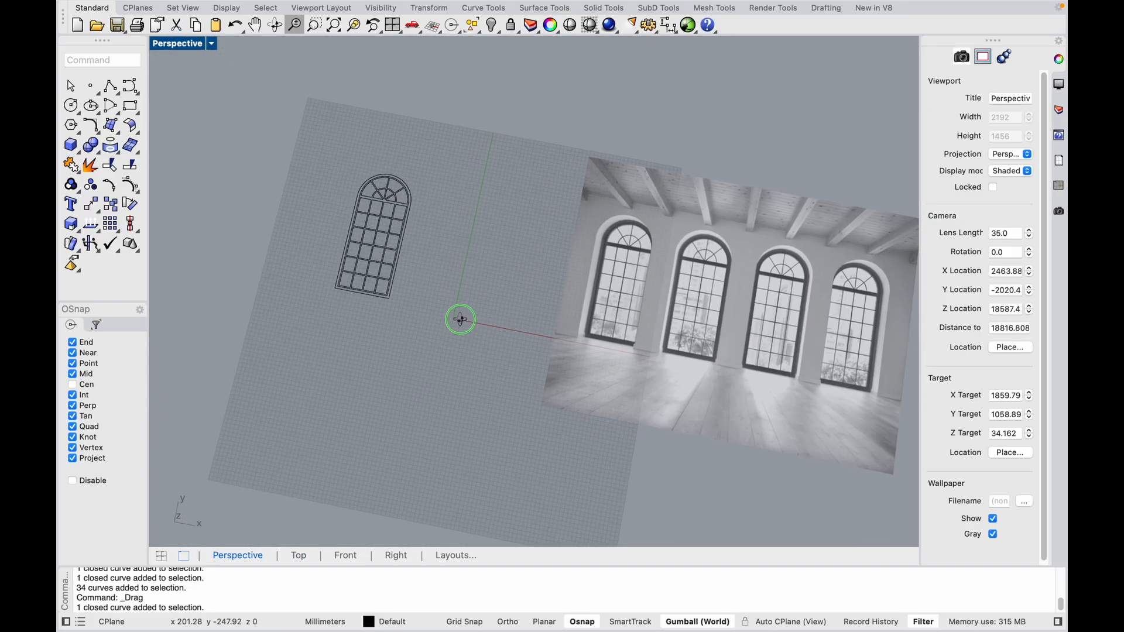
pyautogui.scroll(5, 461, 320)
pyautogui.click(130, 106)
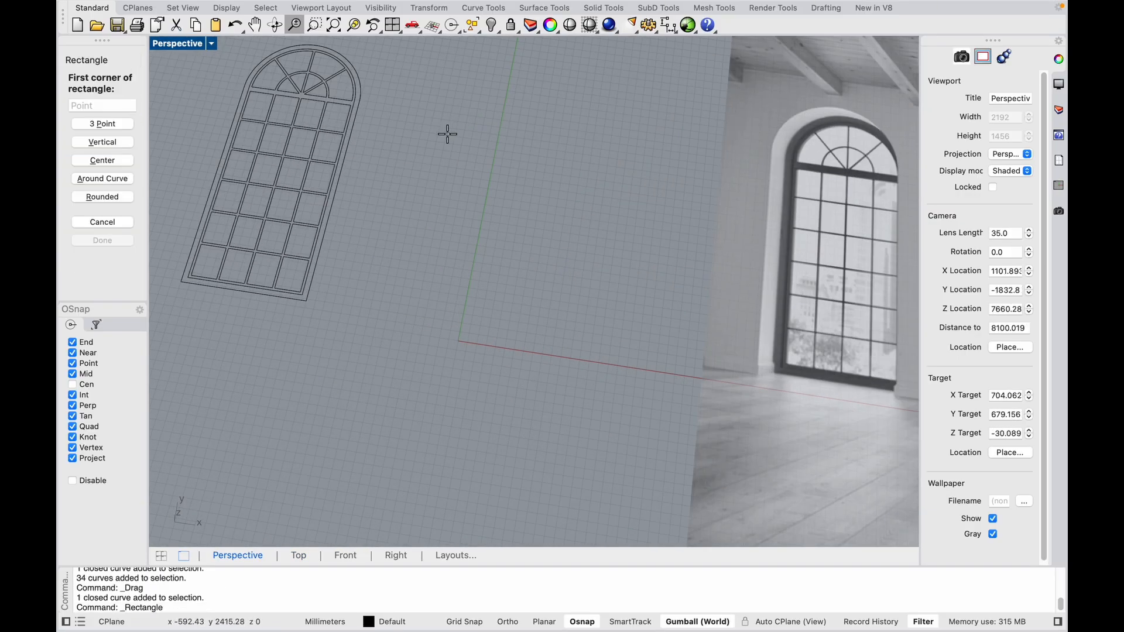
pyautogui.click(450, 137)
pyautogui.click(579, 335)
# Extrude the new rectangle upward into a thin closed slab and look at it from several angles
pyautogui.click(603, 195)
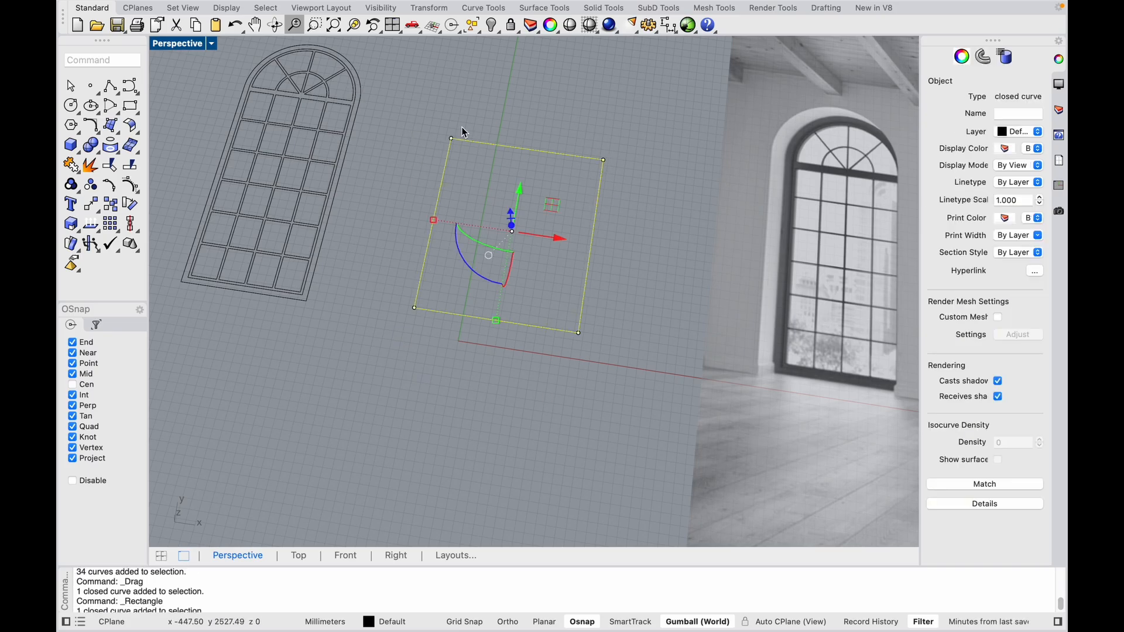
pyautogui.moveTo(716, 329); pyautogui.dragTo(549, 244, button='right')
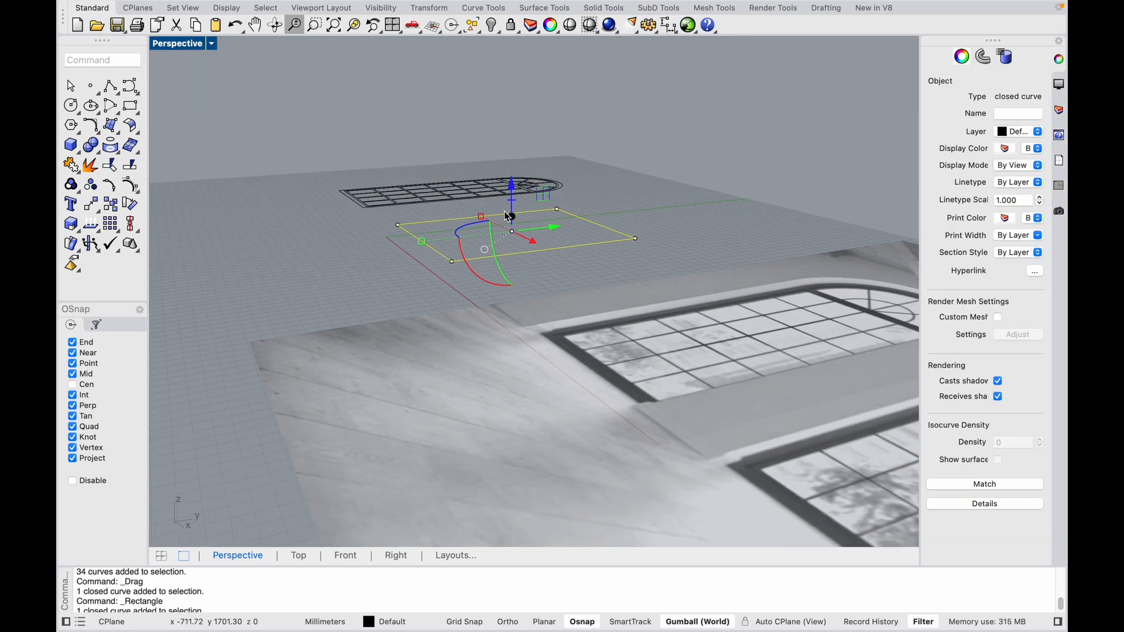
pyautogui.moveTo(511, 216); pyautogui.dragTo(510, 202)
pyautogui.moveTo(377, 314); pyautogui.dragTo(423, 347, button='right')
pyautogui.click(514, 315)
pyautogui.scroll(6, 513, 264)
pyautogui.click(501, 255)
pyautogui.scroll(-6, 526, 346)
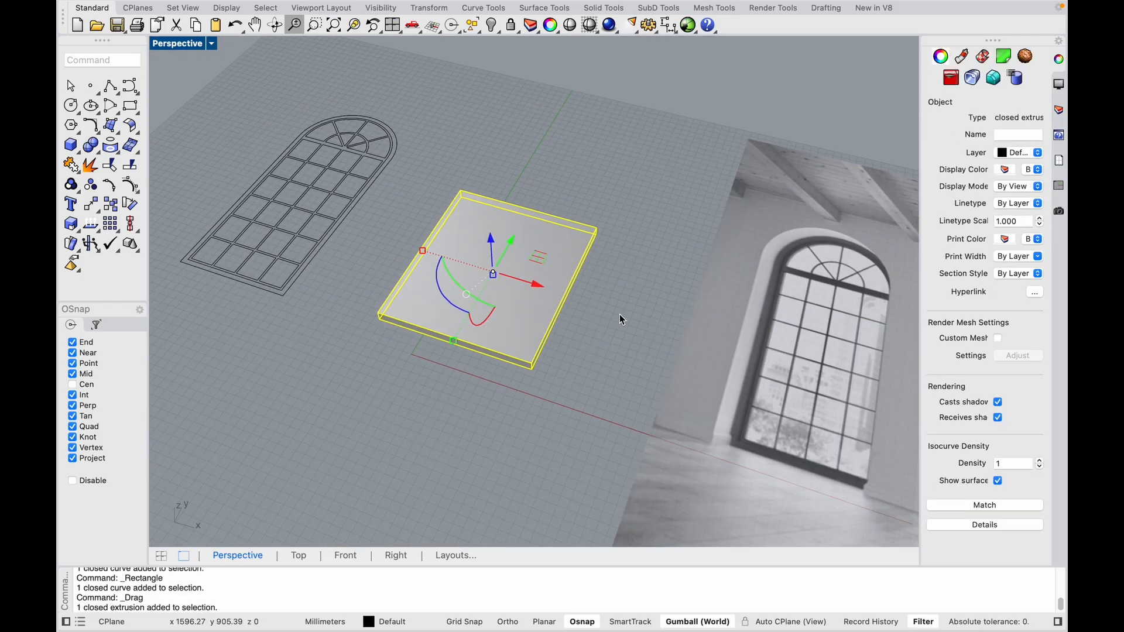
pyautogui.moveTo(564, 354); pyautogui.dragTo(616, 242, button='right')
pyautogui.moveTo(575, 419); pyautogui.dragTo(600, 375, button='right')
pyautogui.click(687, 254)
pyautogui.scroll(-5, 632, 244)
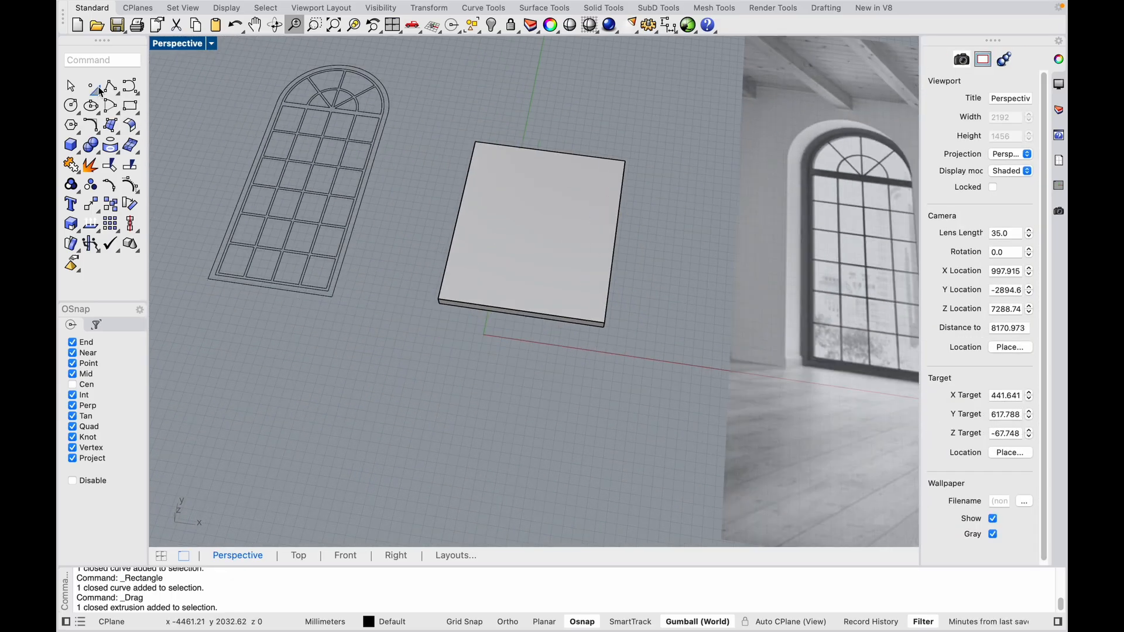
# Draw a second rectangle on the ground plane in front of the slab and explode it into separate segments
pyautogui.click(130, 105)
pyautogui.click(374, 364)
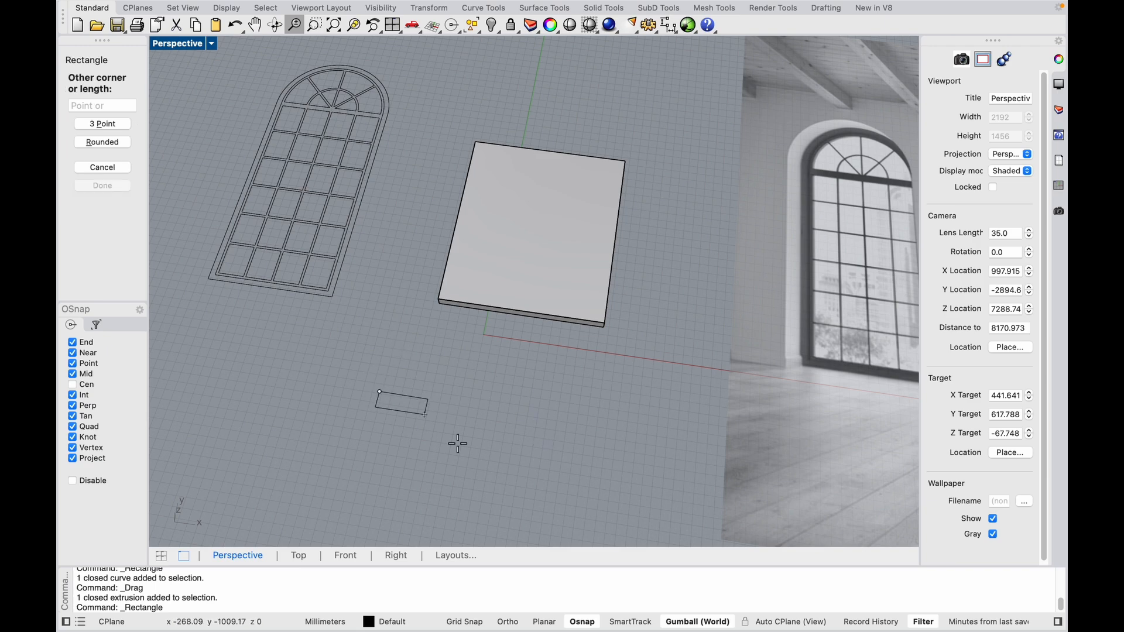
pyautogui.click(477, 535)
pyautogui.moveTo(476, 535)
pyautogui.mouseDown(button='right')
pyautogui.moveTo(547, 381)
pyautogui.moveTo(549, 406)
pyautogui.moveTo(521, 442)
pyautogui.mouseUp(button='right')
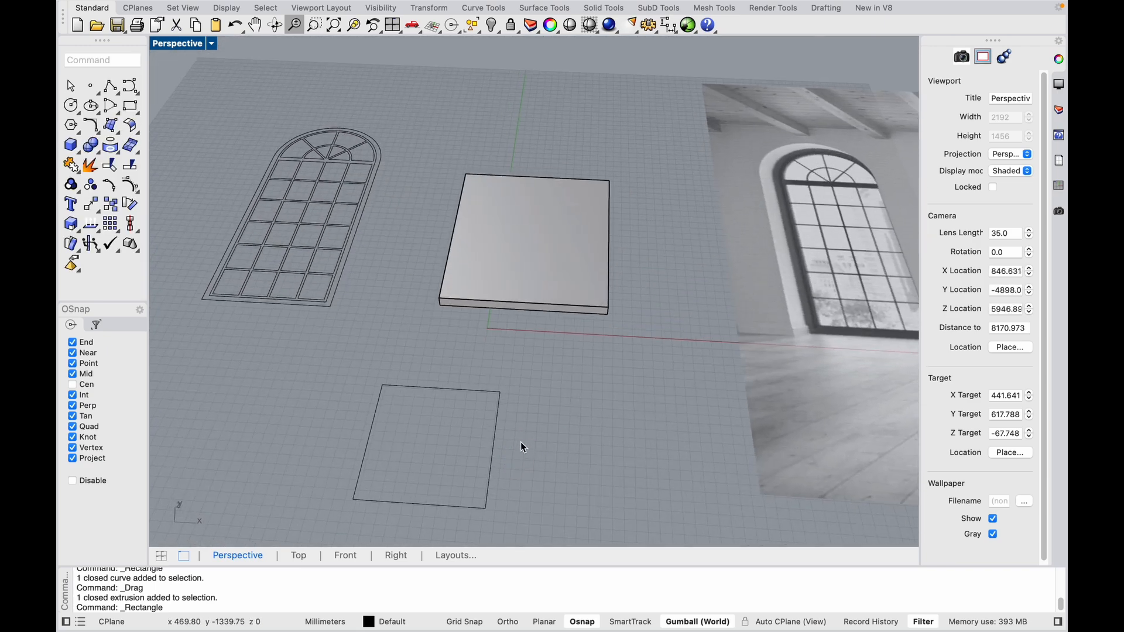
pyautogui.click(494, 396)
pyautogui.scroll(-4, 435, 216)
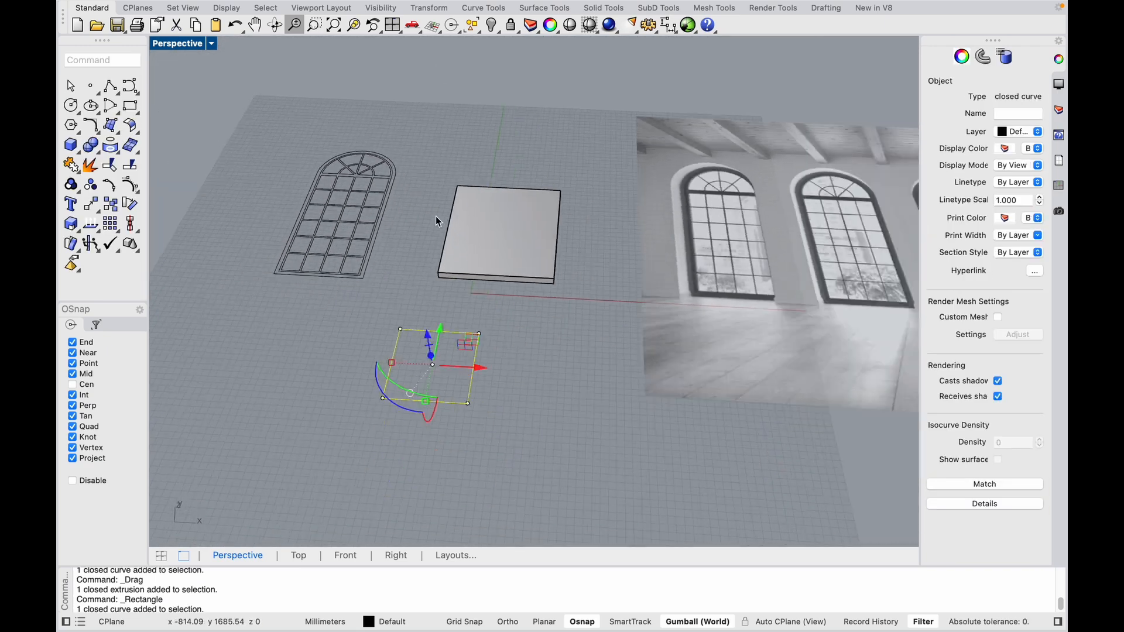
pyautogui.click(90, 164)
pyautogui.scroll(4, 477, 402)
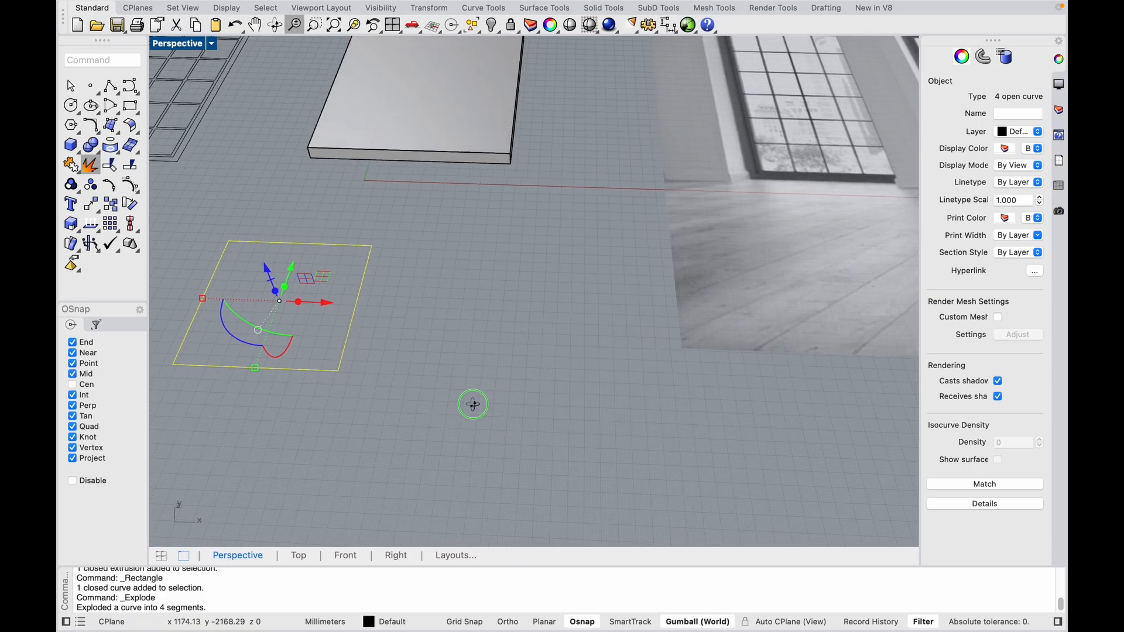
# Move the far end point of the exploded rectangle's right segment back to open a small gap at that corner
pyautogui.click(364, 269)
pyautogui.scroll(2, 356, 252)
pyautogui.moveTo(353, 199); pyautogui.dragTo(414, 274)
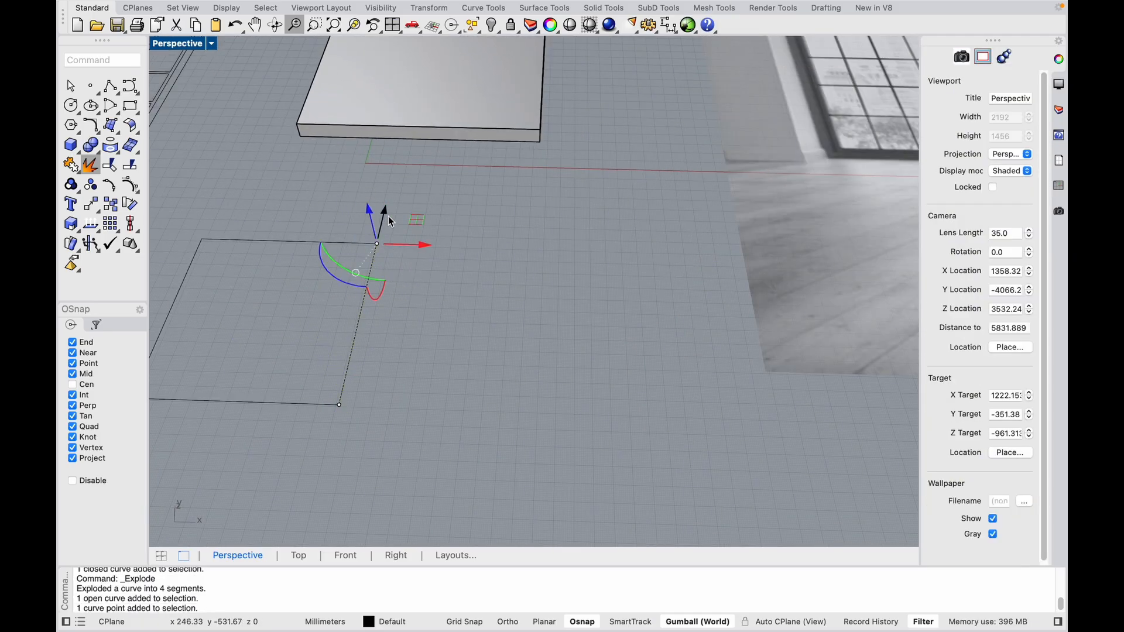
pyautogui.moveTo(389, 217); pyautogui.dragTo(385, 236)
pyautogui.scroll(4, 359, 286)
pyautogui.click(495, 360)
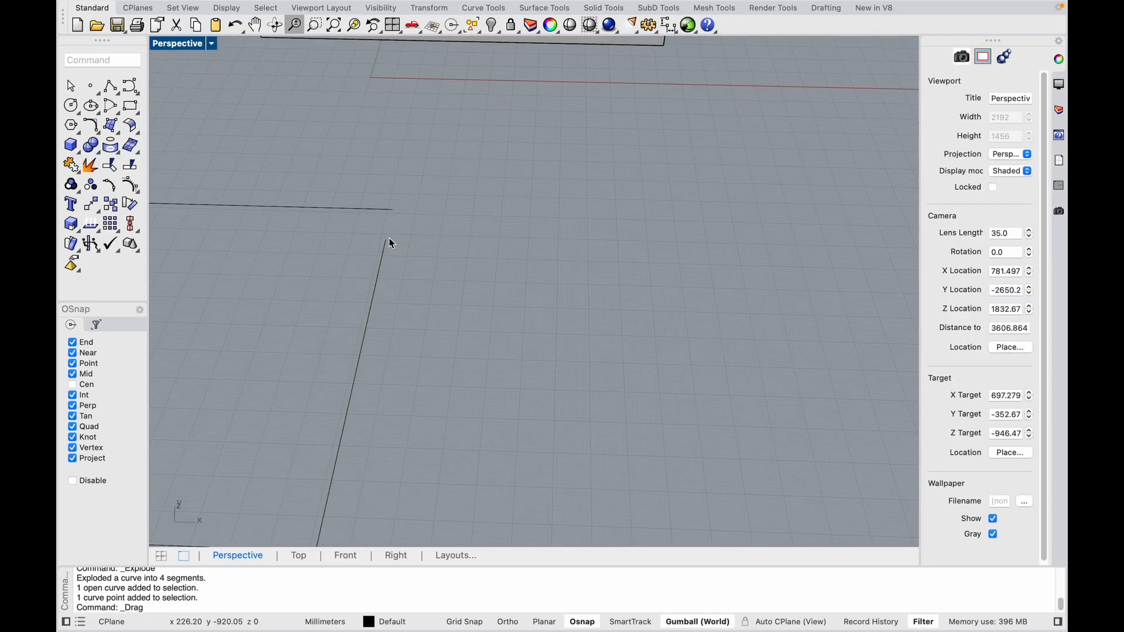
pyautogui.scroll(-4, 702, 294)
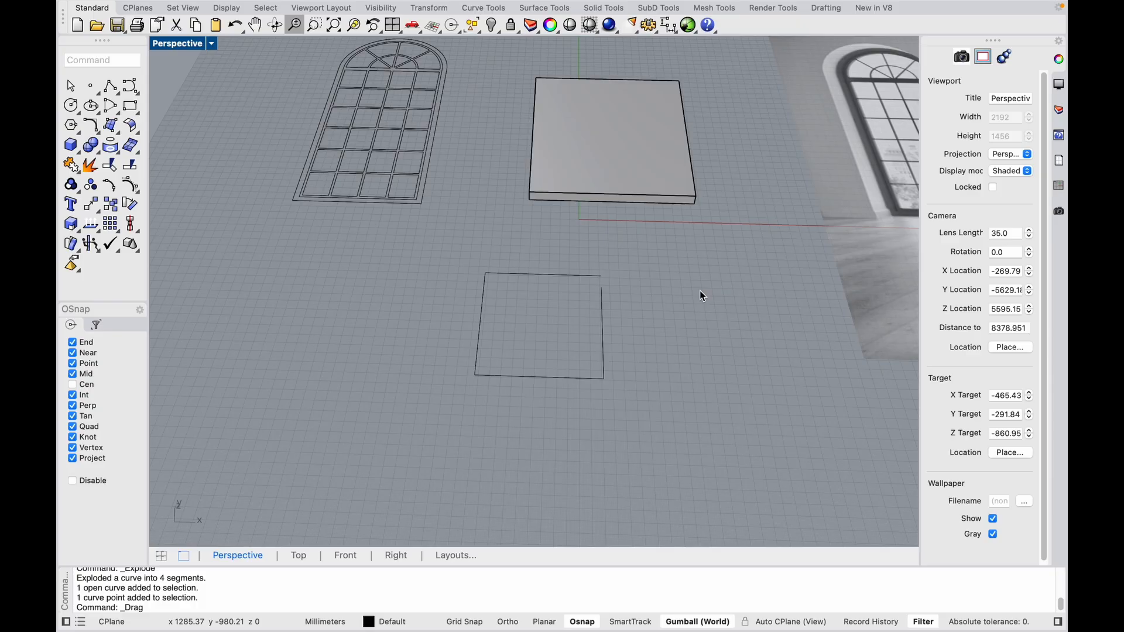
# Join the four gapped rectangle segments into one curve and extrude it upward to a wall much taller than the slab
pyautogui.click(70, 170)
pyautogui.moveTo(693, 448); pyautogui.dragTo(556, 313, button='right')
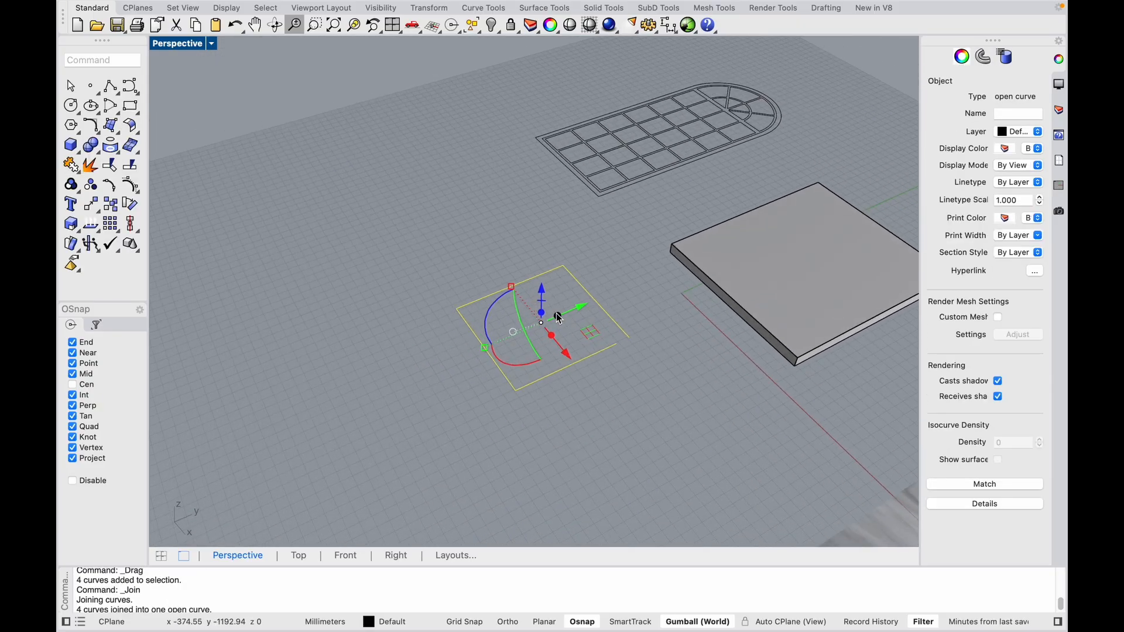
pyautogui.moveTo(543, 311); pyautogui.dragTo(558, 396)
pyautogui.moveTo(558, 396); pyautogui.dragTo(617, 457, button='right')
pyautogui.click(617, 458)
pyautogui.scroll(5, 630, 333)
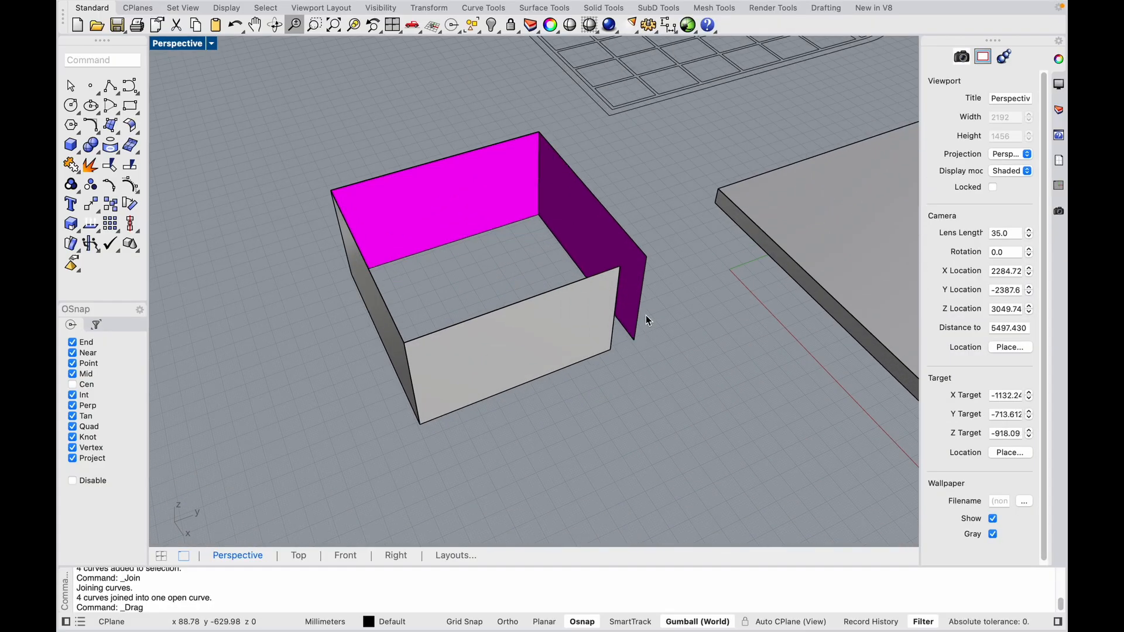
# Examine the corner gap, the exposed back faces and the missing caps of the extruded open rectangle
pyautogui.scroll(2, 446, 237)
pyautogui.scroll(-5, 458, 285)
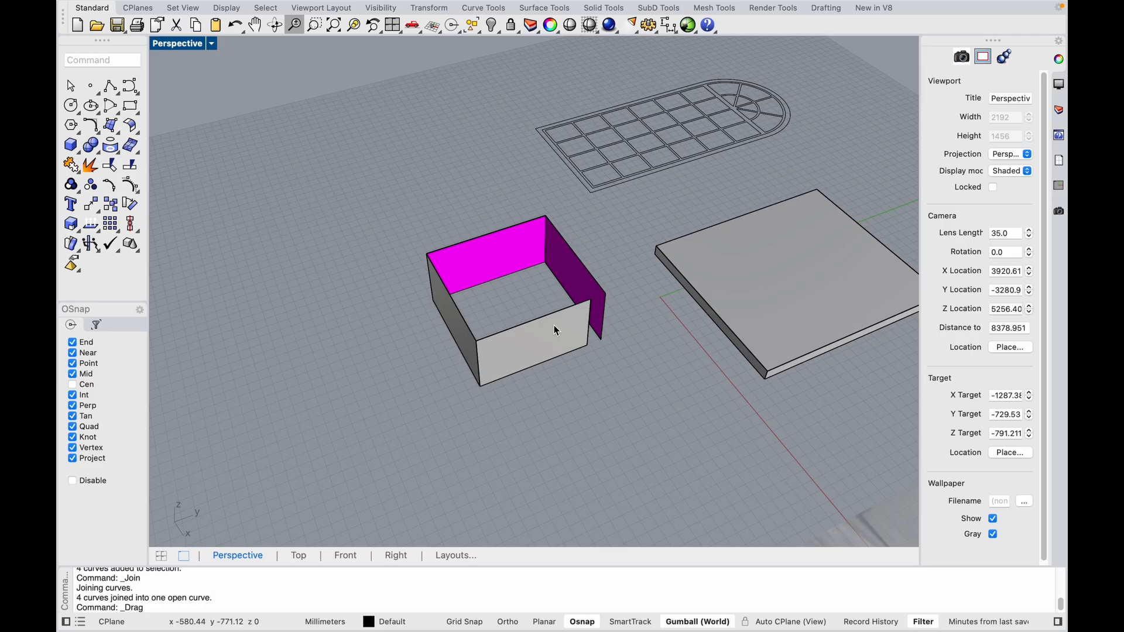
pyautogui.moveTo(533, 317); pyautogui.dragTo(565, 346, button='right')
pyautogui.scroll(6, 621, 386)
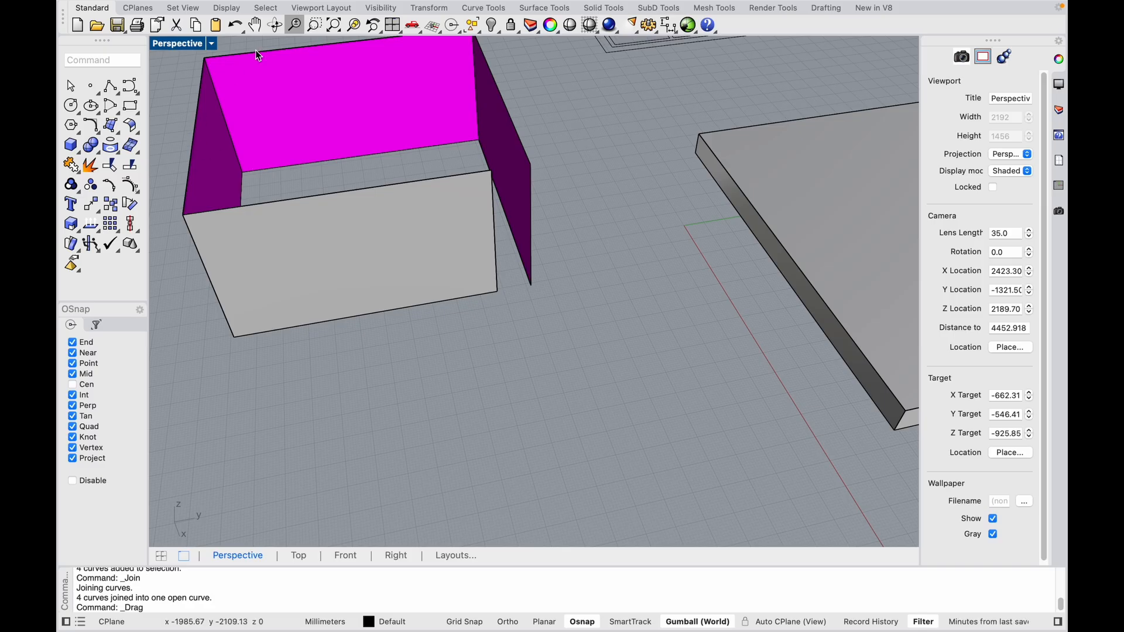
pyautogui.scroll(-5, 615, 389)
pyautogui.moveTo(615, 388); pyautogui.dragTo(565, 393, button='right')
pyautogui.click(582, 324)
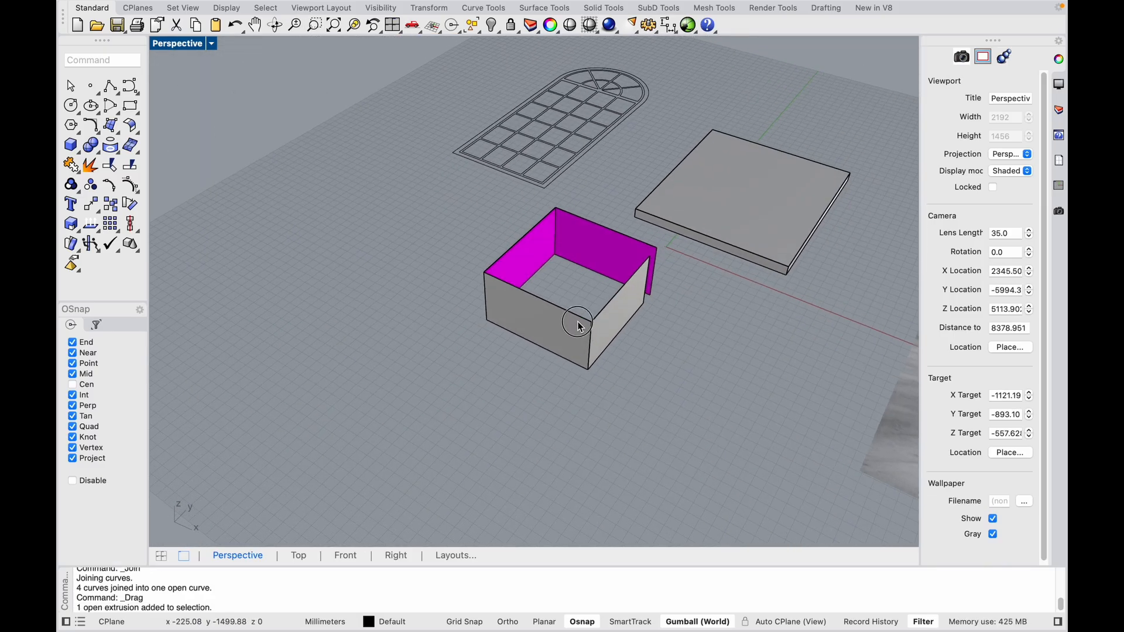
pyautogui.click(669, 471)
pyautogui.scroll(3, 638, 306)
pyautogui.scroll(3, 639, 308)
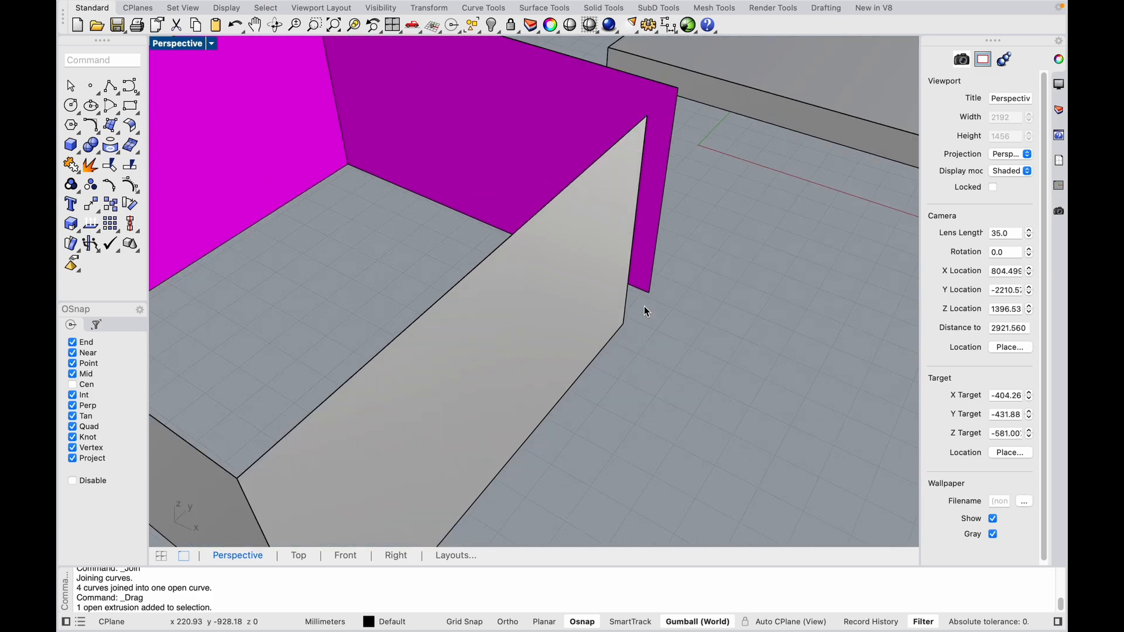
pyautogui.scroll(-6, 633, 365)
pyautogui.moveTo(514, 409); pyautogui.dragTo(572, 383, button='right')
# Delete the open rectangular extrusion and its open profile curve
pyautogui.click(595, 397)
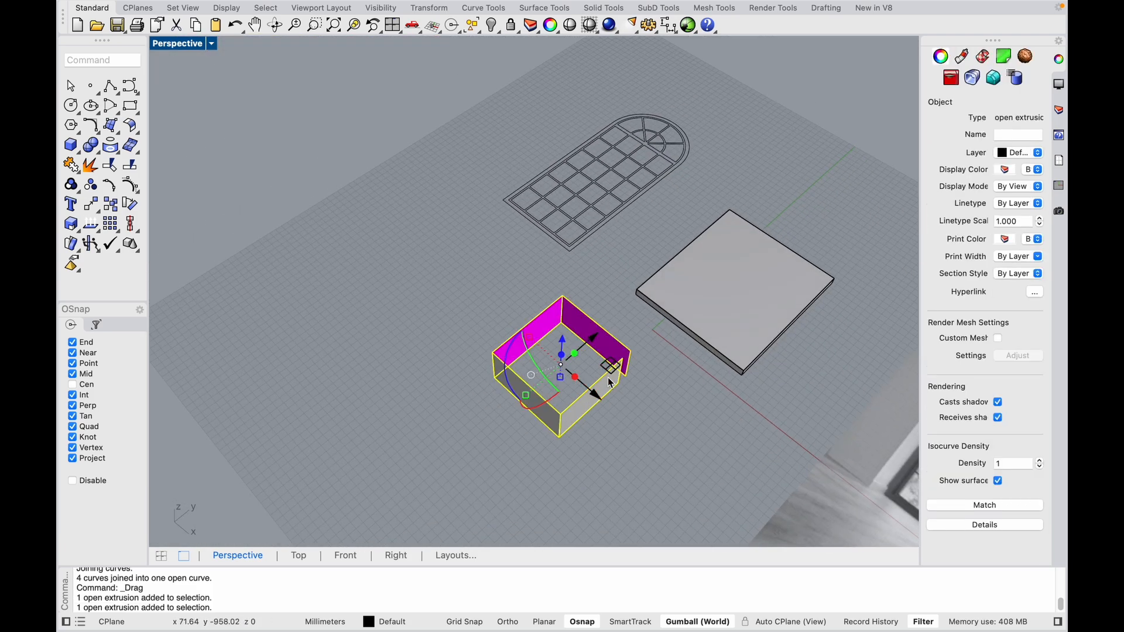
pyautogui.press('Delete')
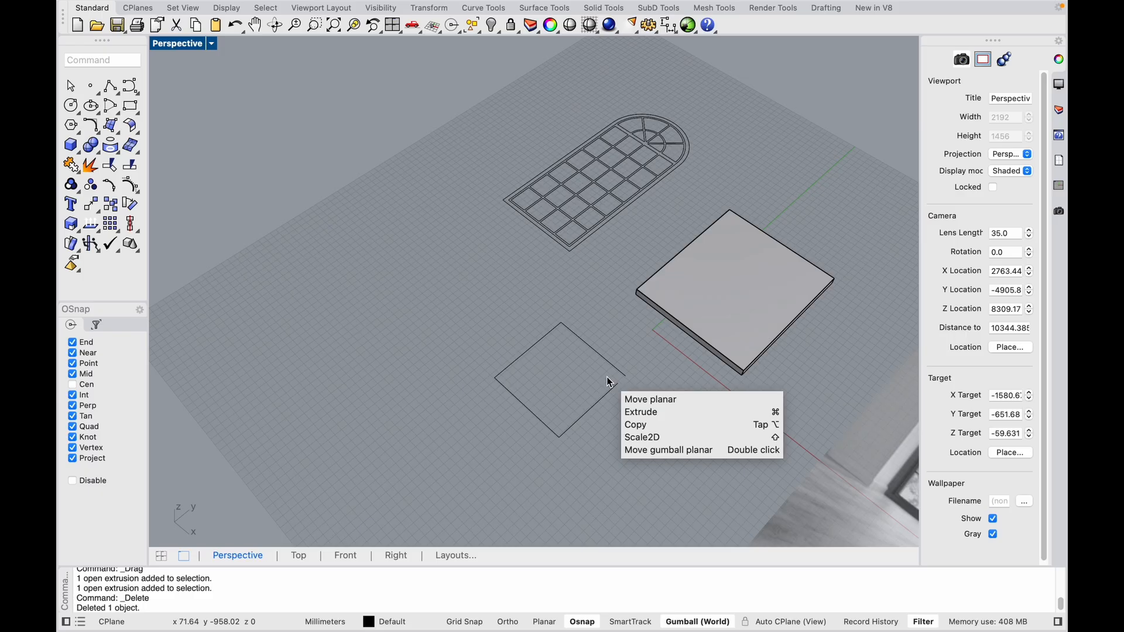
pyautogui.click(543, 431)
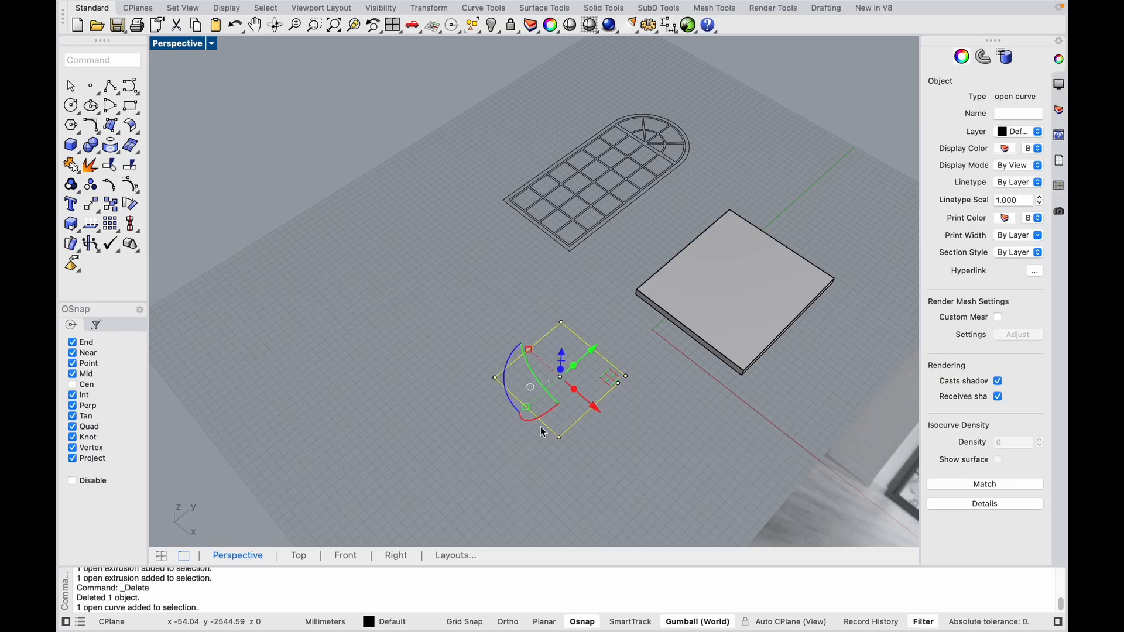
pyautogui.press('Delete')
# Select the entire window drawing and check in its object properties whether all curves are closed
pyautogui.moveTo(588, 126); pyautogui.dragTo(410, 164, button='right')
pyautogui.moveTo(359, 104); pyautogui.dragTo(573, 413)
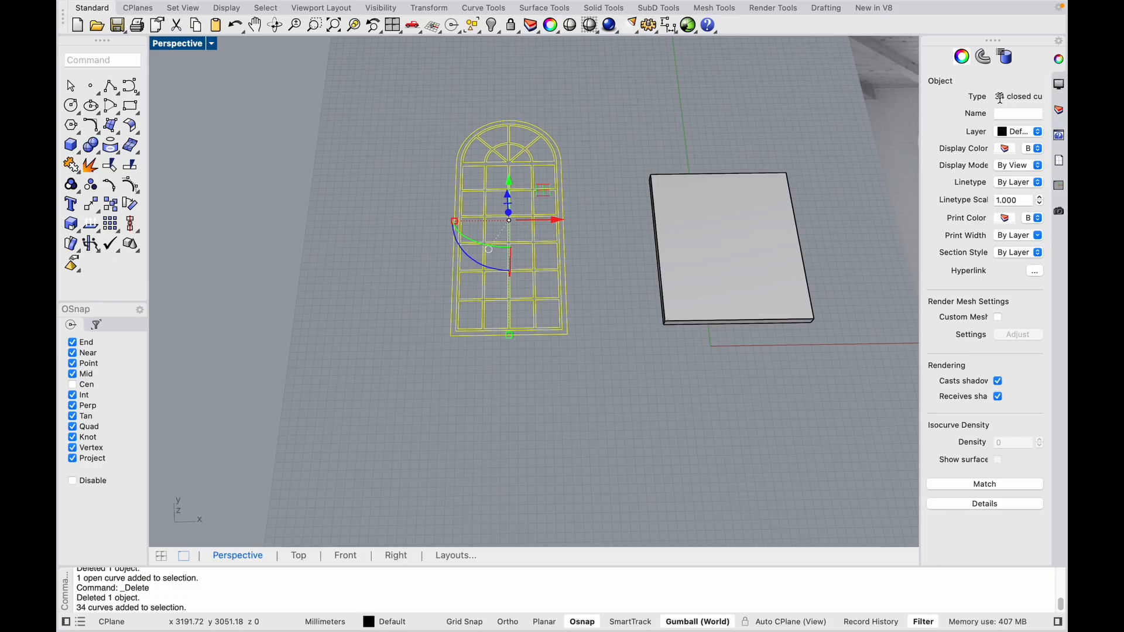
pyautogui.moveTo(1001, 98); pyautogui.dragTo(1038, 95)
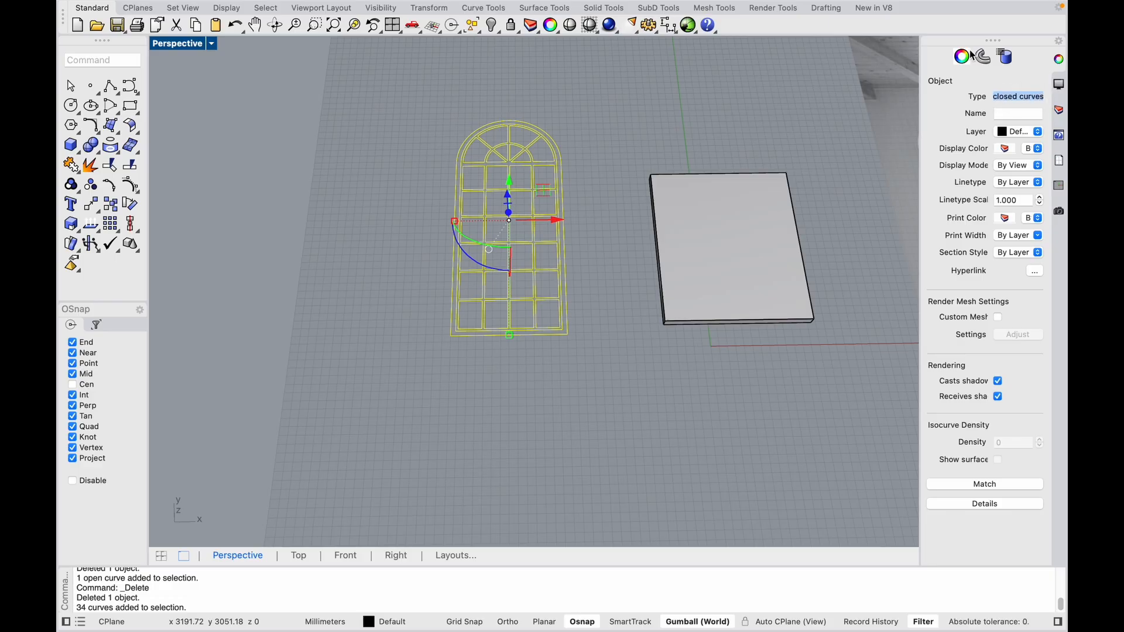
pyautogui.click(662, 134)
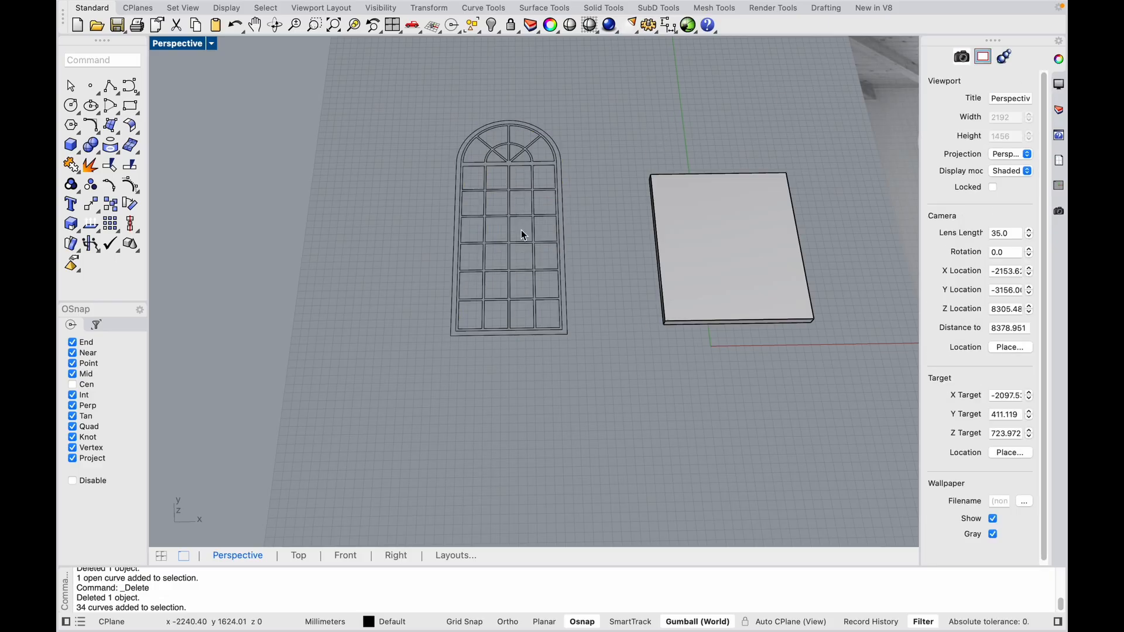
pyautogui.scroll(3, 497, 246)
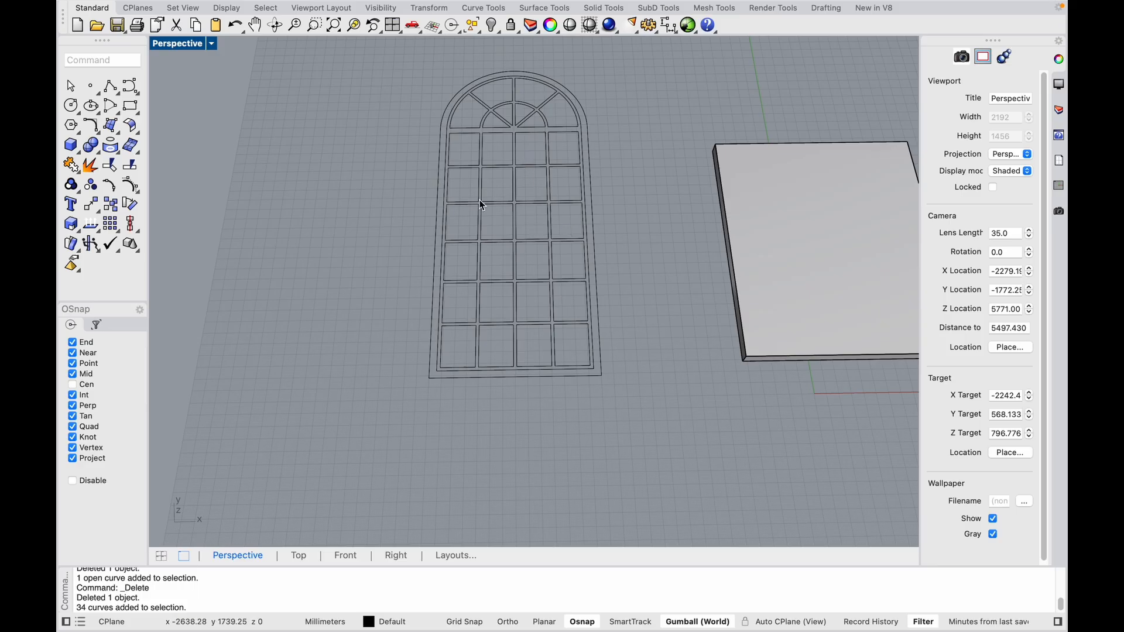
pyautogui.scroll(-3, 486, 337)
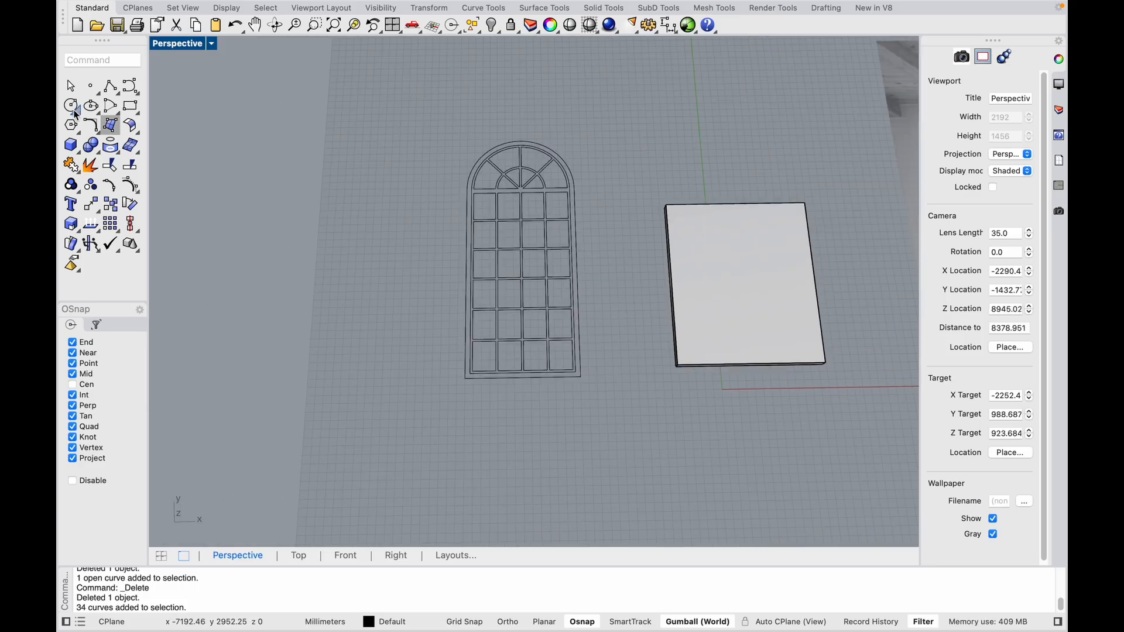
# Draw a large rectangle in front of the window drawing and a smaller rectangle inside it near its far right corner
pyautogui.click(130, 106)
pyautogui.moveTo(401, 187); pyautogui.dragTo(394, 356, button='right')
pyautogui.click(315, 348)
pyautogui.click(385, 509)
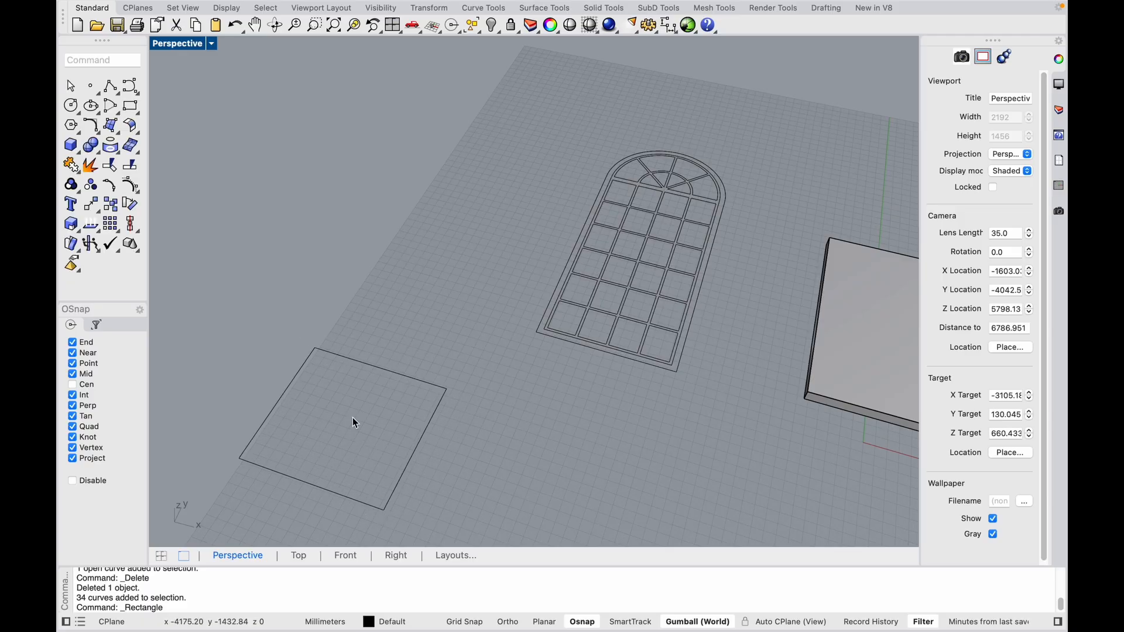
pyautogui.rightClick(358, 397)
pyautogui.click(377, 394)
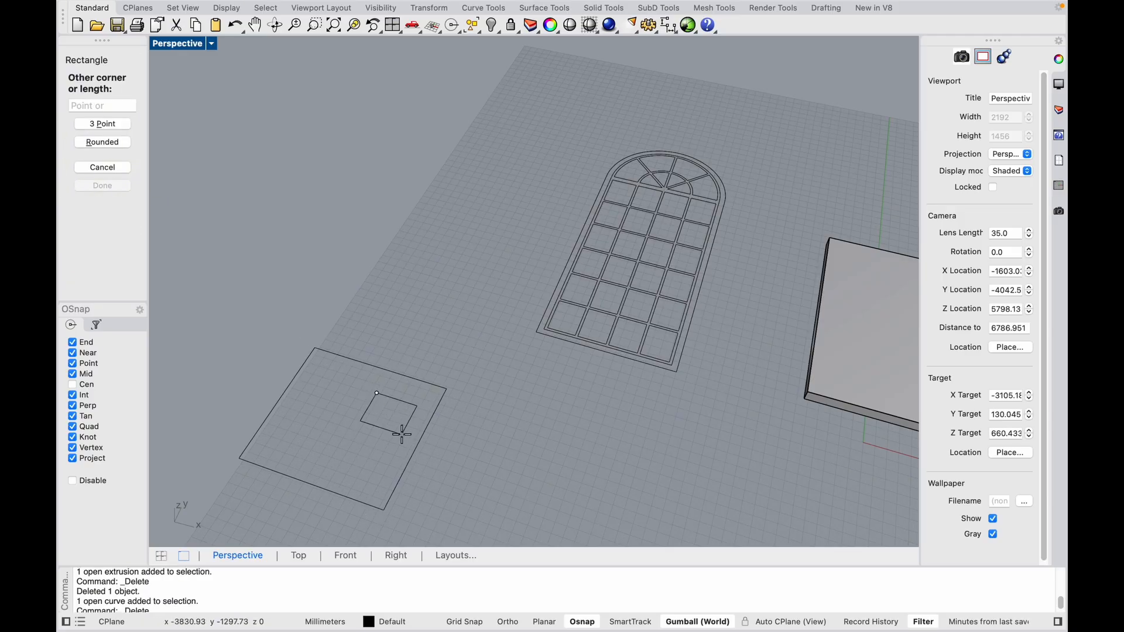
pyautogui.click(401, 434)
pyautogui.scroll(4, 455, 442)
pyautogui.scroll(-8, 457, 346)
pyautogui.scroll(4, 457, 374)
pyautogui.moveTo(371, 427); pyautogui.dragTo(363, 418, button='right')
pyautogui.scroll(4, 301, 333)
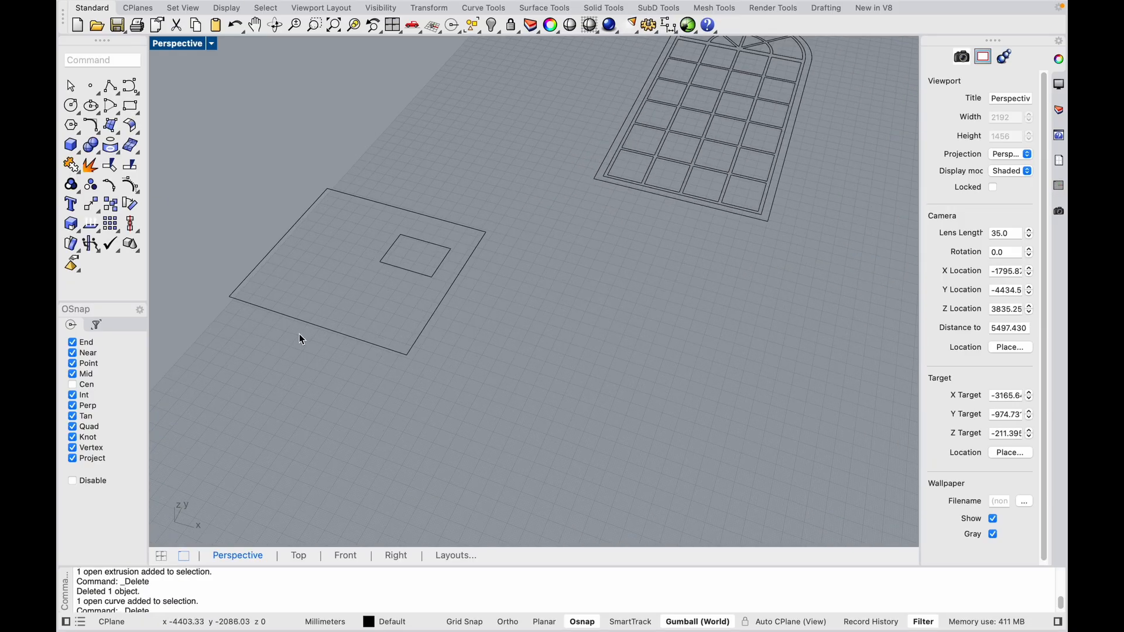
pyautogui.scroll(-4, 410, 351)
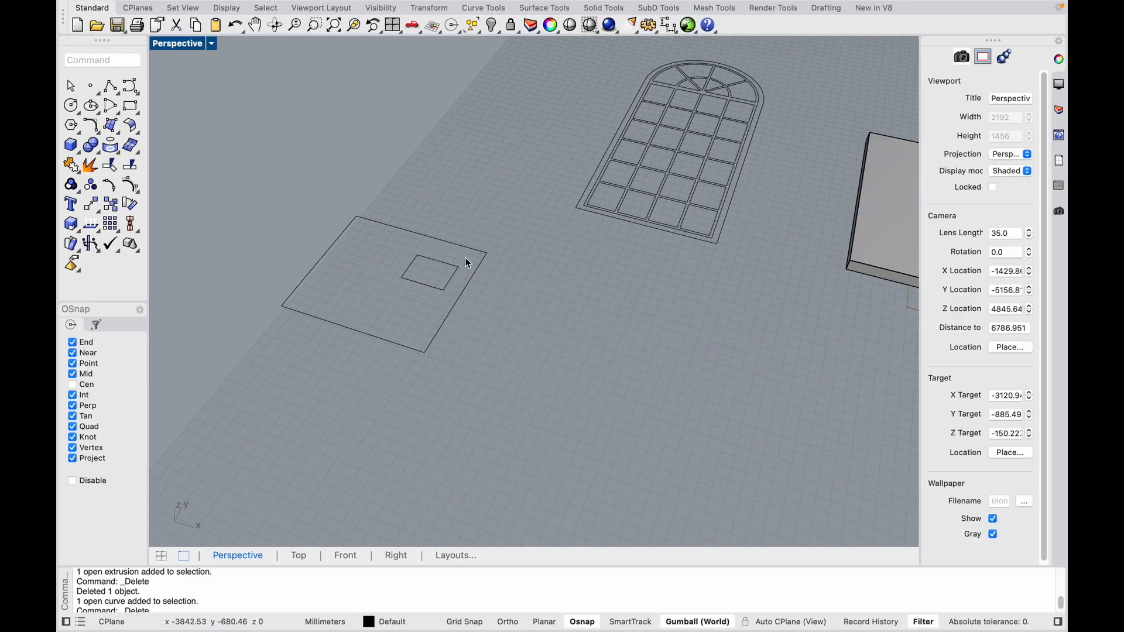
pyautogui.scroll(3, 469, 255)
# Extrude the outer of the two nested rectangles upward into a closed block
pyautogui.click(409, 278)
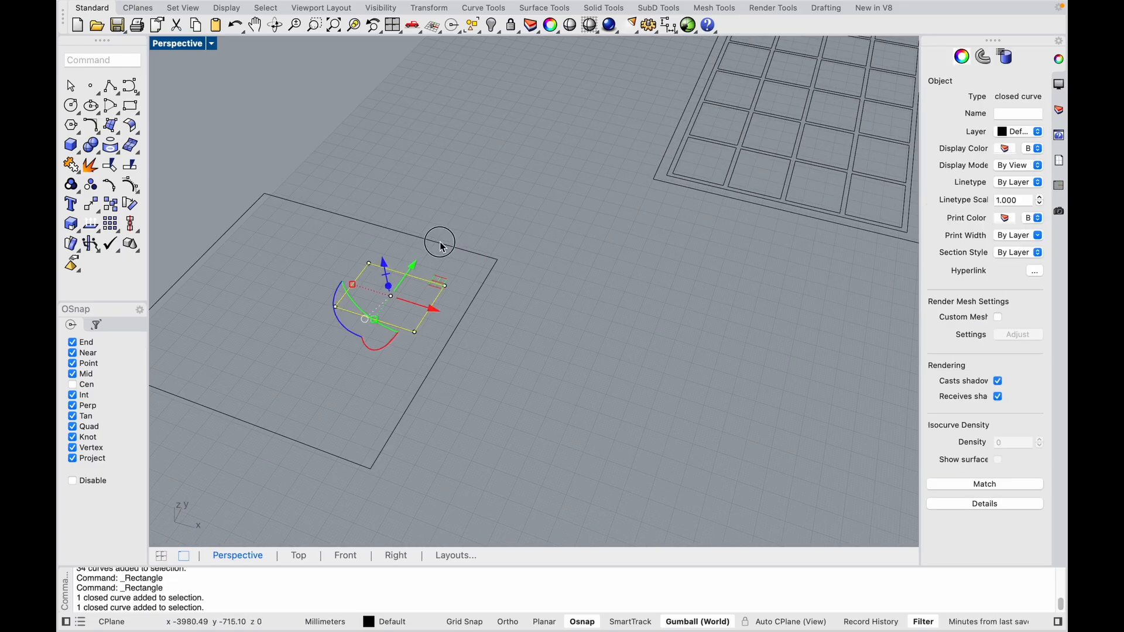
pyautogui.click(441, 242)
pyautogui.click(416, 280)
pyautogui.click(483, 245)
pyautogui.click(466, 252)
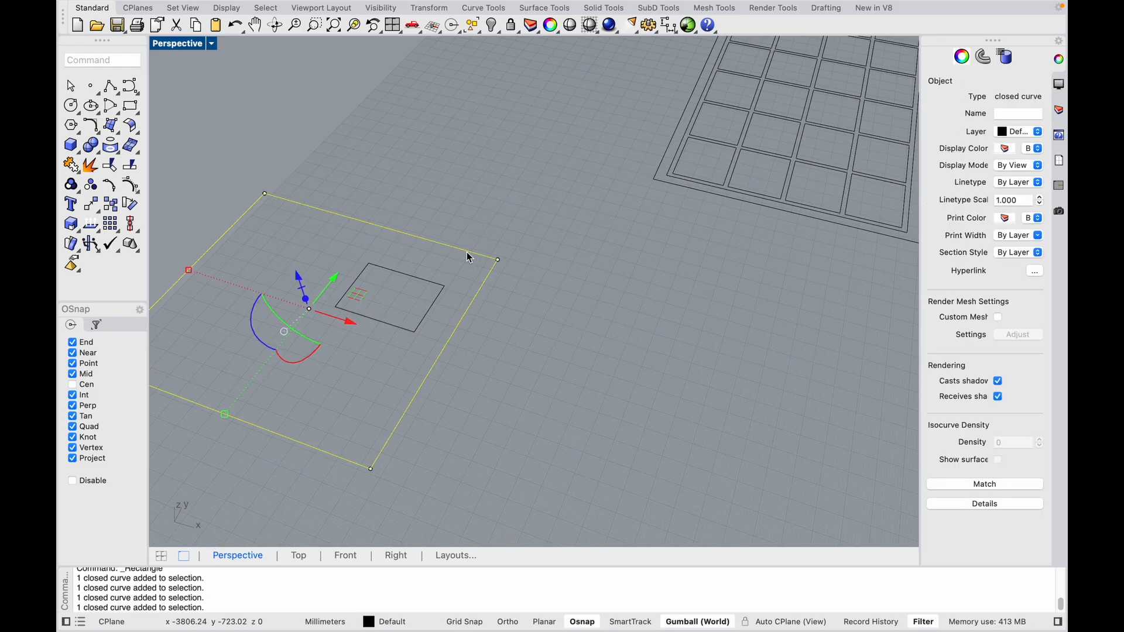
pyautogui.moveTo(303, 292); pyautogui.dragTo(303, 253)
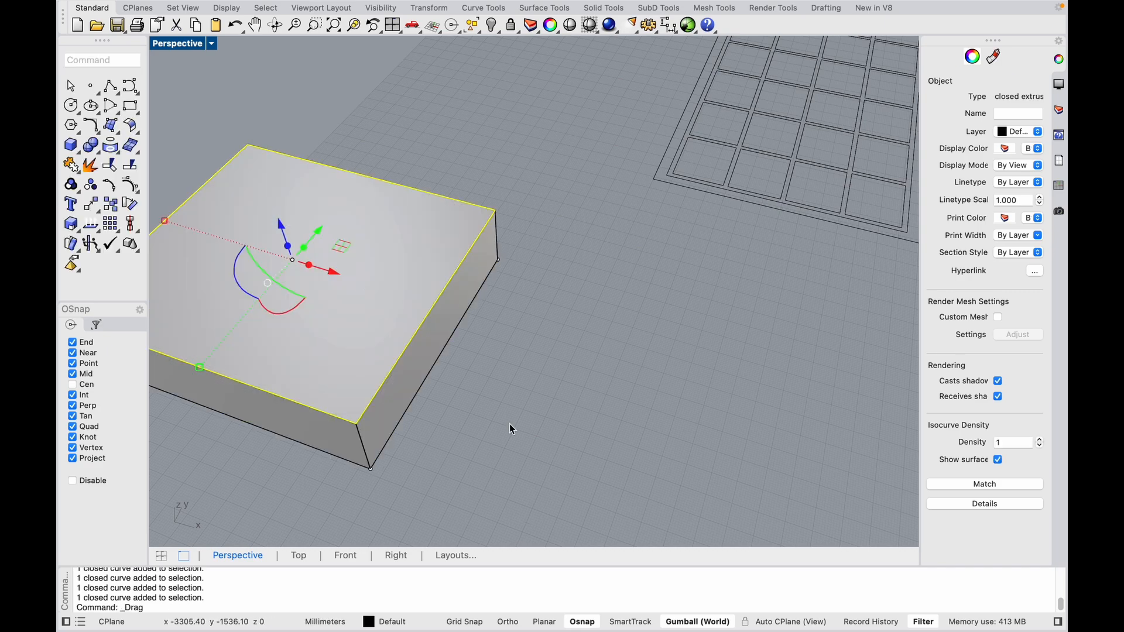
# Extrude the inner nested rectangle upward so that its block rises above the outer block
pyautogui.moveTo(512, 429); pyautogui.dragTo(407, 318, button='right')
pyautogui.click(379, 320)
pyautogui.moveTo(360, 305); pyautogui.dragTo(376, 166)
pyautogui.moveTo(470, 291); pyautogui.dragTo(291, 262, button='right')
pyautogui.moveTo(443, 307); pyautogui.dragTo(550, 305, button='right')
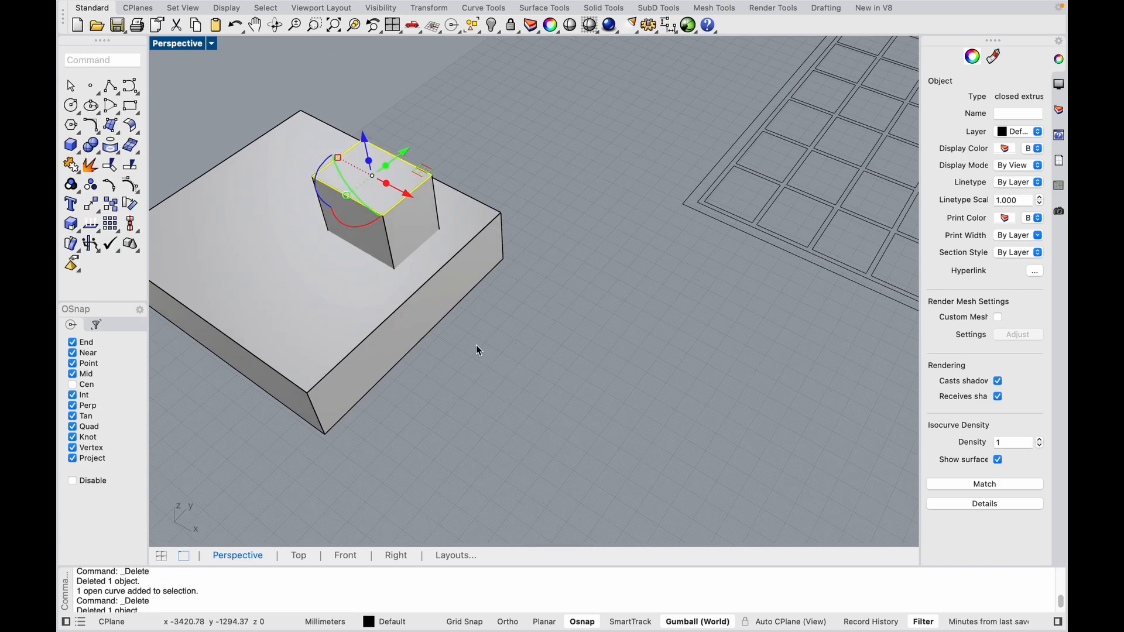
# Undo the separate extrusions of the inner and outer nested rectangles
pyautogui.scroll(3, 492, 349)
pyautogui.scroll(-5, 493, 350)
pyautogui.moveTo(450, 363); pyautogui.dragTo(457, 328, button='right')
pyautogui.moveTo(560, 349); pyautogui.dragTo(540, 380, button='right')
pyautogui.scroll(2, 463, 307)
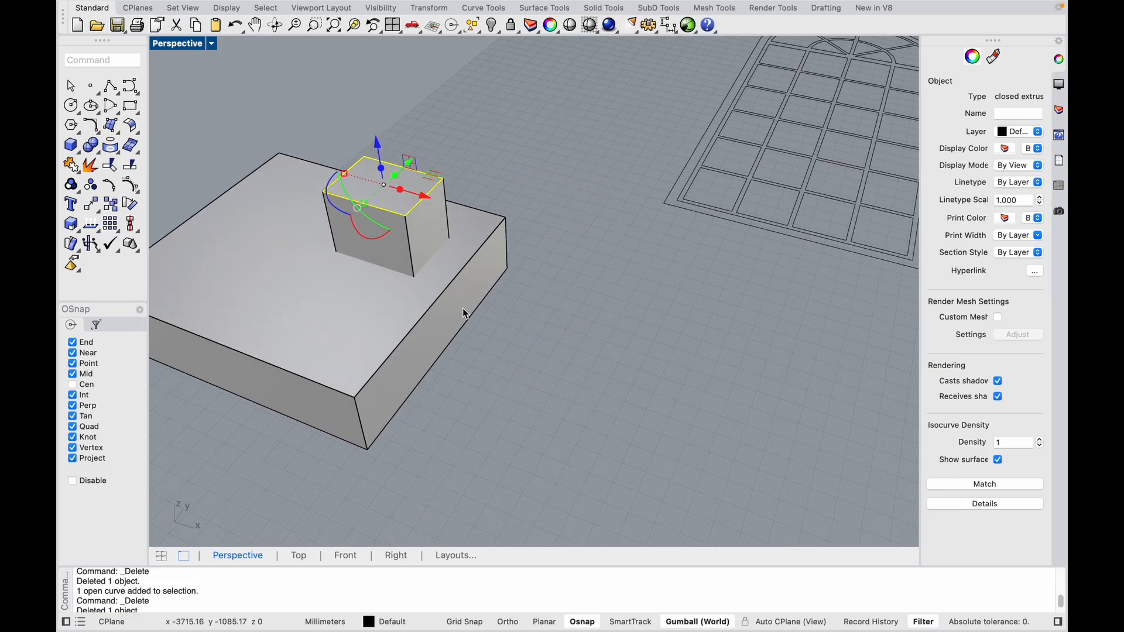
pyautogui.scroll(-4, 464, 306)
pyautogui.press('super+z')
pyautogui.press('super+z')
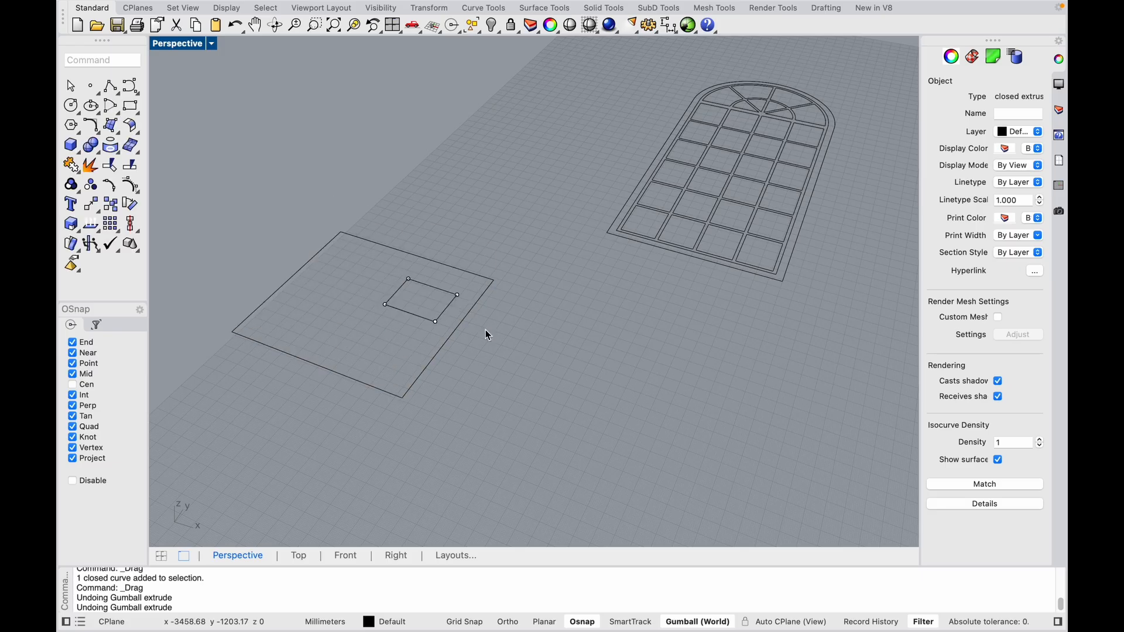
# Select both nested rectangles together and extrude them upward into one block with a rectangular opening
pyautogui.scroll(2, 451, 318)
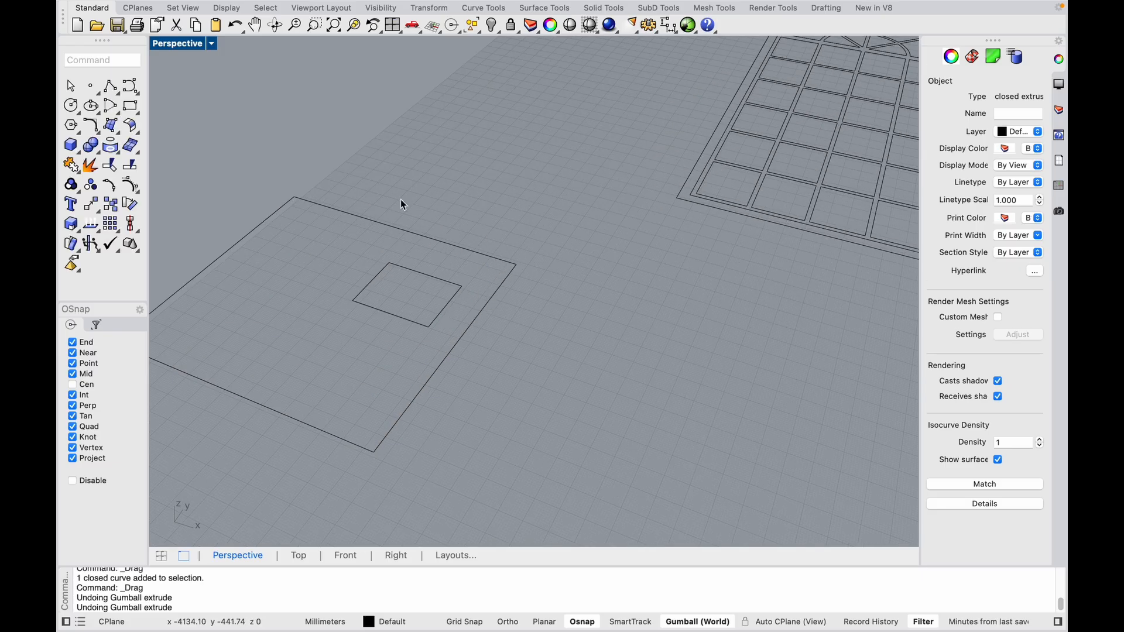
pyautogui.click(410, 328)
pyautogui.scroll(3, 404, 407)
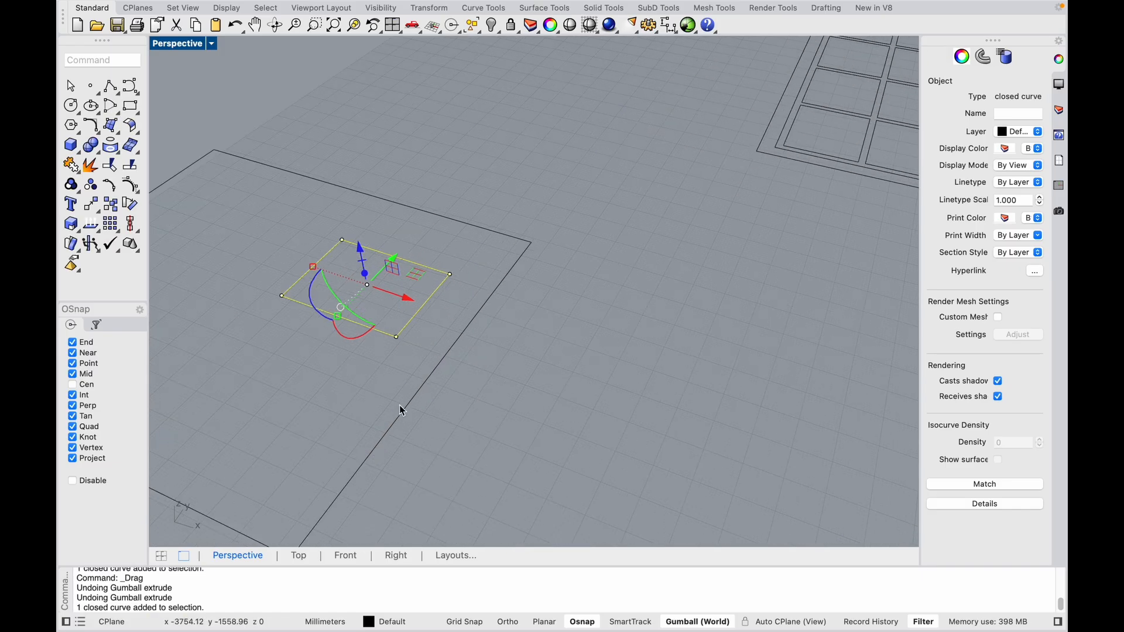
pyautogui.scroll(-2, 527, 305)
pyautogui.moveTo(546, 185); pyautogui.dragTo(416, 280)
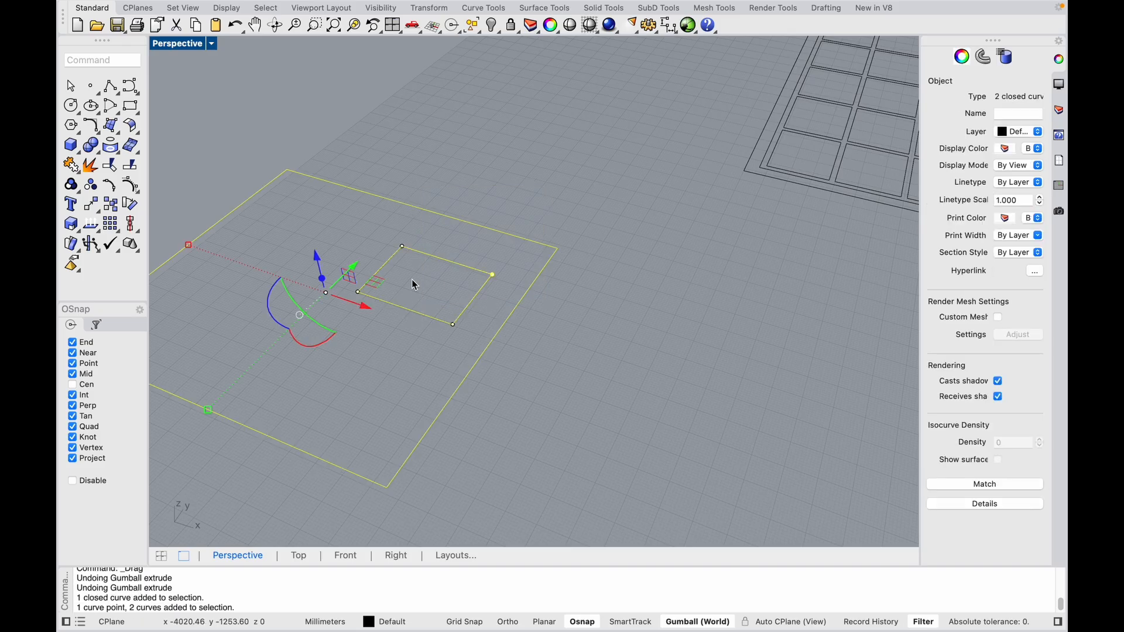
pyautogui.moveTo(531, 164); pyautogui.dragTo(421, 286)
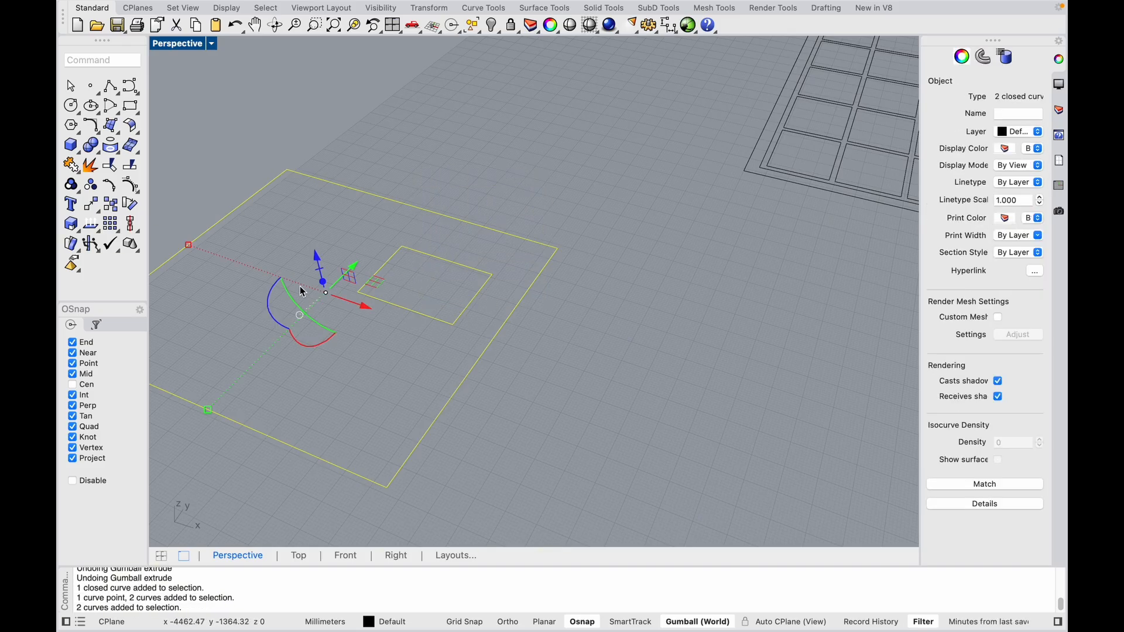
pyautogui.moveTo(323, 282); pyautogui.dragTo(317, 257)
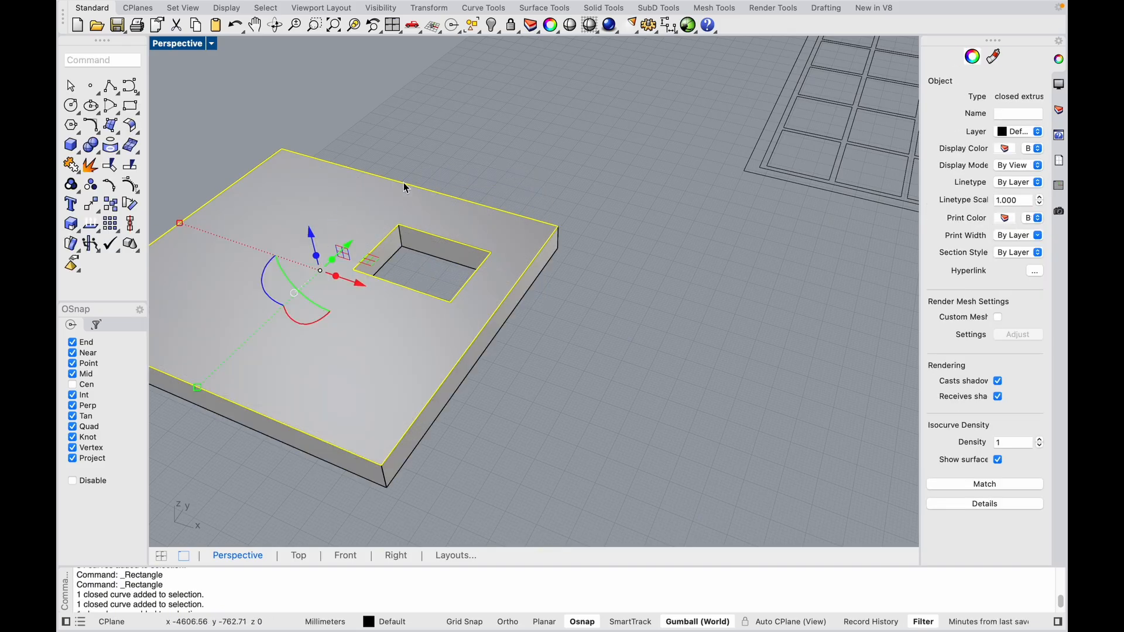
# Examine the opening through the extruded block and compare it with the nested curves of the window drawing
pyautogui.moveTo(429, 275); pyautogui.dragTo(526, 352, button='right')
pyautogui.scroll(5, 353, 186)
pyautogui.scroll(-5, 486, 246)
pyautogui.click(666, 371)
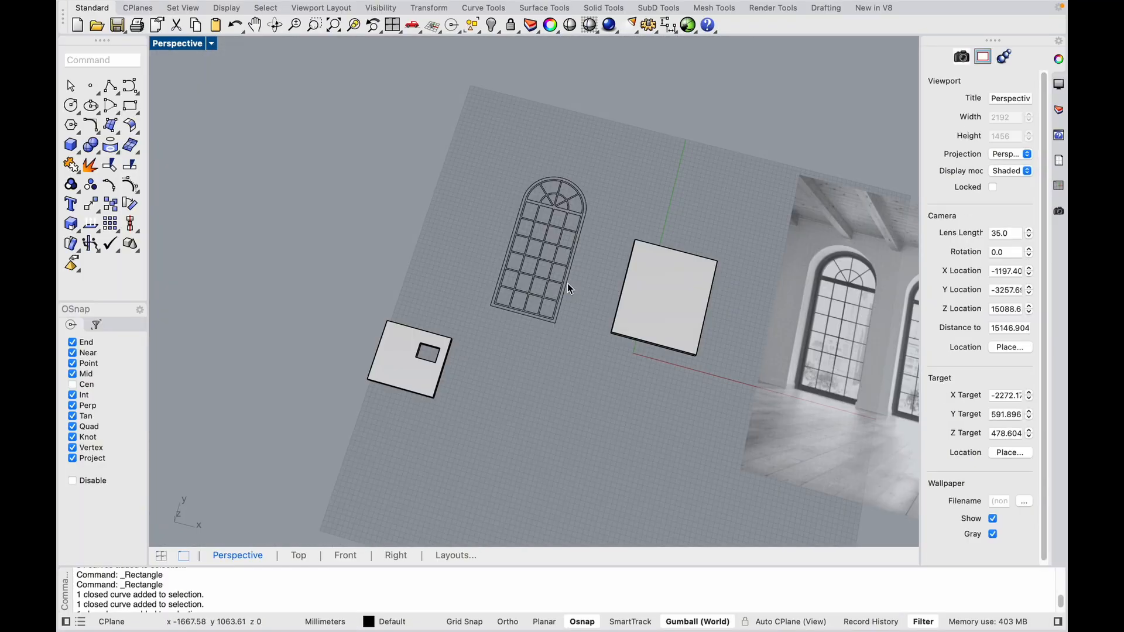
pyautogui.scroll(5, 568, 283)
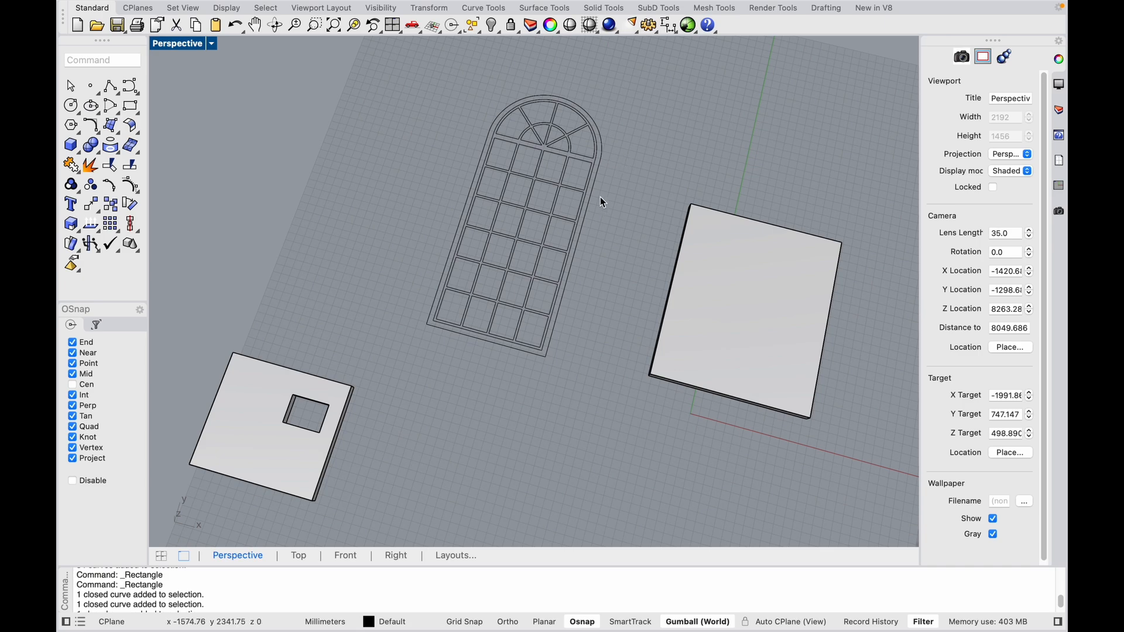
pyautogui.scroll(5, 549, 332)
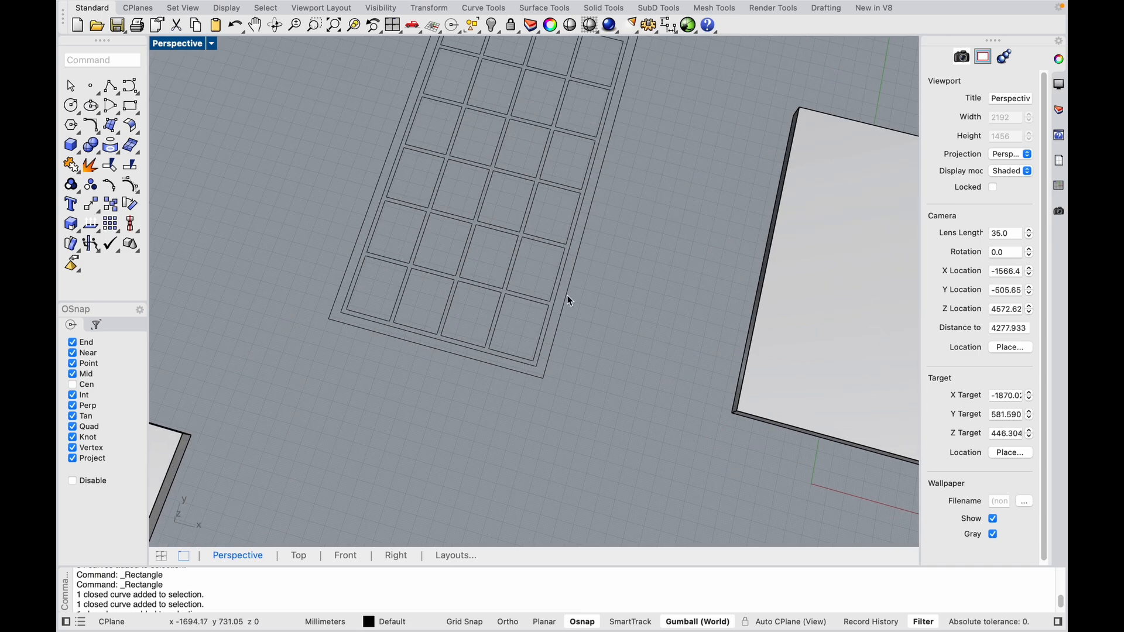
pyautogui.scroll(-5, 597, 350)
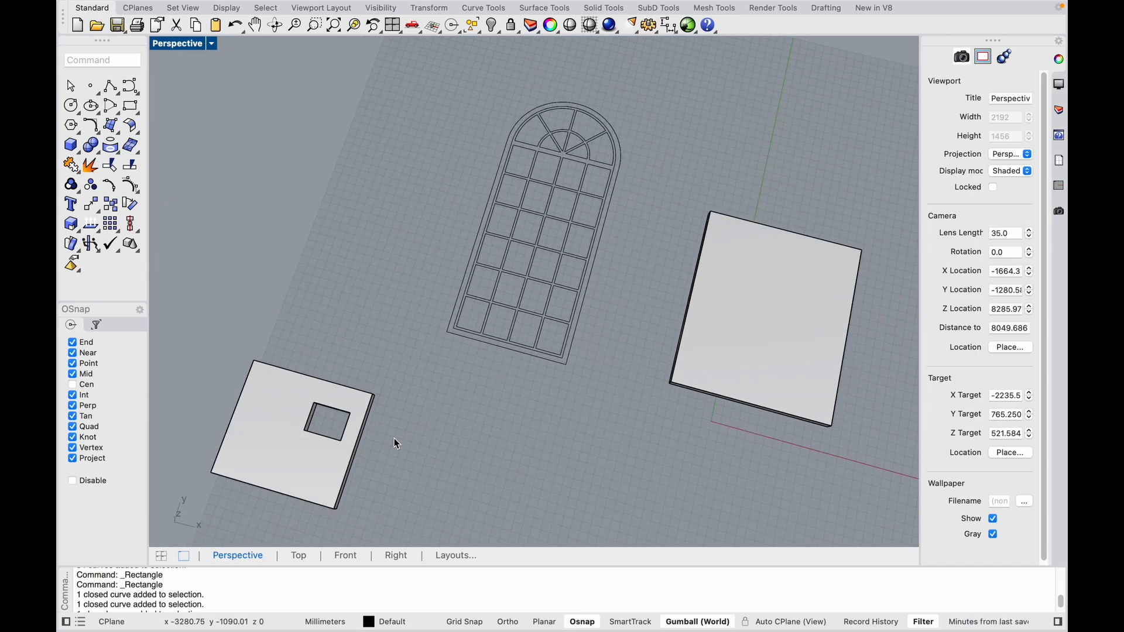
# Delete the test block with the opening and the two nested rectangles it was extruded from
pyautogui.click(360, 404)
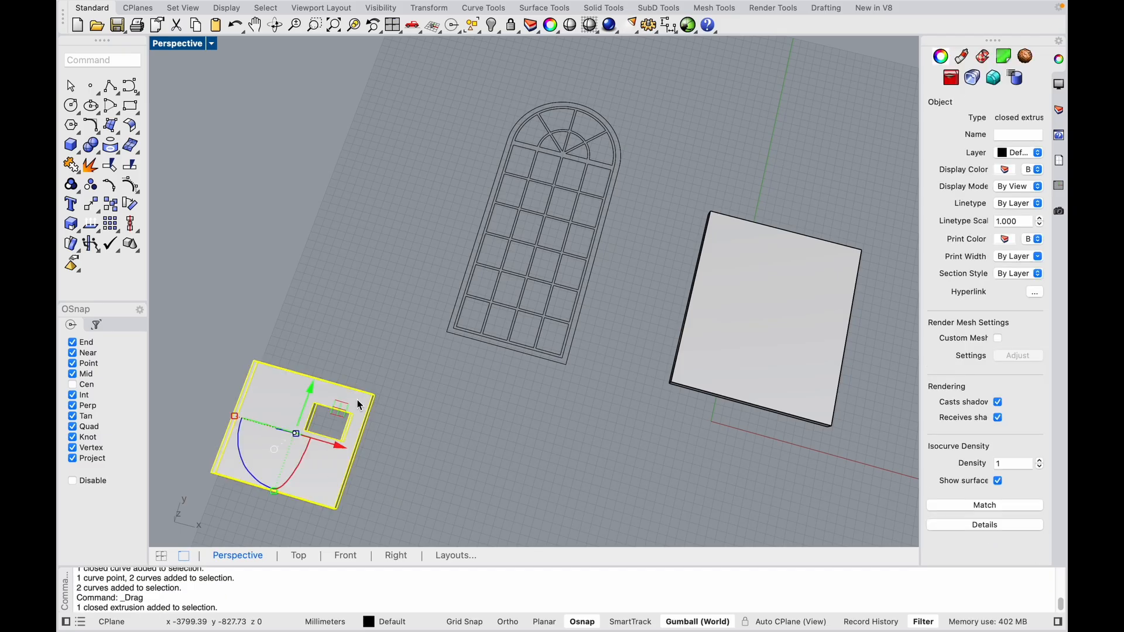
pyautogui.press('Delete')
pyautogui.scroll(5, 371, 384)
pyautogui.moveTo(392, 350); pyautogui.dragTo(305, 478)
pyautogui.press('Delete')
# Select the arched window frame's outermost outline together with the parallel outline just inside it
pyautogui.scroll(-5, 387, 457)
pyautogui.scroll(3, 503, 410)
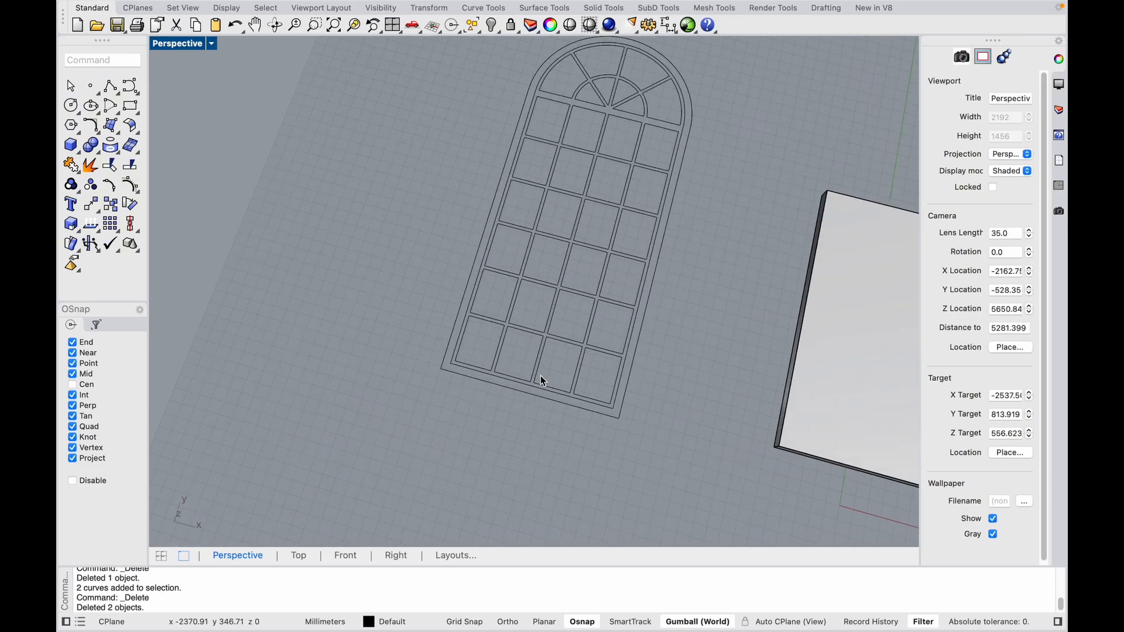
pyautogui.scroll(-2, 550, 407)
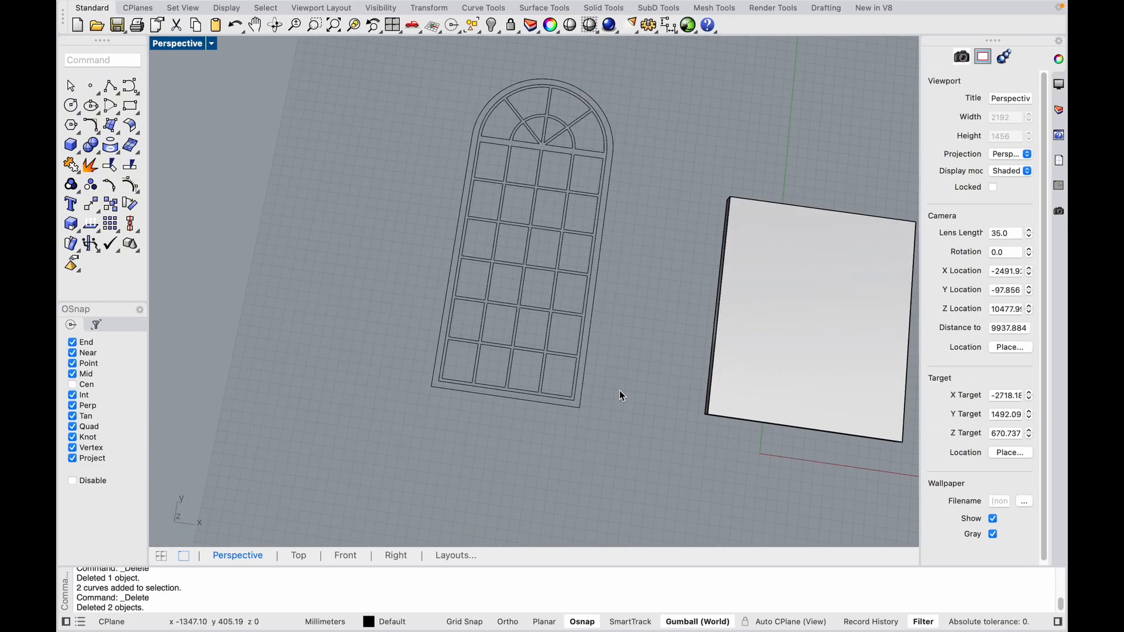
pyautogui.scroll(5, 620, 391)
pyautogui.click(533, 389)
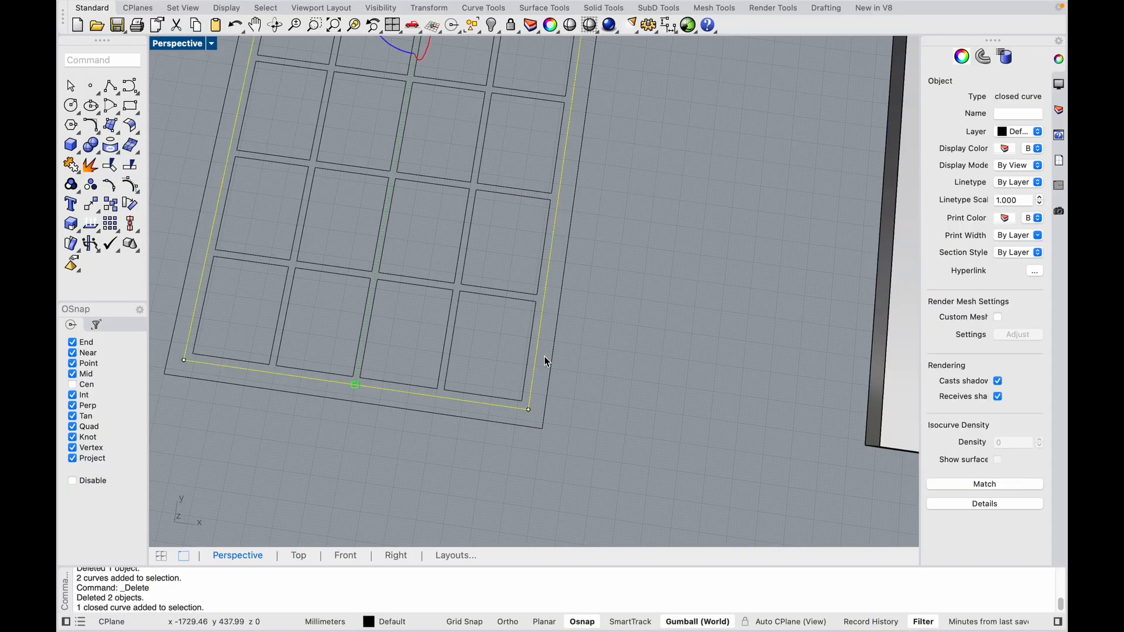
pyautogui.keyDown('shift'); pyautogui.click(557, 349); pyautogui.keyUp('shift')
pyautogui.scroll(-4, 547, 502)
pyautogui.scroll(4, 546, 233)
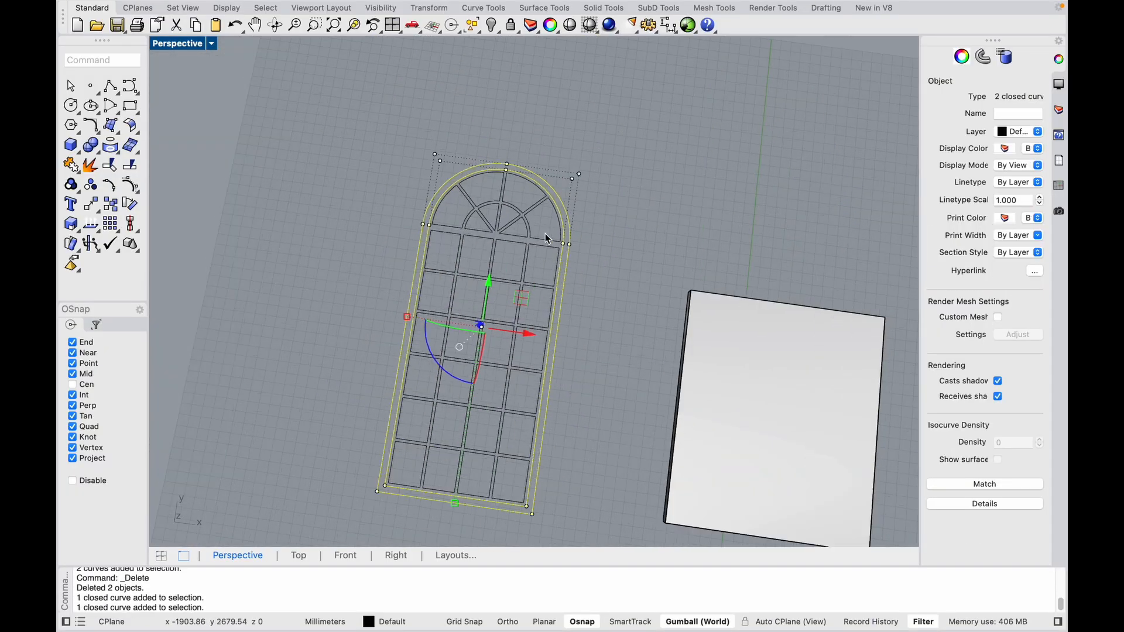
# Try a freehand upward extrusion of the arched window's two outer outline curves and undo it
pyautogui.scroll(-4, 476, 181)
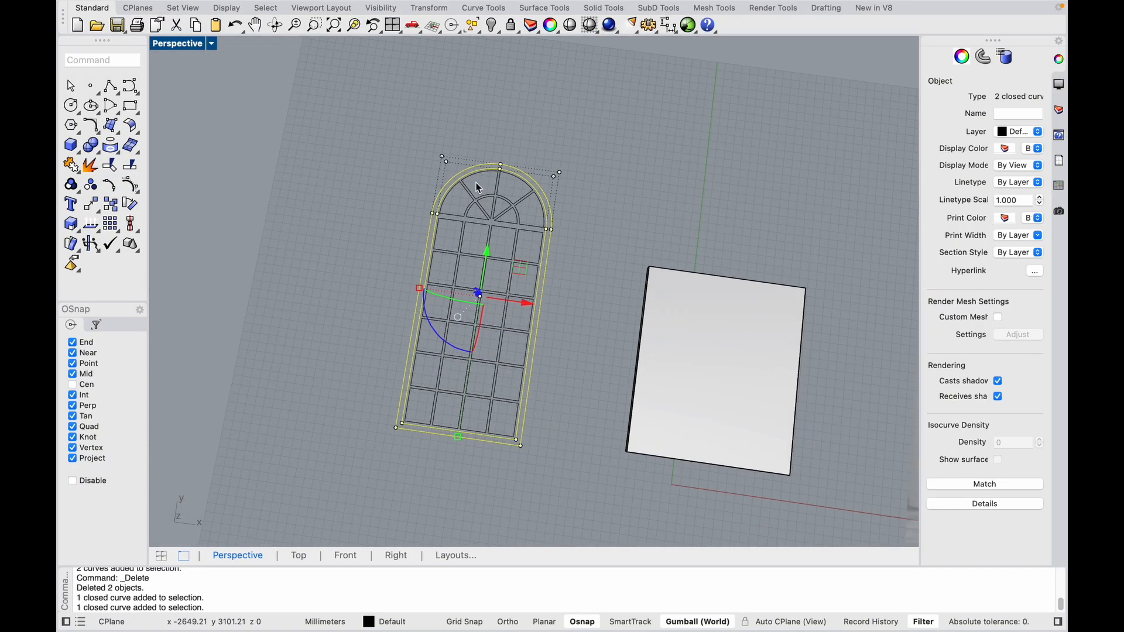
pyautogui.scroll(-3, 698, 246)
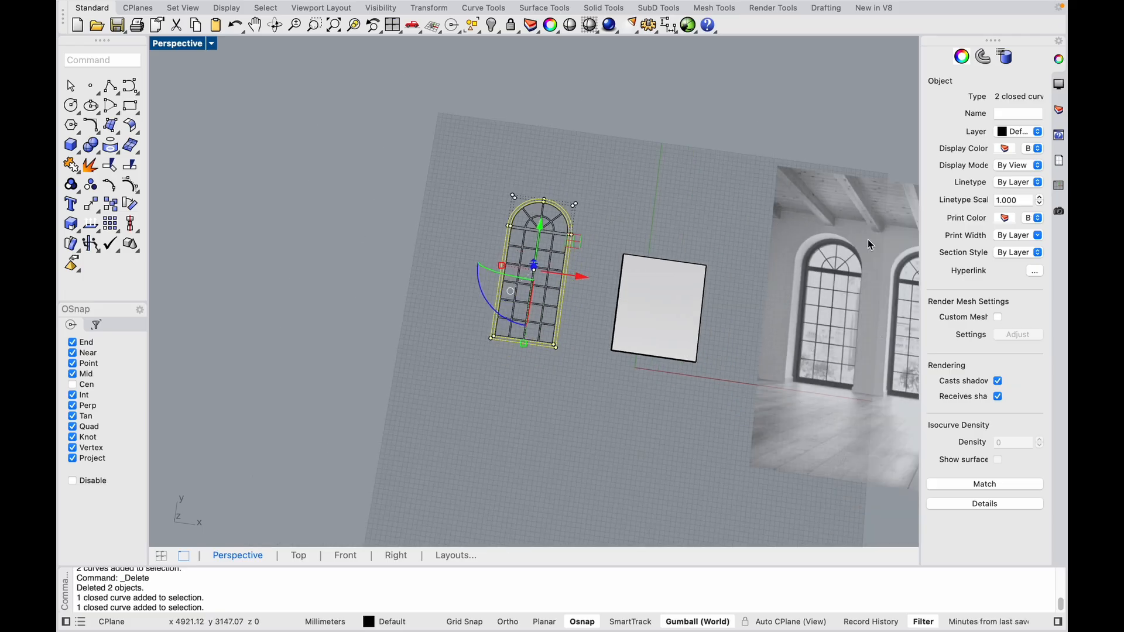
pyautogui.scroll(7, 523, 199)
pyautogui.moveTo(669, 315); pyautogui.dragTo(621, 270, button='right')
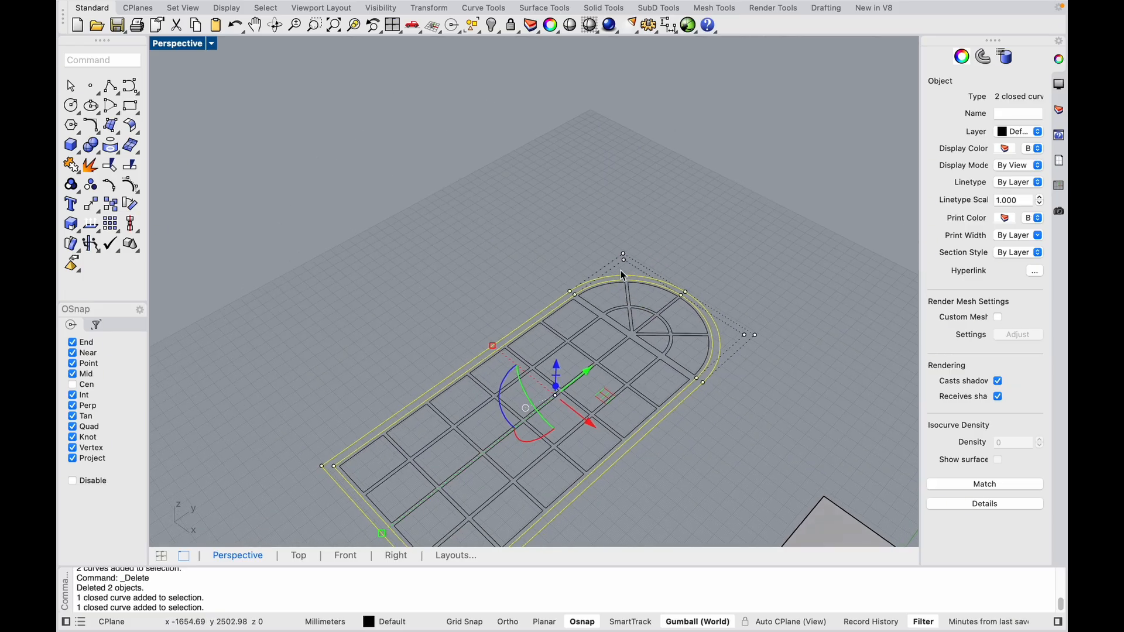
pyautogui.scroll(4, 691, 289)
pyautogui.press('Escape')
pyautogui.scroll(3, 648, 301)
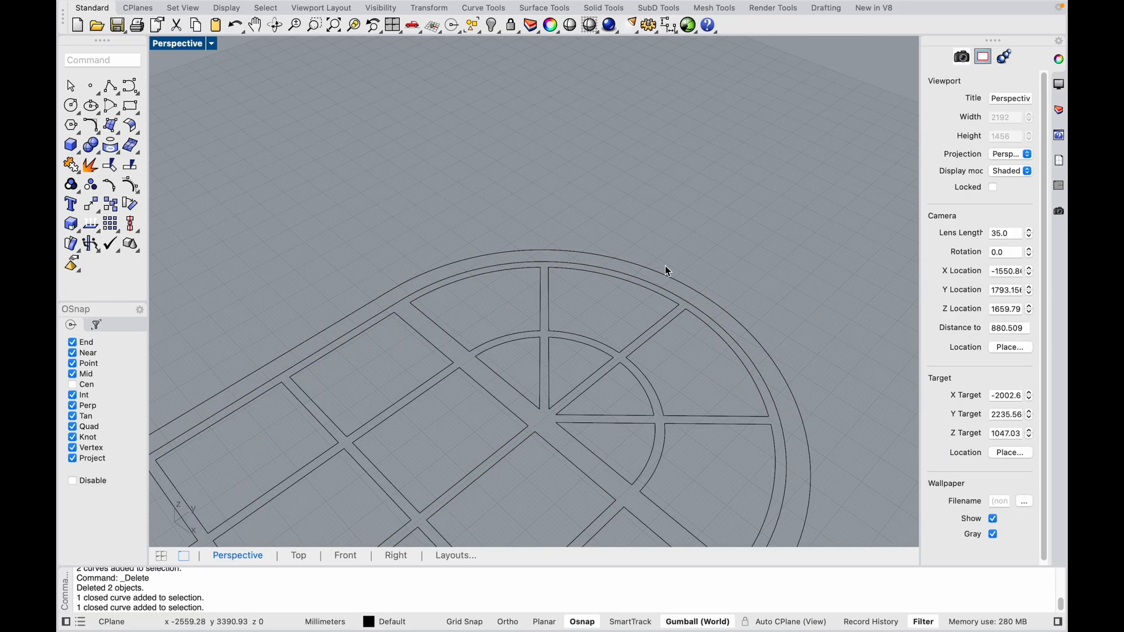
pyautogui.click(665, 290)
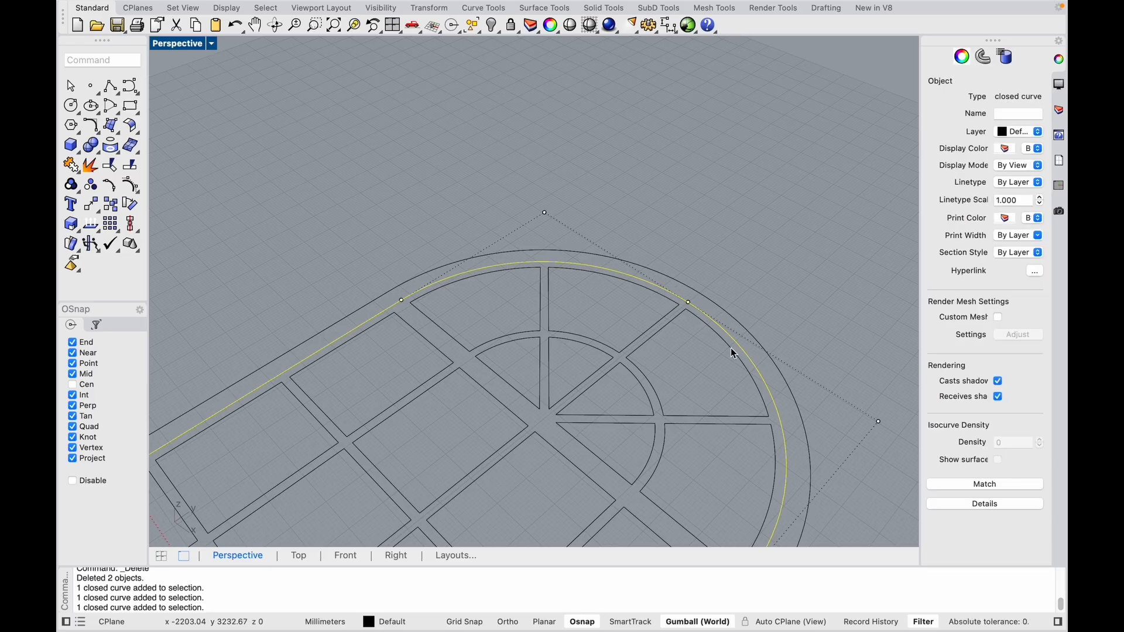
pyautogui.click(666, 273)
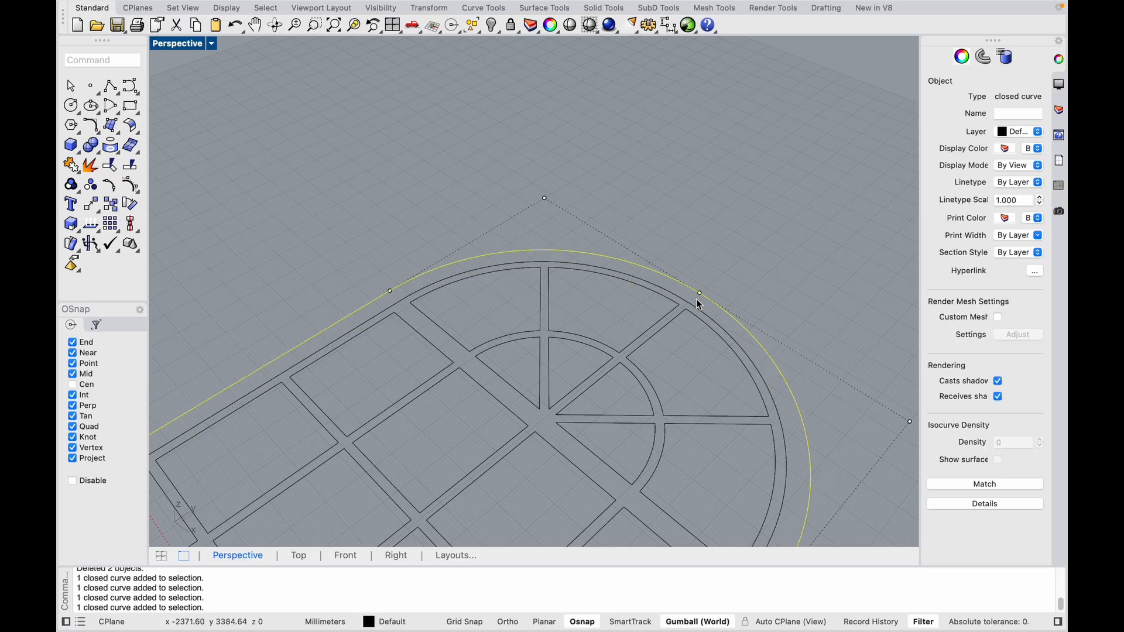
pyautogui.keyDown('shift'); pyautogui.click(660, 287); pyautogui.keyUp('shift')
pyautogui.scroll(-7, 657, 282)
pyautogui.moveTo(637, 344); pyautogui.dragTo(587, 376, button='right')
pyautogui.scroll(6, 514, 403)
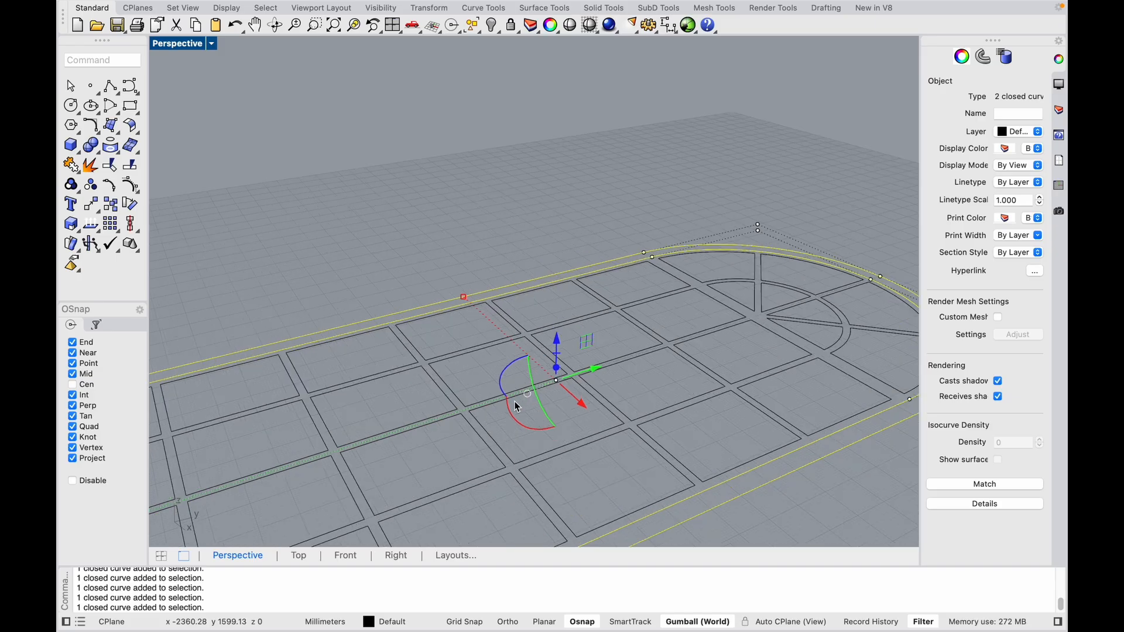
pyautogui.click(557, 370)
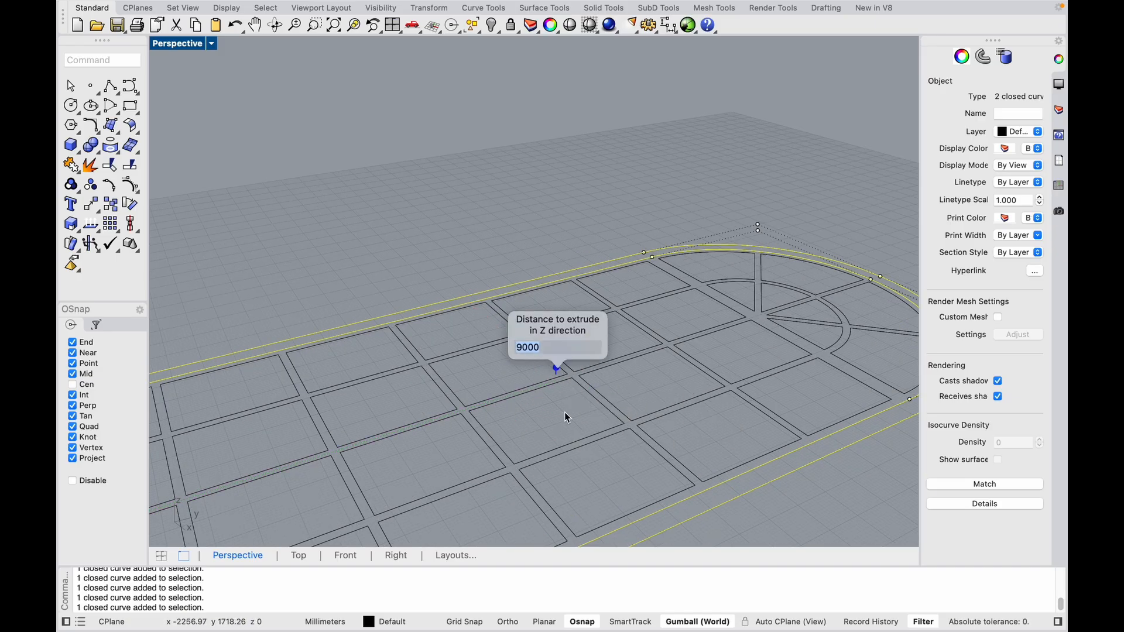
pyautogui.press('Escape')
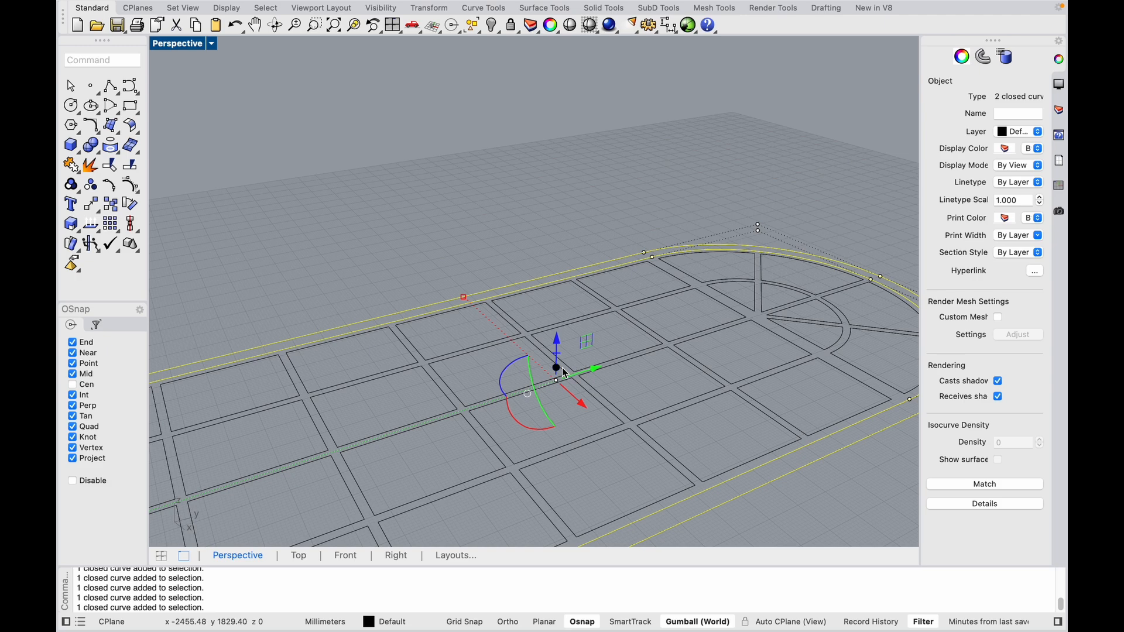
pyautogui.moveTo(560, 370); pyautogui.dragTo(499, 213)
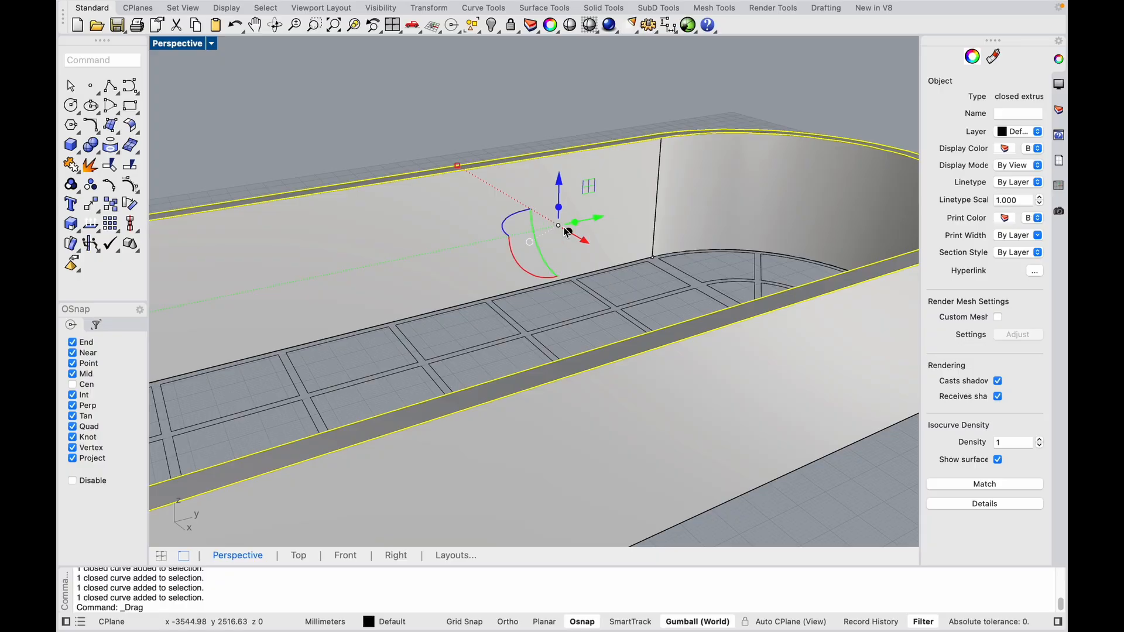
pyautogui.scroll(-5, 652, 305)
pyautogui.moveTo(653, 304); pyautogui.dragTo(637, 363, button='right')
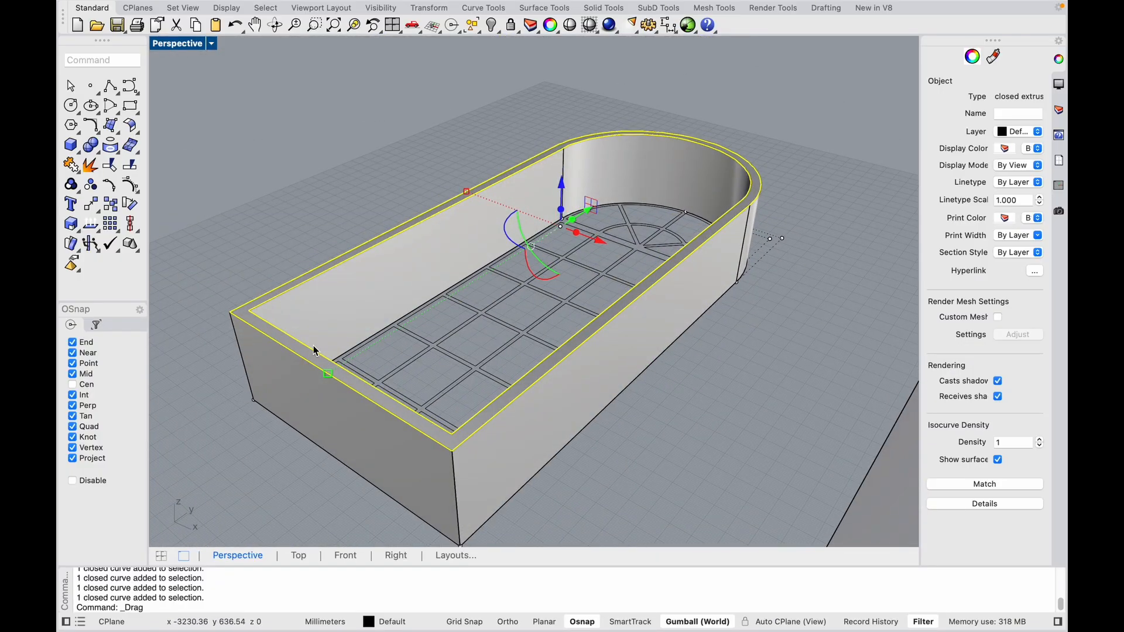
pyautogui.hotkey('ctrl', 'z')
# Extrude the arched window's two outer outline curves 200 mm in the Z direction
pyautogui.scroll(6, 635, 241)
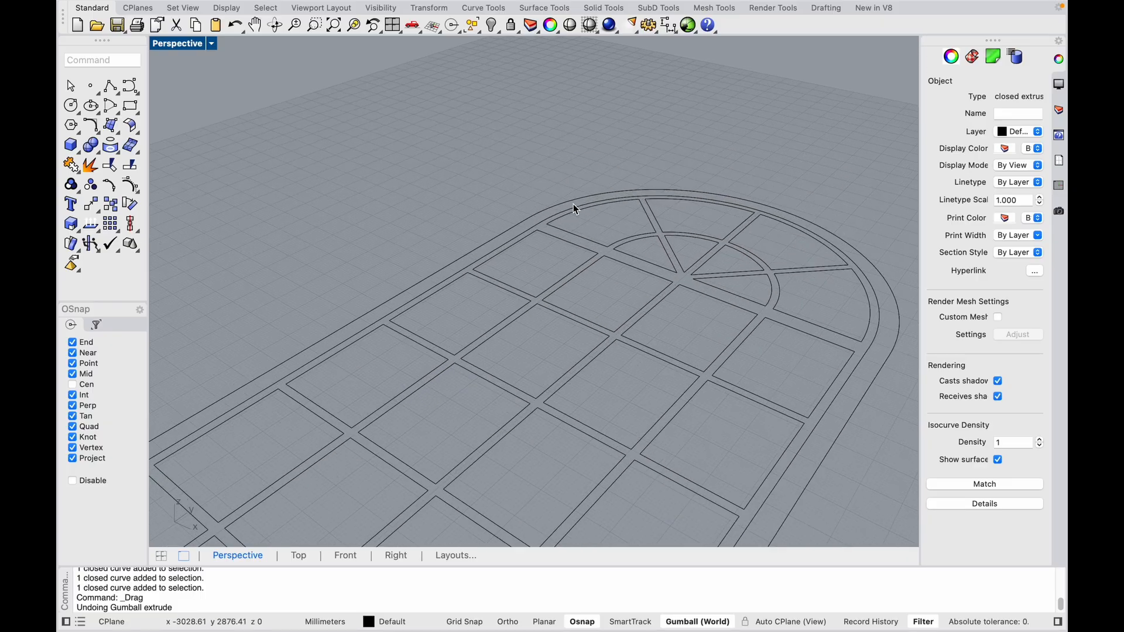
pyautogui.click(574, 206)
pyautogui.keyDown('shift'); pyautogui.click(560, 214); pyautogui.keyUp('shift')
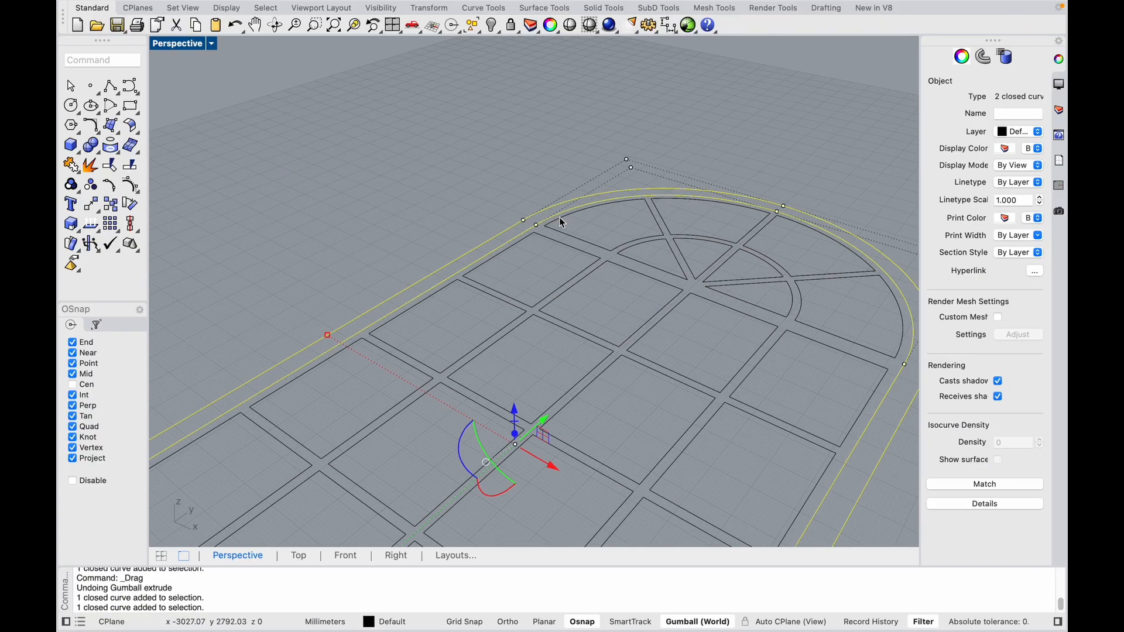
pyautogui.click(517, 436)
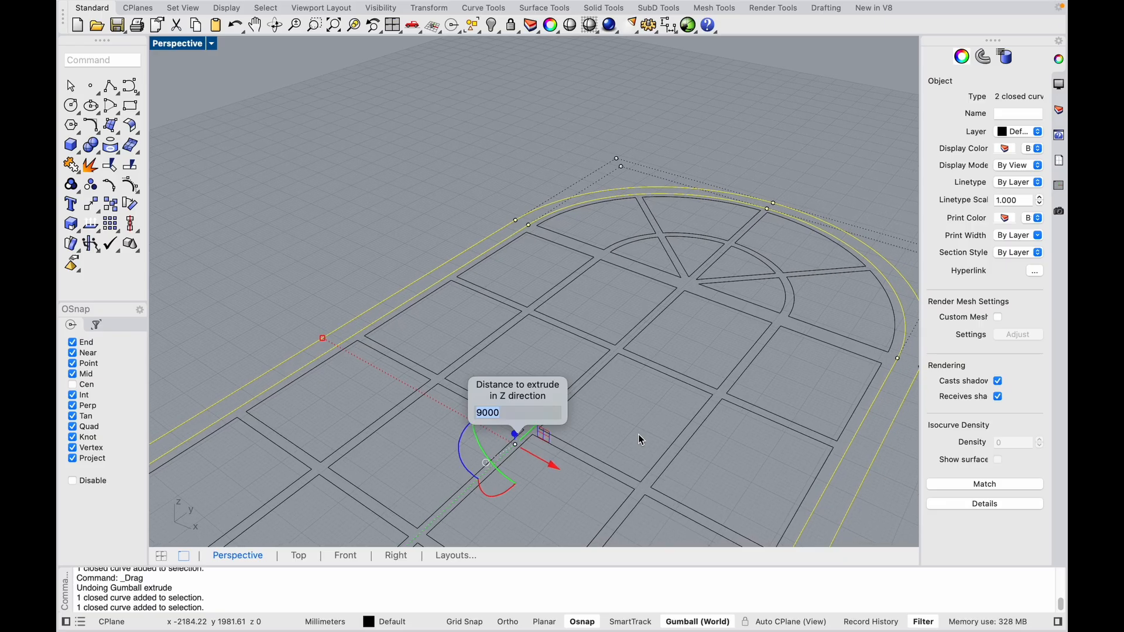
pyautogui.write('200')
pyautogui.press('Return')
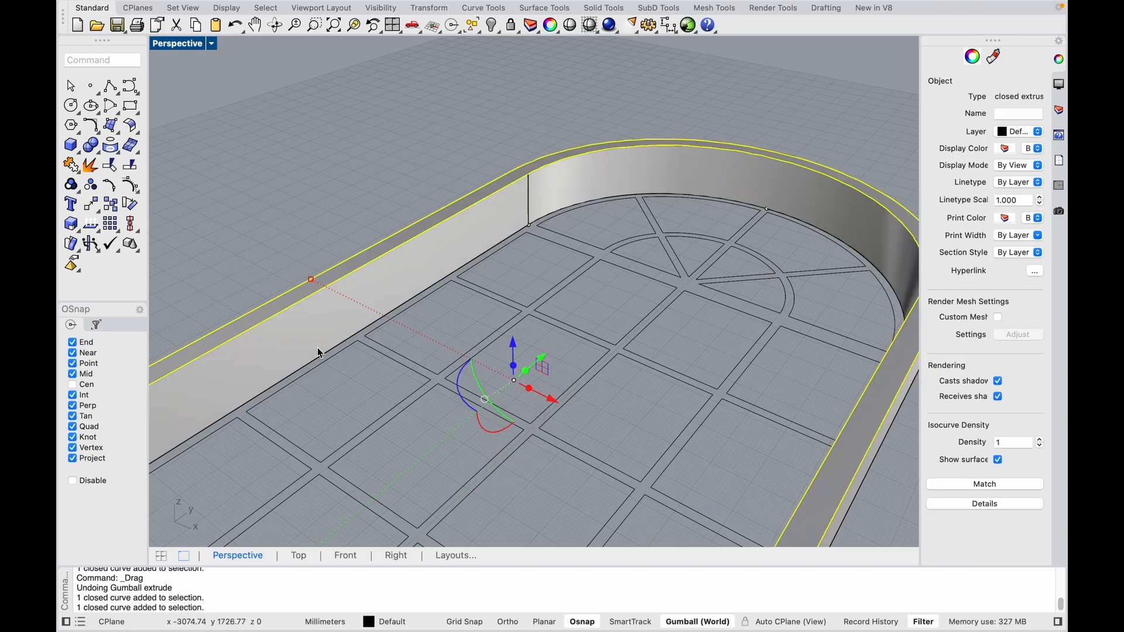
pyautogui.scroll(-4, 367, 232)
pyautogui.click(291, 218)
# Try to measure the frame's inner wall height with a line from its base to its upper edge
pyautogui.scroll(5, 292, 217)
pyautogui.write('Line')
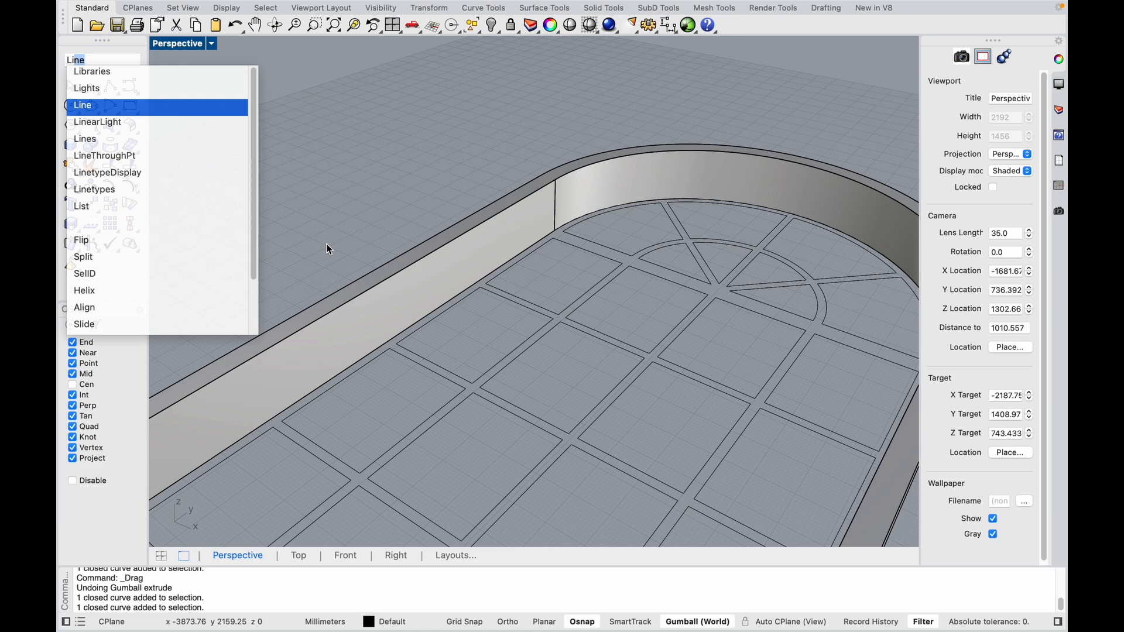
pyautogui.press('Return')
pyautogui.click(345, 369)
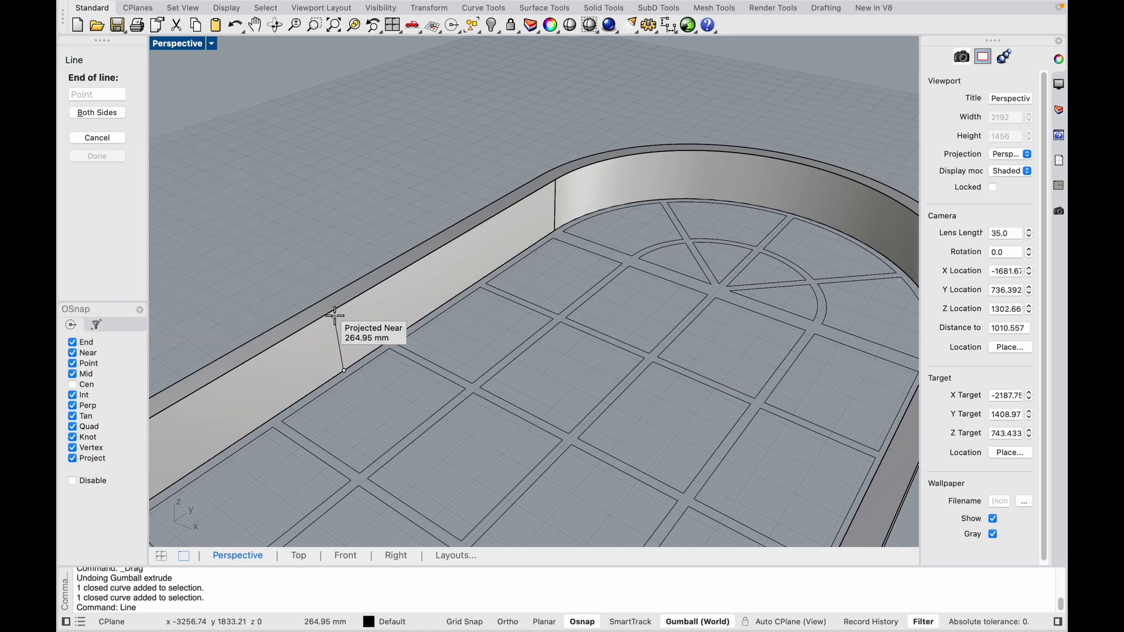
pyautogui.click(338, 313)
pyautogui.press('Return')
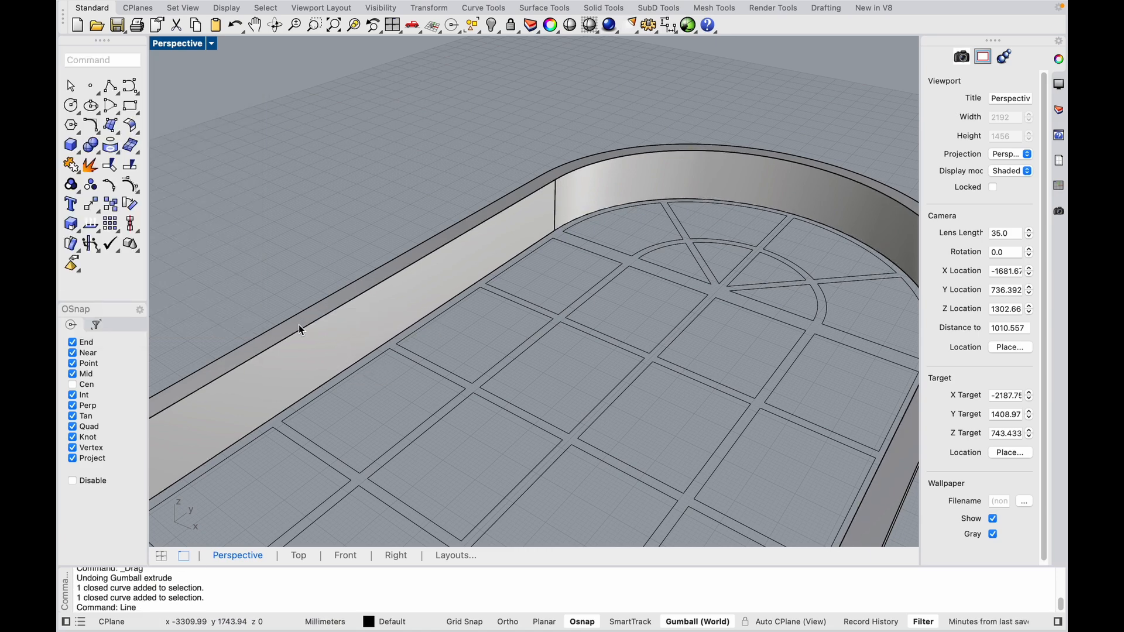
# Turn off the Project object snap and measure the frame's inner wall height again with a line
pyautogui.scroll(2, 298, 324)
pyautogui.click(88, 459)
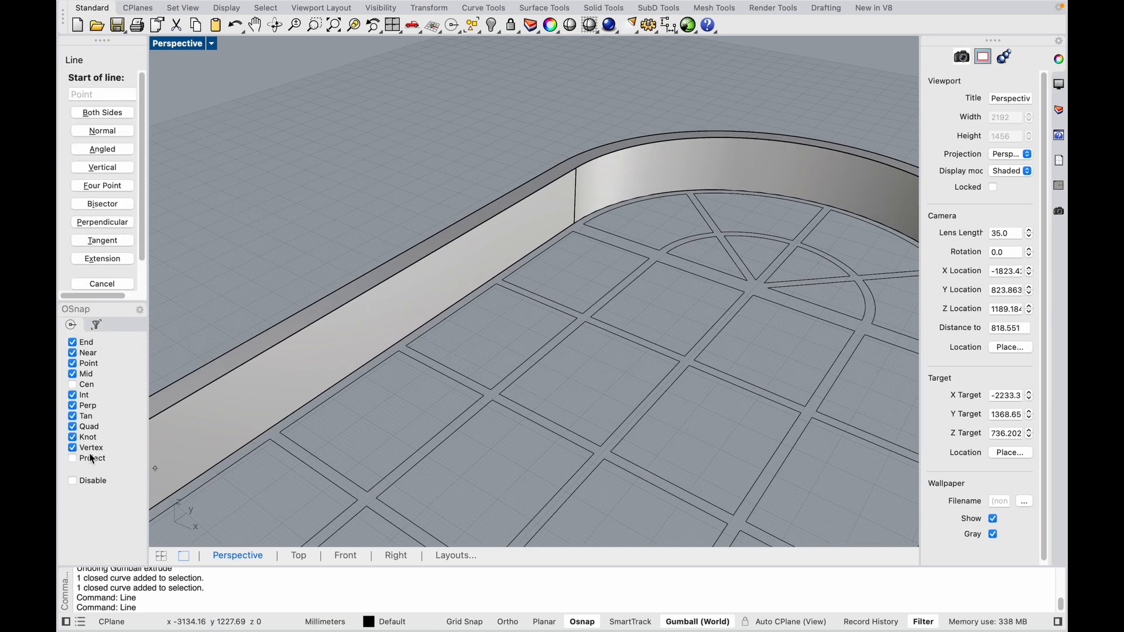
pyautogui.scroll(-3, 440, 295)
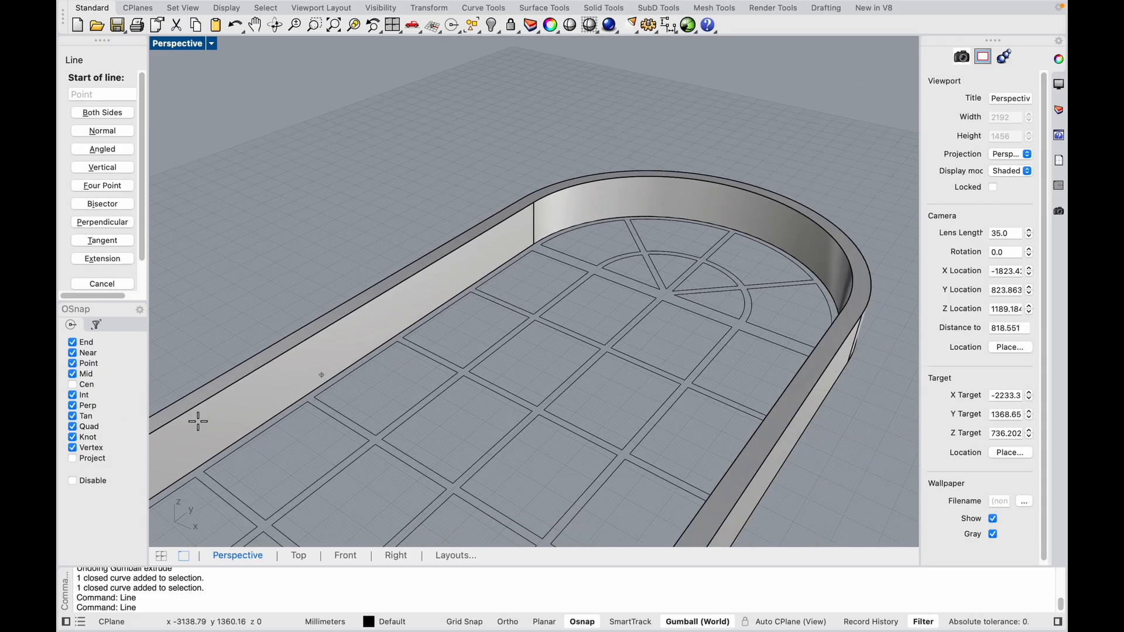
pyautogui.scroll(2, 333, 270)
pyautogui.scroll(2, 359, 249)
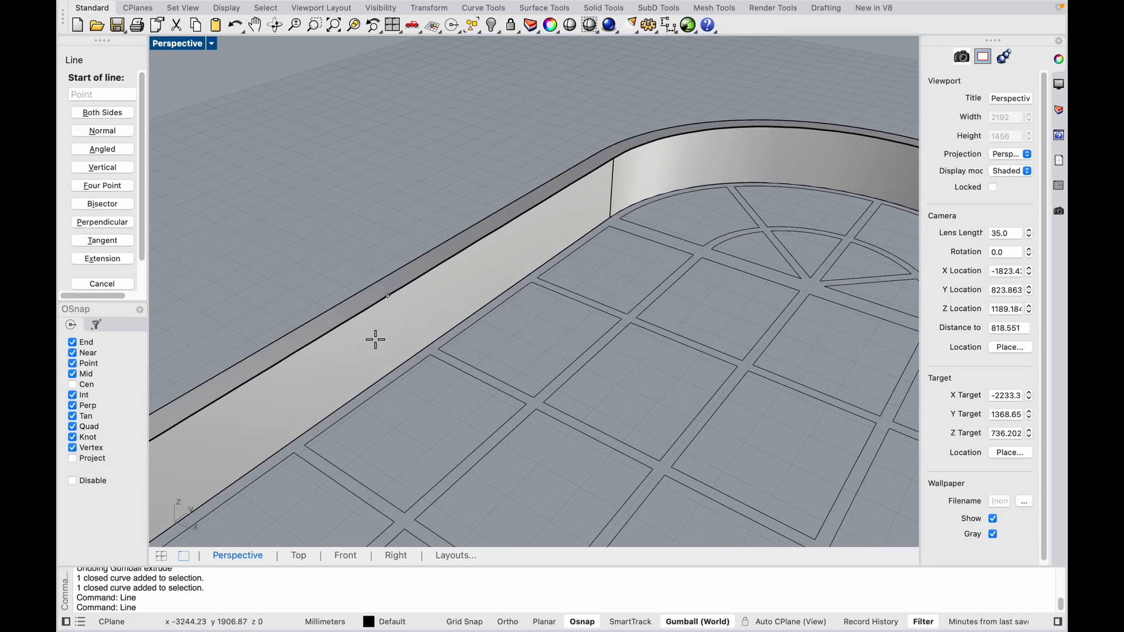
pyautogui.click(372, 387)
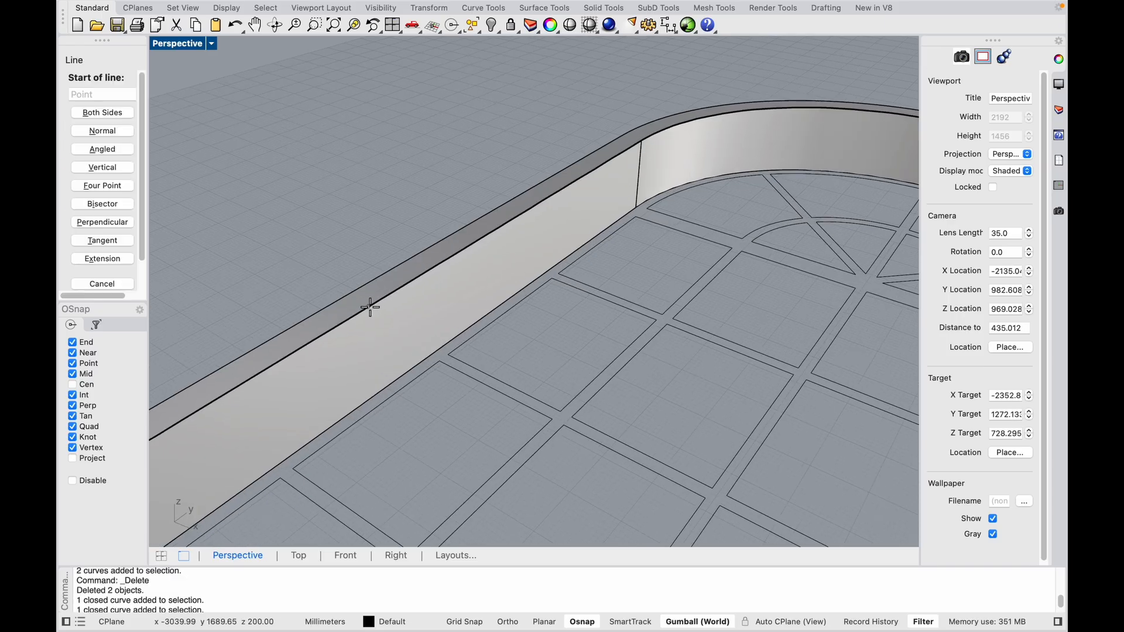
pyautogui.click(370, 286)
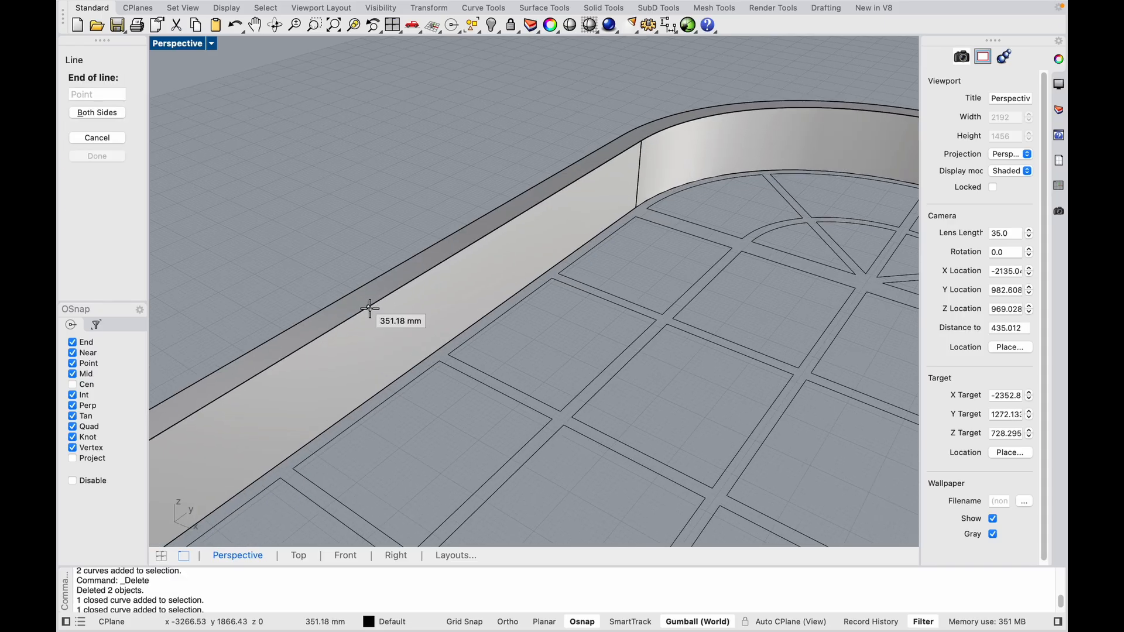
# Compare the depth of the extruded window frame with the arched windows in the reference image
pyautogui.scroll(-5, 349, 295)
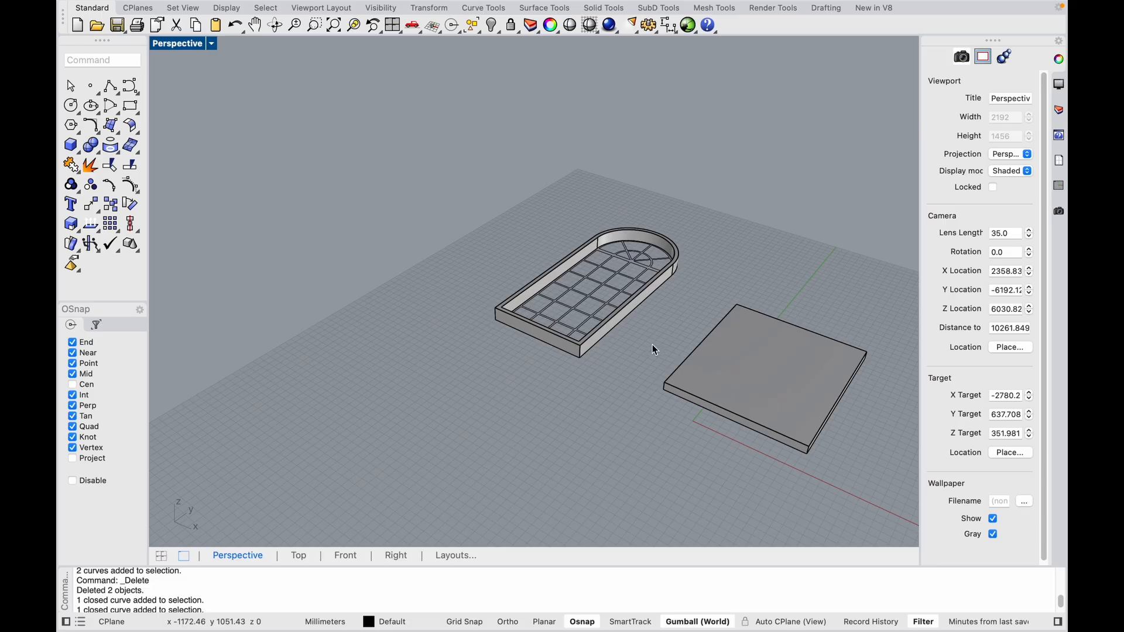
pyautogui.scroll(4, 884, 437)
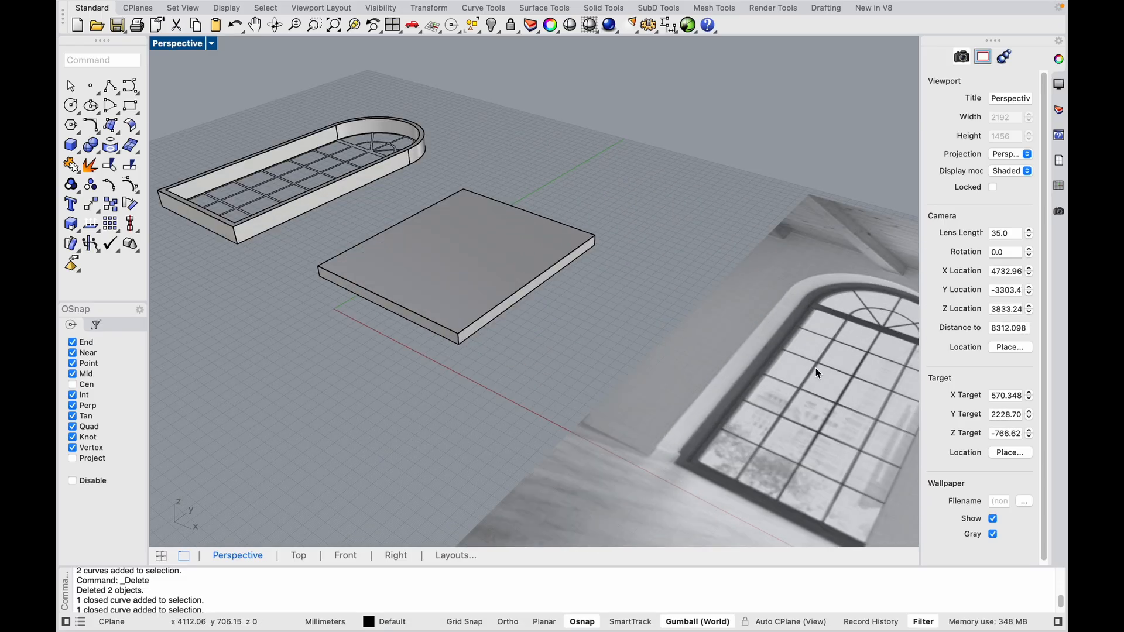
pyautogui.scroll(-3, 817, 368)
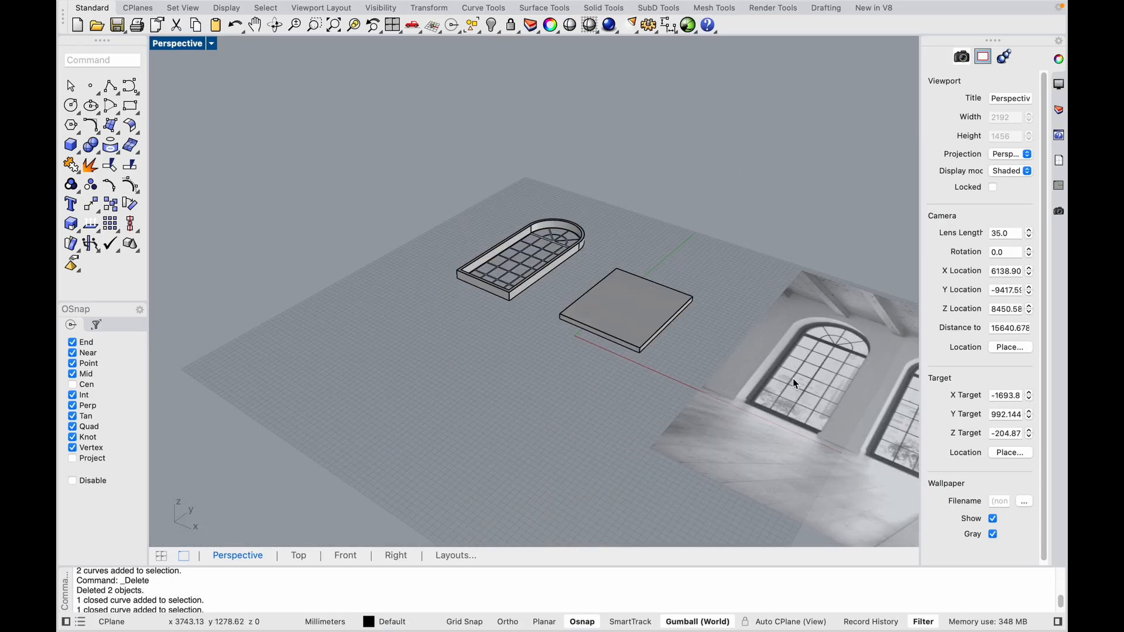
pyautogui.scroll(4, 793, 378)
pyautogui.scroll(-3, 579, 359)
pyautogui.moveTo(459, 335); pyautogui.dragTo(474, 366, button='right')
pyautogui.scroll(8, 416, 225)
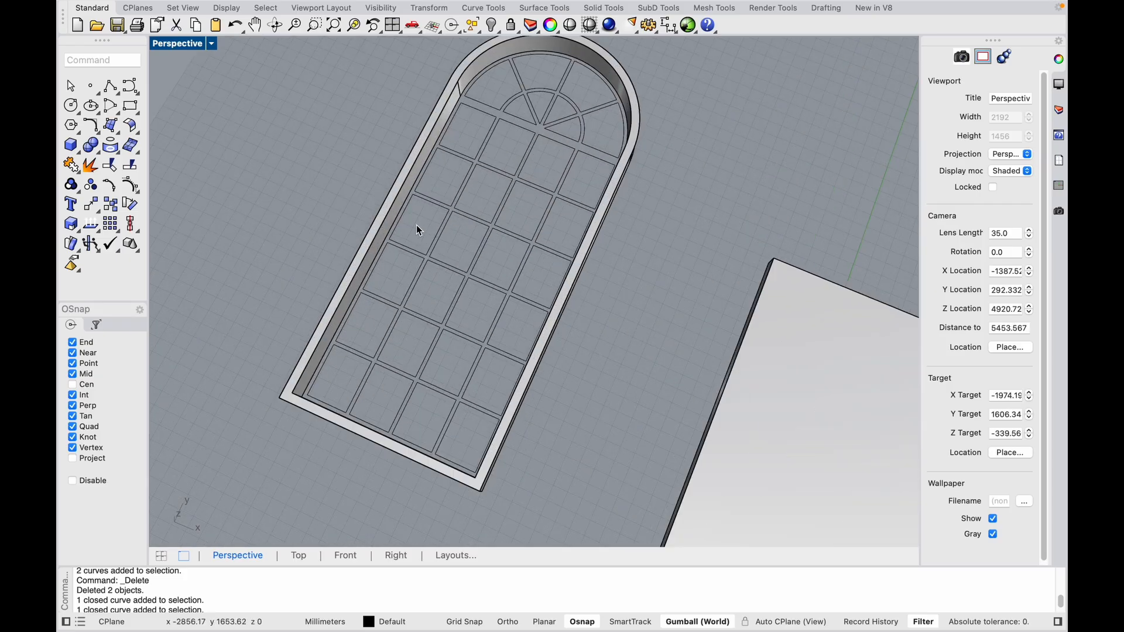
pyautogui.moveTo(432, 220); pyautogui.dragTo(423, 210, button='right')
pyautogui.moveTo(459, 251); pyautogui.dragTo(389, 288, button='right')
pyautogui.scroll(4, 356, 251)
pyautogui.moveTo(356, 250); pyautogui.dragTo(412, 209, button='right')
# Undo the frame extrusion and extrude the two outer outline curves 150 mm in the Z direction instead
pyautogui.press('super+z')
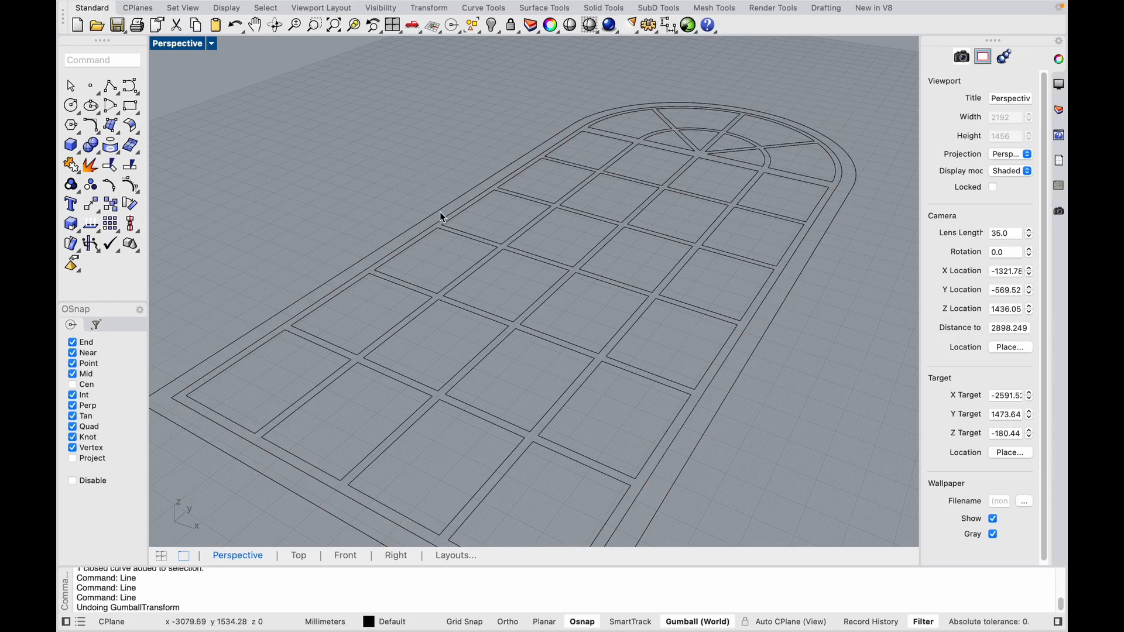
pyautogui.scroll(3, 441, 212)
pyautogui.keyDown('shift'); pyautogui.click(441, 212); pyautogui.keyUp('shift')
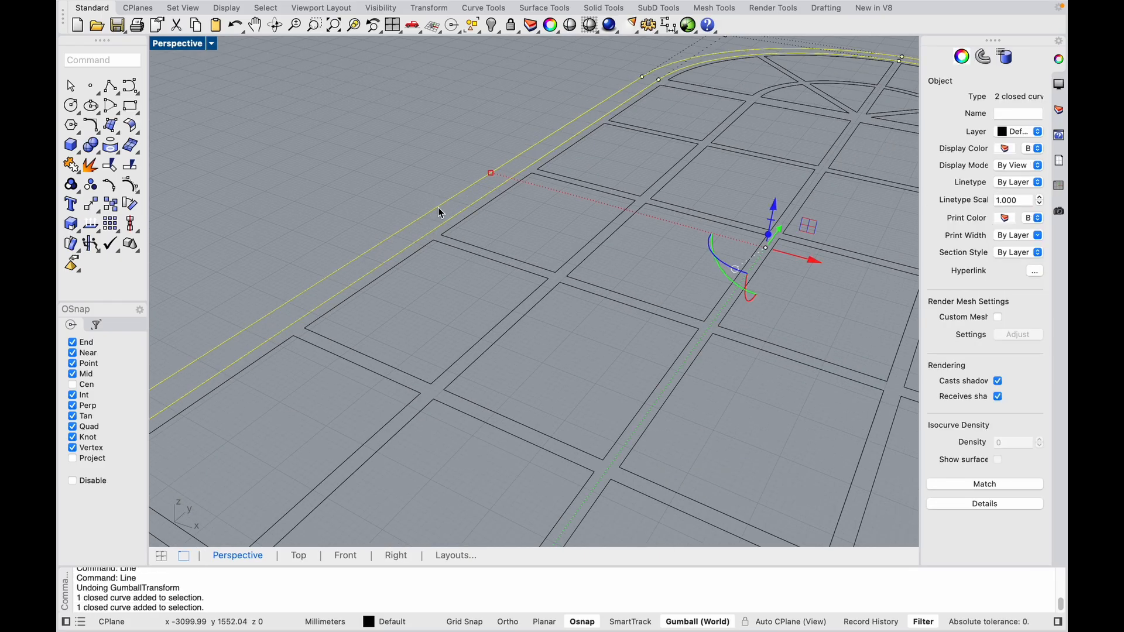
pyautogui.click(768, 235)
pyautogui.click(614, 239)
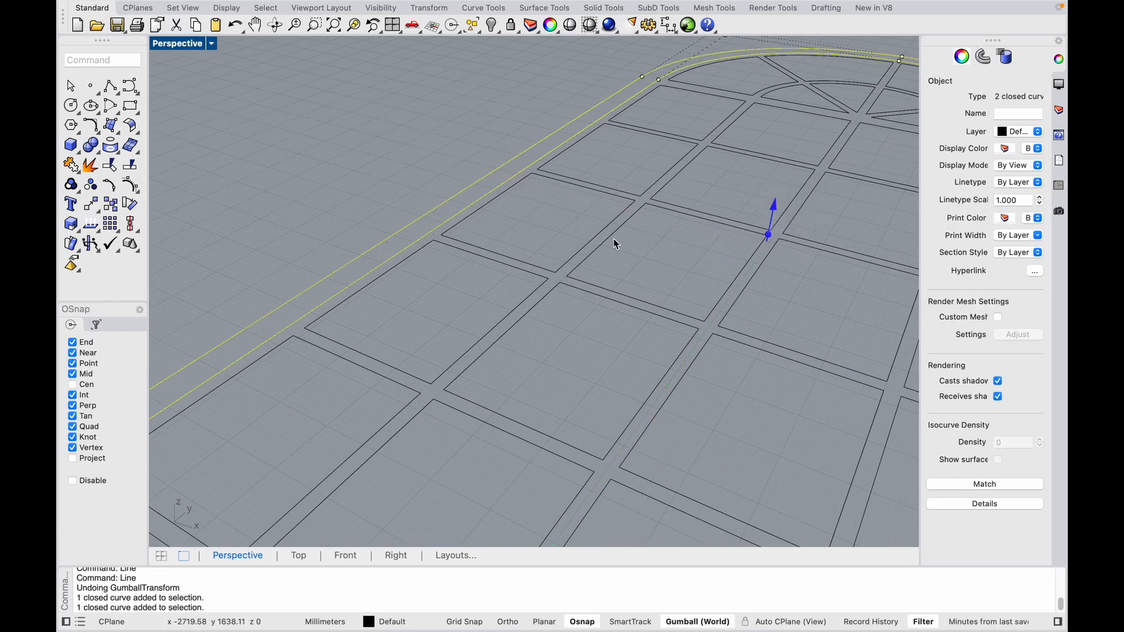
pyautogui.click(769, 236)
pyautogui.write('1')
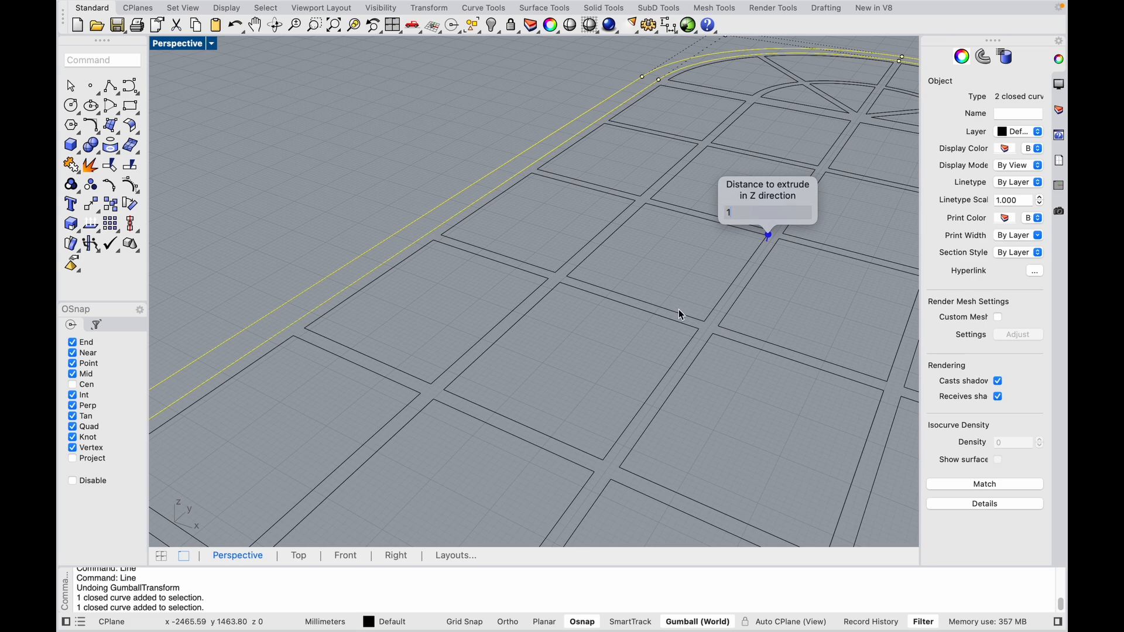
pyautogui.write('50')
pyautogui.press('Return')
pyautogui.scroll(-6, 514, 346)
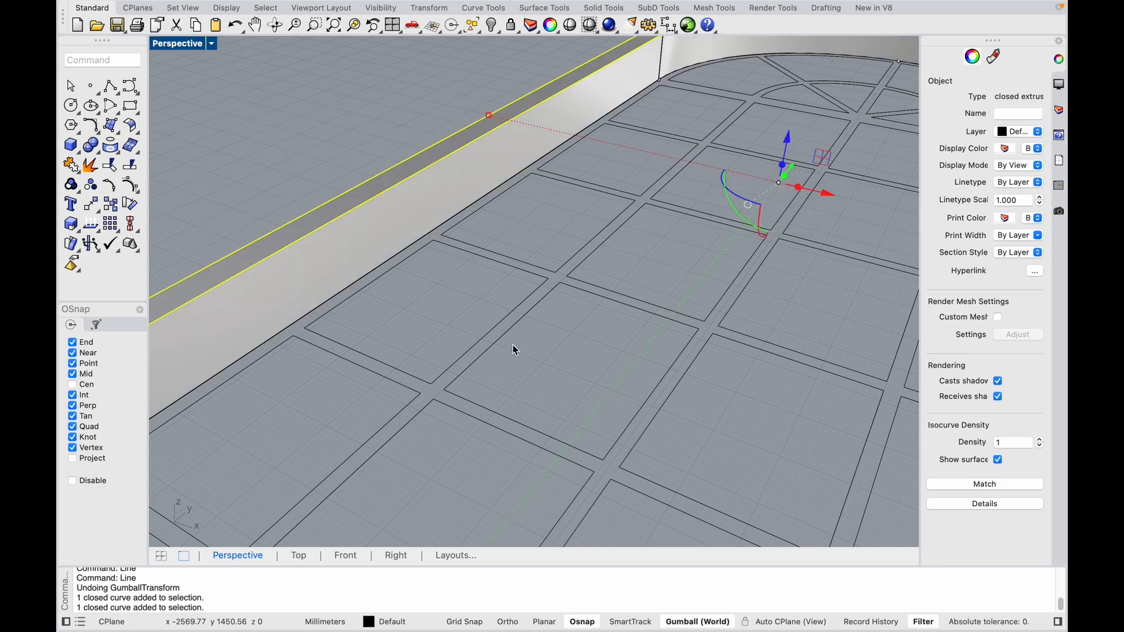
pyautogui.press('Escape')
# Try moving the extruded frame straight up off the window grid and undo the move
pyautogui.scroll(4, 575, 251)
pyautogui.moveTo(514, 314); pyautogui.dragTo(540, 357, button='right')
pyautogui.scroll(-5, 508, 313)
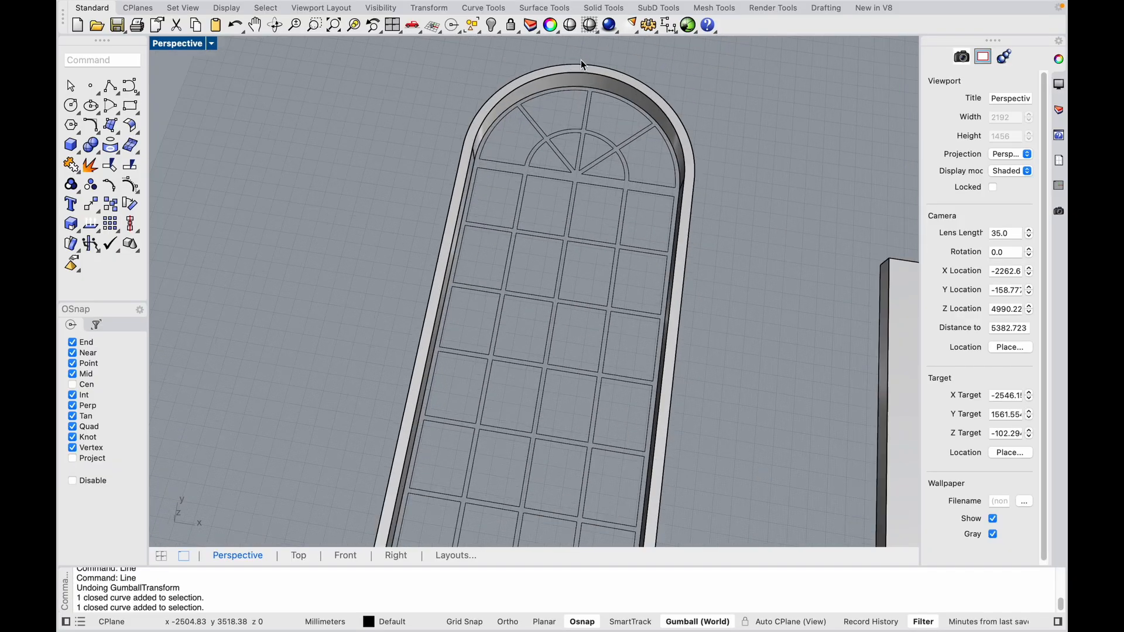
pyautogui.click(618, 95)
pyautogui.moveTo(624, 241); pyautogui.dragTo(562, 229, button='right')
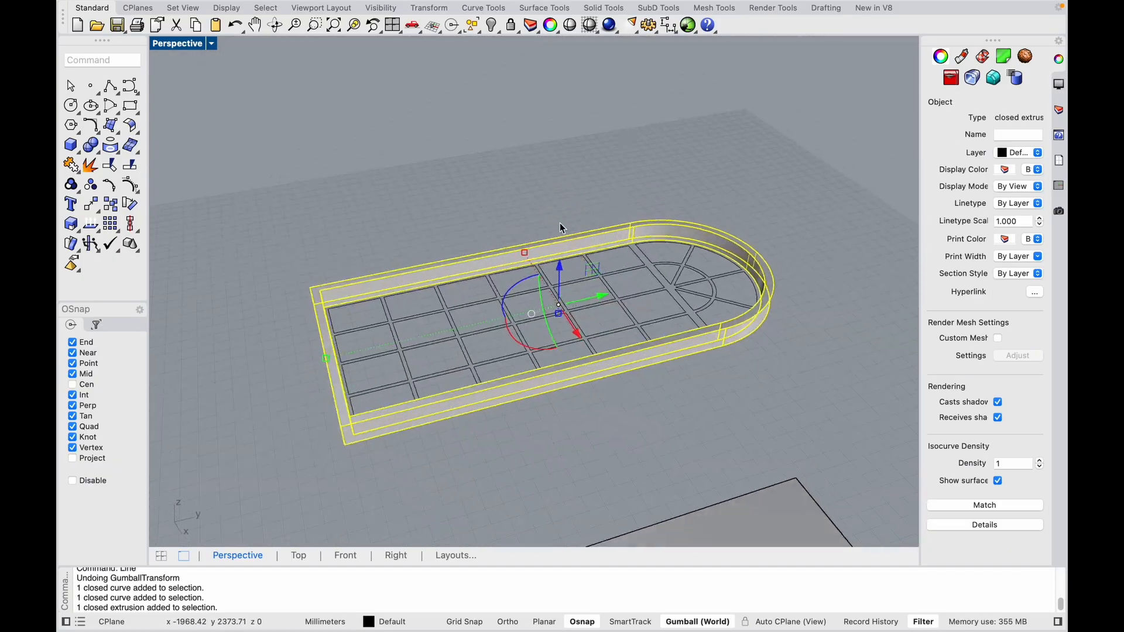
pyautogui.moveTo(559, 267); pyautogui.dragTo(554, 87)
pyautogui.moveTo(595, 210); pyautogui.dragTo(643, 352, button='right')
pyautogui.press('super+z')
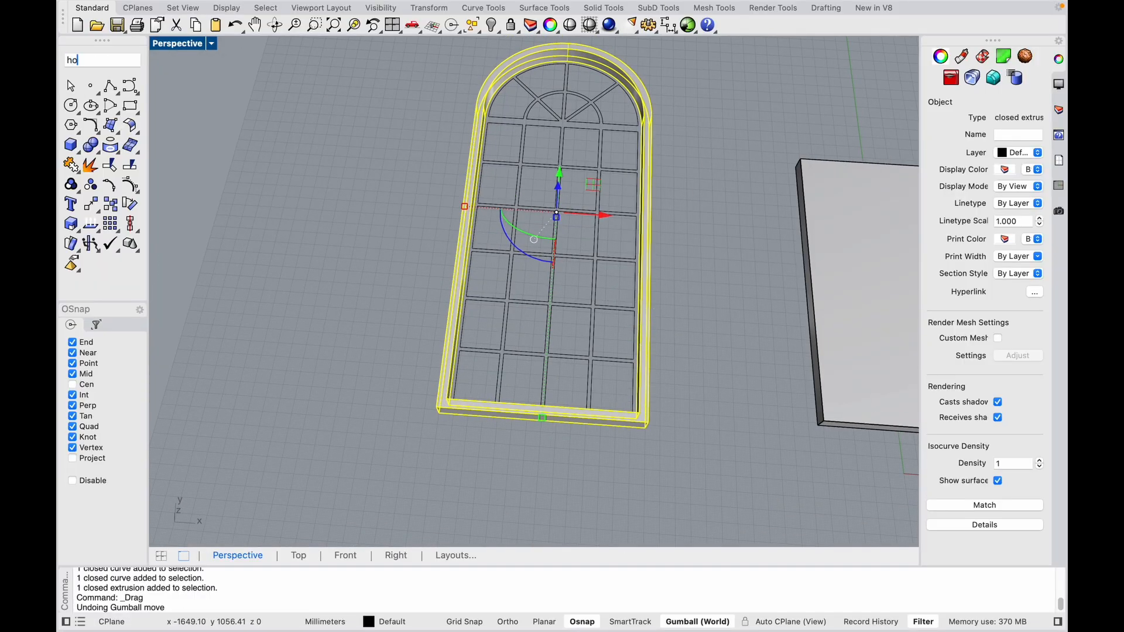
# Hide the extruded outer window frame so the flat window curves are exposed
pyautogui.press('super+h')
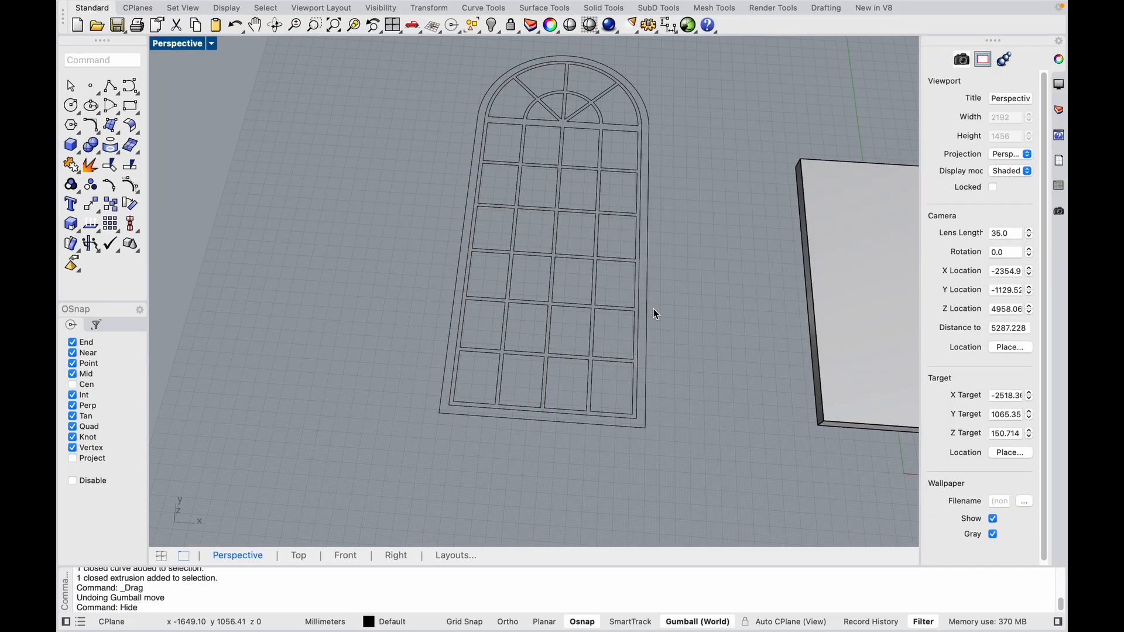
pyautogui.scroll(-5, 447, 336)
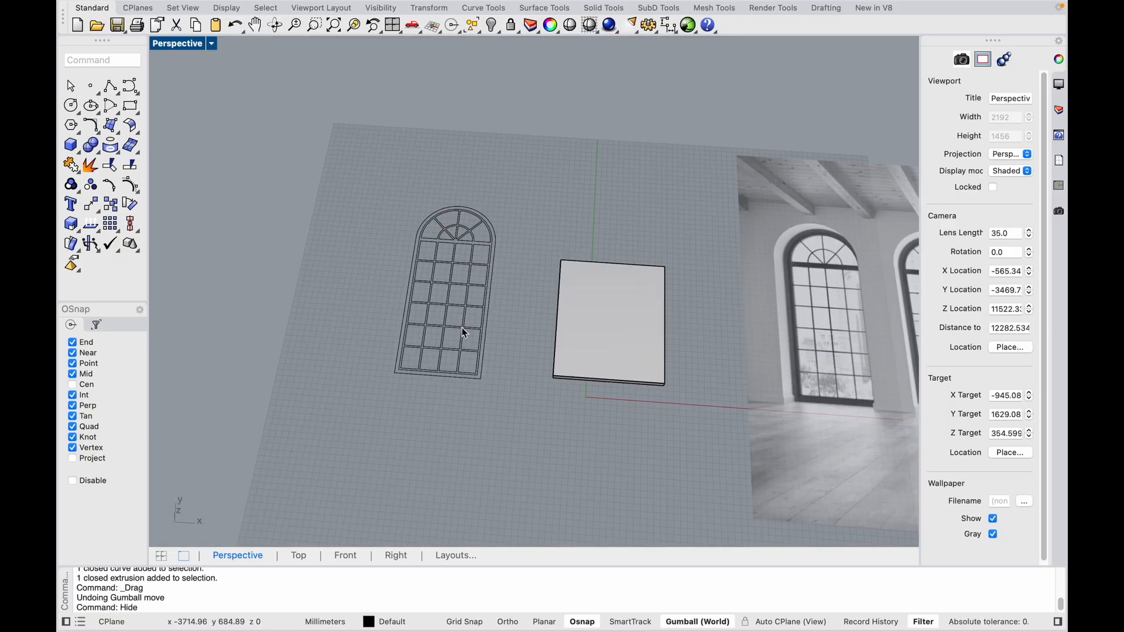
pyautogui.scroll(8, 431, 265)
pyautogui.scroll(-8, 537, 190)
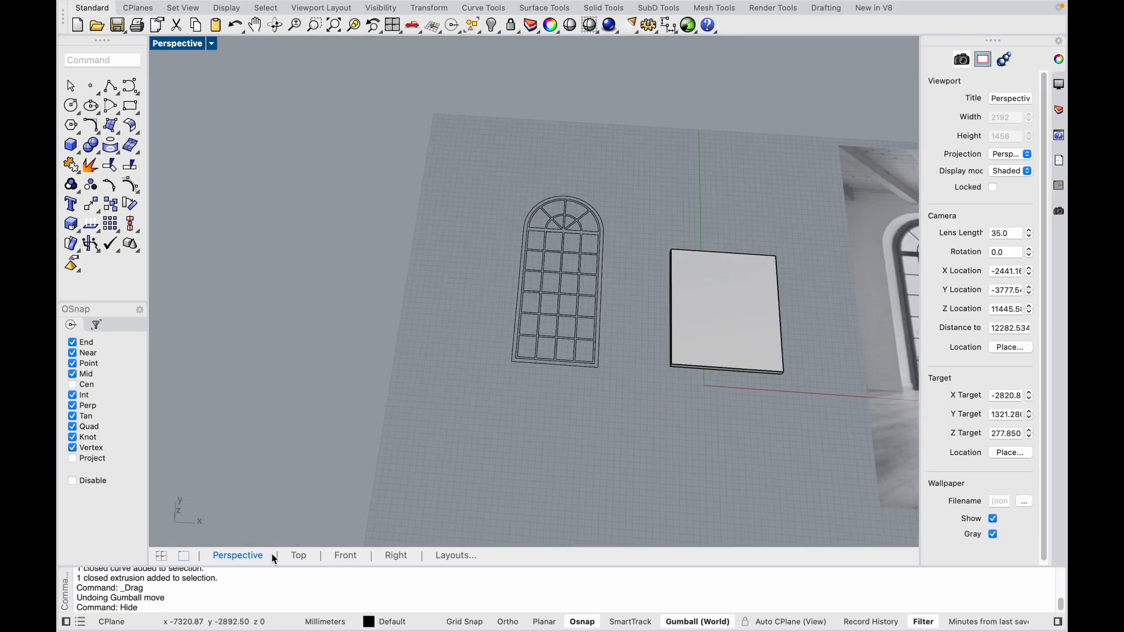
# Extrude the 33 inner window curves, excluding the outermost outline, 80 mm in the Z direction to form the glazing bar grid
pyautogui.click(299, 557)
pyautogui.scroll(-6, 604, 278)
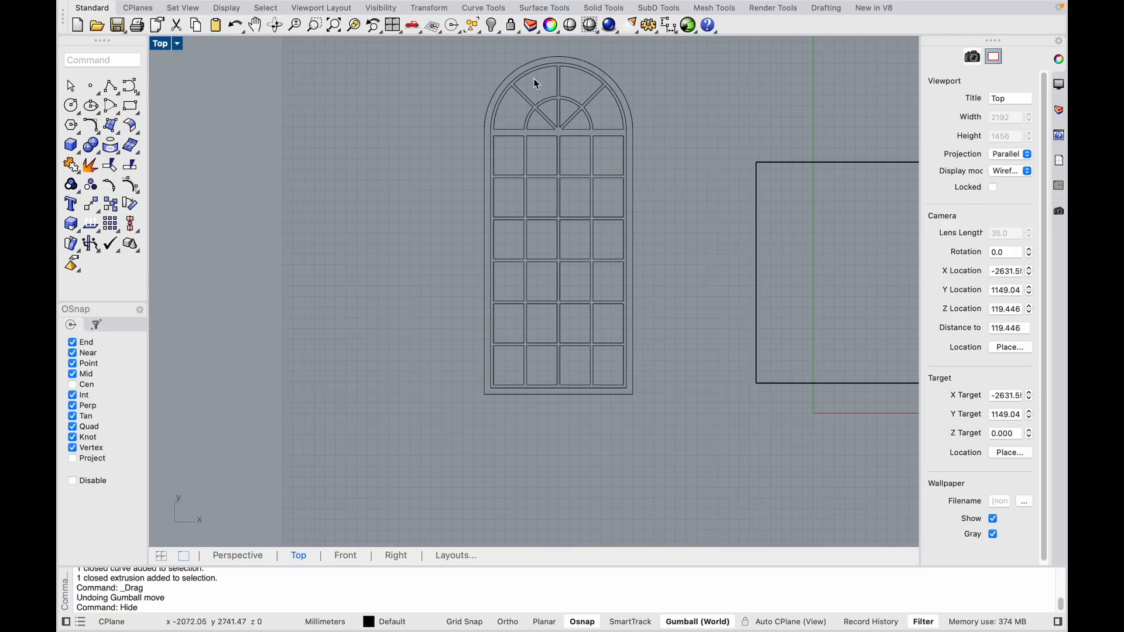
pyautogui.moveTo(374, 54); pyautogui.dragTo(678, 394)
pyautogui.scroll(5, 519, 80)
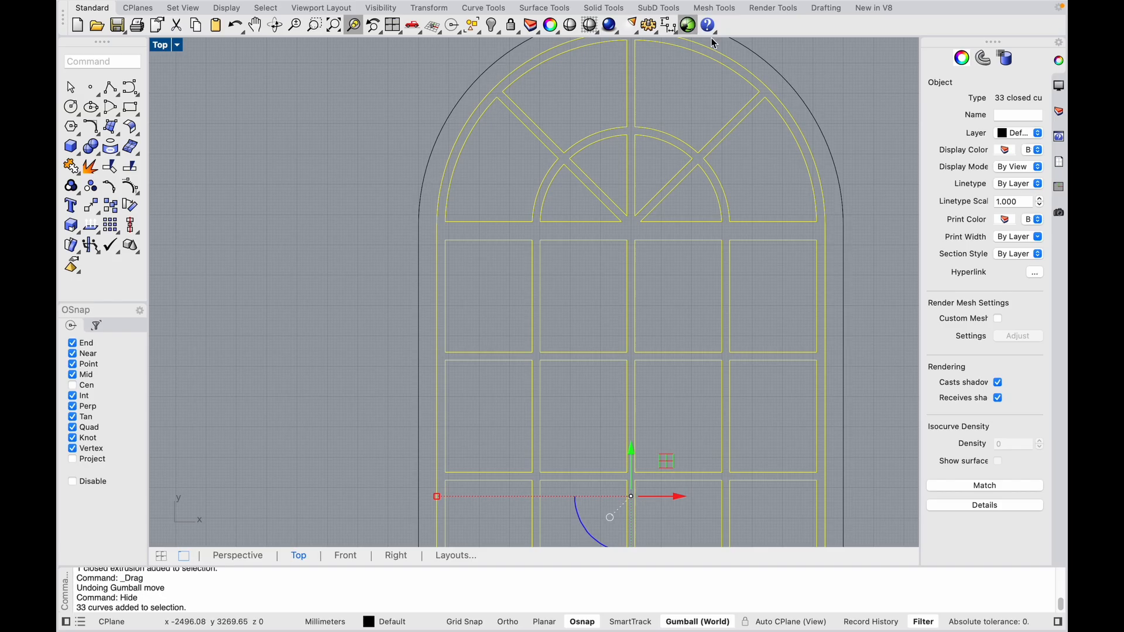
pyautogui.scroll(-3, 380, 329)
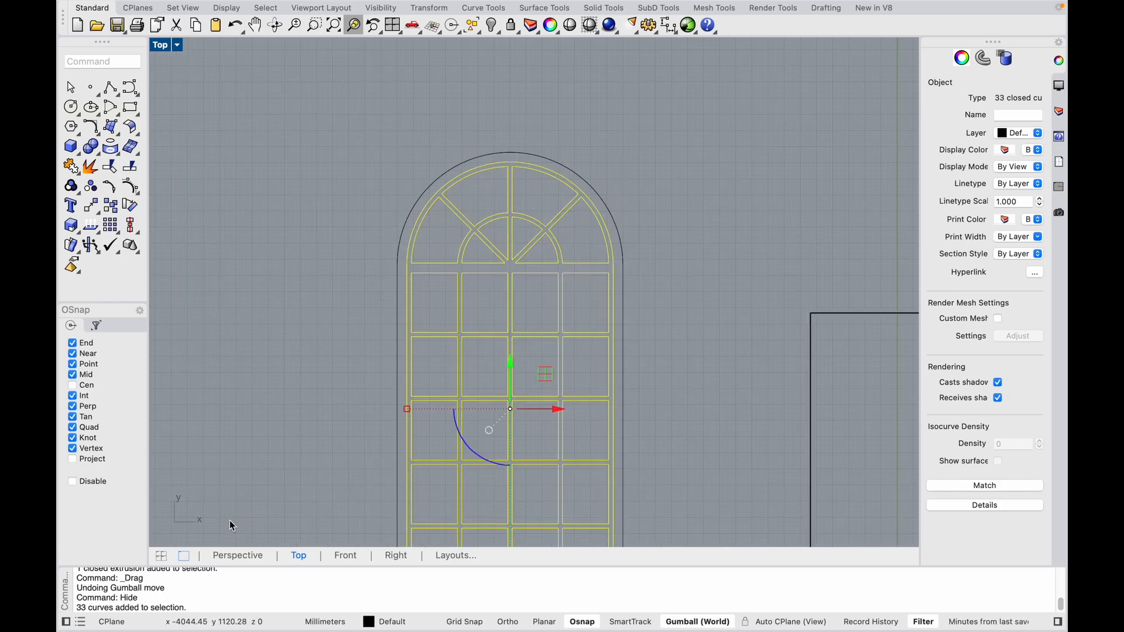
pyautogui.click(237, 556)
pyautogui.scroll(10, 614, 353)
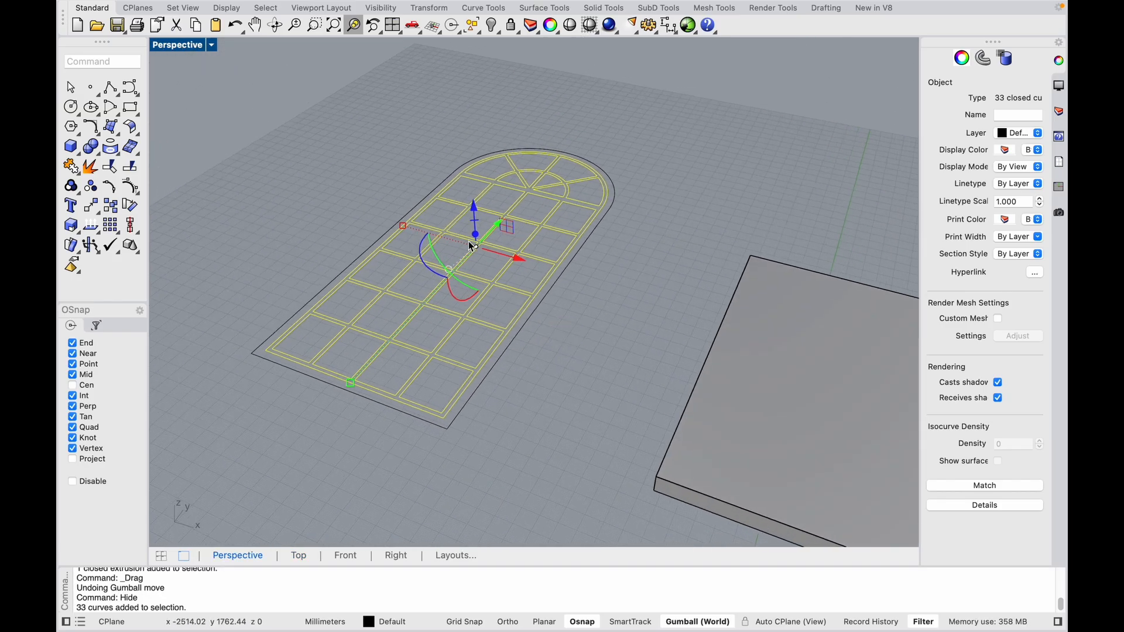
pyautogui.click(481, 240)
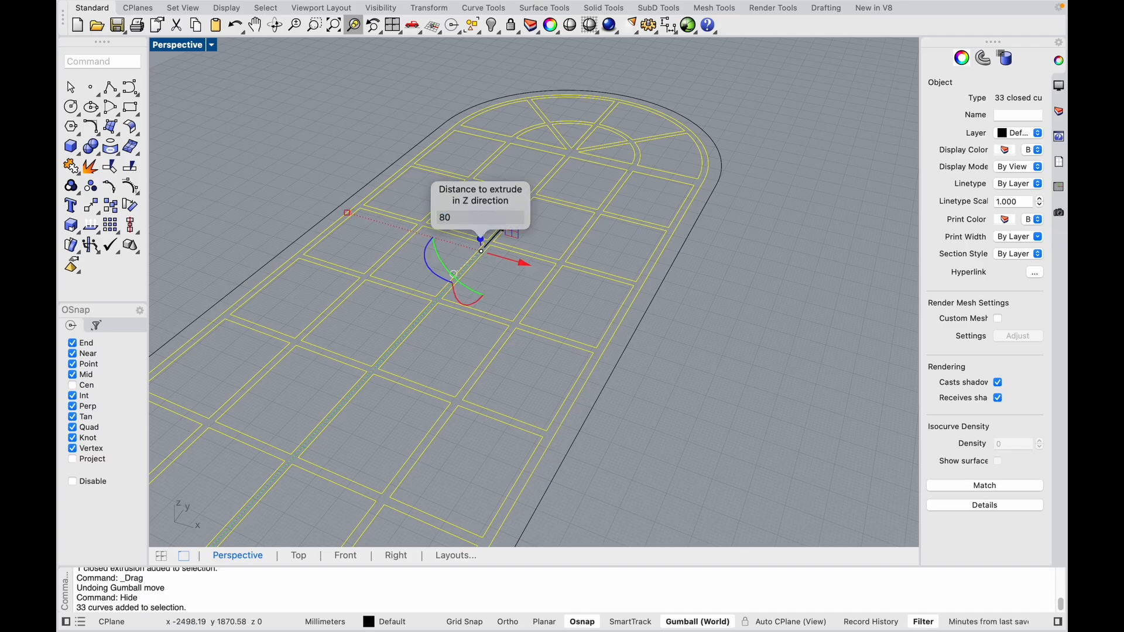
pyautogui.press('Return')
pyautogui.moveTo(513, 170); pyautogui.dragTo(620, 228, button='right')
pyautogui.scroll(2, 620, 185)
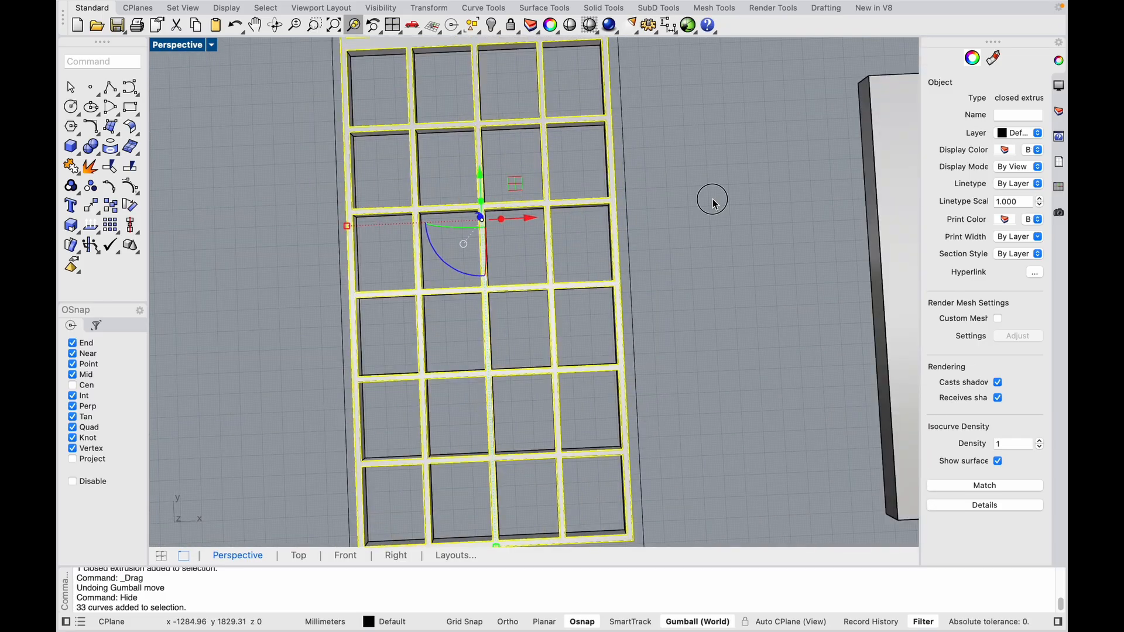
pyautogui.click(712, 201)
# Show the hidden outer frame again and check how the glazing bars sit inside it
pyautogui.scroll(-7, 563, 269)
pyautogui.moveTo(564, 269); pyautogui.dragTo(546, 252, button='right')
pyautogui.write('Show')
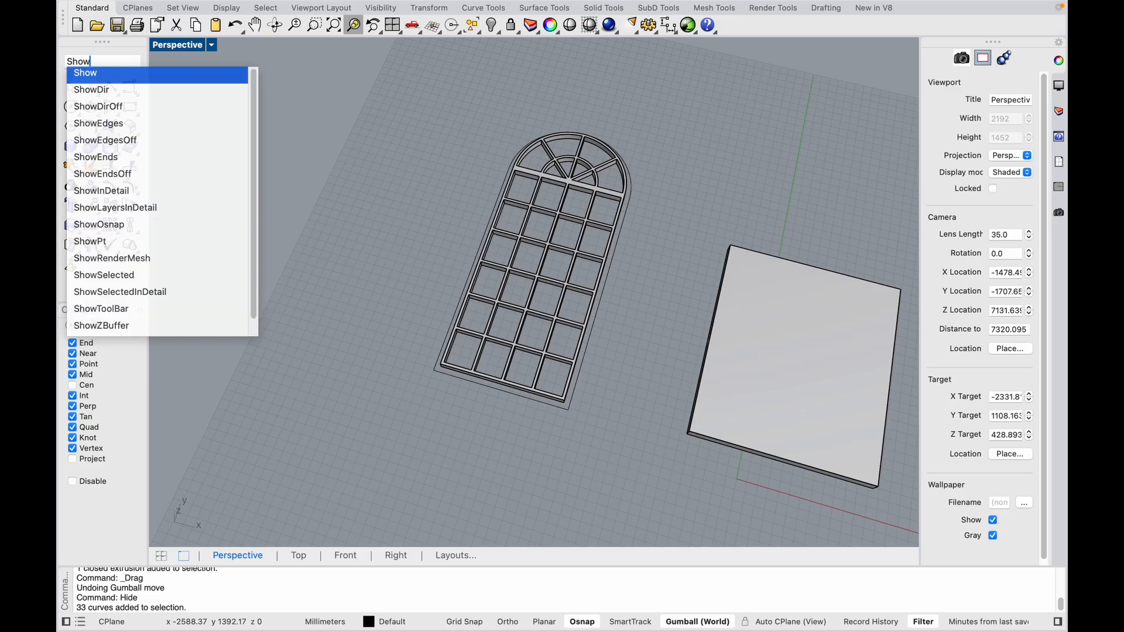
pyautogui.press('Return')
pyautogui.scroll(12, 561, 187)
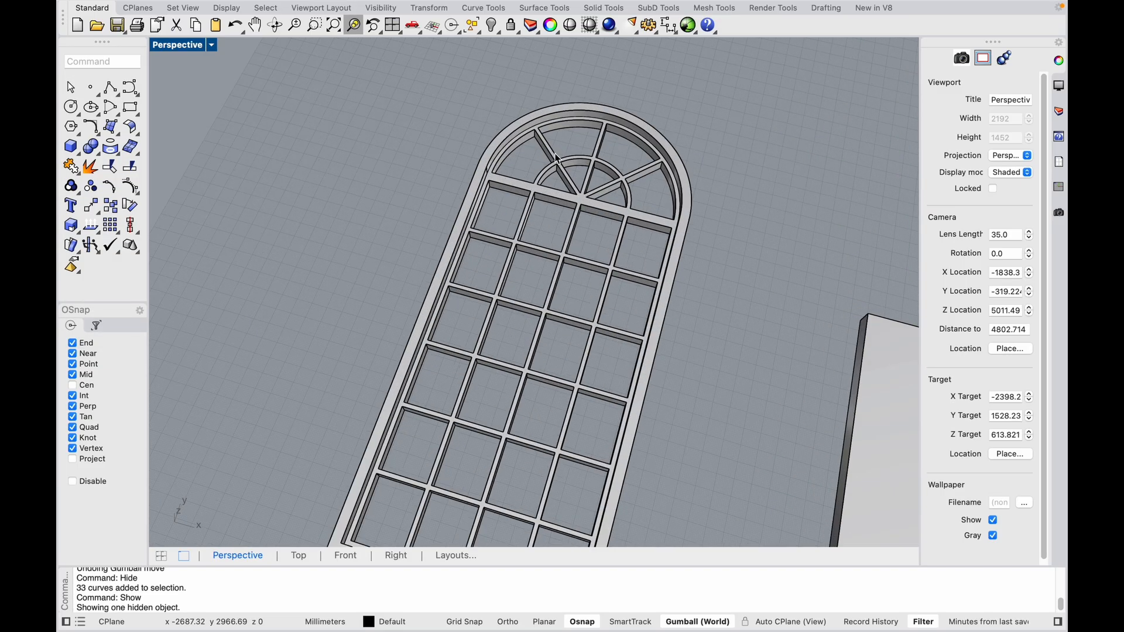
pyautogui.moveTo(640, 268); pyautogui.dragTo(474, 187, button='right')
pyautogui.scroll(5, 740, 294)
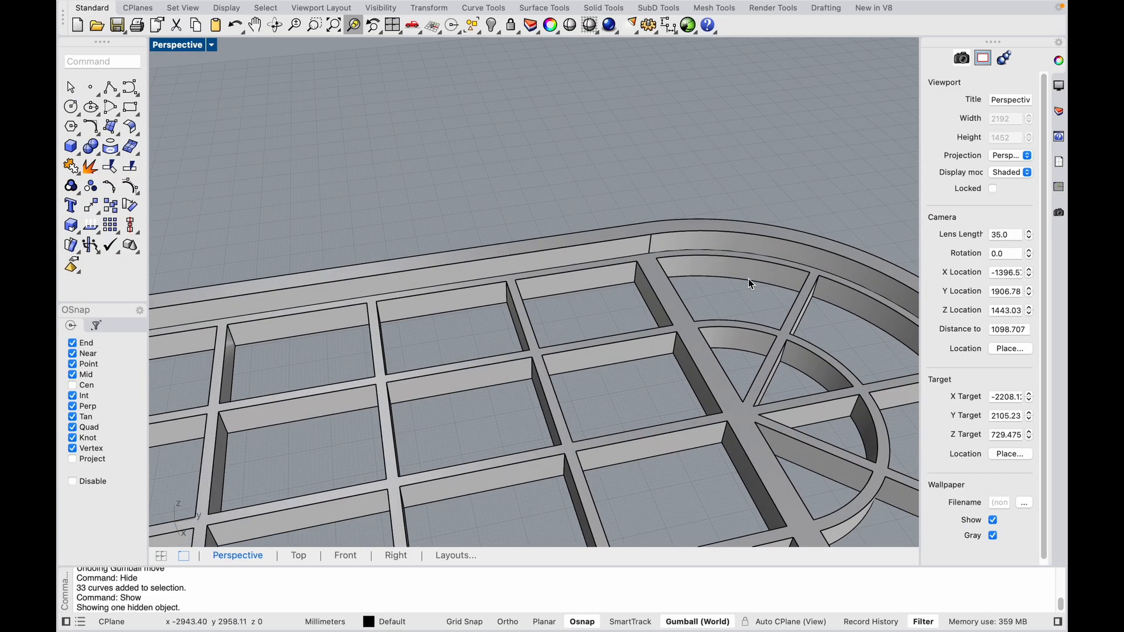
pyautogui.click(747, 282)
pyautogui.click(736, 299)
pyautogui.scroll(-4, 577, 308)
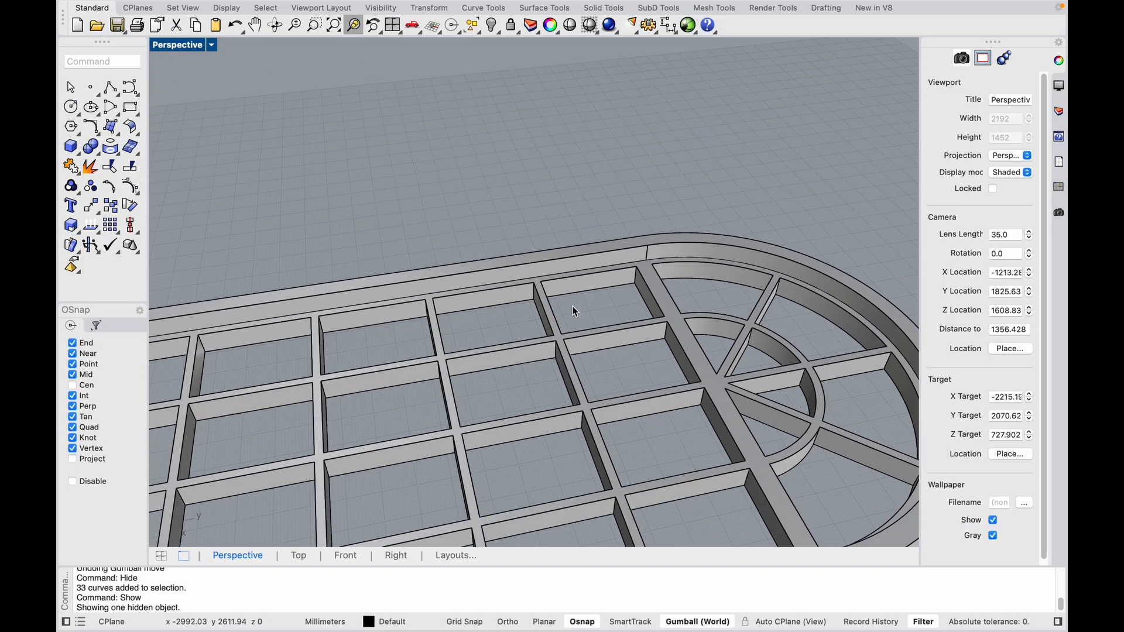
pyautogui.moveTo(572, 311); pyautogui.dragTo(634, 374, button='right')
# Try isolating the glazing bar grid and outer frame, and undo the isolation
pyautogui.click(553, 185)
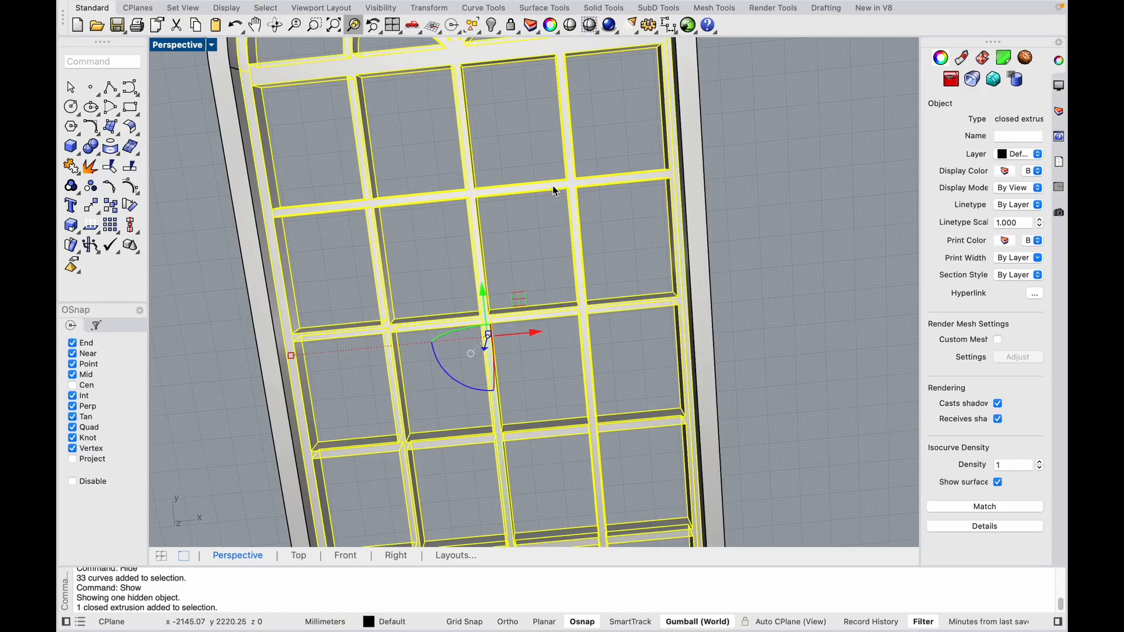
pyautogui.keyDown('shift'); pyautogui.click(695, 167); pyautogui.keyUp('shift')
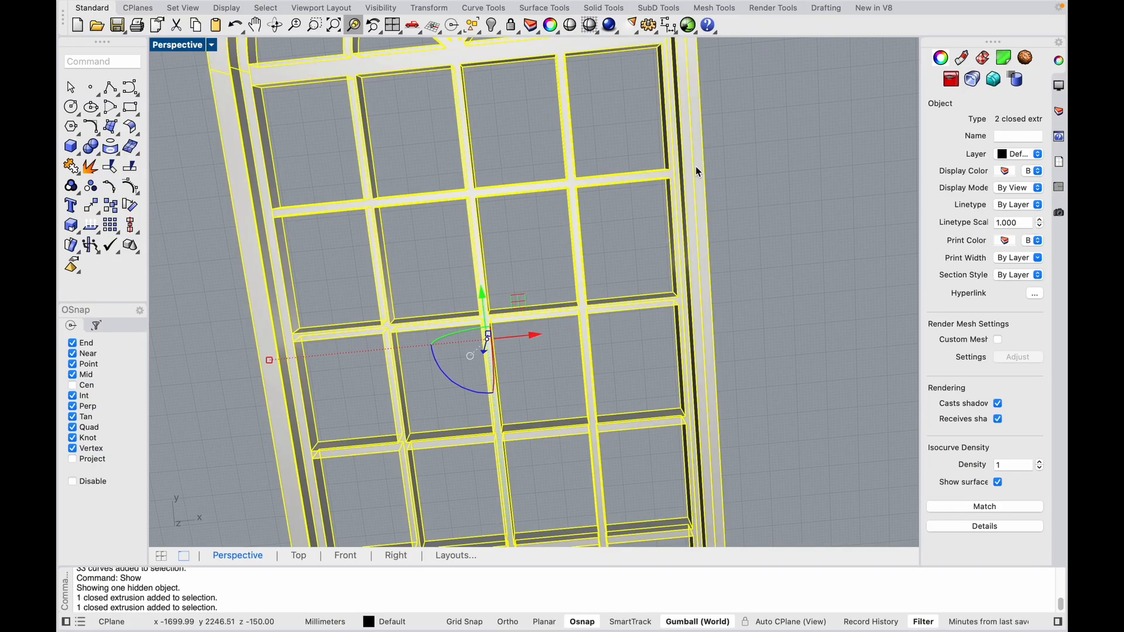
pyautogui.write('Isolate')
pyautogui.press('Return')
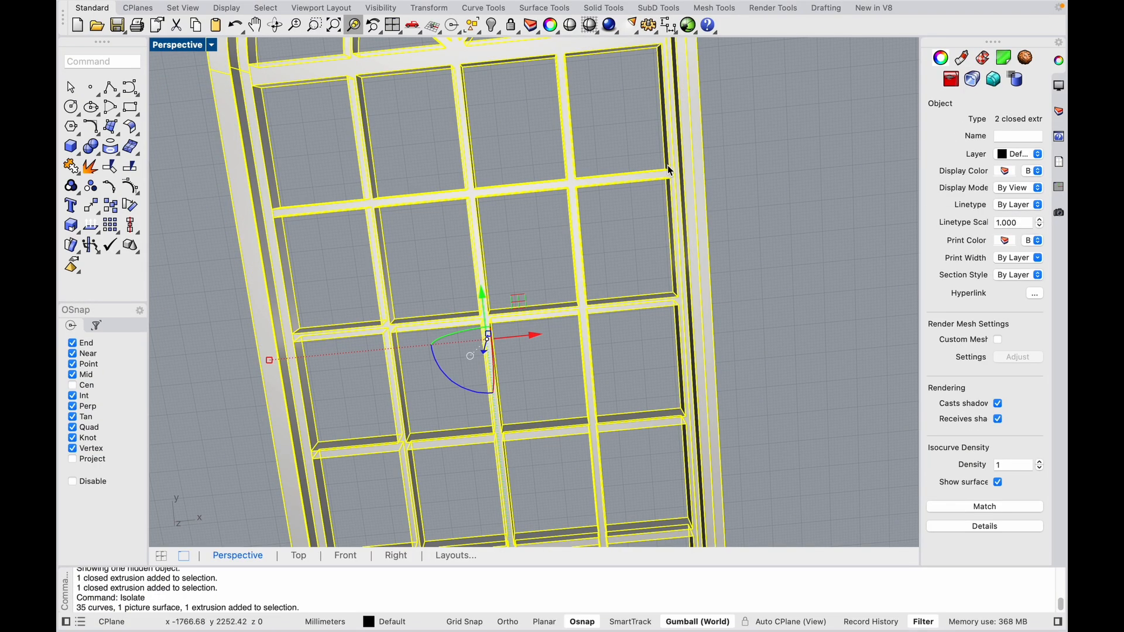
pyautogui.scroll(-5, 715, 271)
pyautogui.press('Escape')
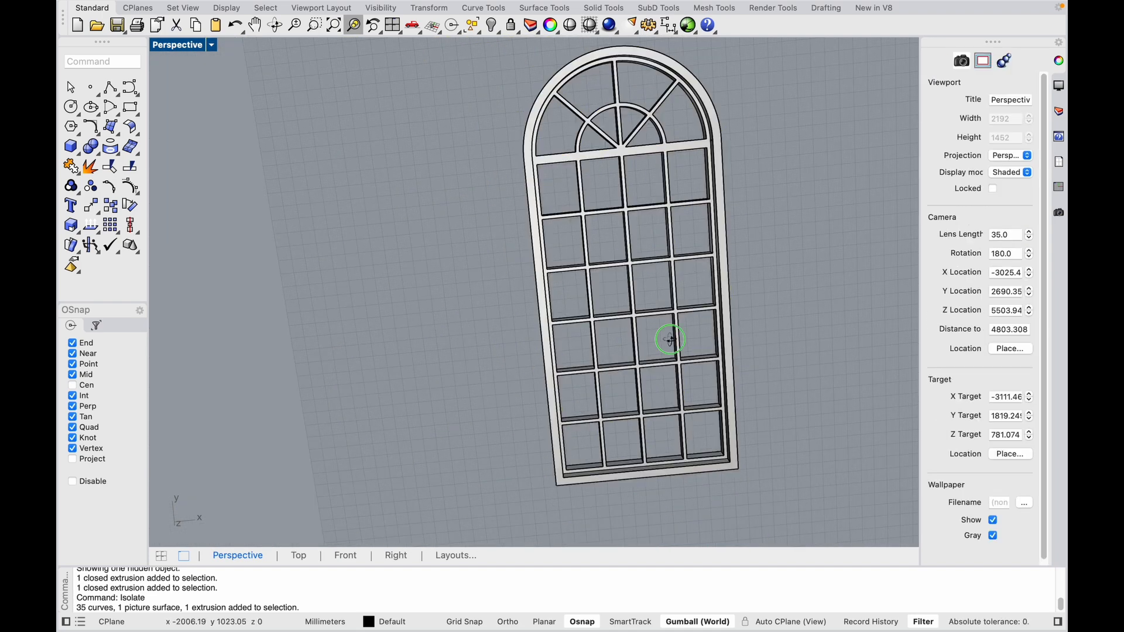
pyautogui.moveTo(672, 339); pyautogui.dragTo(704, 311, button='right')
pyautogui.press('super+z')
# Hide the glazing bar grid and the outer frame extrusions, leaving only the window curves
pyautogui.scroll(6, 697, 263)
pyautogui.click(701, 263)
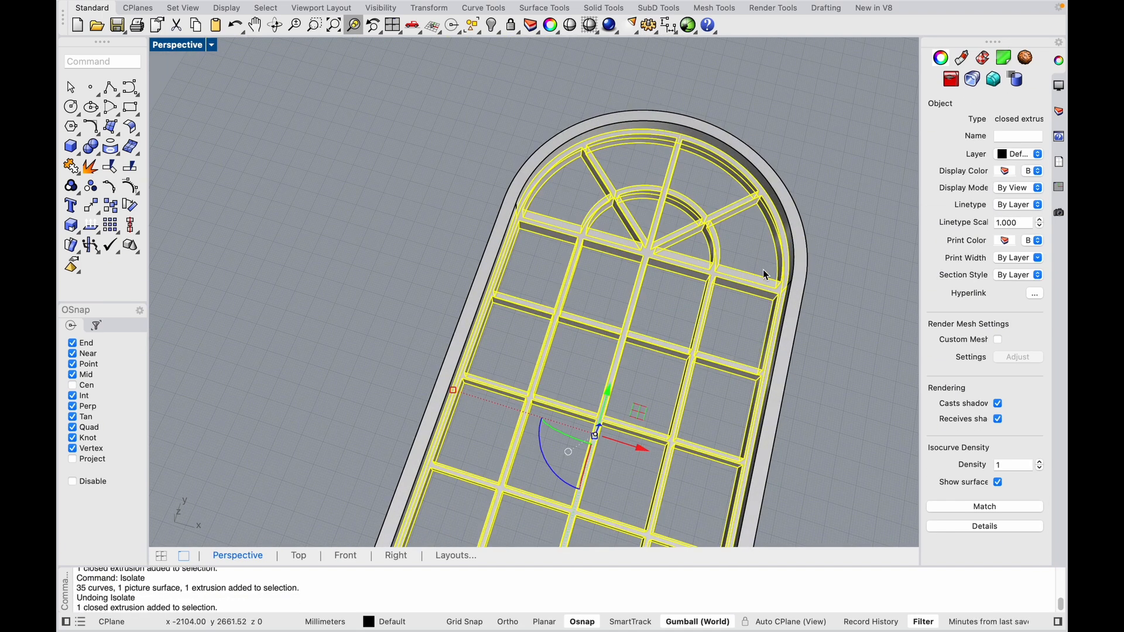
pyautogui.keyDown('shift'); pyautogui.click(796, 240); pyautogui.keyUp('shift')
pyautogui.write('Hide')
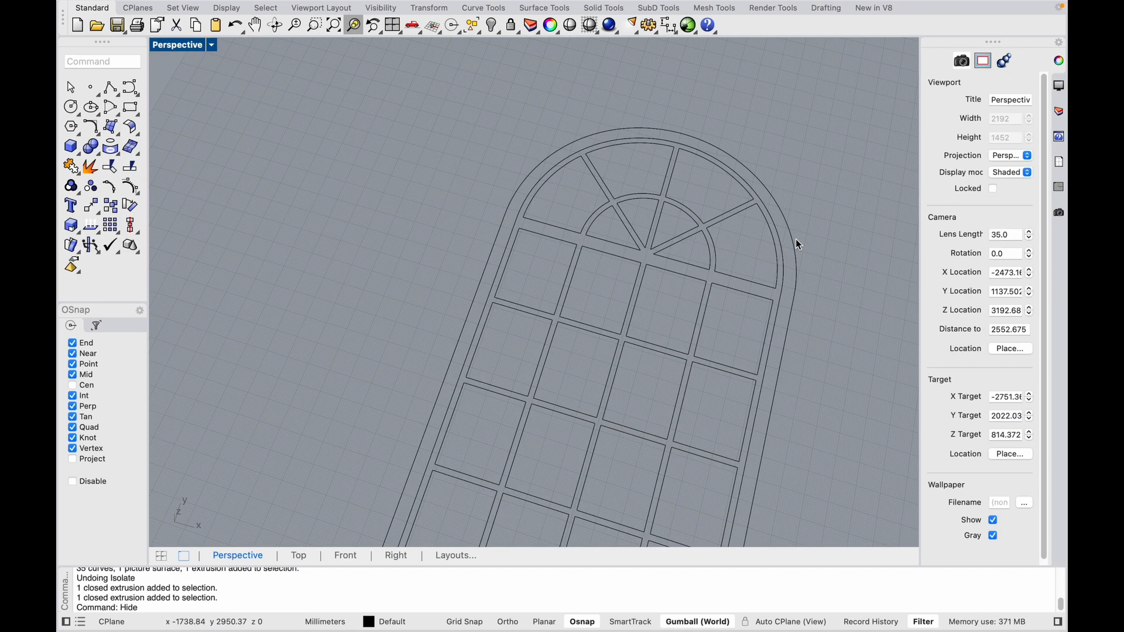
pyautogui.press('Return')
# Create a planar surface from the third pane curve in the top rectangular row, just below the arch
pyautogui.scroll(2, 788, 248)
pyautogui.click(659, 290)
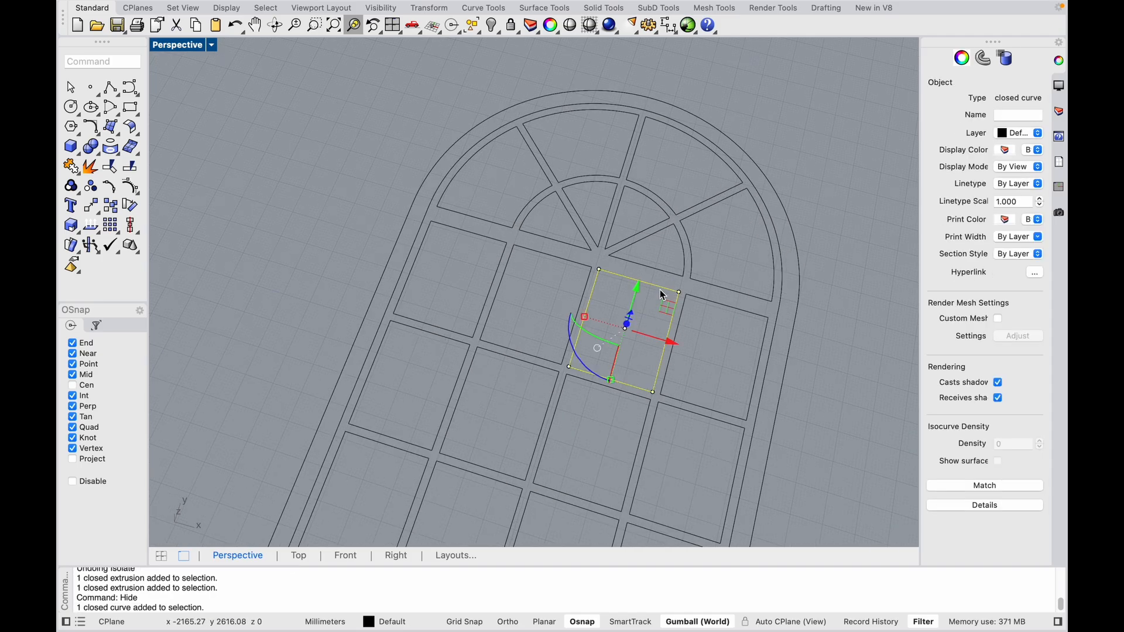
pyautogui.write('Pla')
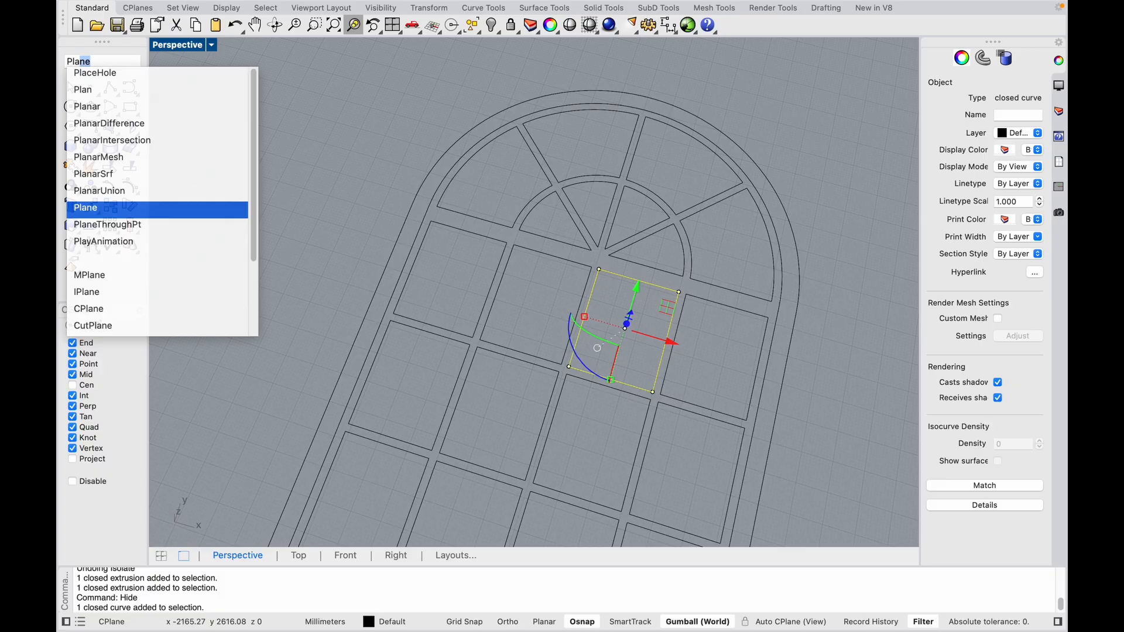
pyautogui.write('narSrf')
pyautogui.press('Return')
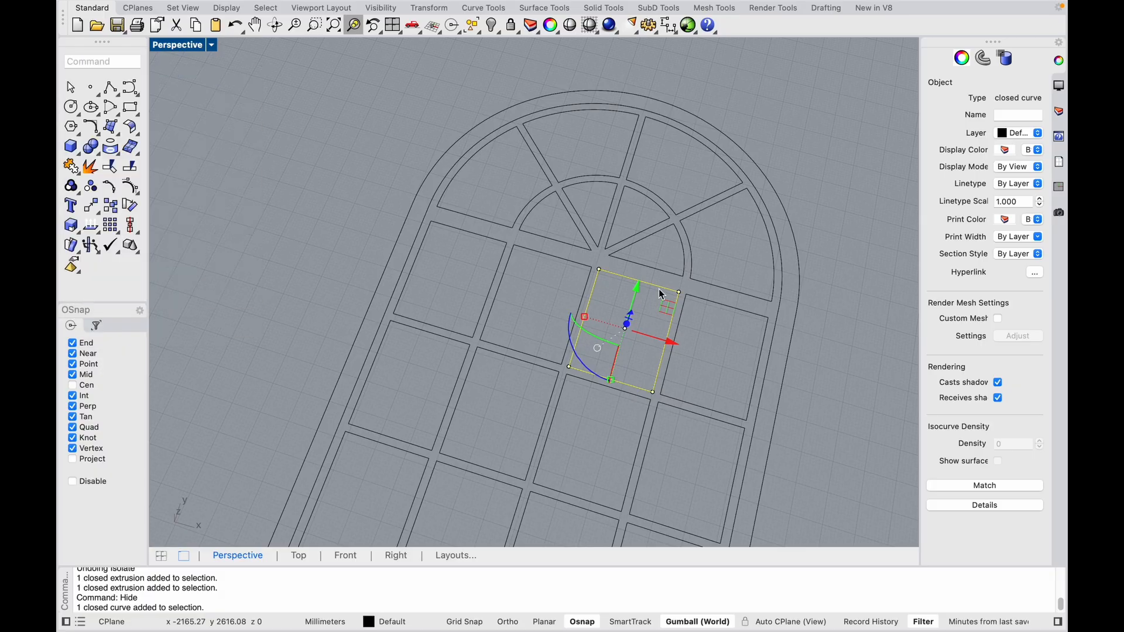
pyautogui.scroll(5, 698, 367)
pyautogui.moveTo(698, 367); pyautogui.dragTo(641, 350, button='right')
pyautogui.click(641, 350)
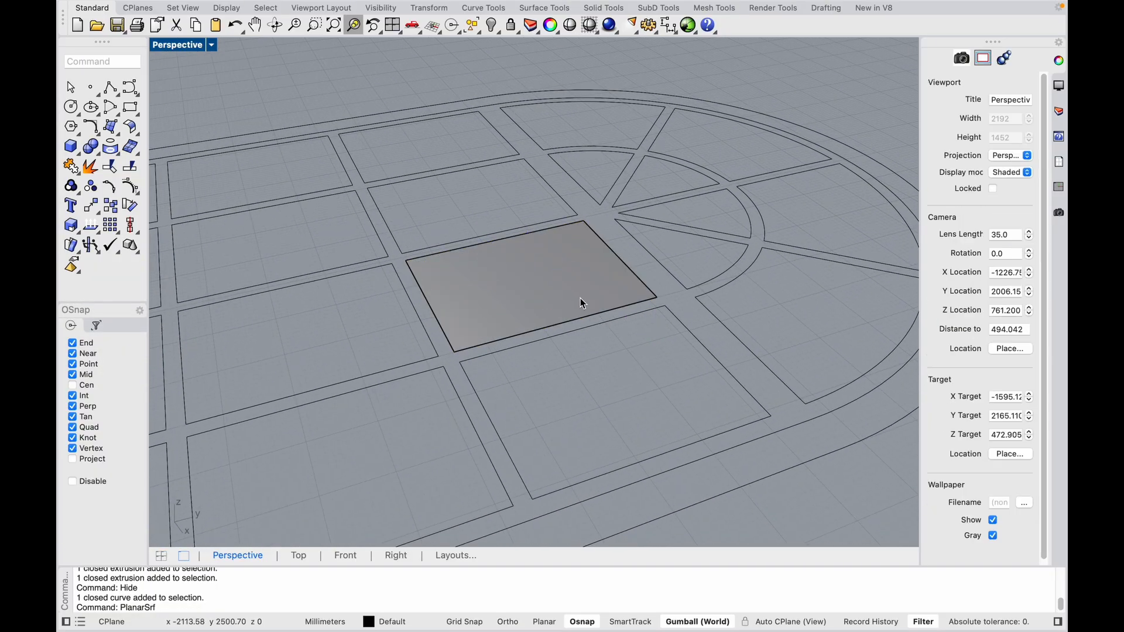
pyautogui.click(581, 301)
pyautogui.moveTo(564, 305); pyautogui.dragTo(472, 329, button='right')
pyautogui.click(609, 354)
pyautogui.scroll(-3, 609, 354)
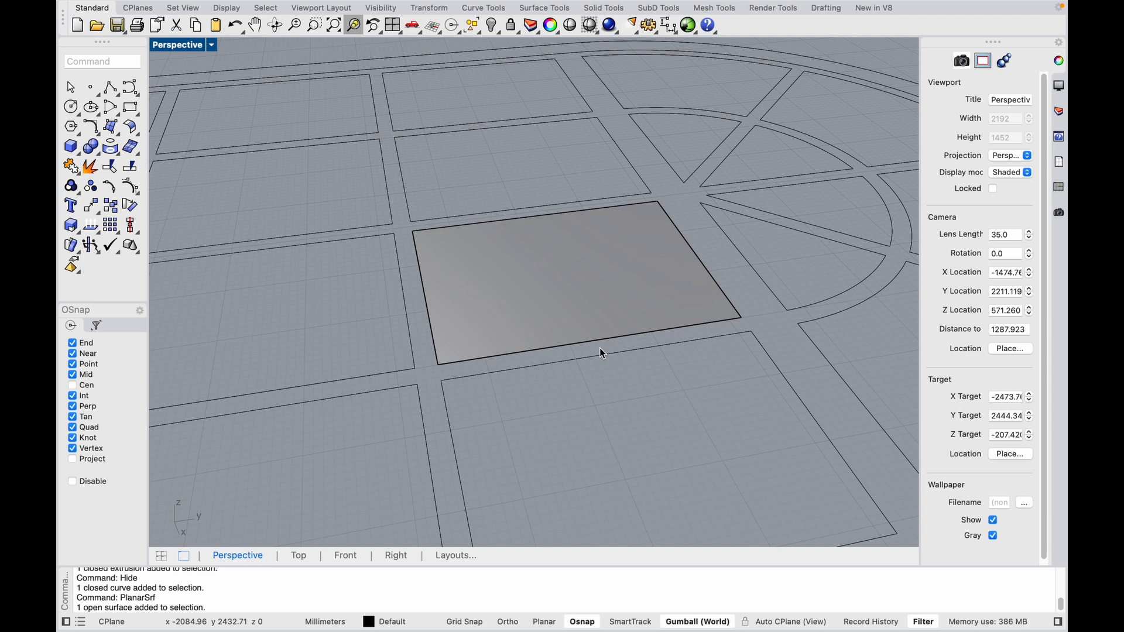
# Extrude the pane surface 15 mm in the Z direction as a trial glass panel
pyautogui.click(583, 296)
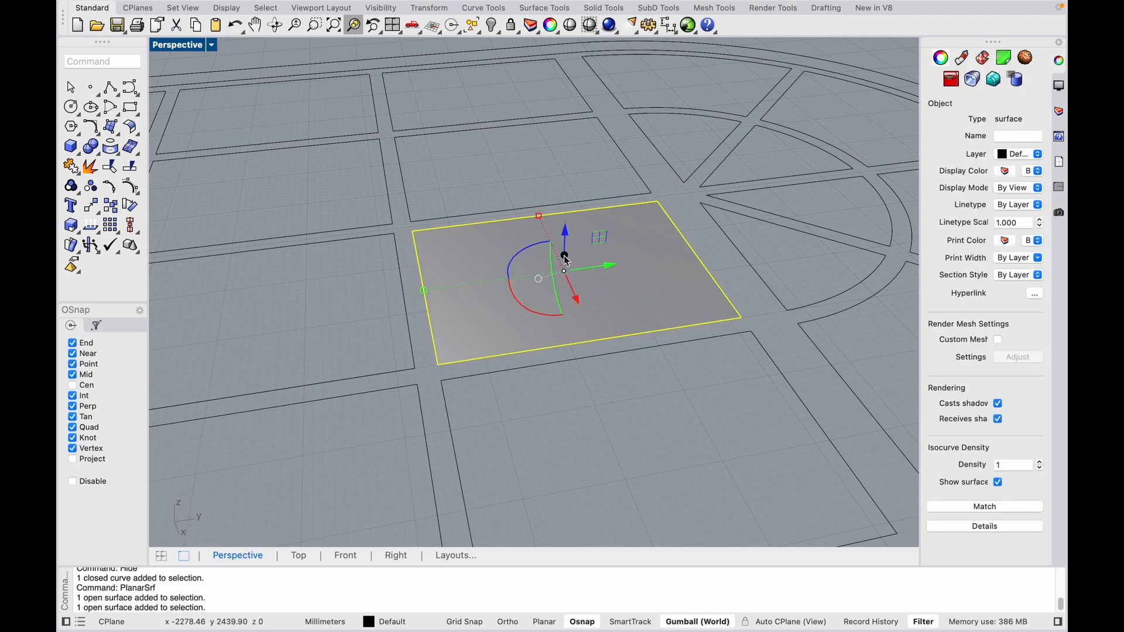
pyautogui.click(564, 255)
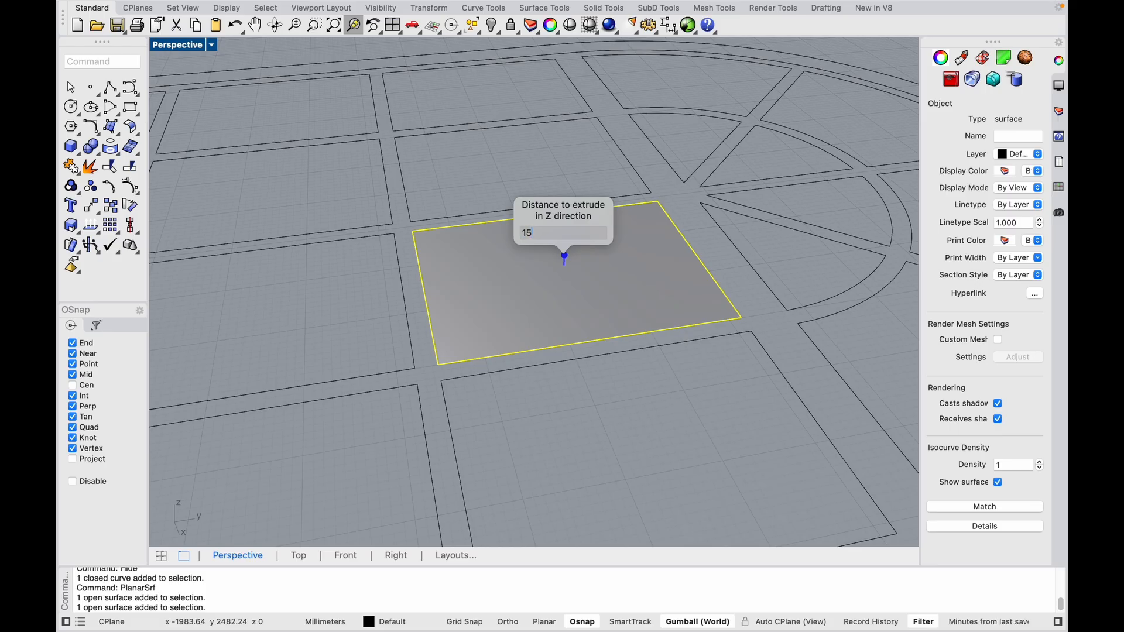
pyautogui.press('Return')
pyautogui.scroll(3, 583, 394)
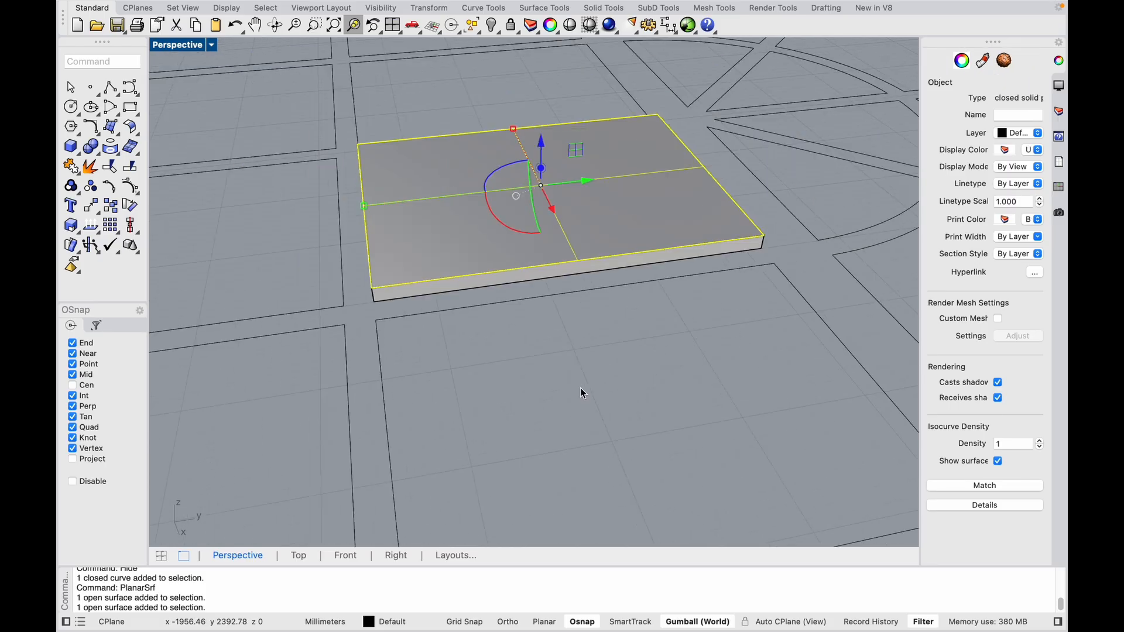
pyautogui.scroll(1, 650, 284)
pyautogui.click(623, 410)
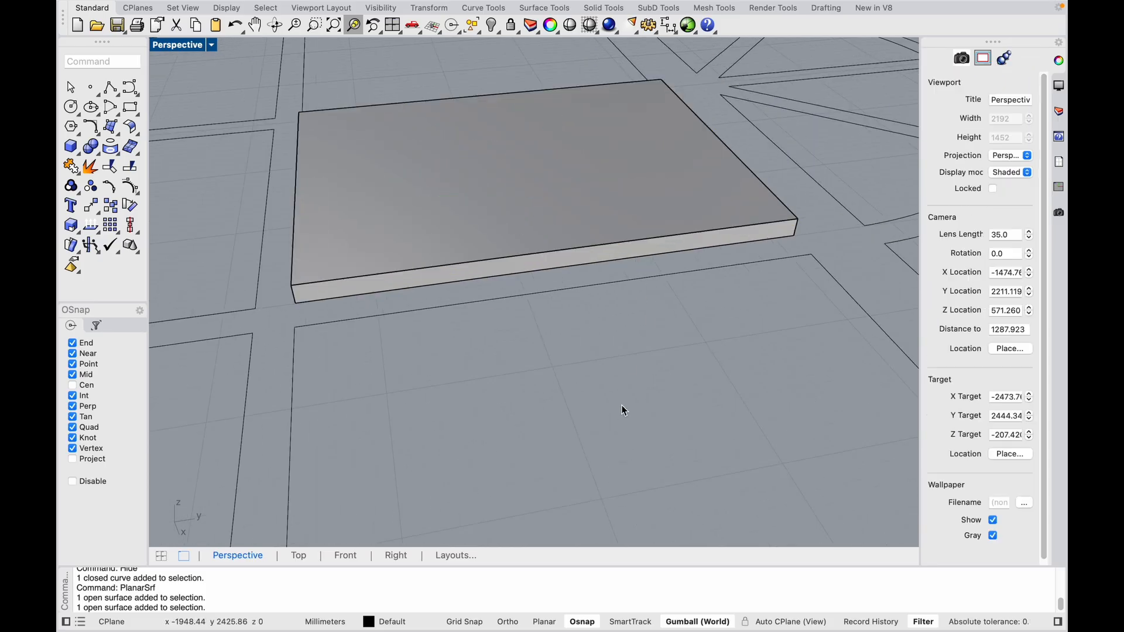
# Inspect the thickness of the trial glass panel and undo its extrusion
pyautogui.click(610, 216)
pyautogui.scroll(3, 644, 264)
pyautogui.scroll(-5, 679, 315)
pyautogui.moveTo(700, 333); pyautogui.dragTo(690, 371, button='right')
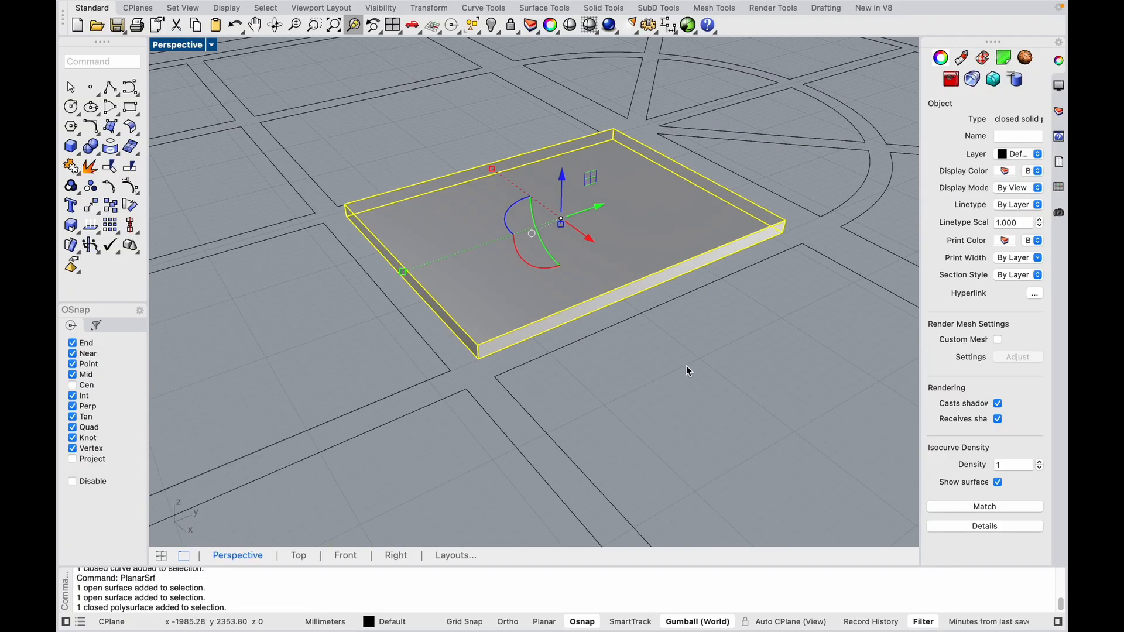
pyautogui.scroll(2, 601, 332)
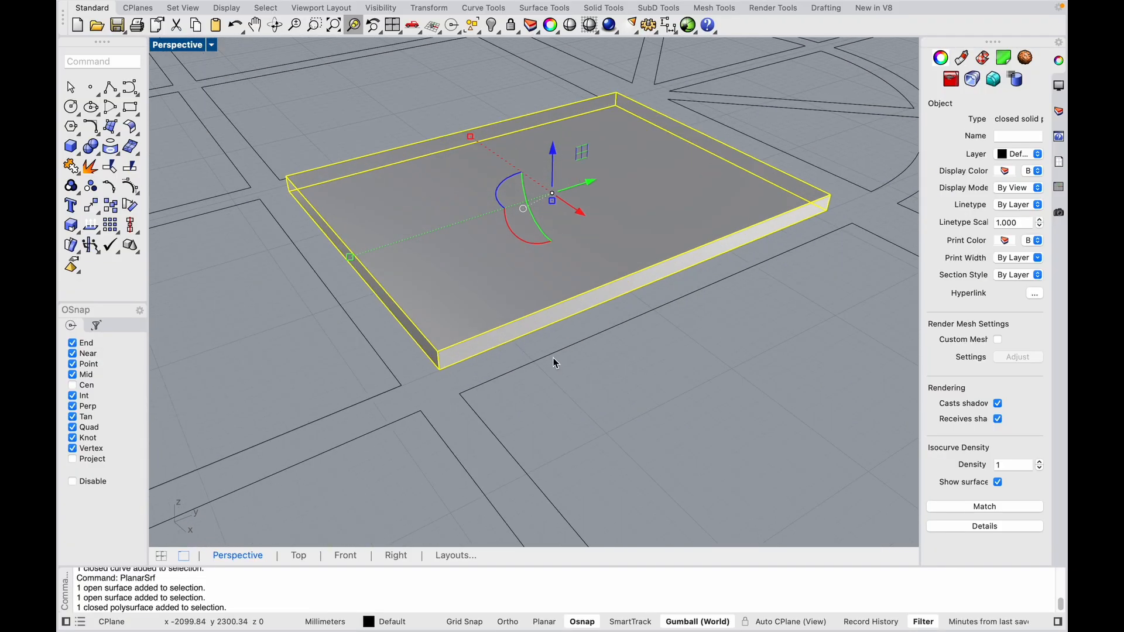
pyautogui.scroll(-2, 630, 264)
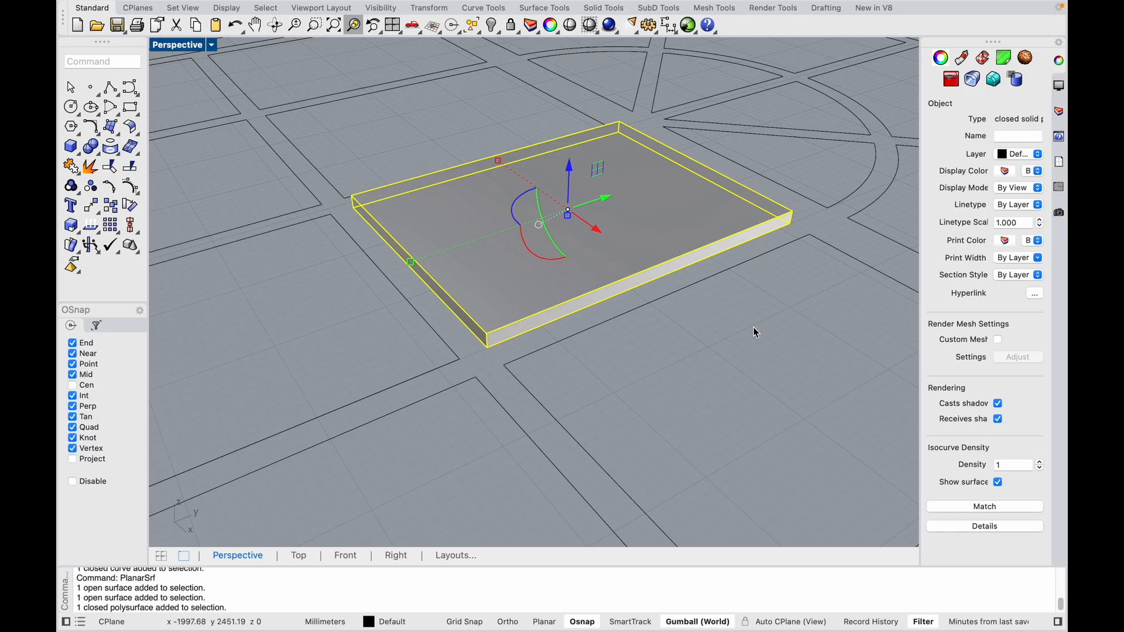
pyautogui.press('super+z')
pyautogui.click(715, 371)
# Delete the flat planar surface from the single window pane
pyautogui.click(534, 254)
pyautogui.scroll(-2, 589, 315)
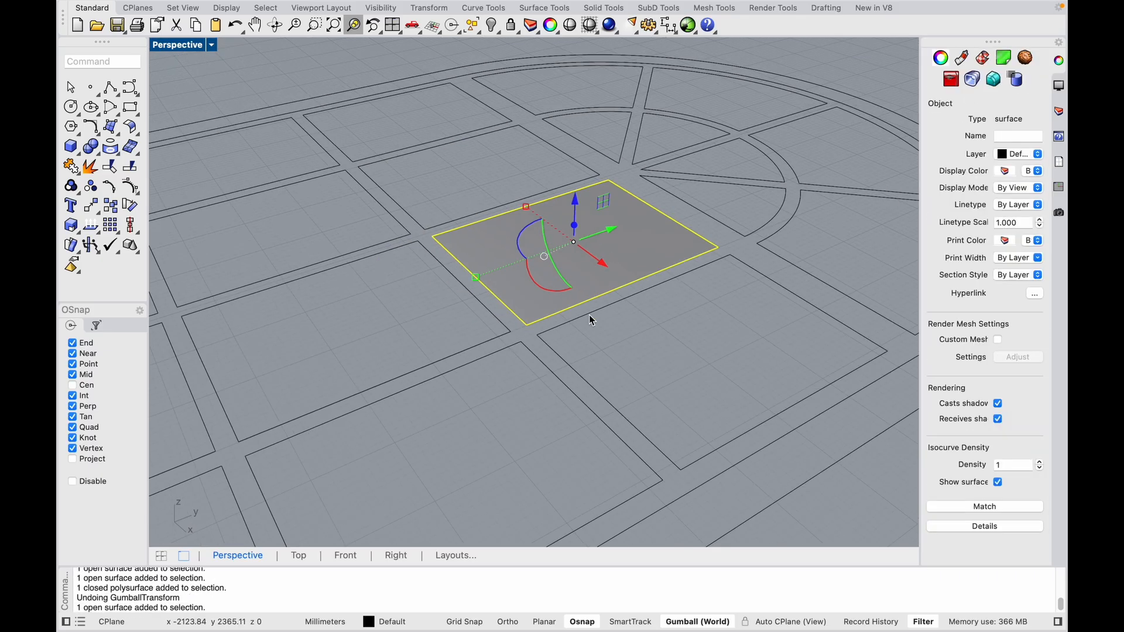
pyautogui.moveTo(589, 314); pyautogui.dragTo(631, 343, button='right')
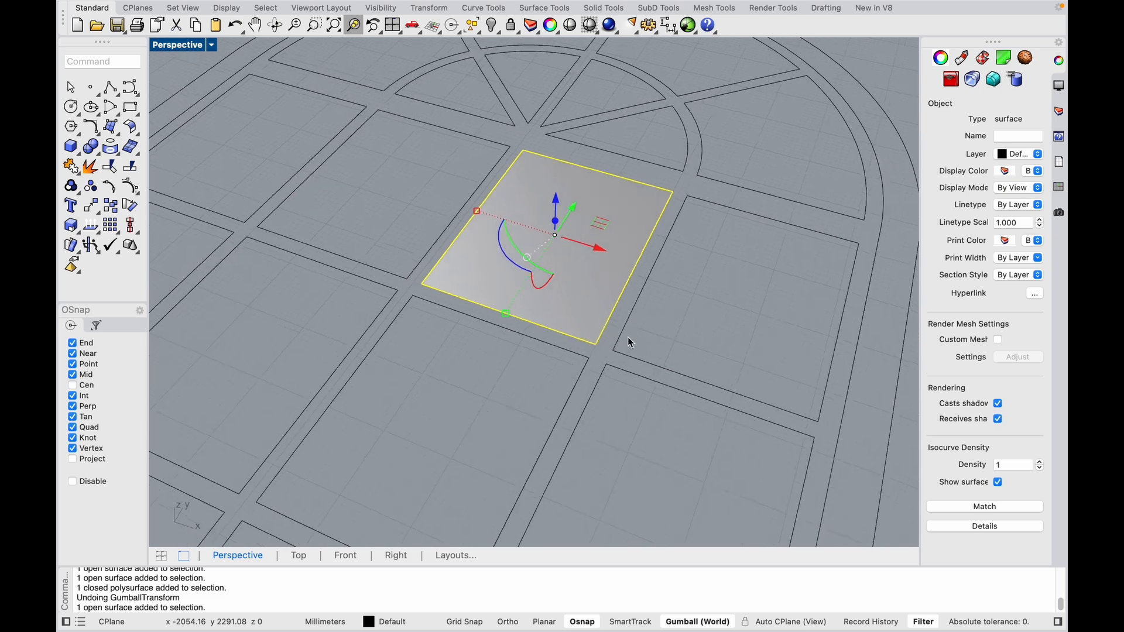
pyautogui.moveTo(695, 371); pyautogui.dragTo(489, 308, button='right')
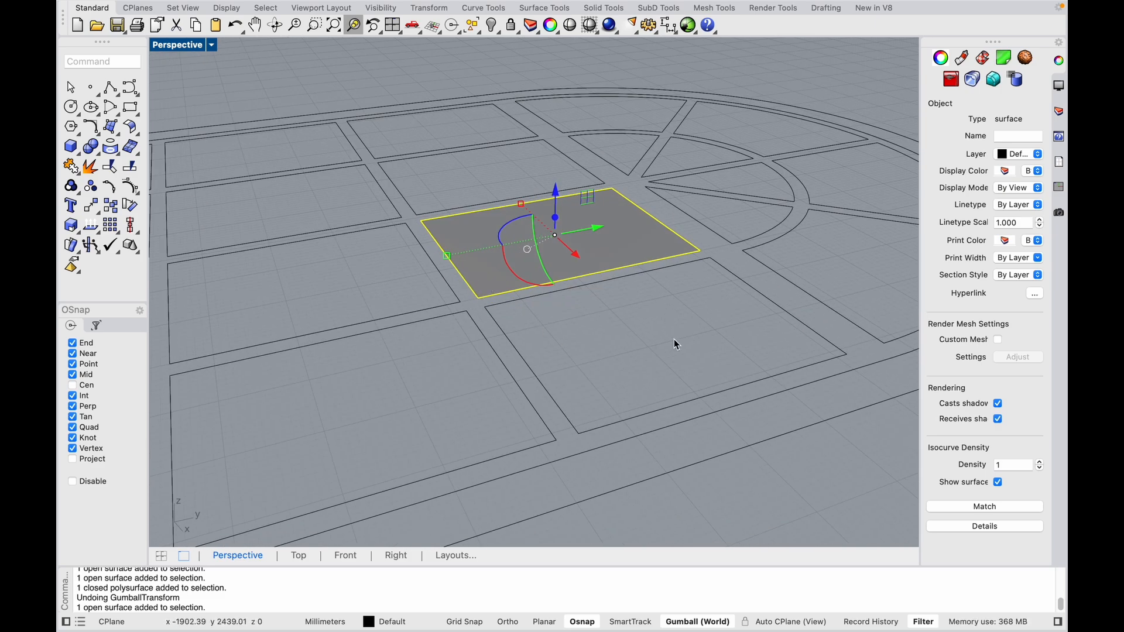
pyautogui.press('Delete')
pyautogui.moveTo(645, 324); pyautogui.dragTo(605, 399, button='right')
pyautogui.scroll(-4, 576, 206)
pyautogui.scroll(8, 591, 114)
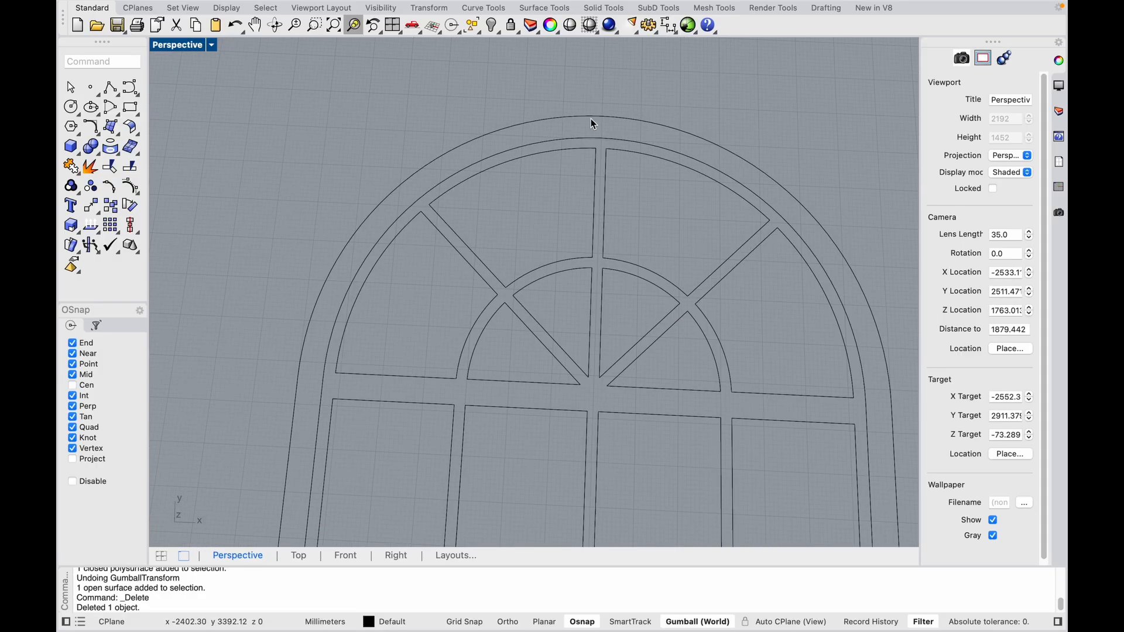
pyautogui.click(624, 141)
pyautogui.scroll(-3, 685, 148)
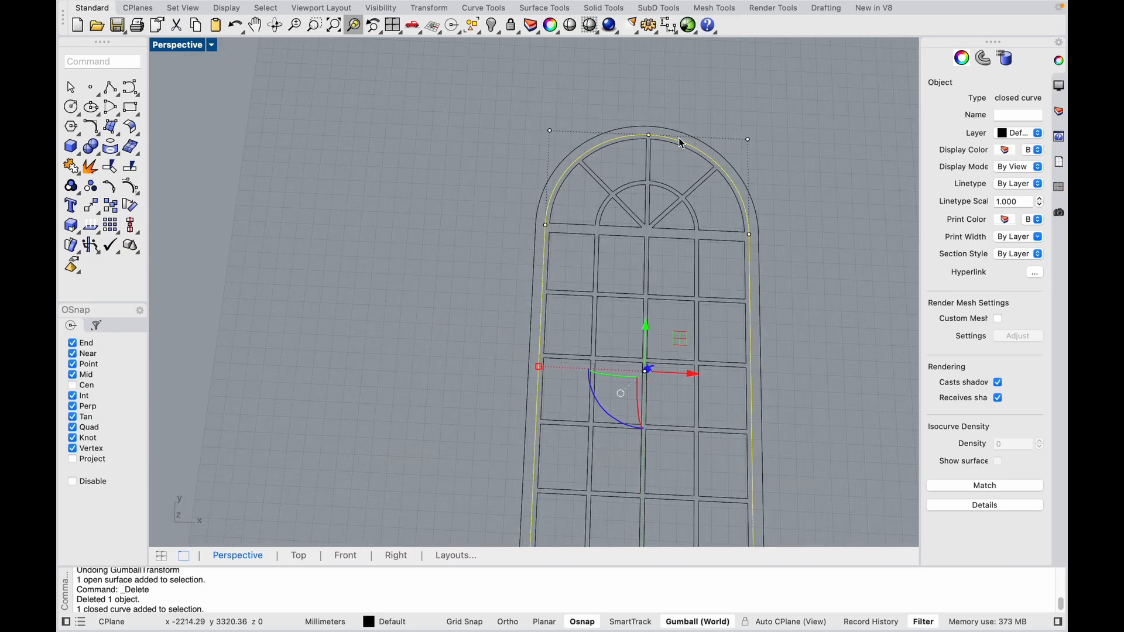
pyautogui.scroll(3, 653, 181)
pyautogui.click(591, 146)
pyautogui.scroll(-5, 591, 146)
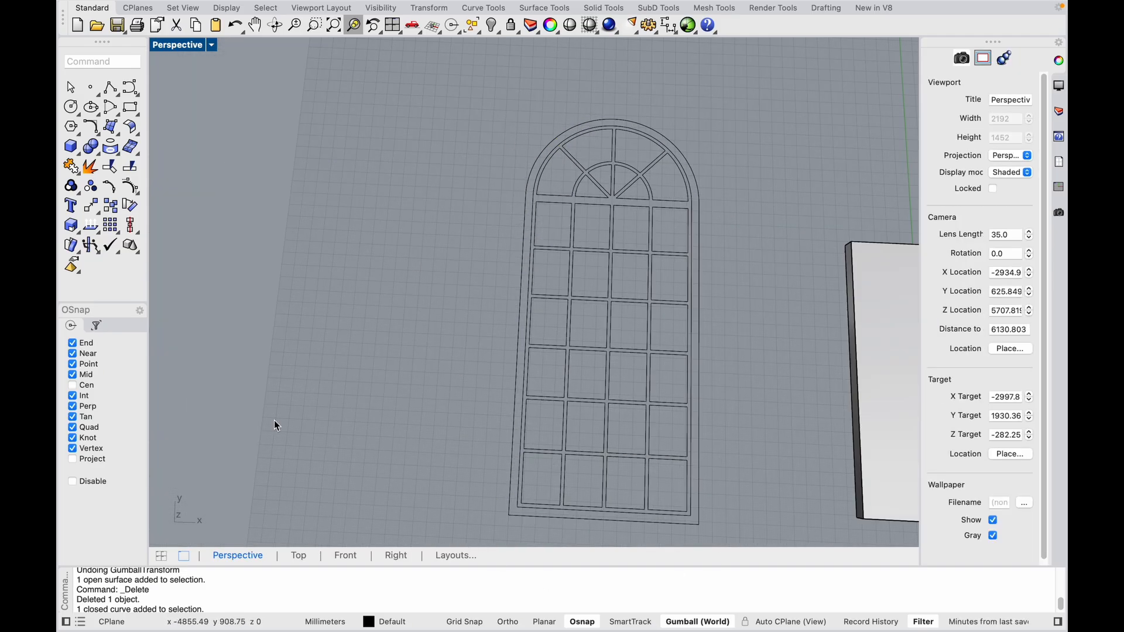
# Extrude all the pane curves in the arch and the rectangular grid 15 mm in the Z direction as glass panels
pyautogui.click(299, 556)
pyautogui.scroll(2, 321, 182)
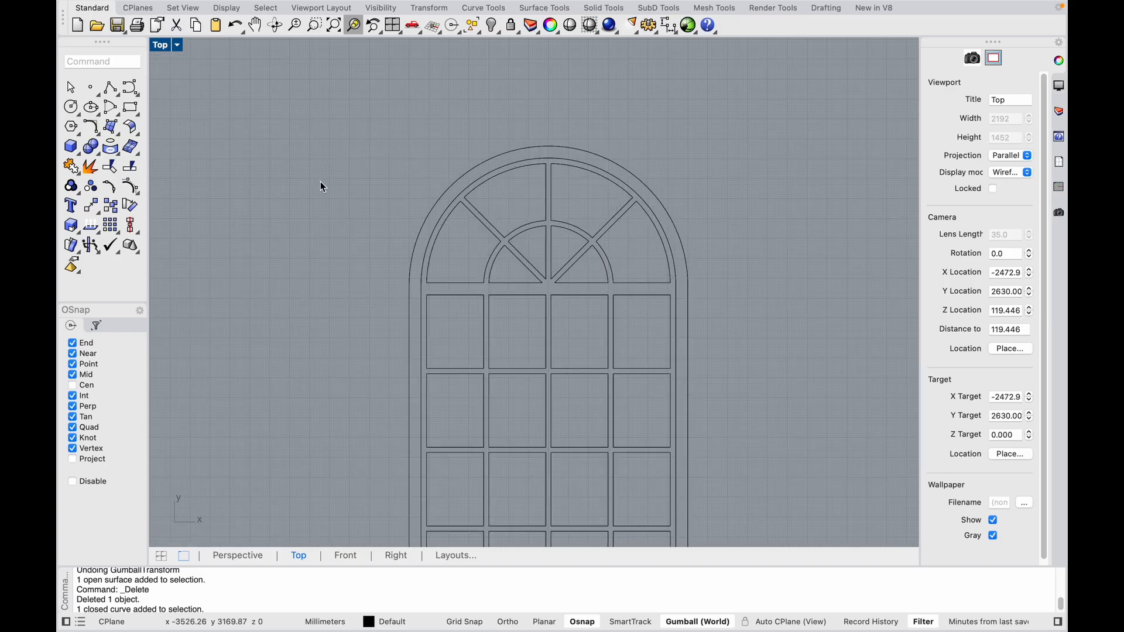
pyautogui.moveTo(305, 155); pyautogui.dragTo(687, 371)
pyautogui.scroll(2, 658, 195)
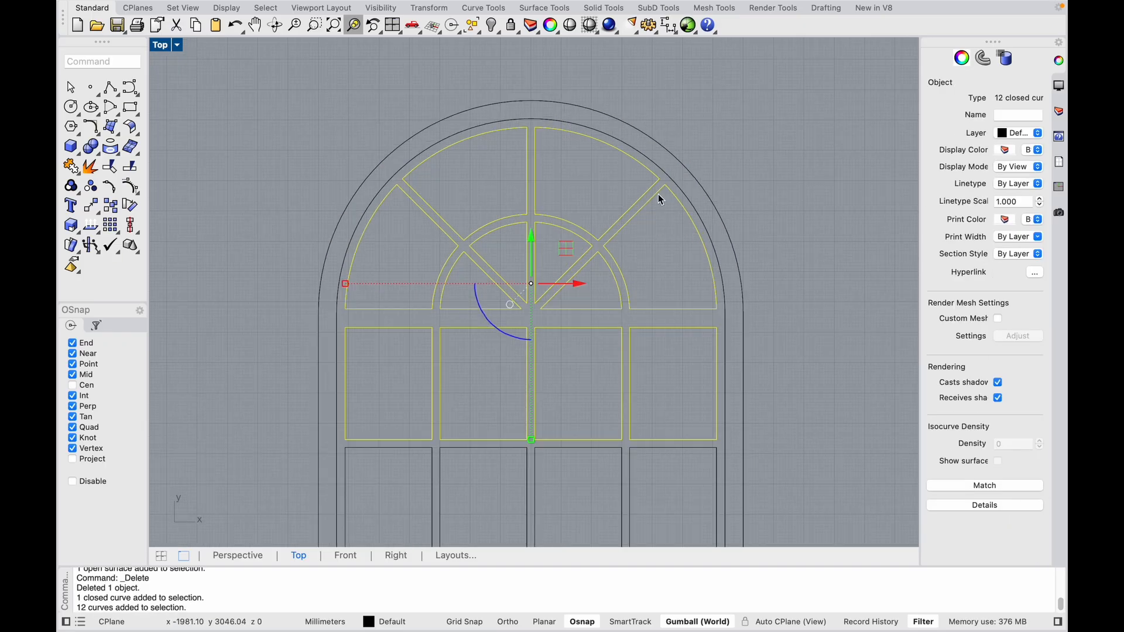
pyautogui.scroll(-4, 592, 149)
pyautogui.scroll(2, 481, 212)
pyautogui.scroll(-3, 470, 266)
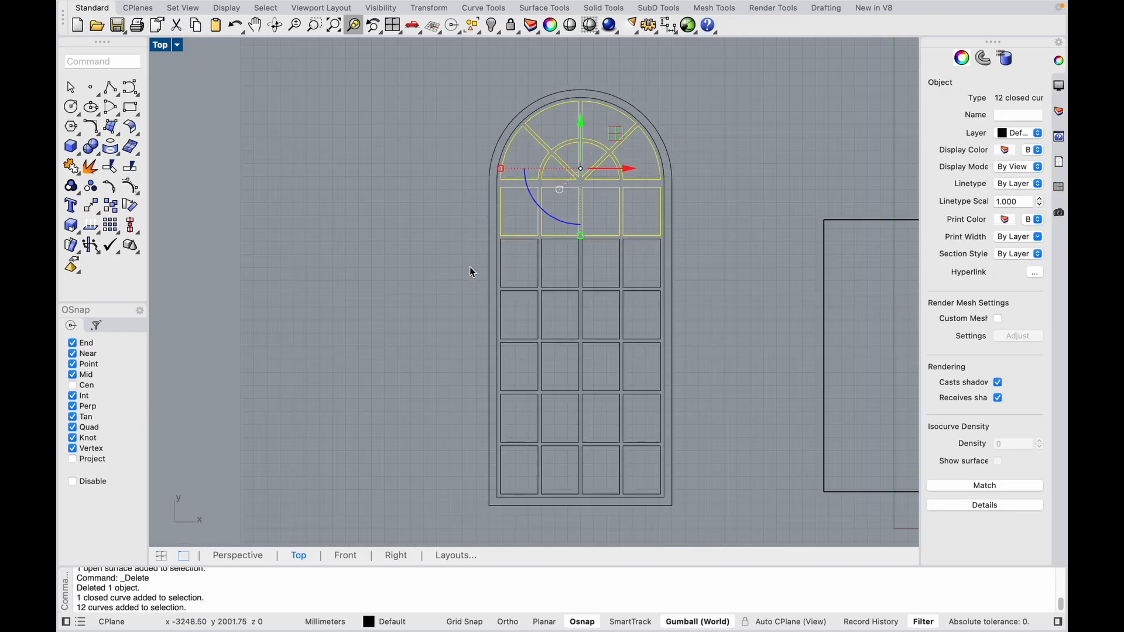
pyautogui.keyDown('shift'); pyautogui.moveTo(410, 239); pyautogui.dragTo(634, 417); pyautogui.keyUp('shift')
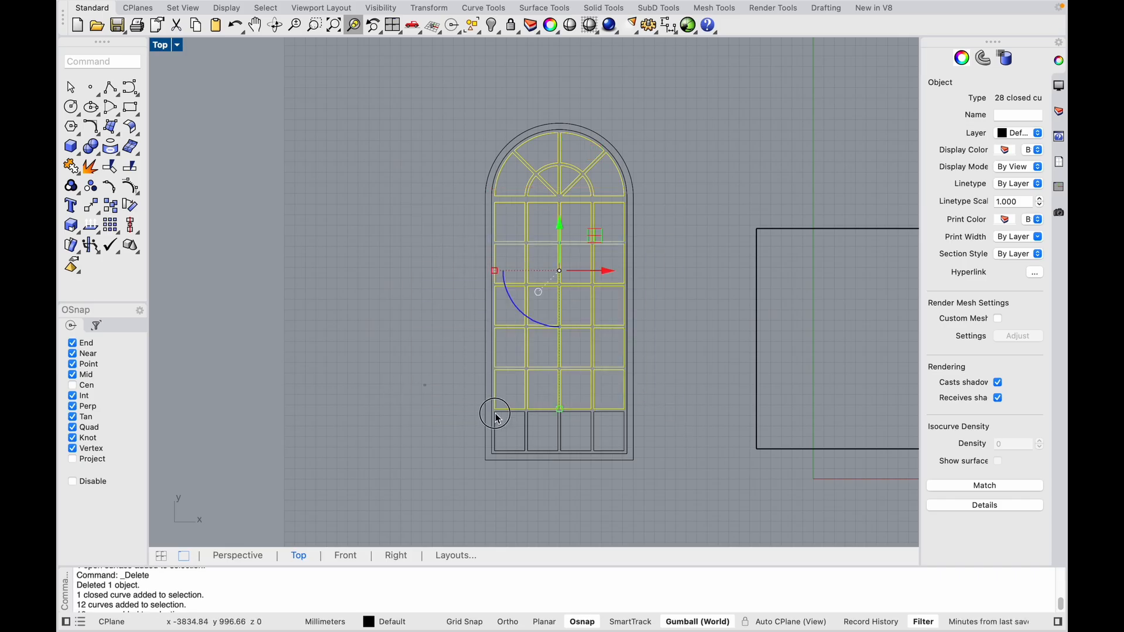
pyautogui.keyDown('shift'); pyautogui.moveTo(424, 385); pyautogui.dragTo(655, 470); pyautogui.keyUp('shift')
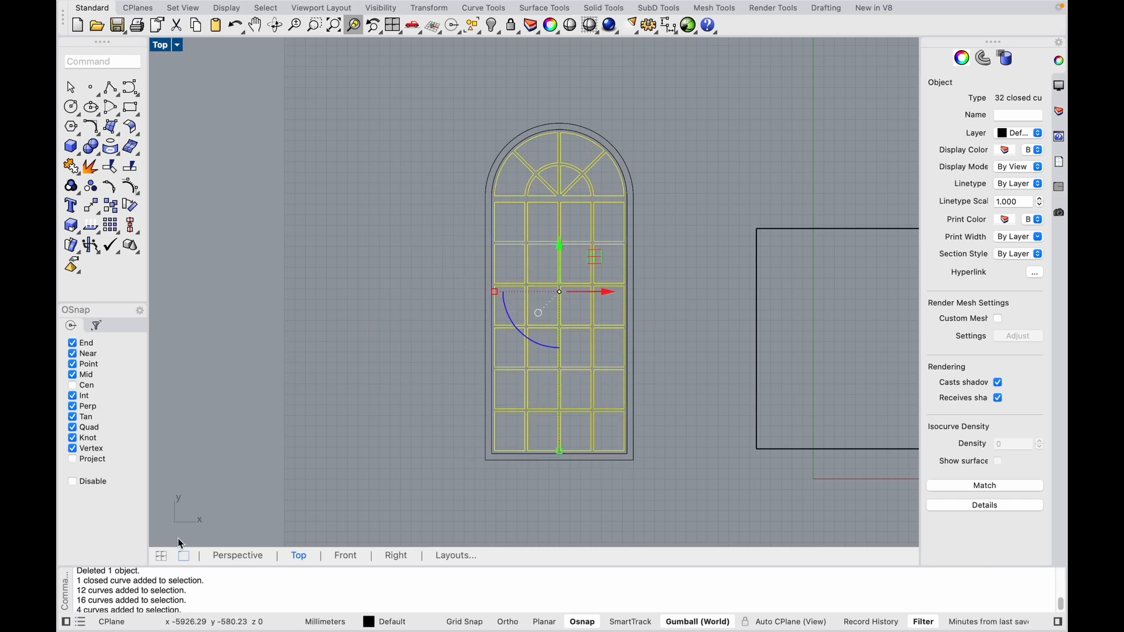
pyautogui.click(237, 556)
pyautogui.scroll(6, 701, 268)
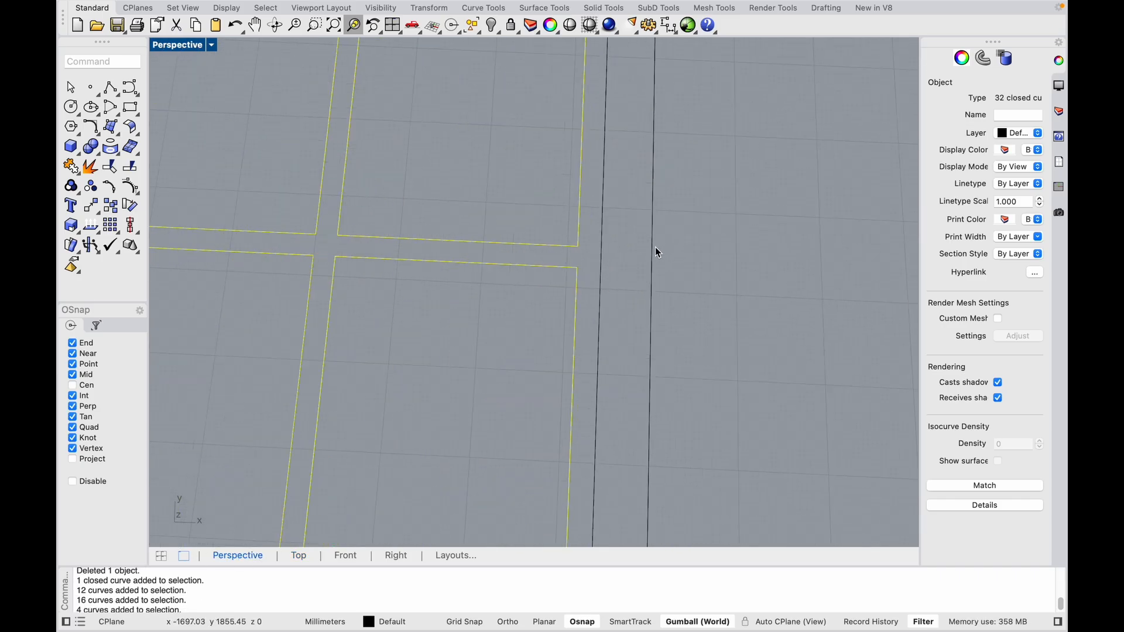
pyautogui.scroll(-6, 658, 271)
pyautogui.moveTo(664, 314); pyautogui.dragTo(514, 268, button='right')
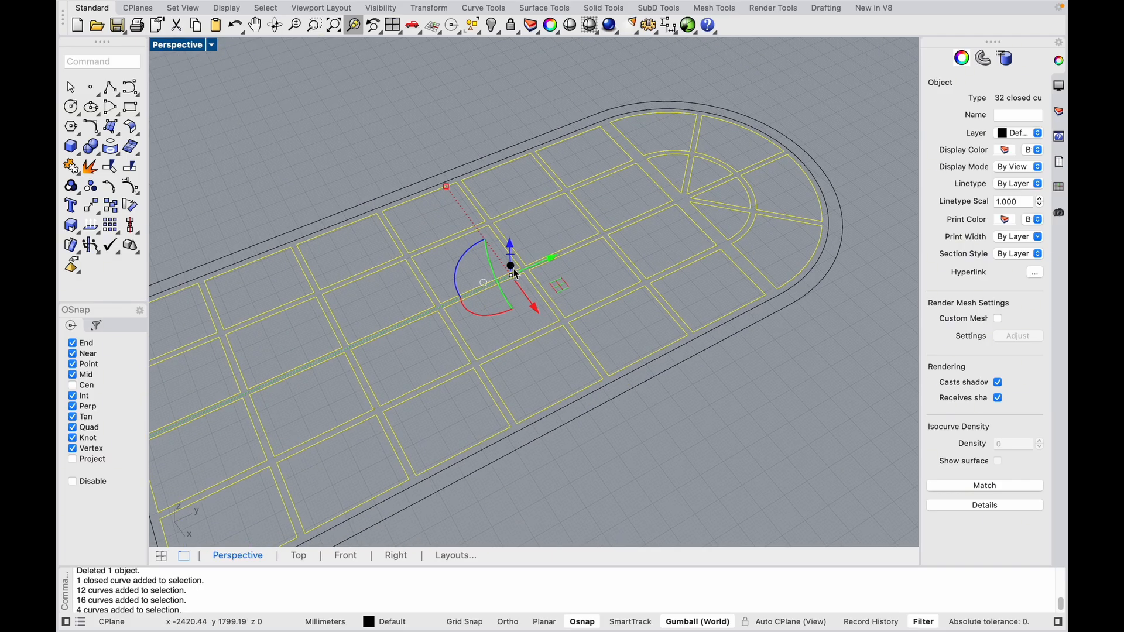
pyautogui.click(512, 266)
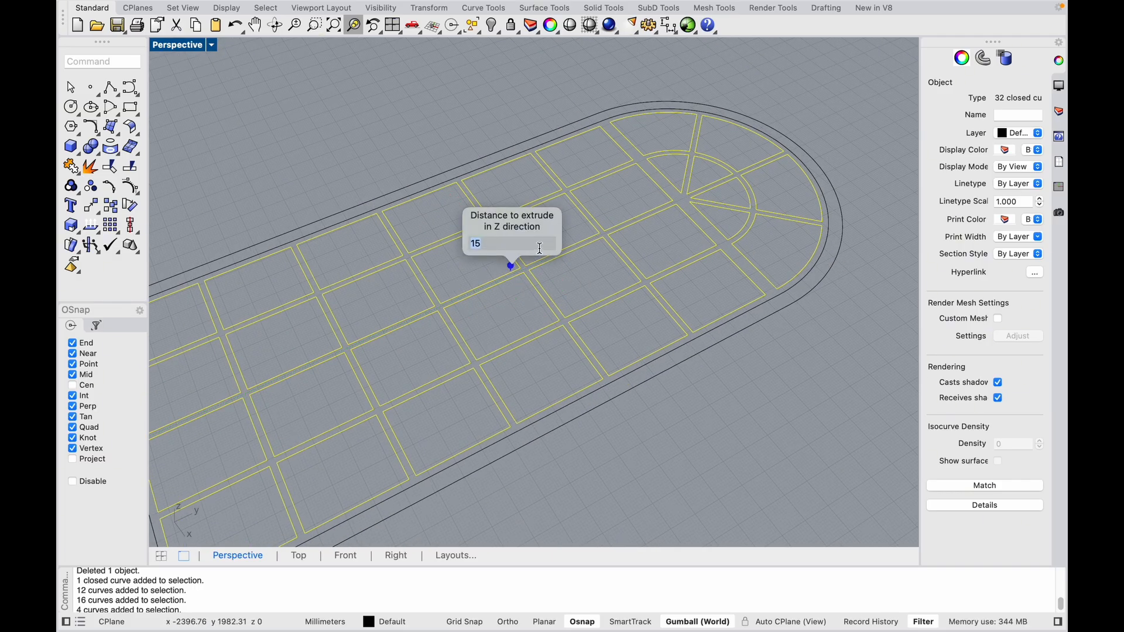
pyautogui.press('Return')
# Examine the extruded glass panels and the gaps between them from several angles and across the whole window
pyautogui.scroll(4, 502, 342)
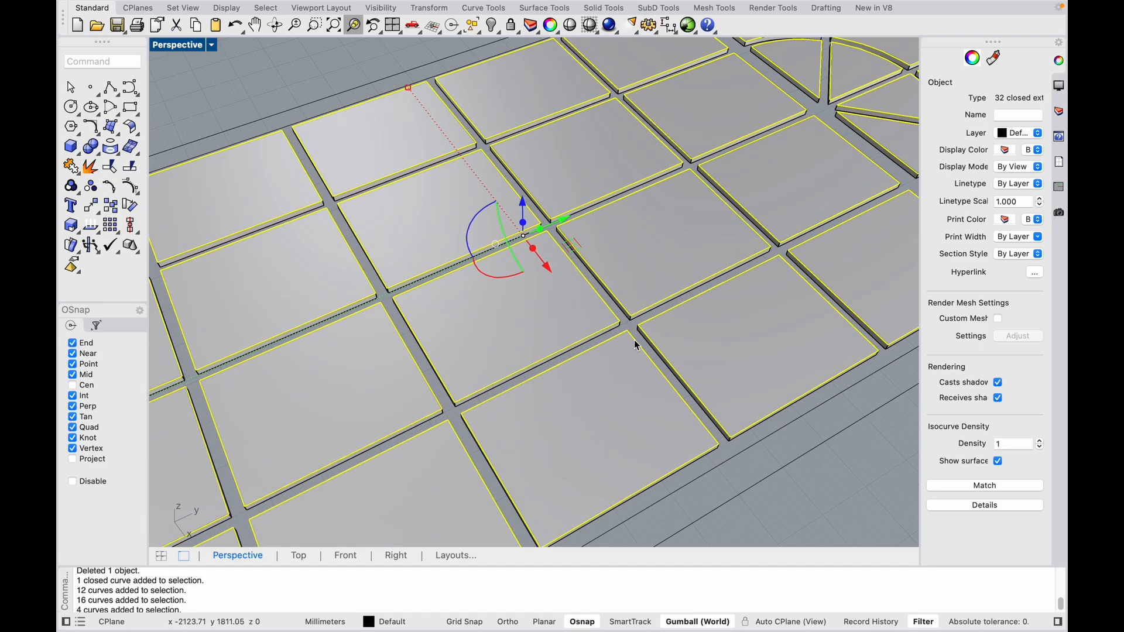
pyautogui.moveTo(634, 340); pyautogui.dragTo(570, 371, button='right')
pyautogui.click(746, 85)
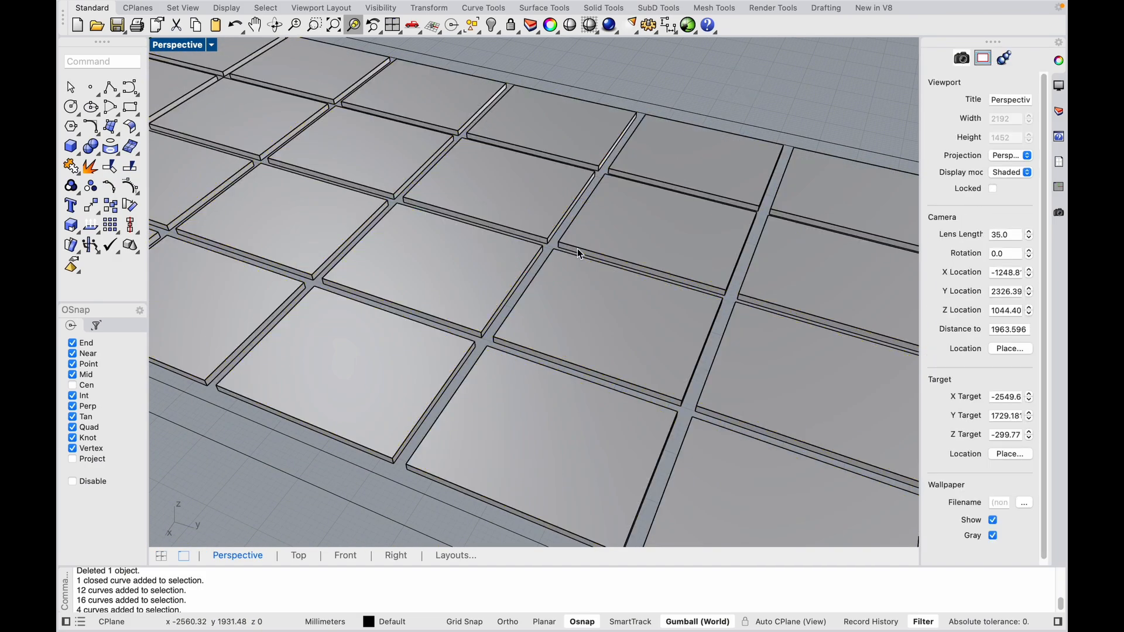
pyautogui.scroll(-4, 548, 284)
pyautogui.moveTo(484, 358); pyautogui.dragTo(612, 400, button='right')
pyautogui.scroll(-6, 593, 356)
pyautogui.moveTo(462, 352); pyautogui.dragTo(576, 263, button='right')
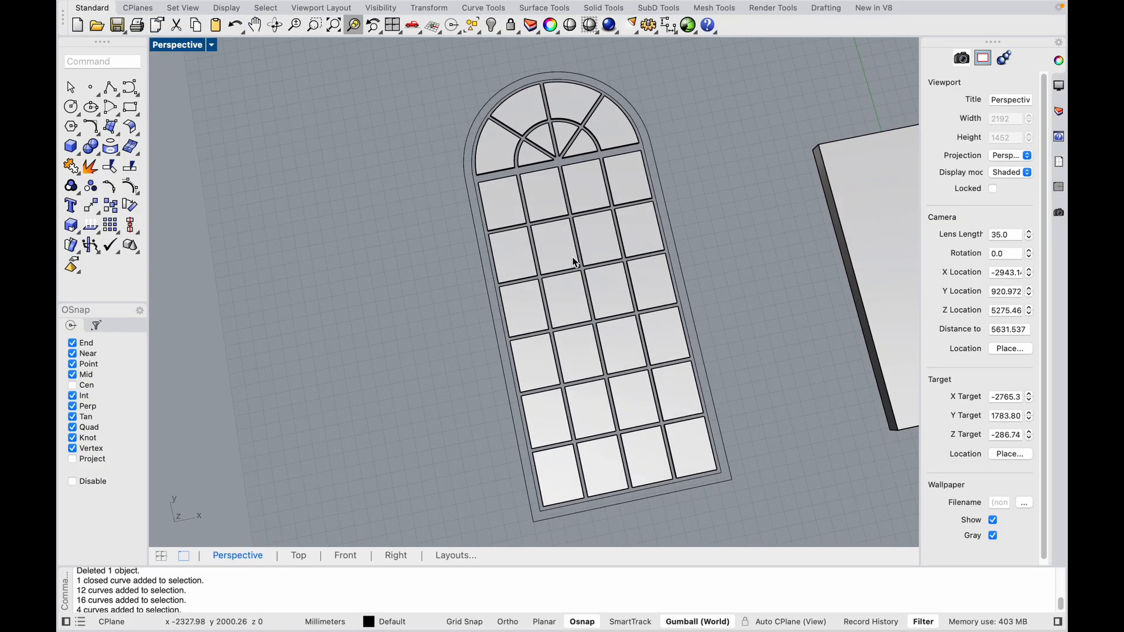
pyautogui.moveTo(546, 313); pyautogui.dragTo(611, 393, button='right')
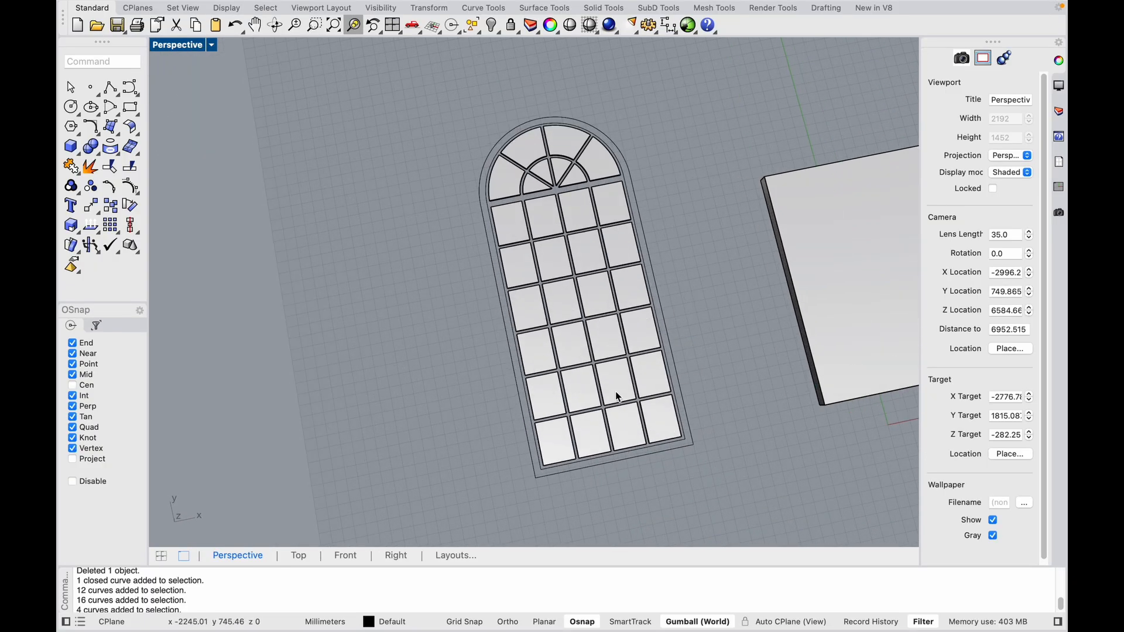
# Make Layer 01 the current layer and rename it Glass
pyautogui.click(1059, 111)
pyautogui.click(967, 157)
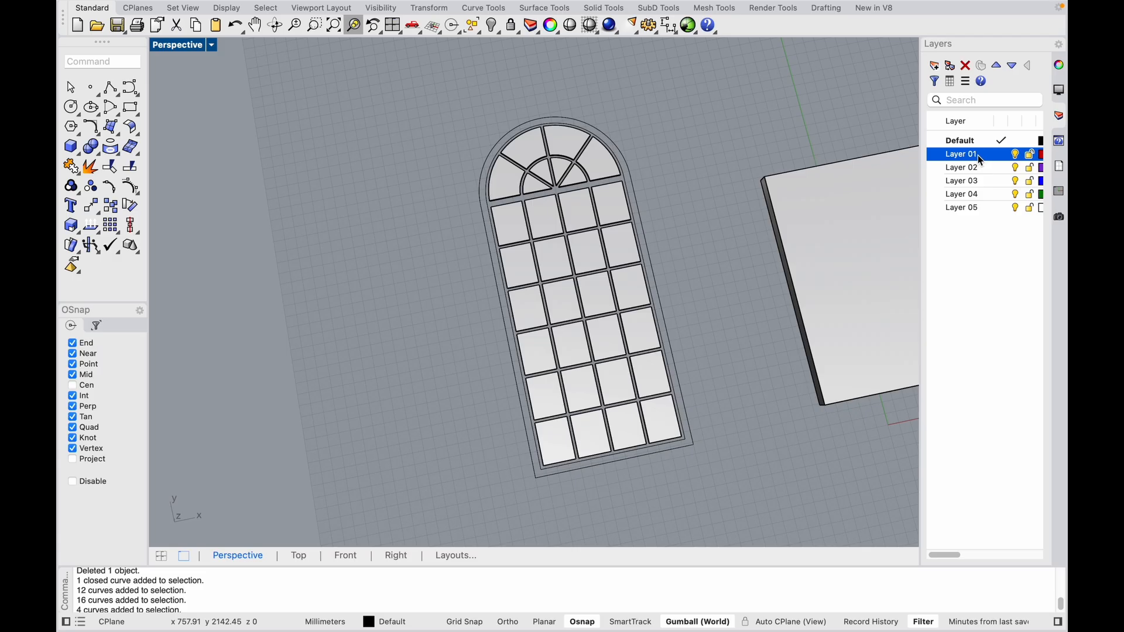
pyautogui.doubleClick(977, 155)
pyautogui.rightClick(960, 158)
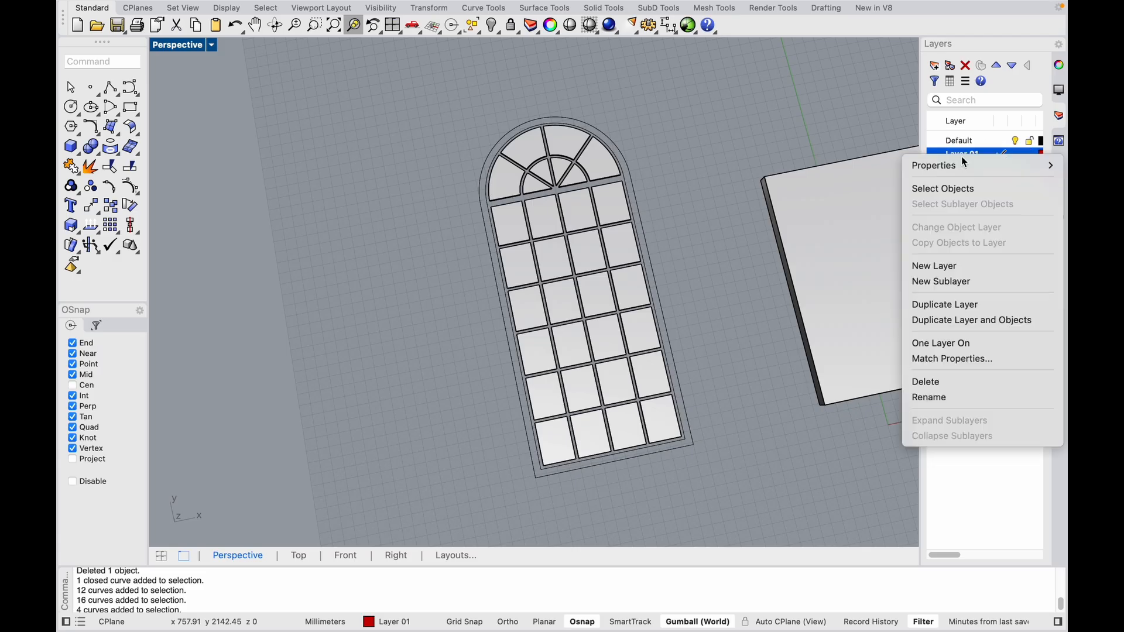
pyautogui.click(944, 398)
pyautogui.write('Gla')
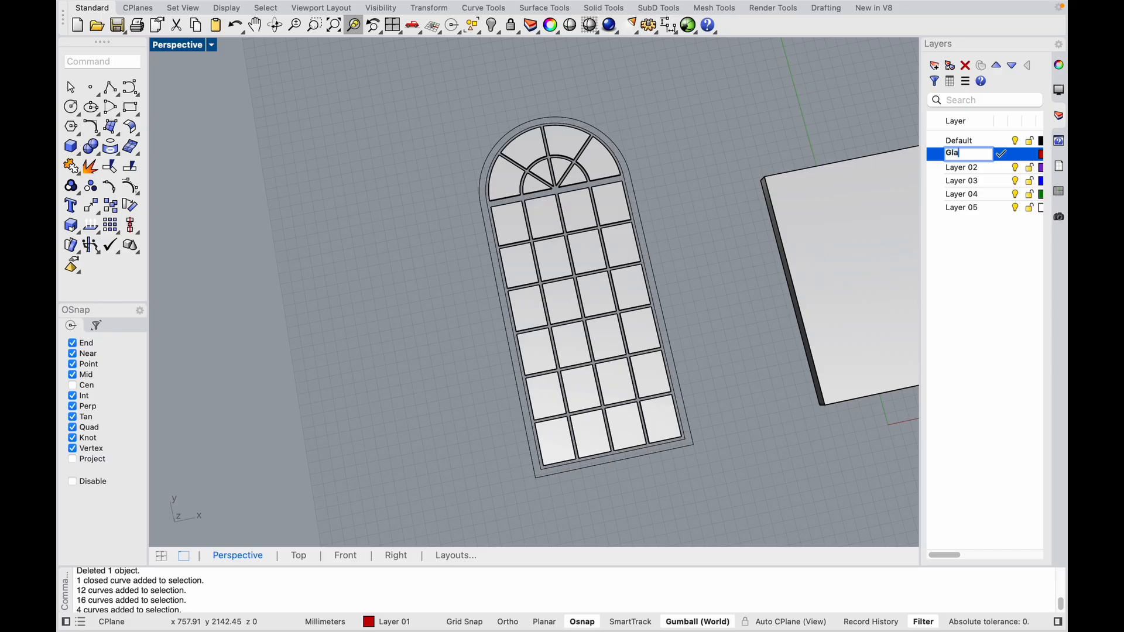
pyautogui.write('ss')
pyautogui.press('Return')
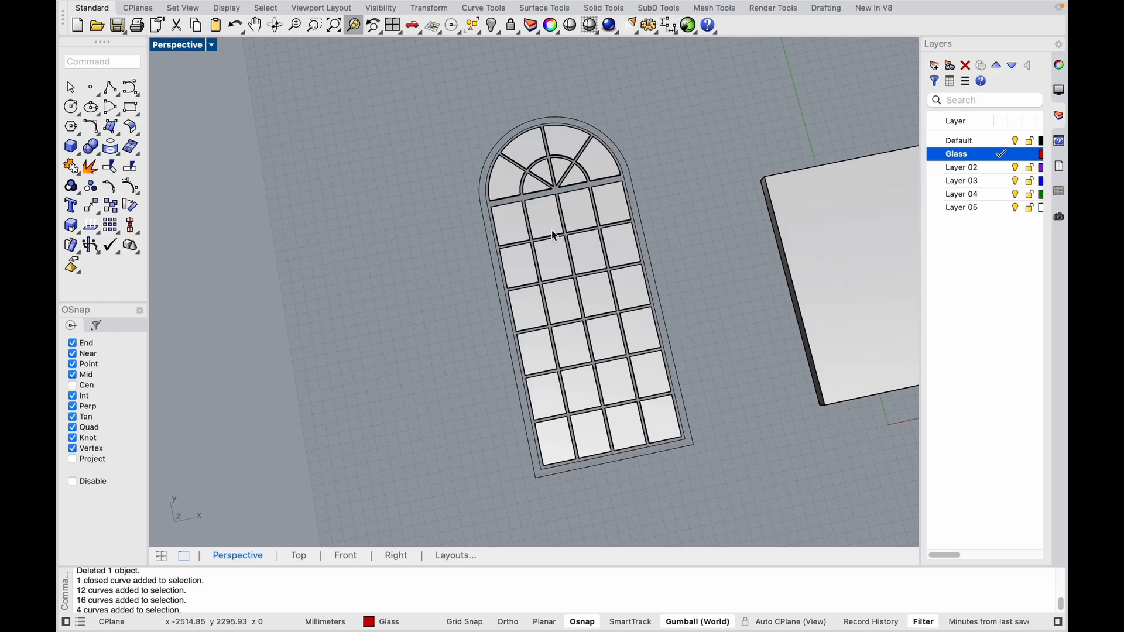
pyautogui.moveTo(571, 338); pyautogui.dragTo(546, 333, button='right')
pyautogui.scroll(3, 629, 193)
pyautogui.click(626, 238)
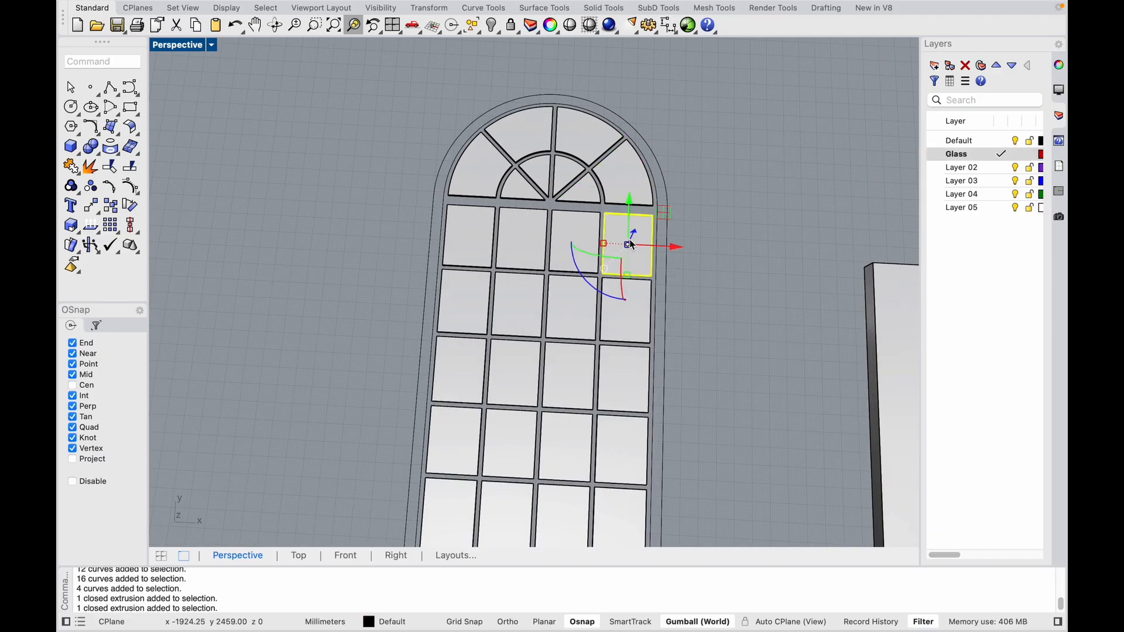
pyautogui.click(579, 228)
pyautogui.scroll(8, 620, 268)
pyautogui.moveTo(670, 275); pyautogui.dragTo(616, 257, button='right')
pyautogui.click(612, 252)
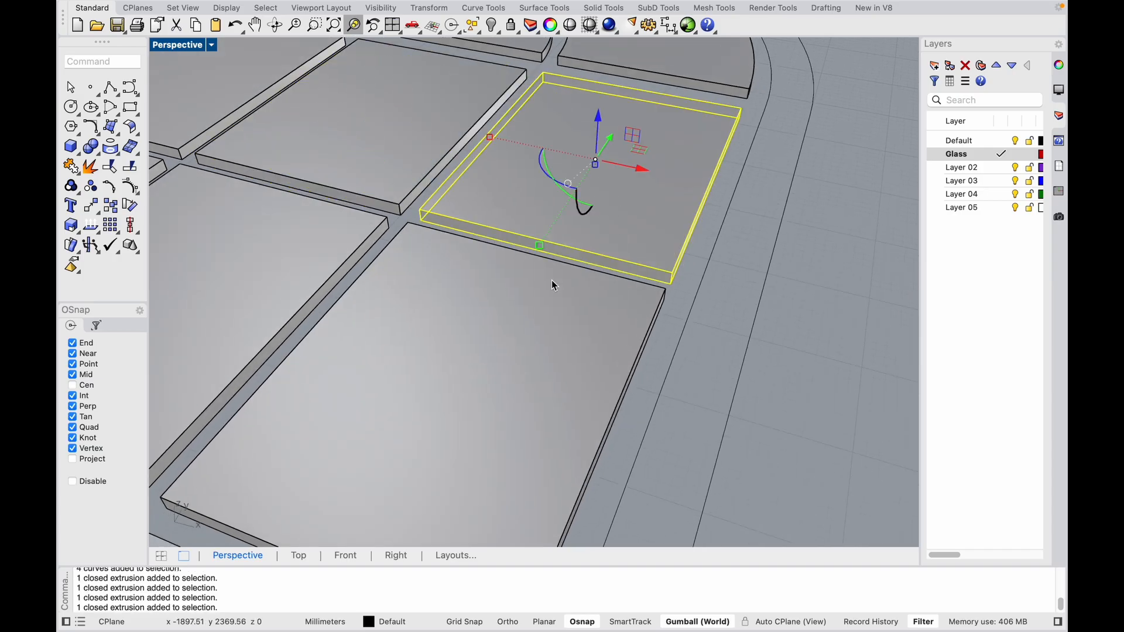
pyautogui.click(552, 281)
pyautogui.click(329, 273)
pyautogui.click(352, 173)
pyautogui.scroll(-5, 635, 258)
pyautogui.click(790, 295)
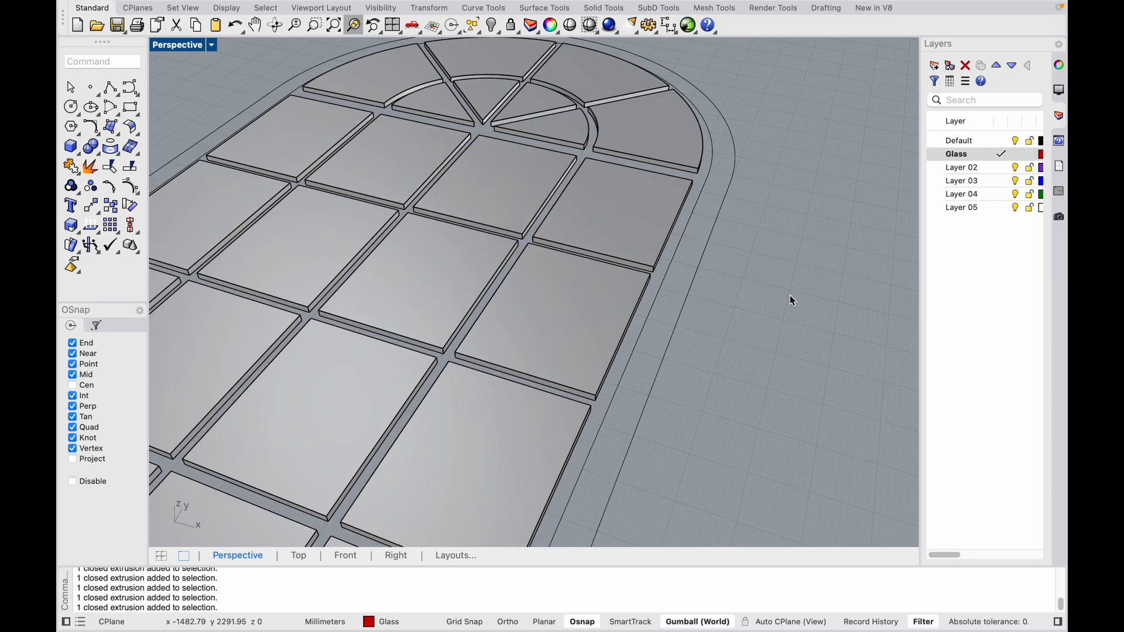
# Select all the last-created glass panels with SelLast and group them
pyautogui.scroll(-4, 703, 357)
pyautogui.moveTo(663, 379); pyautogui.dragTo(677, 392, button='right')
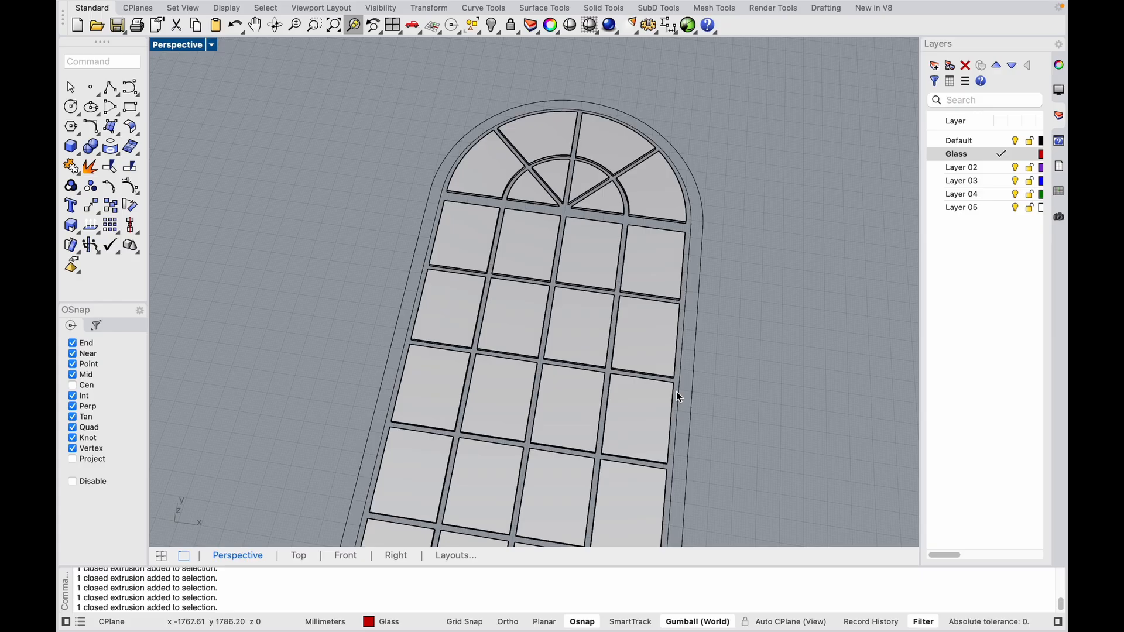
pyautogui.write('el')
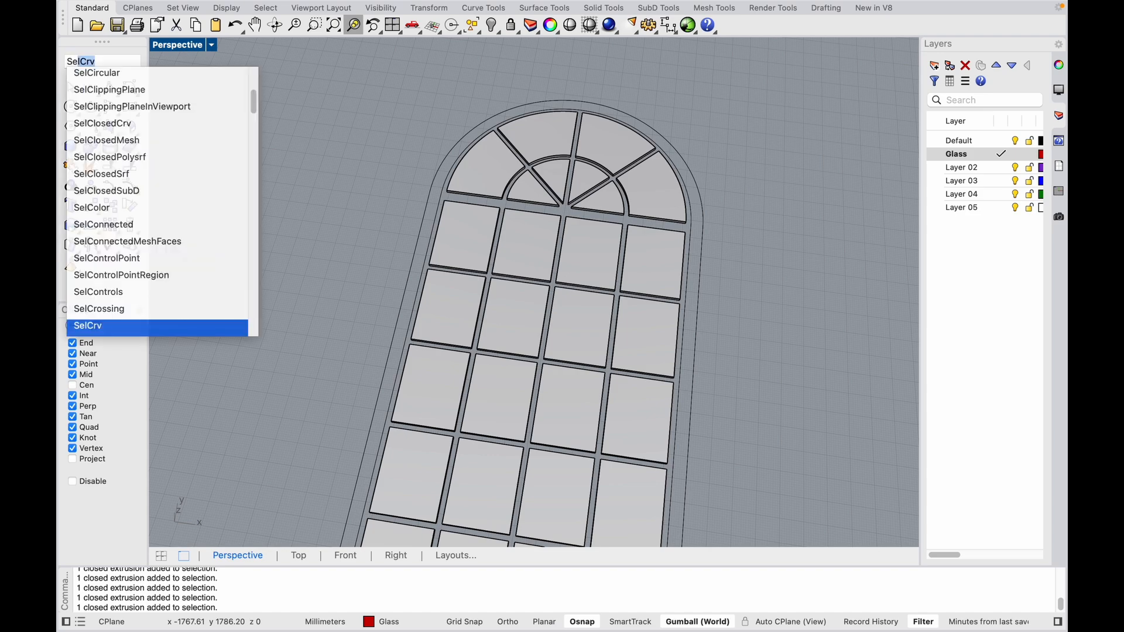
pyautogui.write('Last')
pyautogui.press('Return')
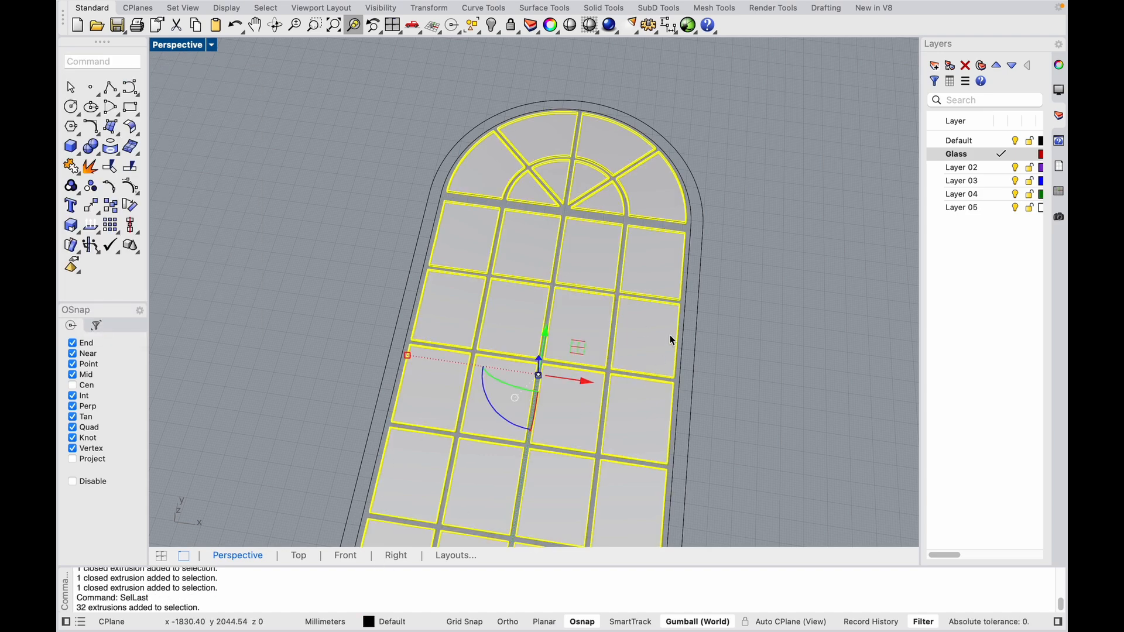
pyautogui.scroll(-2, 684, 317)
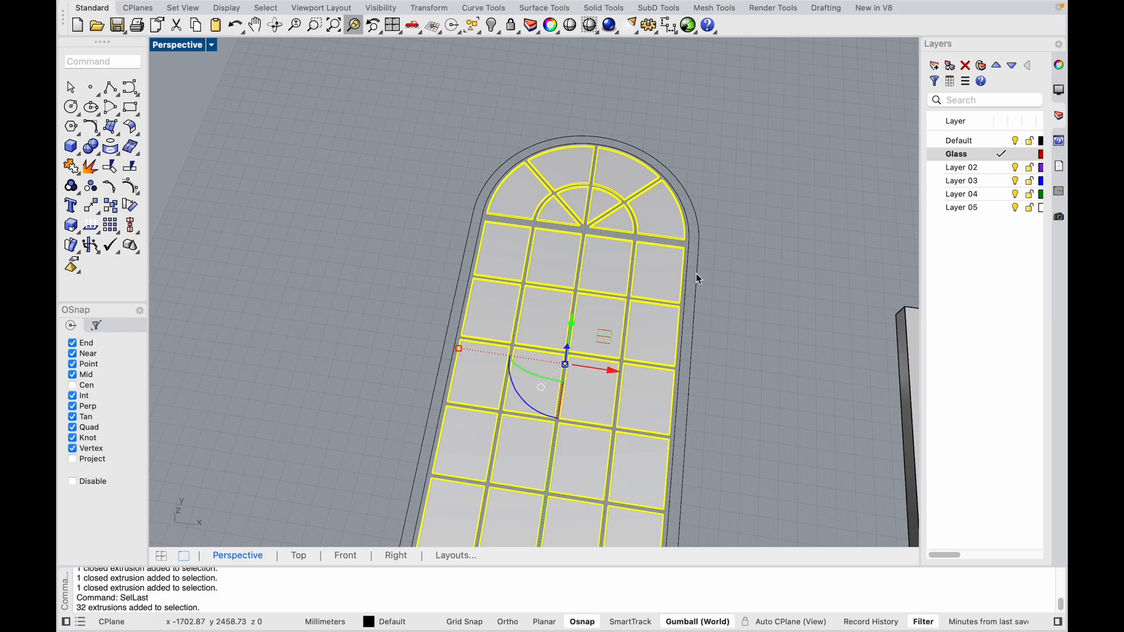
pyautogui.scroll(-1, 606, 132)
pyautogui.scroll(5, 535, 457)
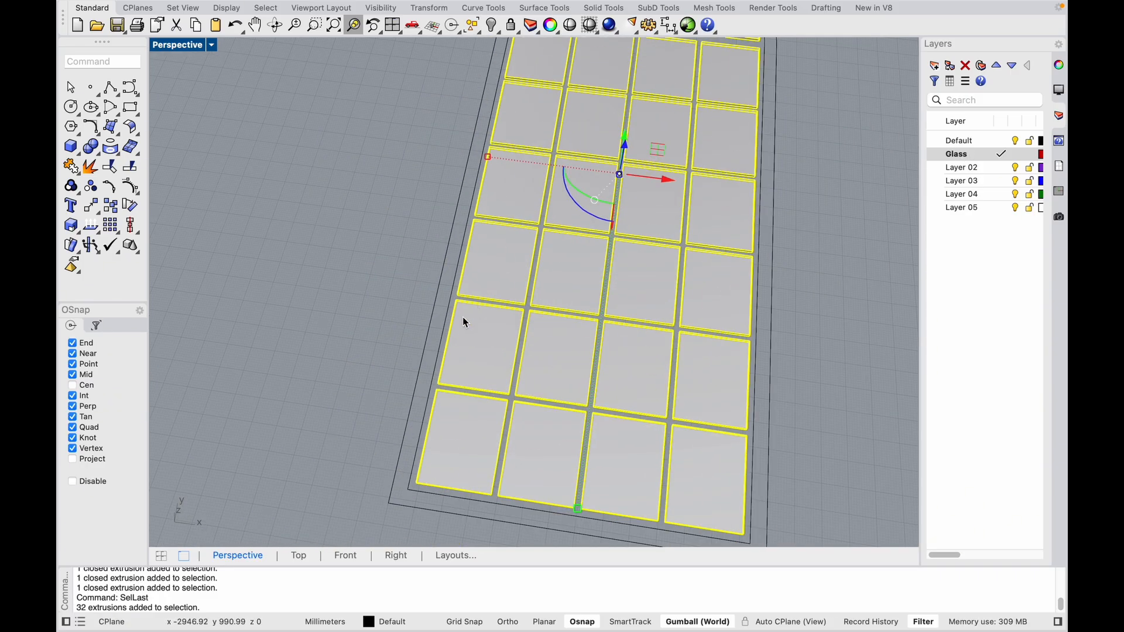
pyautogui.scroll(-5, 460, 322)
pyautogui.scroll(4, 457, 323)
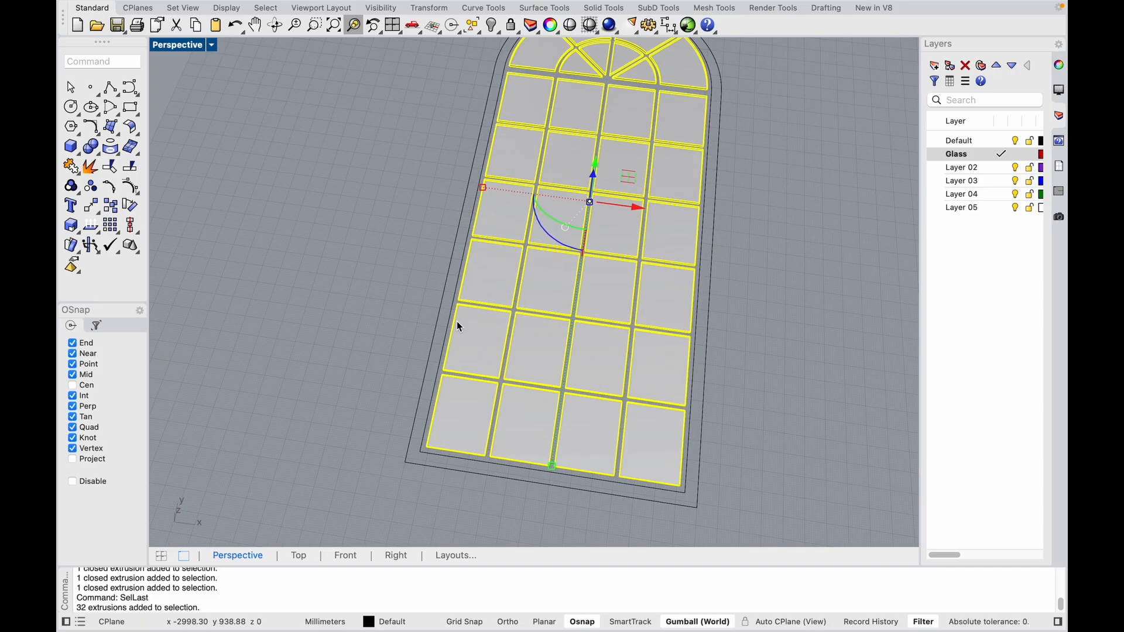
pyautogui.scroll(-3, 457, 335)
pyautogui.scroll(3, 463, 325)
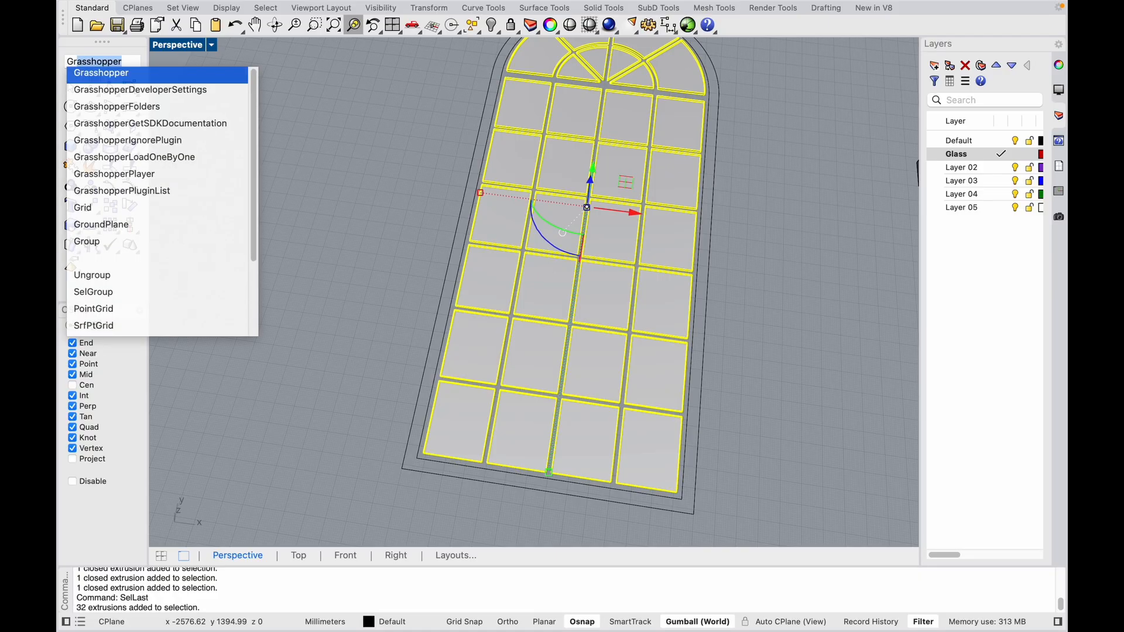
pyautogui.write('ou')
pyautogui.press('Return')
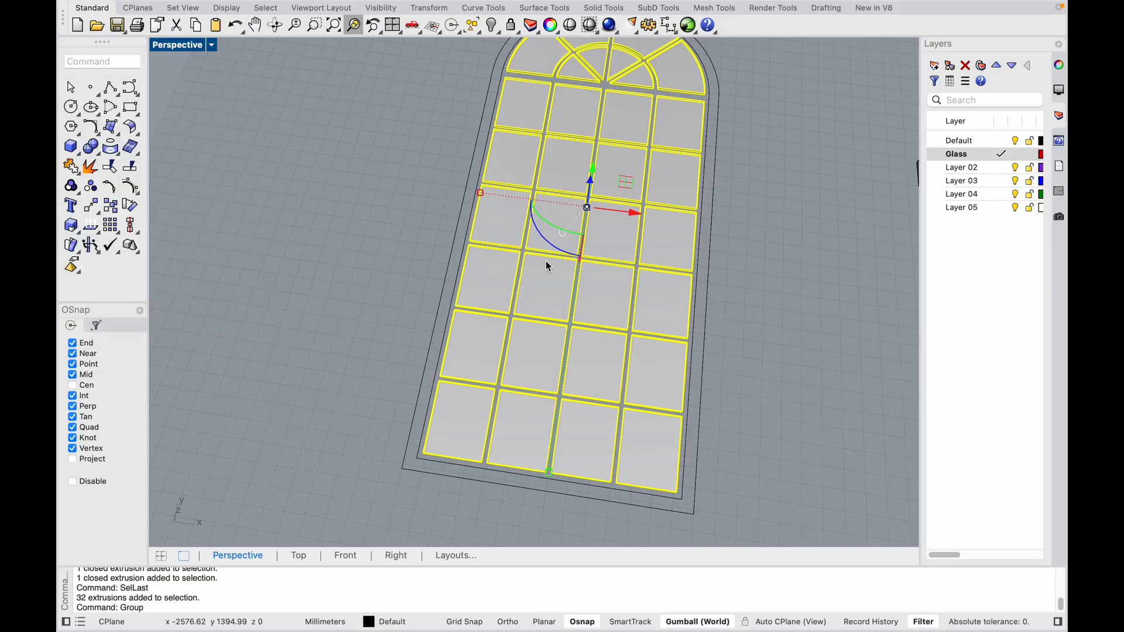
# Move the grouped glass panels to the Glass layer
pyautogui.rightClick(958, 156)
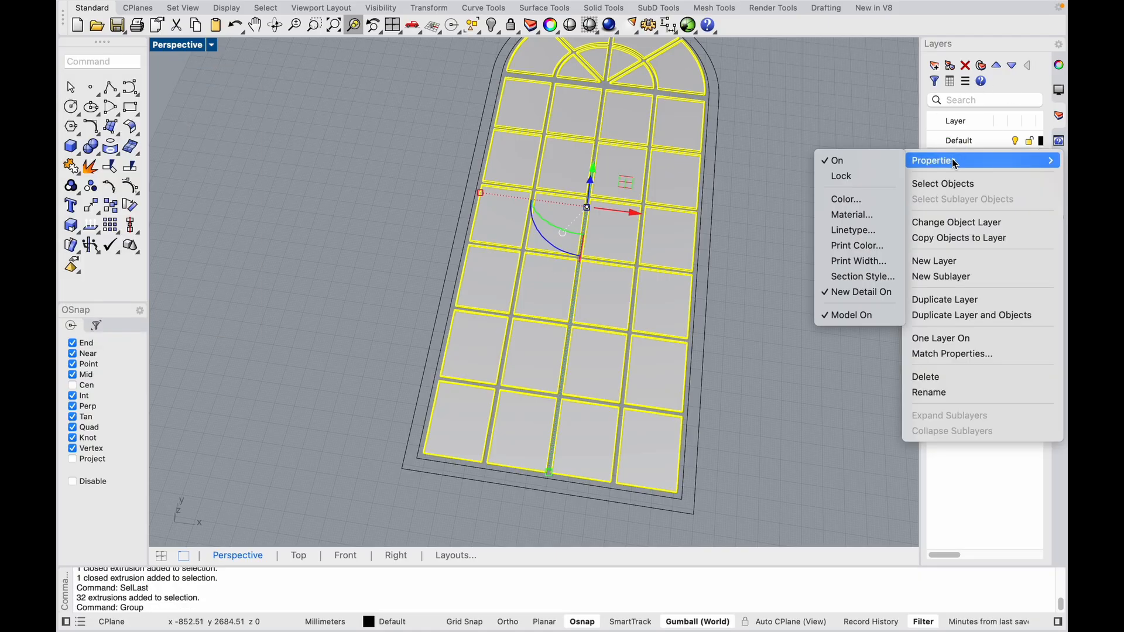
pyautogui.press('Escape')
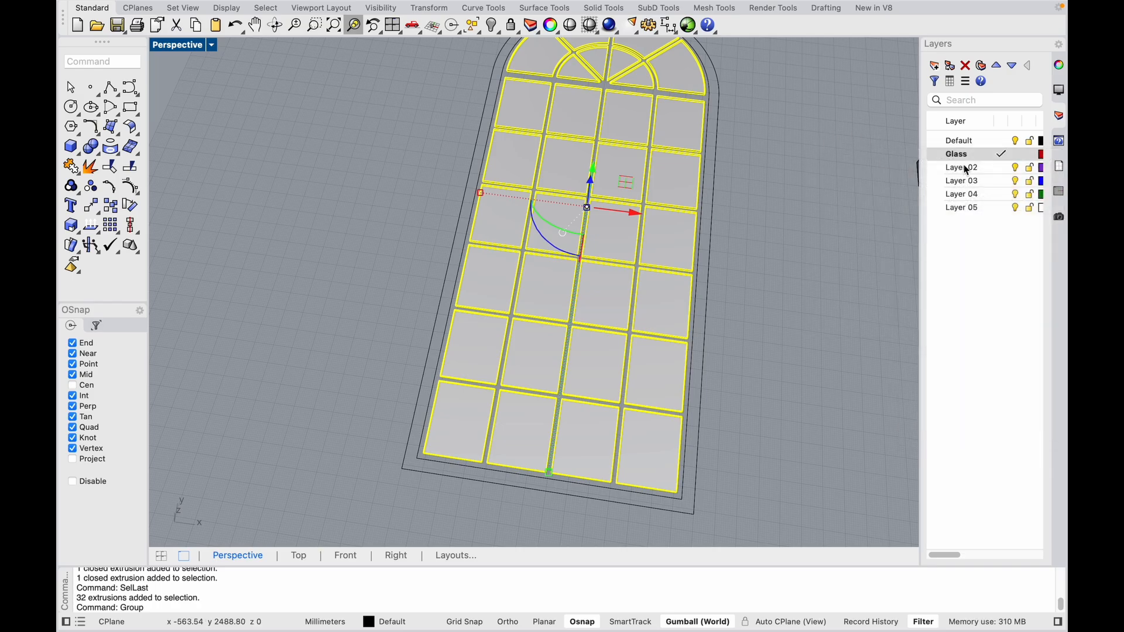
pyautogui.rightClick(956, 155)
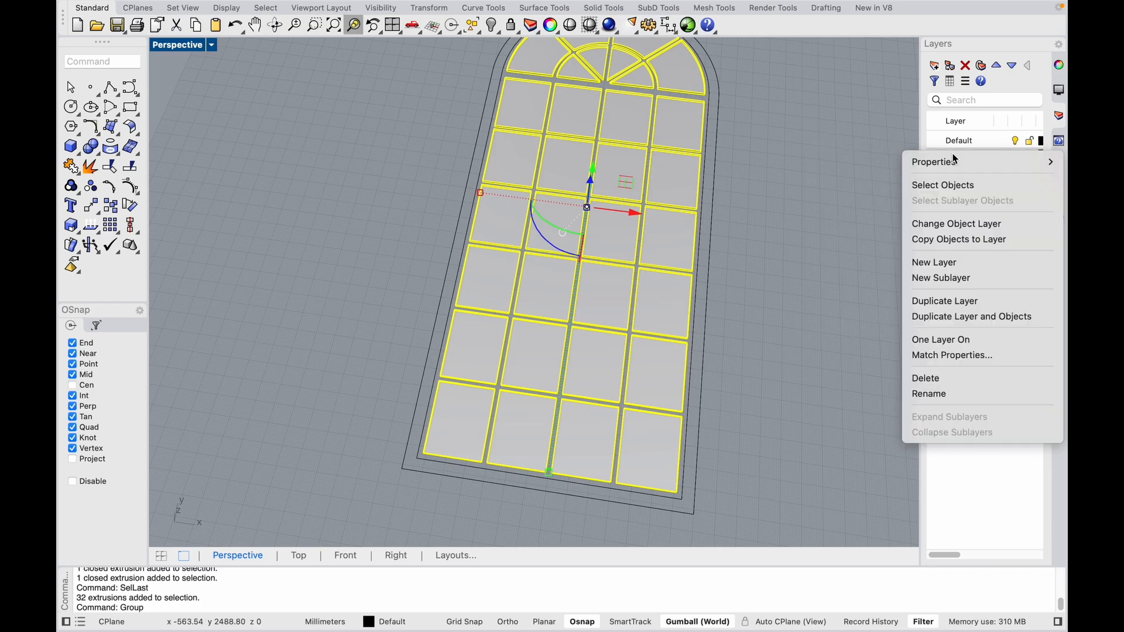
pyautogui.click(972, 225)
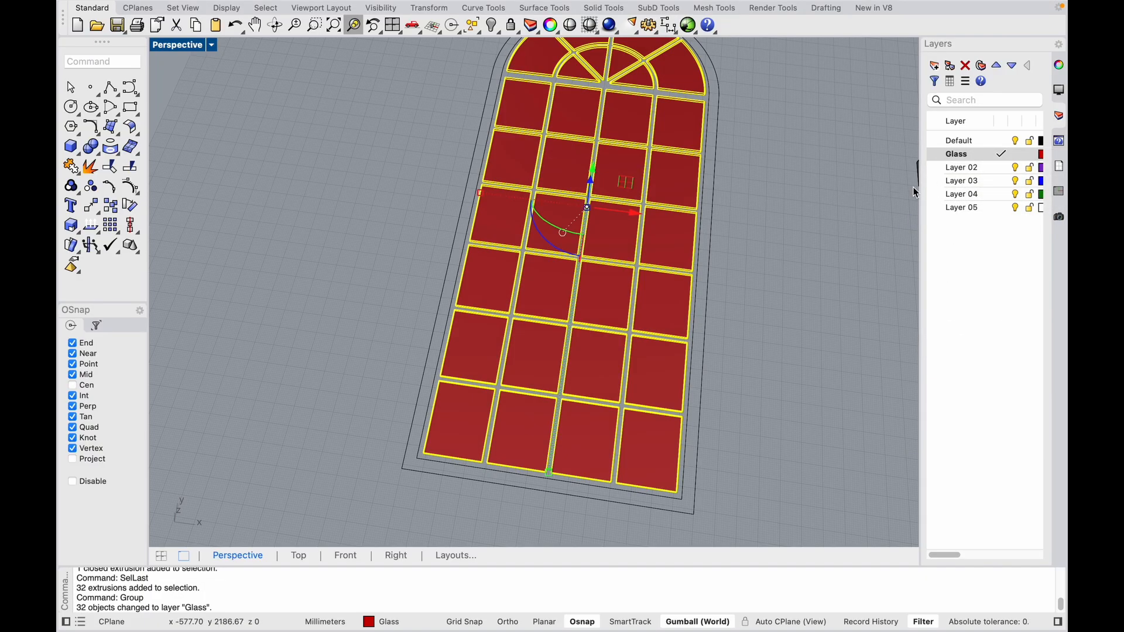
# Change the Glass layer's colour to blue, hex #007BC8
pyautogui.moveTo(876, 198); pyautogui.dragTo(876, 198)
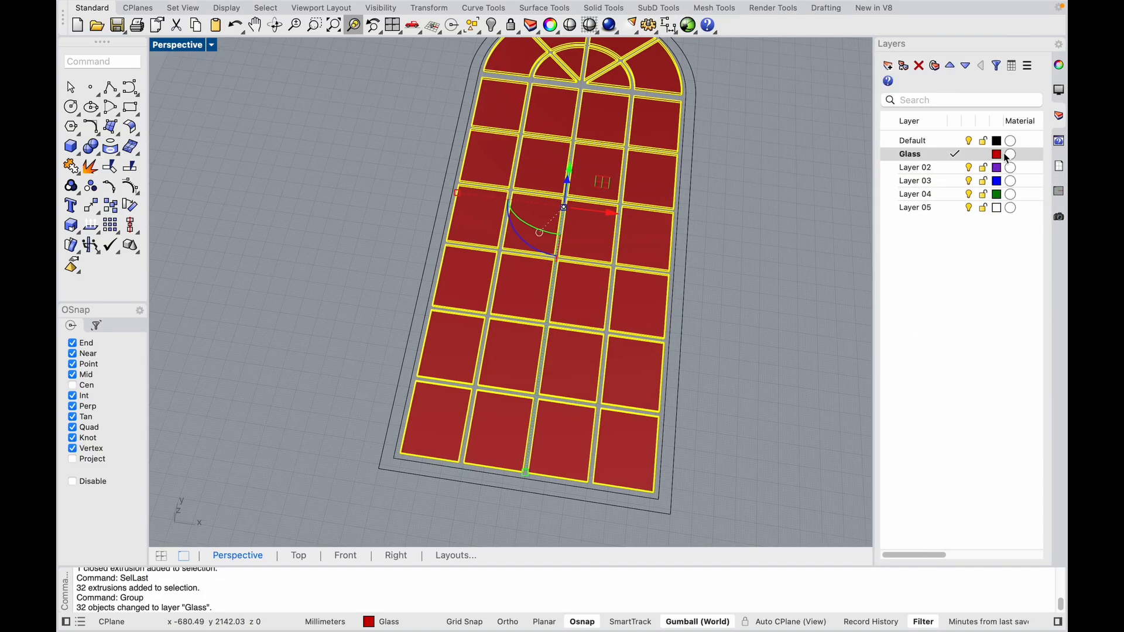
pyautogui.click(999, 155)
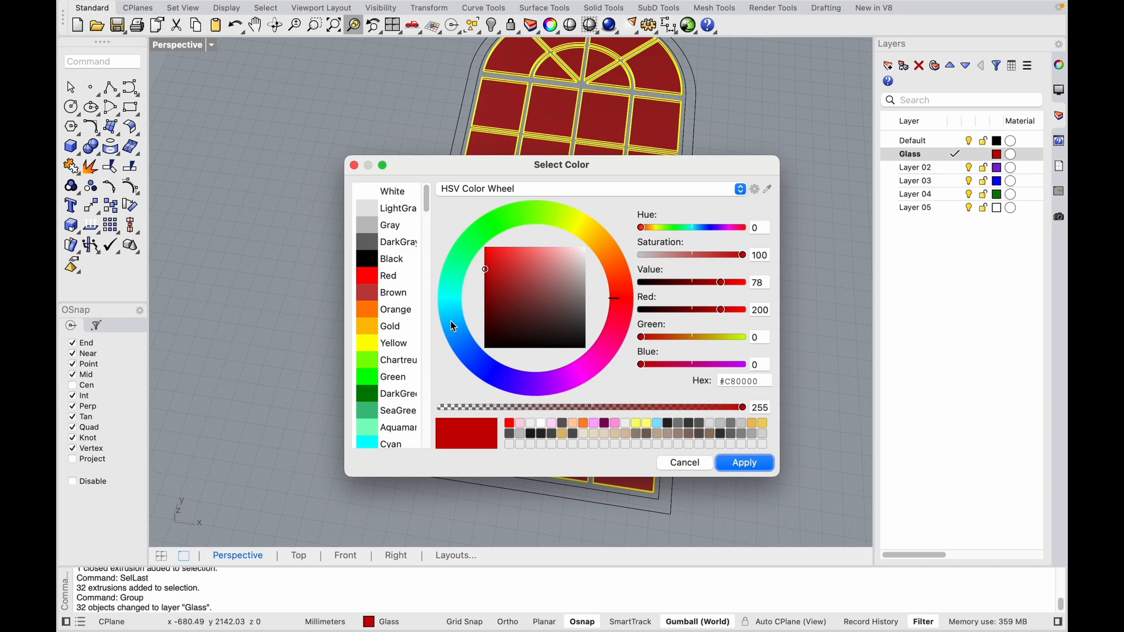
pyautogui.click(464, 329)
pyautogui.click(466, 329)
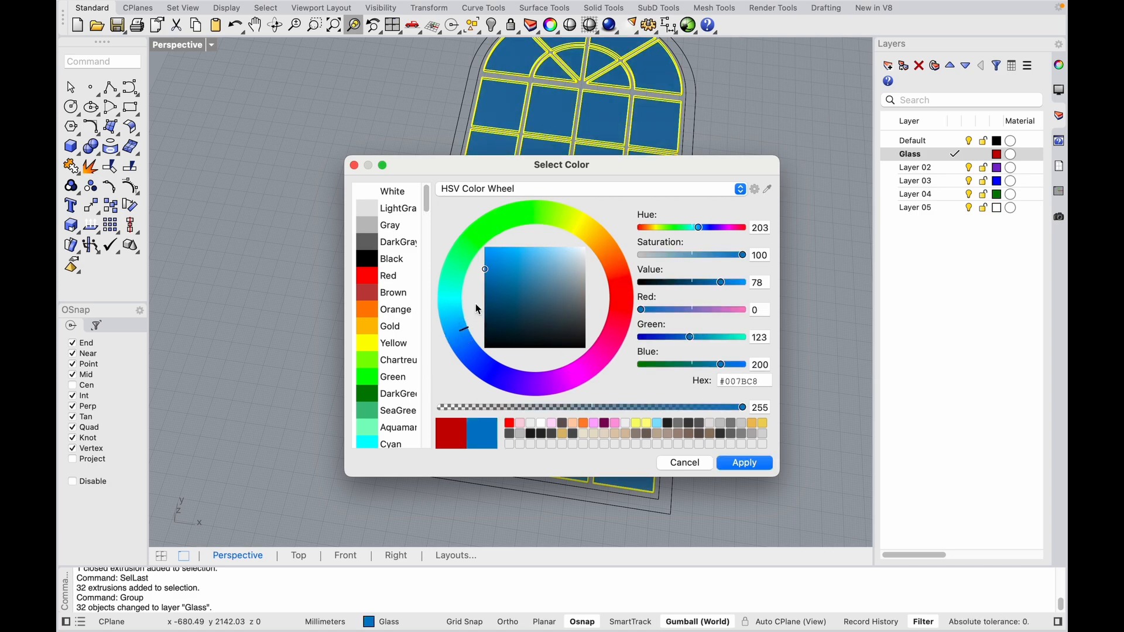
pyautogui.click(754, 460)
pyautogui.click(784, 288)
pyautogui.scroll(-6, 599, 315)
pyautogui.scroll(7, 560, 235)
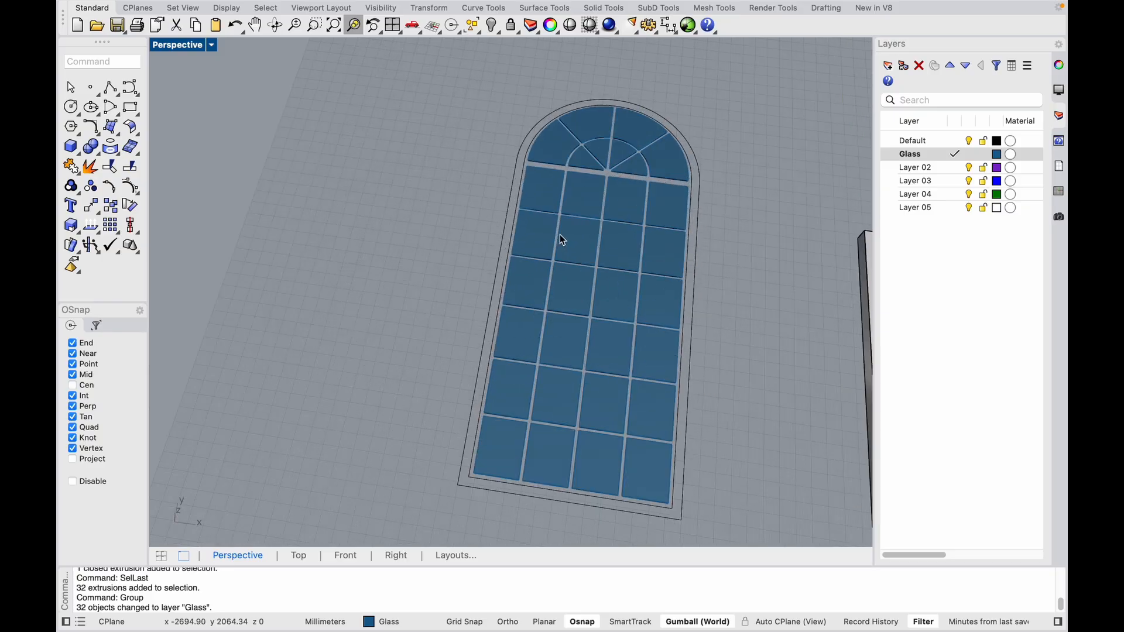
# Select the glass group and inspect its blue panels and the gaps between them up close
pyautogui.click(595, 166)
pyautogui.click(321, 190)
pyautogui.click(602, 192)
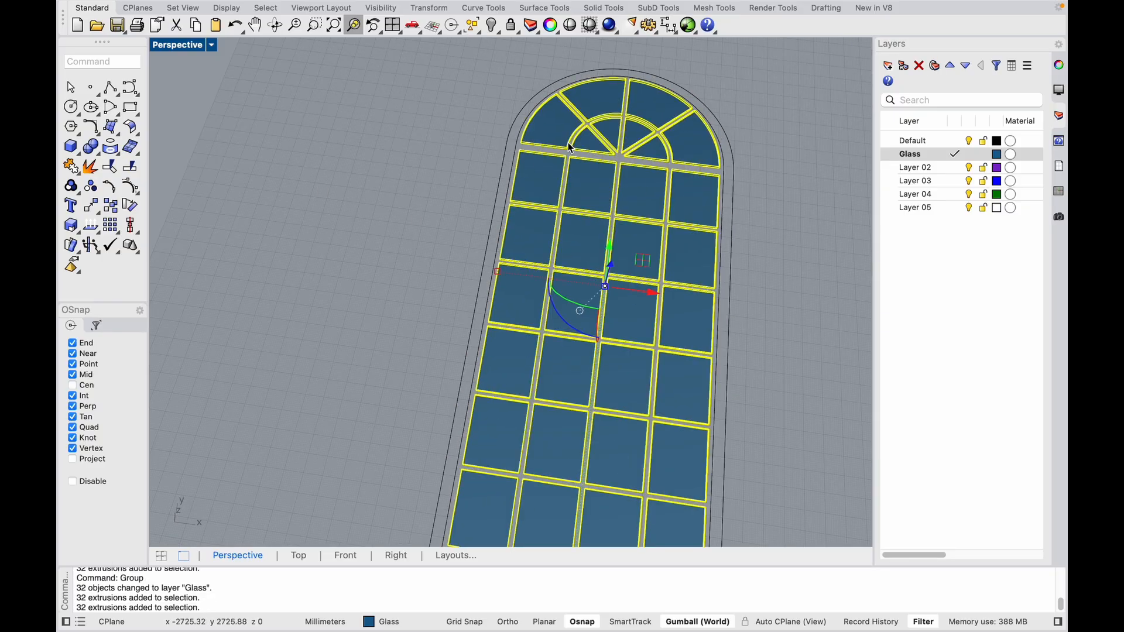
pyautogui.scroll(-4, 568, 142)
pyautogui.scroll(6, 584, 187)
pyautogui.scroll(2, 611, 203)
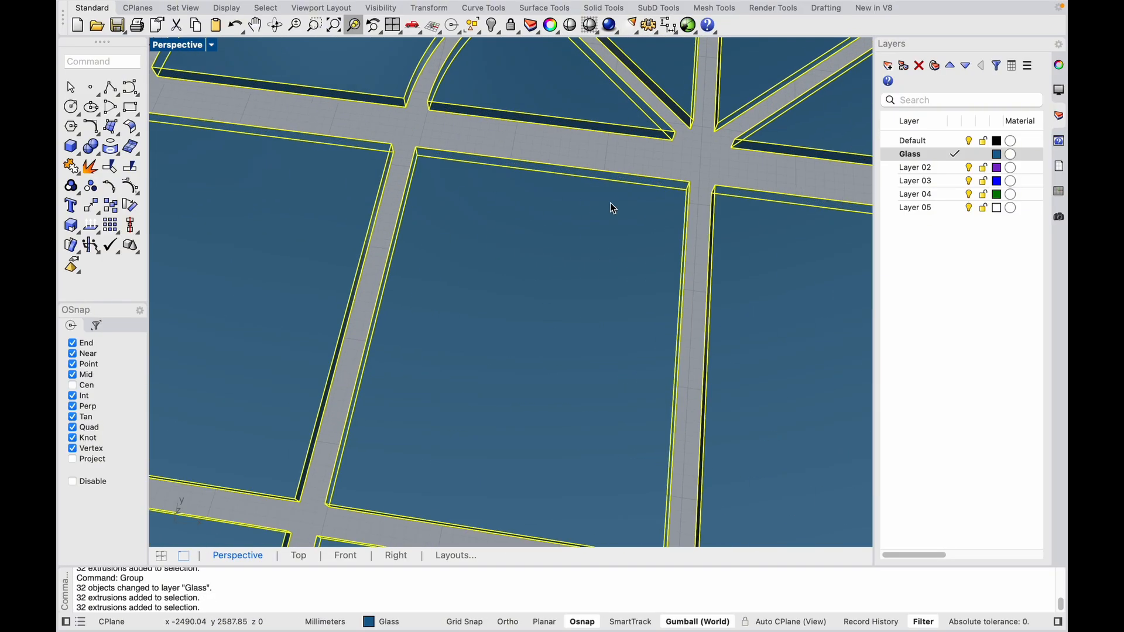
pyautogui.scroll(-2, 610, 203)
# Show the hidden frame and glazing bar grid around the glass panels
pyautogui.click(342, 185)
pyautogui.write('Sh')
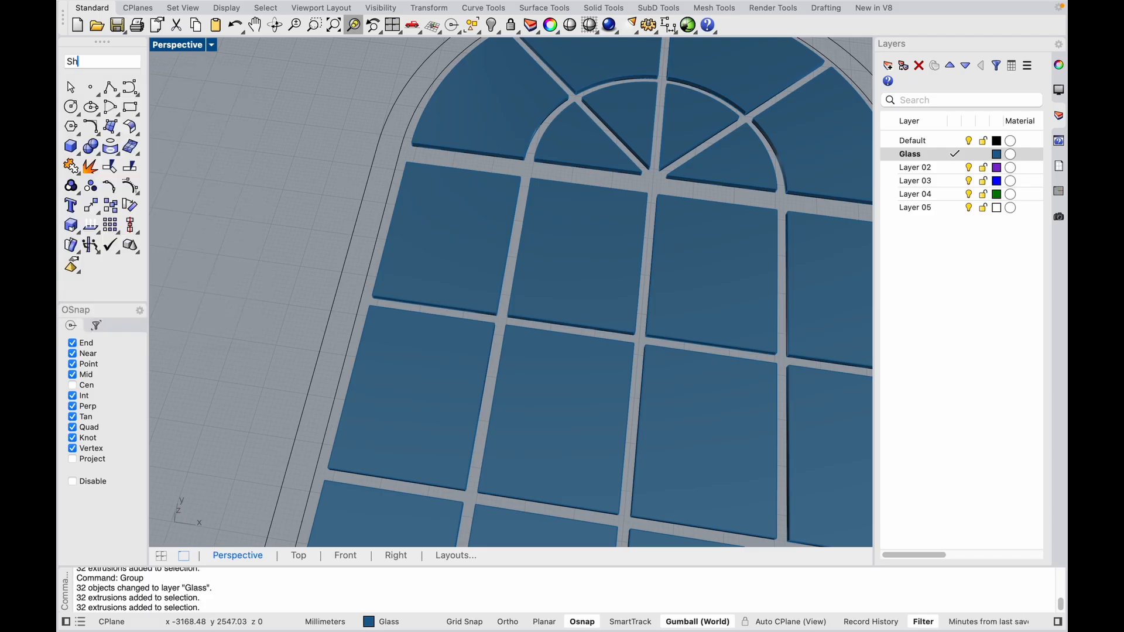
pyautogui.write('o')
pyautogui.press('Return')
pyautogui.scroll(-8, 406, 161)
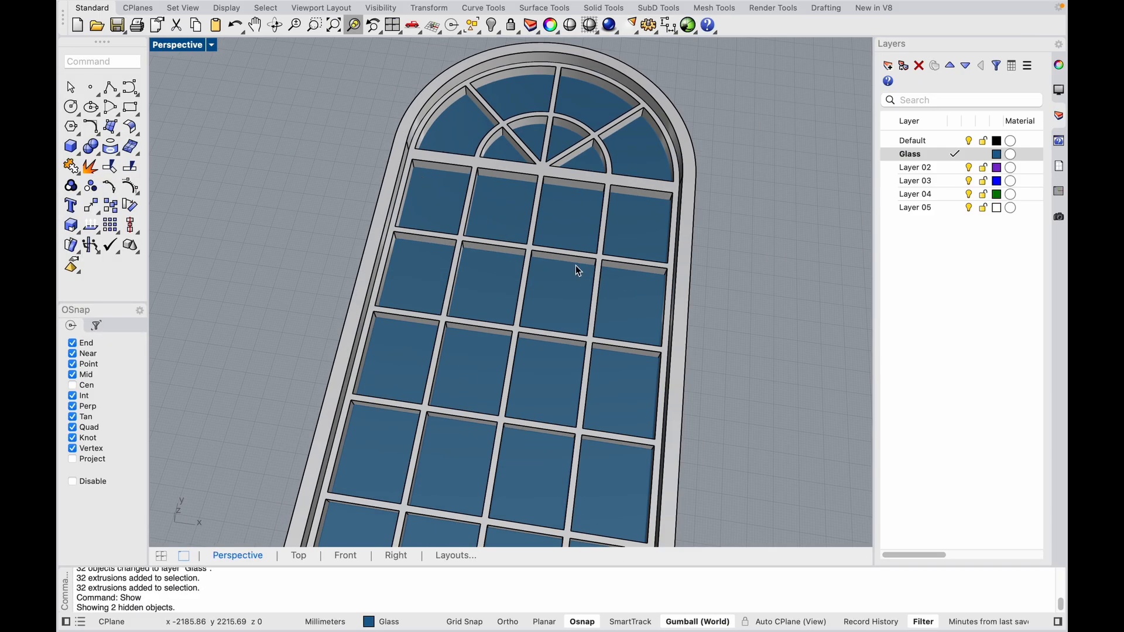
pyautogui.scroll(4, 522, 199)
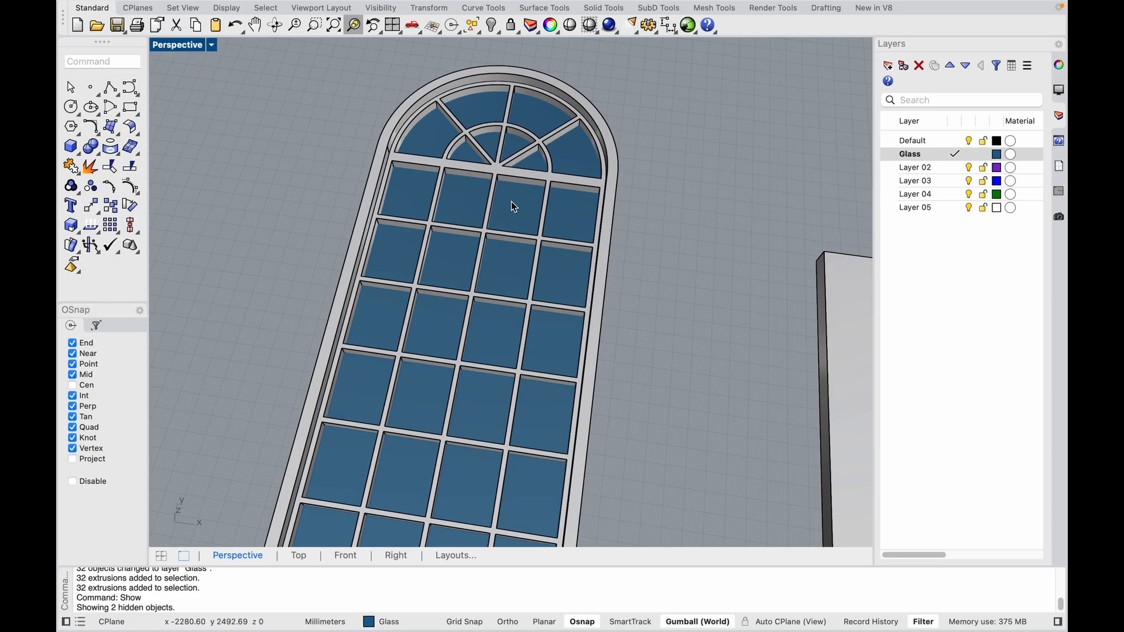
# Select the glass panels, glazing bar grid and outer frame together and move them sideways, clear of the flat window curves
pyautogui.click(511, 198)
pyautogui.scroll(4, 509, 187)
pyautogui.scroll(3, 553, 185)
pyautogui.keyDown('shift'); pyautogui.click(777, 168); pyautogui.keyUp('shift')
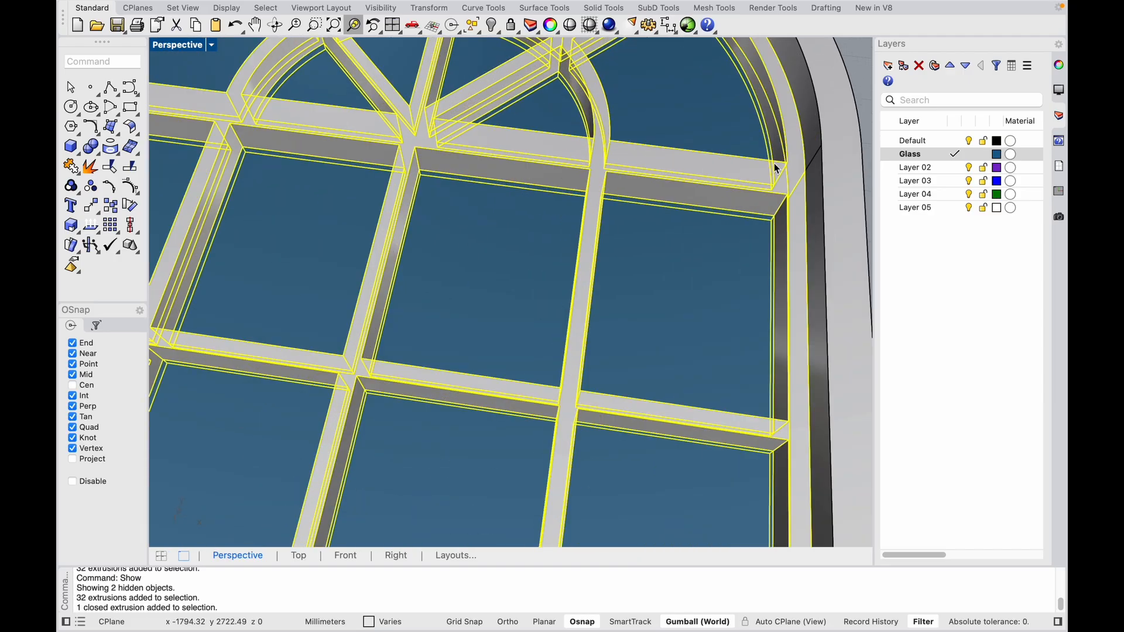
pyautogui.keyDown('shift'); pyautogui.click(823, 130); pyautogui.keyUp('shift')
pyautogui.scroll(-8, 690, 261)
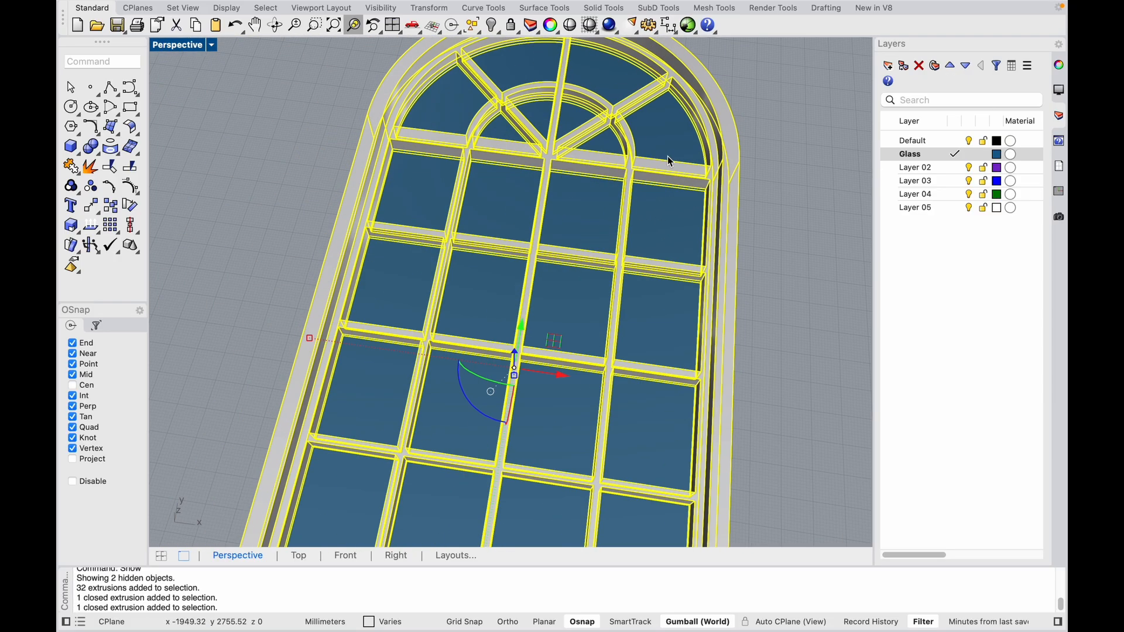
pyautogui.moveTo(650, 288); pyautogui.dragTo(427, 252)
# Check the separated window curves and the grouped glass by selecting each and comparing them with the assembled window
pyautogui.click(543, 187)
pyautogui.scroll(3, 602, 253)
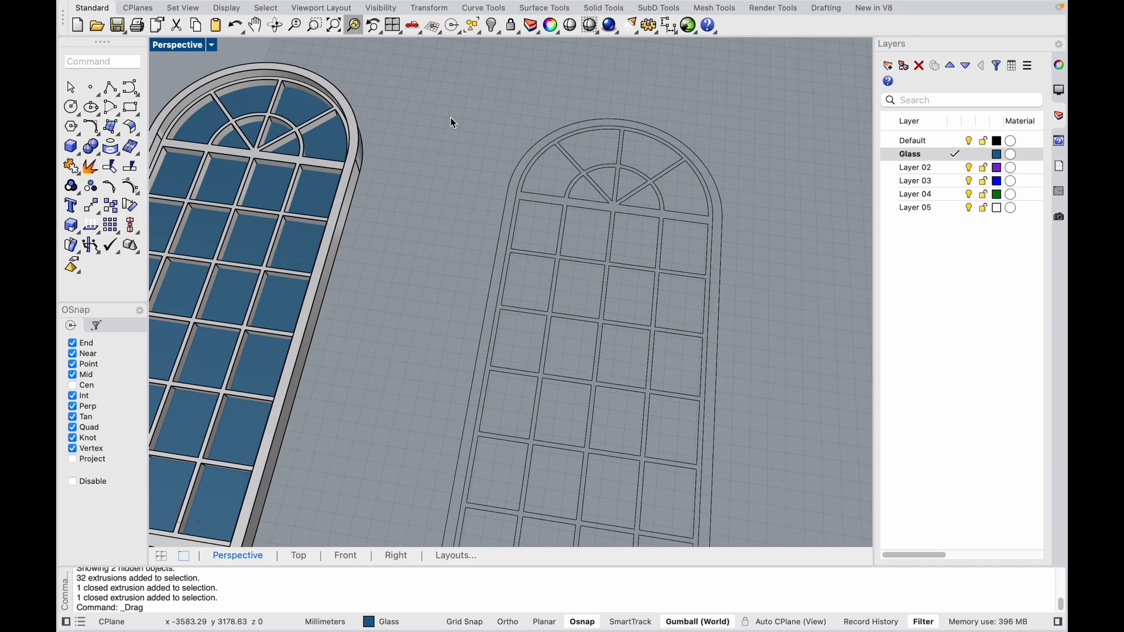
pyautogui.scroll(-5, 451, 117)
pyautogui.moveTo(679, 407); pyautogui.dragTo(679, 406)
pyautogui.scroll(6, 410, 234)
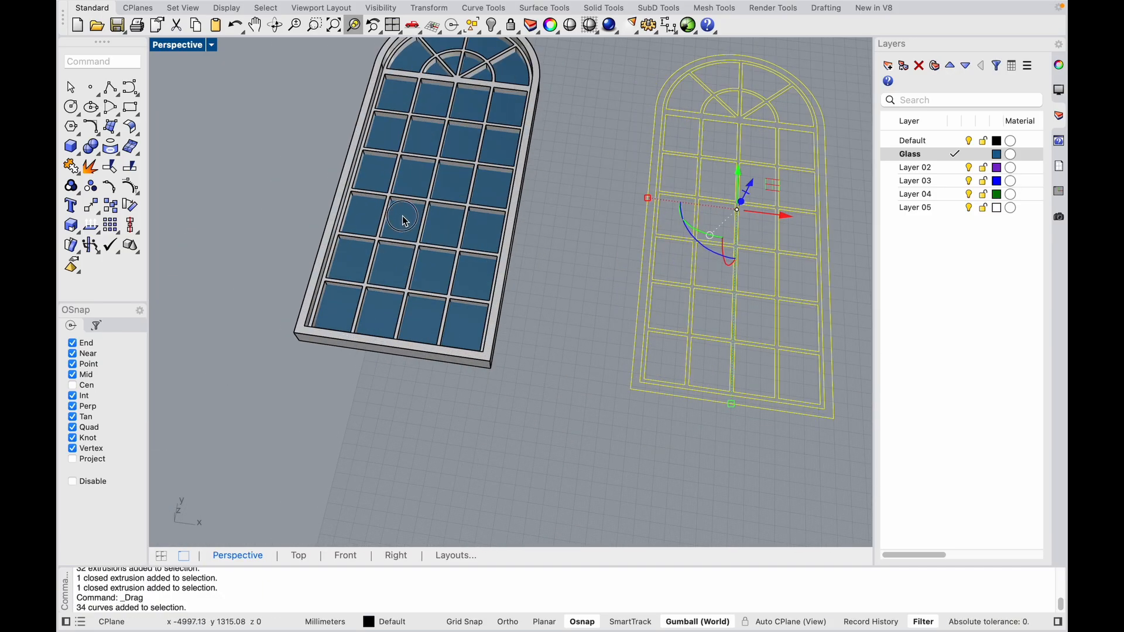
pyautogui.click(408, 219)
pyautogui.click(578, 244)
pyautogui.scroll(-5, 510, 278)
pyautogui.scroll(9, 359, 361)
pyautogui.scroll(-7, 599, 425)
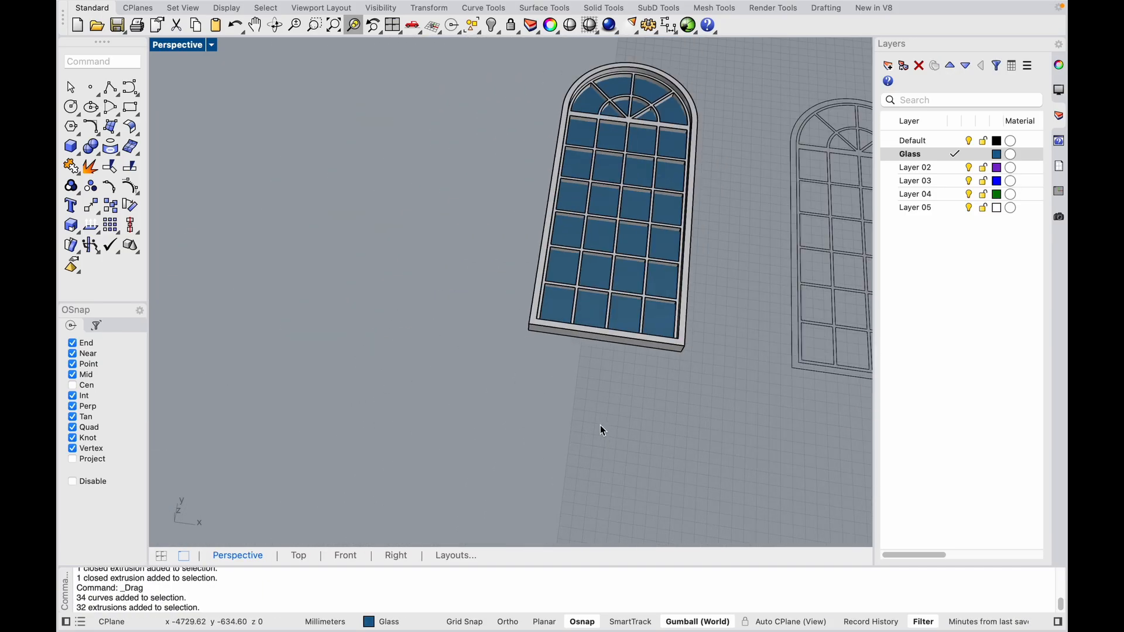
# Examine the assembled window from above and below, including the arch, pane openings and frame corners
pyautogui.moveTo(570, 299); pyautogui.dragTo(551, 404, button='right')
pyautogui.scroll(3, 644, 162)
pyautogui.scroll(8, 644, 163)
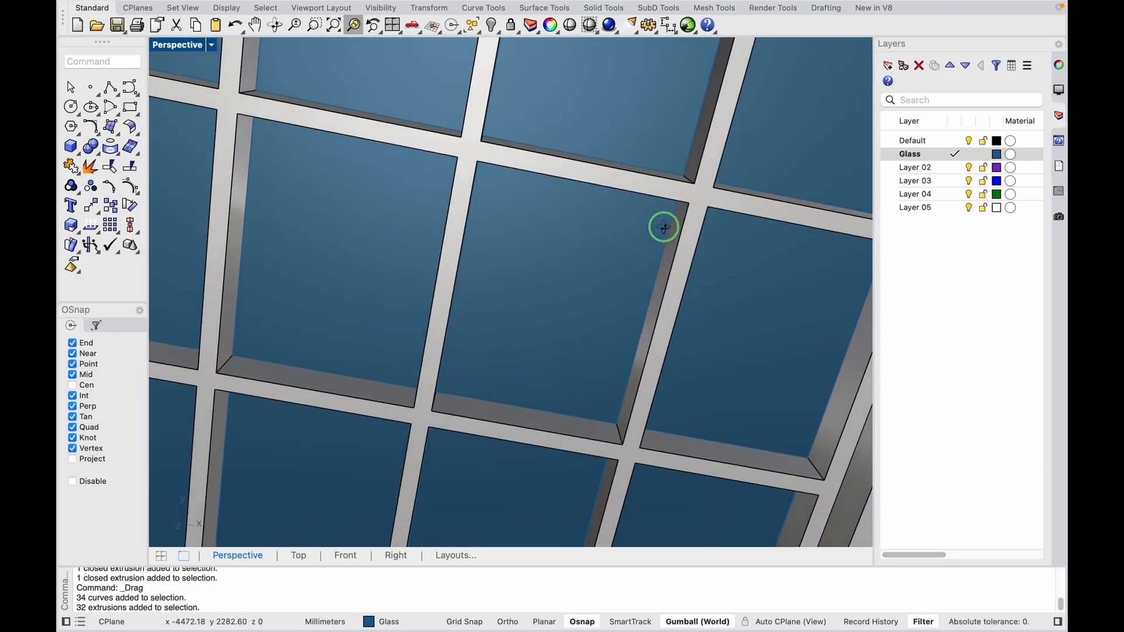
pyautogui.scroll(-9, 662, 226)
pyautogui.moveTo(528, 362); pyautogui.dragTo(583, 197, button='right')
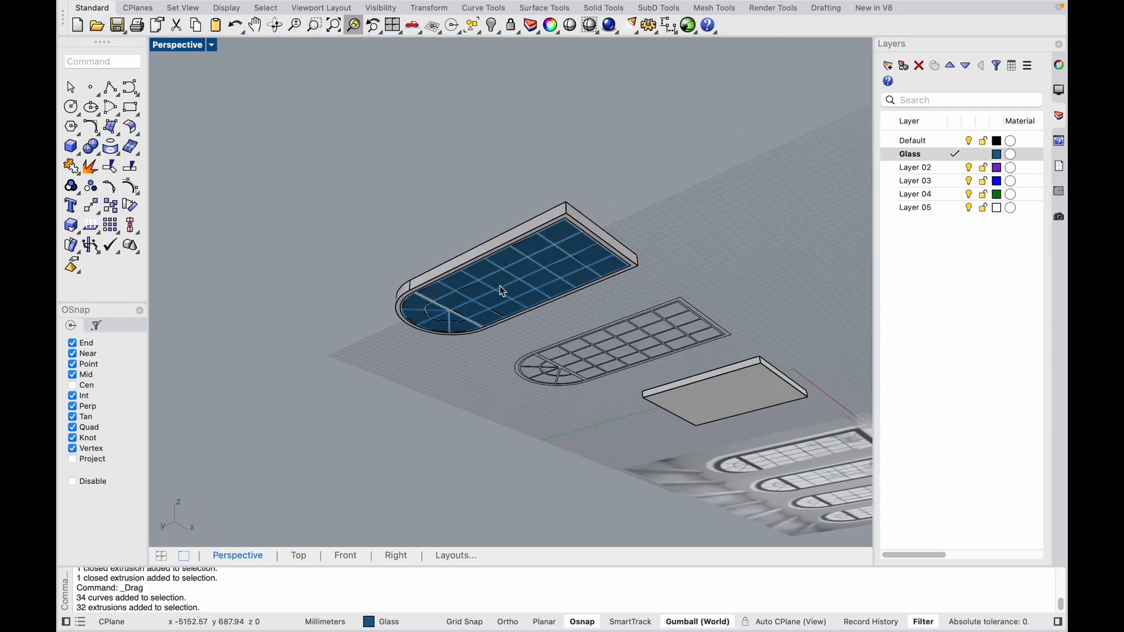
pyautogui.scroll(9, 466, 282)
pyautogui.scroll(2, 494, 257)
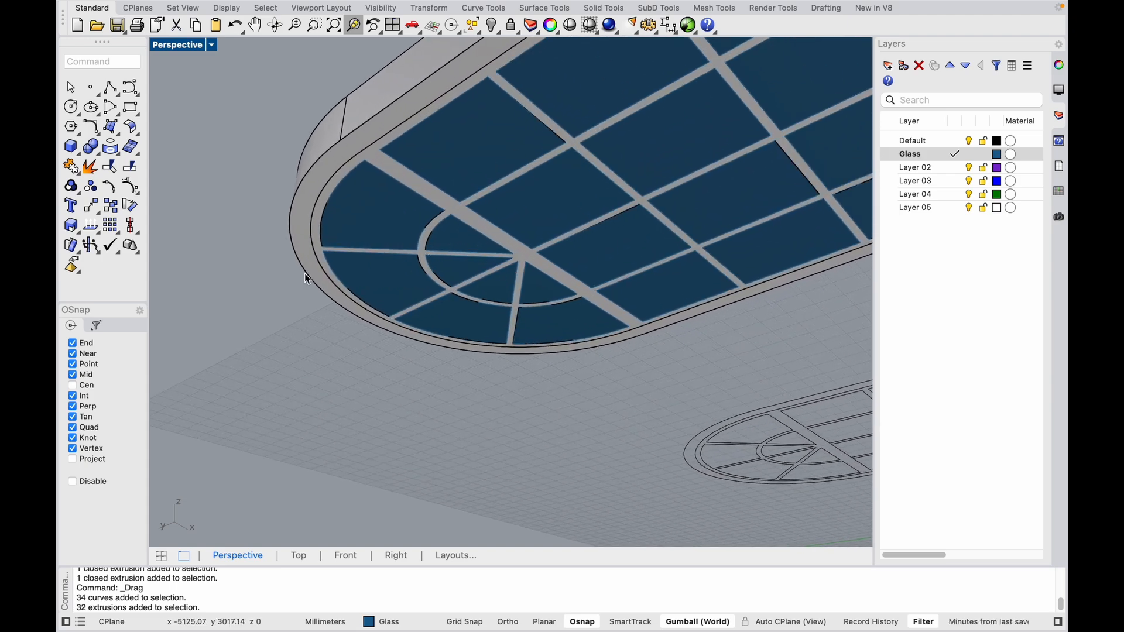
pyautogui.scroll(-10, 307, 277)
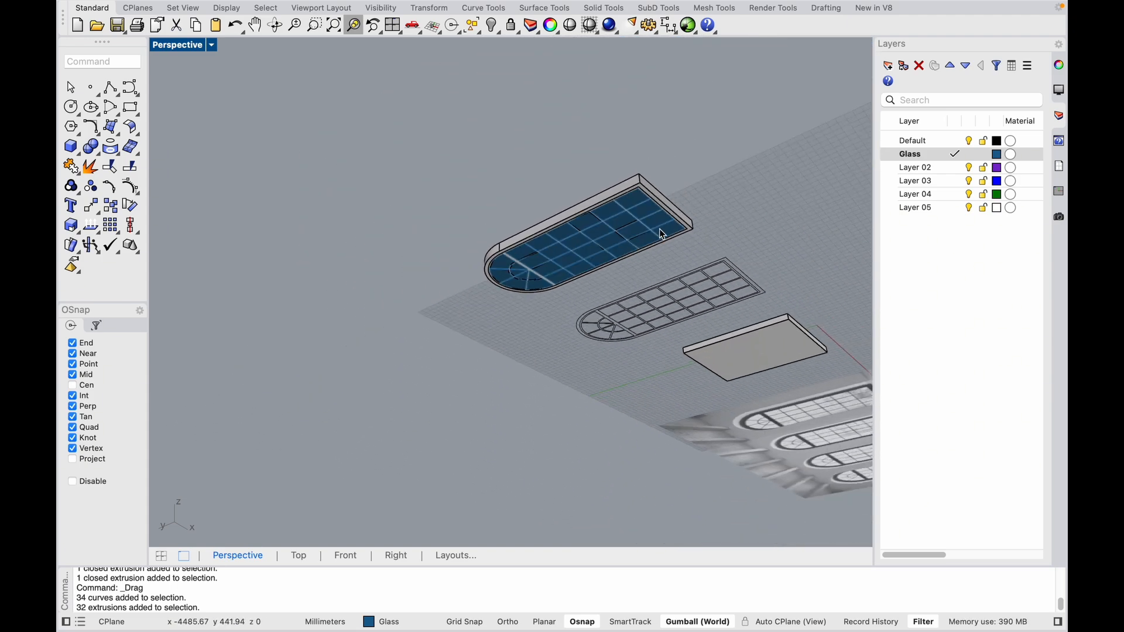
pyautogui.moveTo(627, 257); pyautogui.dragTo(640, 358, button='right')
pyautogui.scroll(11, 743, 246)
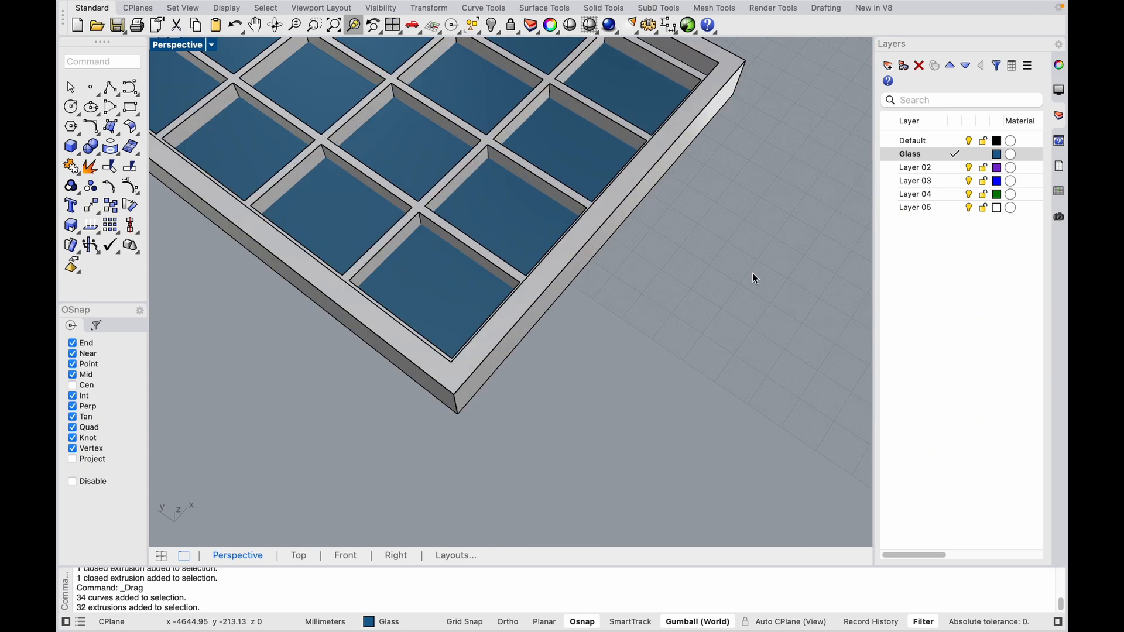
pyautogui.scroll(-3, 752, 274)
pyautogui.scroll(-4, 576, 350)
pyautogui.scroll(7, 630, 314)
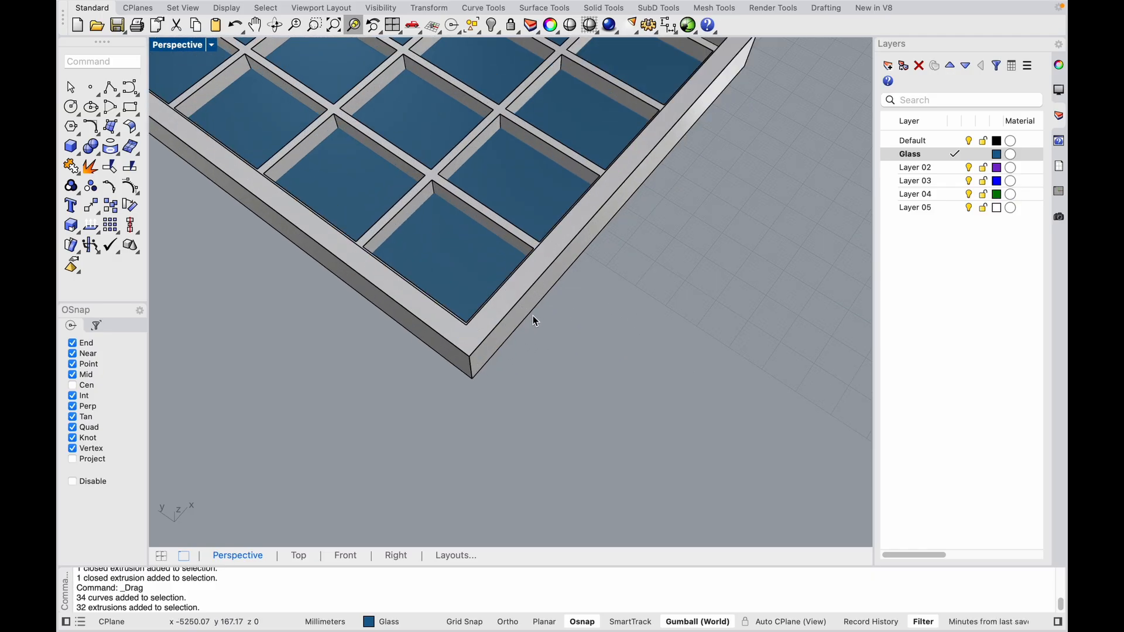
pyautogui.scroll(-6, 578, 339)
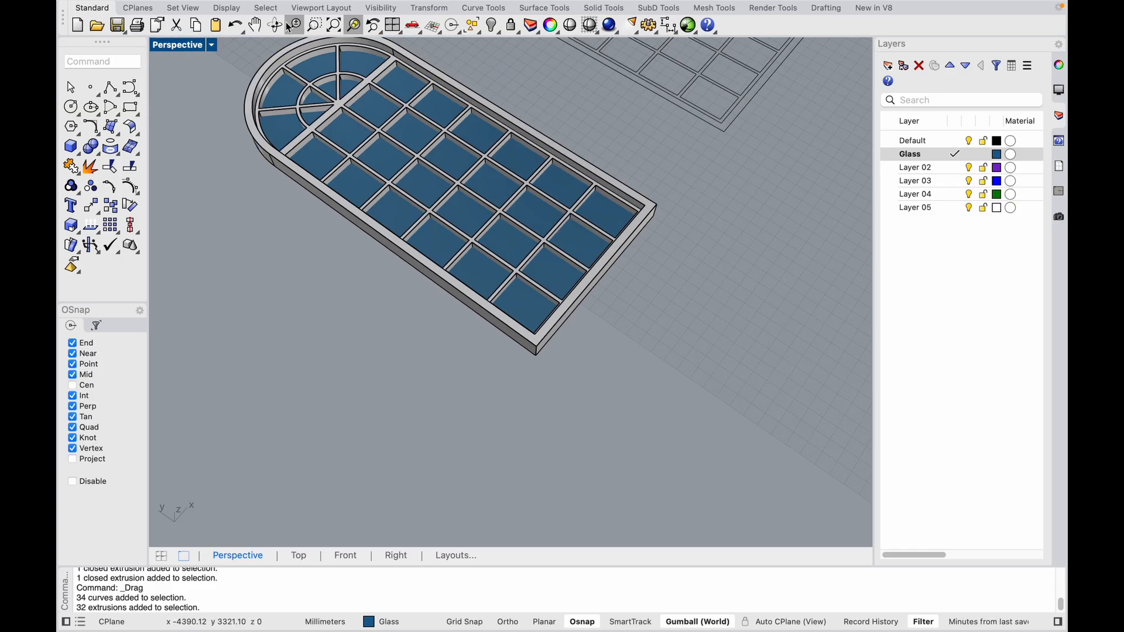
# Set the Perspective viewport to Ghosted display and inspect how the grid and glass sit inside the frame
pyautogui.click(212, 46)
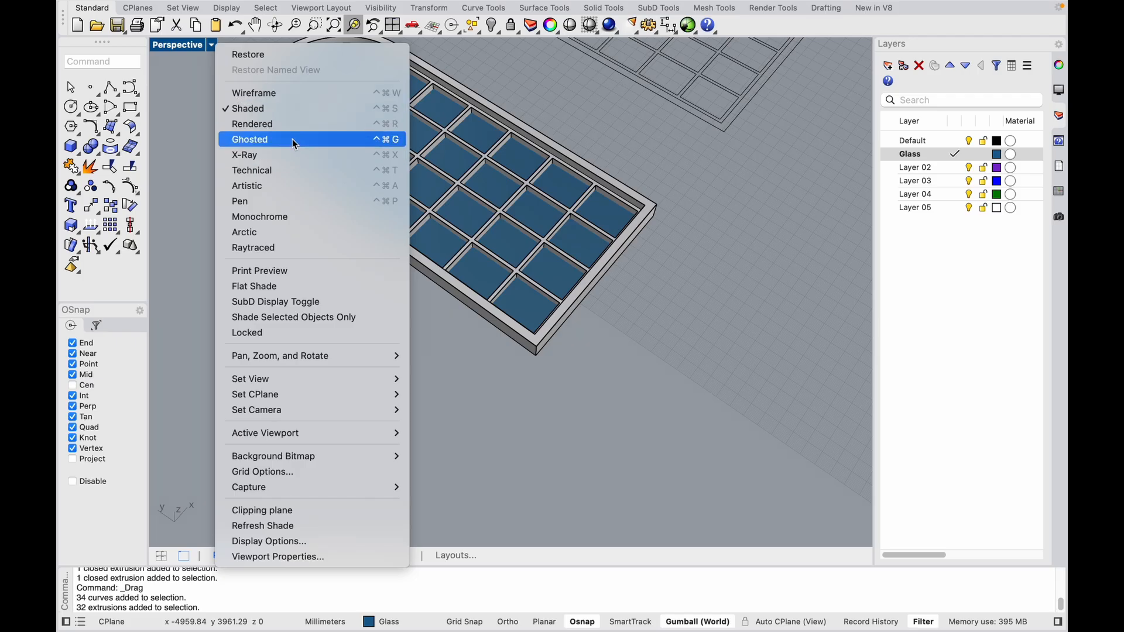
pyautogui.click(273, 139)
pyautogui.scroll(10, 652, 235)
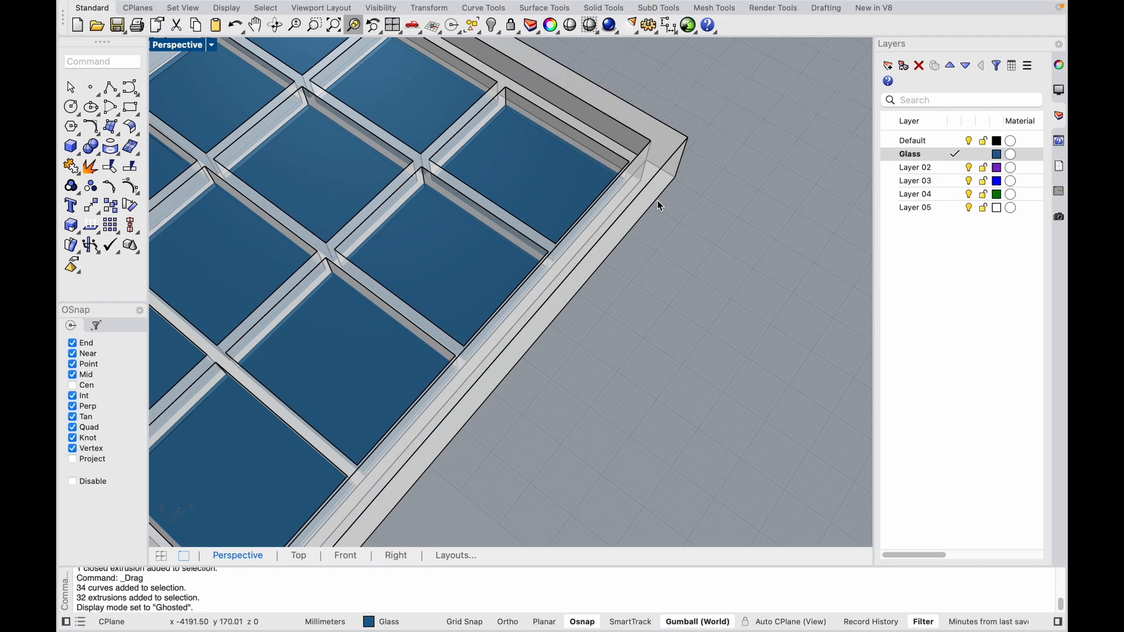
pyautogui.scroll(-10, 623, 267)
pyautogui.scroll(8, 627, 346)
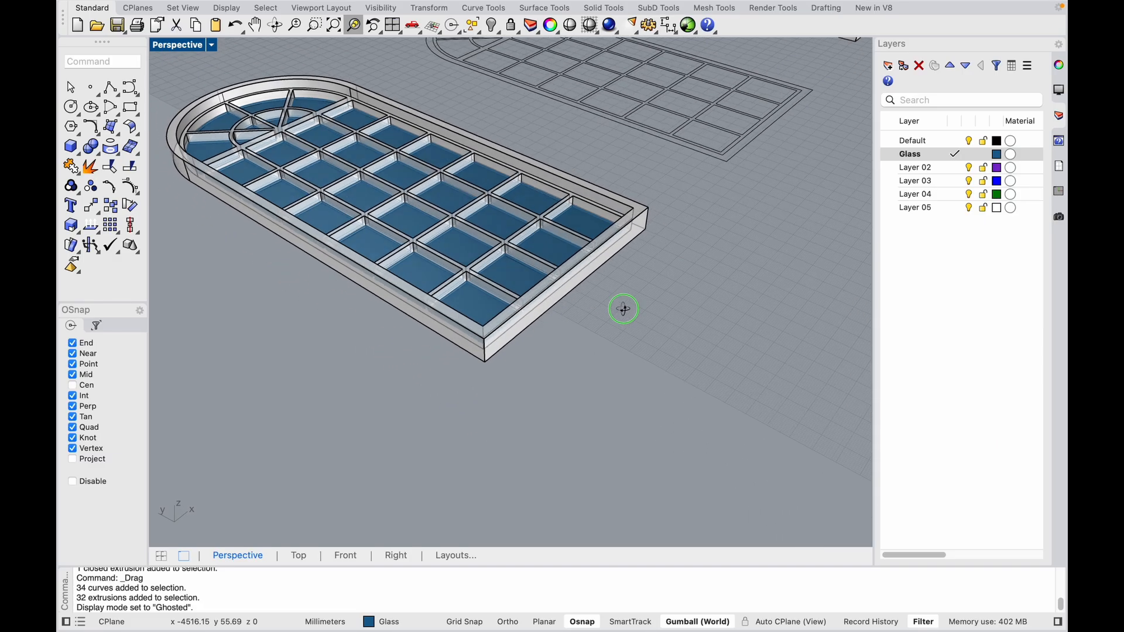
pyautogui.scroll(4, 586, 239)
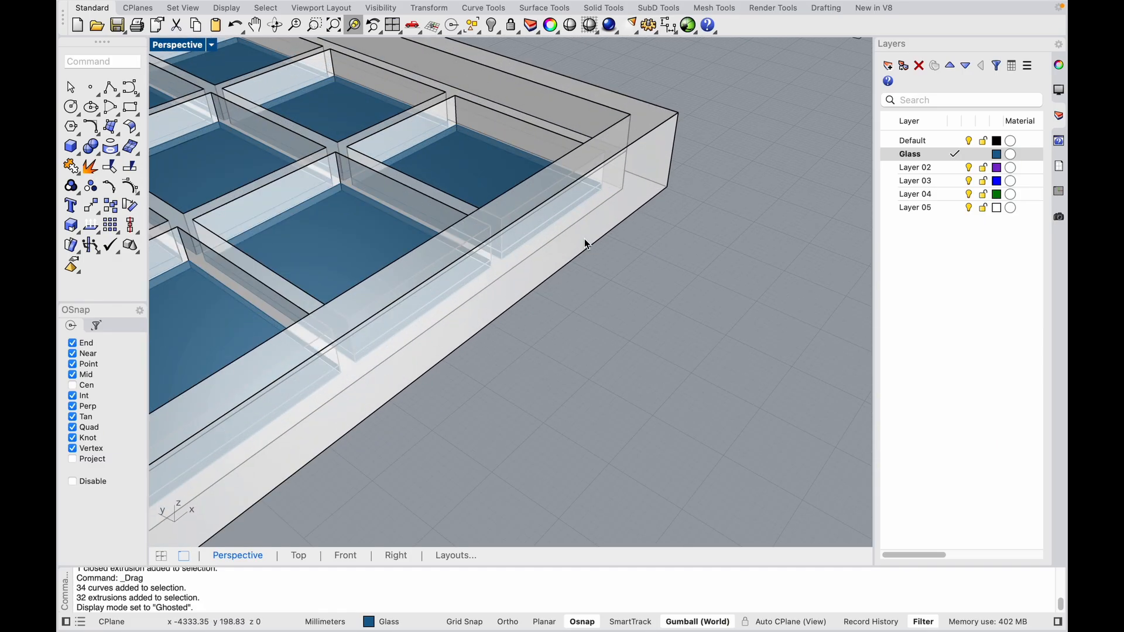
pyautogui.scroll(-4, 591, 248)
# Select the glazing bar grid and glass panels together and move them straight down out of the outer frame
pyautogui.click(561, 163)
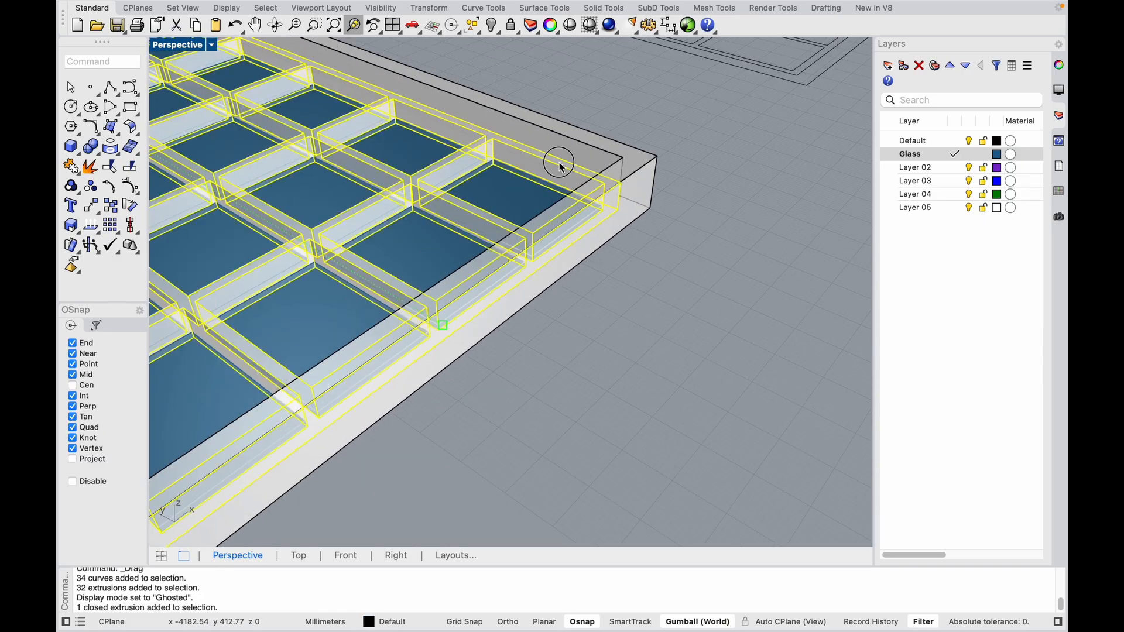
pyautogui.scroll(3, 559, 211)
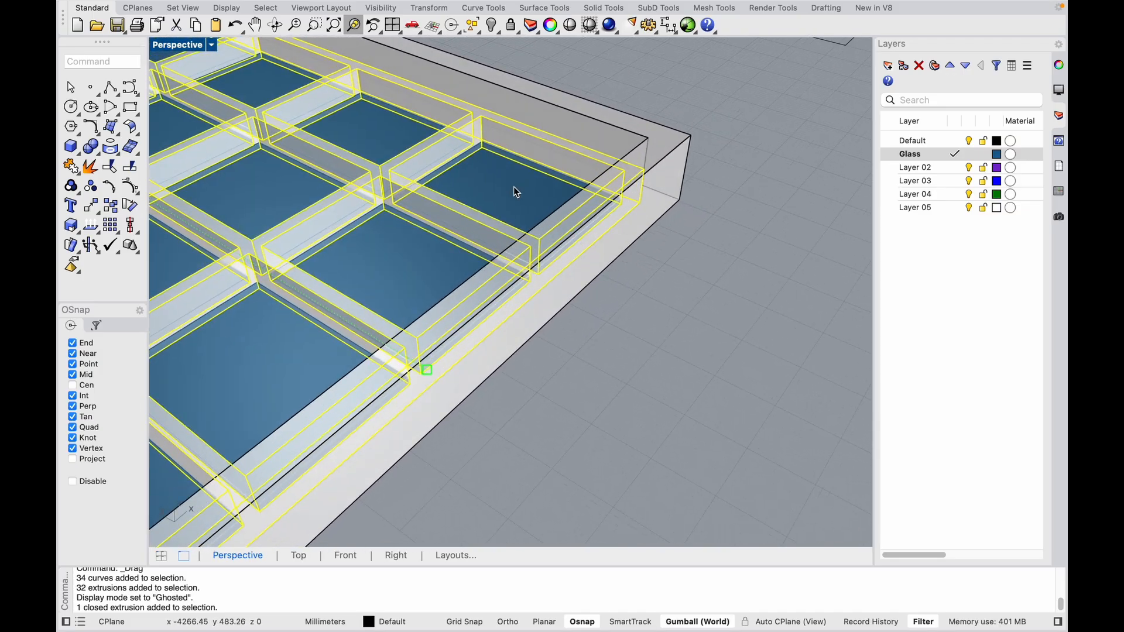
pyautogui.keyDown('shift'); pyautogui.click(514, 187); pyautogui.keyUp('shift')
pyautogui.scroll(-6, 672, 283)
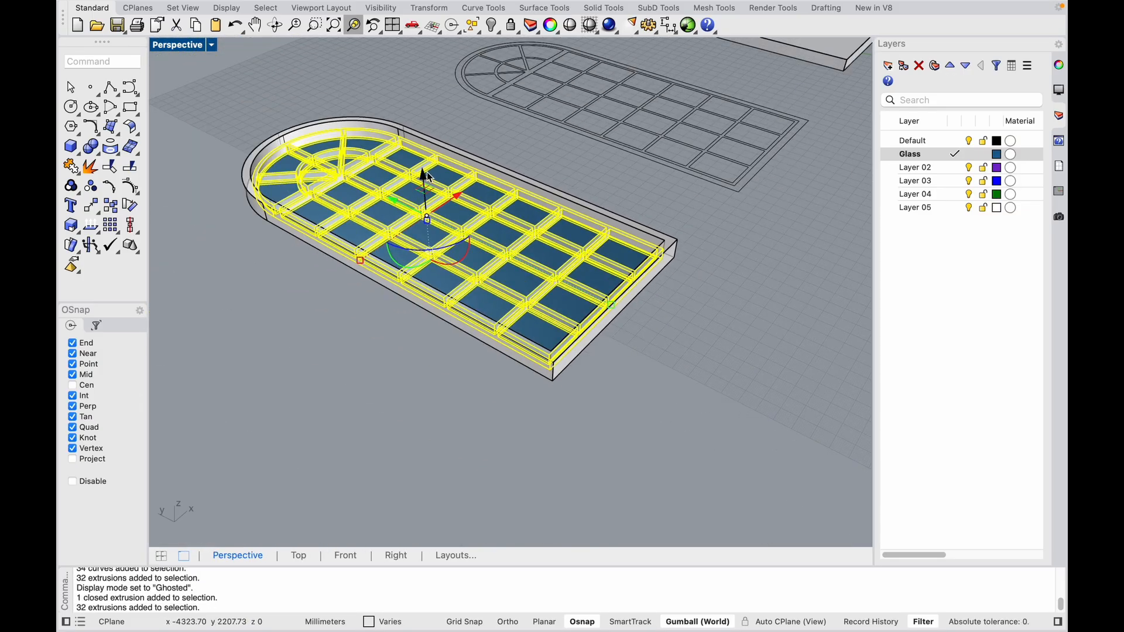
pyautogui.moveTo(425, 174); pyautogui.dragTo(431, 272)
pyautogui.scroll(2, 672, 423)
pyautogui.scroll(4, 642, 402)
pyautogui.moveTo(642, 403); pyautogui.dragTo(711, 317, button='right')
pyautogui.scroll(-2, 652, 338)
pyautogui.write('m')
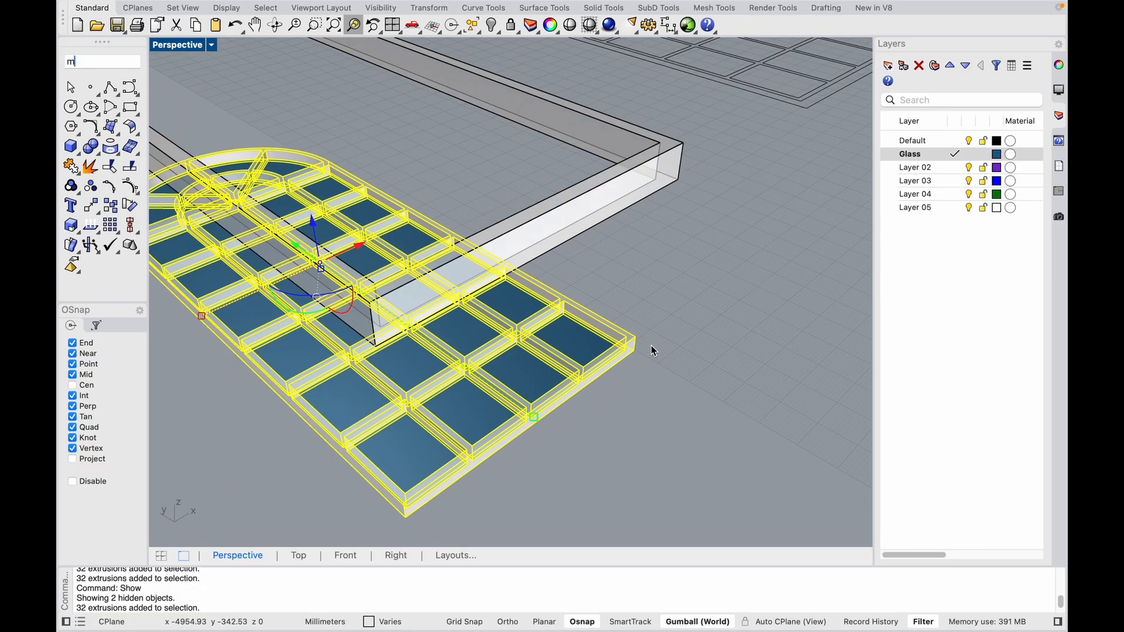
pyautogui.write('ove')
pyautogui.press('Return')
pyautogui.click(660, 335)
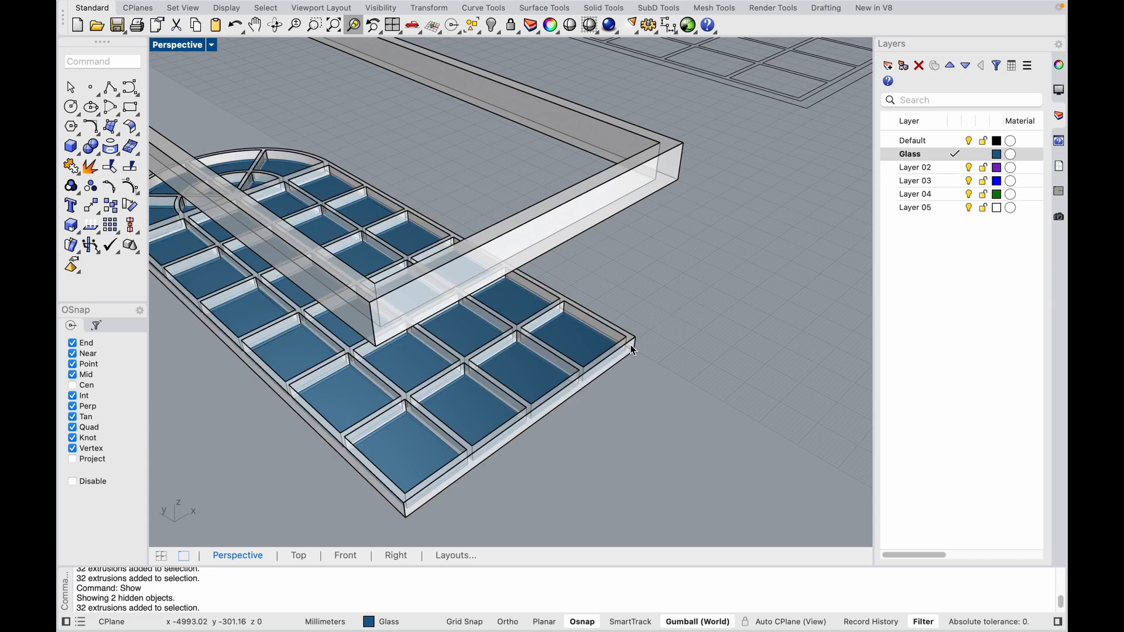
# Move only the glazing bar grid from its vertical corner edge's midpoint to the midpoint of the frame's matching inner corner edge
pyautogui.click(634, 346)
pyautogui.write('mo')
pyautogui.press('Return')
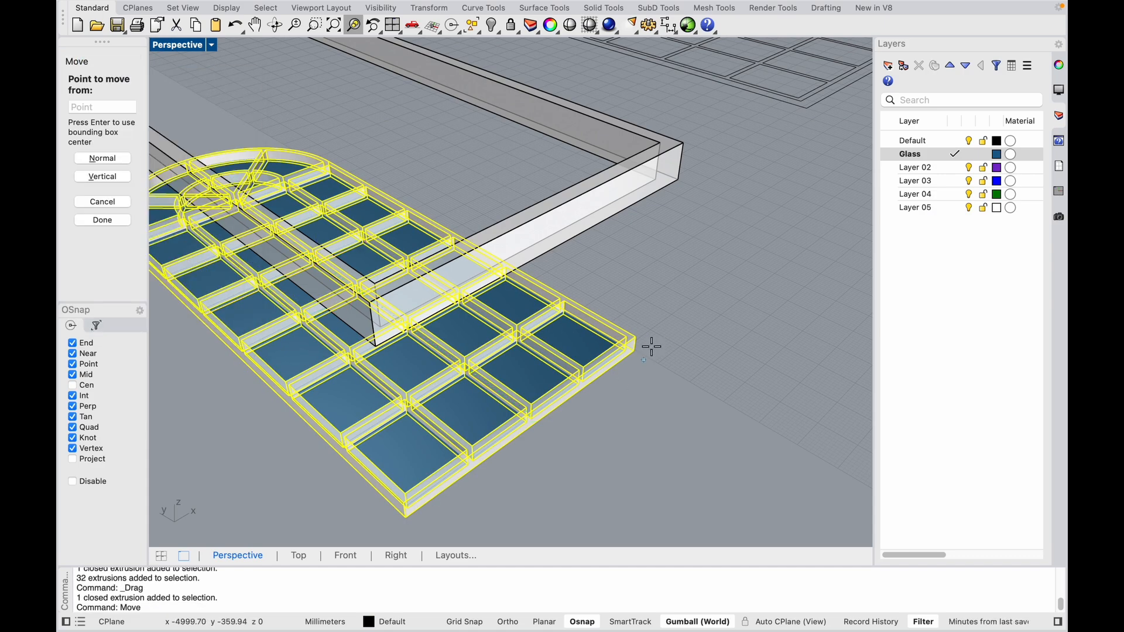
pyautogui.scroll(5, 653, 344)
pyautogui.scroll(2, 621, 345)
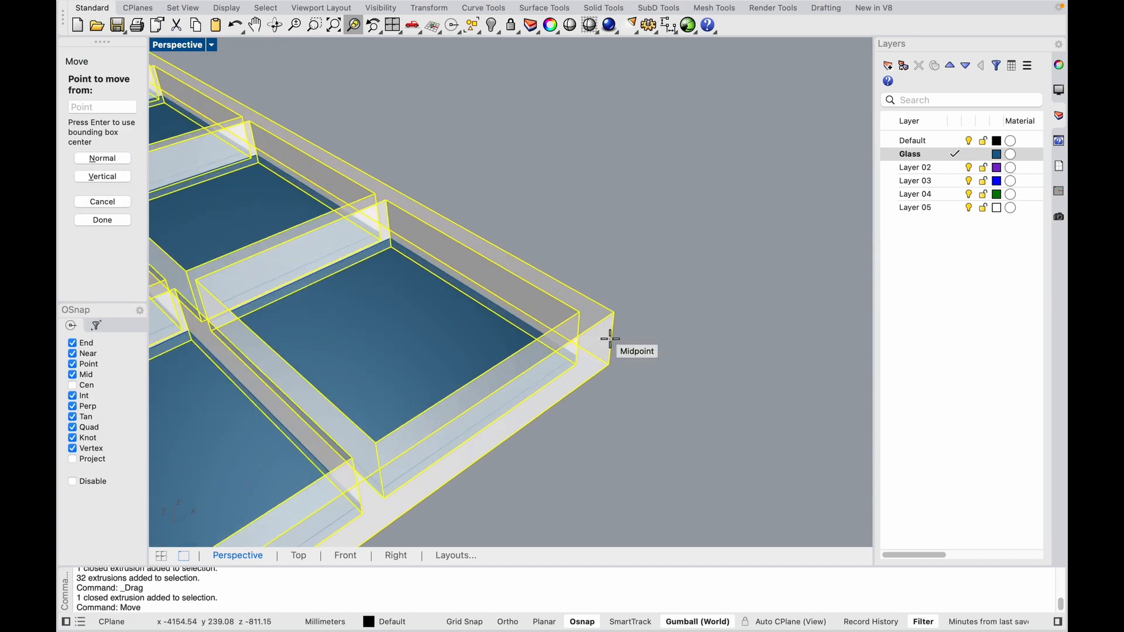
pyautogui.click(611, 338)
pyautogui.scroll(-5, 719, 405)
pyautogui.scroll(6, 683, 196)
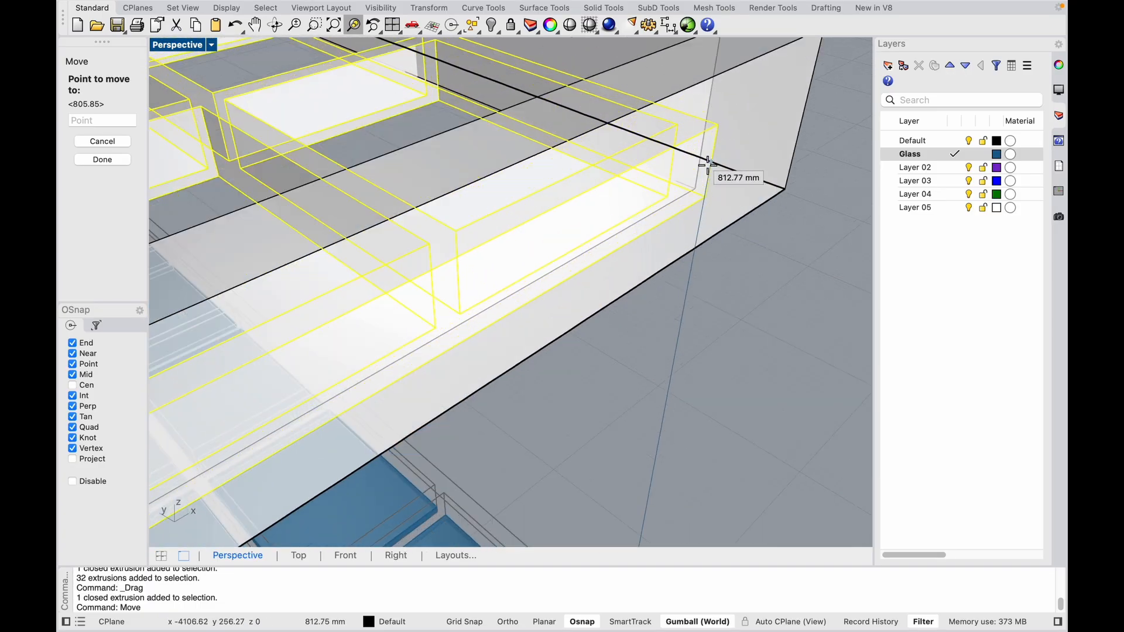
pyautogui.scroll(-5, 707, 165)
pyautogui.scroll(6, 582, 339)
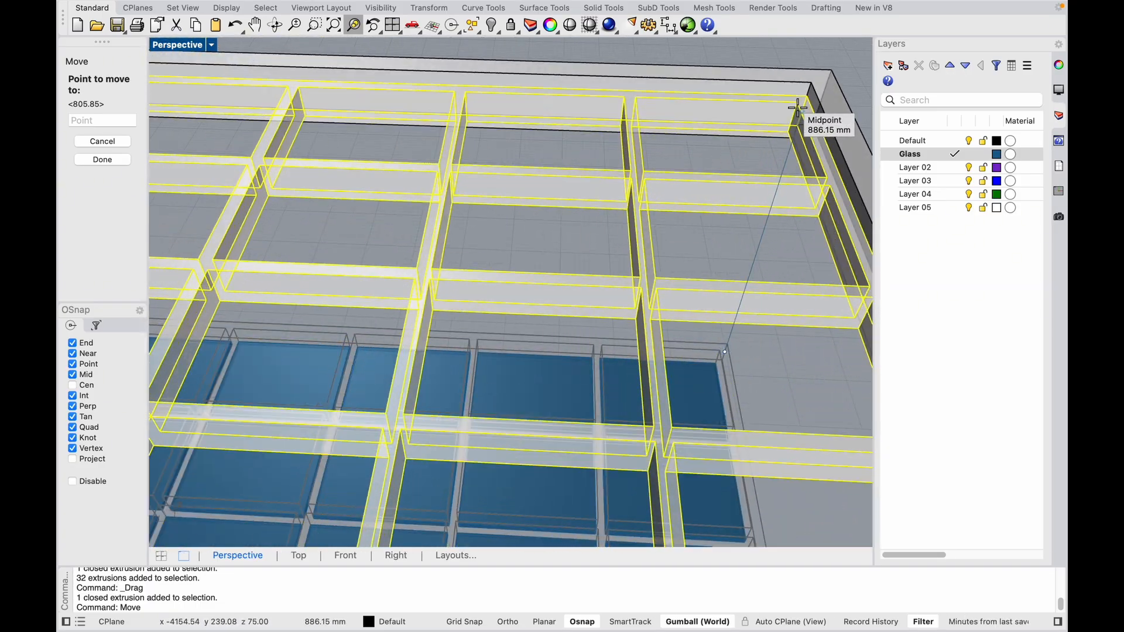
pyautogui.click(797, 108)
pyautogui.scroll(-4, 585, 214)
pyautogui.scroll(5, 580, 374)
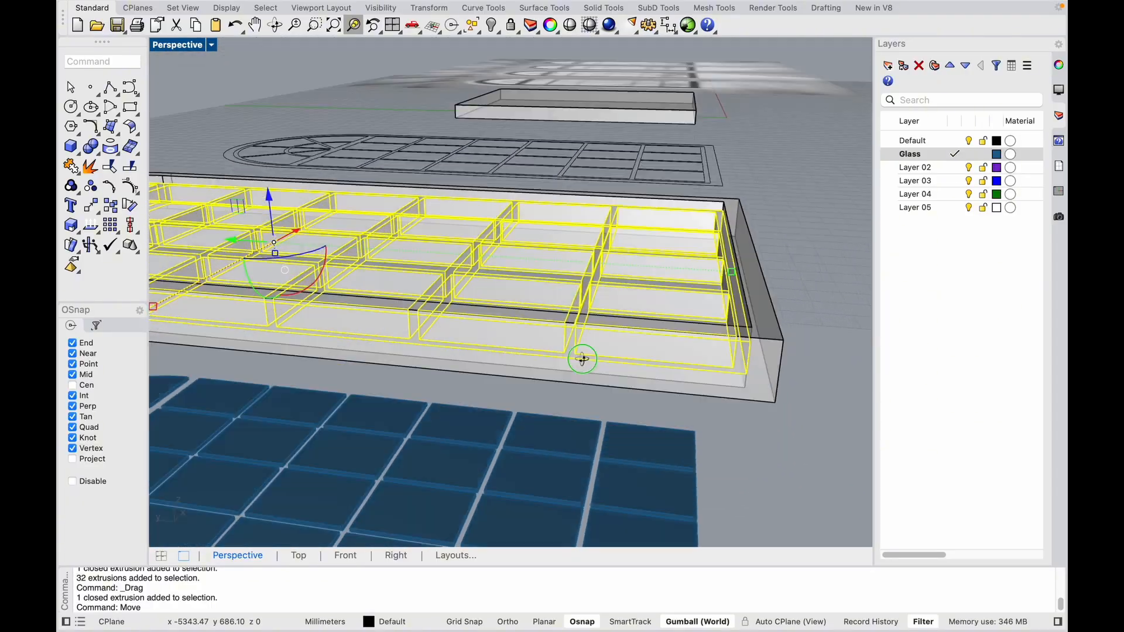
# Try to move the glass panels from a vertical corner edge to the matching inner corner edge in the frame
pyautogui.moveTo(582, 359); pyautogui.dragTo(510, 369, button='right')
pyautogui.scroll(-5, 515, 351)
pyautogui.scroll(6, 562, 451)
pyautogui.click(580, 475)
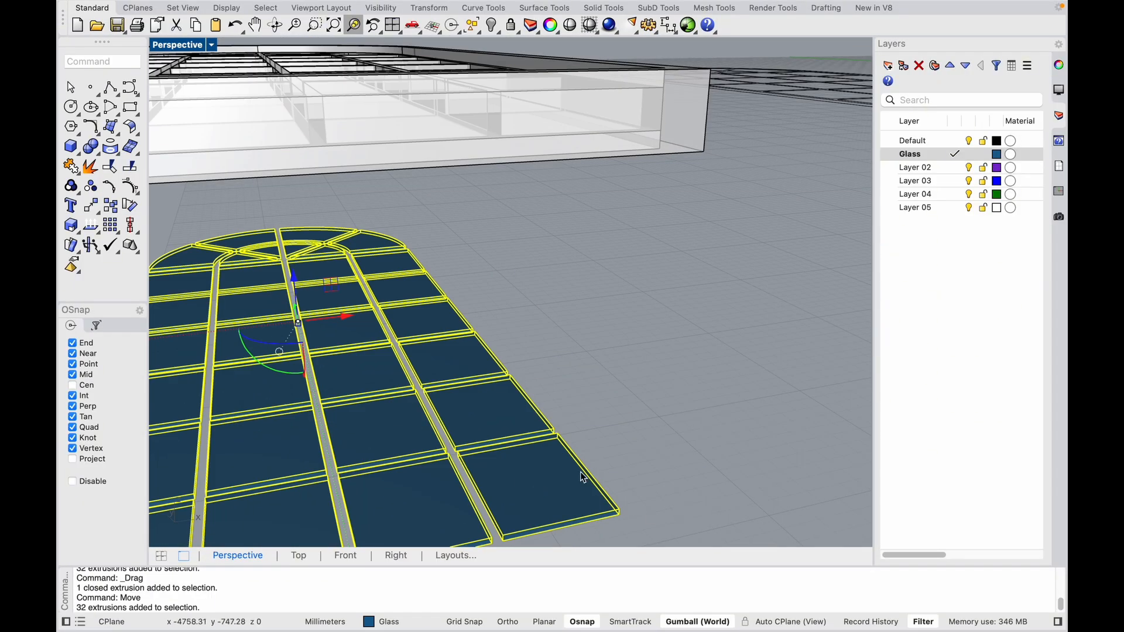
pyautogui.scroll(4, 604, 510)
pyautogui.scroll(-4, 629, 513)
pyautogui.write('move')
pyautogui.press('Return')
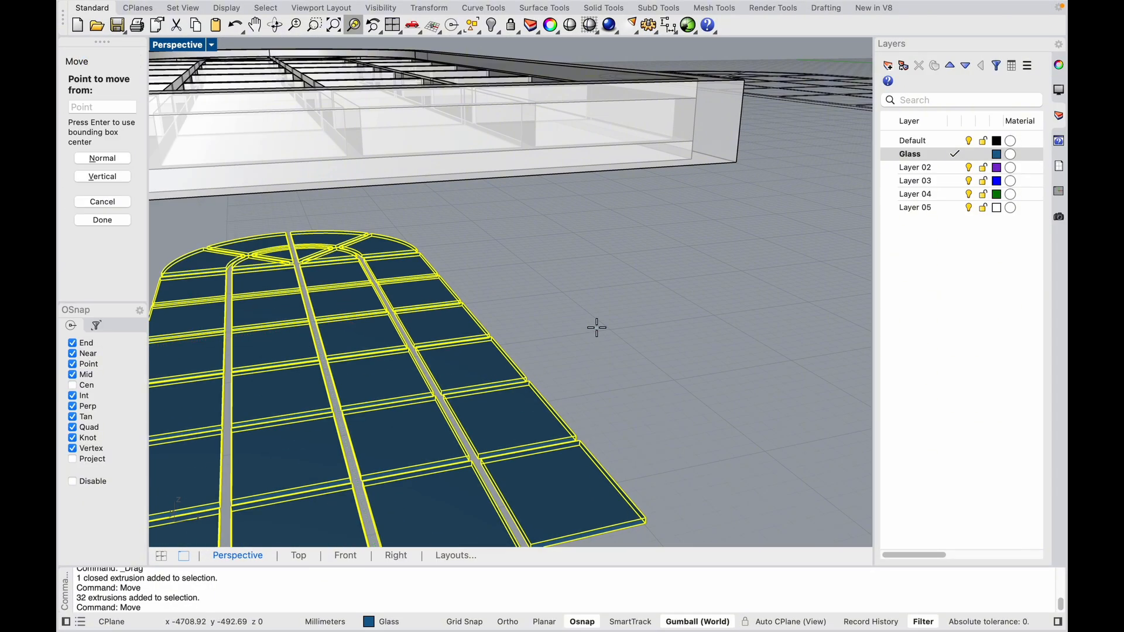
pyautogui.moveTo(597, 328); pyautogui.dragTo(614, 448, button='right')
pyautogui.scroll(4, 626, 319)
pyautogui.scroll(-3, 634, 322)
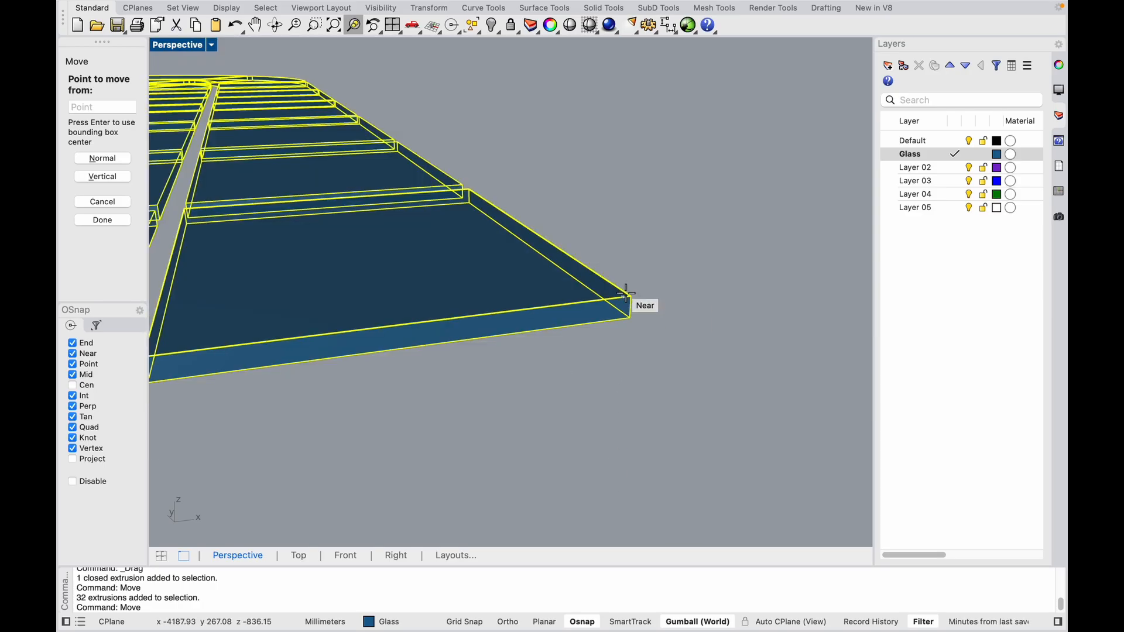
pyautogui.click(633, 305)
pyautogui.scroll(-6, 638, 340)
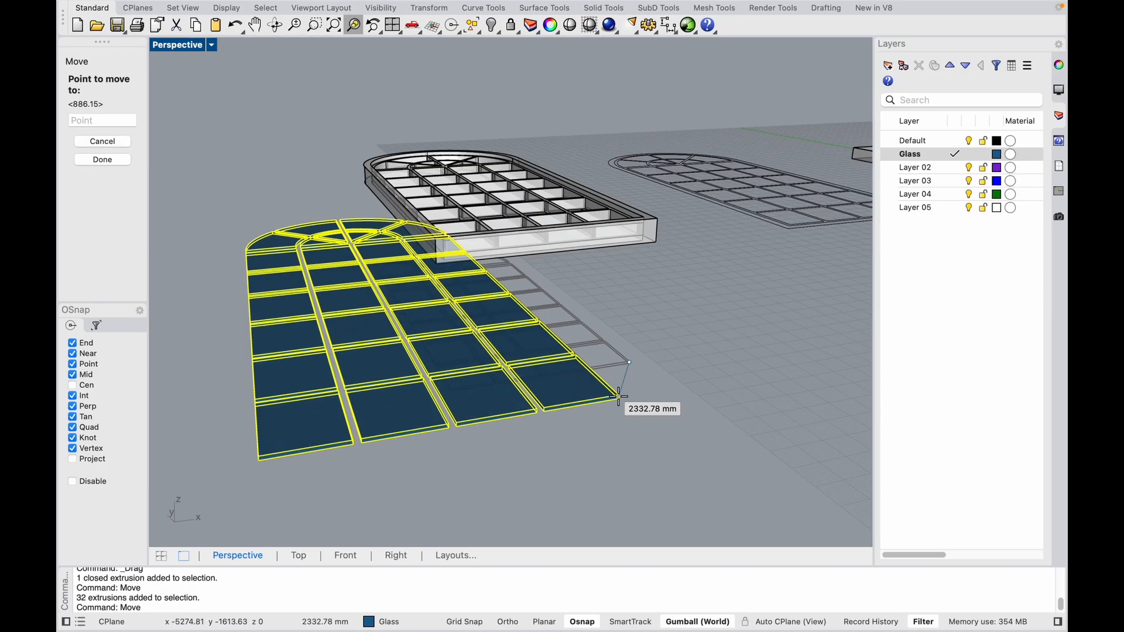
pyautogui.scroll(5, 632, 321)
pyautogui.scroll(5, 636, 268)
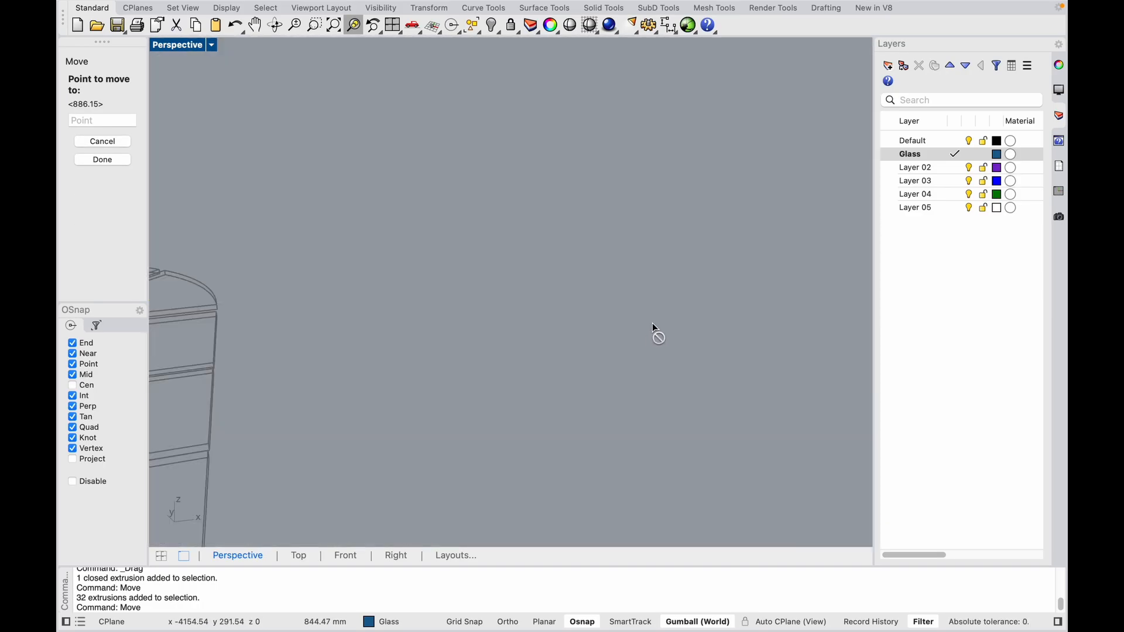
pyautogui.scroll(-3, 652, 328)
pyautogui.click(690, 256)
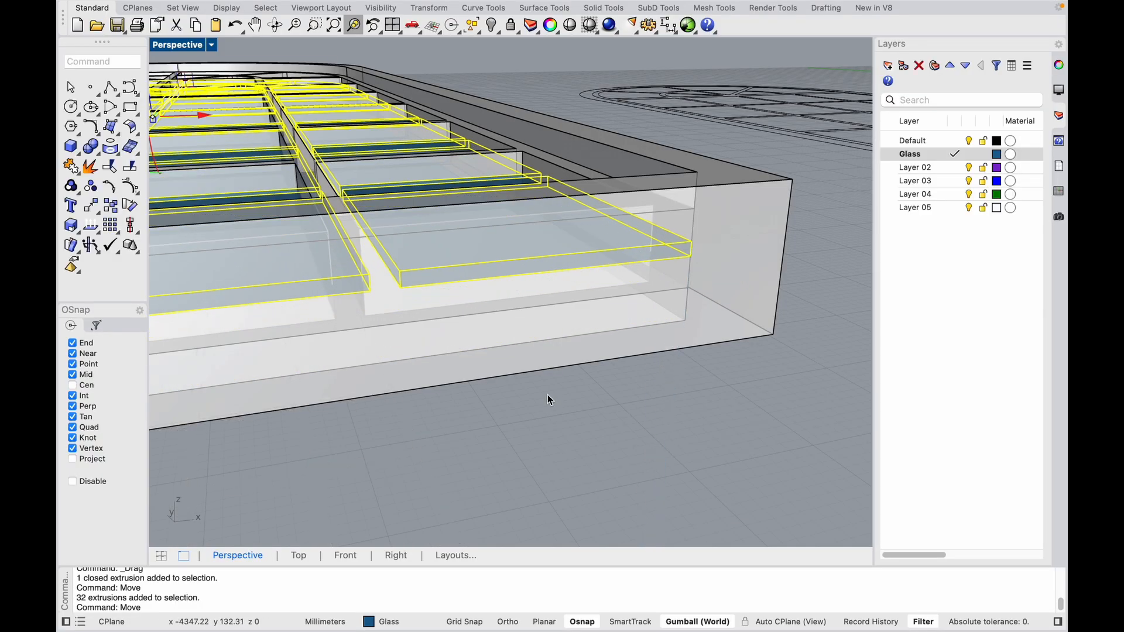
# Examine how deep the glass panels sit inside the frame, from the side and from above
pyautogui.scroll(-6, 547, 395)
pyautogui.scroll(8, 545, 387)
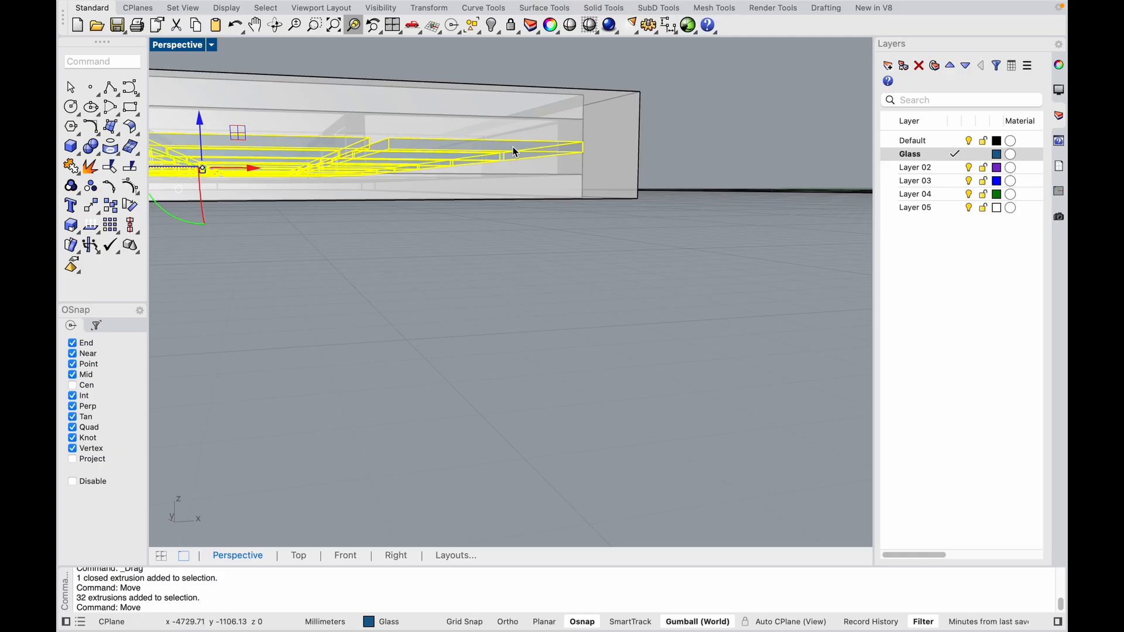
pyautogui.moveTo(521, 145); pyautogui.dragTo(518, 223, button='right')
pyautogui.scroll(-5, 509, 243)
pyautogui.click(537, 178)
pyautogui.scroll(-4, 480, 231)
pyautogui.scroll(4, 444, 226)
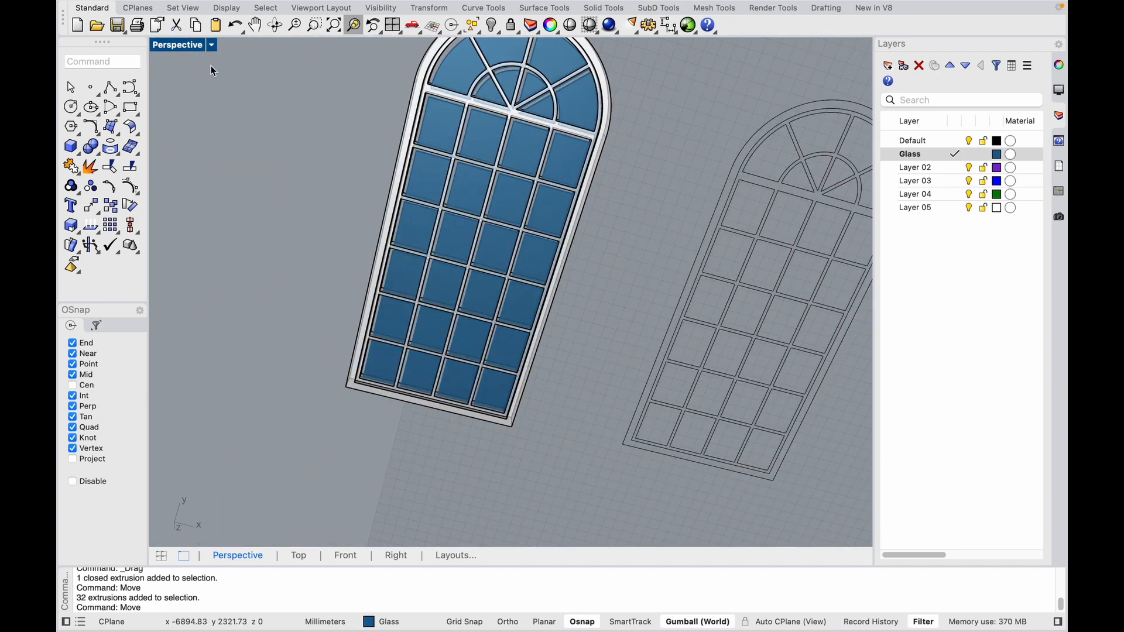
# Set the Perspective viewport to Shaded display and inspect the glass within the pane openings
pyautogui.click(211, 45)
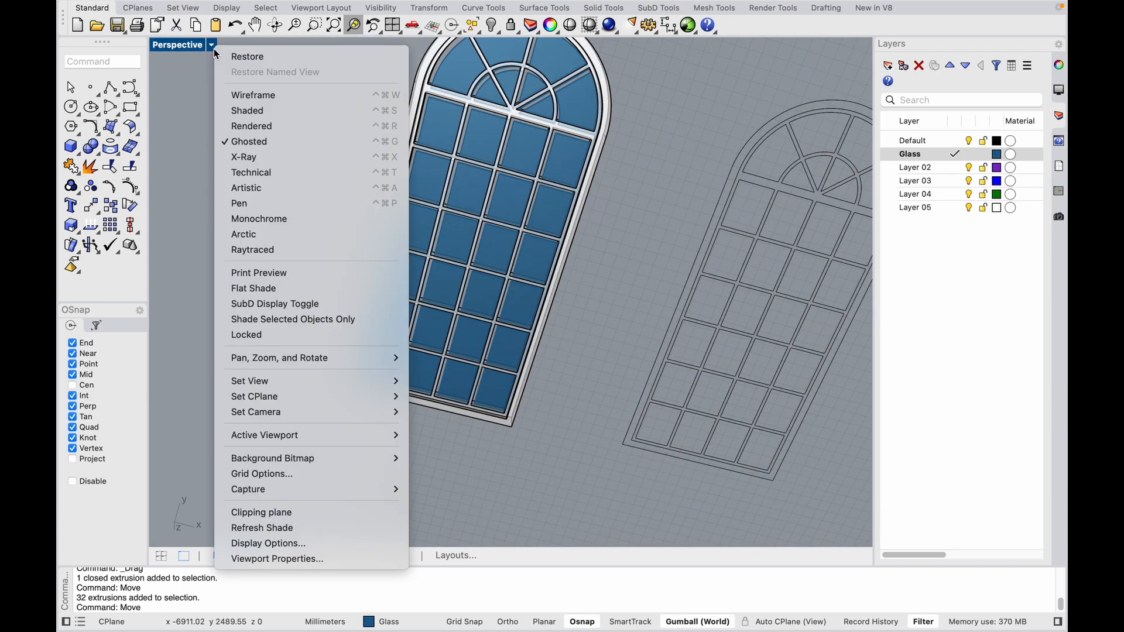
pyautogui.click(263, 112)
pyautogui.scroll(5, 498, 252)
pyautogui.scroll(-5, 458, 227)
pyautogui.scroll(5, 469, 234)
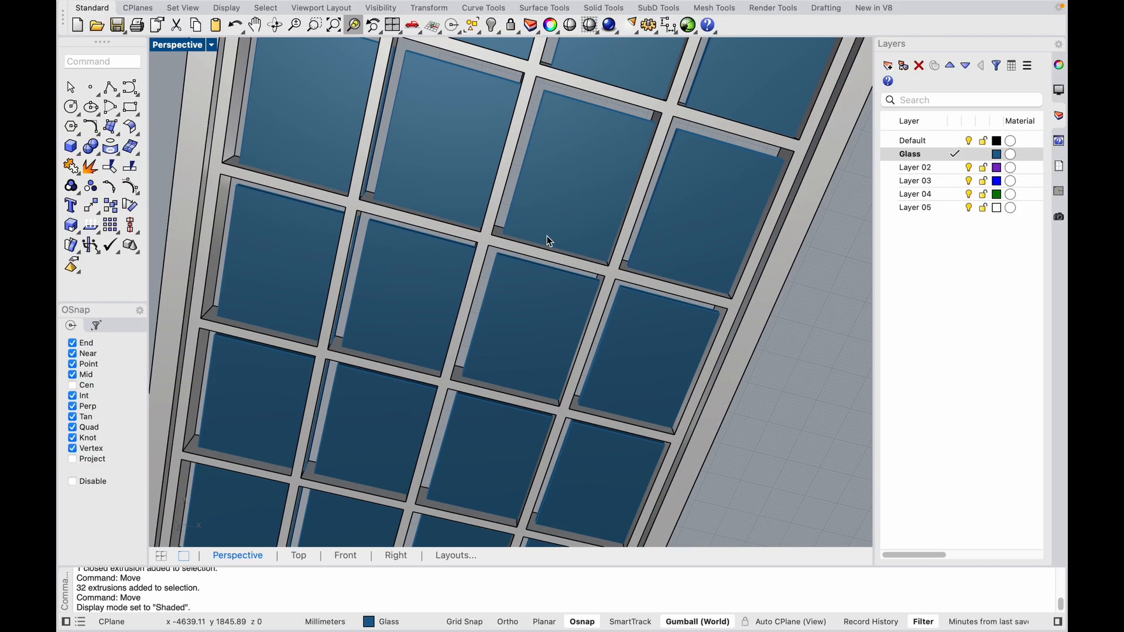
pyautogui.click(538, 221)
pyautogui.scroll(-5, 538, 220)
pyautogui.click(704, 174)
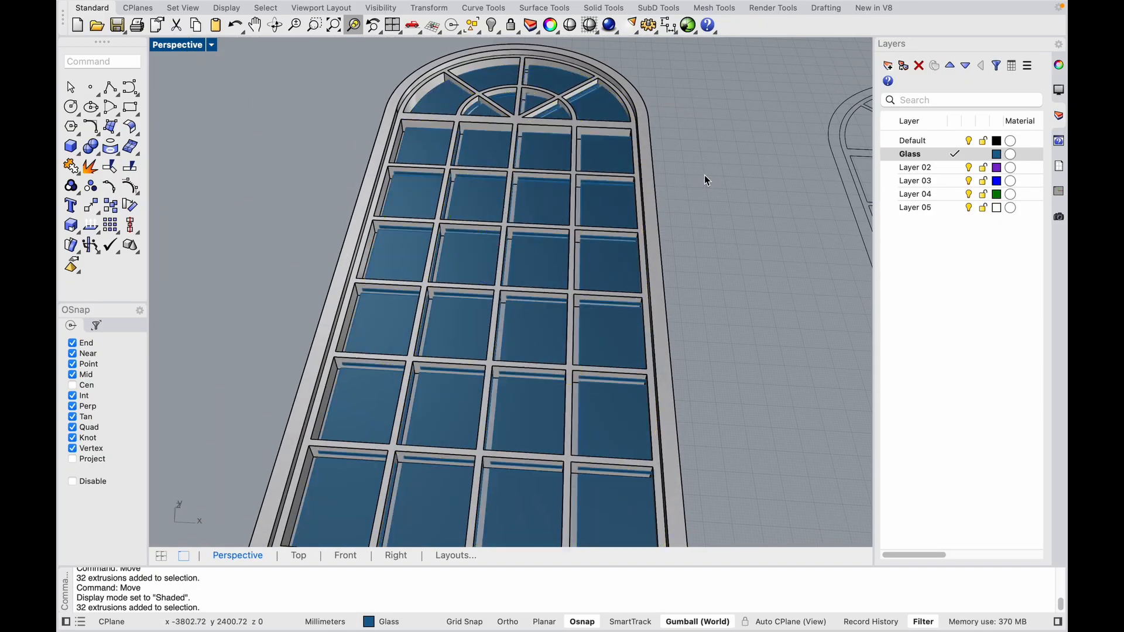
# Select the glass panels, check their height at the frame corner and undo their last move
pyautogui.scroll(8, 705, 175)
pyautogui.click(619, 213)
pyautogui.scroll(-6, 589, 178)
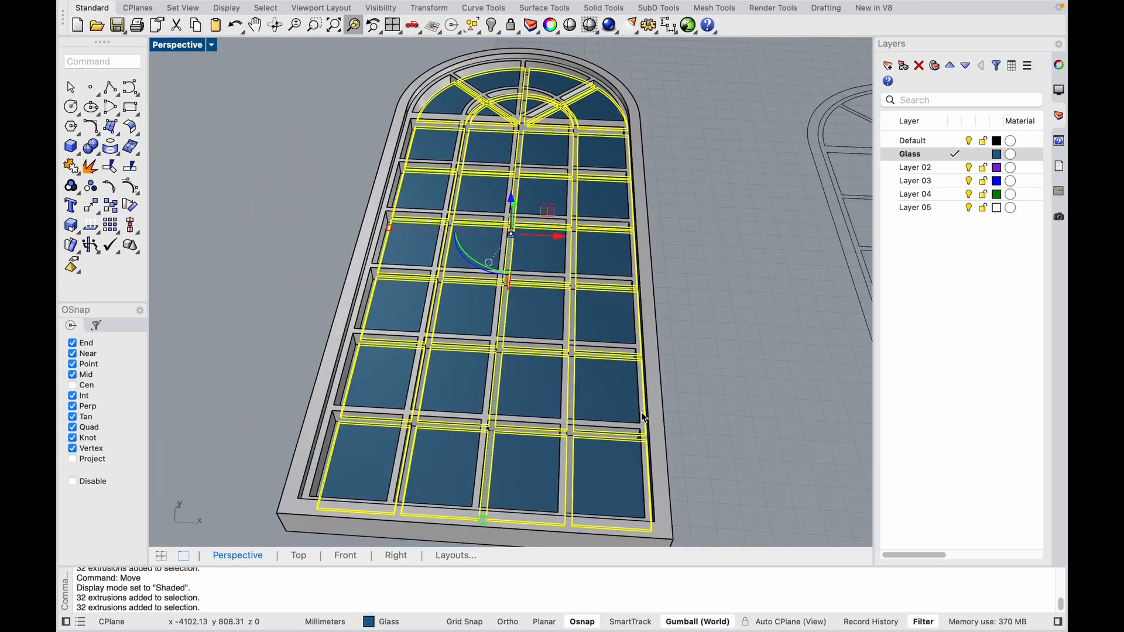
pyautogui.scroll(8, 627, 359)
pyautogui.moveTo(578, 321); pyautogui.dragTo(584, 311, button='right')
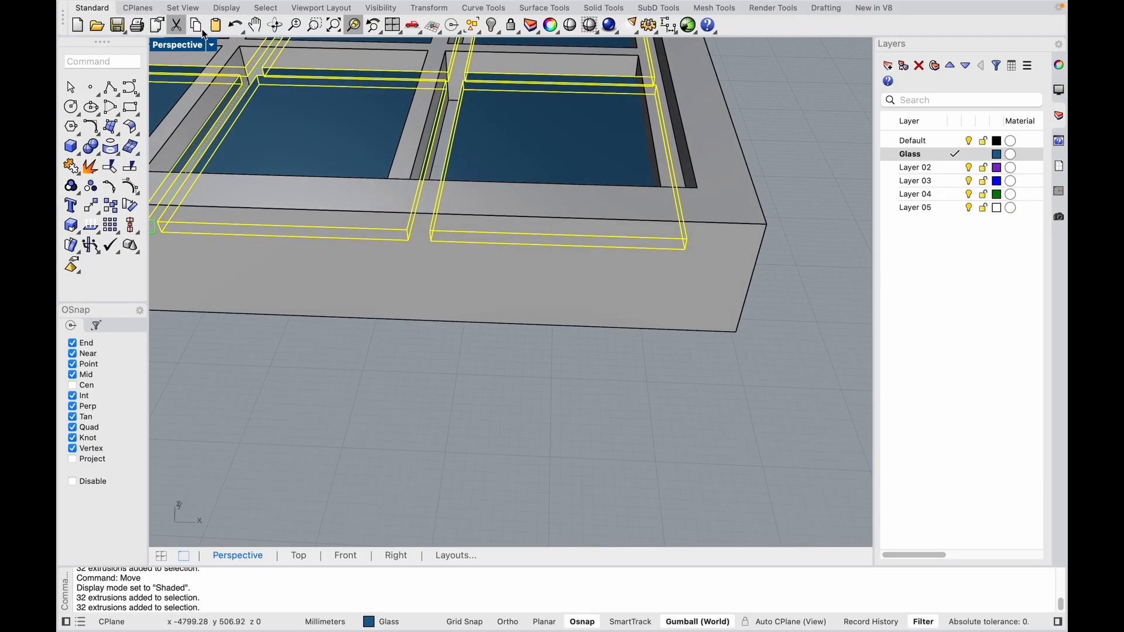
pyautogui.click(212, 47)
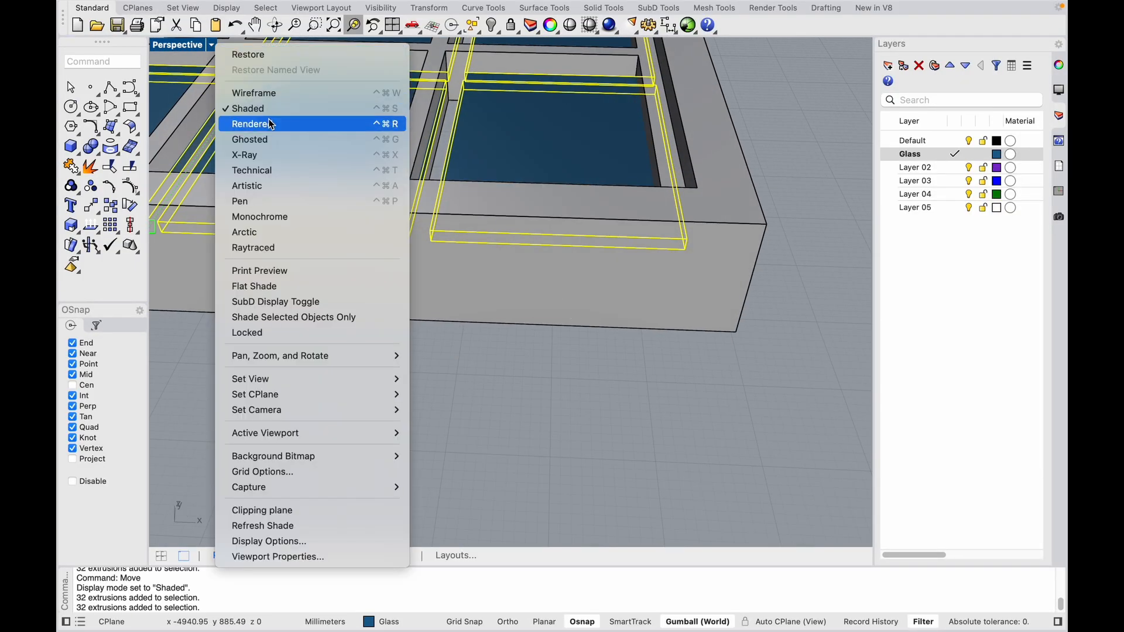
pyautogui.click(587, 508)
pyautogui.scroll(-5, 591, 373)
pyautogui.press('super+z')
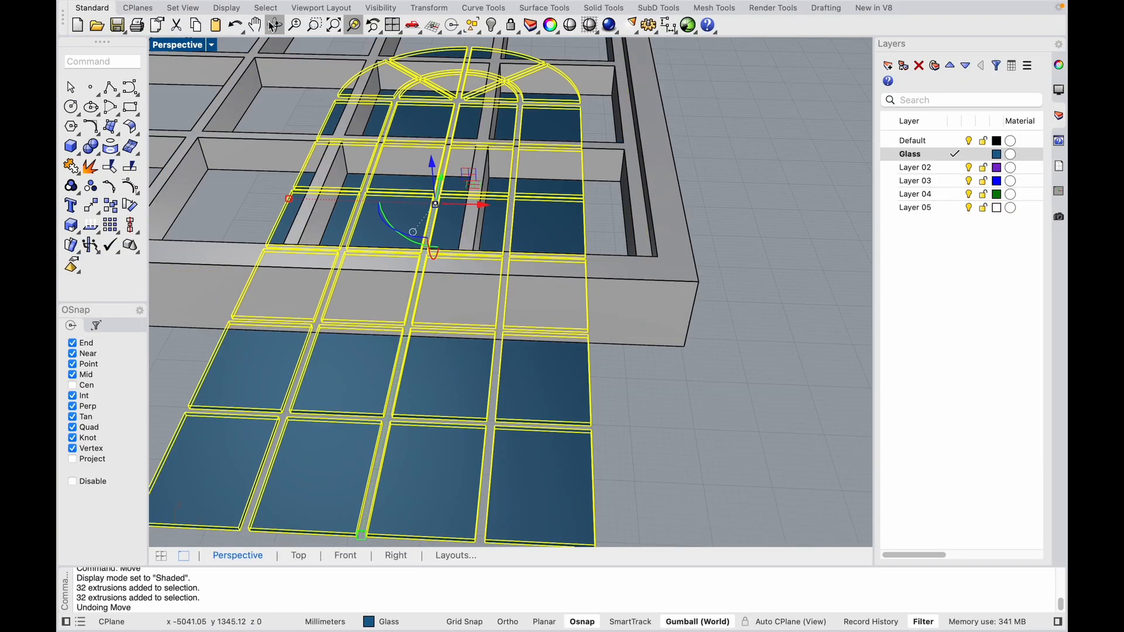
pyautogui.click(212, 50)
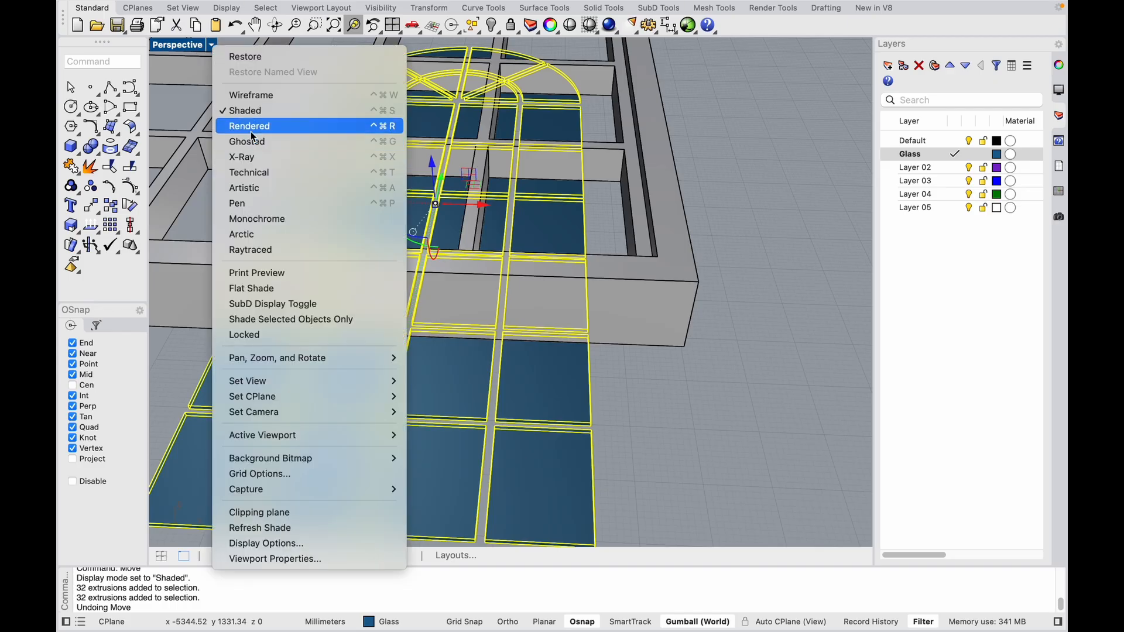
pyautogui.click(683, 404)
# Move the glass panels from the midpoint of their vertical corner edge to the midpoint of the corner pane opening's matching vertical edge
pyautogui.scroll(-5, 395, 273)
pyautogui.moveTo(395, 274); pyautogui.dragTo(430, 316, button='right')
pyautogui.scroll(6, 500, 326)
pyautogui.write('move')
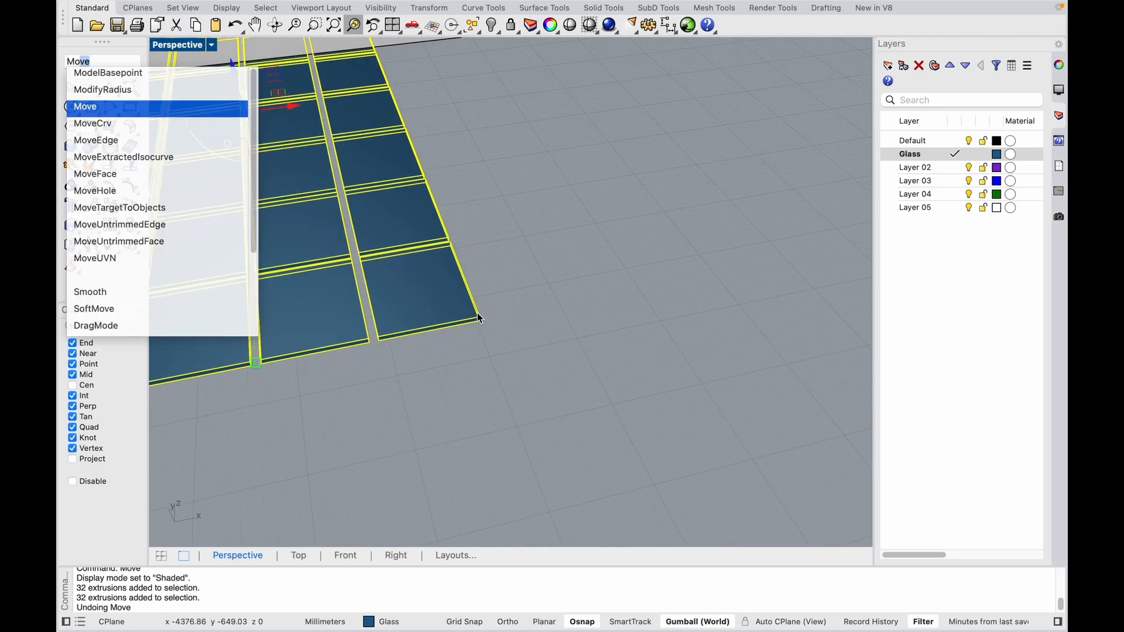
pyautogui.press('Return')
pyautogui.scroll(6, 515, 322)
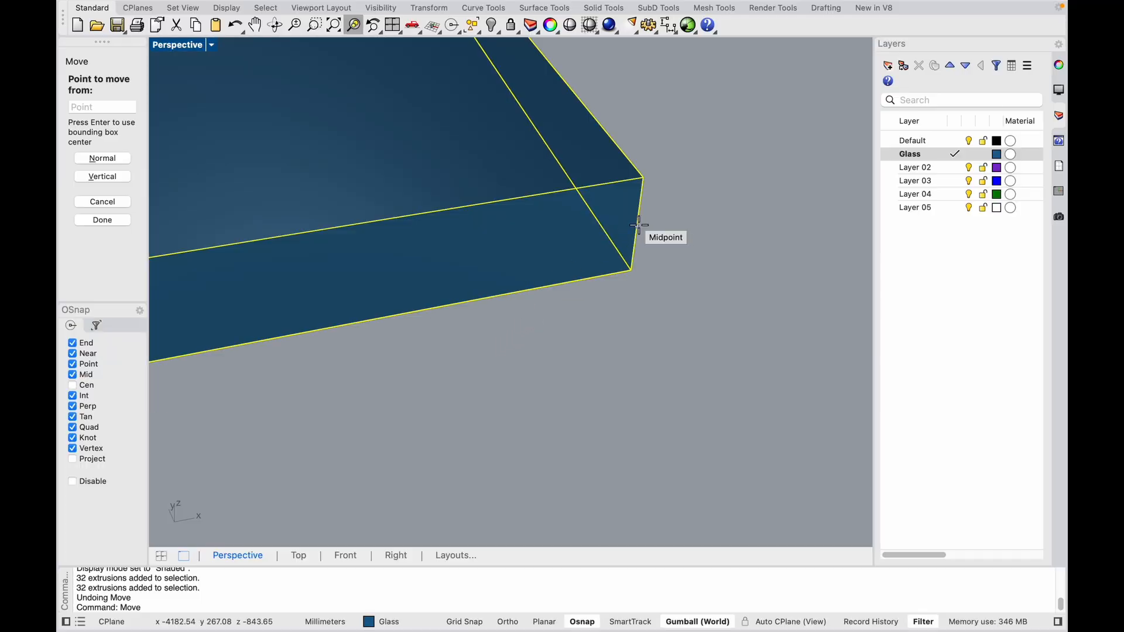
pyautogui.click(639, 225)
pyautogui.scroll(-10, 614, 363)
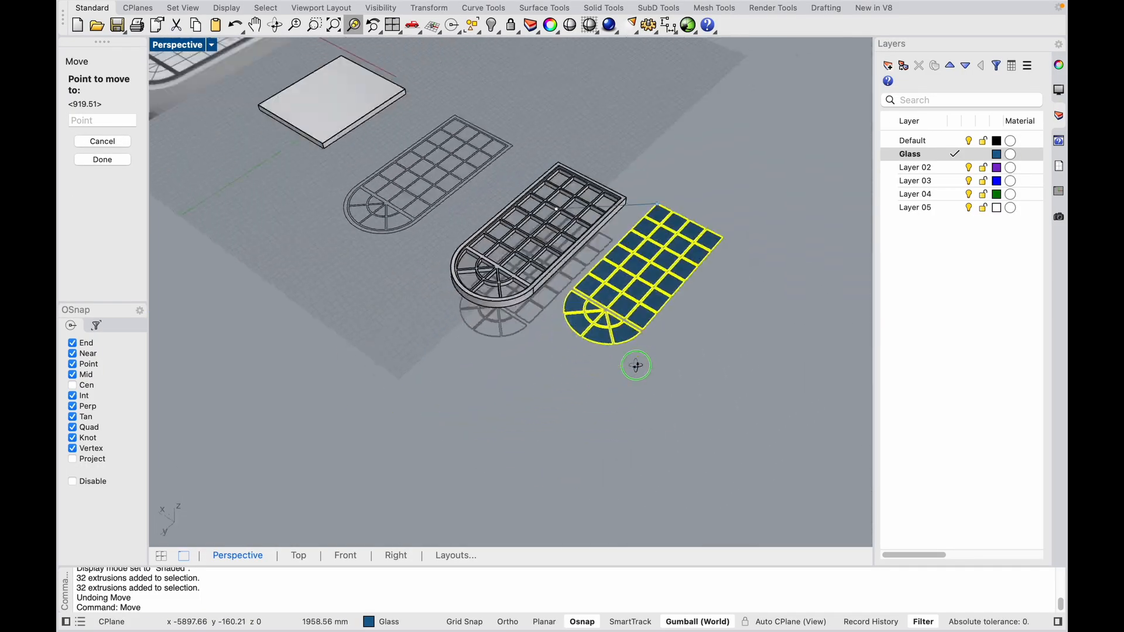
pyautogui.moveTo(636, 366)
pyautogui.mouseDown(button='right')
pyautogui.moveTo(527, 370)
pyautogui.moveTo(648, 359)
pyautogui.mouseUp(button='right')
pyautogui.scroll(5, 481, 234)
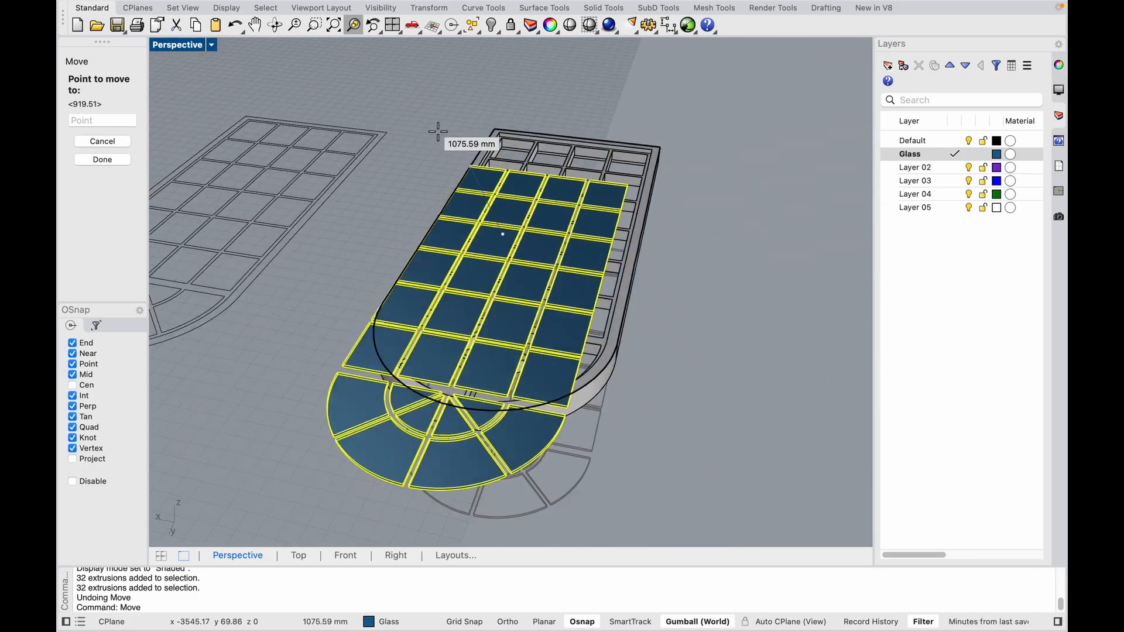
pyautogui.scroll(8, 438, 132)
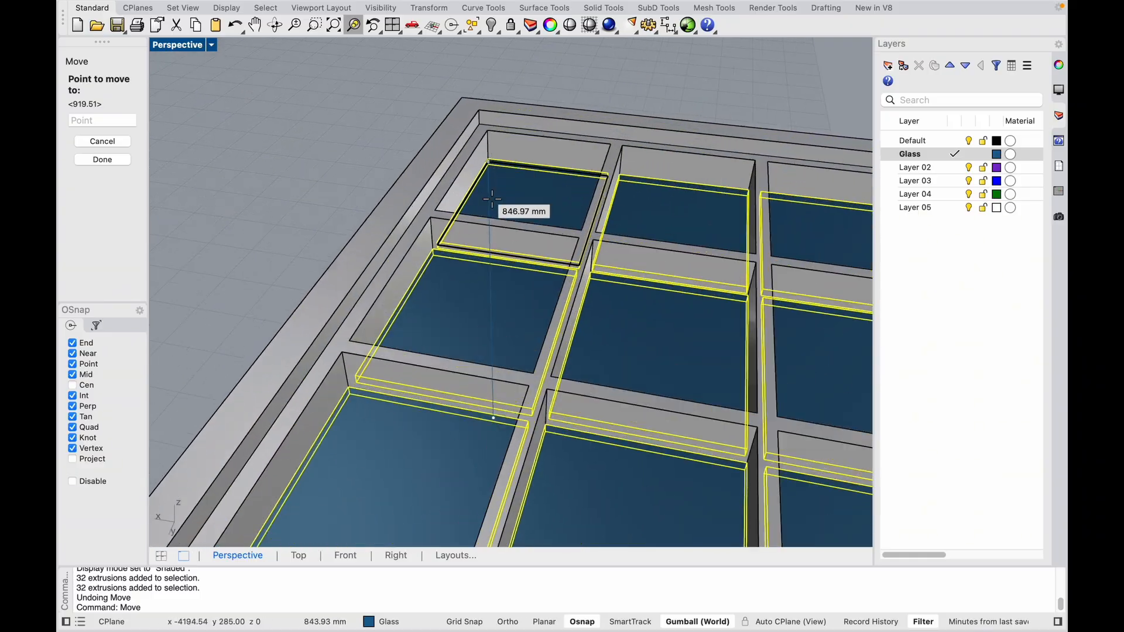
pyautogui.scroll(2, 492, 199)
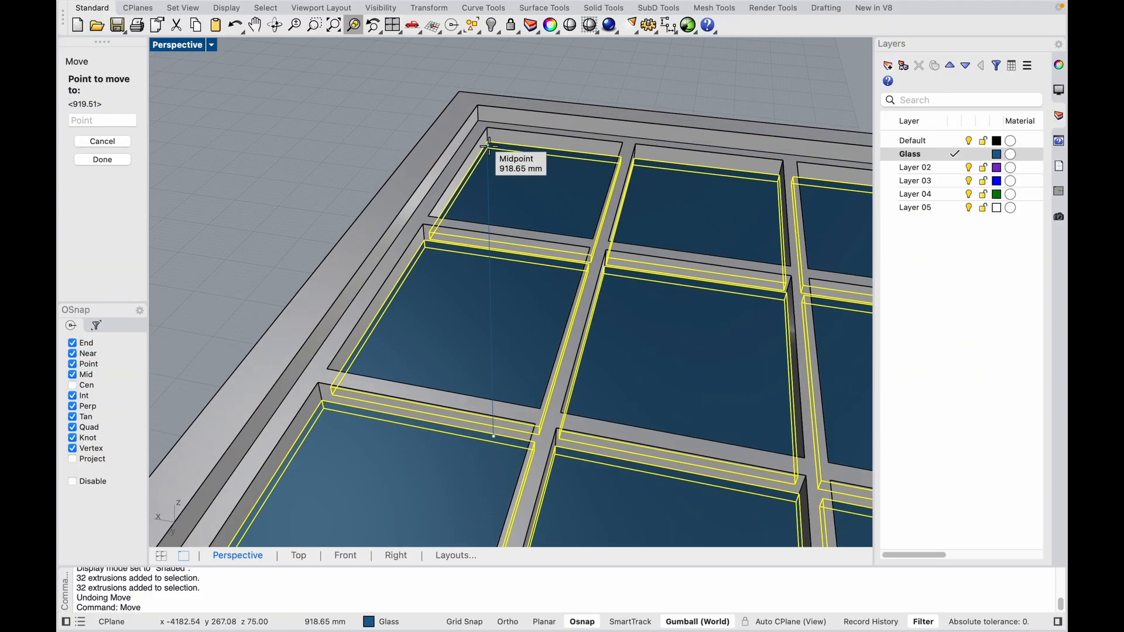
pyautogui.click(489, 145)
# Set the Top viewport to Shaded display and check the assembled window against the flat outline drawing
pyautogui.scroll(10, 492, 175)
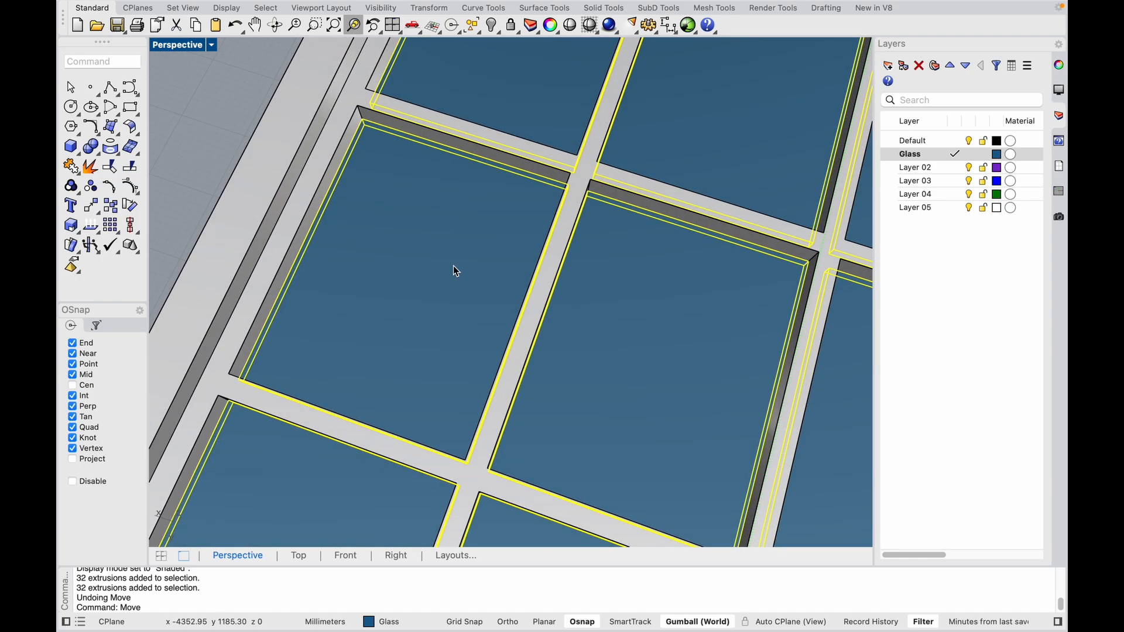
pyautogui.scroll(-12, 462, 261)
pyautogui.moveTo(578, 393); pyautogui.dragTo(325, 441, button='right')
pyautogui.click(325, 440)
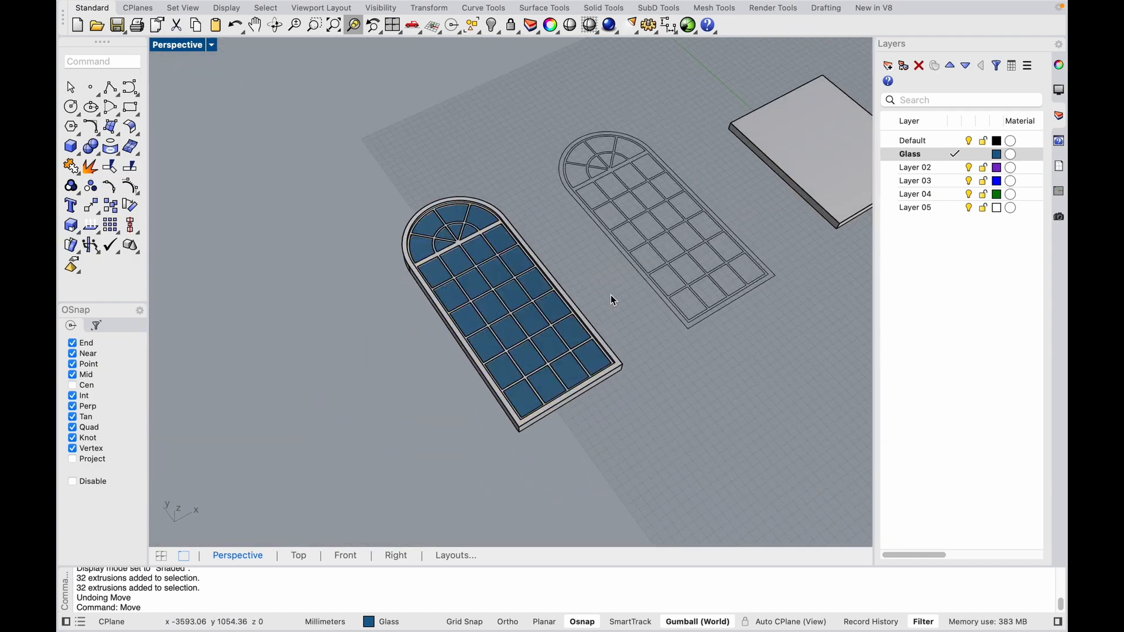
pyautogui.moveTo(610, 294); pyautogui.dragTo(328, 497, button='right')
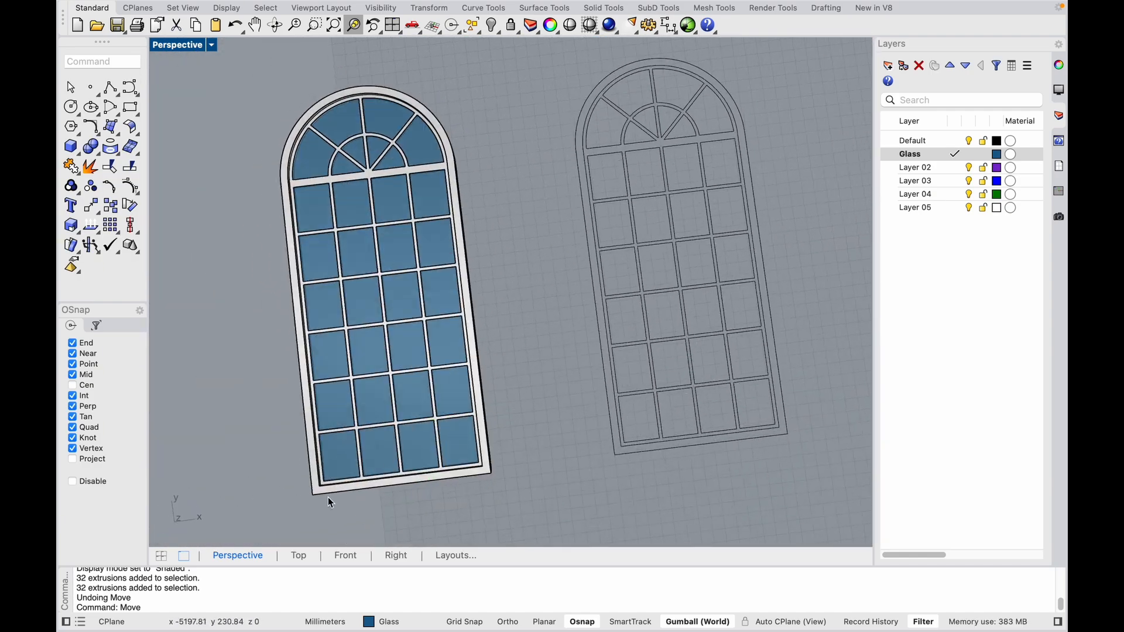
pyautogui.click(299, 555)
pyautogui.scroll(-3, 594, 279)
pyautogui.scroll(4, 528, 245)
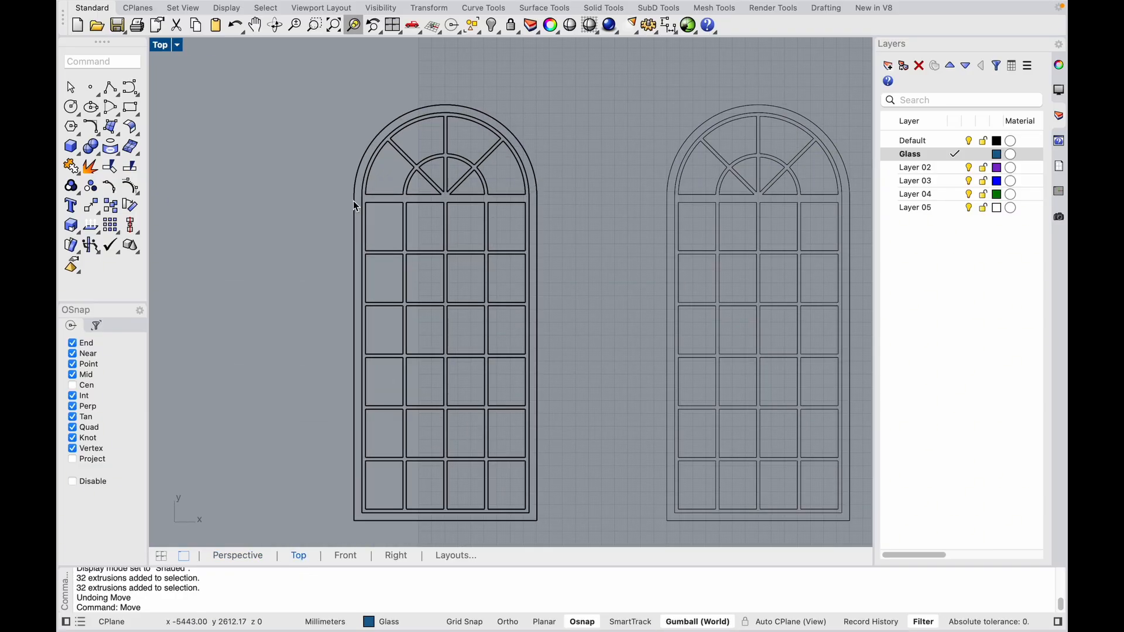
pyautogui.click(176, 46)
pyautogui.click(233, 108)
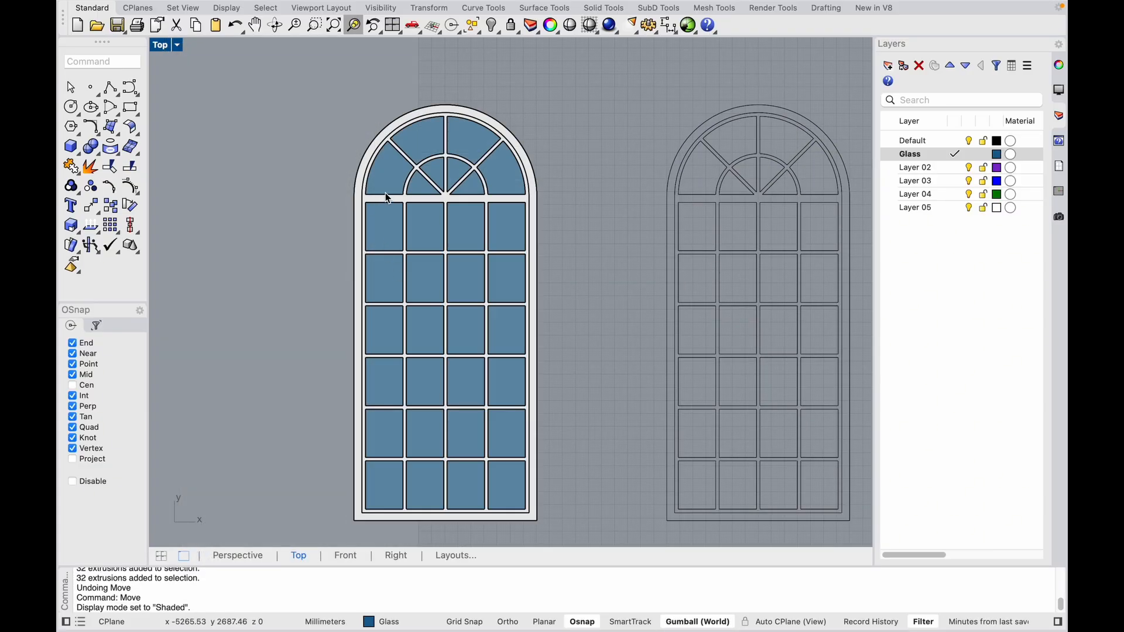
pyautogui.scroll(3, 391, 176)
pyautogui.scroll(-2, 413, 158)
pyautogui.scroll(-3, 472, 220)
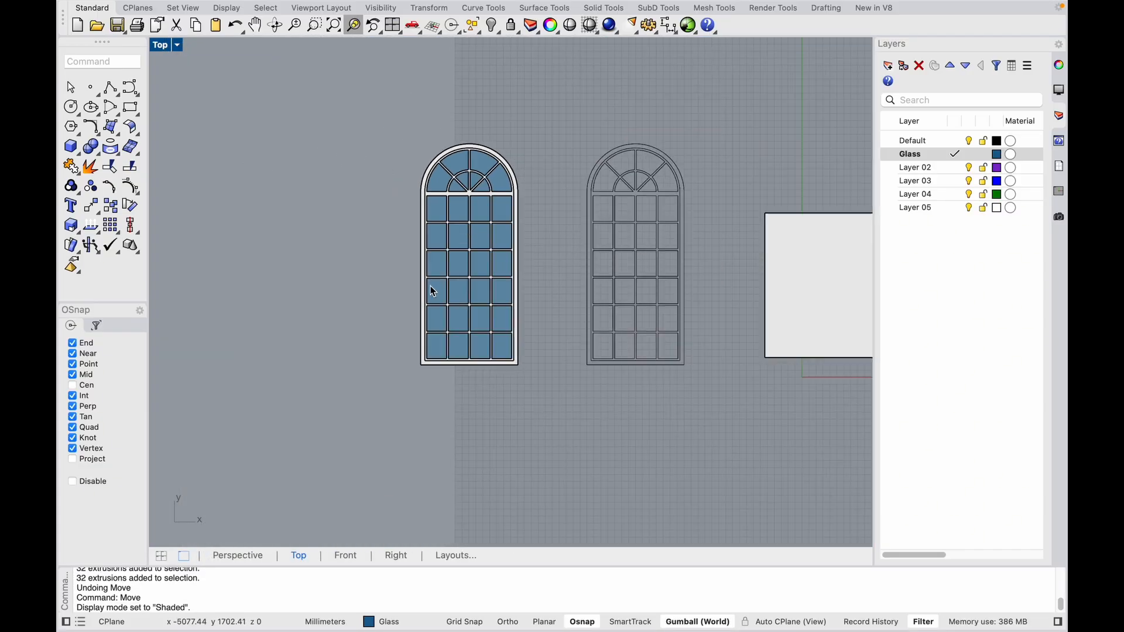
# Select the complete window in the Perspective viewport and rotate it 90 degrees around the X axis
pyautogui.click(236, 557)
pyautogui.moveTo(318, 507); pyautogui.dragTo(342, 335, button='right')
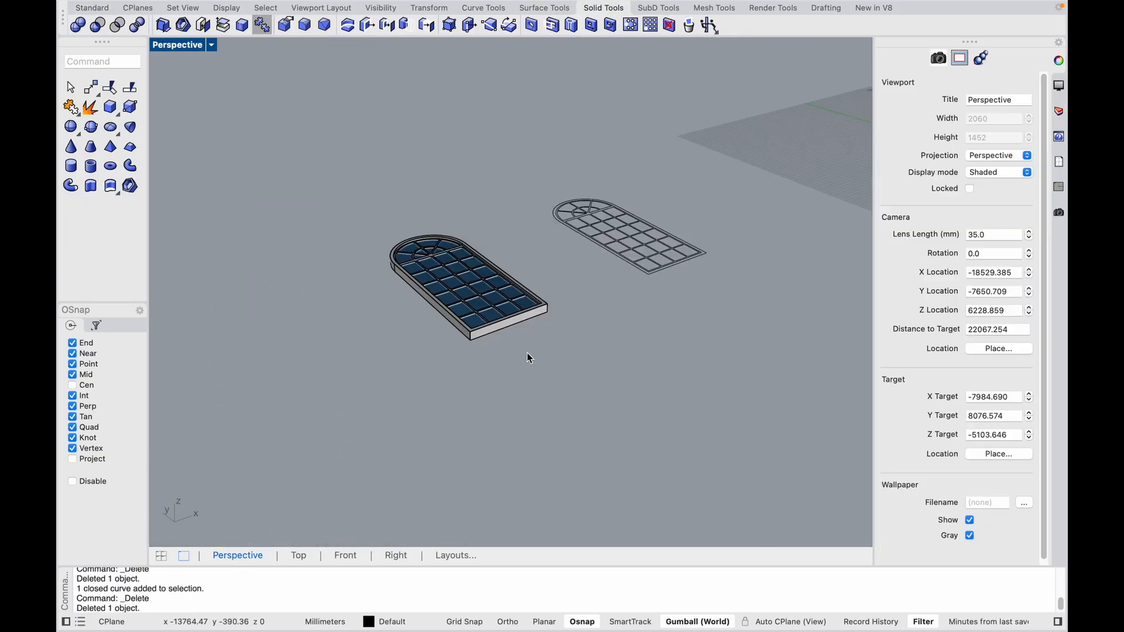
pyautogui.moveTo(527, 353); pyautogui.dragTo(403, 353, button='right')
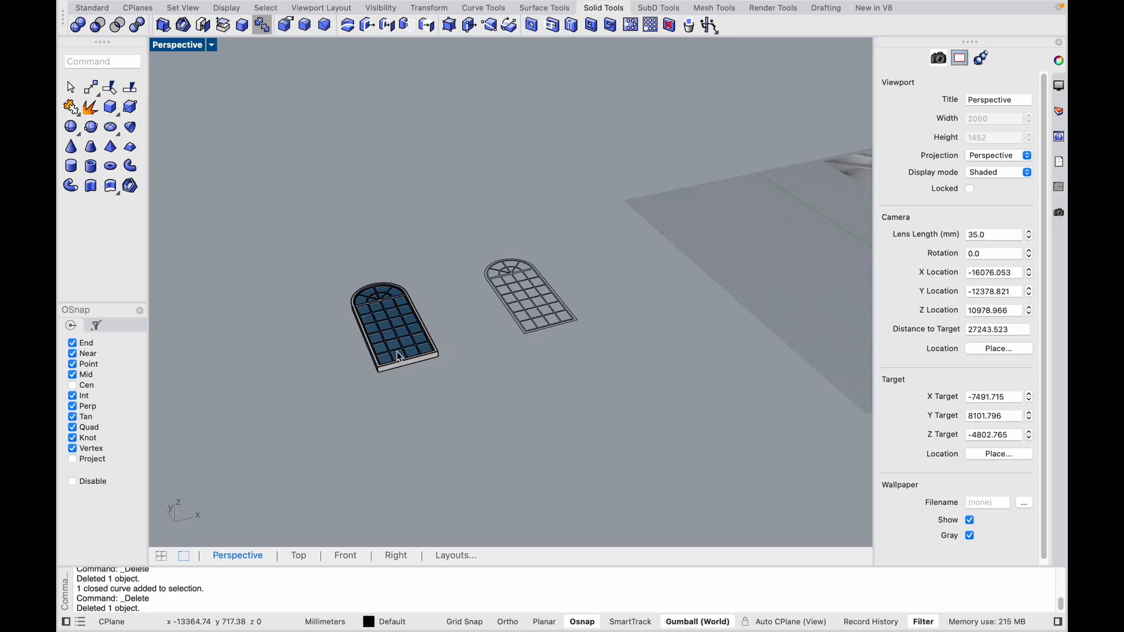
pyautogui.scroll(-5, 396, 352)
pyautogui.scroll(5, 420, 298)
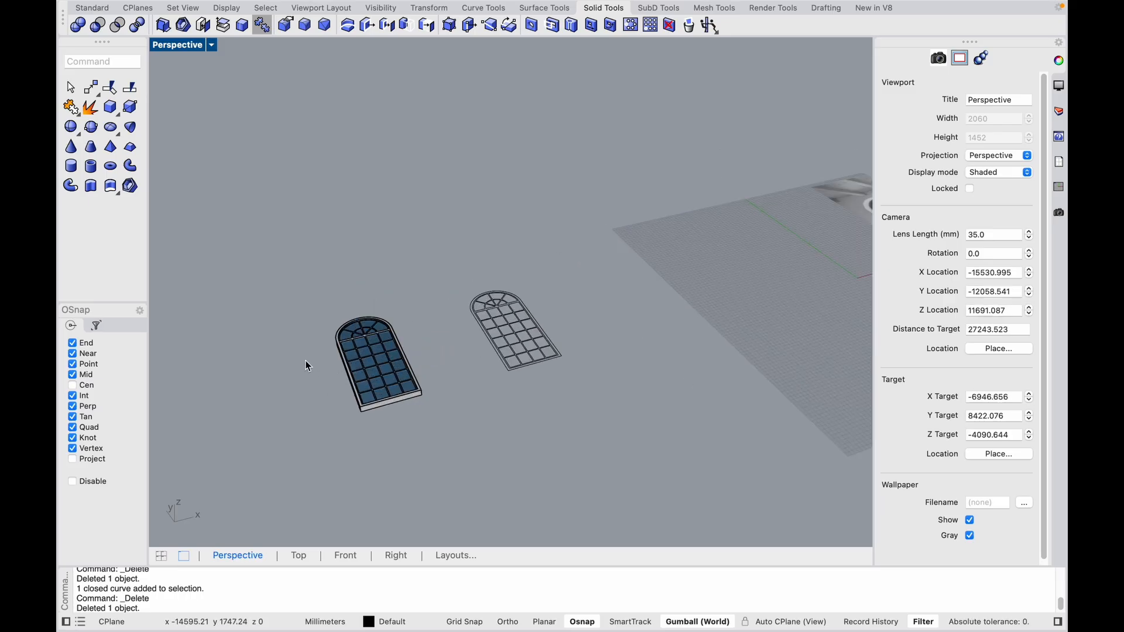
pyautogui.scroll(5, 391, 428)
pyautogui.moveTo(391, 428); pyautogui.dragTo(382, 363, button='right')
pyautogui.click(385, 349)
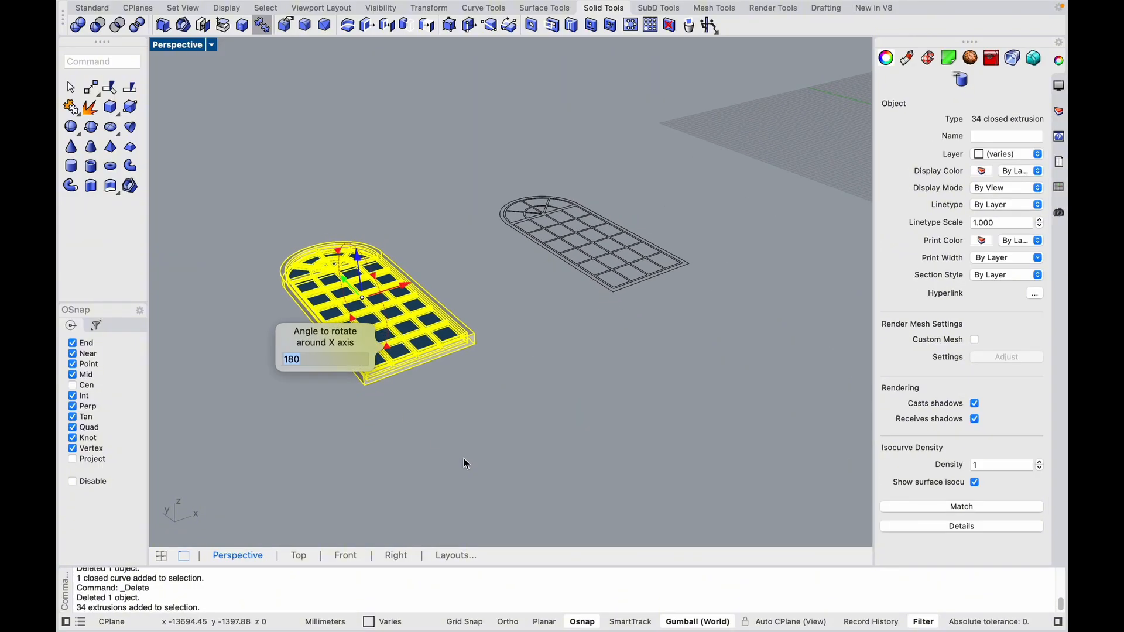
pyautogui.write('90')
pyautogui.press('Return')
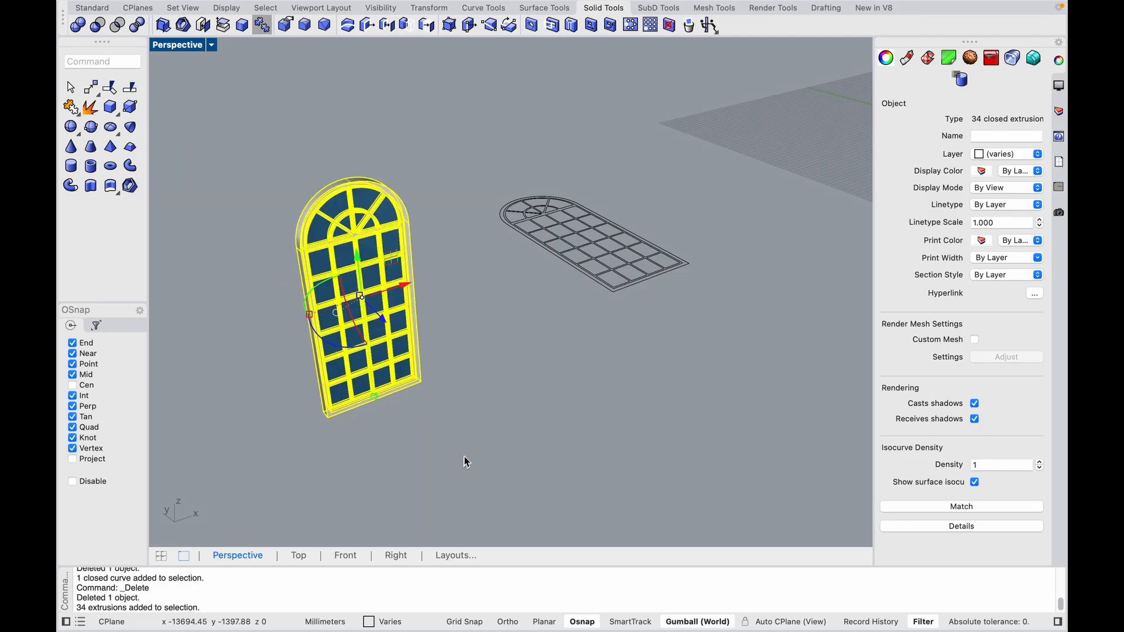
# Move the upright window straight up and deselect it
pyautogui.moveTo(465, 459); pyautogui.dragTo(481, 394, button='right')
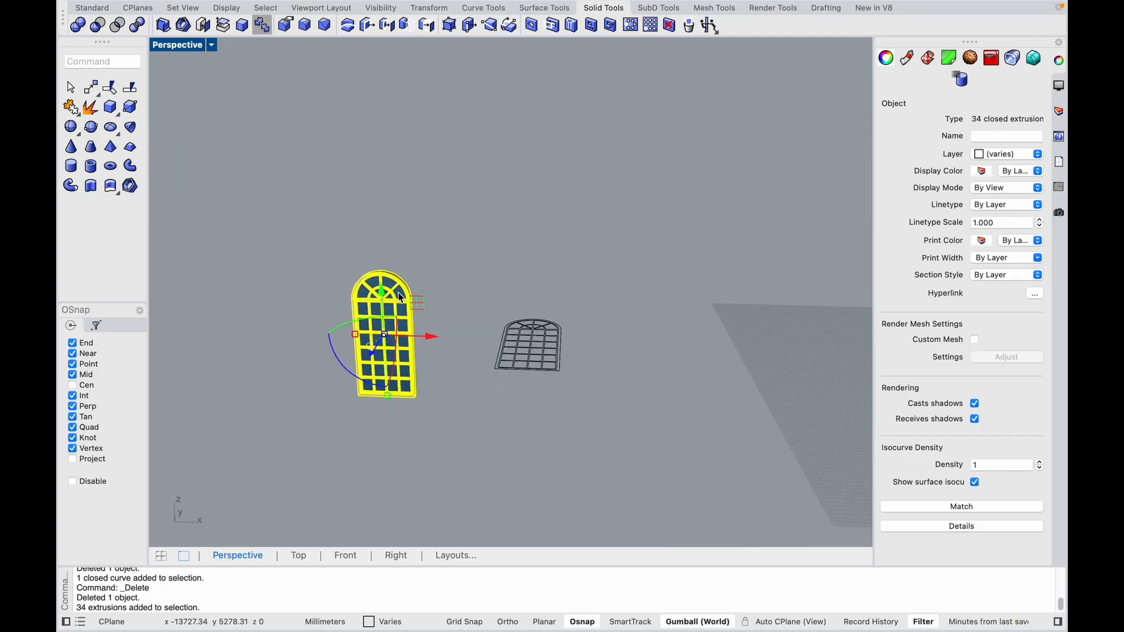
pyautogui.moveTo(379, 292); pyautogui.dragTo(378, 218)
pyautogui.click(511, 229)
# Examine the reference photo showing the row of arched windows
pyautogui.moveTo(513, 235); pyautogui.dragTo(283, 354, button='right')
pyautogui.moveTo(599, 364); pyautogui.dragTo(592, 401, button='right')
pyautogui.scroll(6, 748, 437)
pyautogui.keyDown('shift'); pyautogui.moveTo(604, 324); pyautogui.dragTo(559, 325, button='right'); pyautogui.keyUp('shift')
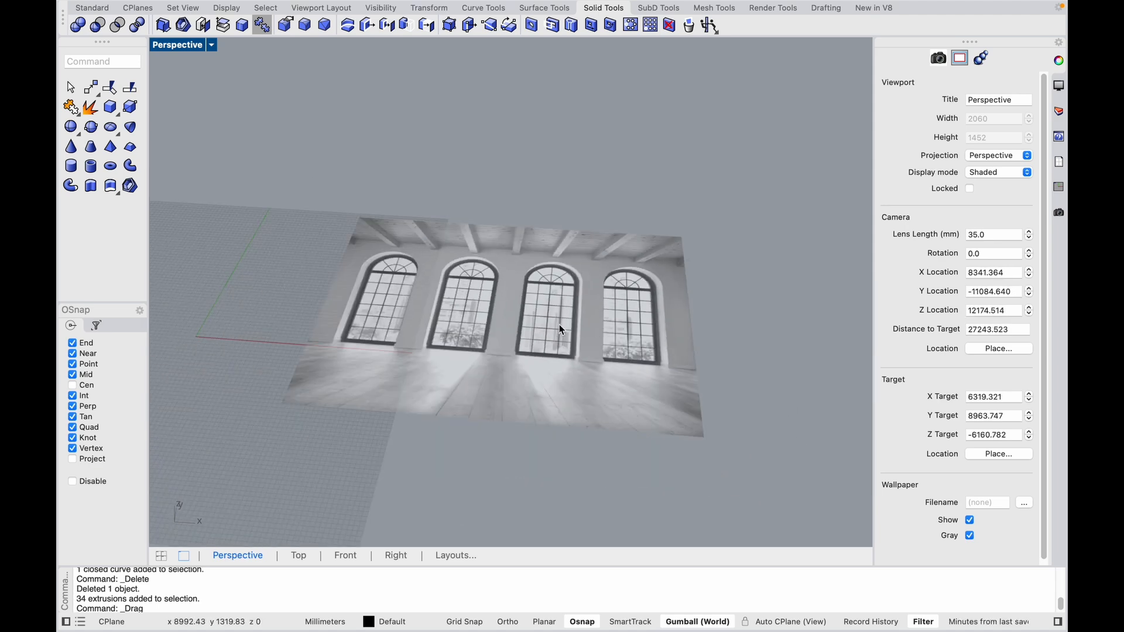
# Draw a rectangle 12000 mm long and 500 mm wide on the ground plane as the wall footprint
pyautogui.scroll(-6, 455, 337)
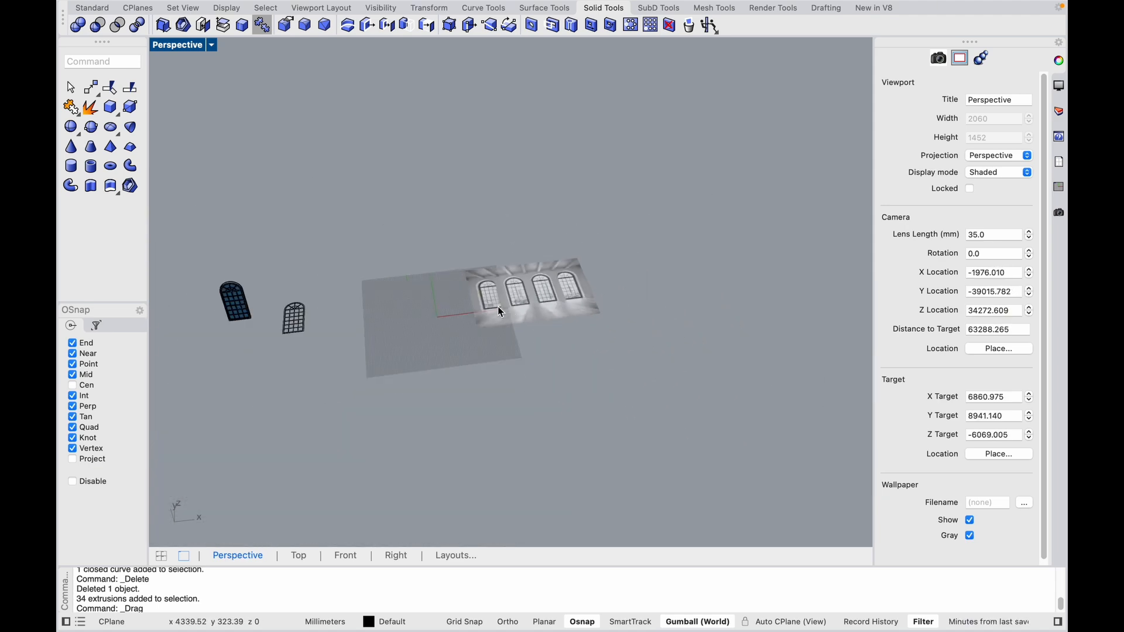
pyautogui.write('Rectangle')
pyautogui.press('Return')
pyautogui.scroll(1, 401, 323)
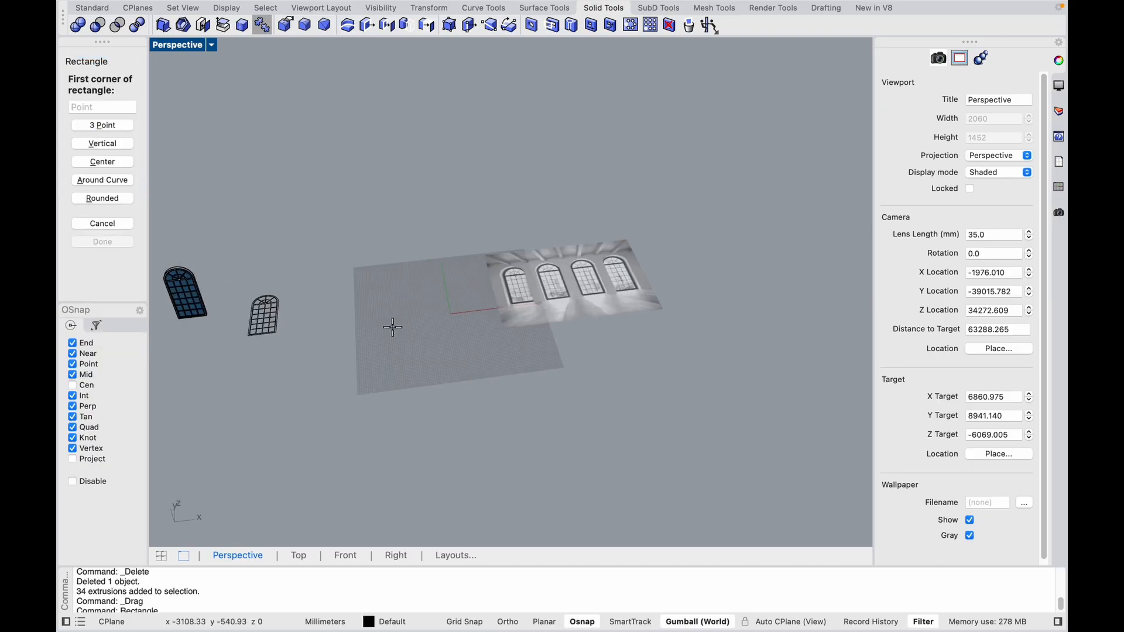
pyautogui.click(369, 334)
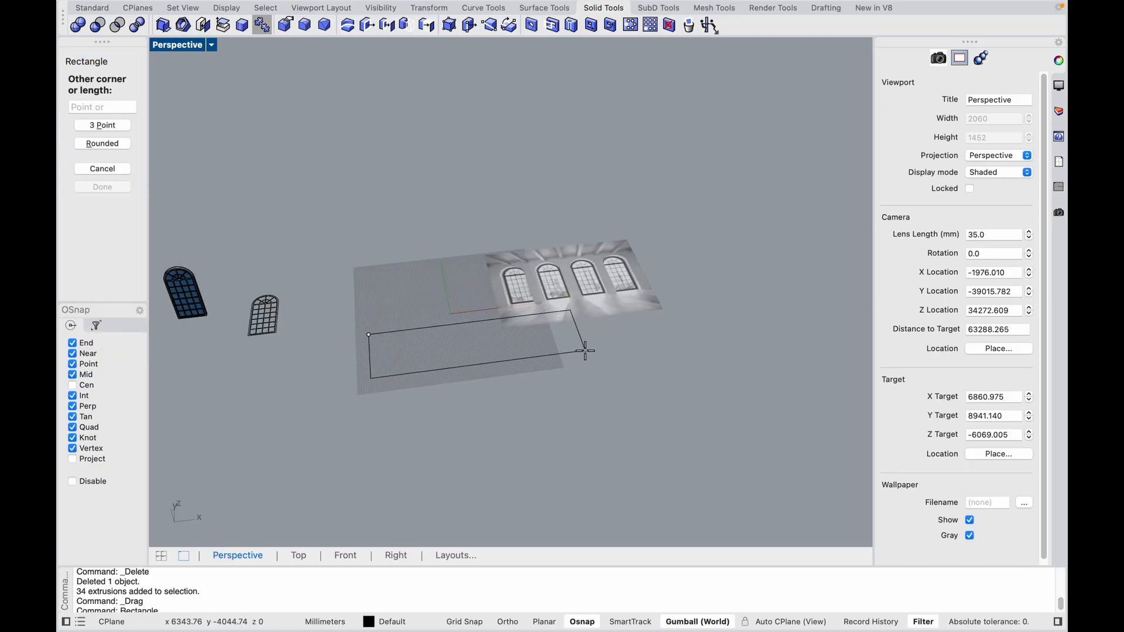
pyautogui.write('12')
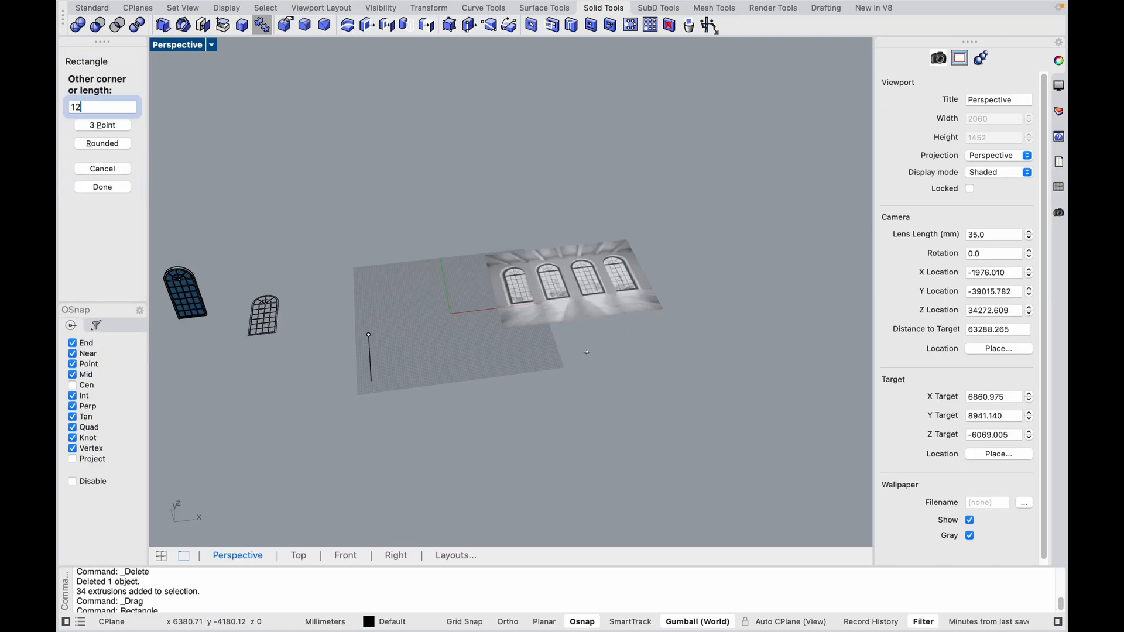
pyautogui.write('000')
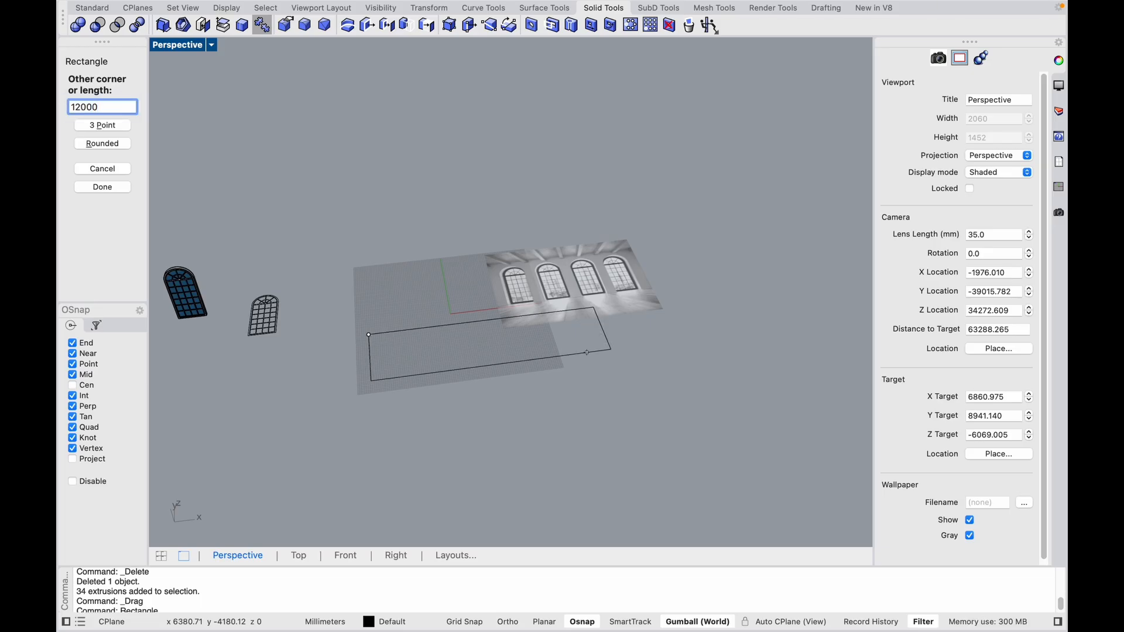
pyautogui.press('Return')
pyautogui.scroll(5, 399, 299)
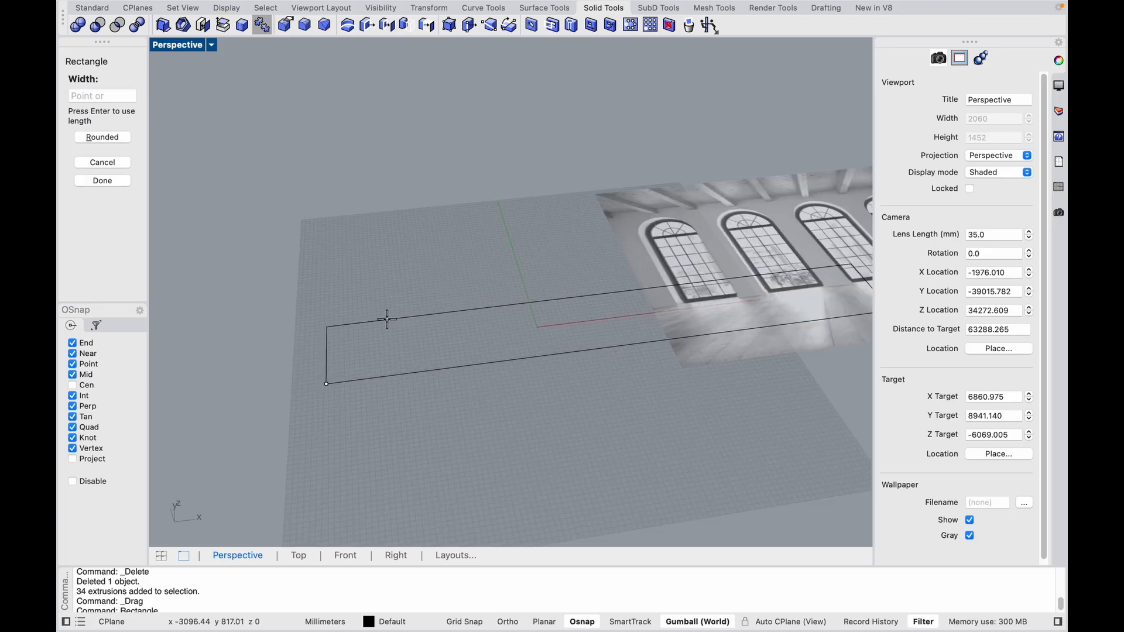
pyautogui.write('500')
pyautogui.press('Return')
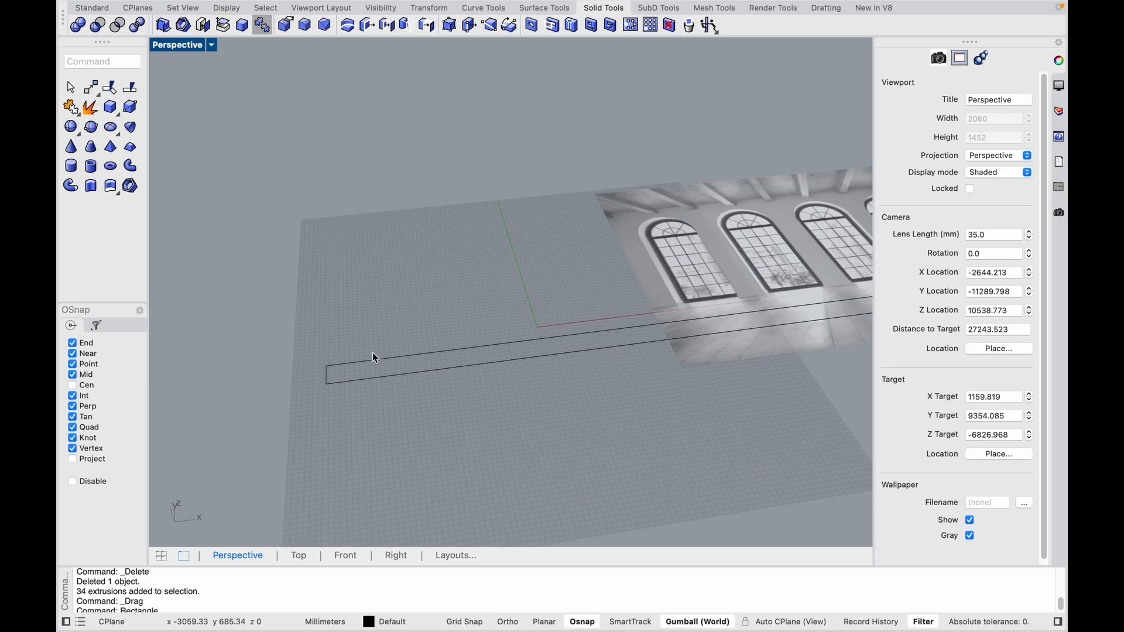
# Extrude the wall footprint rectangle 4000 mm in the Z direction and deselect it
pyautogui.scroll(2, 373, 353)
pyautogui.click(391, 363)
pyautogui.scroll(-5, 392, 366)
pyautogui.moveTo(467, 430); pyautogui.dragTo(575, 366, button='right')
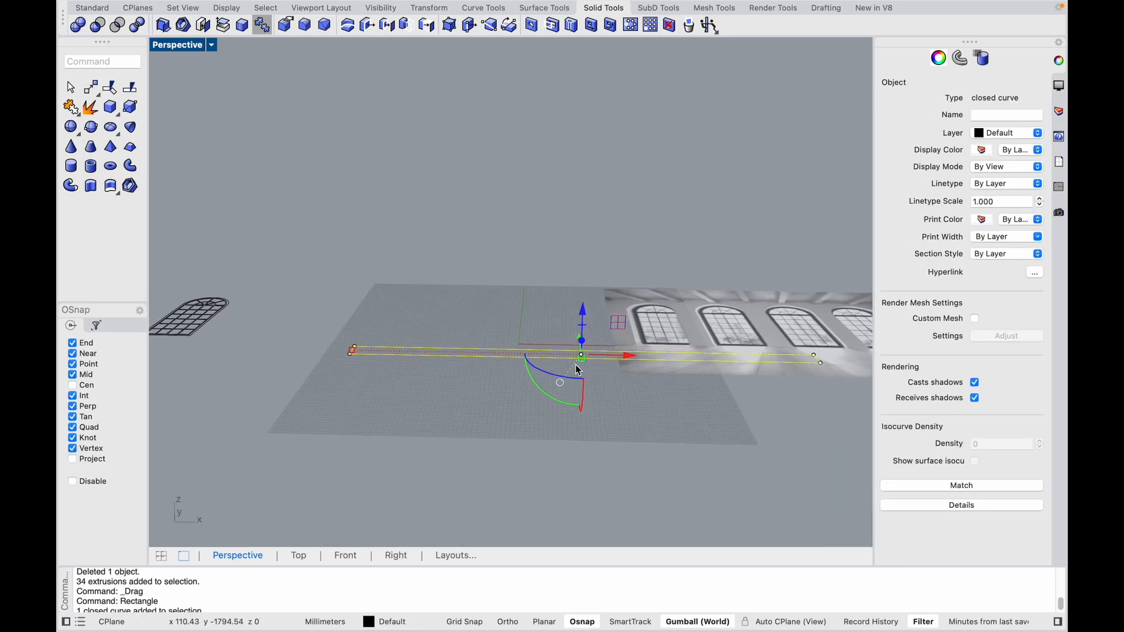
pyautogui.moveTo(598, 432); pyautogui.dragTo(619, 395, button='right')
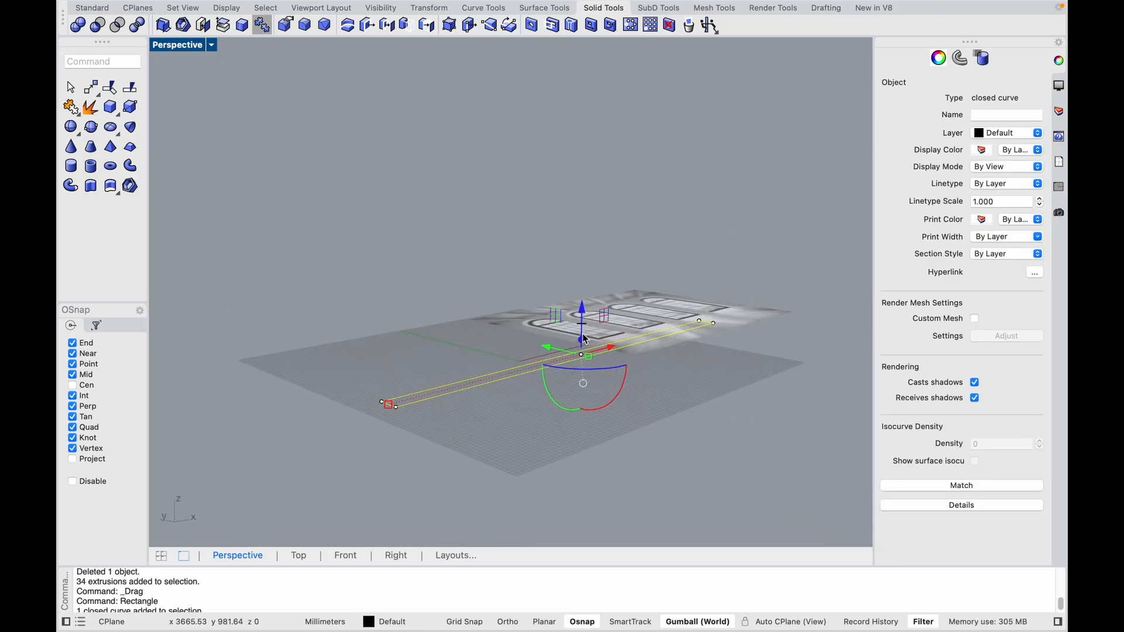
pyautogui.click(582, 342)
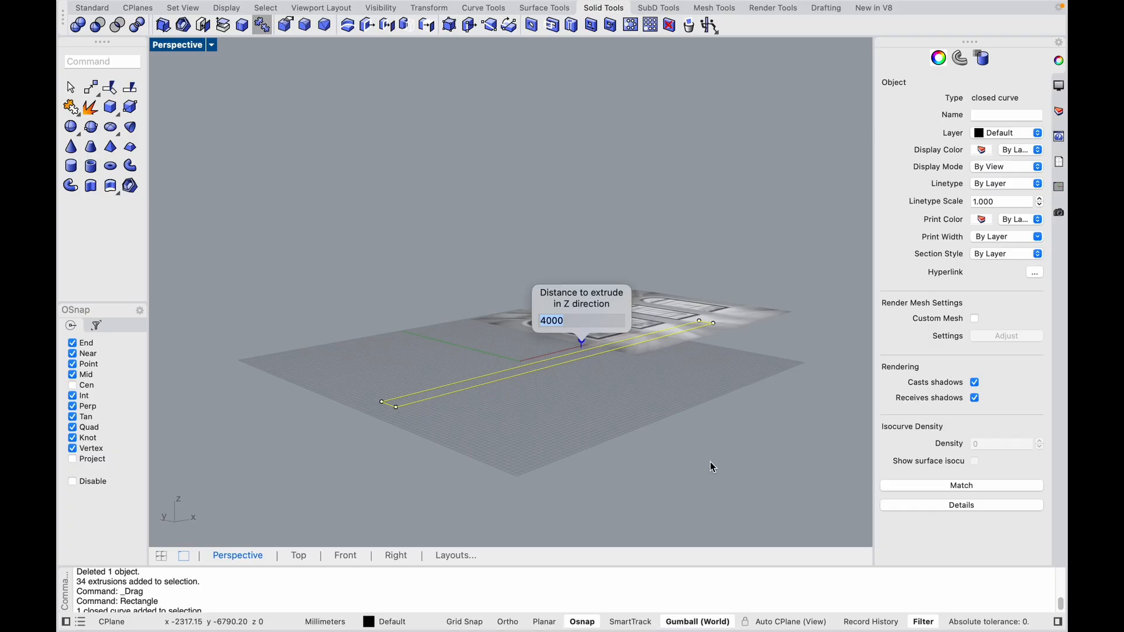
pyautogui.press('Return')
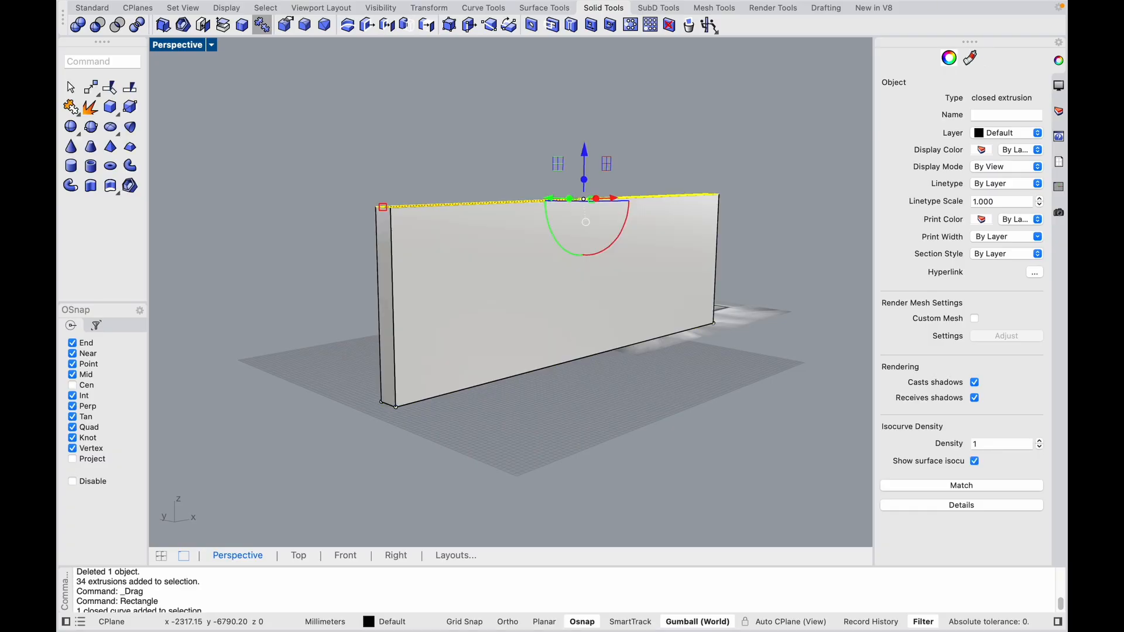
pyautogui.click(647, 394)
# Select all the parts of the upright window standing beside the flat outline drawing
pyautogui.moveTo(556, 420); pyautogui.dragTo(504, 420, button='right')
pyautogui.scroll(-8, 470, 385)
pyautogui.scroll(6, 336, 369)
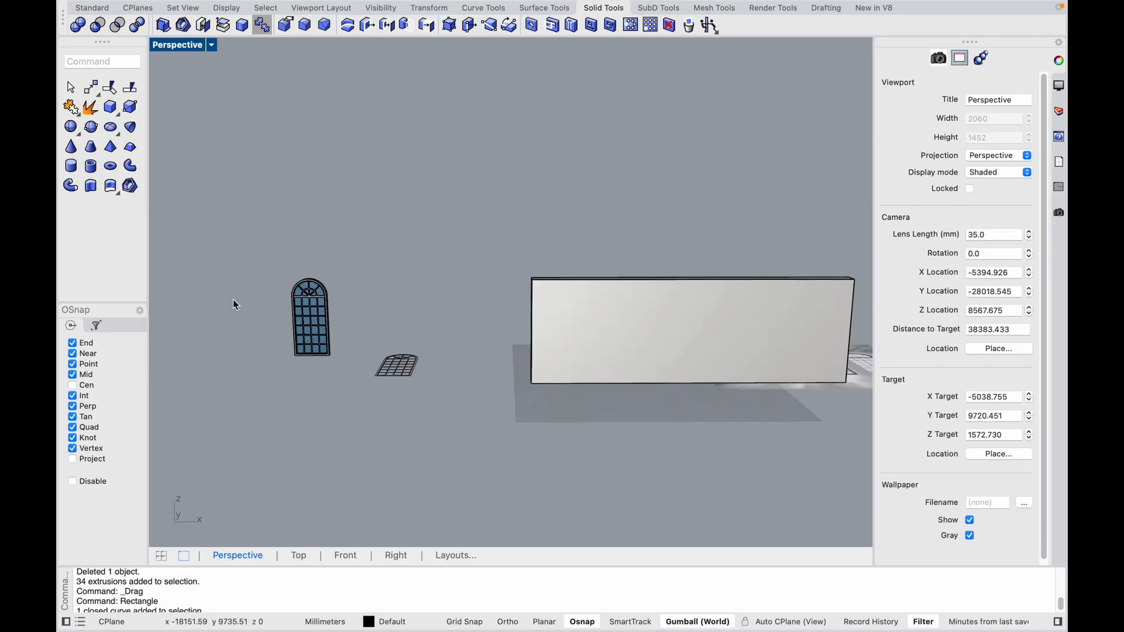
pyautogui.moveTo(214, 242); pyautogui.dragTo(349, 382)
pyautogui.moveTo(350, 382); pyautogui.dragTo(320, 277, button='right')
pyautogui.scroll(3, 410, 305)
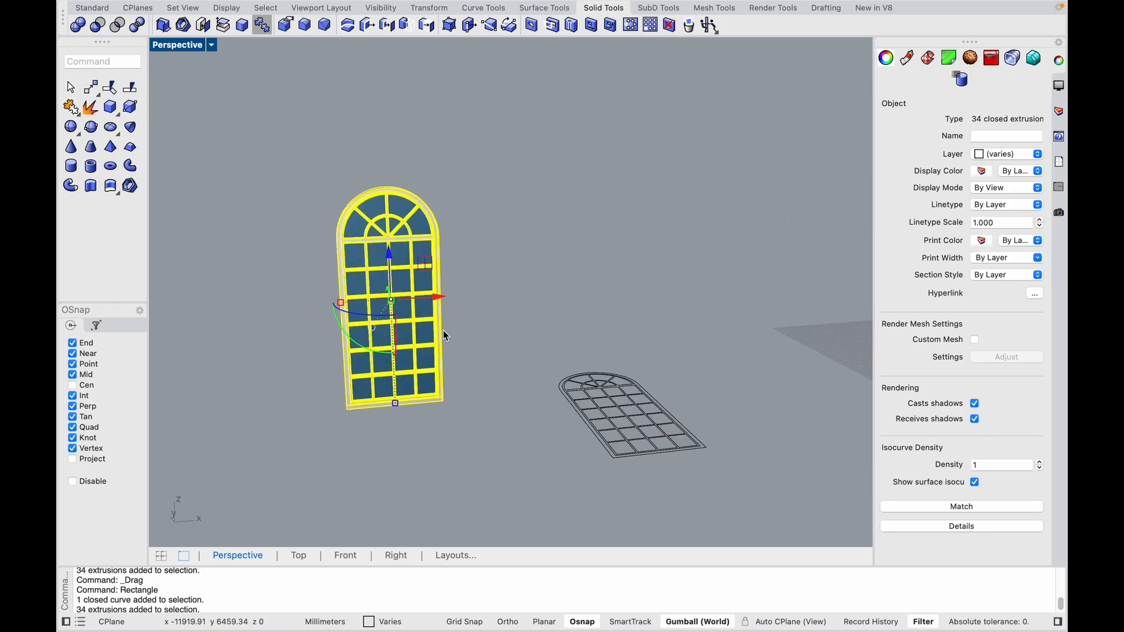
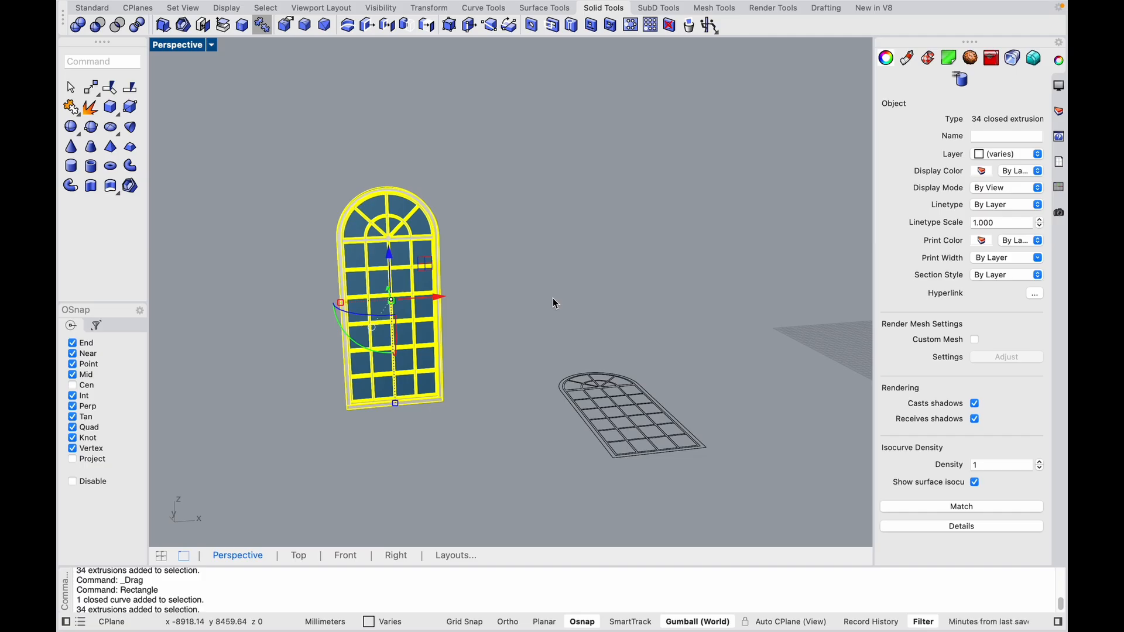
pyautogui.write('BlockEdit')
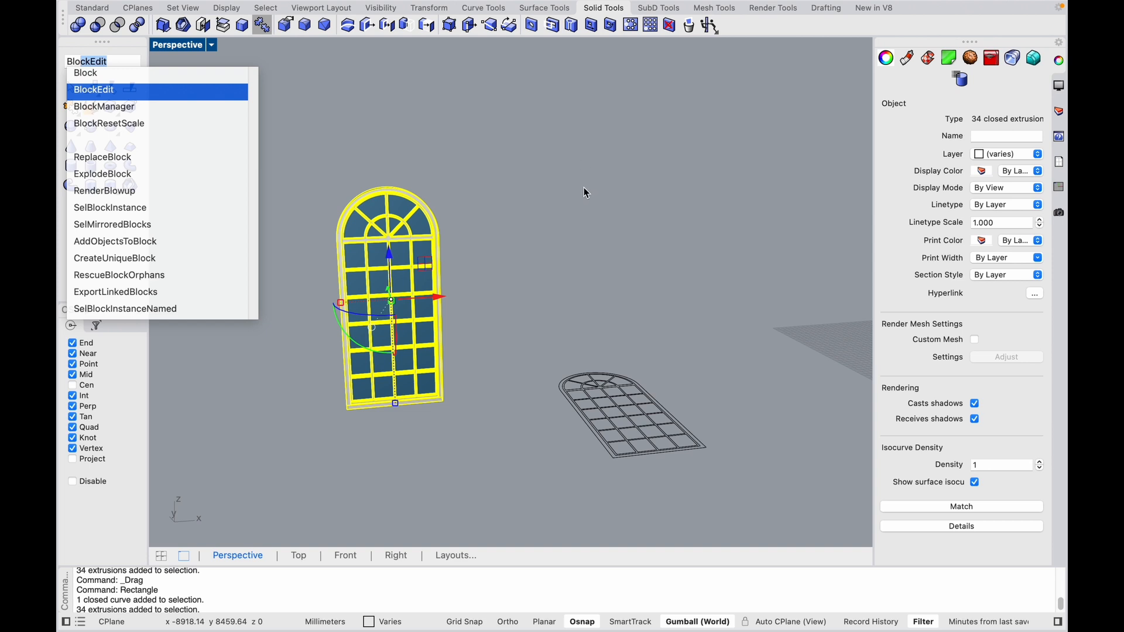
pyautogui.click(503, 185)
pyautogui.moveTo(240, 125); pyautogui.dragTo(471, 444)
pyautogui.write('gro')
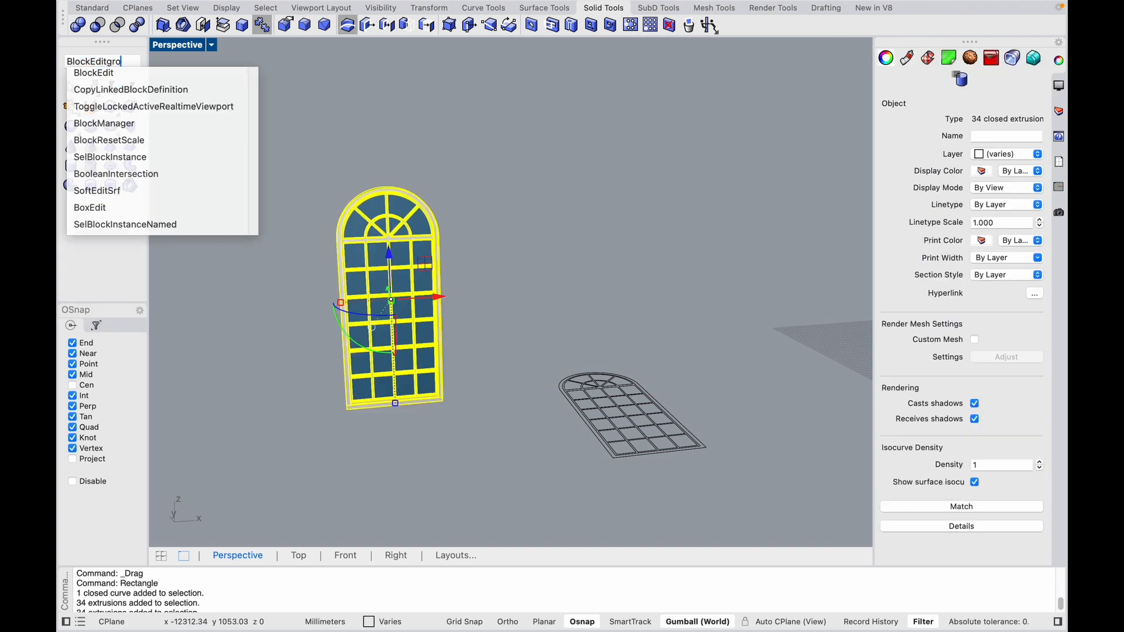
pyautogui.press('BackSpace')
pyautogui.press('BackSpace')
pyautogui.press('BackSpace')
pyautogui.press('BackSpace')
pyautogui.press('BackSpace')
pyautogui.press('BackSpace')
pyautogui.press('BackSpace')
pyautogui.press('BackSpace')
pyautogui.press('BackSpace')
pyautogui.press('BackSpace')
pyautogui.press('BackSpace')
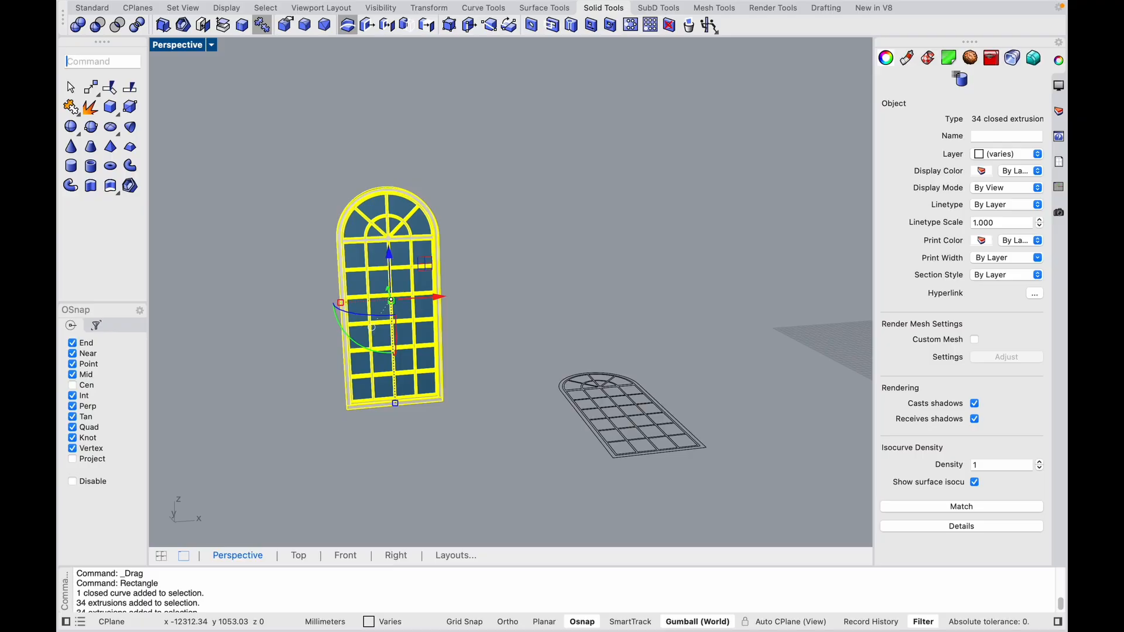
# Group the selected window parts and clear the selection
pyautogui.write('gro')
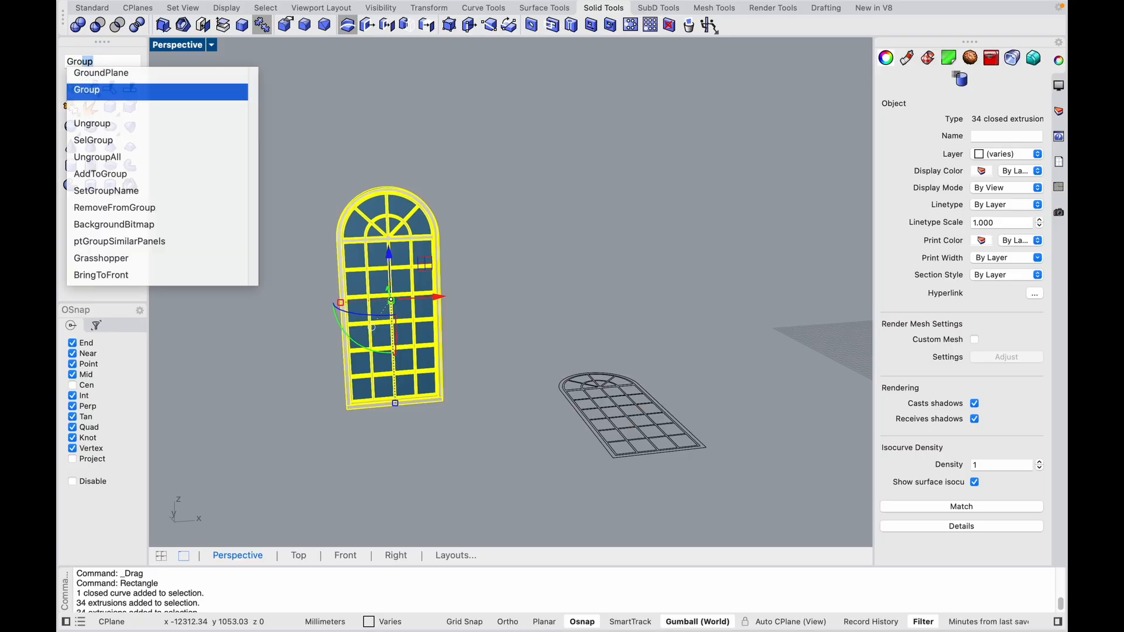
pyautogui.press('Return')
pyautogui.press('Escape')
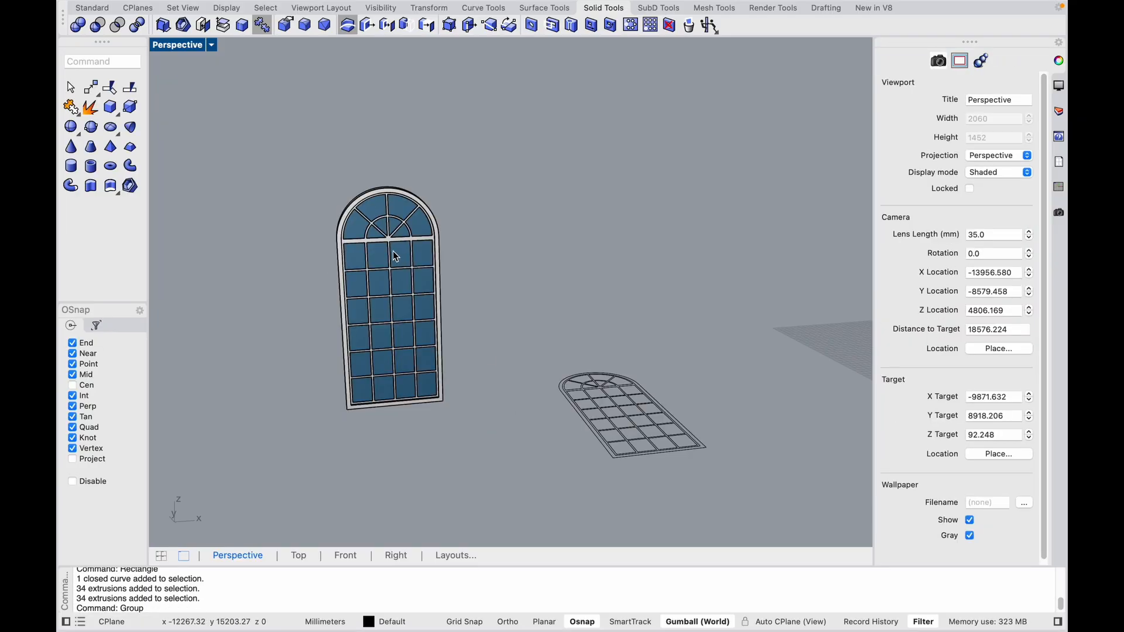
# Select the grouped window and bring it closer to the end of the wall
pyautogui.click(396, 256)
pyautogui.moveTo(434, 301); pyautogui.dragTo(443, 266, button='right')
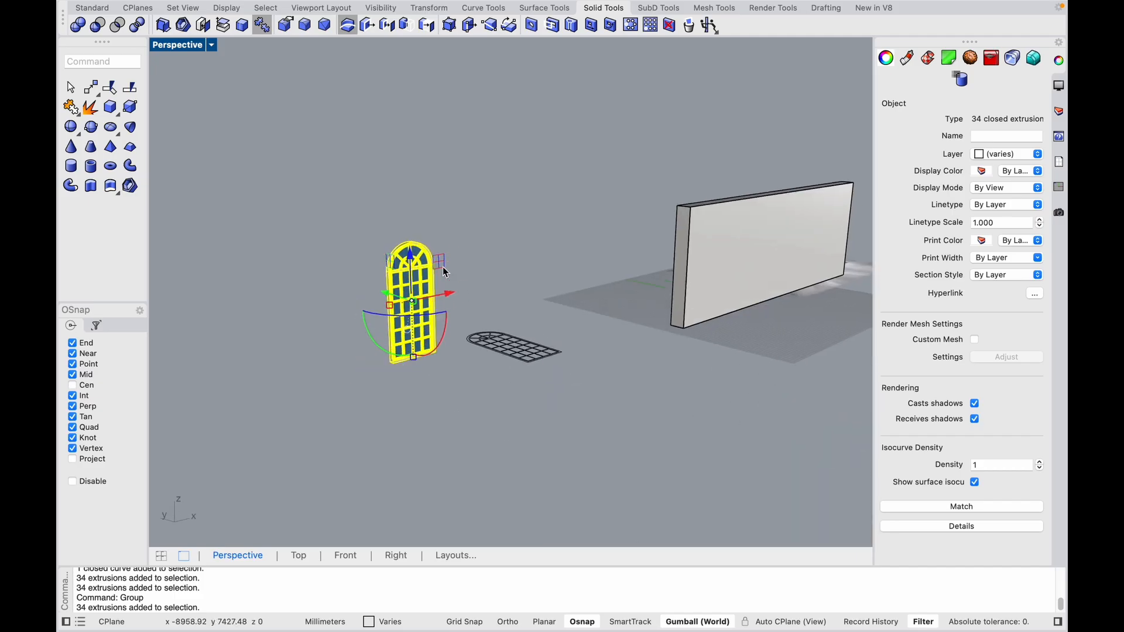
pyautogui.scroll(4, 443, 267)
pyautogui.scroll(-3, 404, 337)
pyautogui.moveTo(424, 321); pyautogui.dragTo(633, 273)
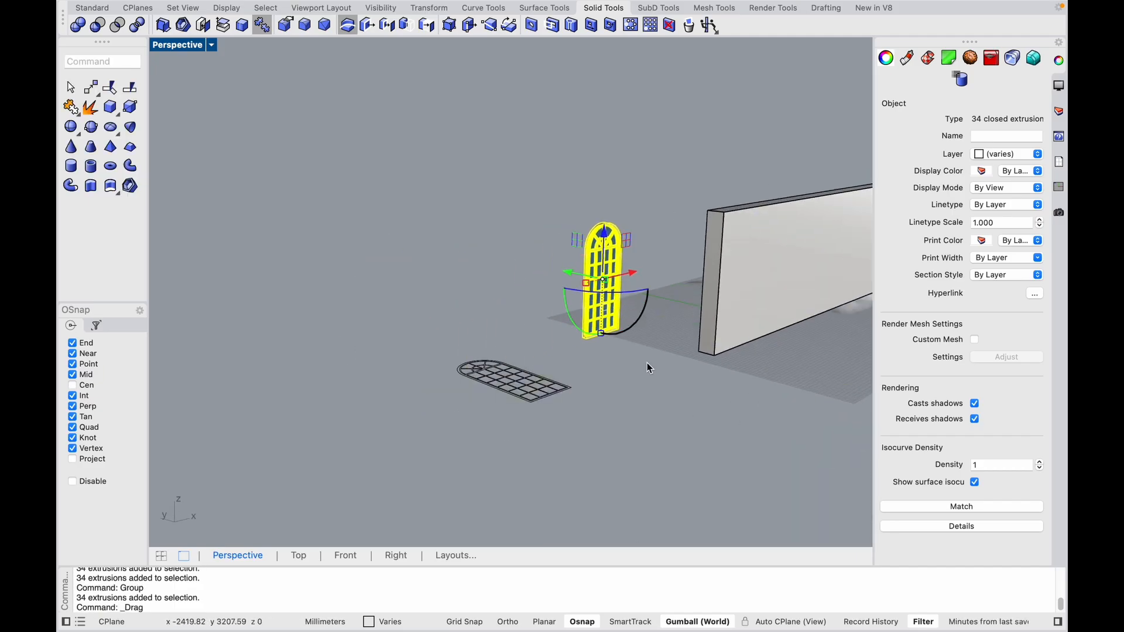
pyautogui.moveTo(647, 363); pyautogui.dragTo(618, 400, button='right')
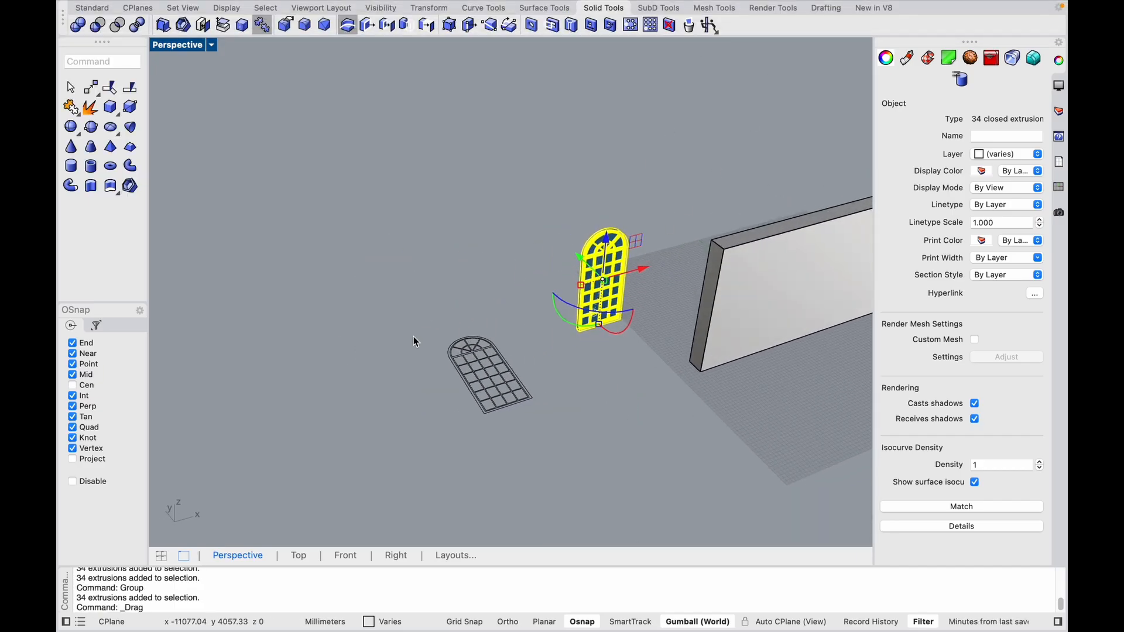
pyautogui.write('ungr')
pyautogui.press('Return')
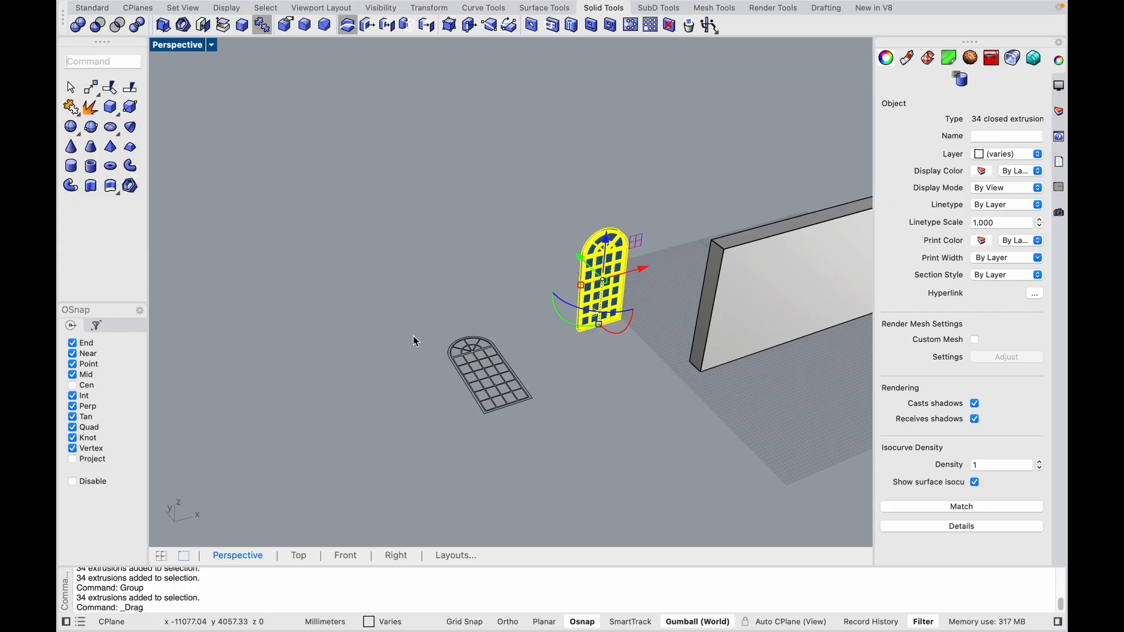
pyautogui.moveTo(413, 336); pyautogui.dragTo(581, 280, button='right')
pyautogui.write('`Mo')
pyautogui.press('Return')
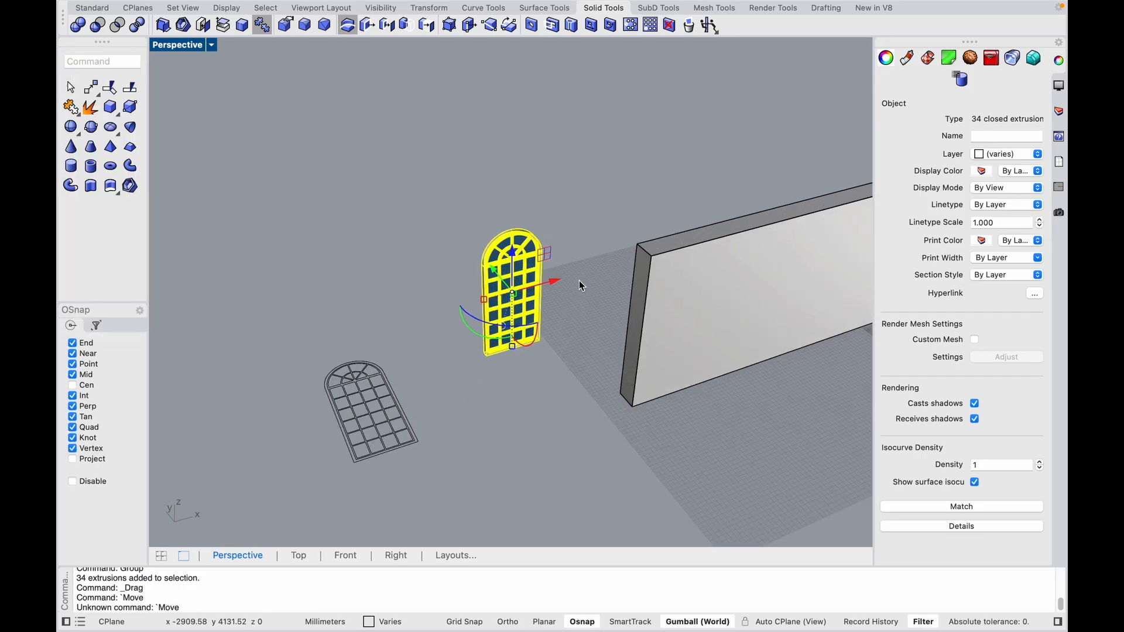
# Move the window by its lower front corner onto the wall's bottom front edge, close to the wall's end
pyautogui.scroll(4, 579, 281)
pyautogui.scroll(5, 446, 391)
pyautogui.write('Mo')
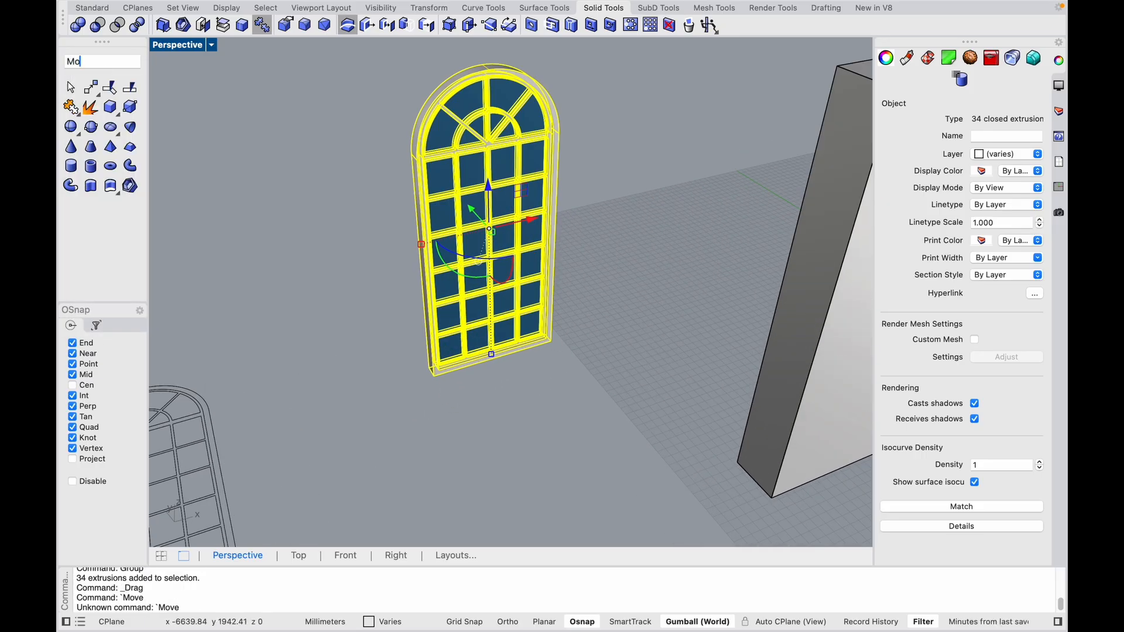
pyautogui.press('Return')
pyautogui.click(432, 375)
pyautogui.scroll(-5, 445, 381)
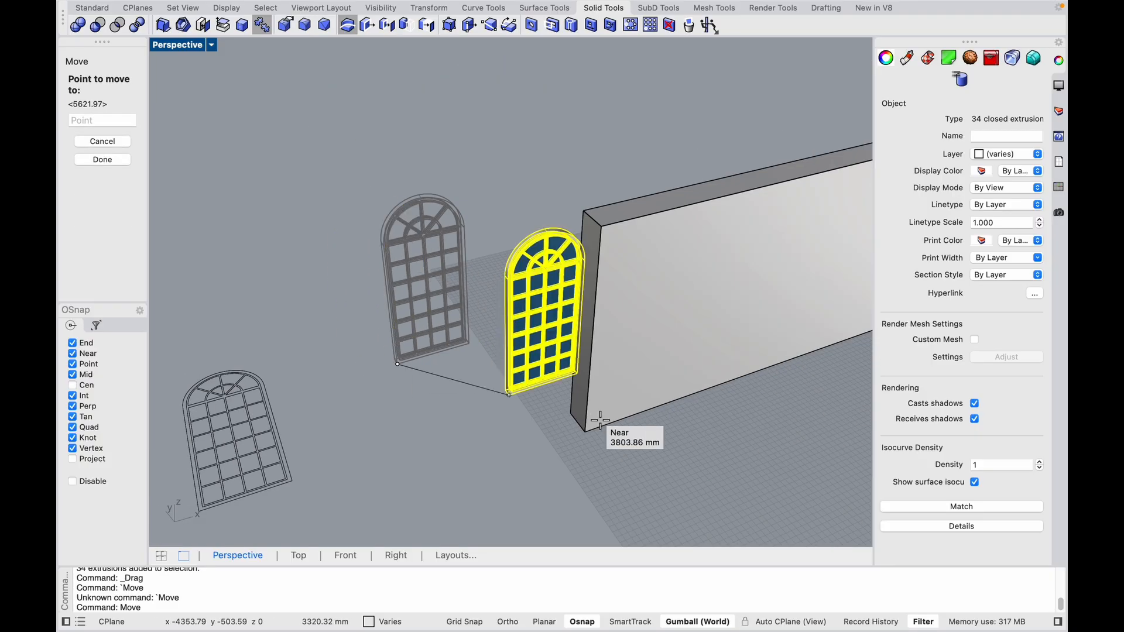
pyautogui.click(612, 422)
pyautogui.scroll(-3, 547, 388)
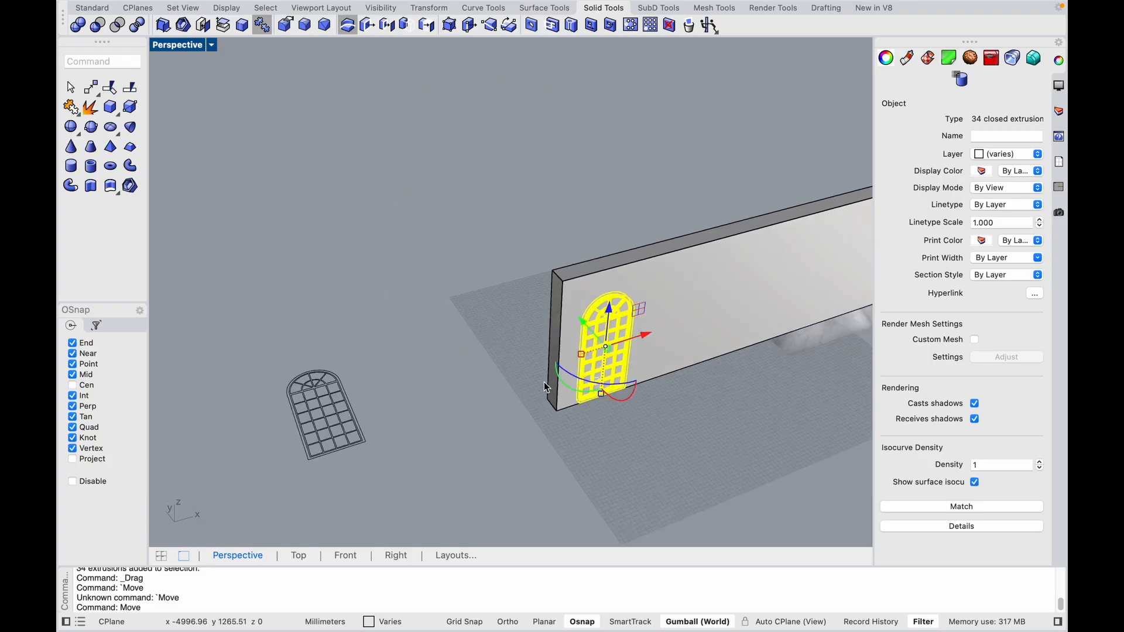
# Slide the window slightly along the wall, away from the wall's end, and deselect it
pyautogui.scroll(4, 644, 346)
pyautogui.moveTo(601, 338); pyautogui.dragTo(619, 332)
pyautogui.click(669, 434)
# Examine from several angles how the window frame sits within the wall's front face
pyautogui.scroll(-3, 465, 331)
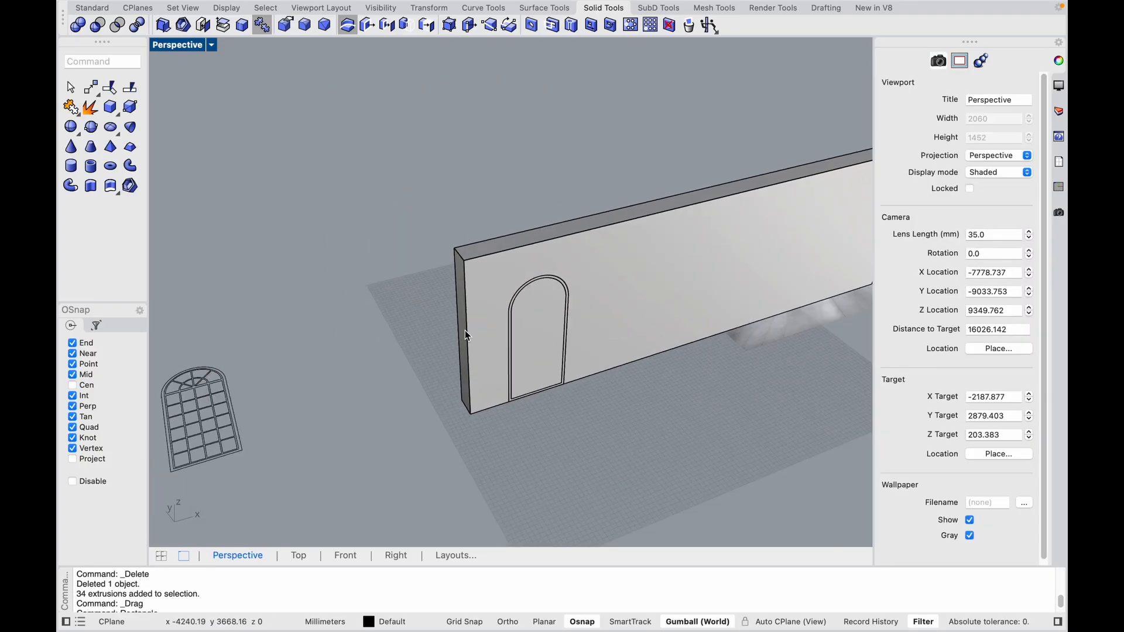
pyautogui.moveTo(574, 422); pyautogui.dragTo(485, 376, button='right')
pyautogui.scroll(6, 468, 263)
pyautogui.scroll(-6, 441, 334)
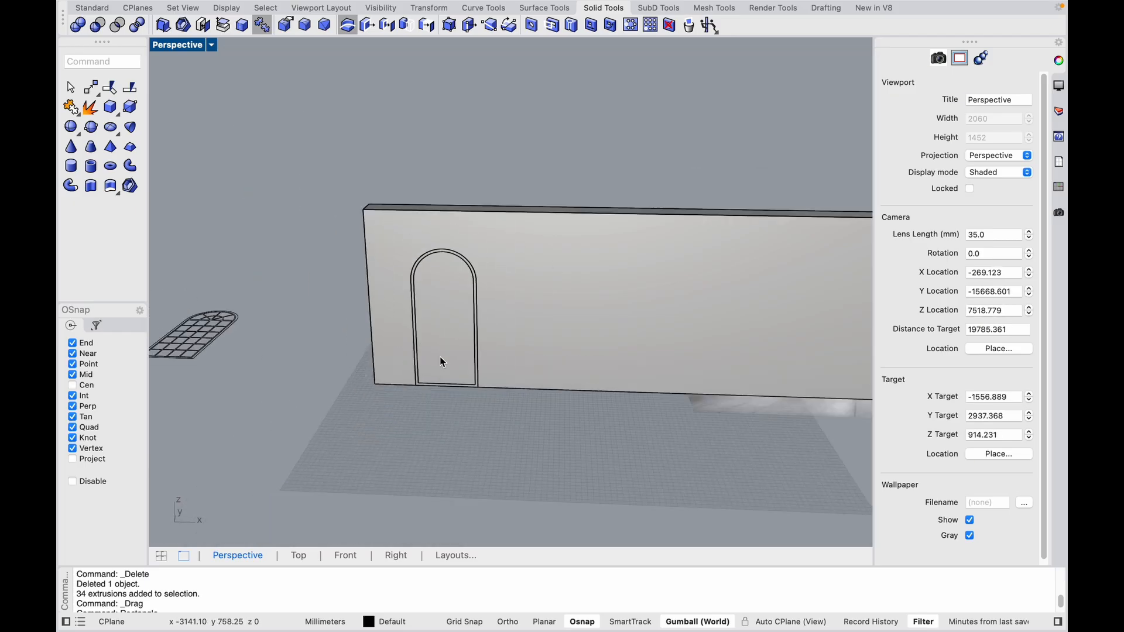
pyautogui.scroll(3, 442, 362)
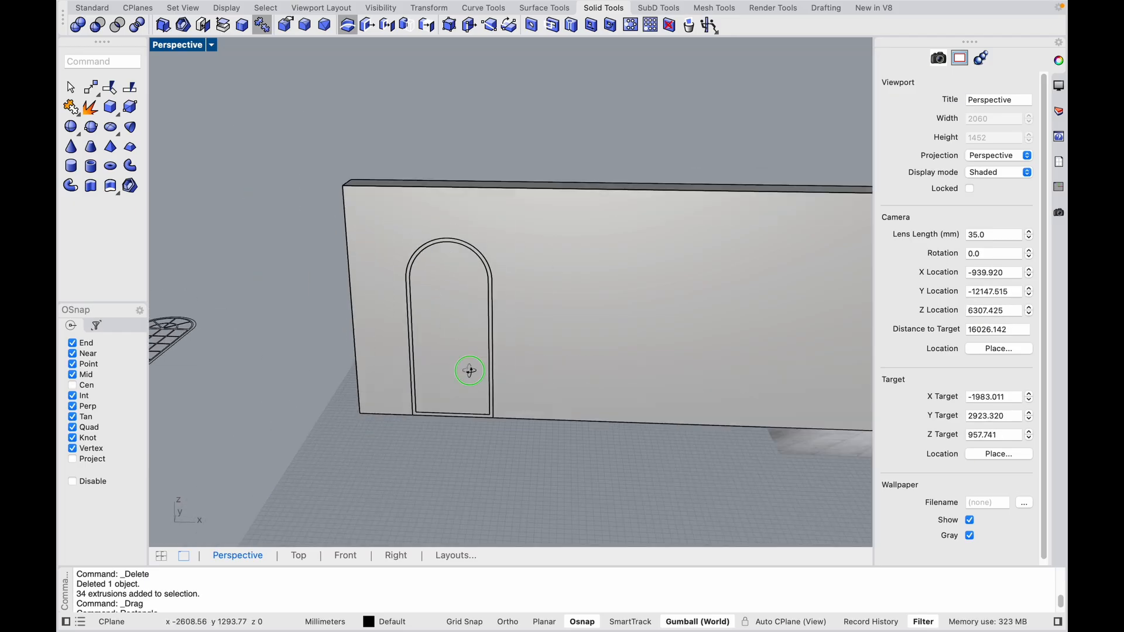
pyautogui.moveTo(469, 370); pyautogui.dragTo(441, 352, button='right')
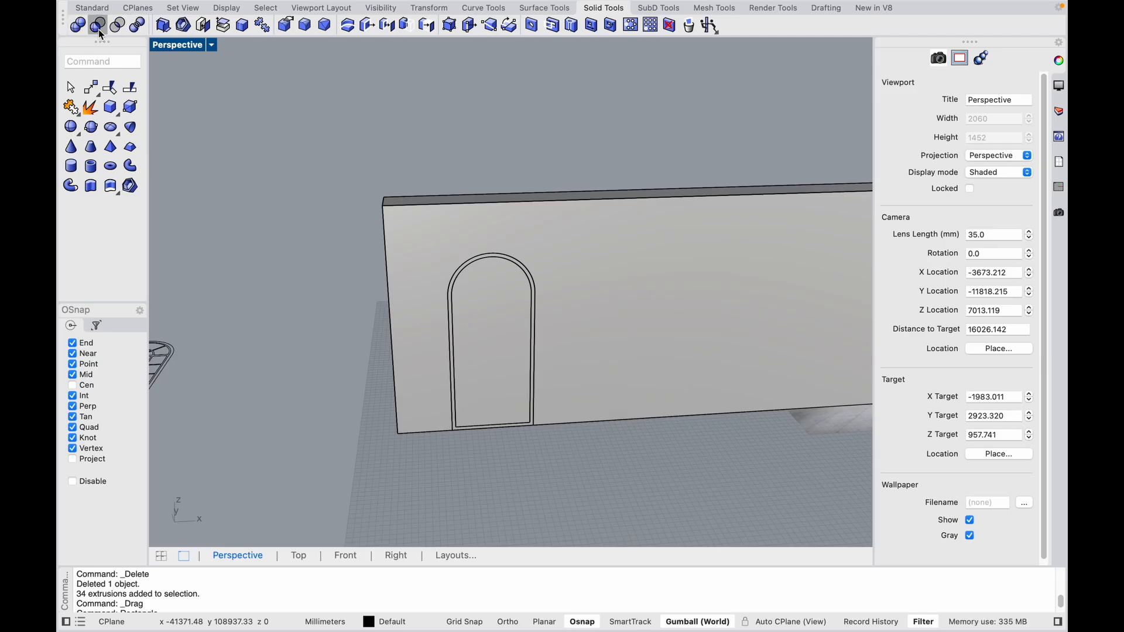
pyautogui.moveTo(523, 438); pyautogui.dragTo(466, 408, button='right')
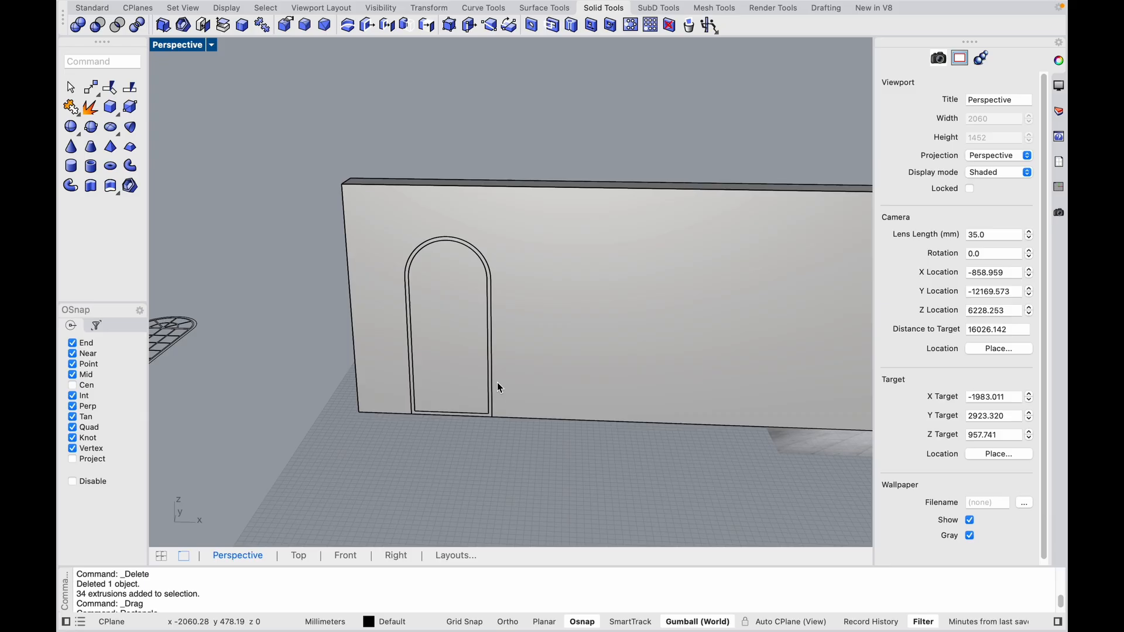
pyautogui.scroll(-2, 456, 361)
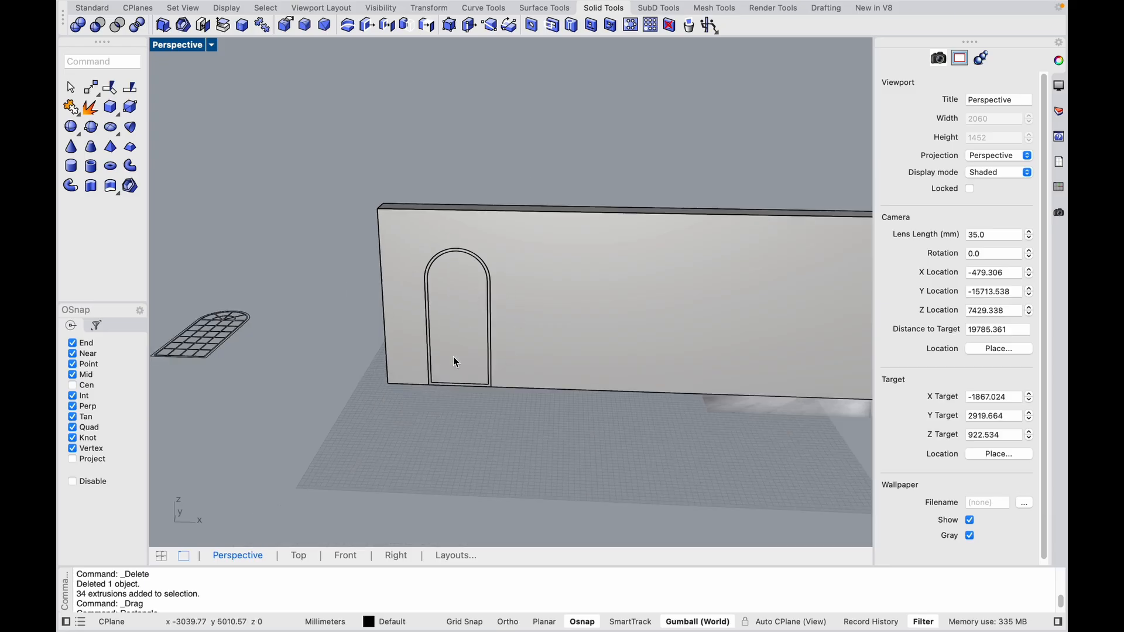
pyautogui.scroll(4, 594, 321)
pyautogui.scroll(-4, 578, 251)
pyautogui.click(577, 251)
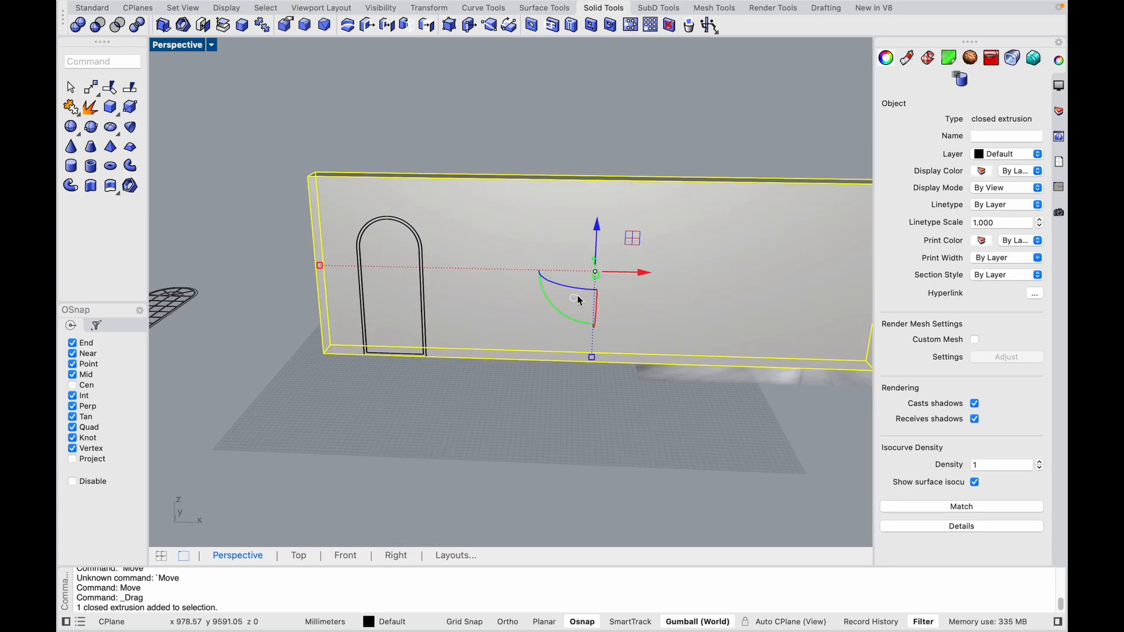
pyautogui.scroll(-4, 575, 301)
pyautogui.moveTo(494, 461); pyautogui.dragTo(520, 410, button='right')
pyautogui.scroll(4, 456, 353)
pyautogui.scroll(2, 414, 265)
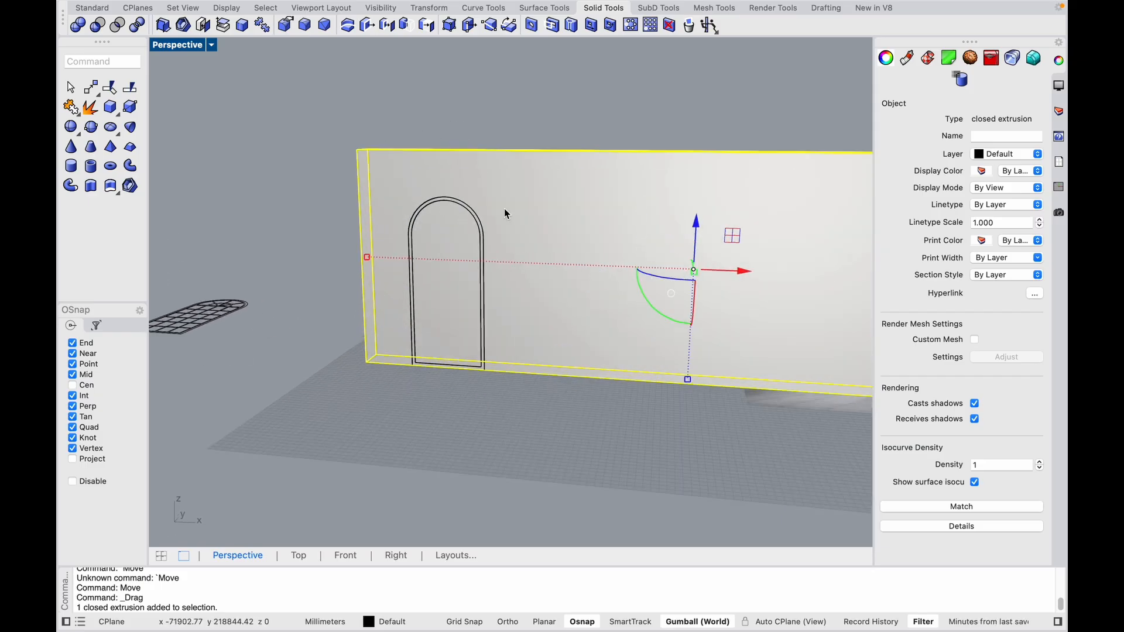
pyautogui.scroll(2, 444, 360)
pyautogui.click(446, 400)
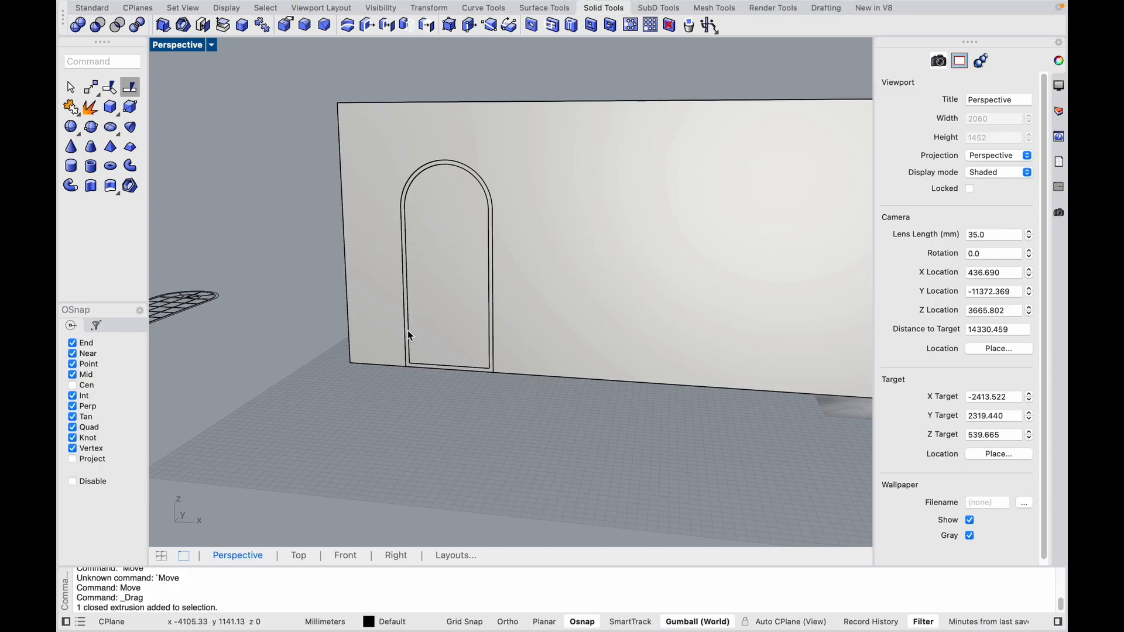
# Duplicate the window frame's outer front edges with DupEdge: the arch, both vertical sides and the bottom edge
pyautogui.write('DupEdge')
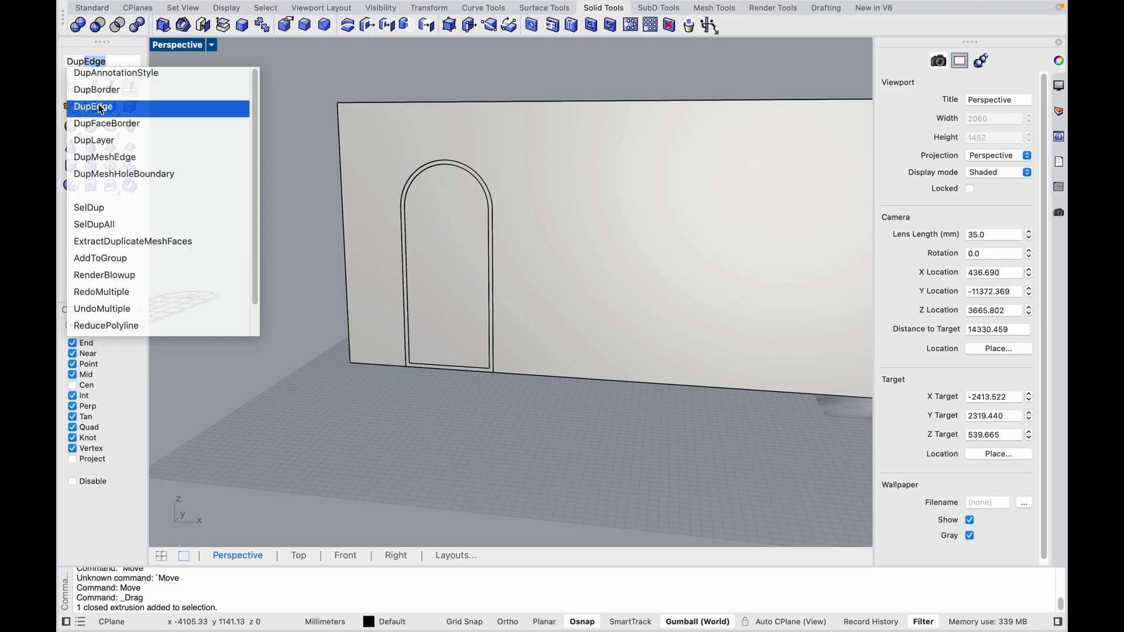
pyautogui.press('Return')
pyautogui.scroll(5, 440, 230)
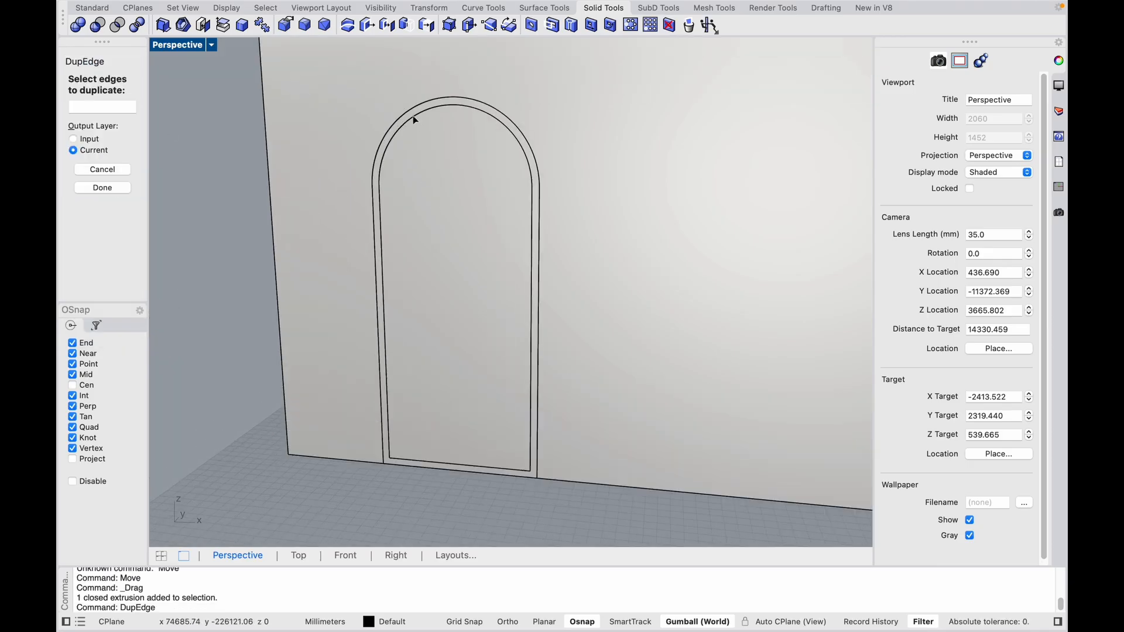
pyautogui.click(442, 104)
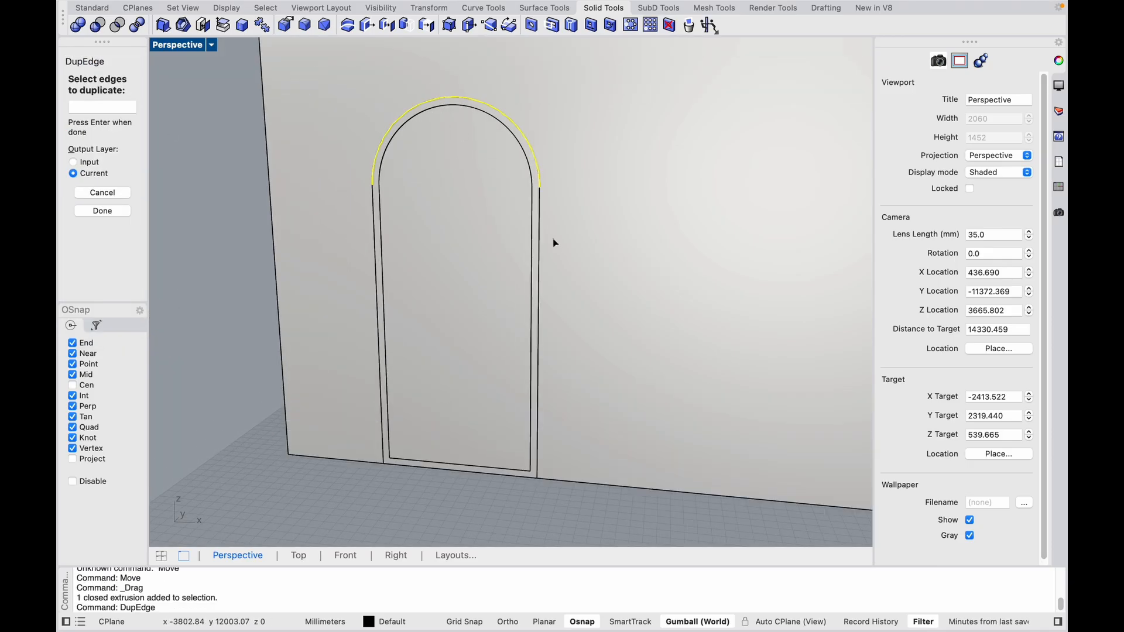
pyautogui.click(540, 223)
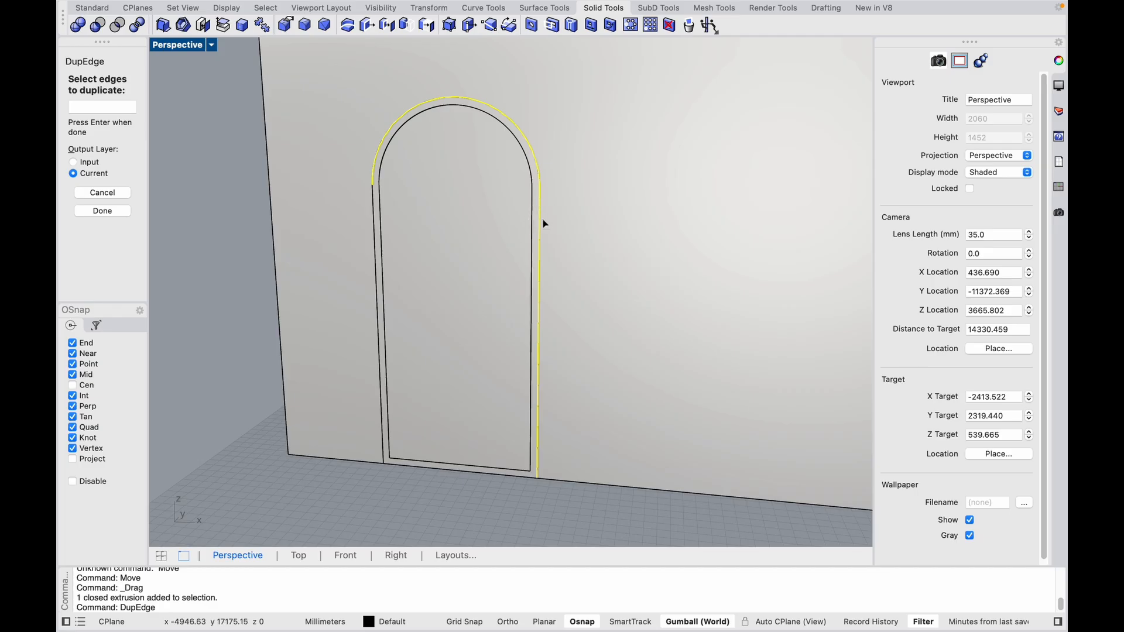
pyautogui.click(476, 474)
pyautogui.click(541, 509)
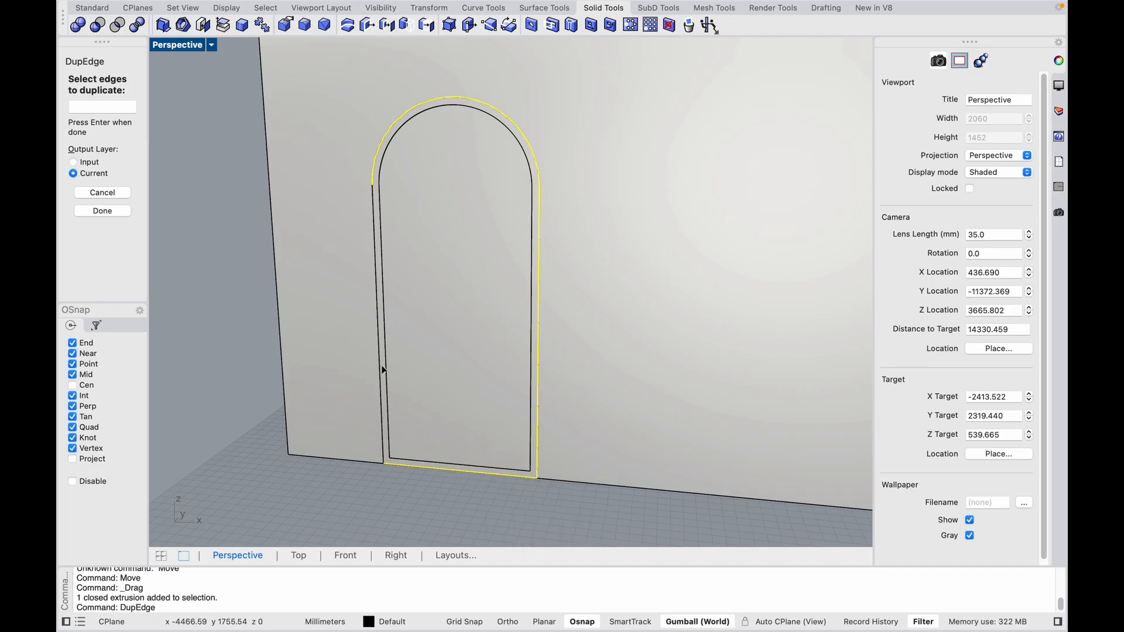
pyautogui.click(384, 424)
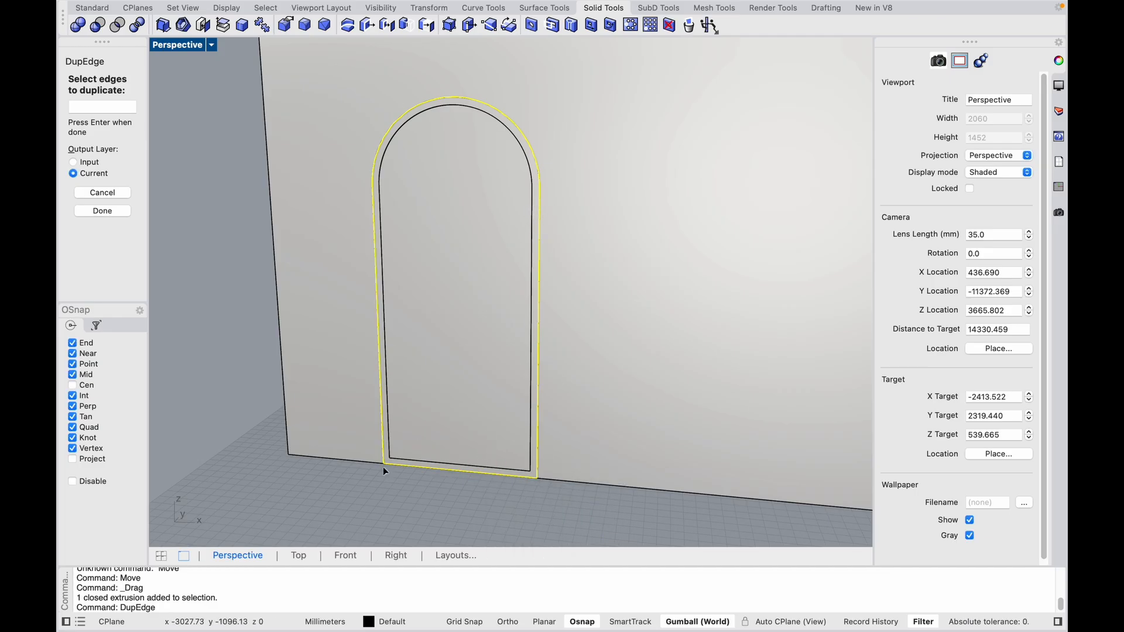
pyautogui.scroll(-3, 363, 284)
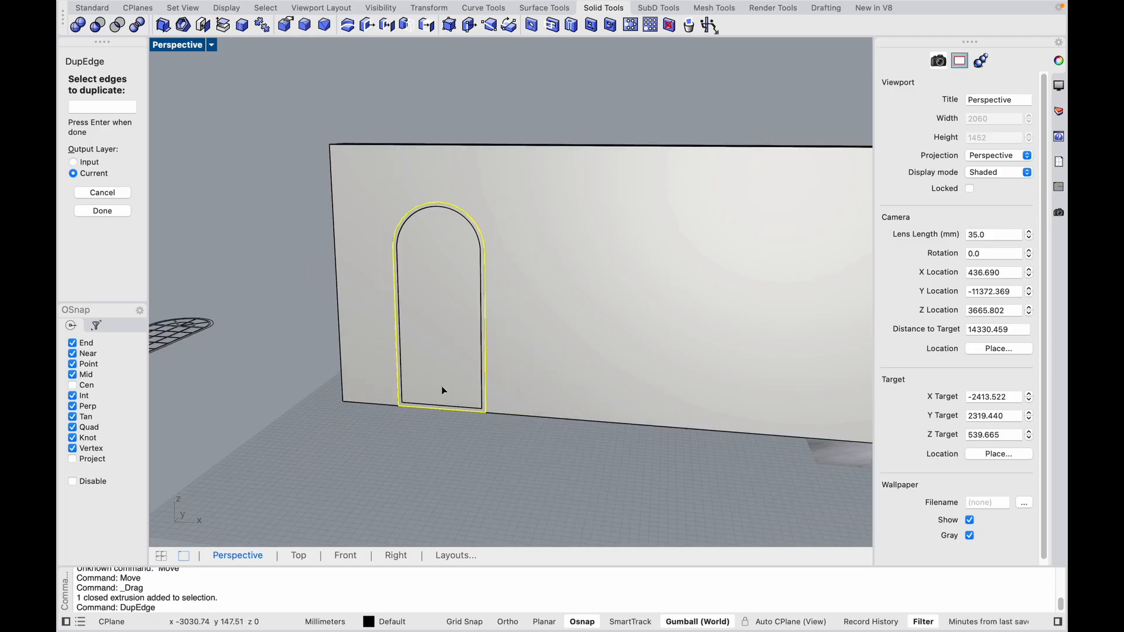
pyautogui.scroll(2, 444, 389)
pyautogui.press('Return')
# Move the duplicated edge curves straight out in front of the wall, clear of the window, and deselect them
pyautogui.moveTo(470, 338); pyautogui.dragTo(429, 375, button='right')
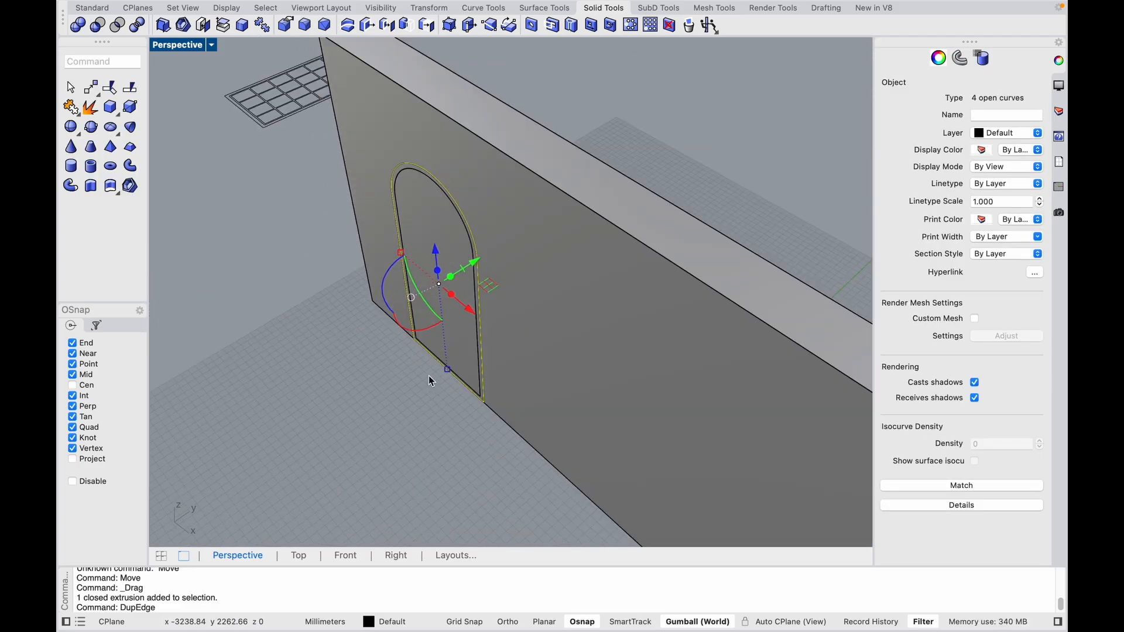
pyautogui.moveTo(479, 265); pyautogui.dragTo(382, 354)
pyautogui.moveTo(382, 354); pyautogui.dragTo(231, 256, button='right')
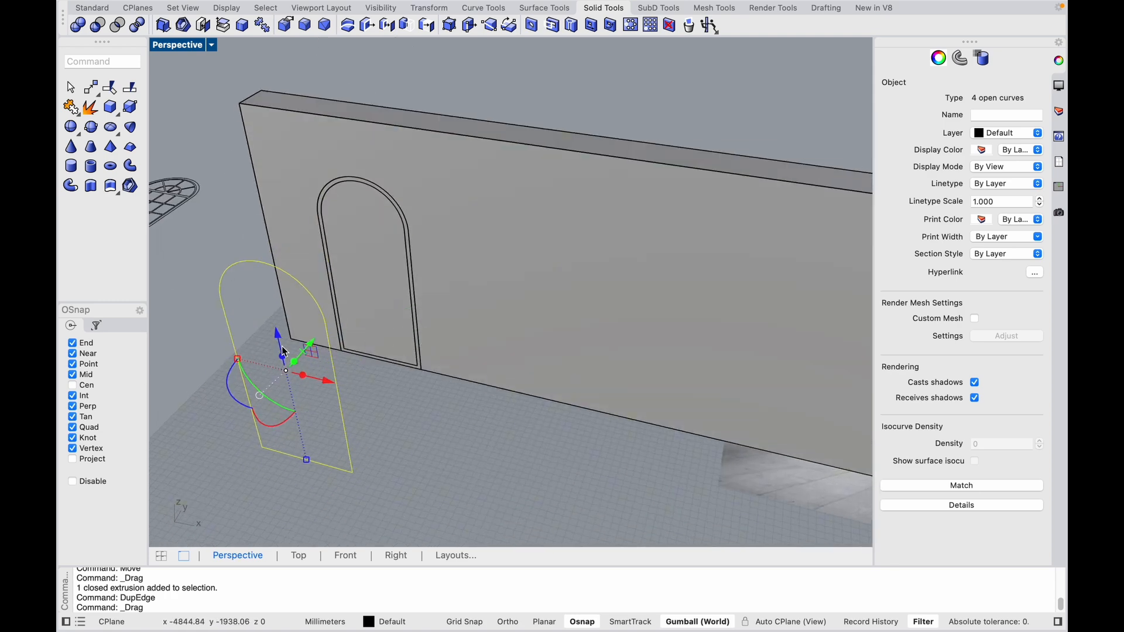
pyautogui.moveTo(285, 351); pyautogui.dragTo(391, 199, button='right')
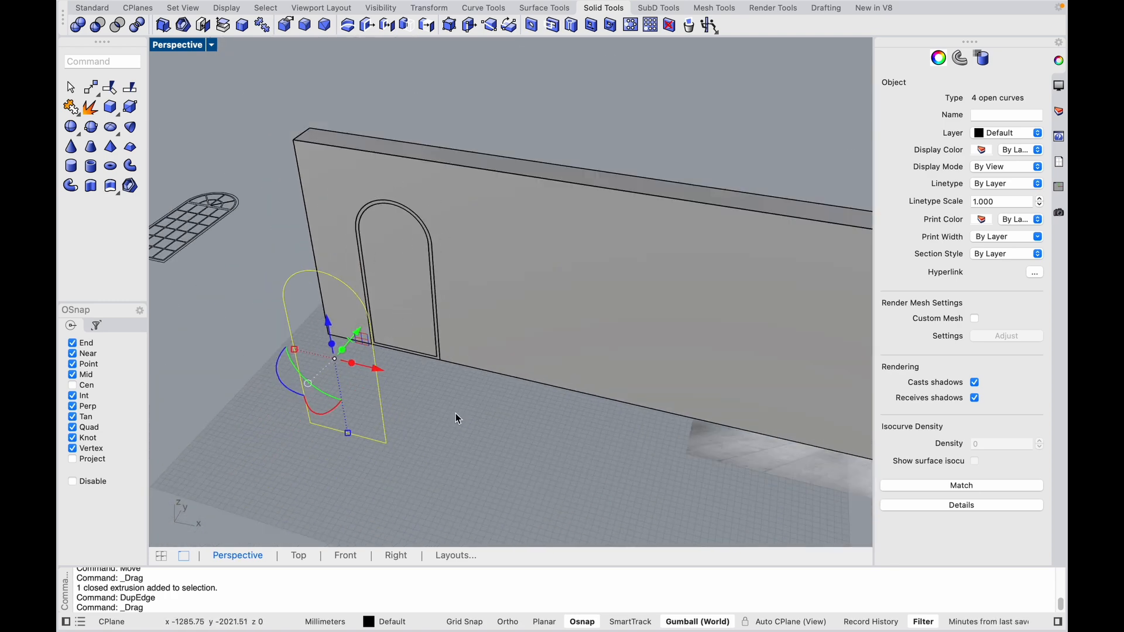
pyautogui.moveTo(456, 414); pyautogui.dragTo(358, 403, button='right')
pyautogui.scroll(2, 285, 406)
pyautogui.click(210, 266)
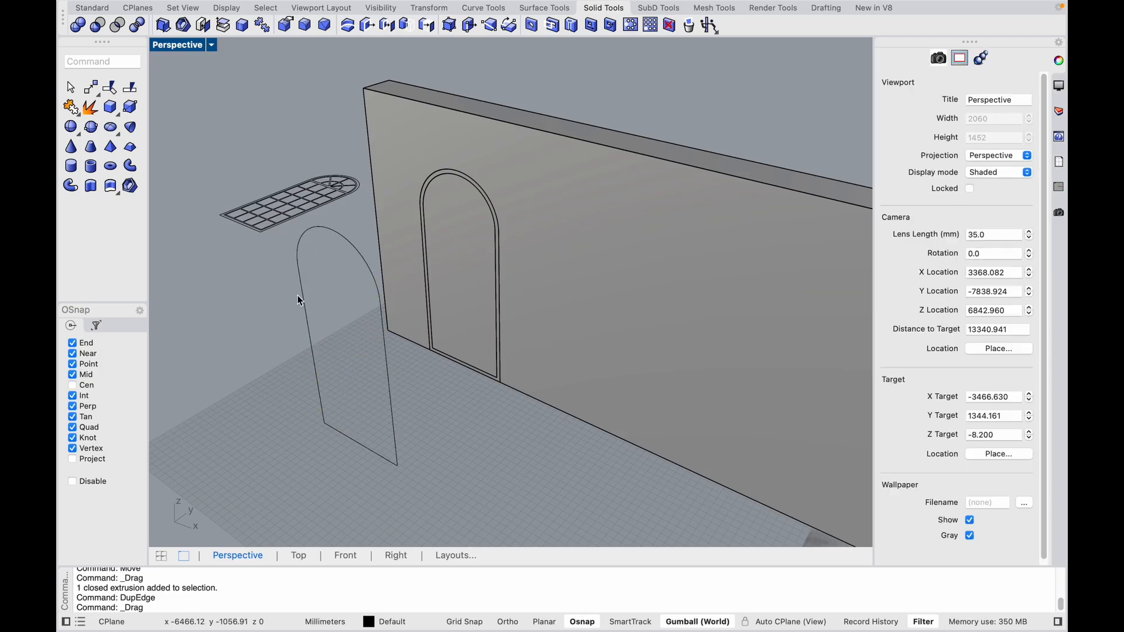
# Select the four duplicated edge curves in front of the wall and join them into one closed arched outline
pyautogui.click(311, 304)
pyautogui.moveTo(311, 304); pyautogui.dragTo(336, 320, button='right')
pyautogui.click(335, 295)
pyautogui.moveTo(346, 339); pyautogui.dragTo(298, 472)
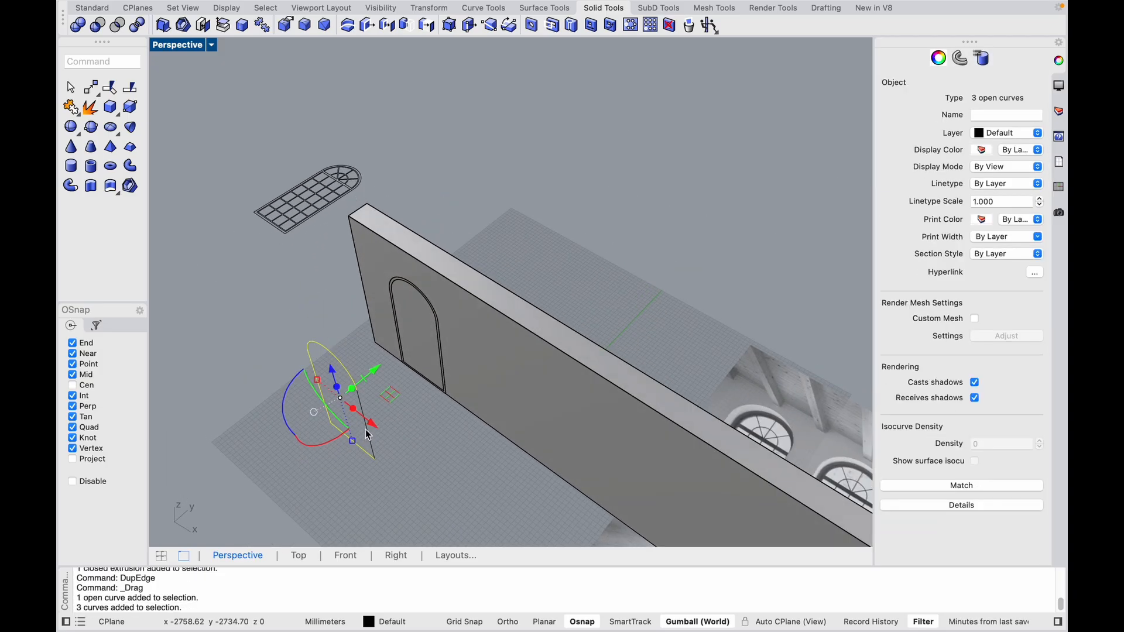
pyautogui.keyDown('shift'); pyautogui.moveTo(384, 489); pyautogui.dragTo(346, 422); pyautogui.keyUp('shift')
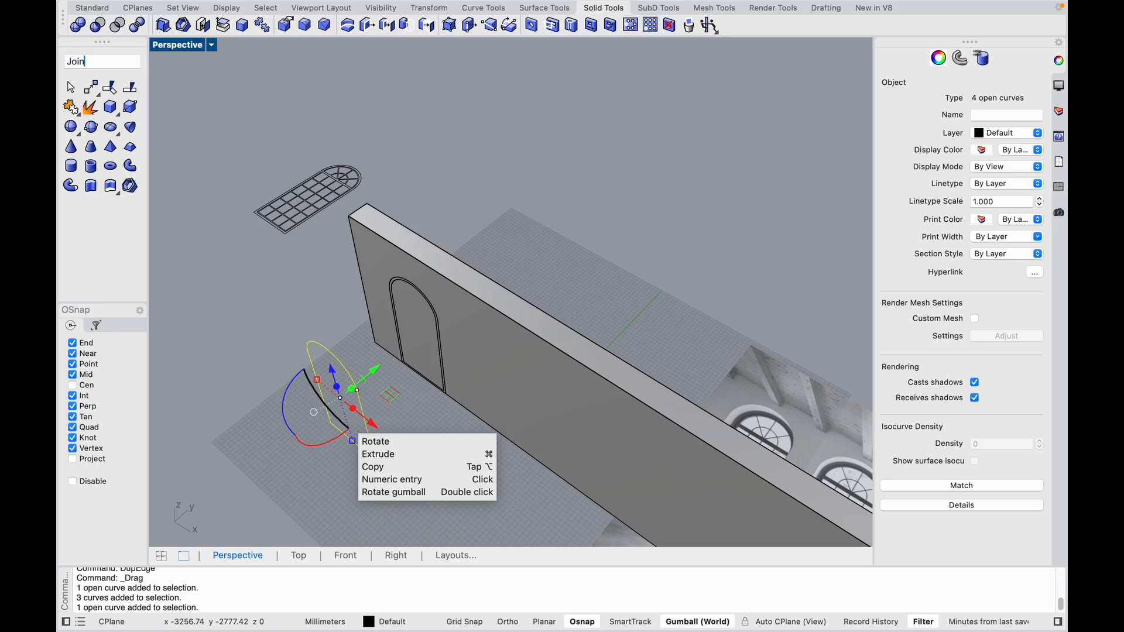
pyautogui.press('Return')
pyautogui.click(359, 483)
pyautogui.click(370, 456)
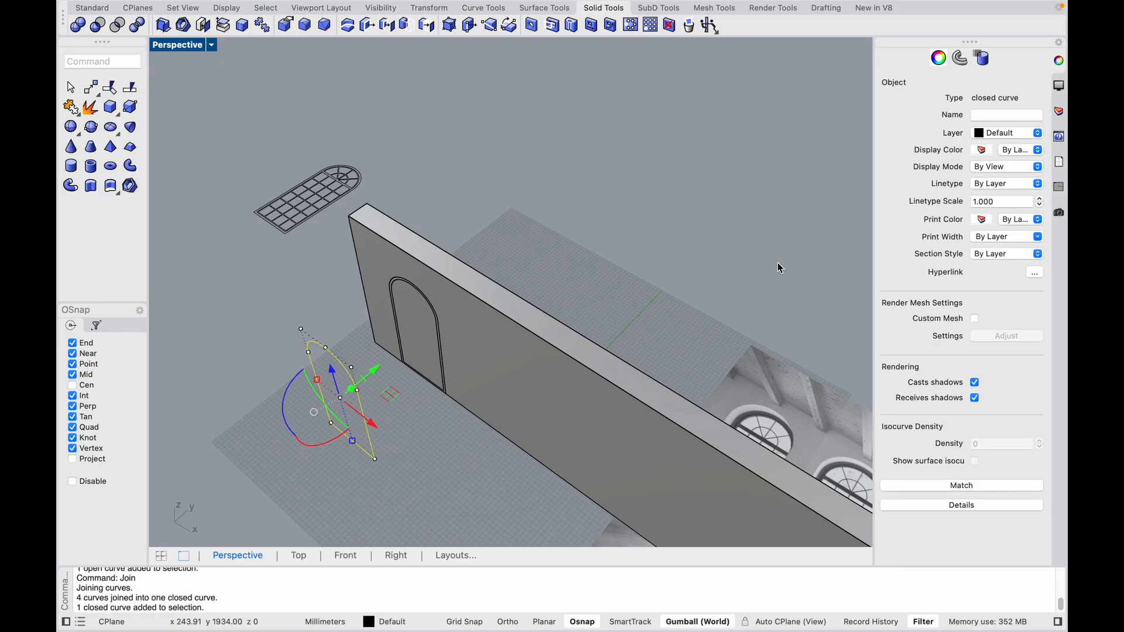
# Shift the closed arched outline slightly closer to the wall's front face and keep it selected
pyautogui.scroll(2, 355, 351)
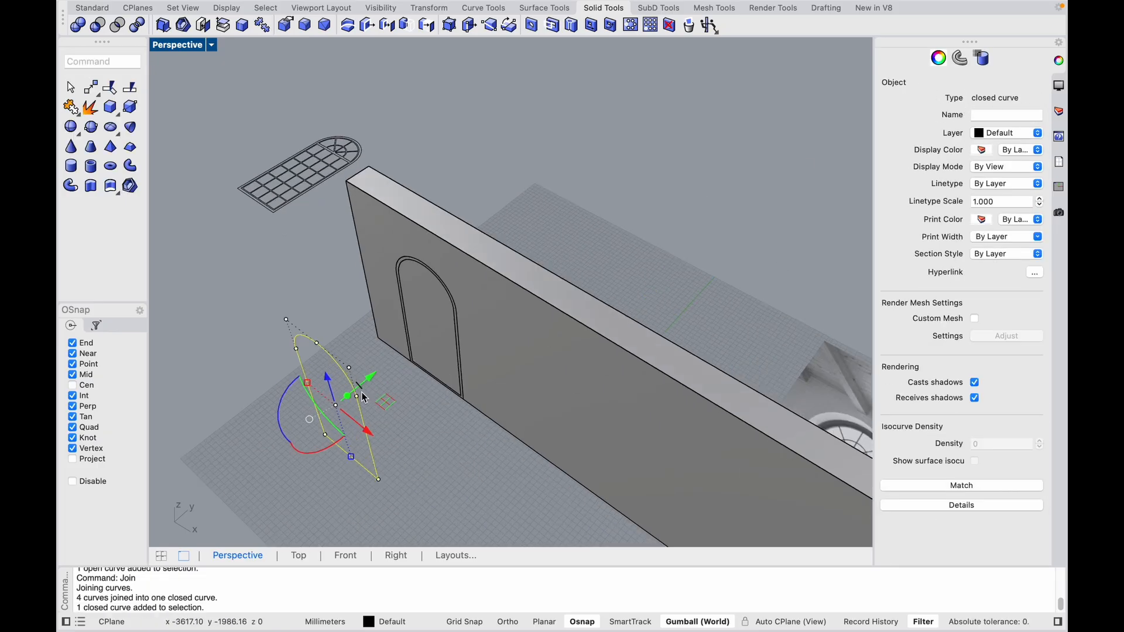
pyautogui.moveTo(370, 381); pyautogui.dragTo(404, 378)
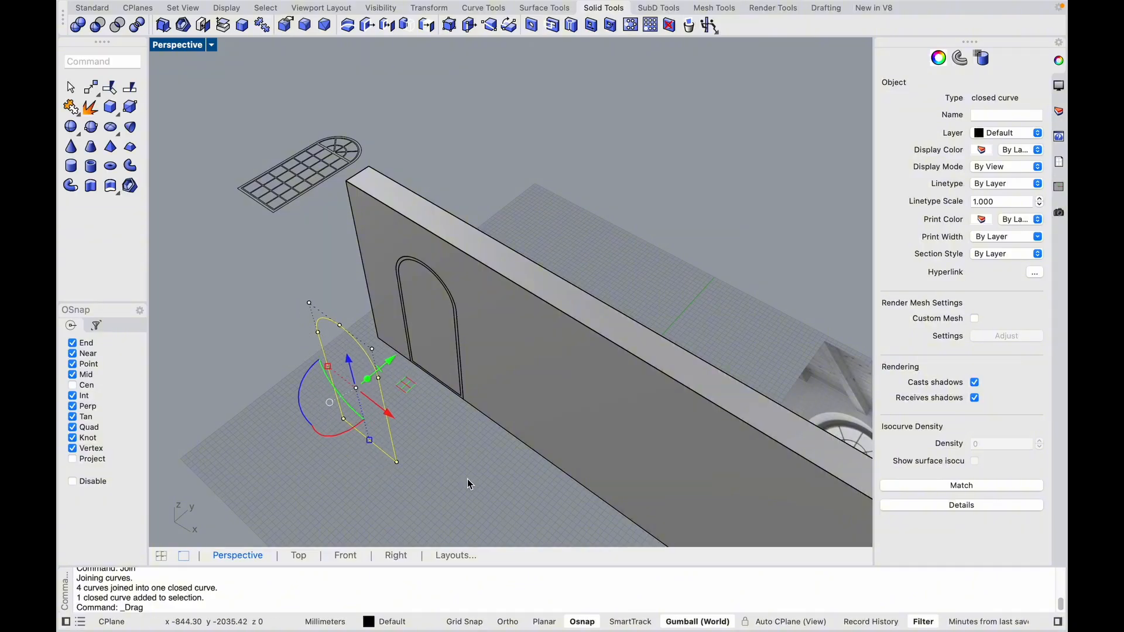
pyautogui.click(465, 476)
pyautogui.scroll(2, 329, 356)
pyautogui.click(371, 332)
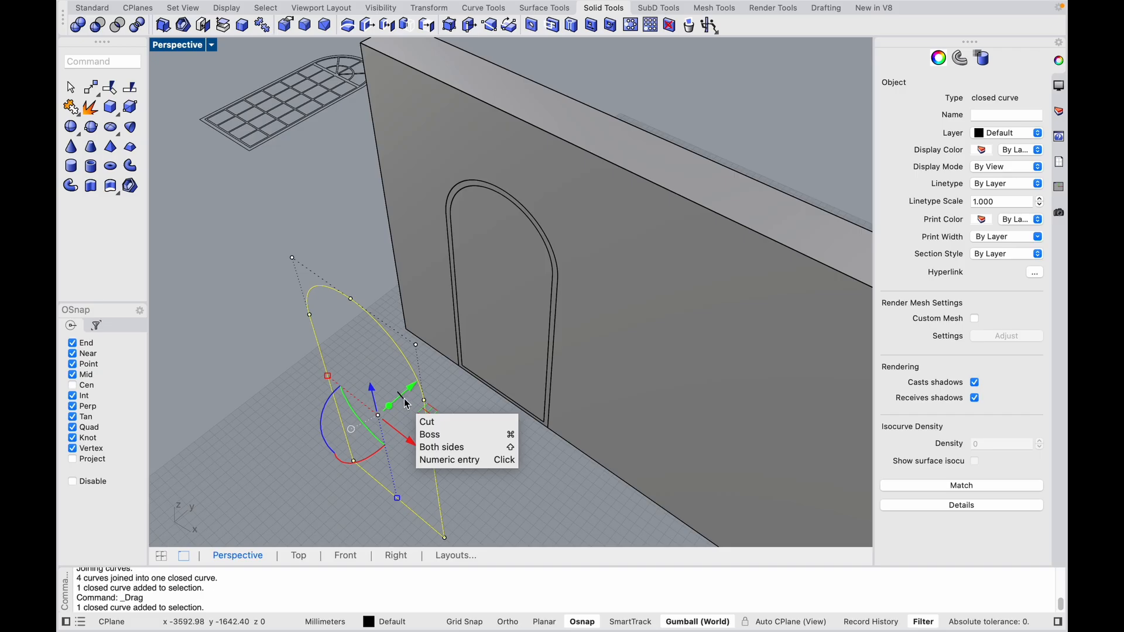
pyautogui.scroll(-3, 385, 315)
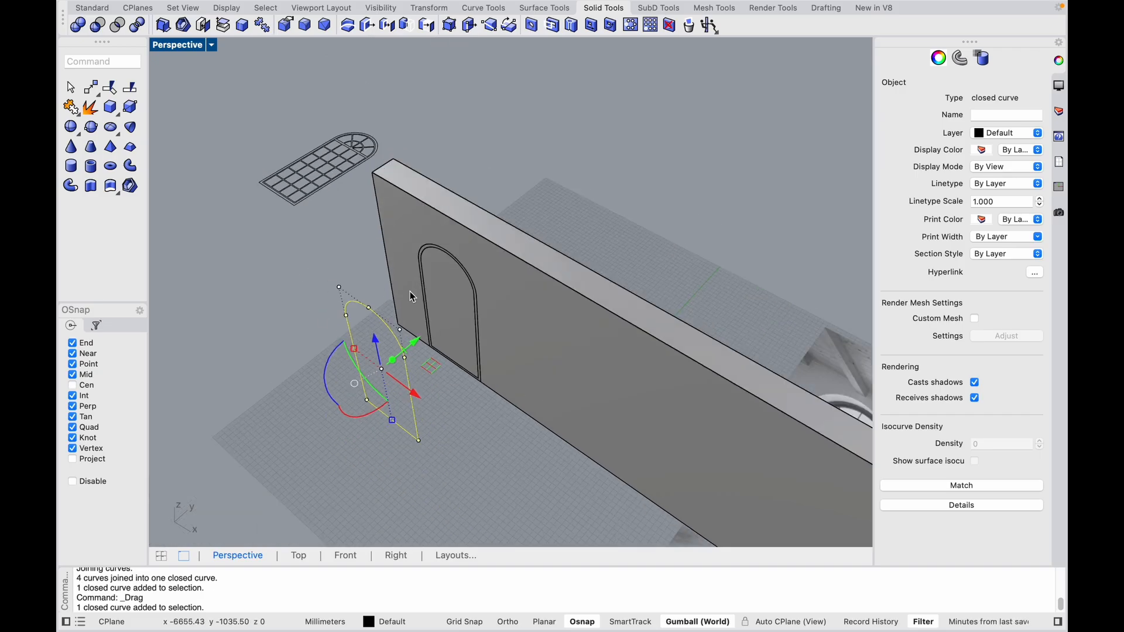
# Isolate the wall and the closed arched outline so that all other objects are hidden, and clear the selection
pyautogui.click(444, 252)
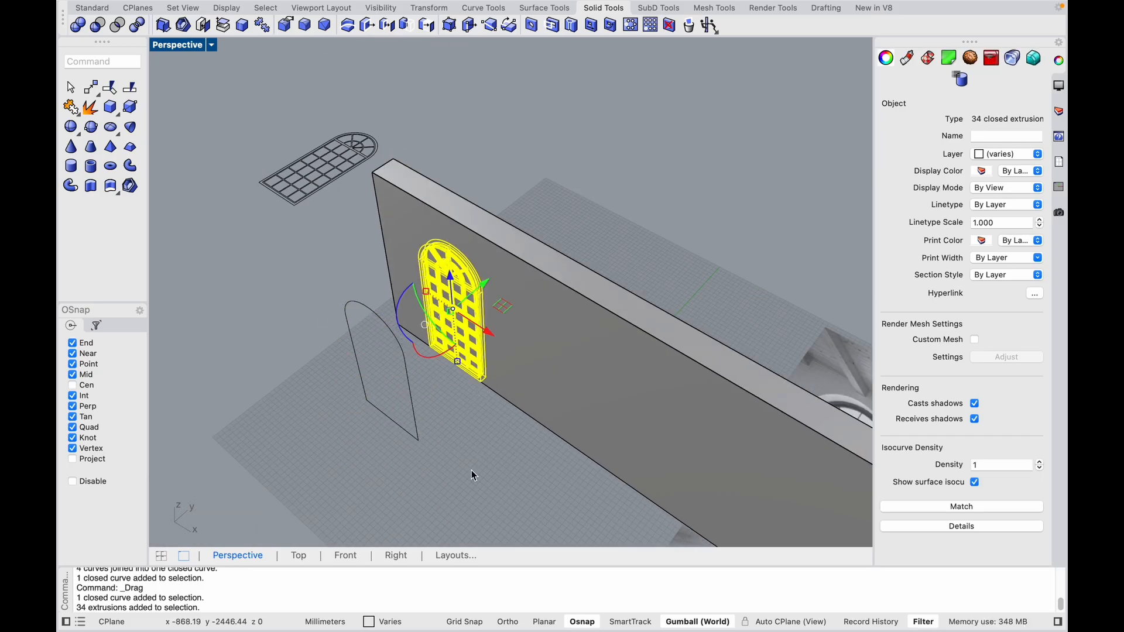
pyautogui.moveTo(472, 470); pyautogui.dragTo(497, 458, button='right')
pyautogui.scroll(-4, 492, 348)
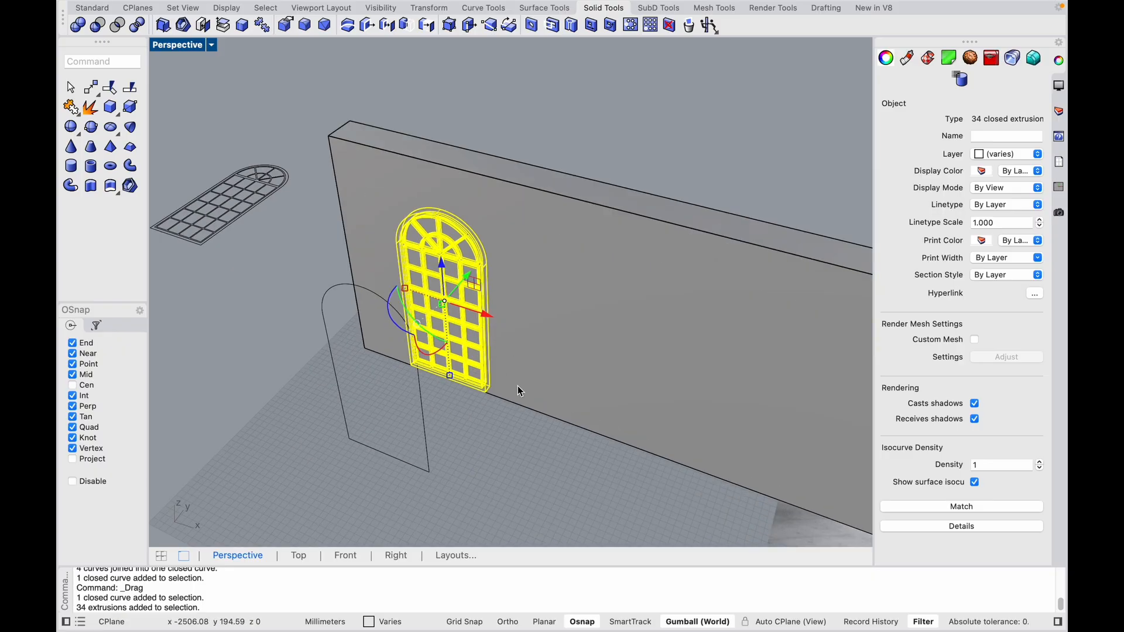
pyautogui.click(608, 350)
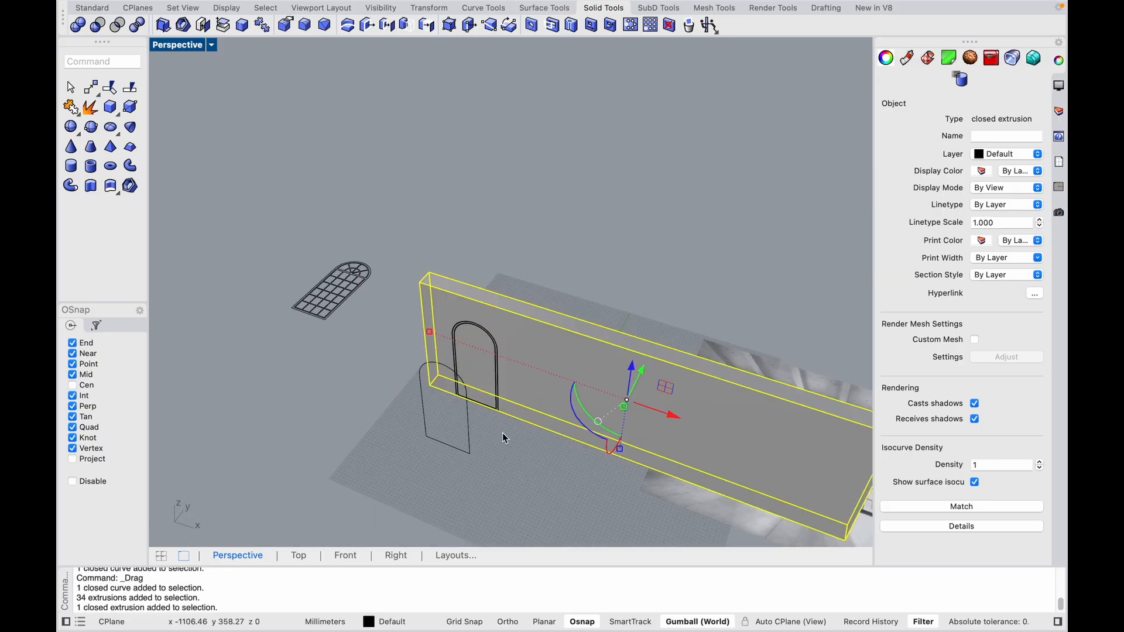
pyautogui.keyDown('shift'); pyautogui.click(469, 443); pyautogui.keyUp('shift')
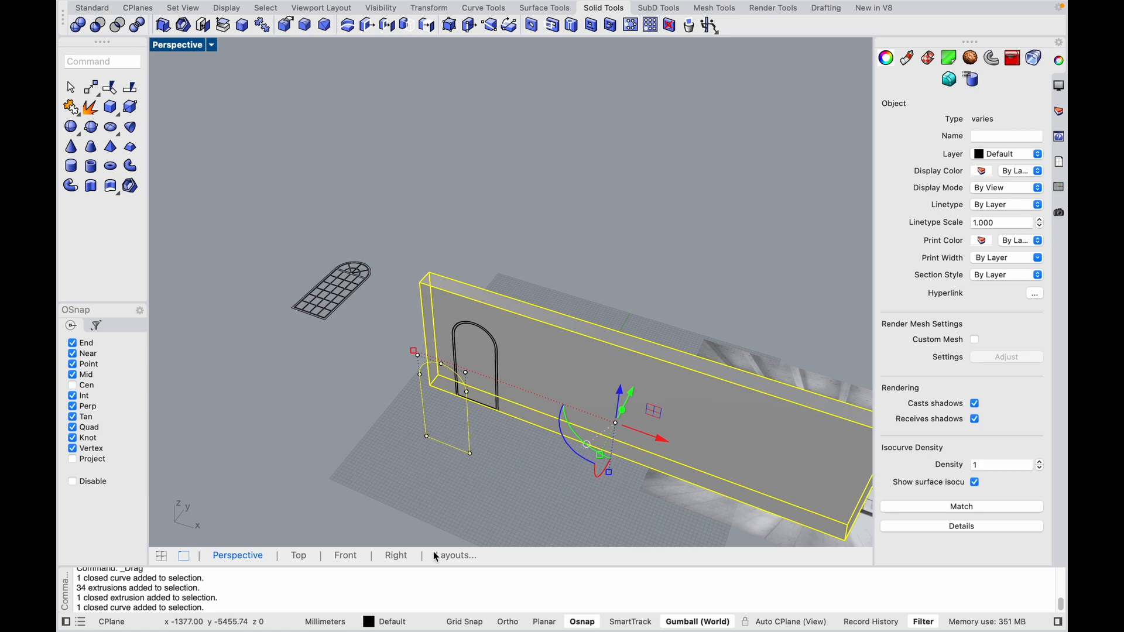
pyautogui.write('isolate')
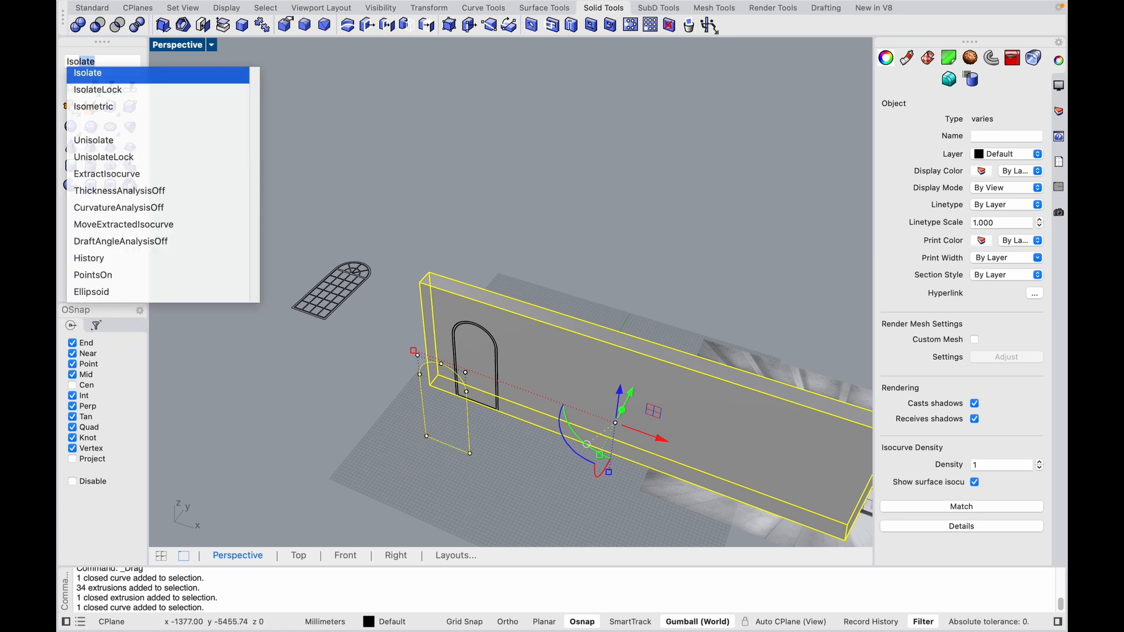
pyautogui.press('Return')
pyautogui.click(384, 276)
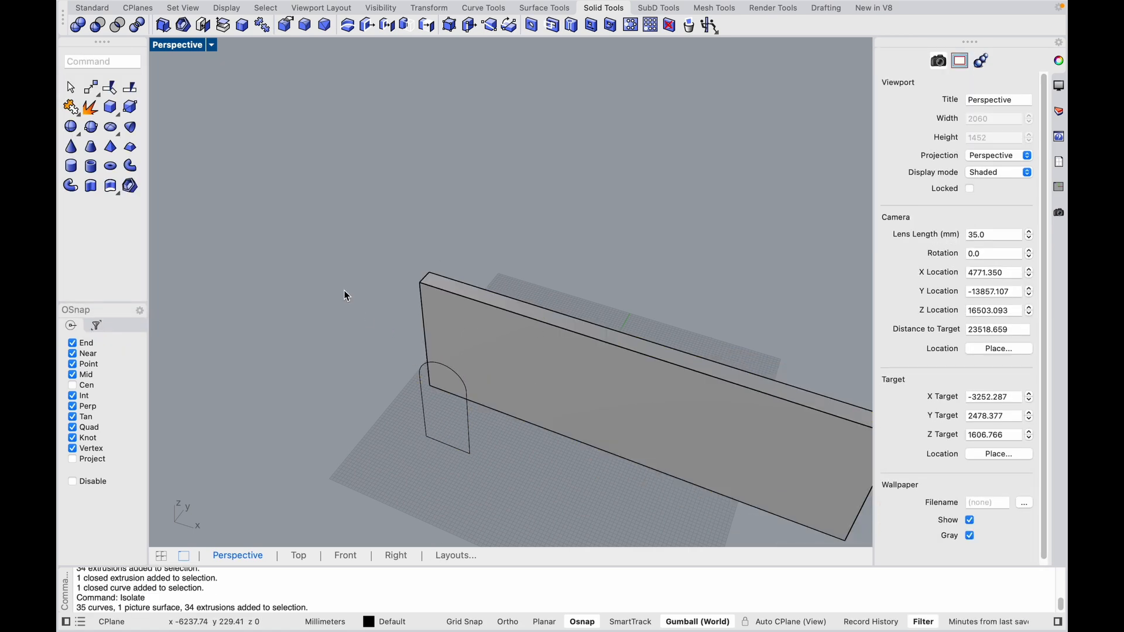
# Examine the isolated wall and the arched outline in front of it from several angles
pyautogui.scroll(2, 345, 296)
pyautogui.scroll(-6, 445, 346)
pyautogui.scroll(2, 590, 428)
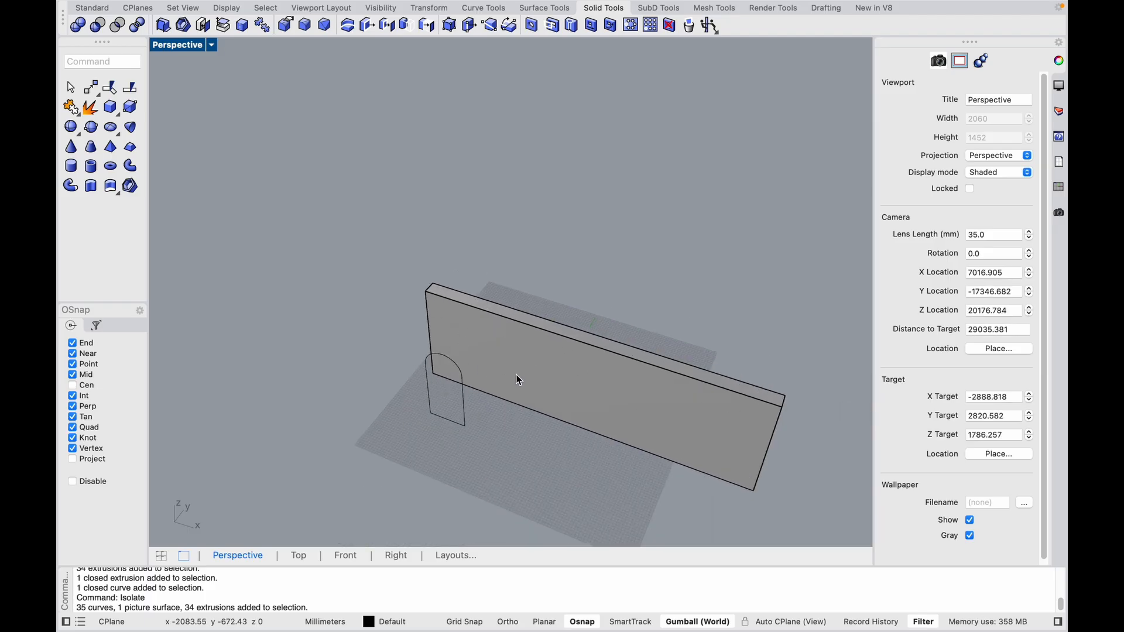
pyautogui.scroll(2, 393, 330)
pyautogui.scroll(-3, 381, 309)
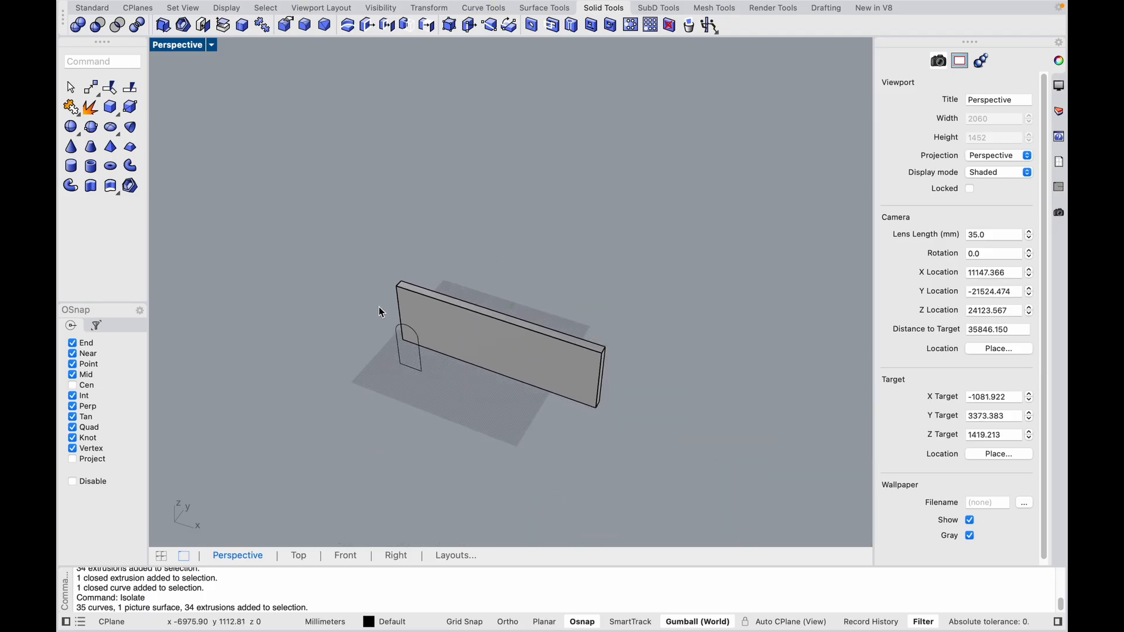
pyautogui.moveTo(697, 372); pyautogui.dragTo(579, 387, button='right')
pyautogui.scroll(6, 535, 353)
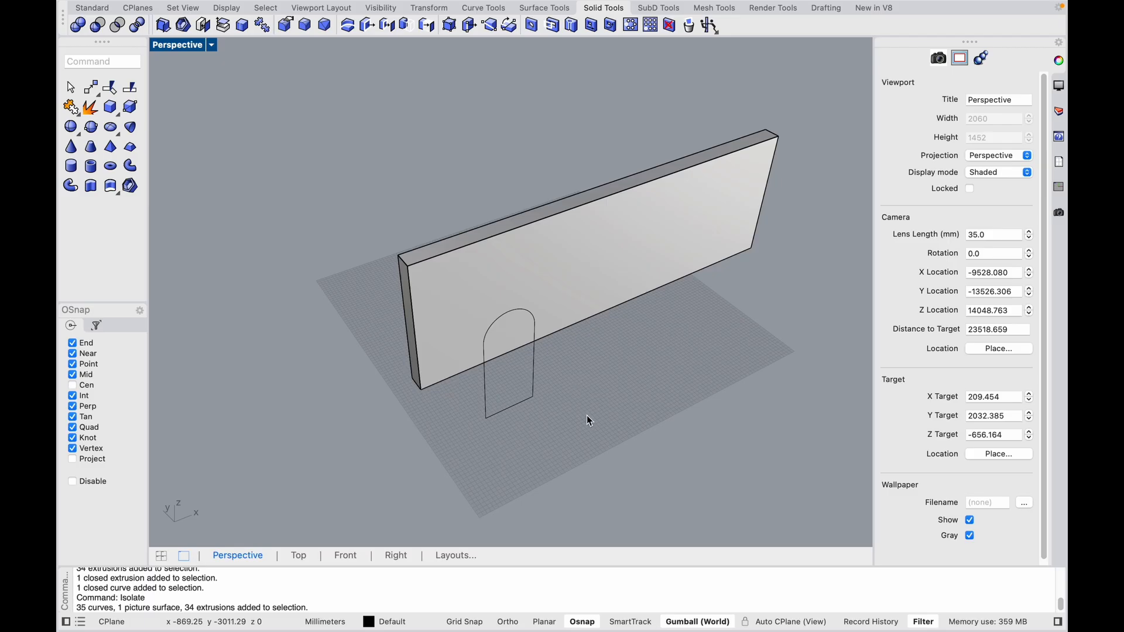
pyautogui.moveTo(587, 416); pyautogui.dragTo(389, 364, button='right')
# Try to extrude the closed arched outline towards the wall, and undo the extrusion
pyautogui.click(386, 365)
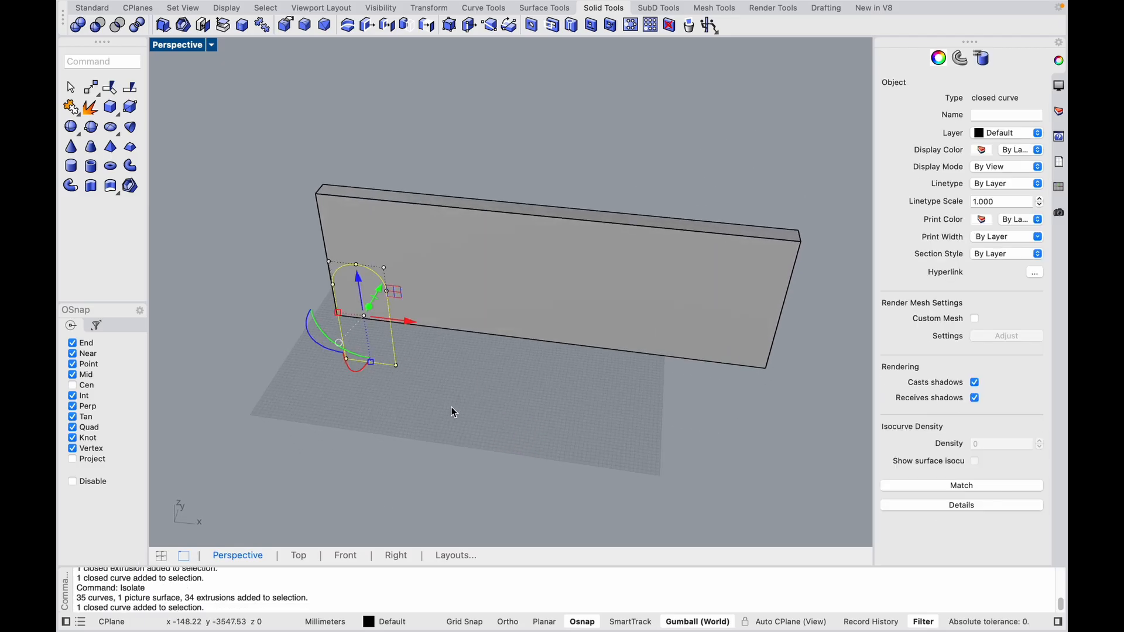
pyautogui.moveTo(436, 416); pyautogui.dragTo(413, 211, button='right')
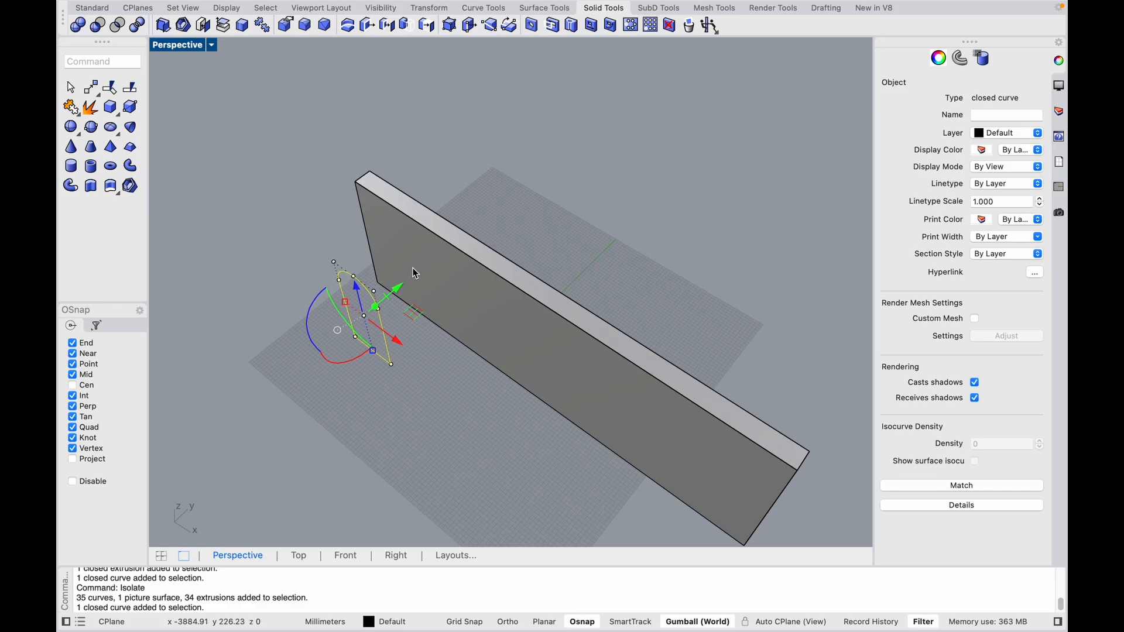
pyautogui.scroll(3, 378, 311)
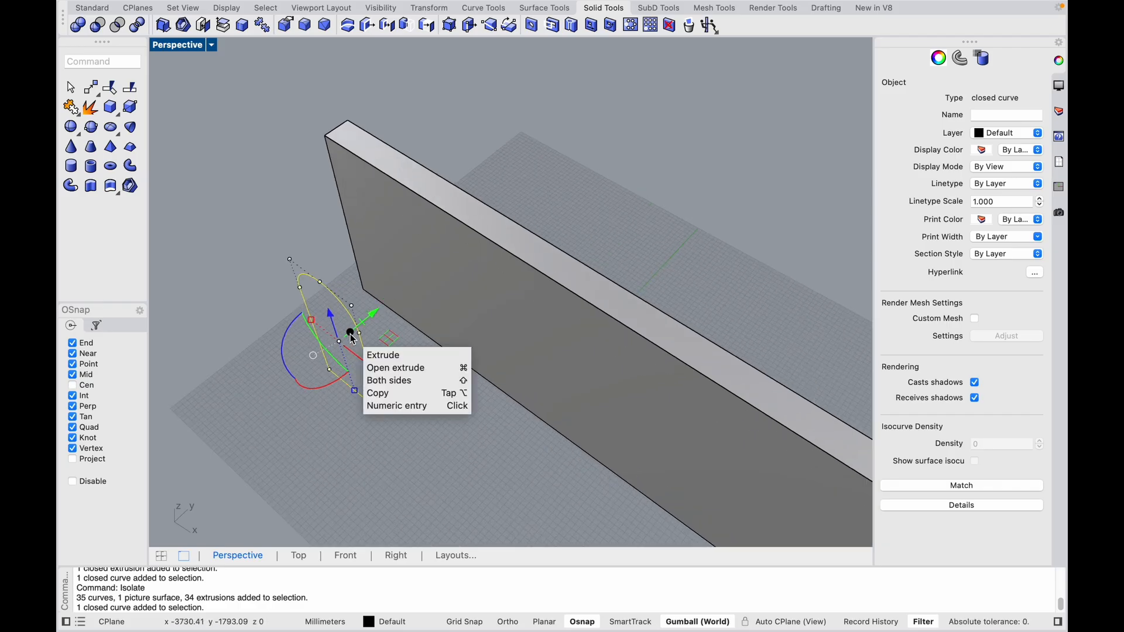
pyautogui.moveTo(352, 337); pyautogui.dragTo(410, 309)
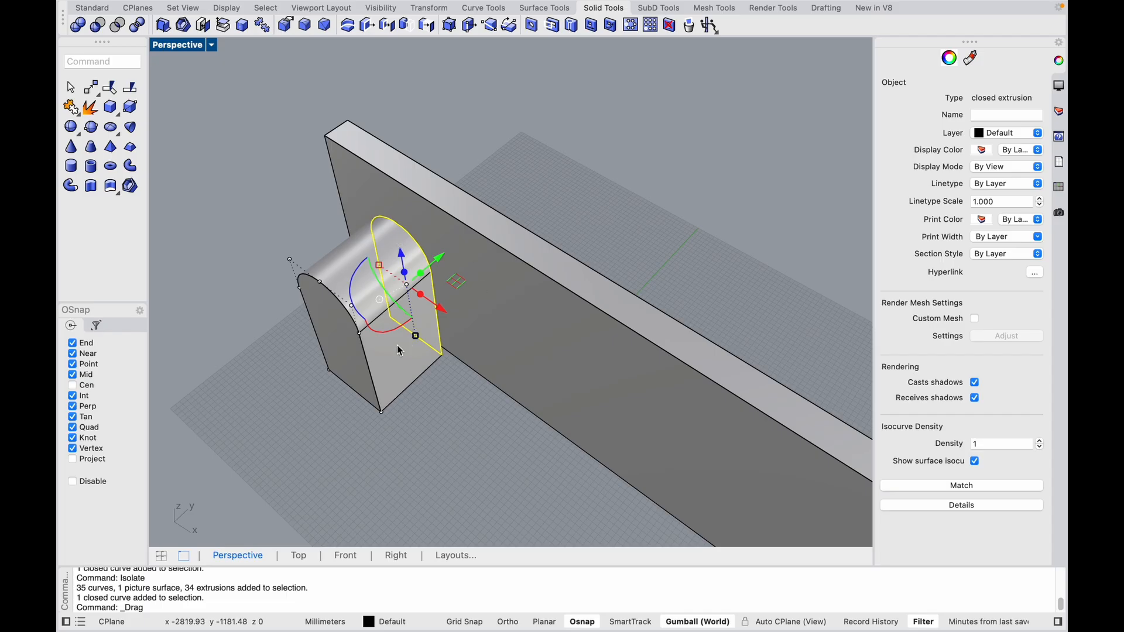
pyautogui.press('super+z')
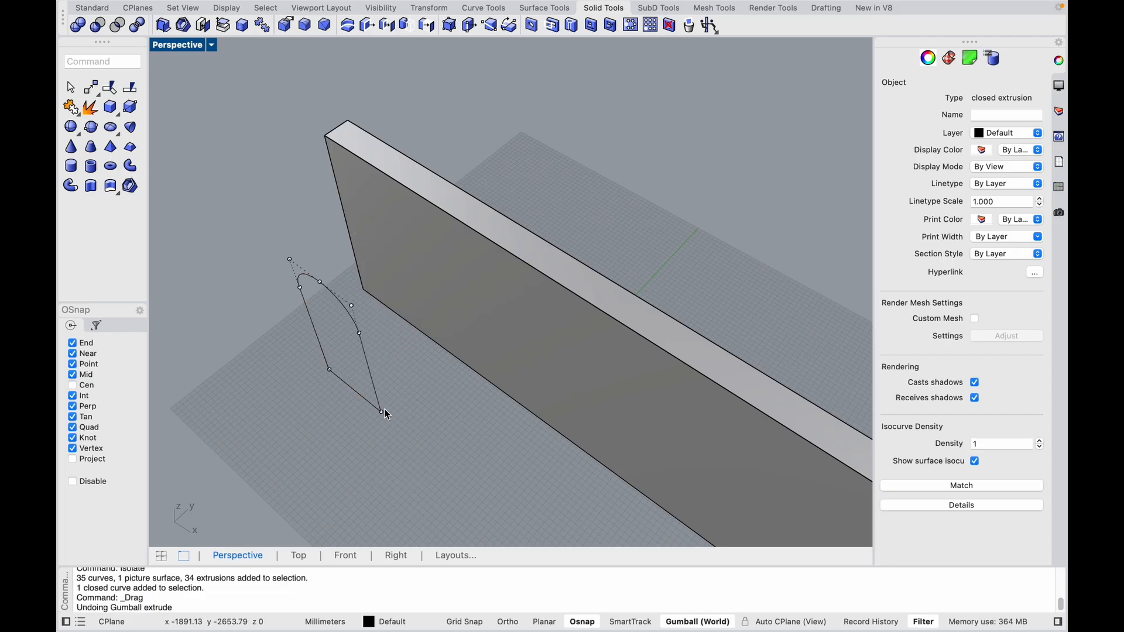
# Select the closed arched outline and cut an opening through the full thickness of the wall with its extrusion
pyautogui.click(370, 371)
pyautogui.click(420, 399)
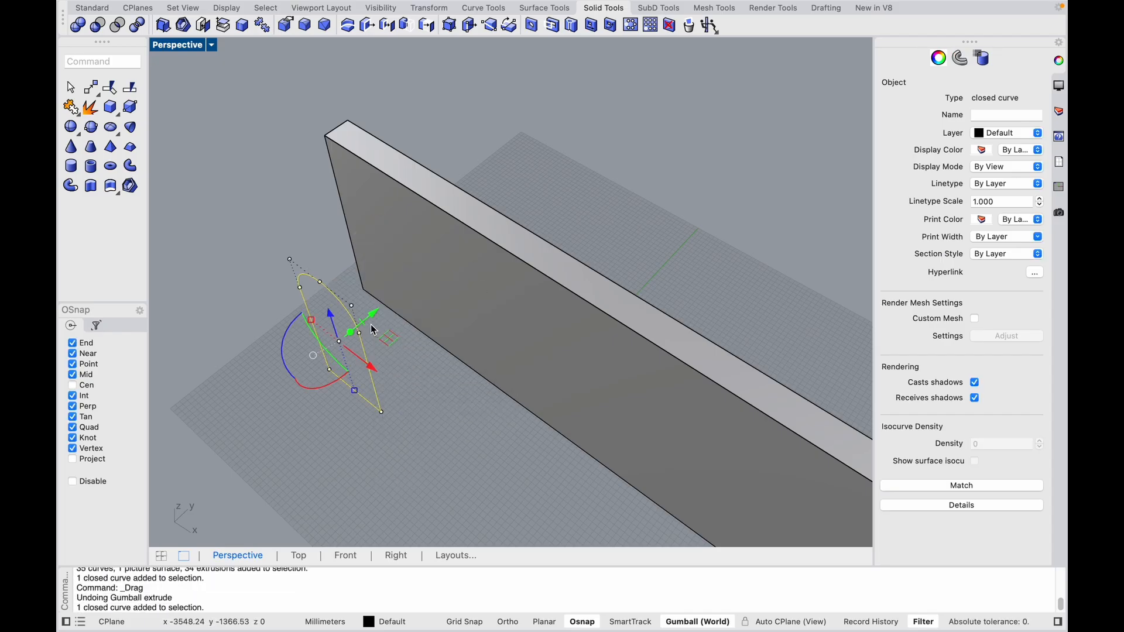
pyautogui.moveTo(367, 329); pyautogui.dragTo(634, 158)
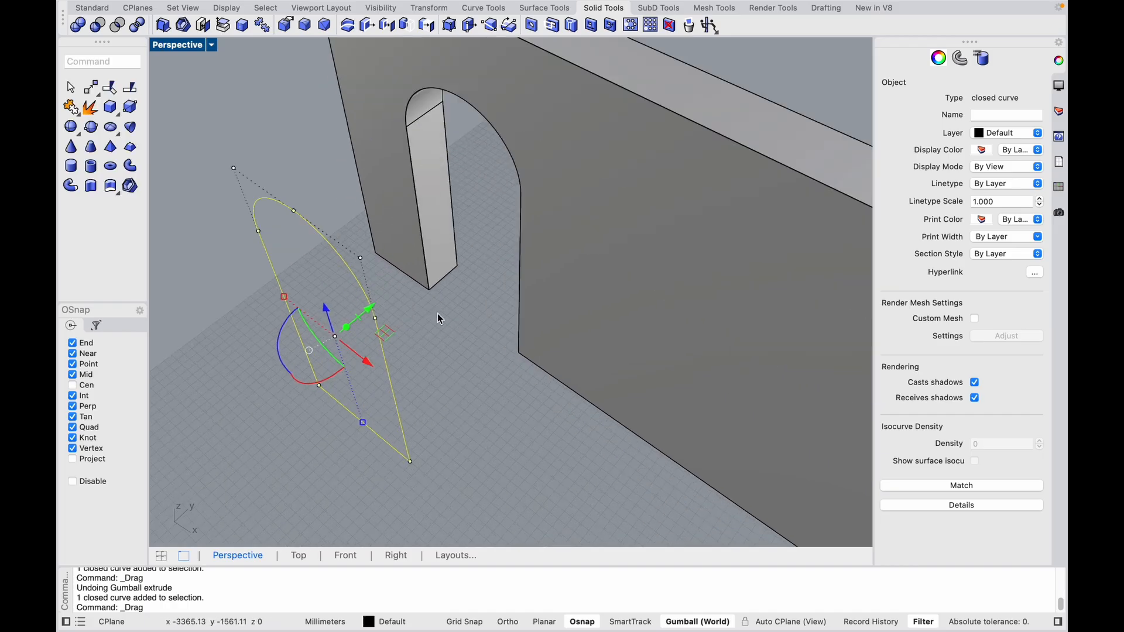
# Inspect the single arched opening in the wall from several angles, and undo the cut
pyautogui.moveTo(437, 314); pyautogui.dragTo(514, 297, button='right')
pyautogui.scroll(-4, 443, 294)
pyautogui.scroll(4, 463, 404)
pyautogui.moveTo(468, 405); pyautogui.dragTo(504, 405, button='right')
pyautogui.scroll(-3, 505, 401)
pyautogui.moveTo(490, 337); pyautogui.dragTo(490, 391, button='right')
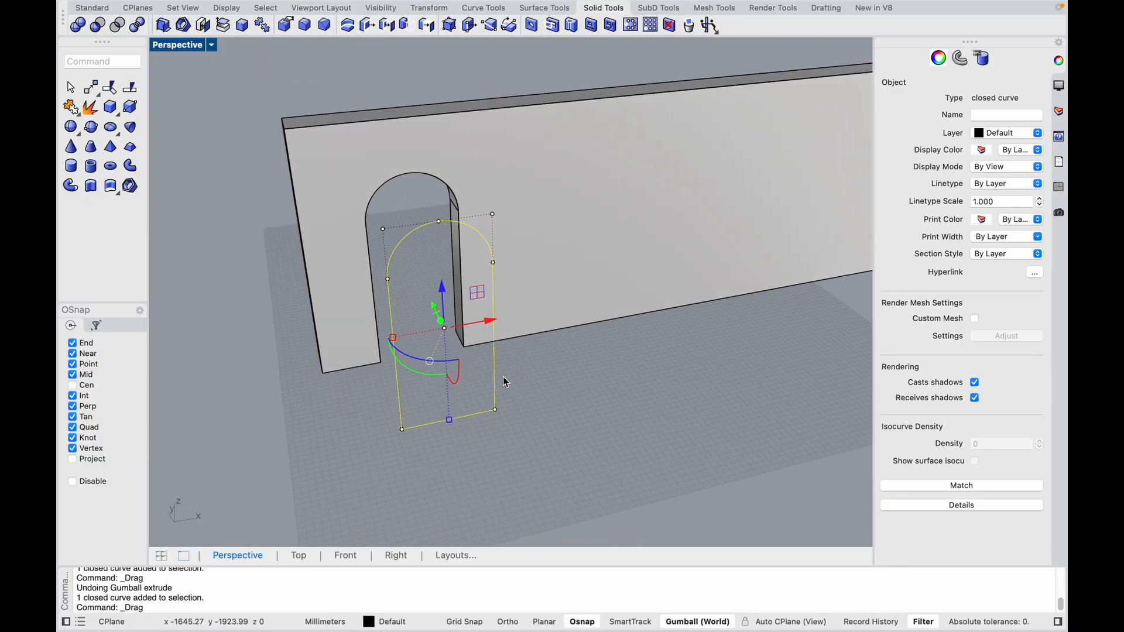
pyautogui.scroll(-4, 512, 412)
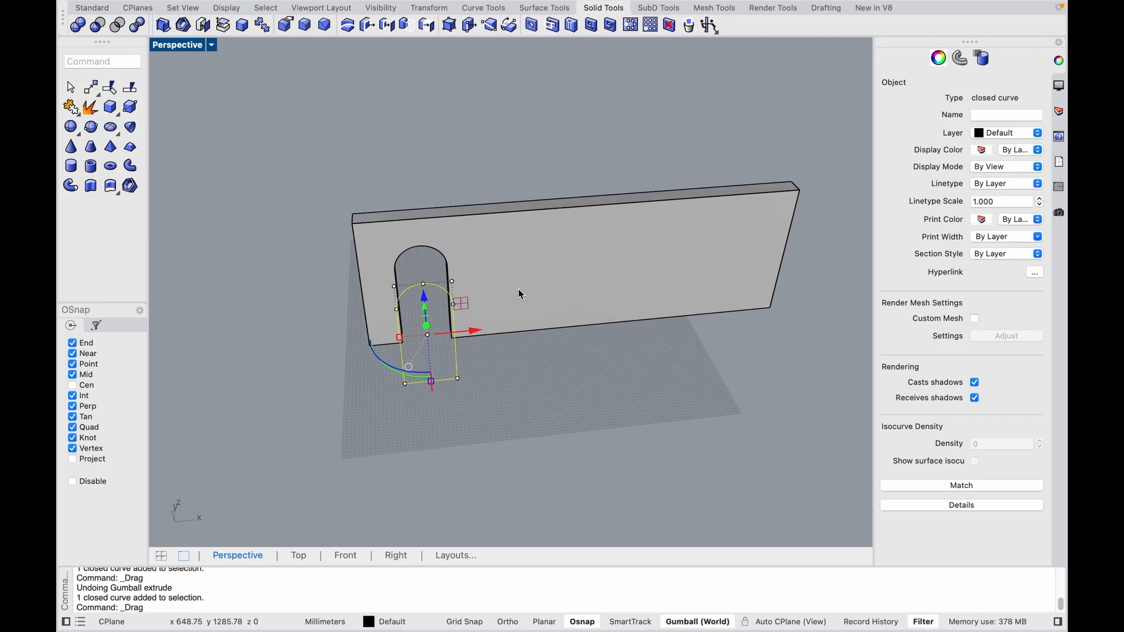
pyautogui.scroll(2, 452, 341)
pyautogui.moveTo(517, 361)
pyautogui.mouseDown(button='right')
pyautogui.moveTo(462, 354)
pyautogui.moveTo(526, 355)
pyautogui.mouseUp(button='right')
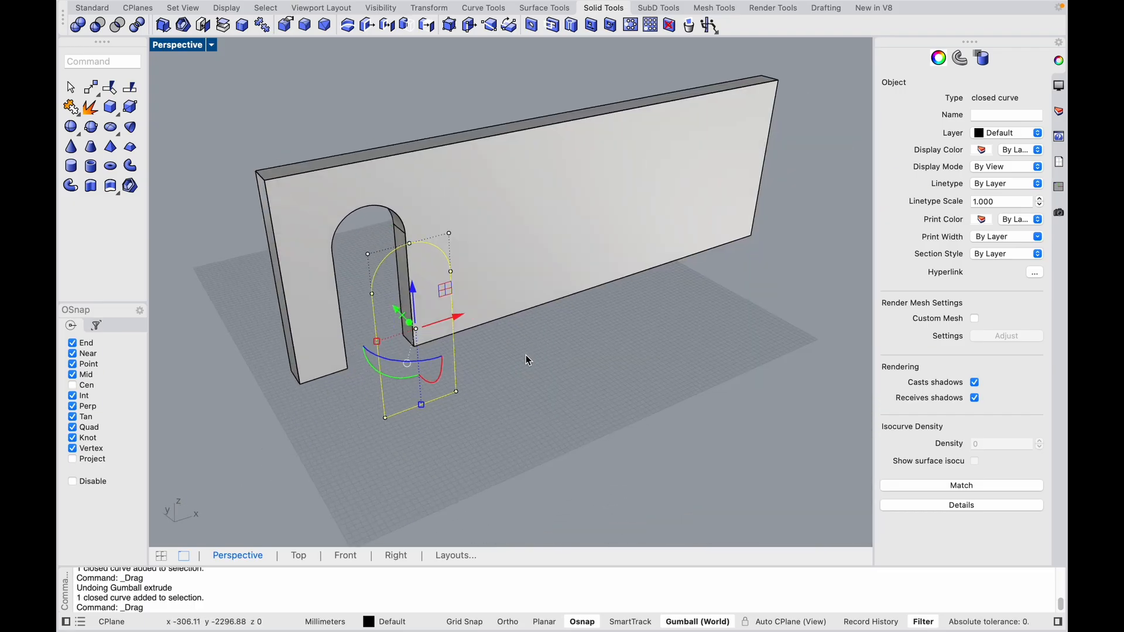
pyautogui.scroll(-4, 503, 360)
pyautogui.scroll(4, 472, 361)
pyautogui.press('super+z')
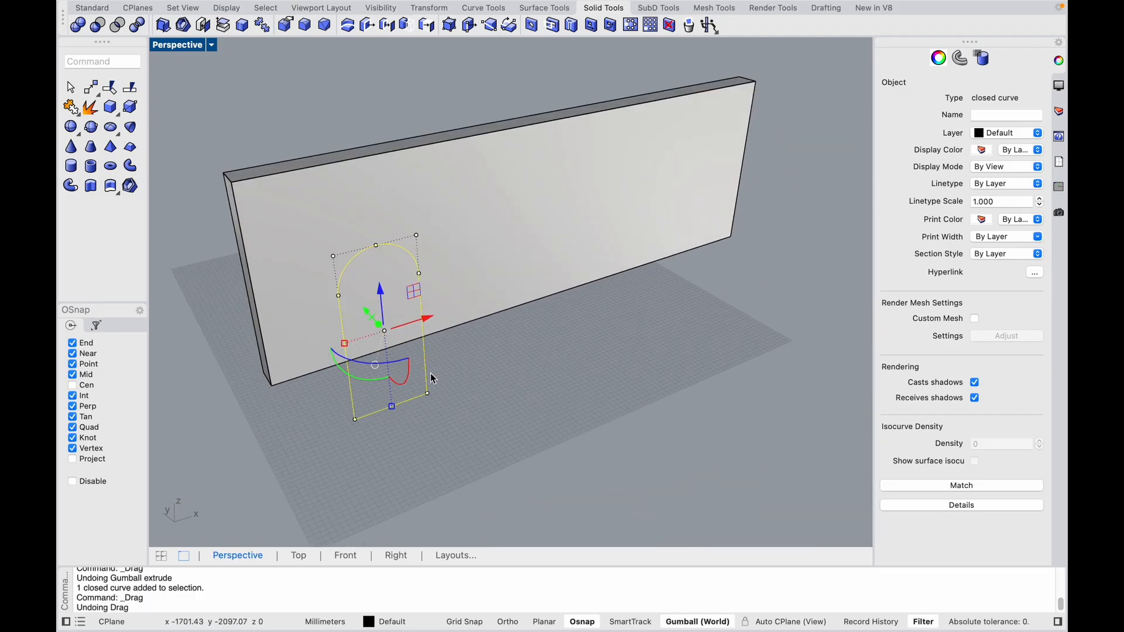
# Copy the arched outline corner to corner directly beside the original, and move the copy 1000 mm in the X direction
pyautogui.write('Copy')
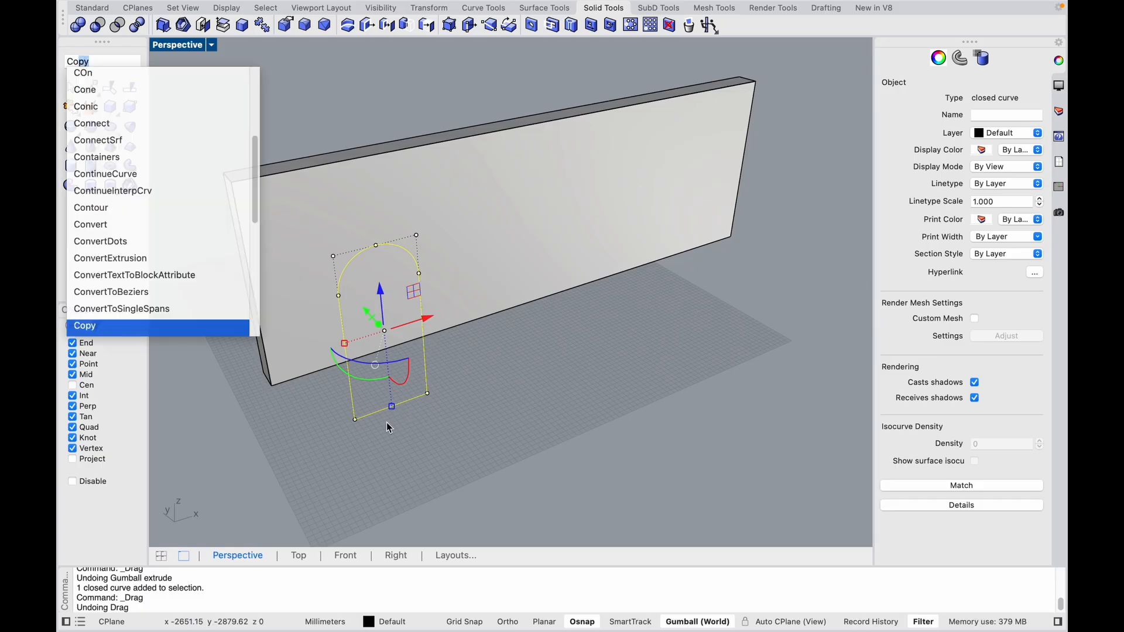
pyautogui.press('Return')
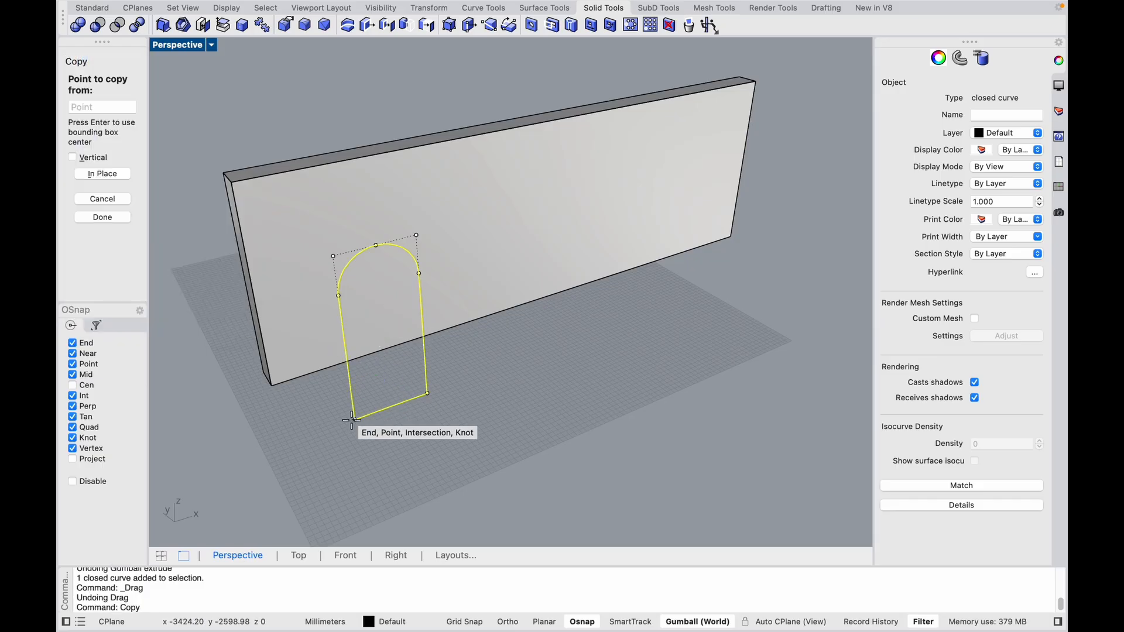
pyautogui.click(356, 419)
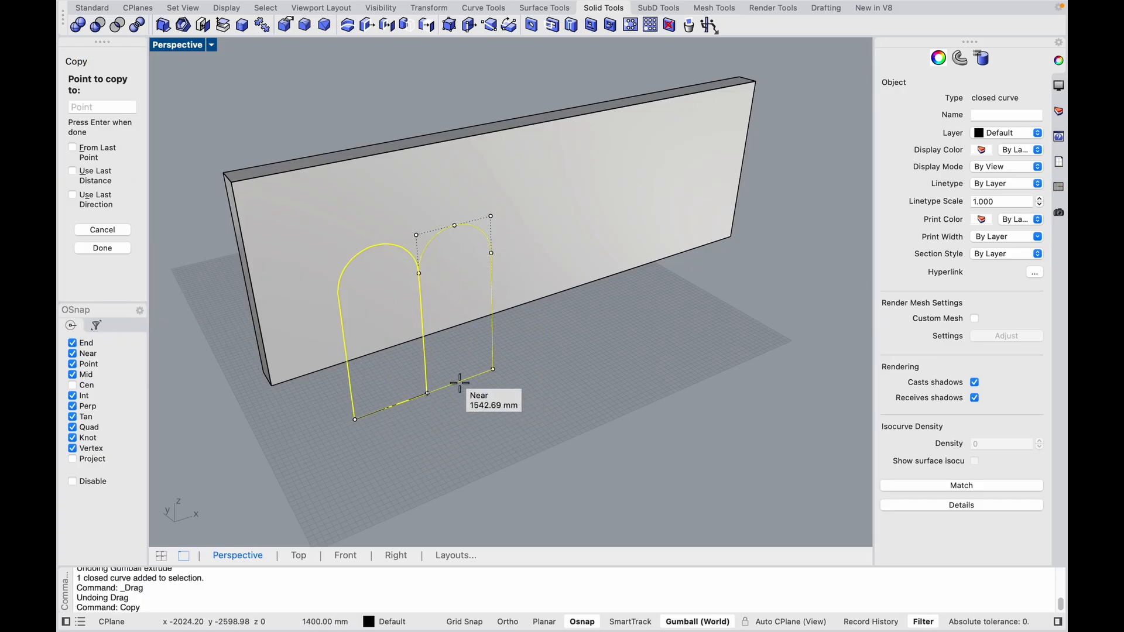
pyautogui.click(428, 393)
pyautogui.press('Return')
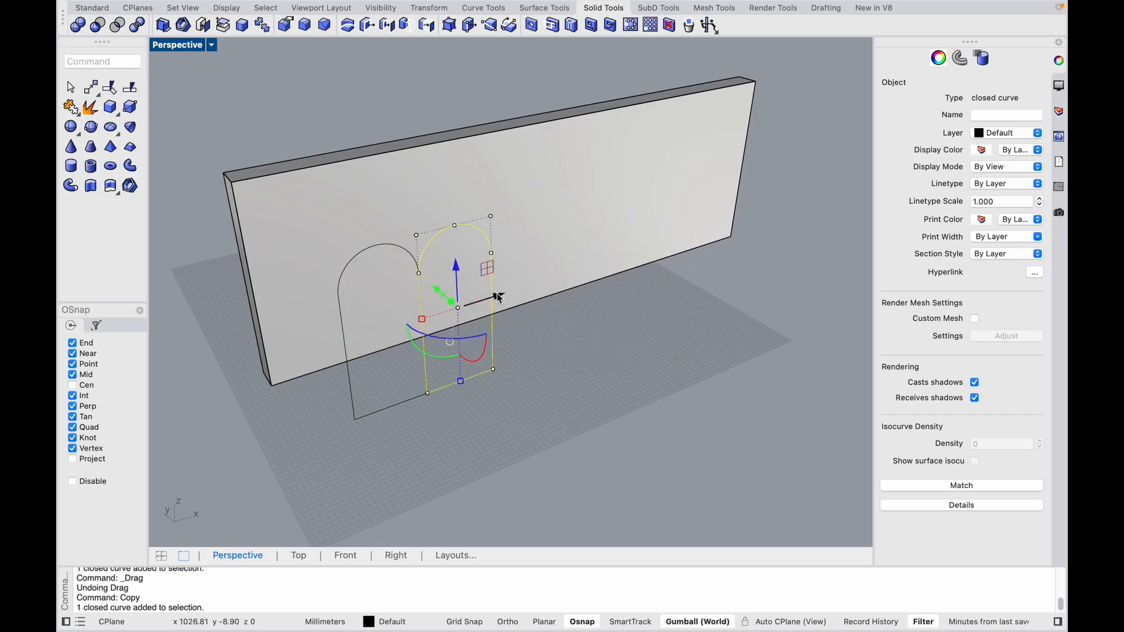
pyautogui.click(499, 297)
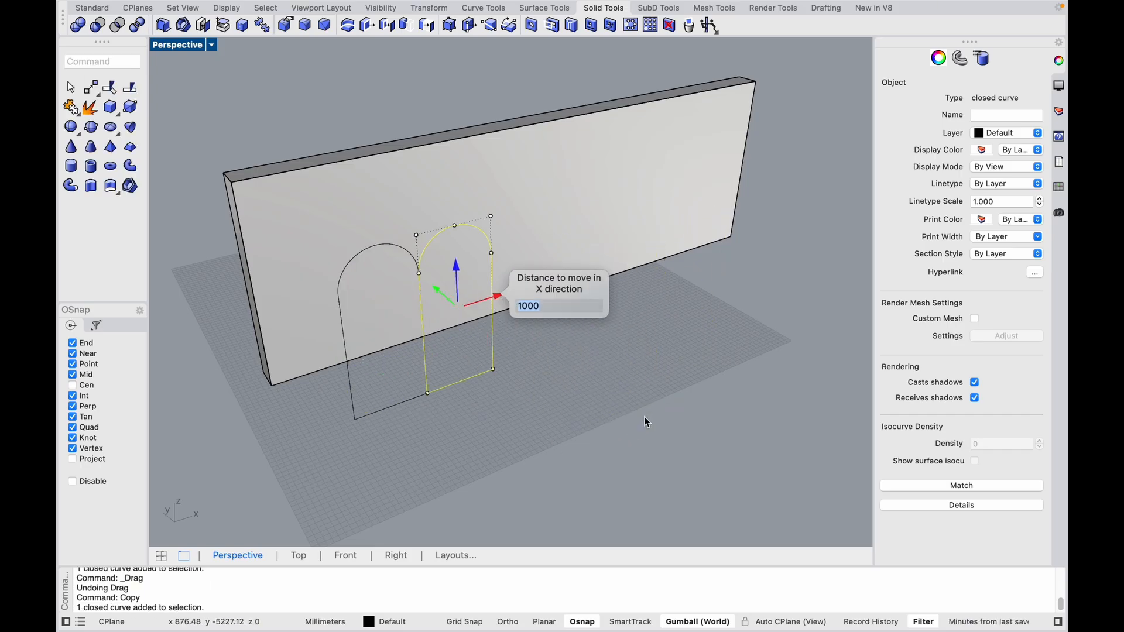
pyautogui.press('Return')
# Copy the second outline twice along the wall, using the offset between the first two outlines' matching lower corners as the spacing
pyautogui.write('co')
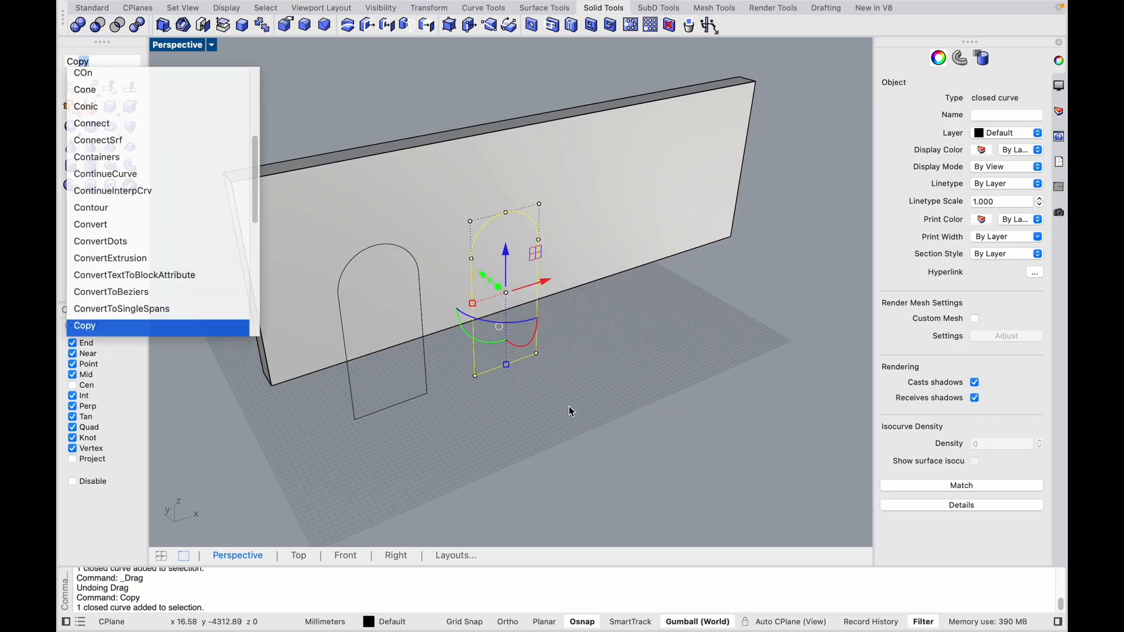
pyautogui.press('Return')
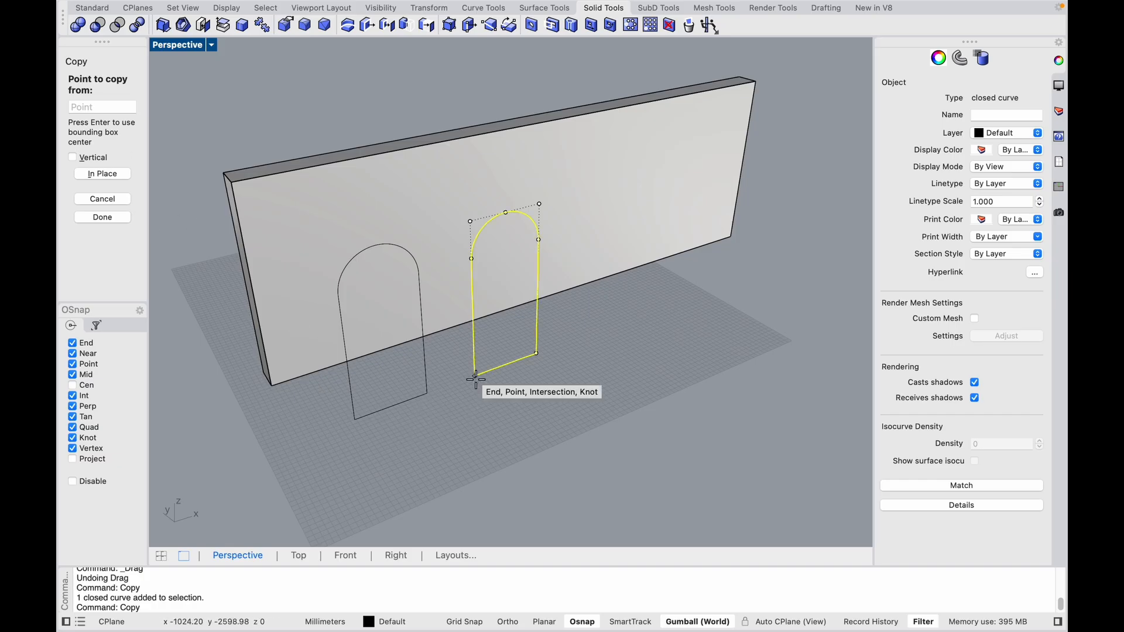
pyautogui.click(426, 395)
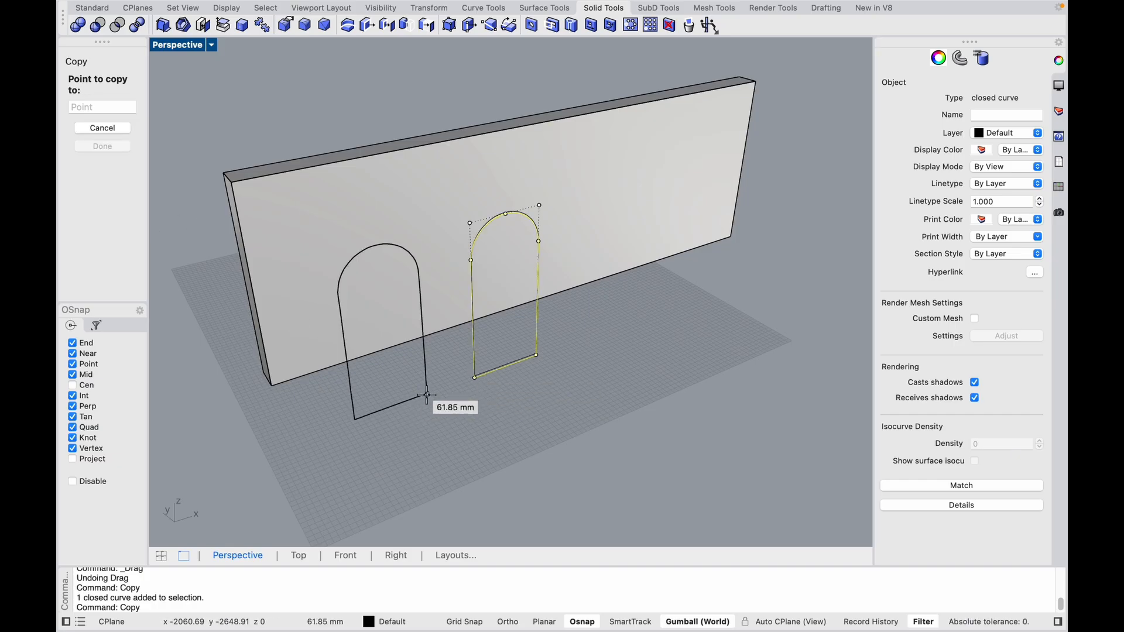
pyautogui.click(536, 355)
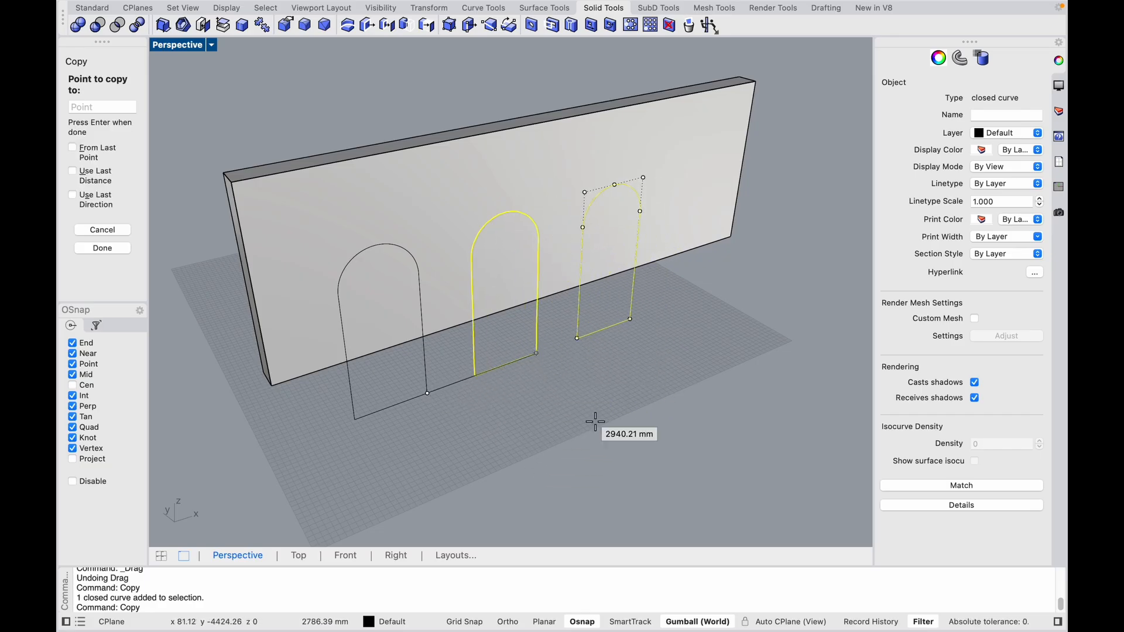
pyautogui.click(630, 315)
pyautogui.press('Return')
# Check the gaps between the first three outlines from lower corner to lower corner with the Line command, keeping no lines
pyautogui.write('line')
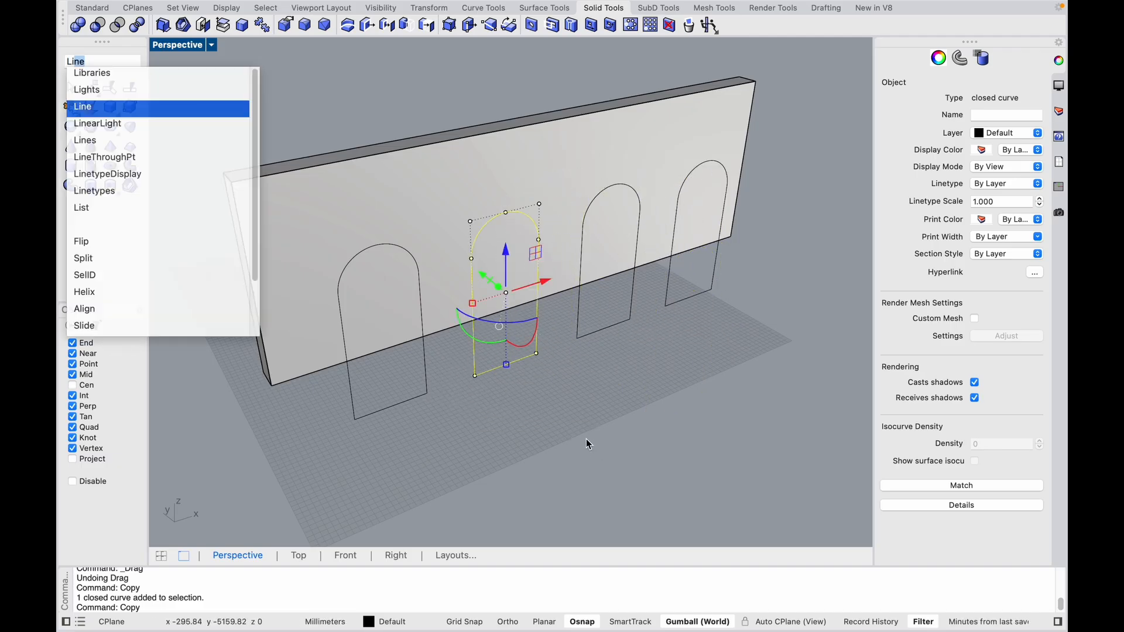
pyautogui.press('Return')
pyautogui.click(427, 393)
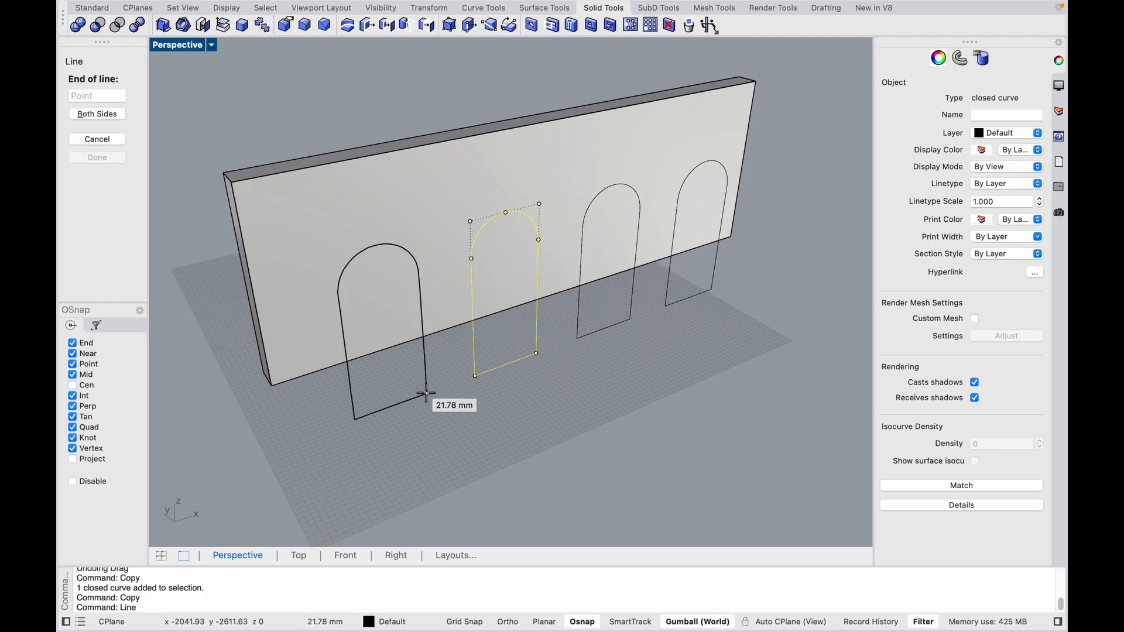
pyautogui.click(475, 375)
pyautogui.press('Return')
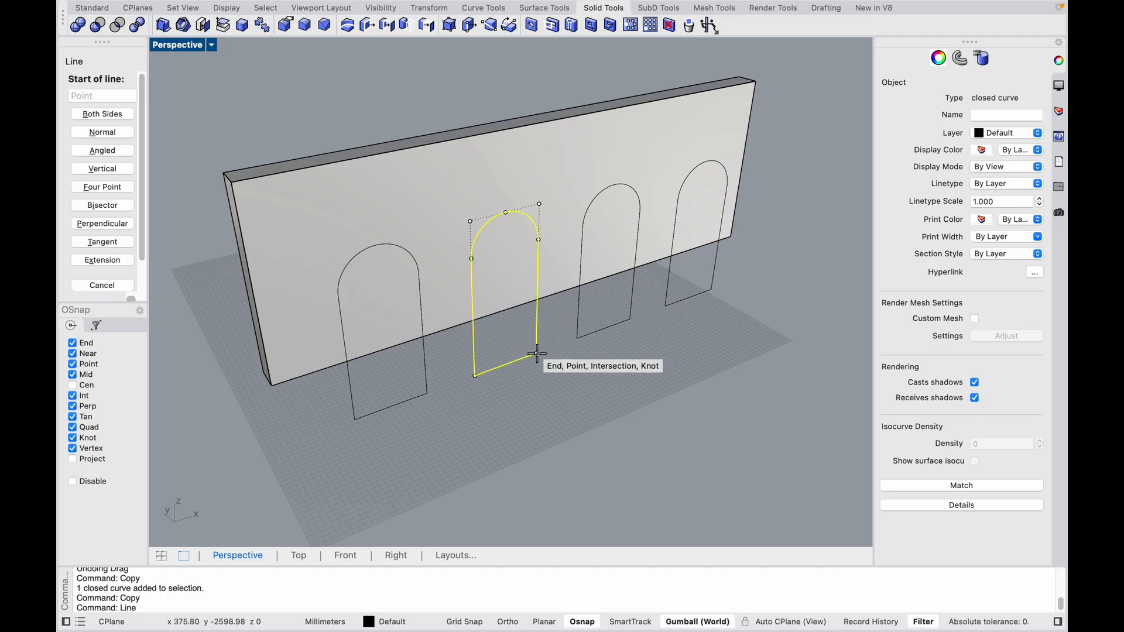
pyautogui.click(536, 353)
pyautogui.click(578, 339)
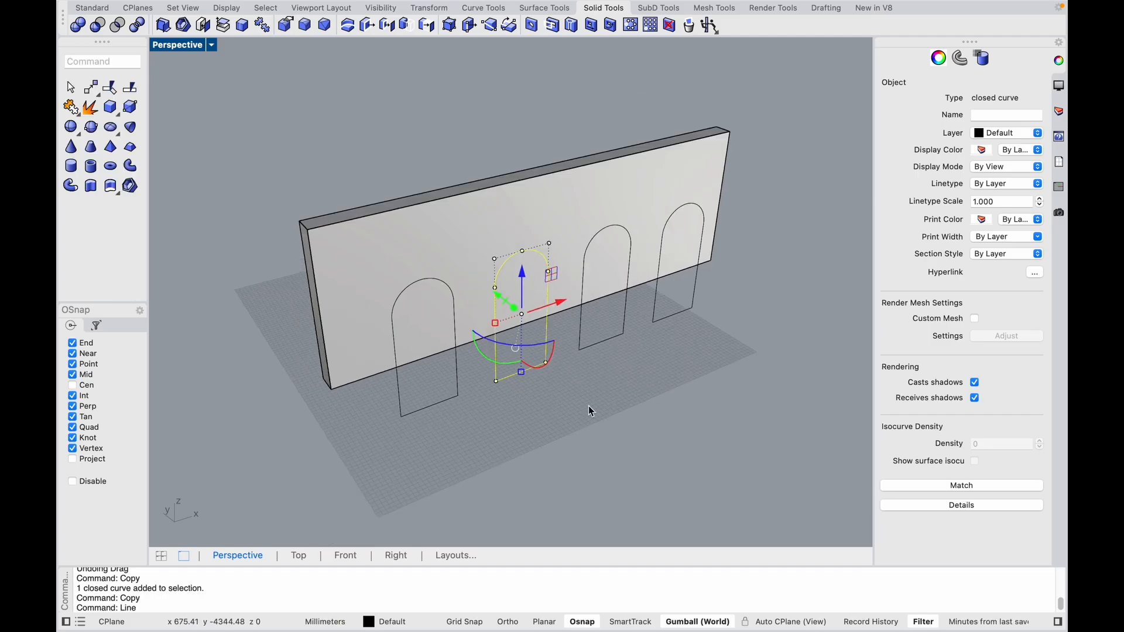
# Select all four arched outlines and cut their openings through the full thickness of the wall in one extrusion
pyautogui.click(588, 413)
pyautogui.moveTo(588, 412); pyautogui.dragTo(577, 489, button='right')
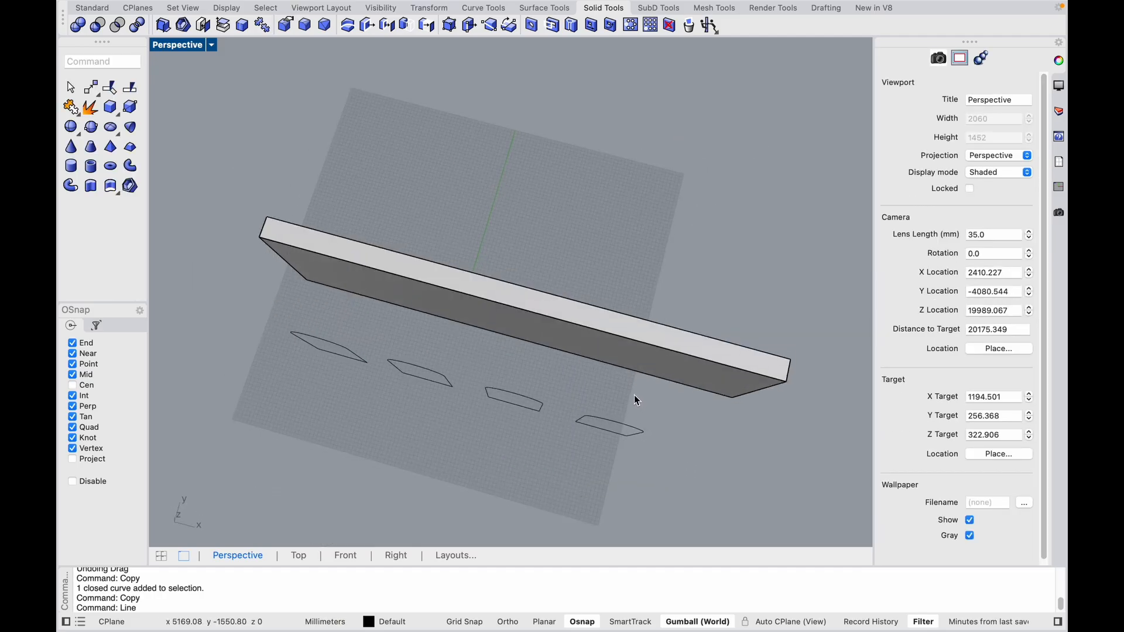
pyautogui.moveTo(635, 395); pyautogui.dragTo(511, 461)
pyautogui.keyDown('shift'); pyautogui.moveTo(434, 404); pyautogui.dragTo(325, 345); pyautogui.keyUp('shift')
pyautogui.moveTo(458, 500); pyautogui.dragTo(462, 365, button='right')
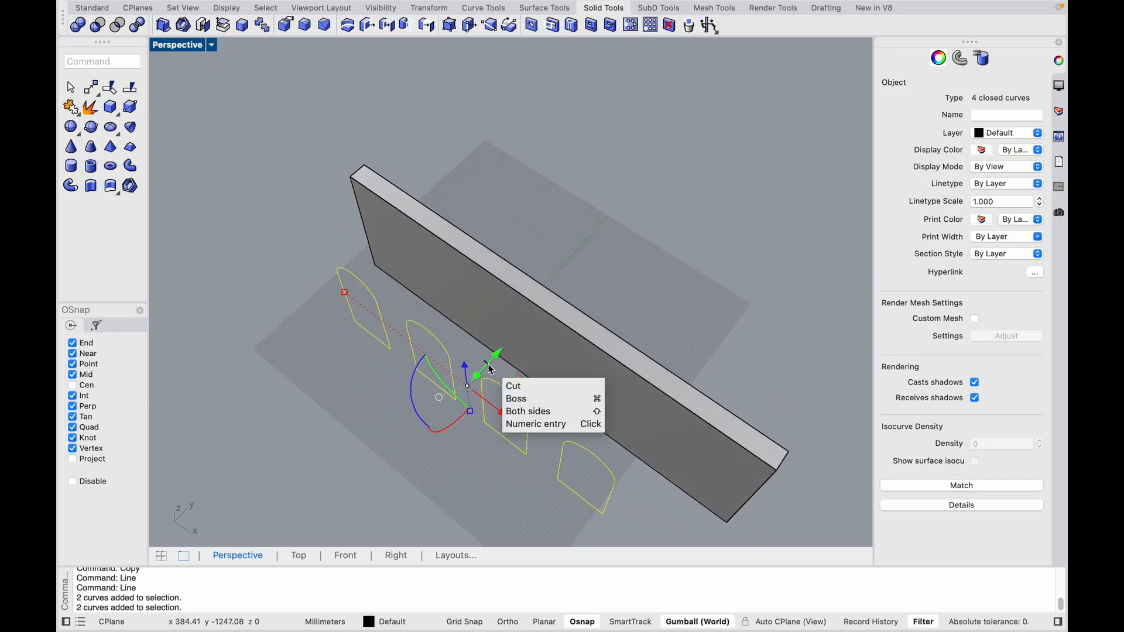
pyautogui.moveTo(491, 371); pyautogui.dragTo(644, 237)
pyautogui.press('super')
pyautogui.moveTo(637, 254); pyautogui.dragTo(428, 537, button='right')
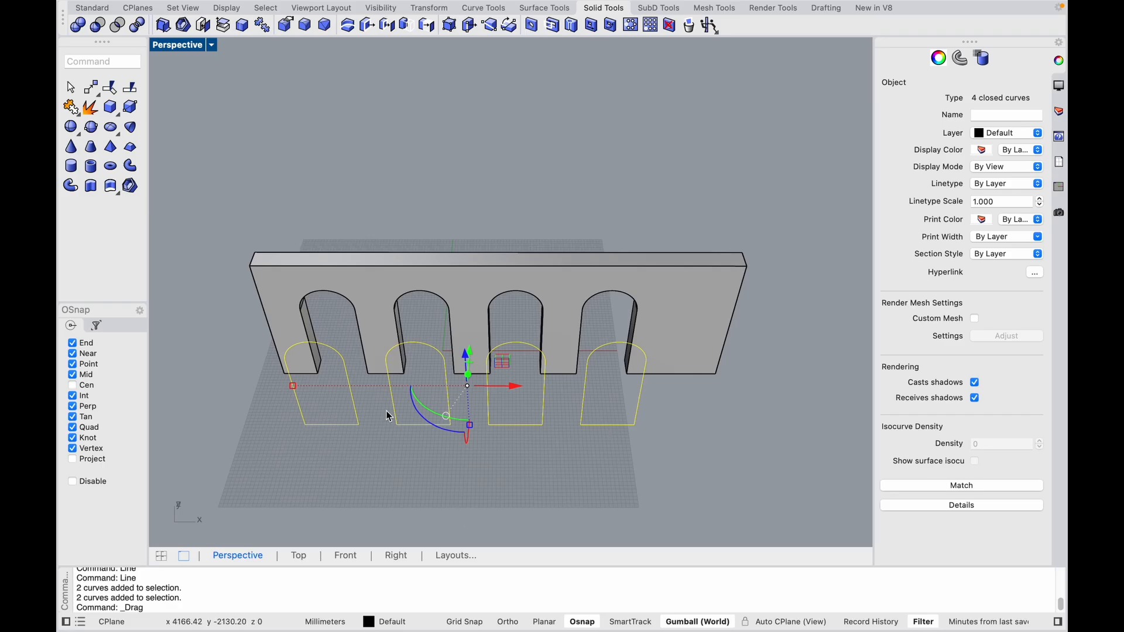
# Delete the four arched outlines and bring all hidden objects back with Unisolate
pyautogui.press('Delete')
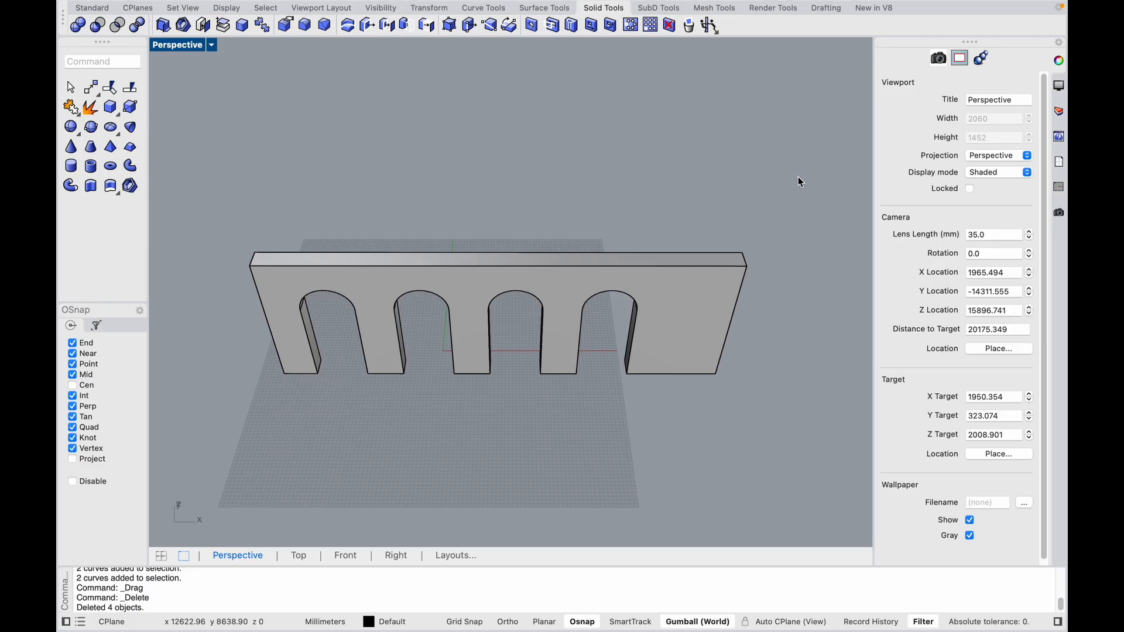
pyautogui.write('n')
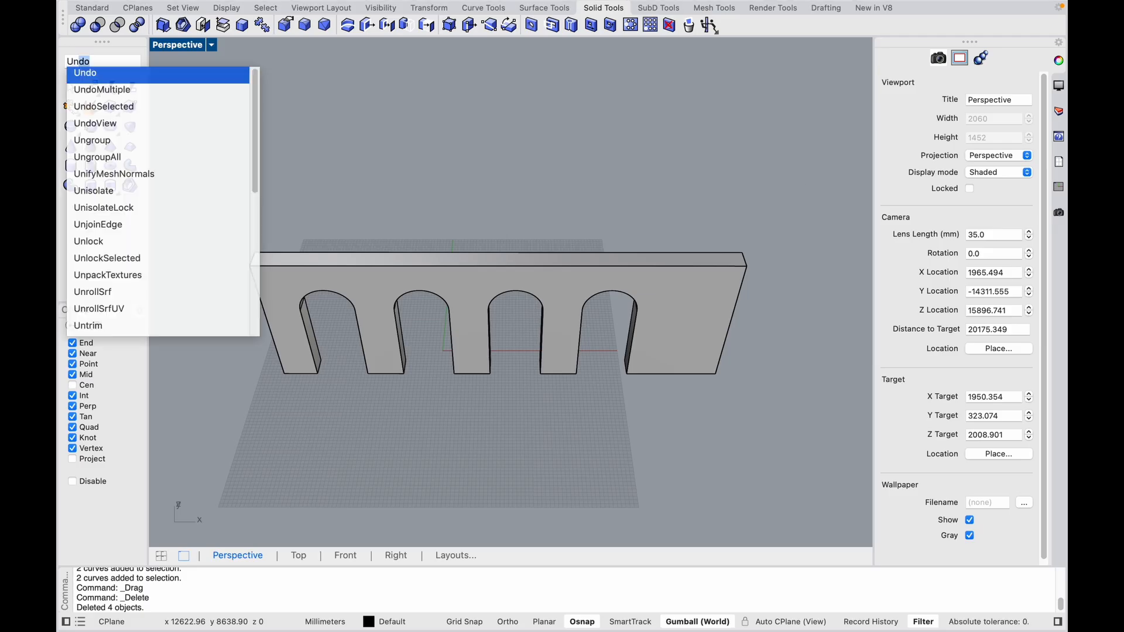
pyautogui.write('isolate')
pyautogui.press('Return')
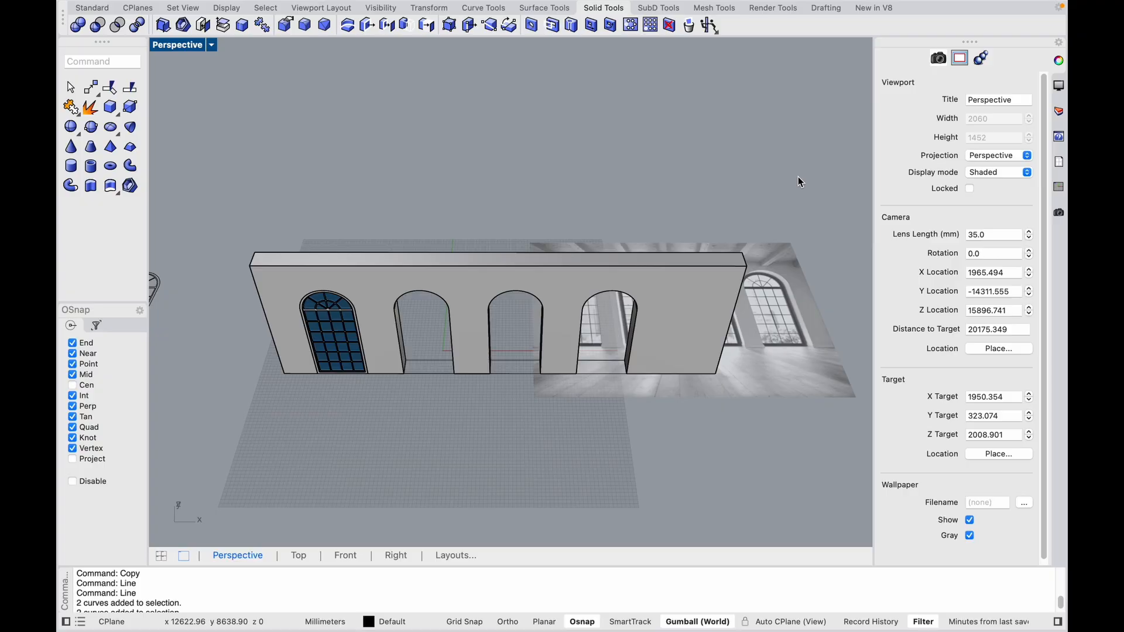
# Move the window group from its frame's bottom edge midpoint to the opening's bottom edge midpoint, centring it in the wall thickness
pyautogui.scroll(-5, 413, 310)
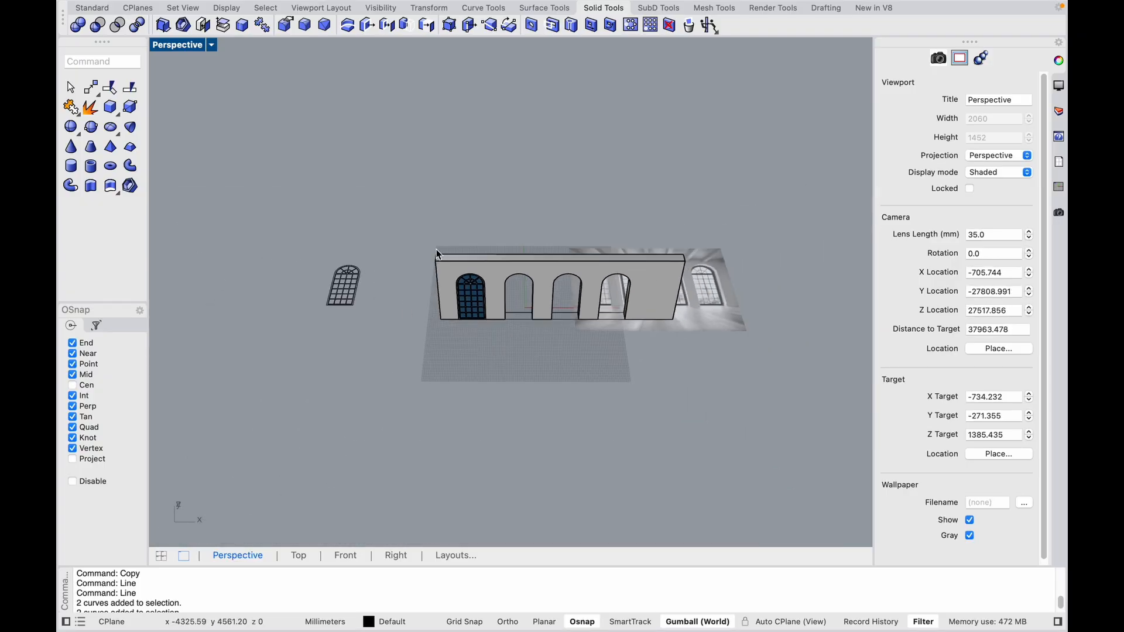
pyautogui.moveTo(246, 293); pyautogui.dragTo(474, 313, button='right')
pyautogui.scroll(12, 473, 310)
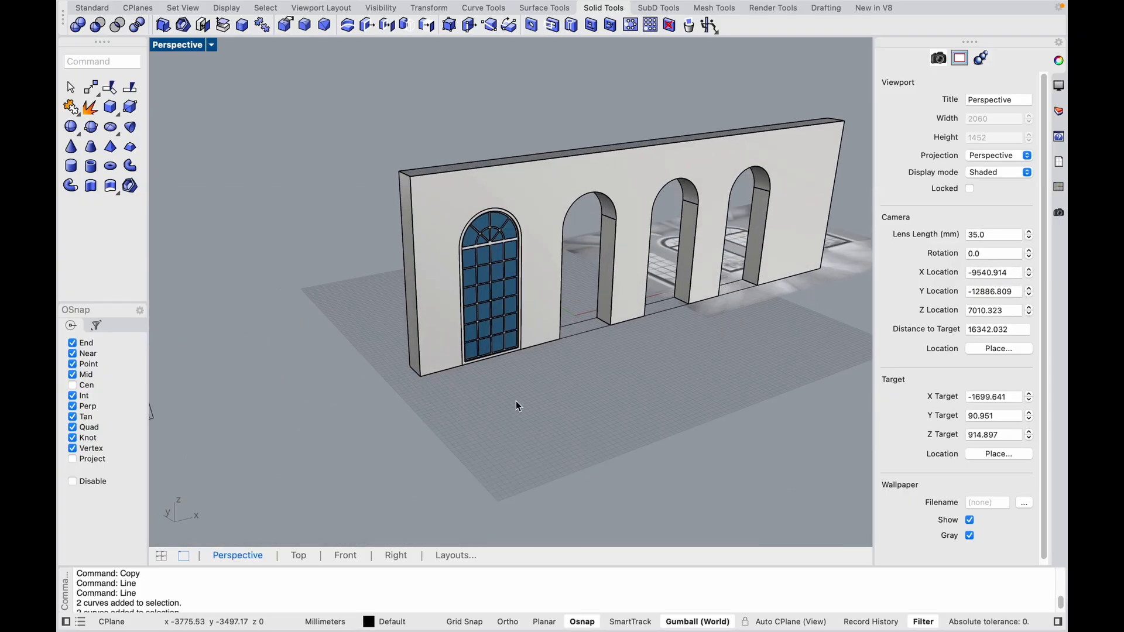
pyautogui.scroll(-6, 484, 329)
pyautogui.moveTo(582, 337); pyautogui.dragTo(575, 253, button='right')
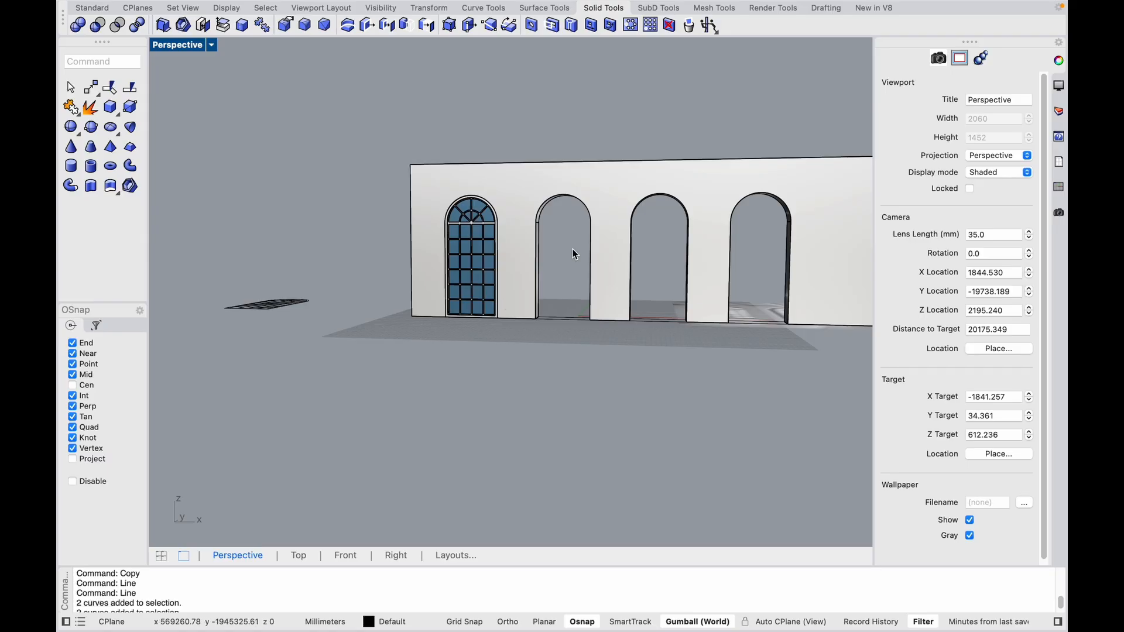
pyautogui.scroll(5, 572, 318)
pyautogui.moveTo(572, 318); pyautogui.dragTo(526, 251, button='right')
pyautogui.scroll(8, 453, 243)
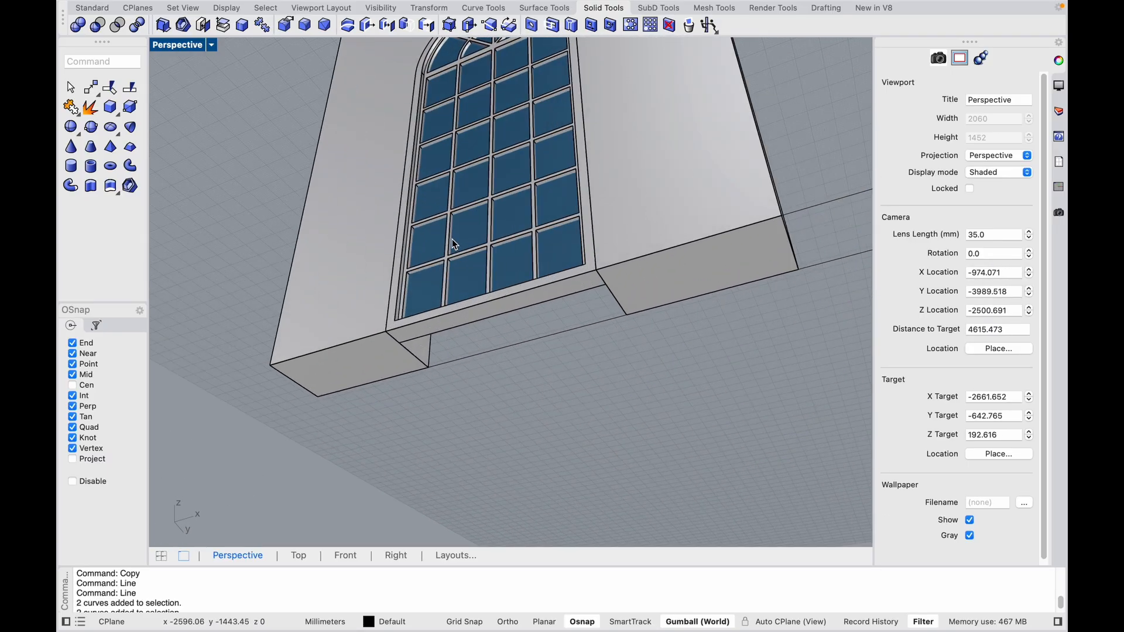
pyautogui.click(451, 238)
pyautogui.scroll(3, 450, 374)
pyautogui.write('move')
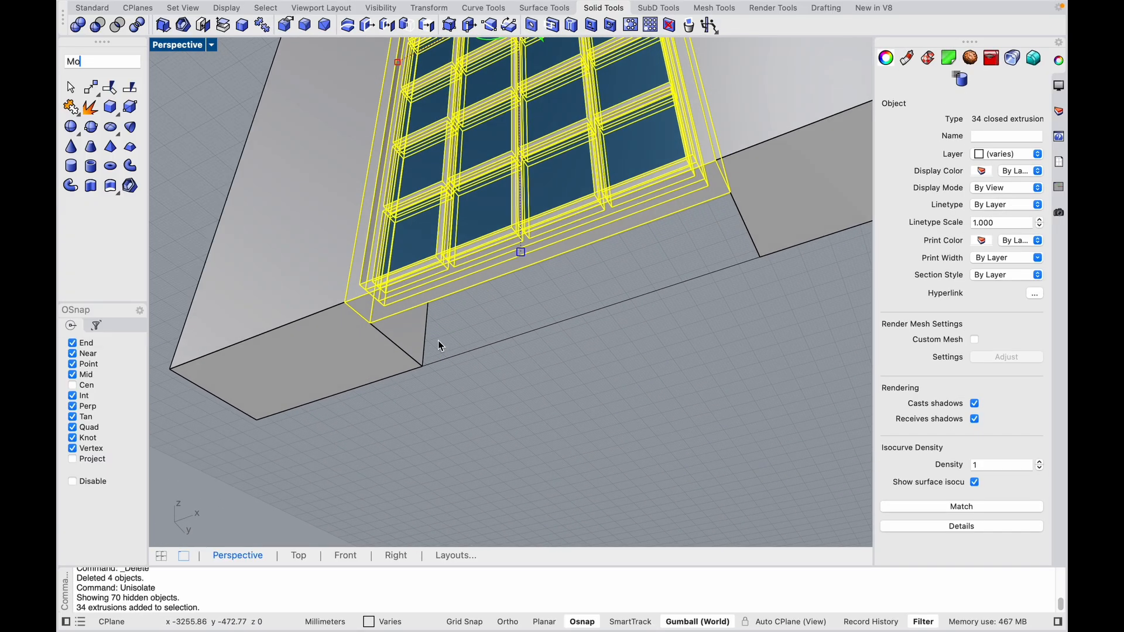
pyautogui.press('Return')
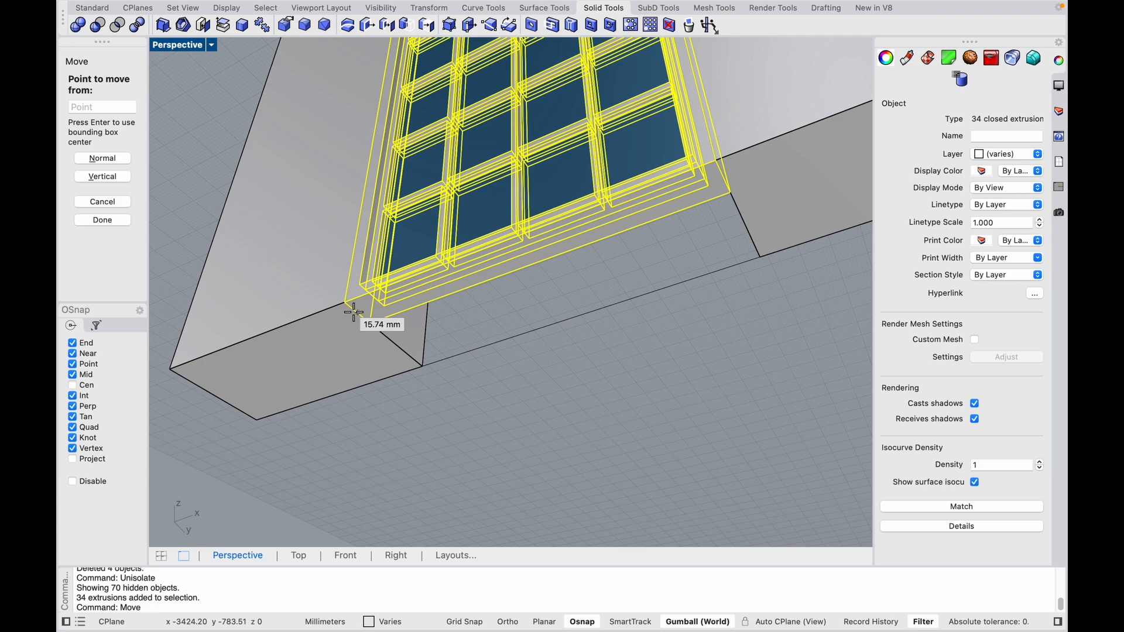
pyautogui.click(355, 309)
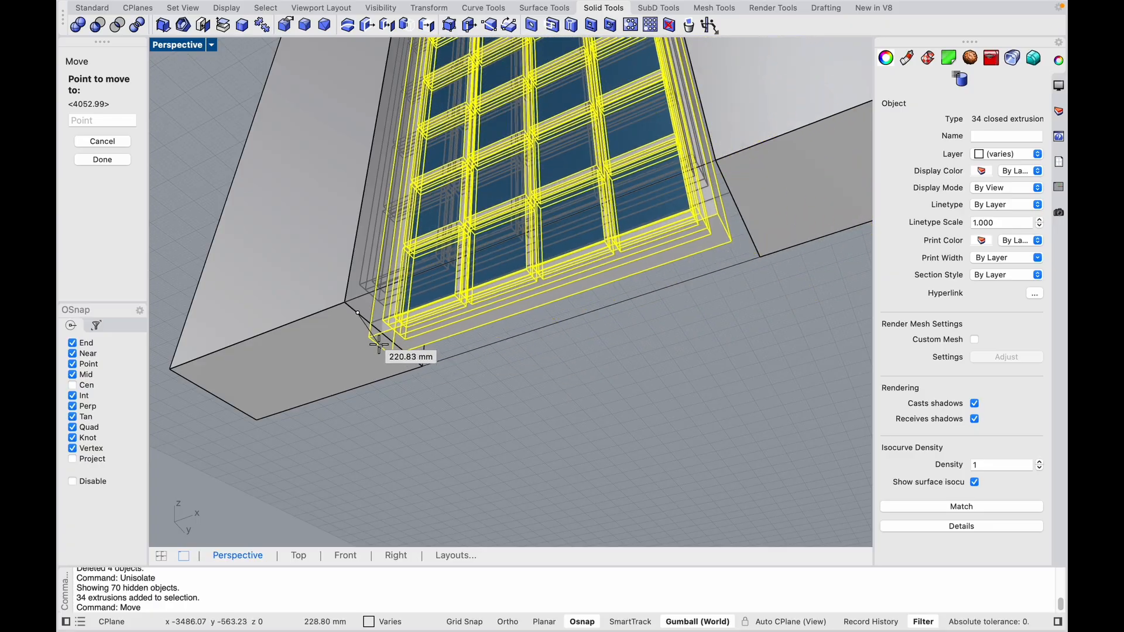
pyautogui.click(379, 324)
pyautogui.scroll(-3, 610, 416)
pyautogui.press('Escape')
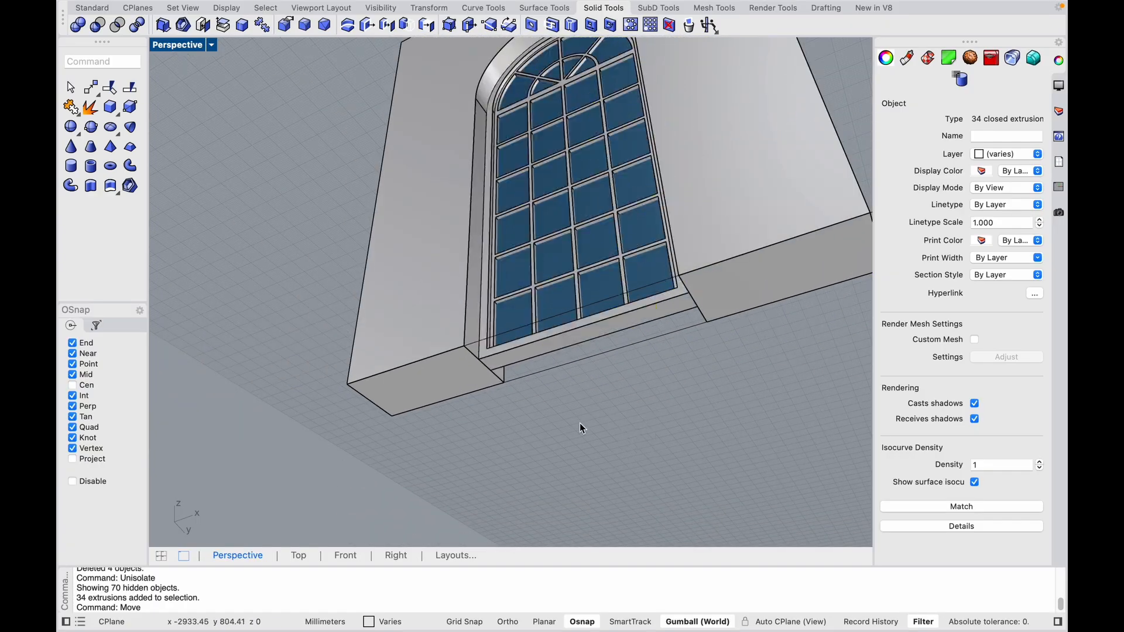
# Select the window group and examine how its frame sits at the lower corner of the first opening, viewed from below
pyautogui.scroll(-6, 577, 422)
pyautogui.scroll(10, 494, 408)
pyautogui.moveTo(524, 369); pyautogui.dragTo(495, 325, button='right')
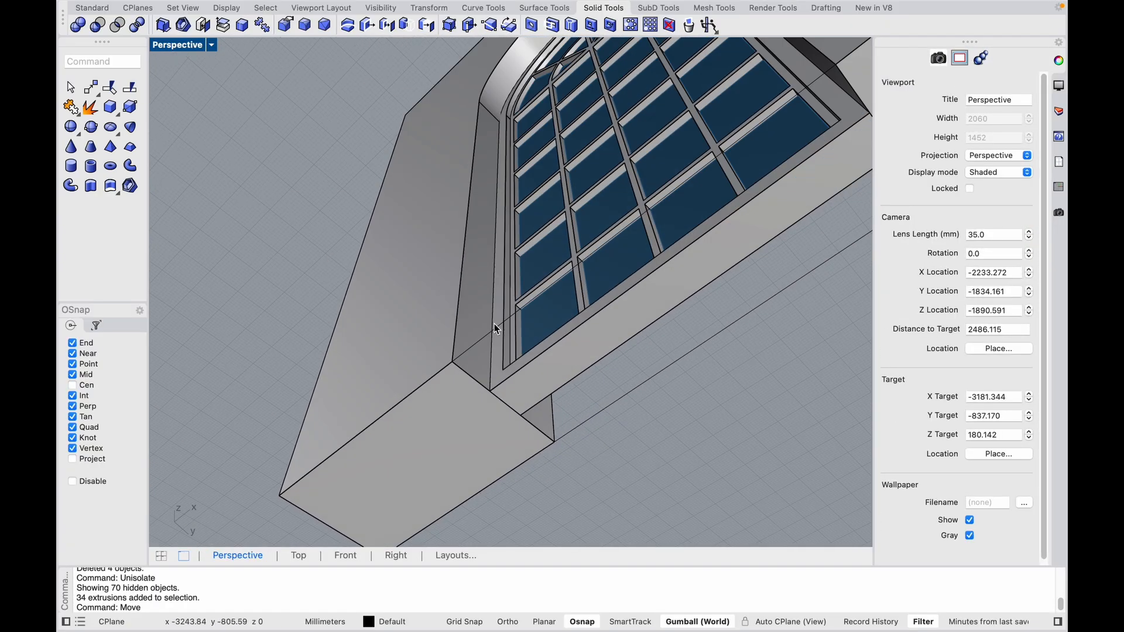
pyautogui.scroll(4, 595, 350)
pyautogui.click(553, 323)
pyautogui.scroll(-9, 544, 337)
pyautogui.scroll(9, 546, 398)
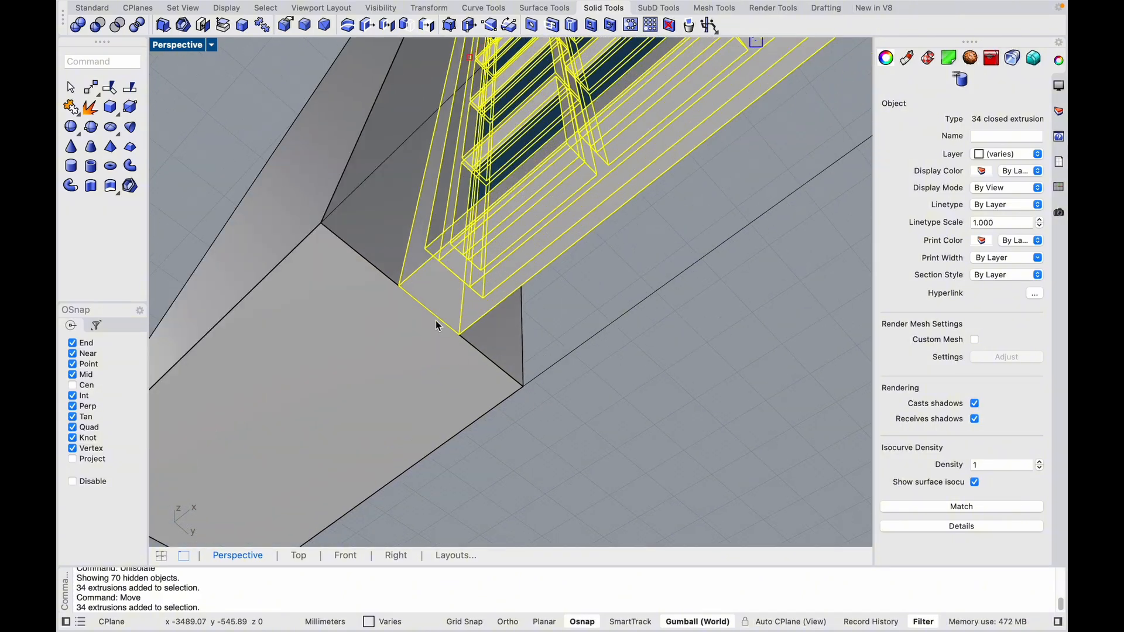
pyautogui.scroll(-4, 455, 348)
pyautogui.scroll(8, 463, 340)
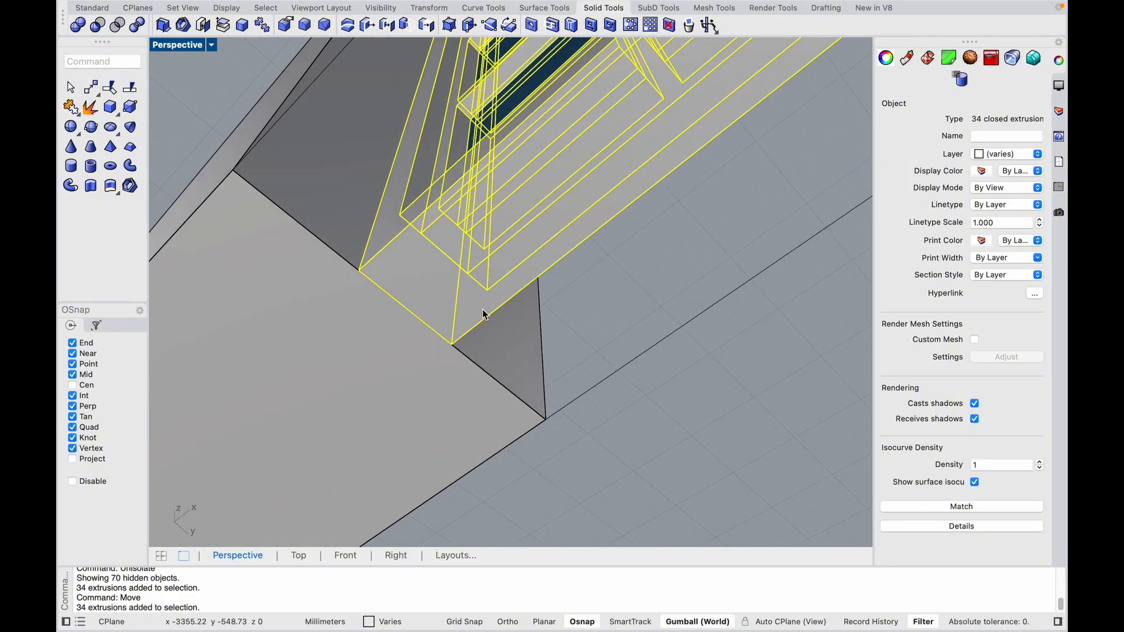
pyautogui.scroll(-9, 484, 314)
pyautogui.scroll(-5, 600, 316)
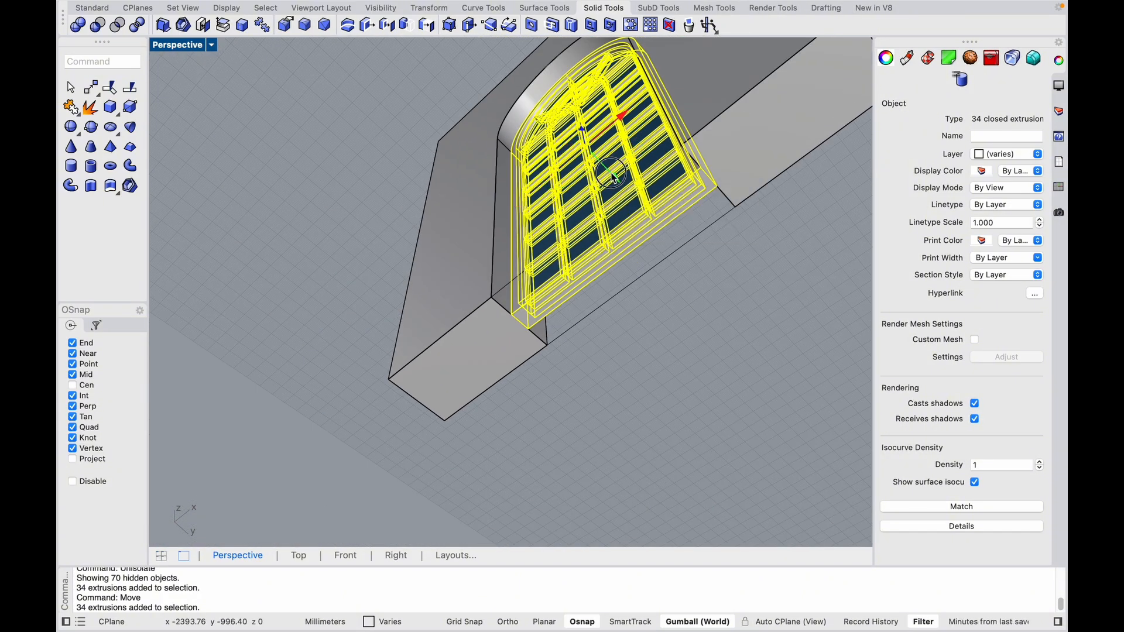
# Try to shift the window group slightly towards the wall's back face, check its depth in the opening, and undo the move
pyautogui.moveTo(612, 176); pyautogui.dragTo(619, 183)
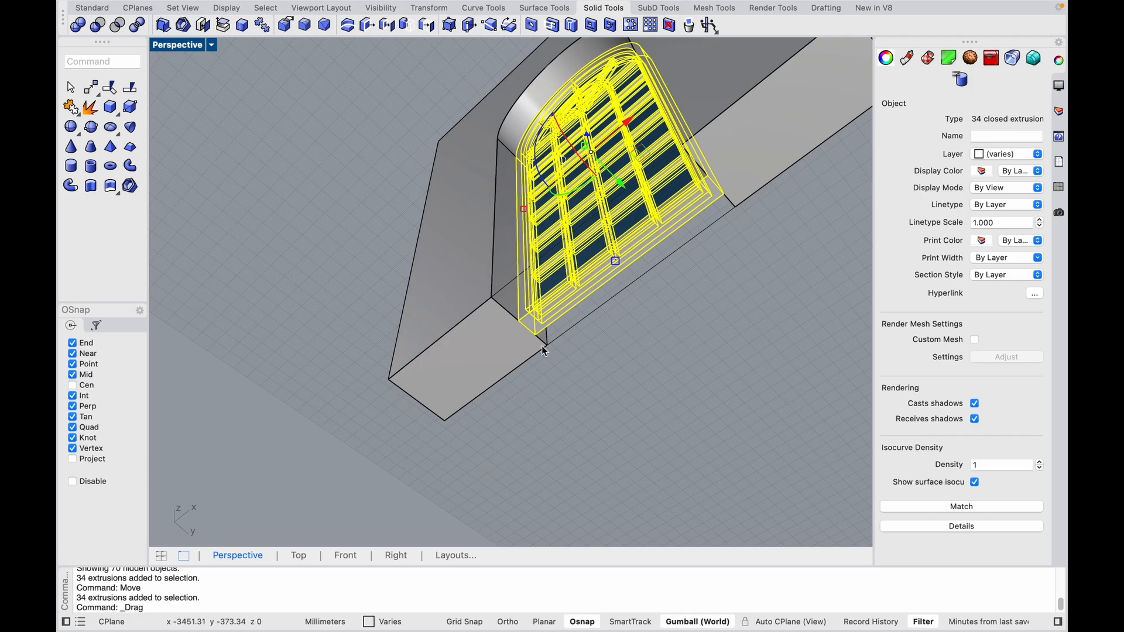
pyautogui.scroll(5, 544, 350)
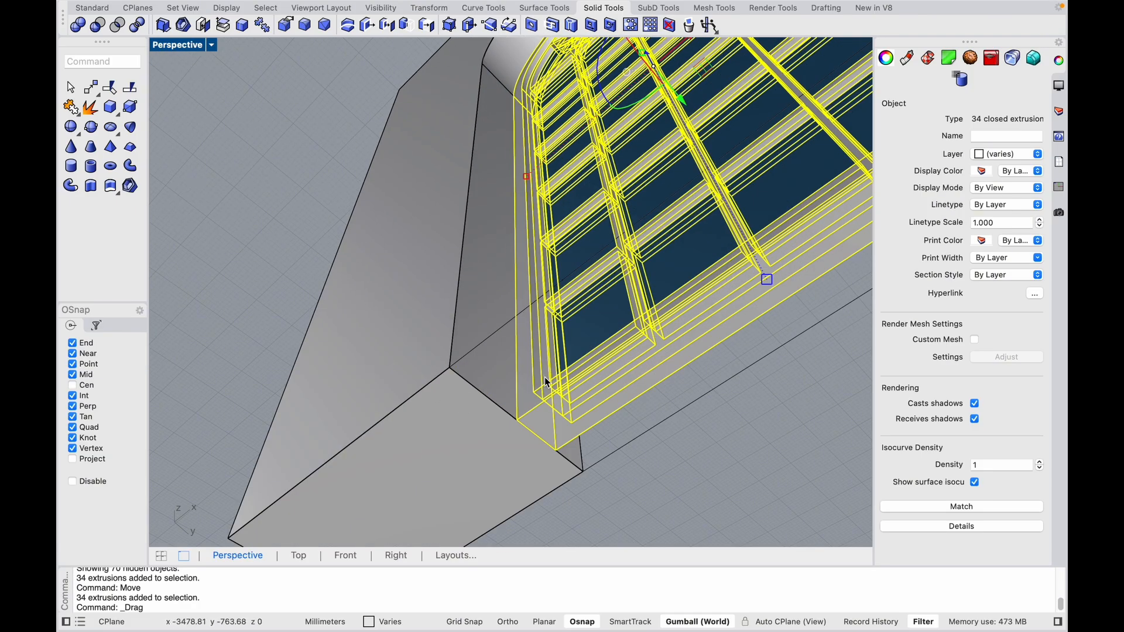
pyautogui.scroll(-6, 497, 389)
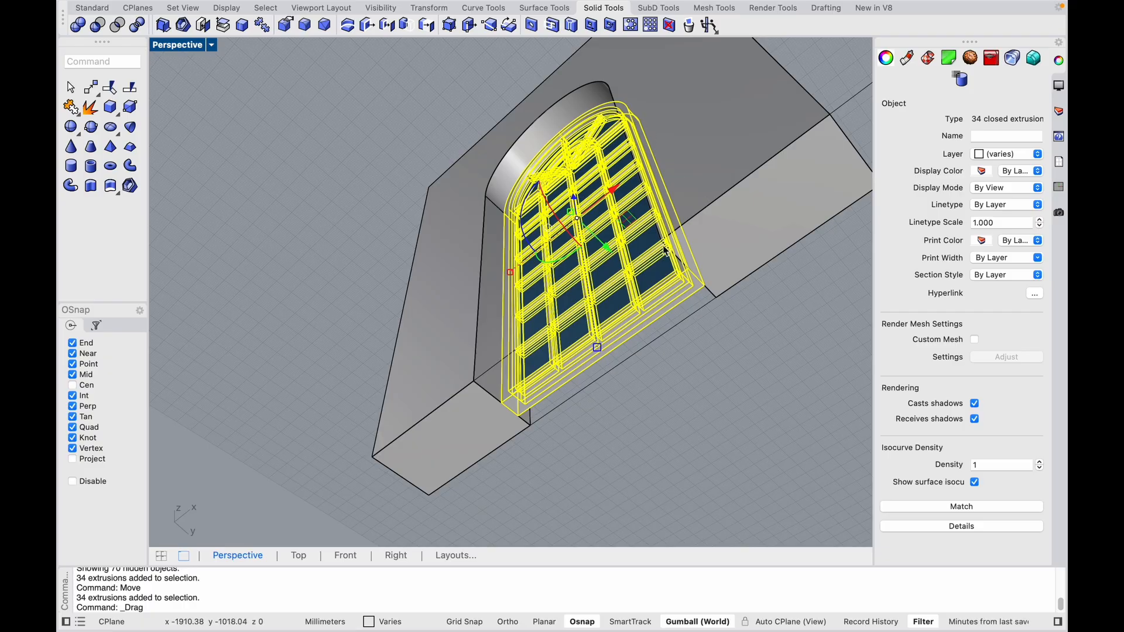
pyautogui.moveTo(592, 275); pyautogui.dragTo(595, 343, button='right')
pyautogui.scroll(-4, 579, 303)
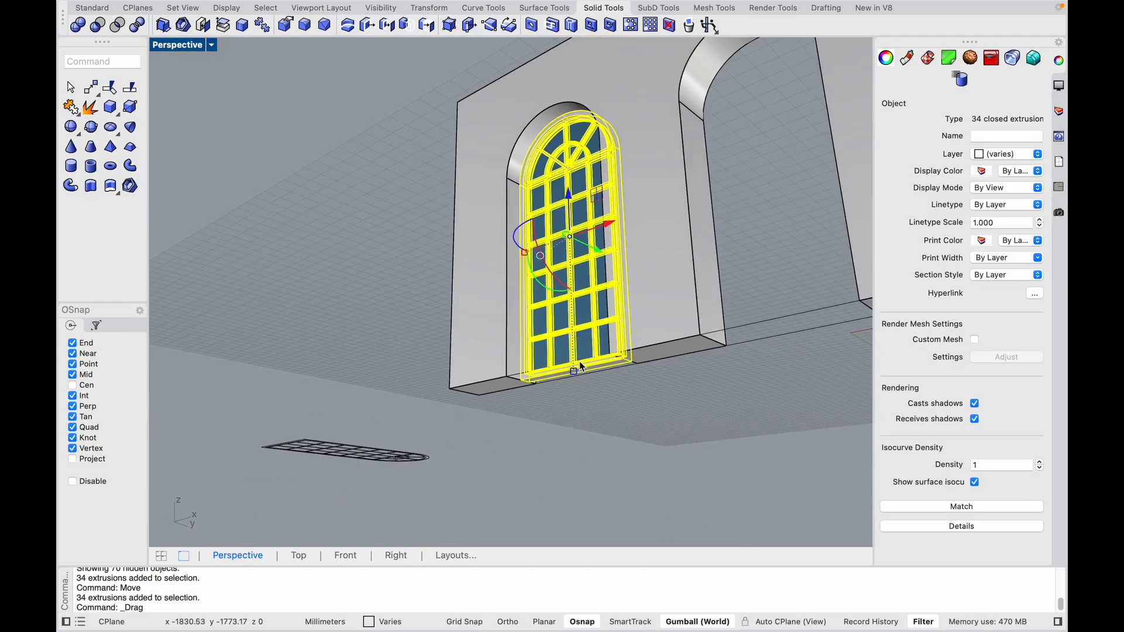
pyautogui.scroll(6, 580, 368)
pyautogui.scroll(2, 636, 371)
pyautogui.scroll(-5, 602, 404)
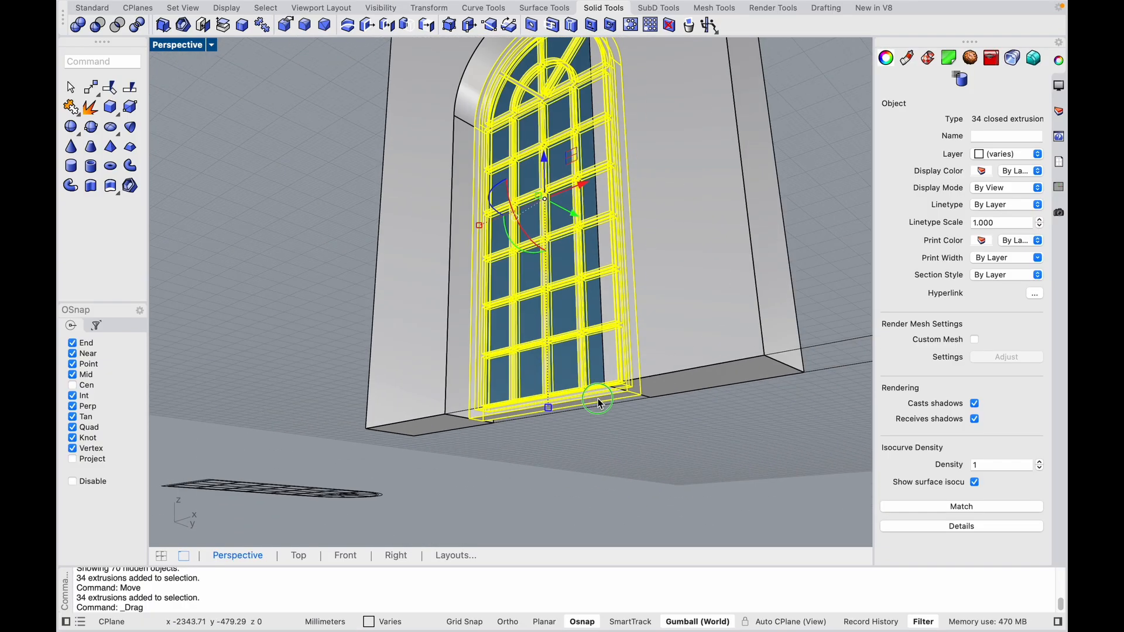
pyautogui.moveTo(600, 401); pyautogui.dragTo(691, 437, button='right')
pyautogui.hotkey('ctrl', 'z')
pyautogui.scroll(8, 565, 403)
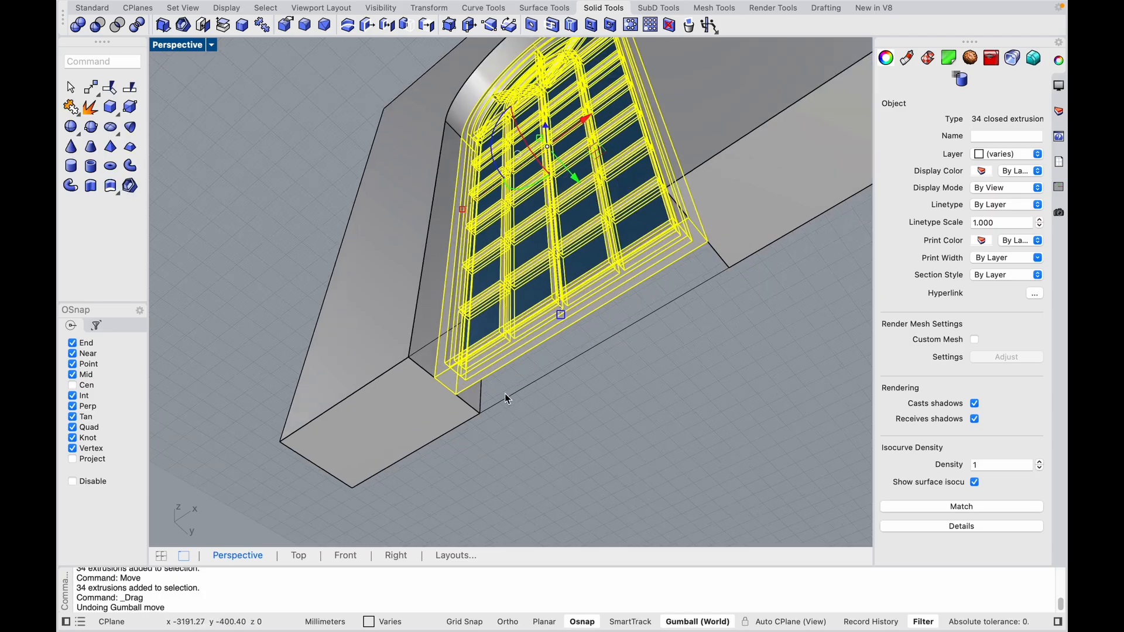
pyautogui.press('Escape')
# Copy the window group from the first opening's front lower corner to the matching corners of the second and third openings
pyautogui.scroll(-6, 405, 400)
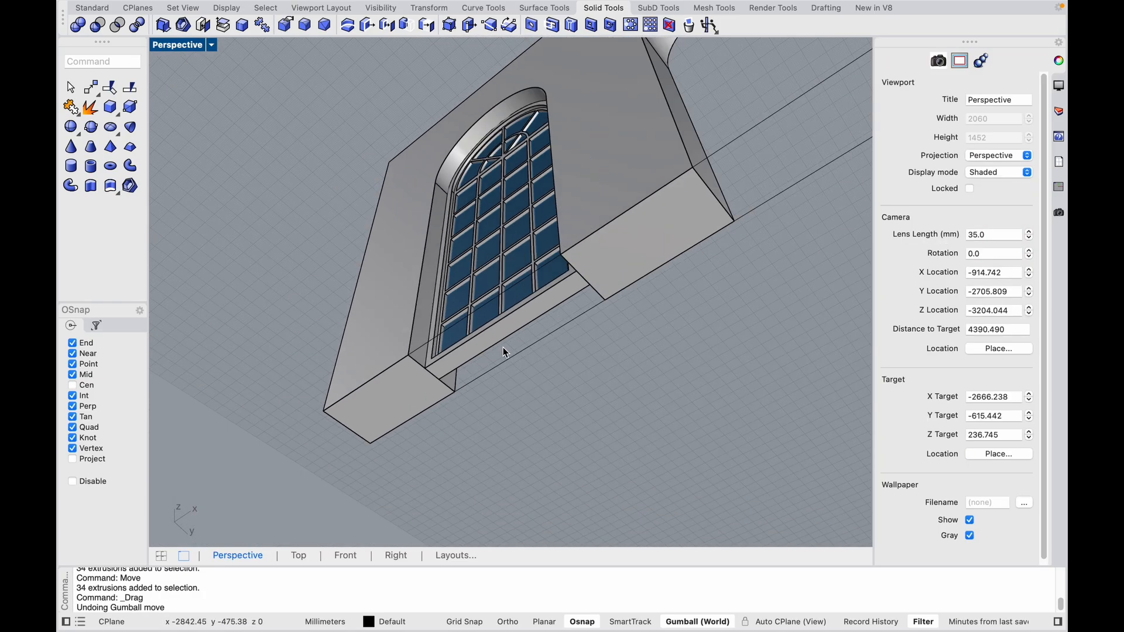
pyautogui.click(502, 342)
pyautogui.scroll(-6, 544, 335)
pyautogui.scroll(6, 550, 352)
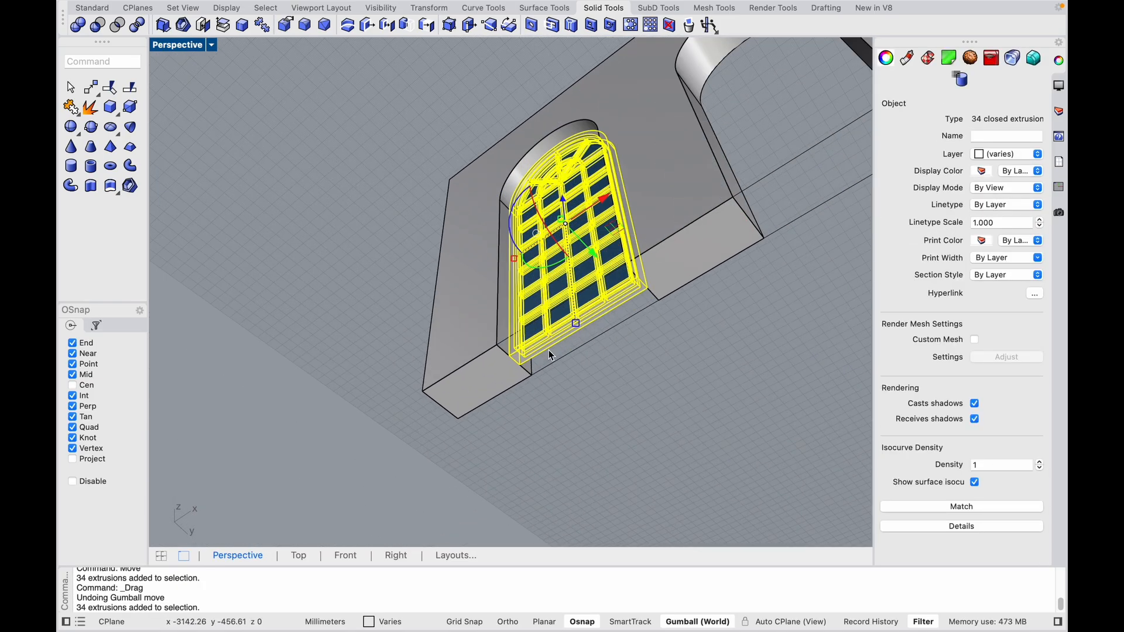
pyautogui.press('Escape')
pyautogui.click(594, 319)
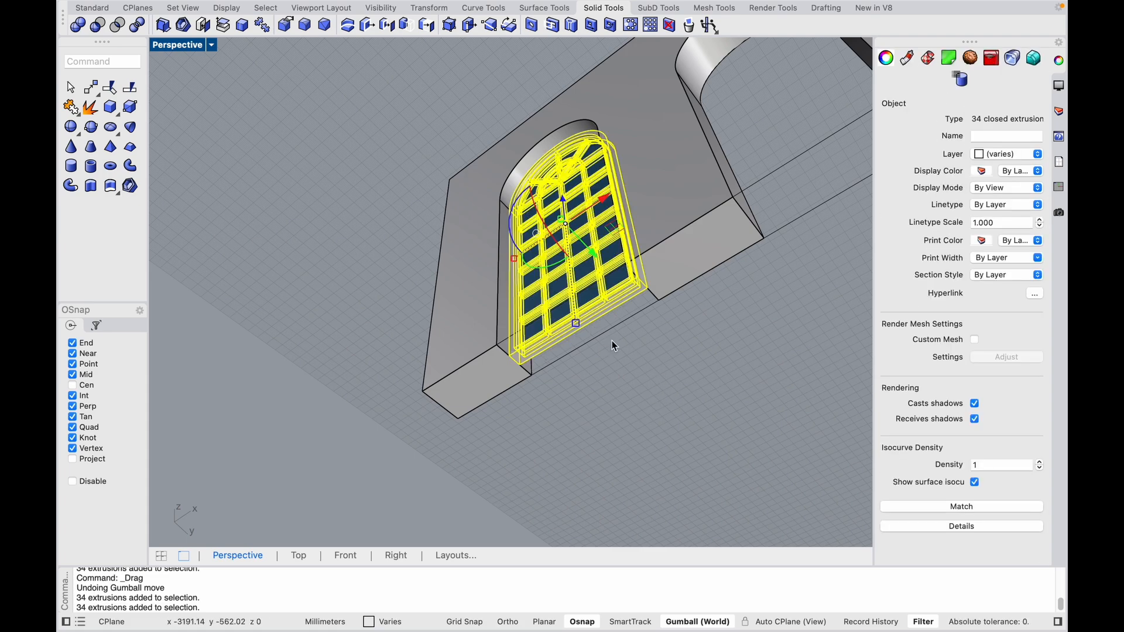
pyautogui.scroll(-4, 417, 399)
pyautogui.moveTo(619, 367)
pyautogui.mouseDown(button='right')
pyautogui.moveTo(623, 382)
pyautogui.moveTo(622, 356)
pyautogui.mouseUp(button='right')
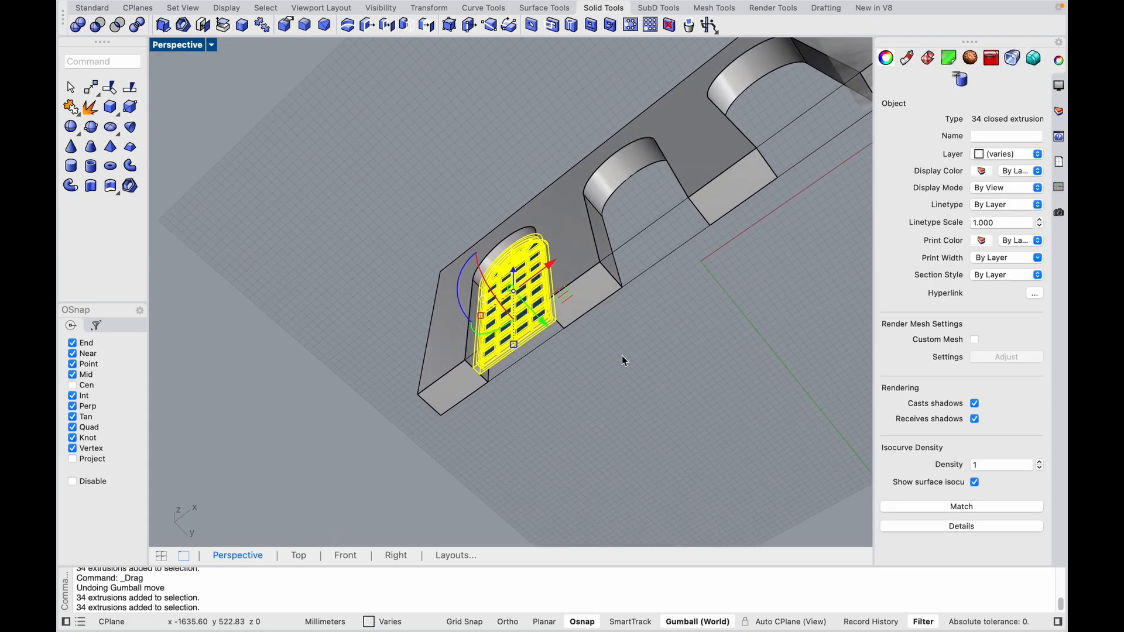
pyautogui.scroll(7, 491, 367)
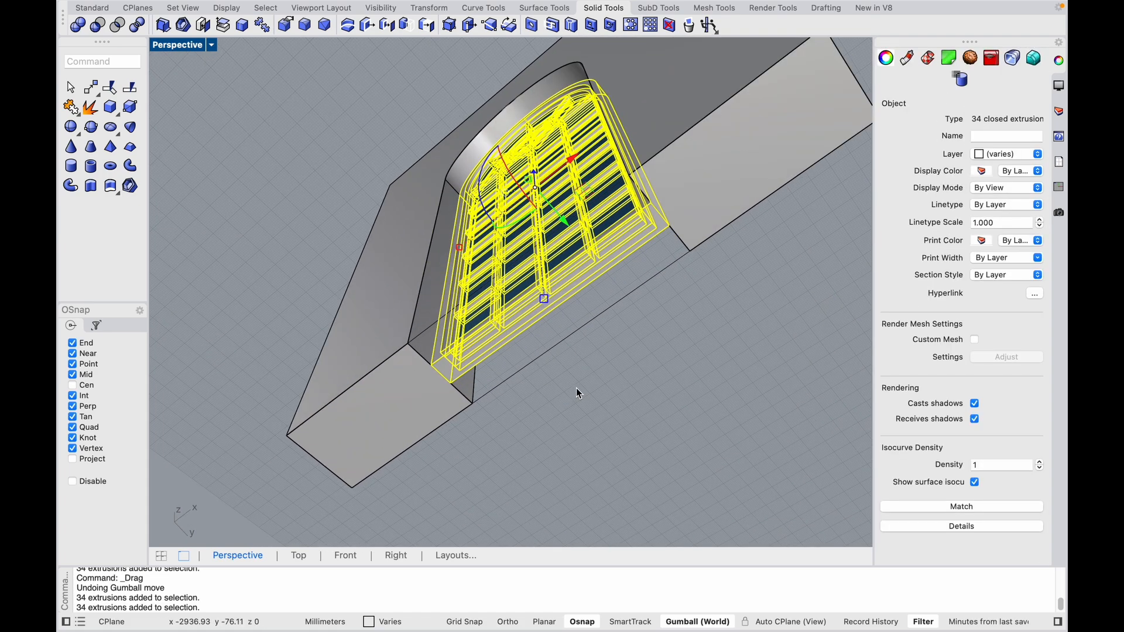
pyautogui.write('copy')
pyautogui.press('Return')
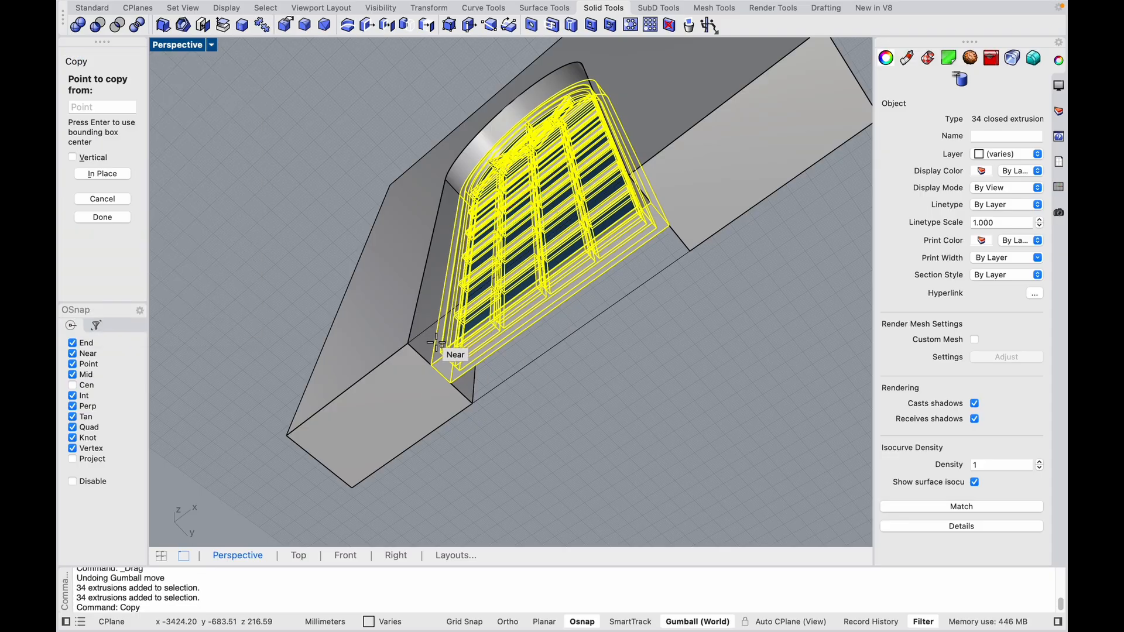
pyautogui.click(404, 338)
pyautogui.scroll(-3, 422, 348)
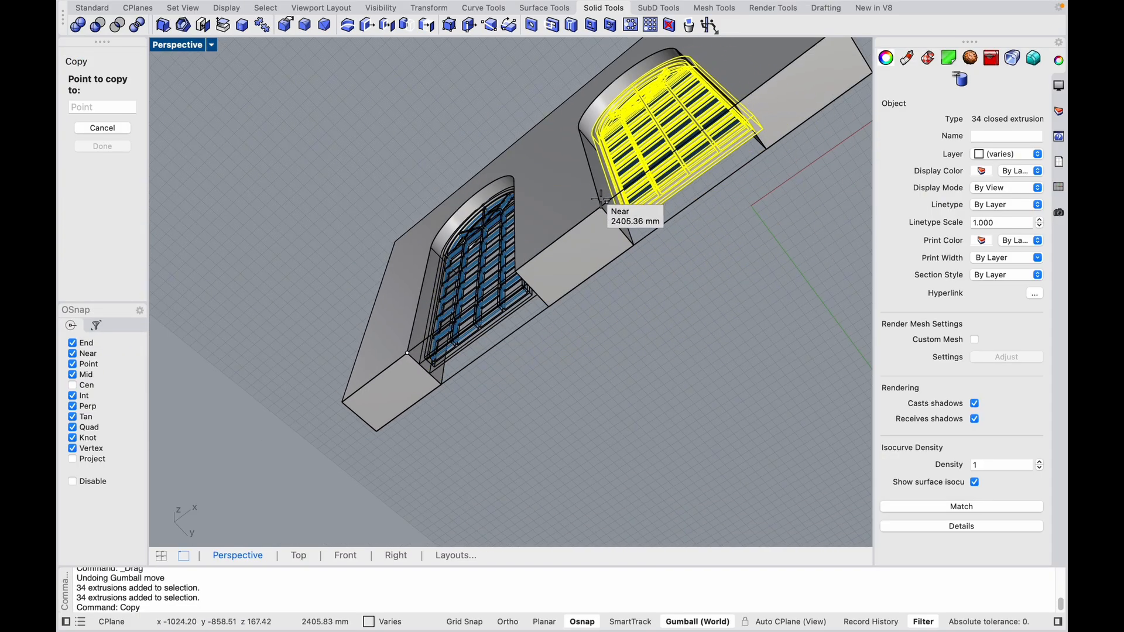
pyautogui.click(600, 206)
pyautogui.scroll(-5, 518, 293)
pyautogui.scroll(3, 640, 177)
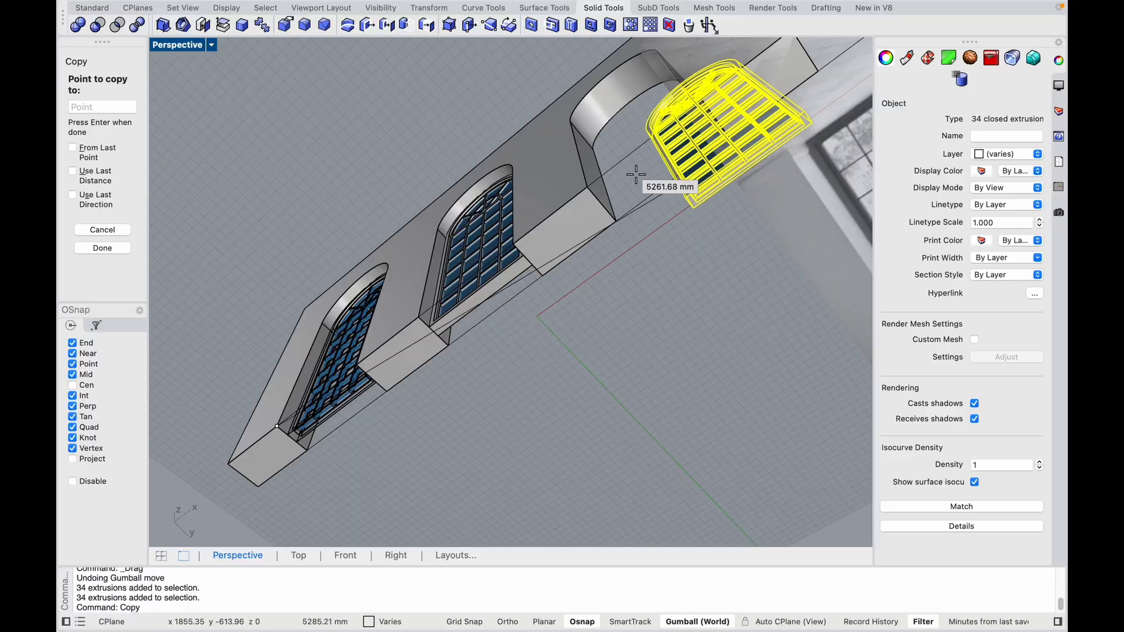
pyautogui.click(587, 184)
# Place another copy of the window group at the matching front lower corner of the fourth opening and finish copying
pyautogui.scroll(-3, 475, 258)
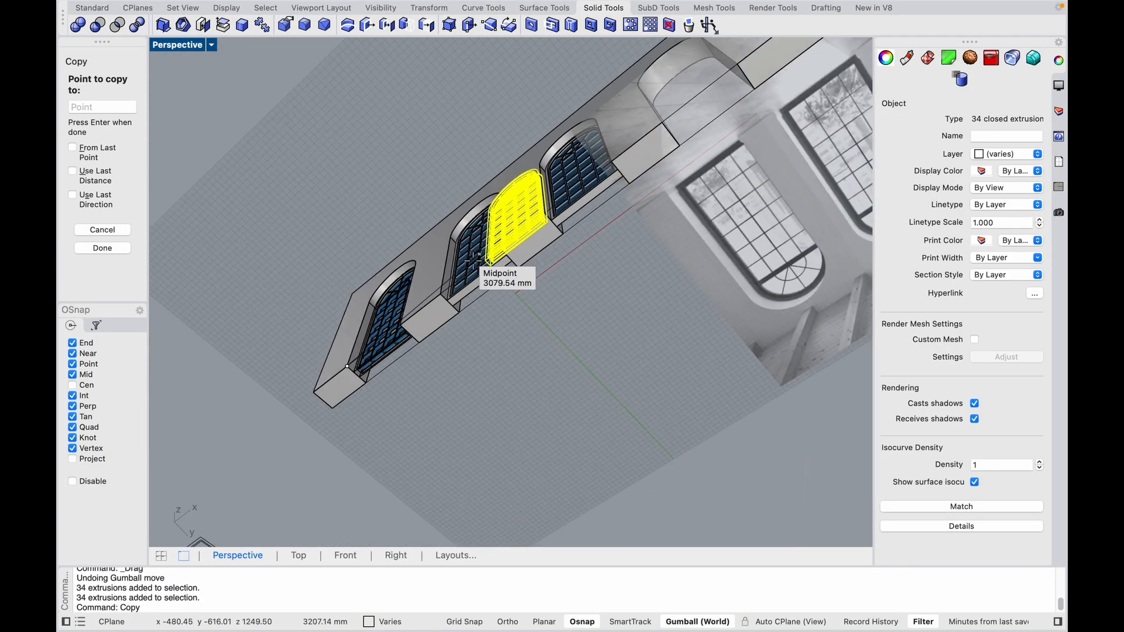
pyautogui.scroll(10, 691, 110)
pyautogui.scroll(-8, 574, 220)
pyautogui.moveTo(567, 191); pyautogui.dragTo(567, 334, button='right')
pyautogui.scroll(5, 564, 409)
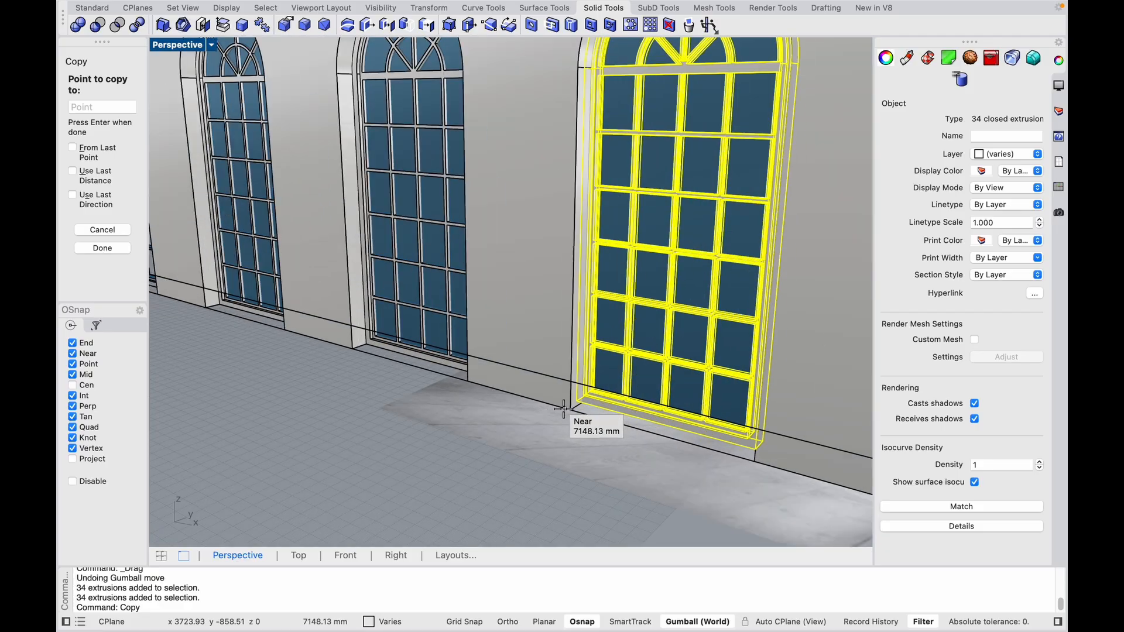
pyautogui.scroll(5, 563, 408)
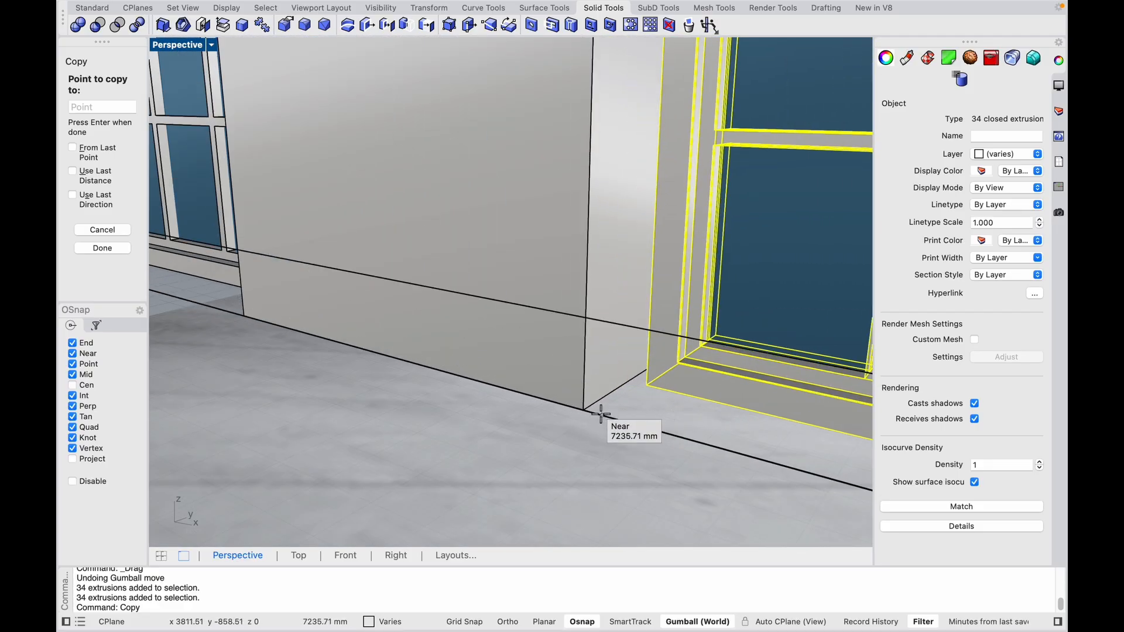
pyautogui.scroll(-10, 592, 413)
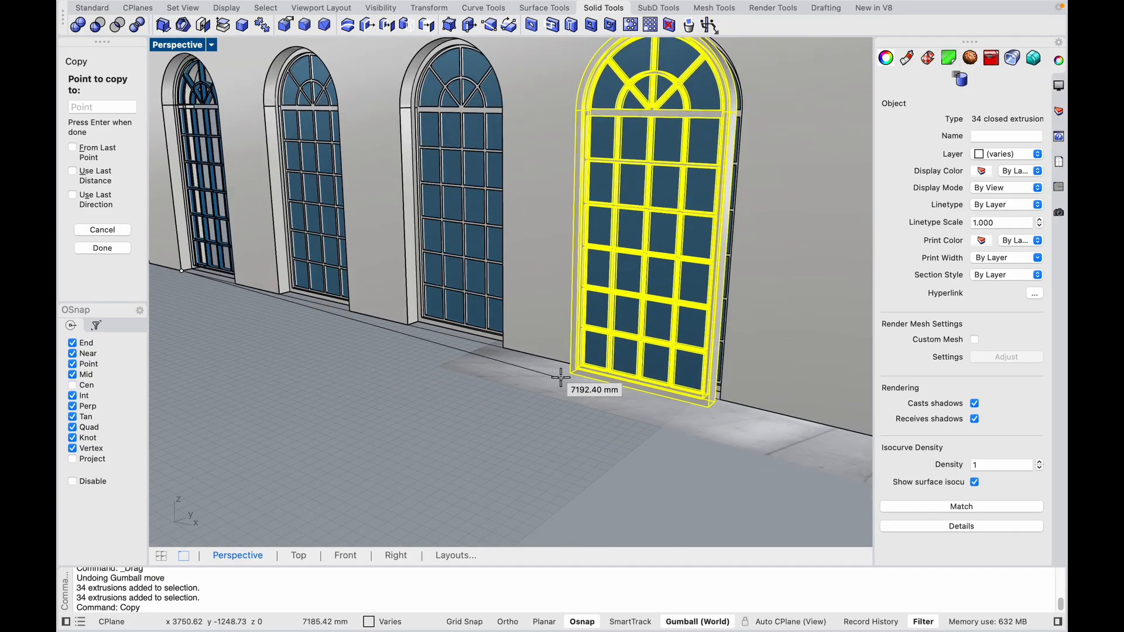
pyautogui.scroll(-8, 561, 378)
pyautogui.press('Return')
# Inspect the four windows in their openings from the front and the back of the wall
pyautogui.scroll(10, 610, 384)
pyautogui.moveTo(610, 385); pyautogui.dragTo(604, 218, button='right')
pyautogui.scroll(-10, 604, 218)
pyautogui.click(611, 298)
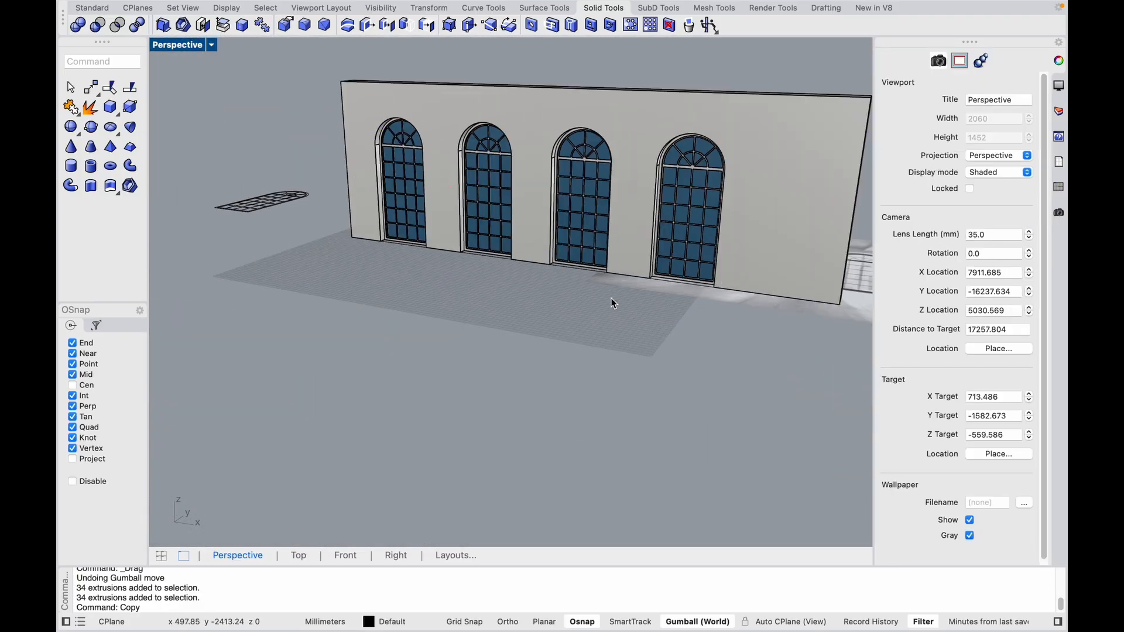
pyautogui.moveTo(611, 297); pyautogui.dragTo(565, 290, button='right')
pyautogui.scroll(6, 561, 294)
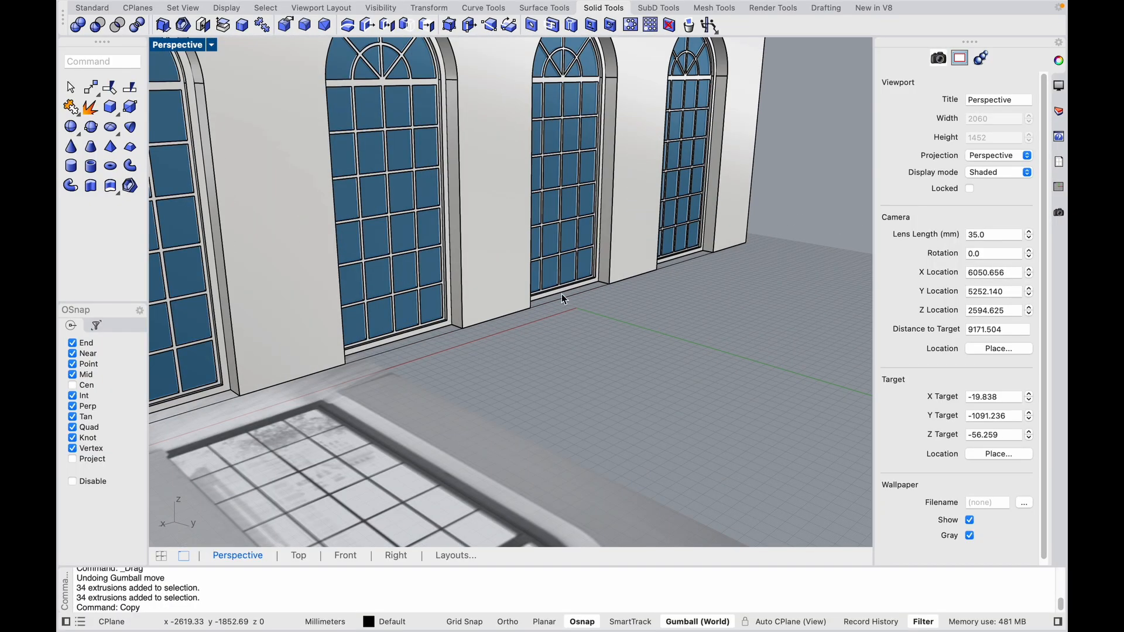
pyautogui.scroll(-10, 424, 364)
pyautogui.moveTo(481, 342); pyautogui.dragTo(450, 326, button='right')
pyautogui.scroll(8, 485, 289)
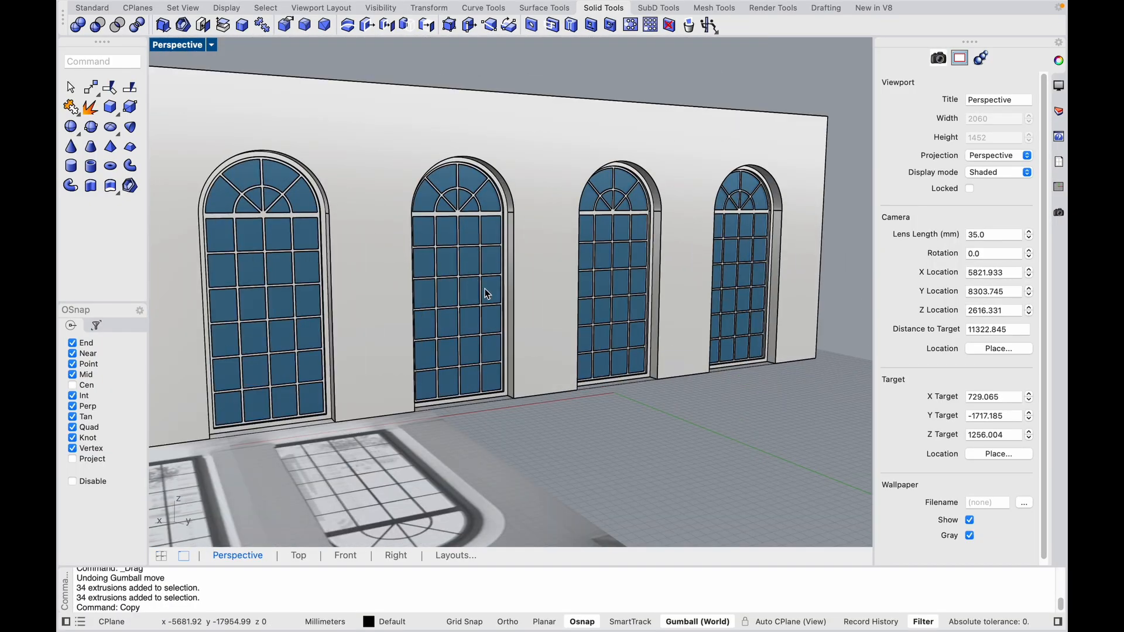
pyautogui.scroll(2, 494, 349)
pyautogui.scroll(-2, 495, 327)
pyautogui.scroll(2, 637, 401)
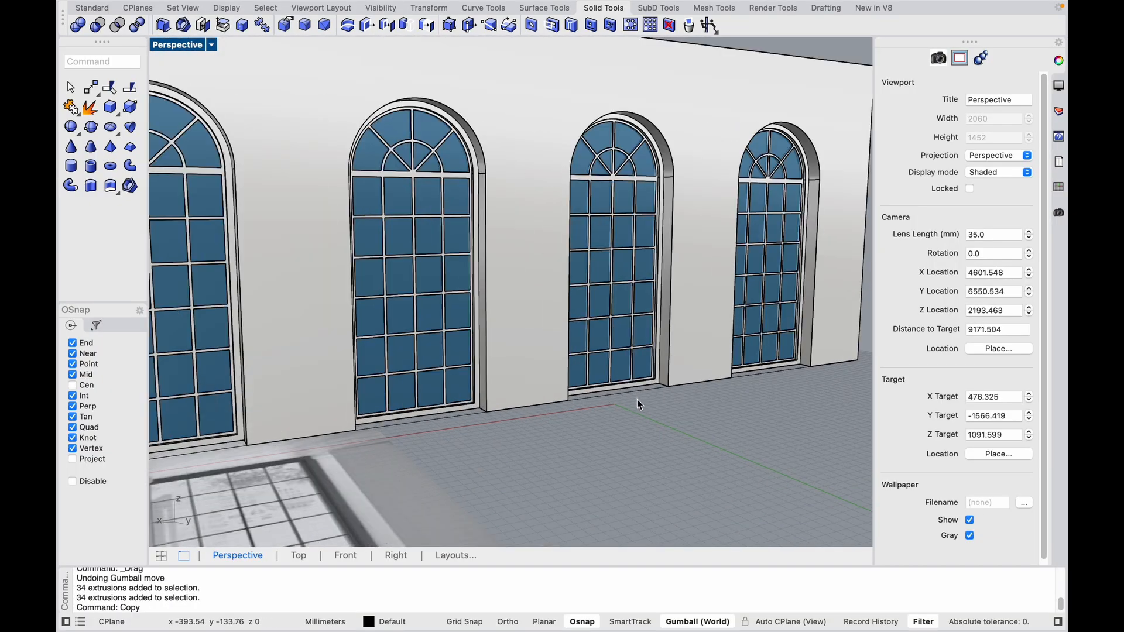
pyautogui.moveTo(409, 466); pyautogui.dragTo(422, 472, button='right')
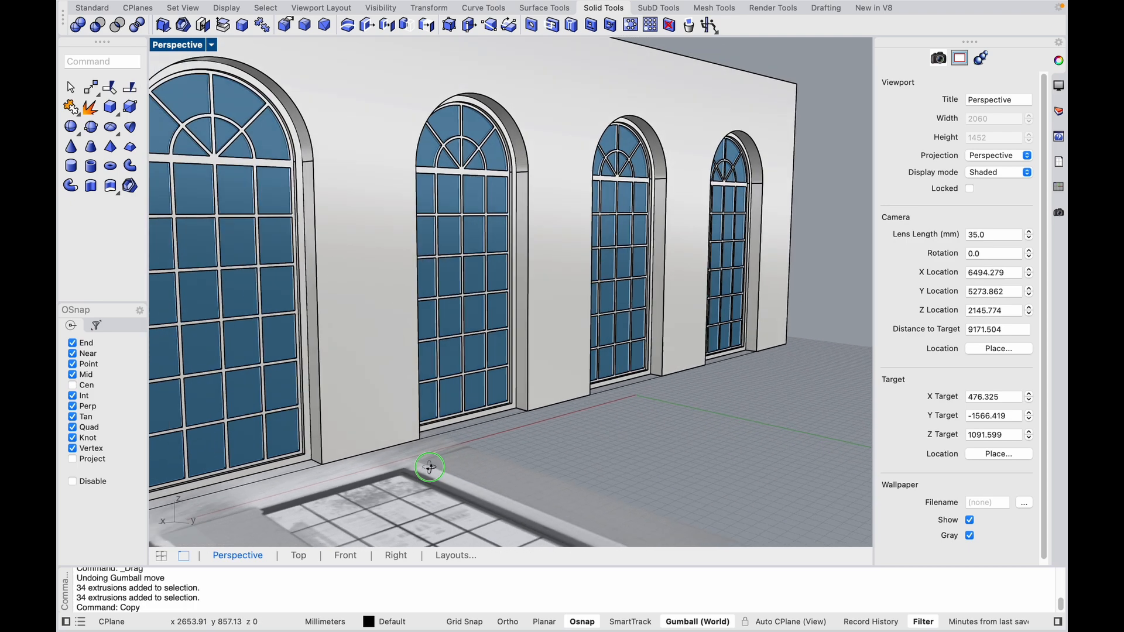
pyautogui.scroll(-3, 648, 378)
# Examine the panes and reveals on the wall's front side close up, and the complete wall from a distance
pyautogui.moveTo(470, 384); pyautogui.dragTo(535, 382, button='right')
pyautogui.scroll(2, 546, 350)
pyautogui.scroll(2, 546, 350)
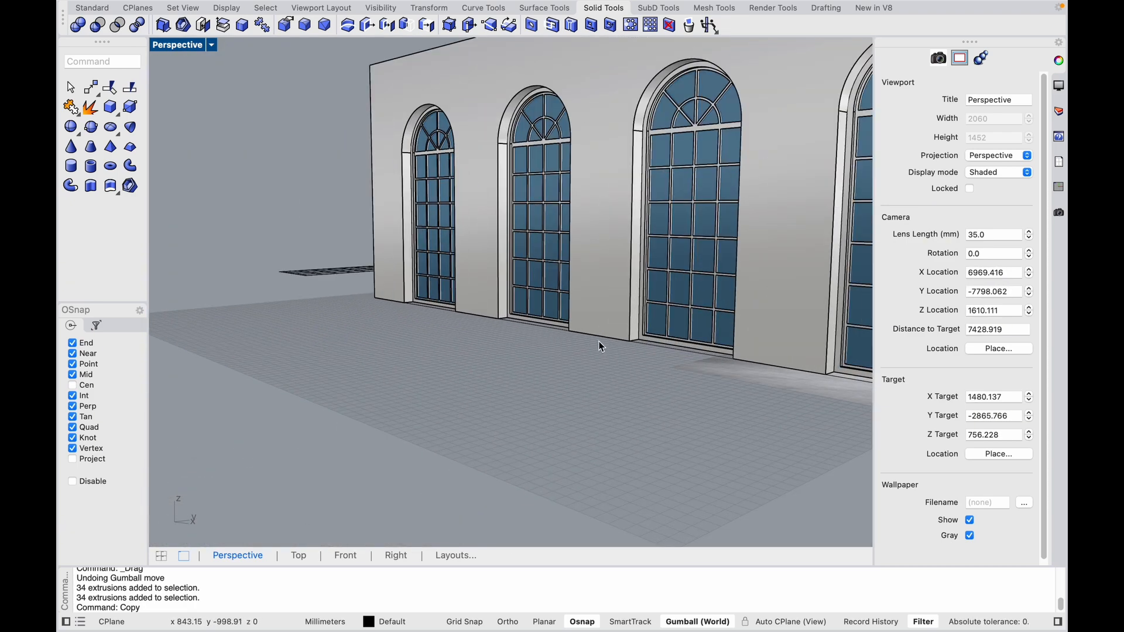
pyautogui.scroll(4, 526, 182)
pyautogui.scroll(6, 553, 138)
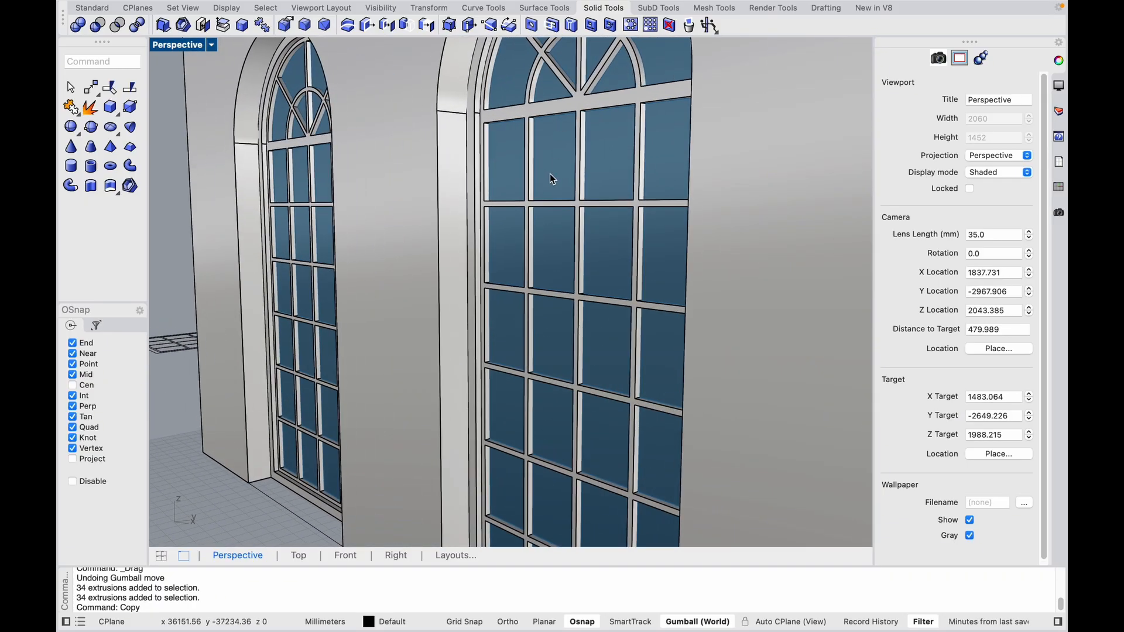
pyautogui.scroll(-5, 553, 157)
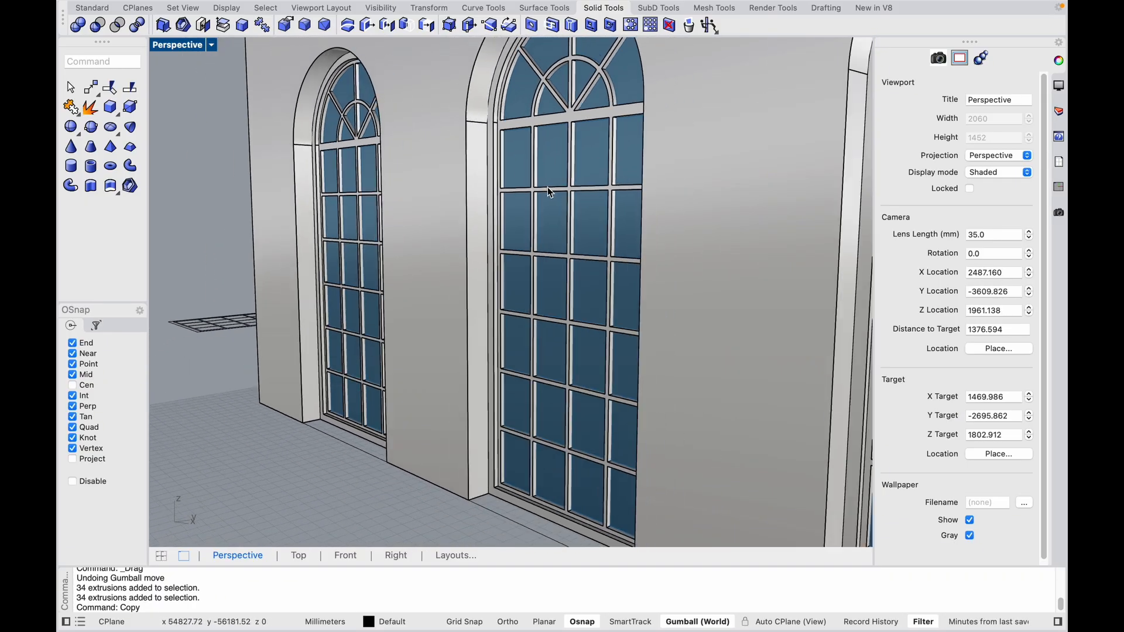
pyautogui.scroll(-4, 538, 171)
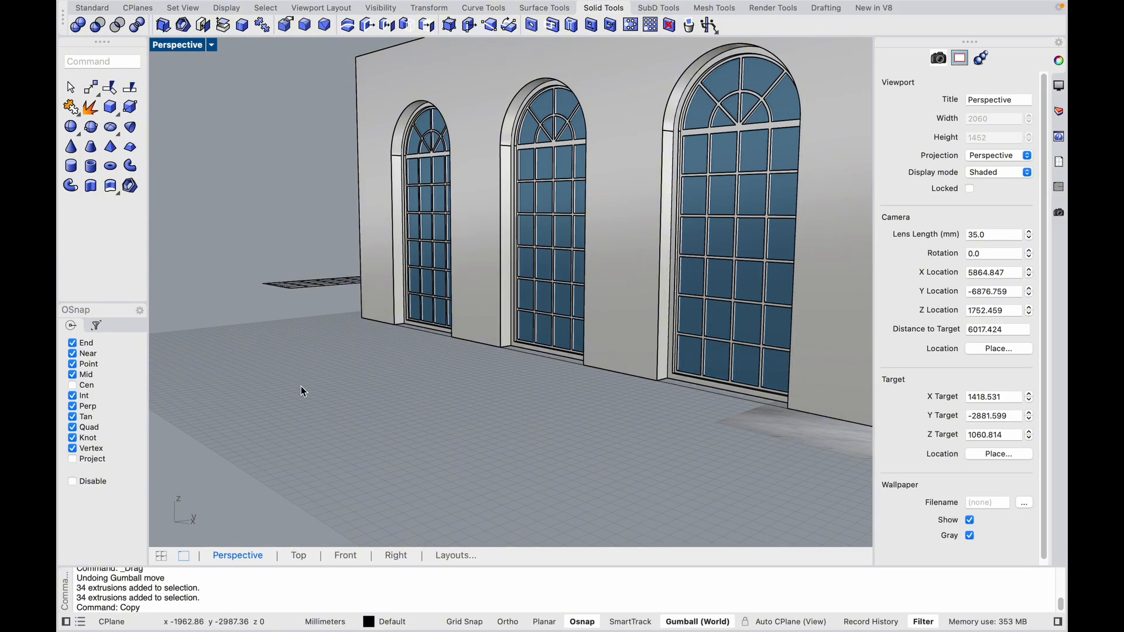
pyautogui.scroll(-5, 301, 388)
pyautogui.moveTo(391, 384)
pyautogui.mouseDown(button='right')
pyautogui.moveTo(442, 369)
pyautogui.moveTo(394, 382)
pyautogui.mouseUp(button='right')
pyautogui.scroll(2, 356, 406)
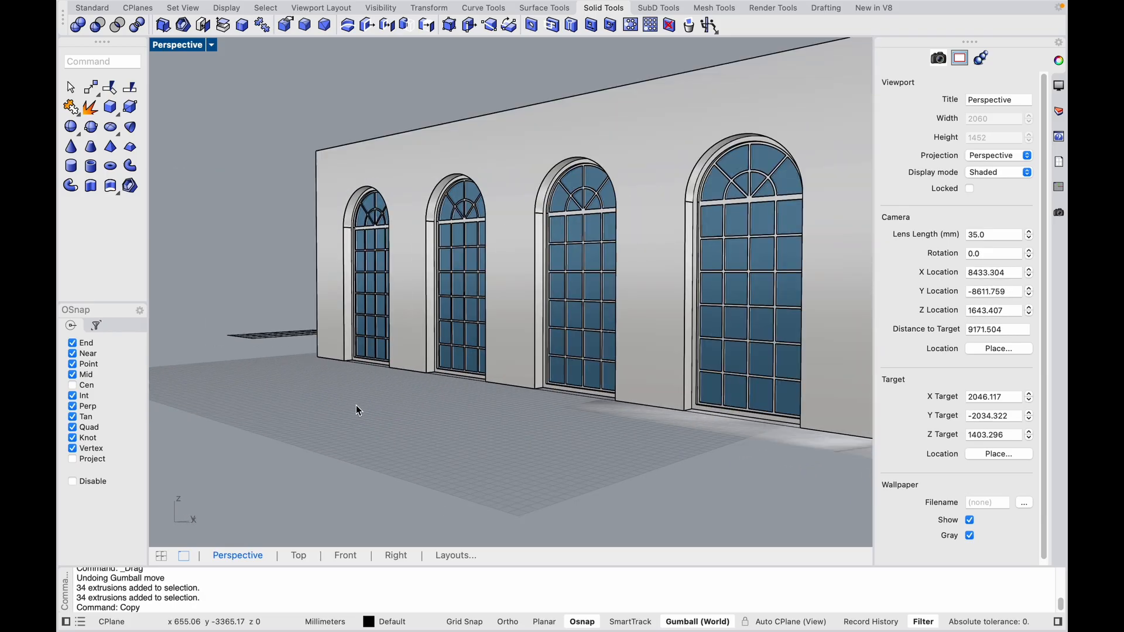
pyautogui.scroll(2, 357, 406)
pyautogui.scroll(-2, 348, 417)
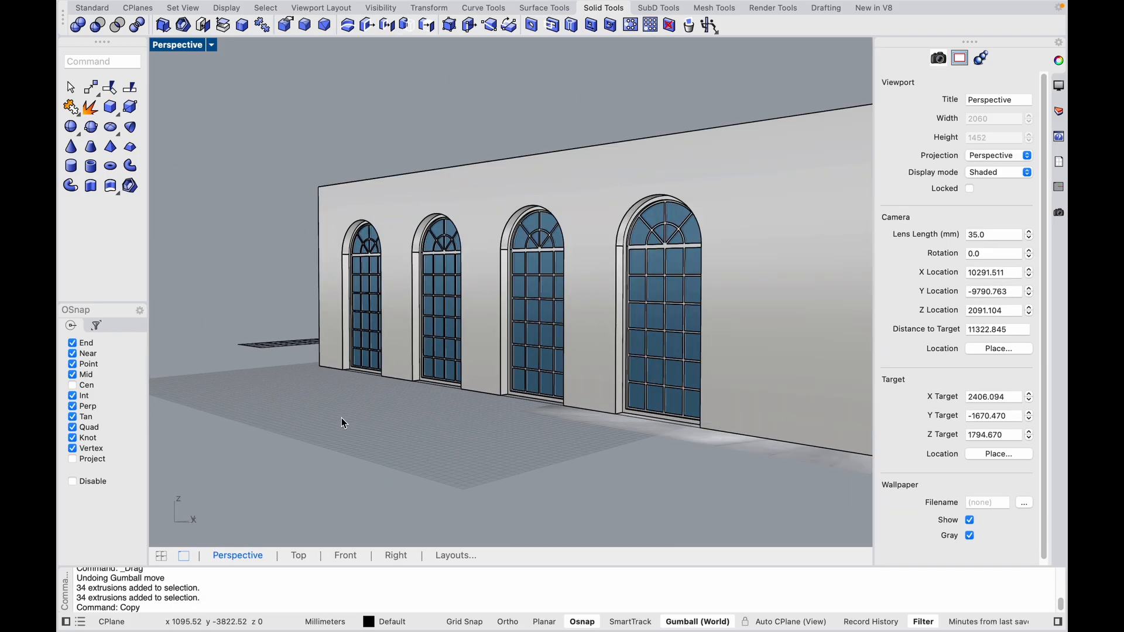
pyautogui.moveTo(392, 448); pyautogui.dragTo(450, 451, button='right')
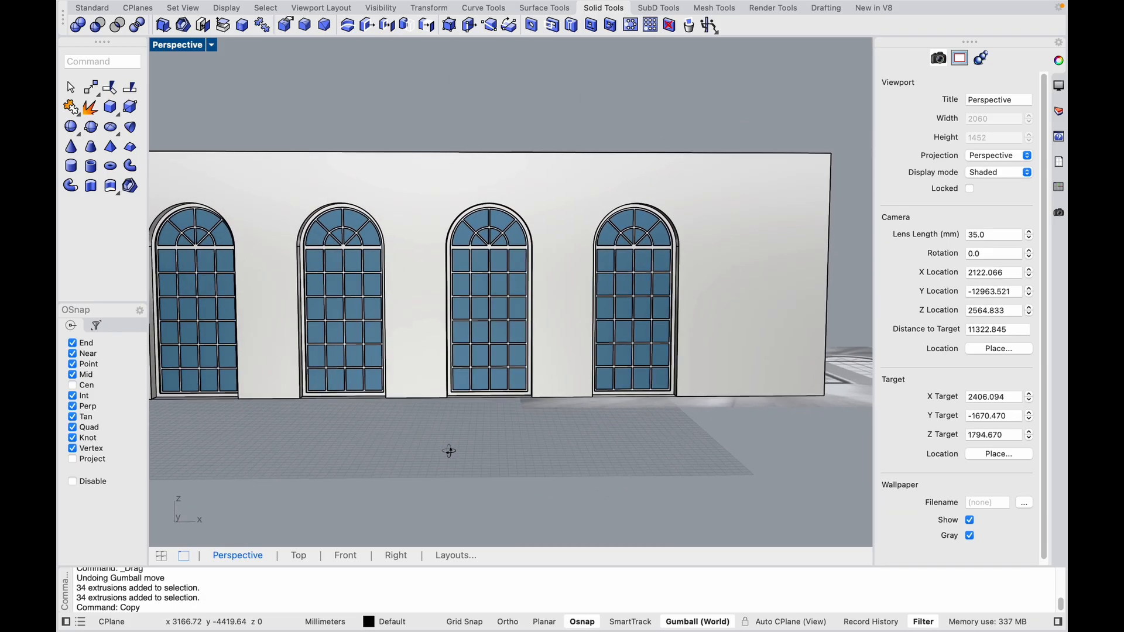
pyautogui.scroll(-4, 696, 437)
pyautogui.moveTo(695, 437); pyautogui.dragTo(485, 452, button='right')
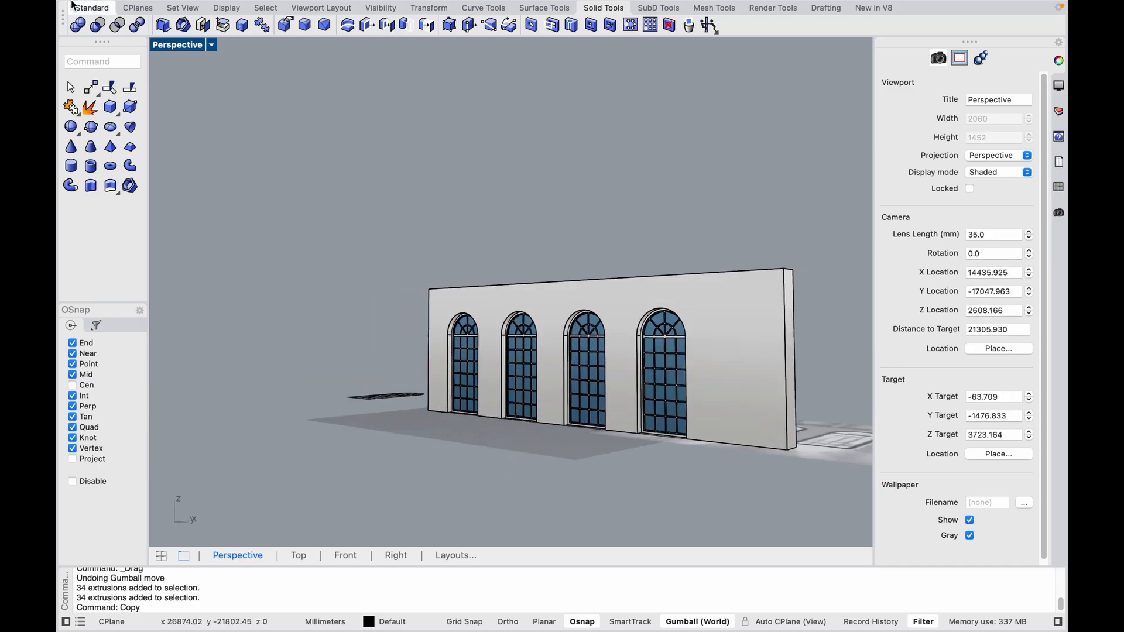
# Set the Perspective viewport to Rendered display mode and inspect the four arched windows along the wall's front, close up and at an angle
pyautogui.click(212, 45)
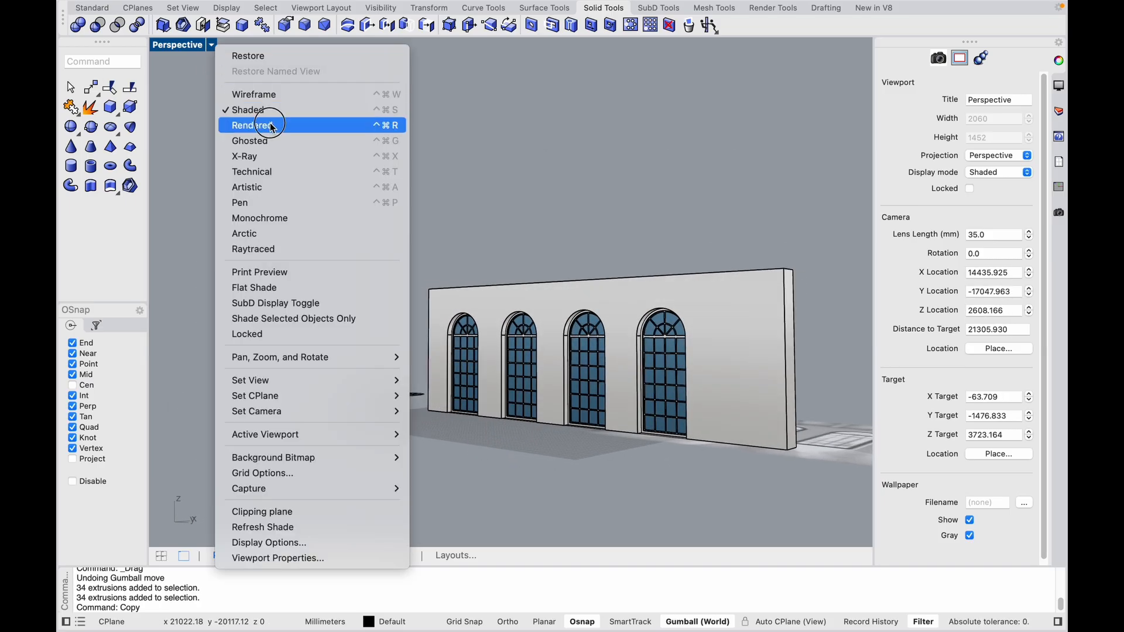
pyautogui.click(266, 118)
pyautogui.scroll(5, 553, 429)
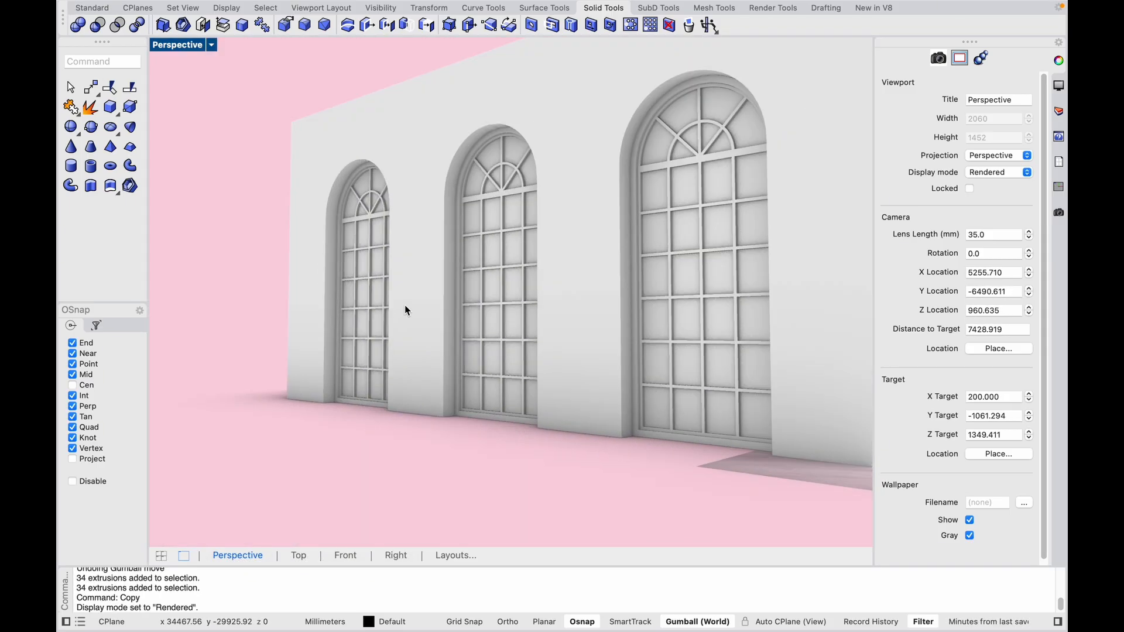
pyautogui.scroll(2, 387, 346)
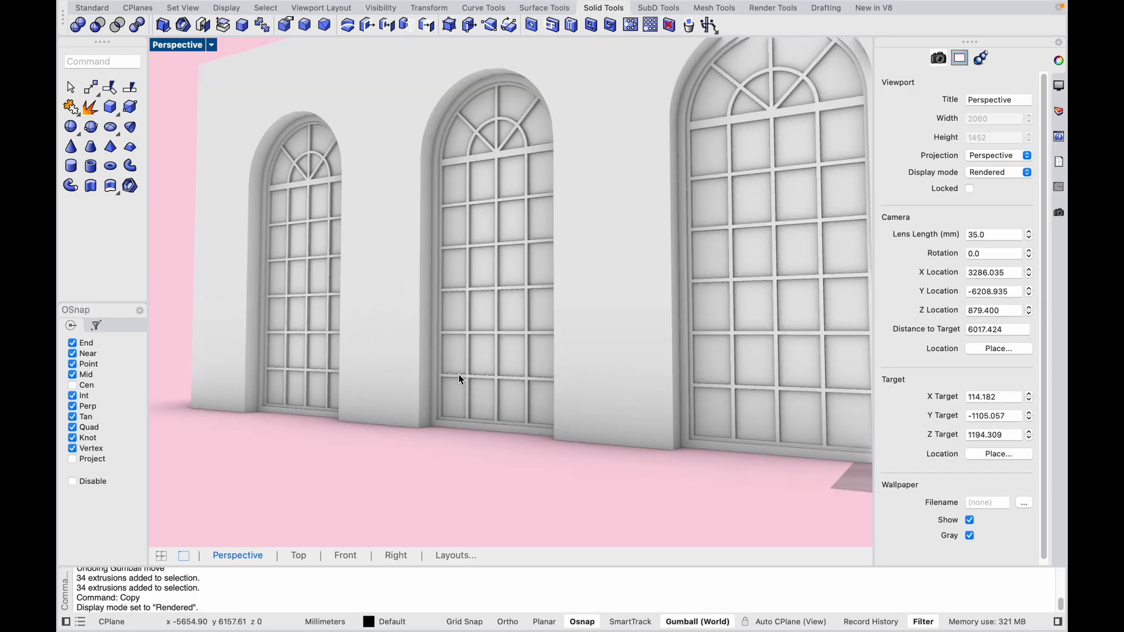
pyautogui.scroll(2, 458, 374)
pyautogui.scroll(-2, 374, 398)
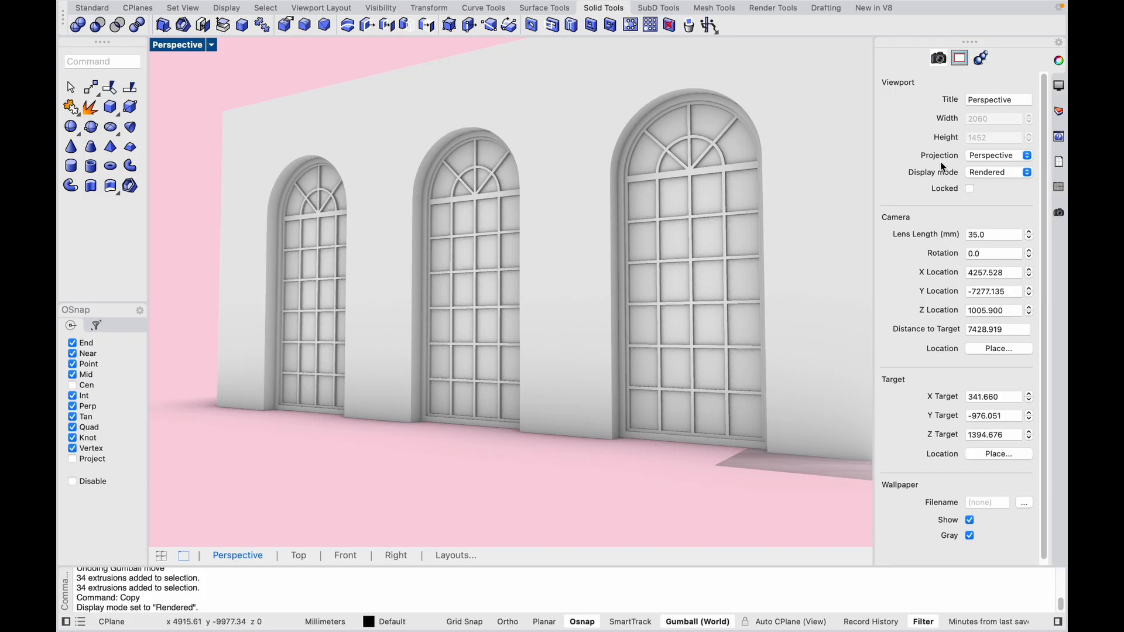
pyautogui.scroll(-4, 560, 447)
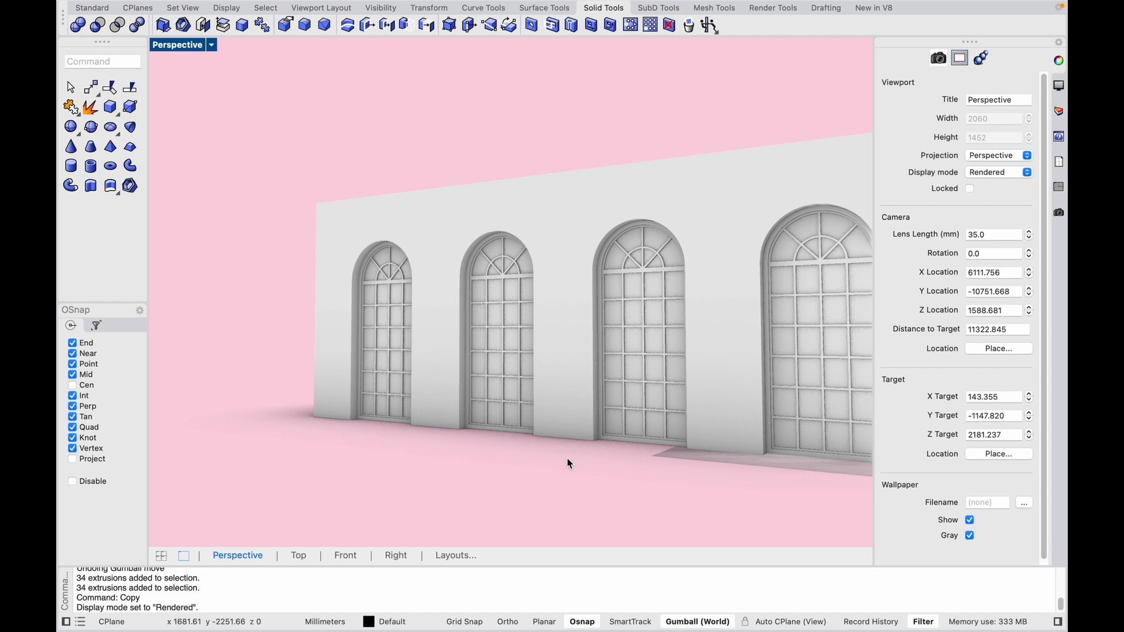
pyautogui.moveTo(567, 460); pyautogui.dragTo(552, 457, button='right')
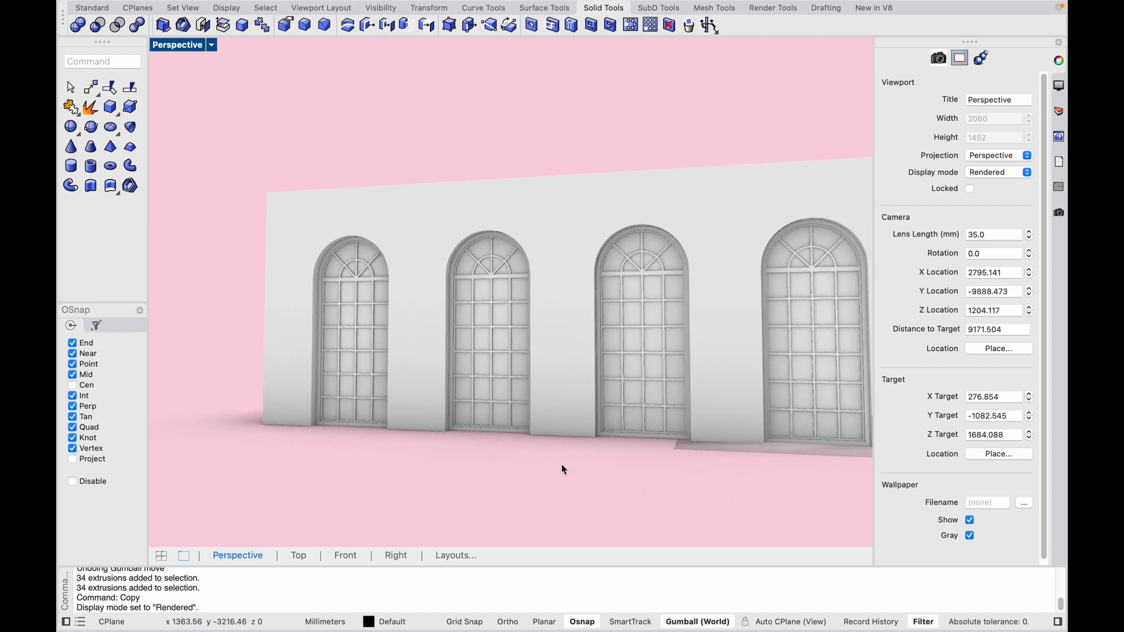
pyautogui.scroll(3, 466, 457)
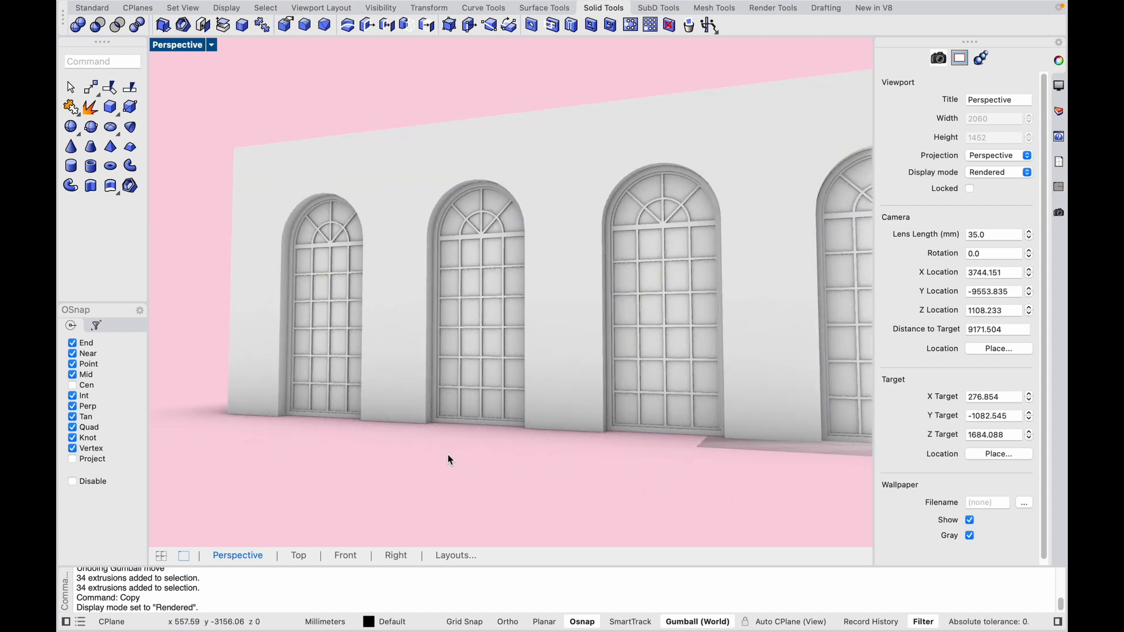
pyautogui.moveTo(449, 457); pyautogui.dragTo(394, 464, button='right')
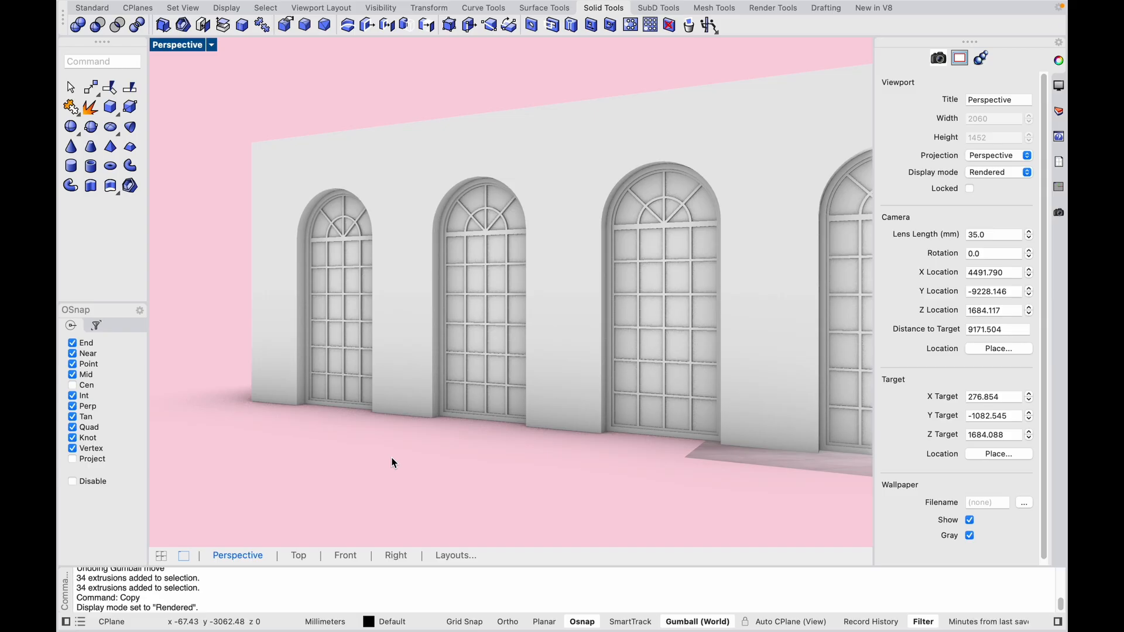